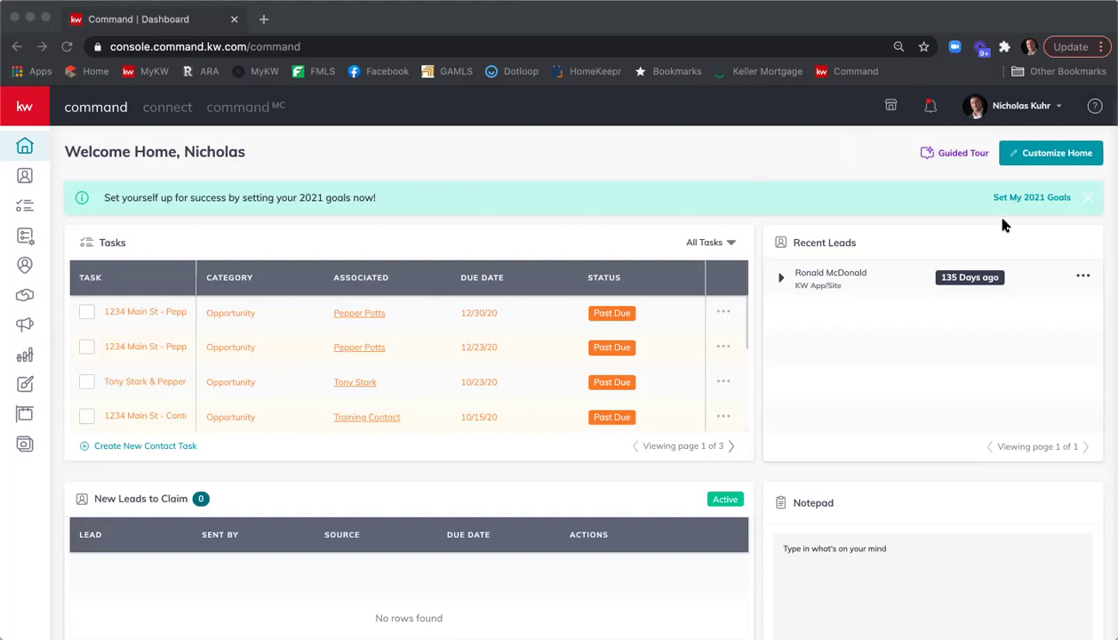
Open the profile dropdown at the top right of KW Command.
{"action": "left_click", "coordinate": [1040, 108]}
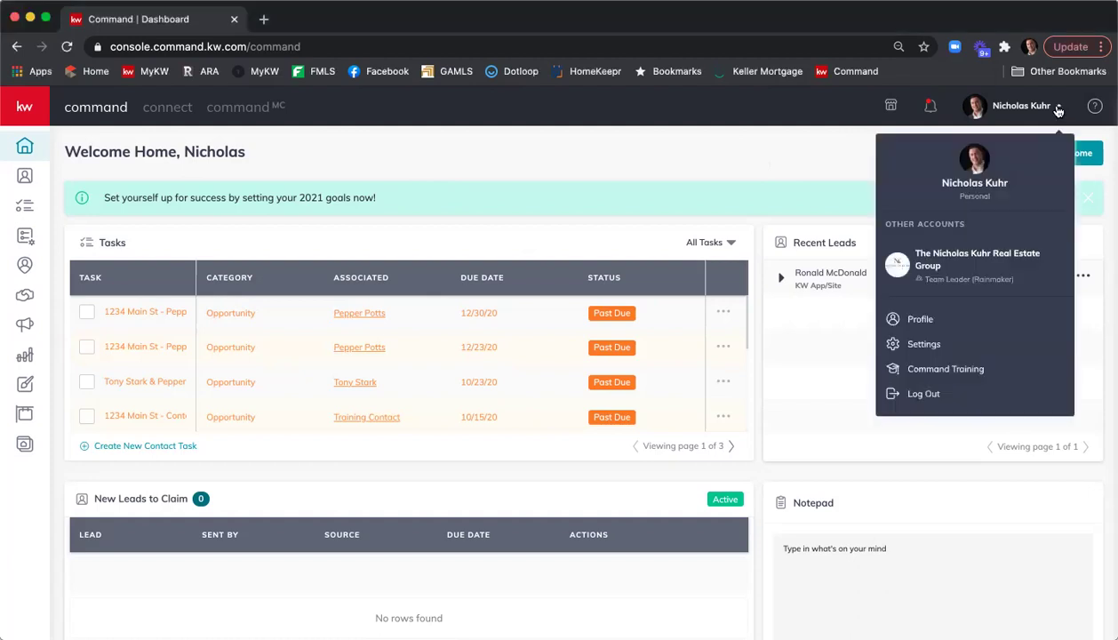
Go to Settings and scroll to the Connected Apps list showing DocuSign connected.
{"action": "left_click", "coordinate": [983, 347]}
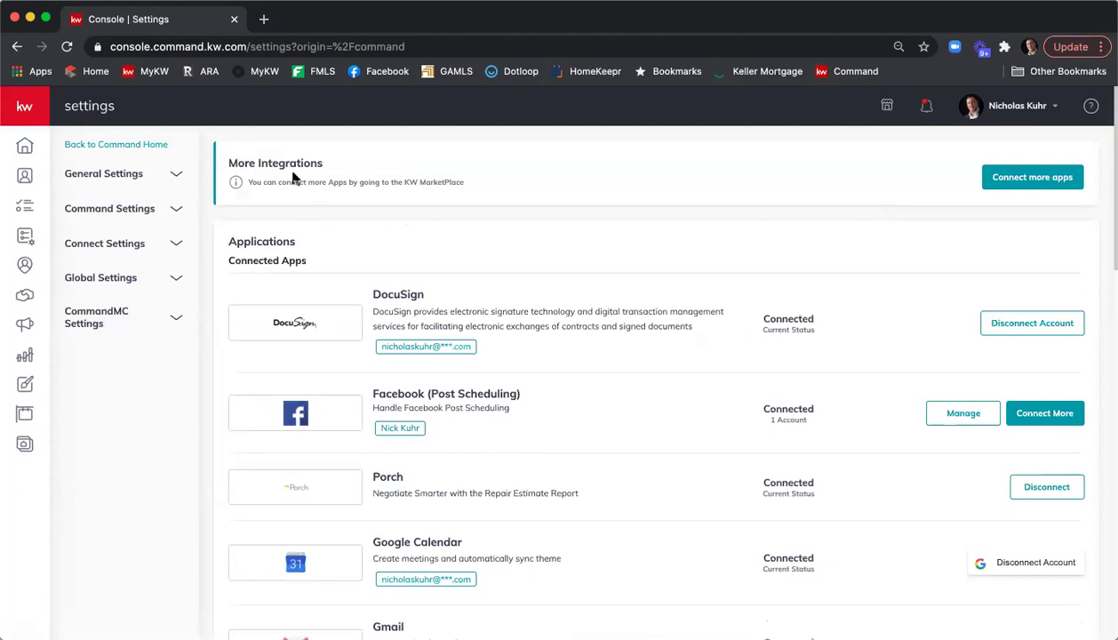
{"action": "scroll", "coordinate": [577, 221], "scroll_direction": "down", "scroll_amount": 1}
{"action": "scroll", "coordinate": [491, 320], "scroll_direction": "down", "scroll_amount": 1}
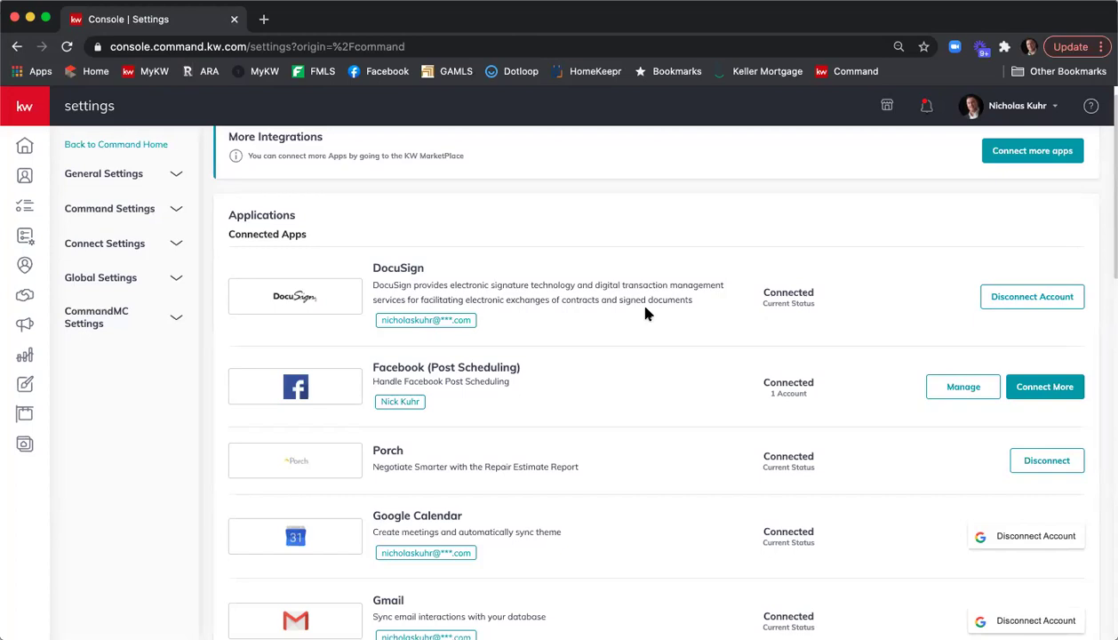
Open Opportunities and switch to the All Opportunities tab listing 4 active deals.
{"action": "left_click", "coordinate": [26, 295]}
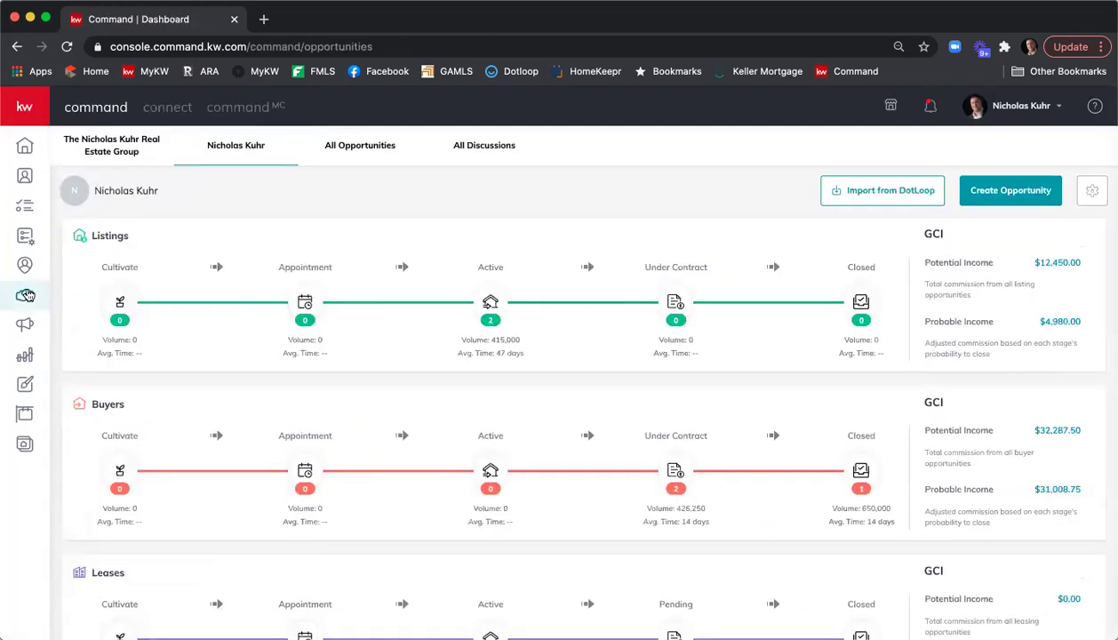
{"action": "left_click", "coordinate": [346, 152]}
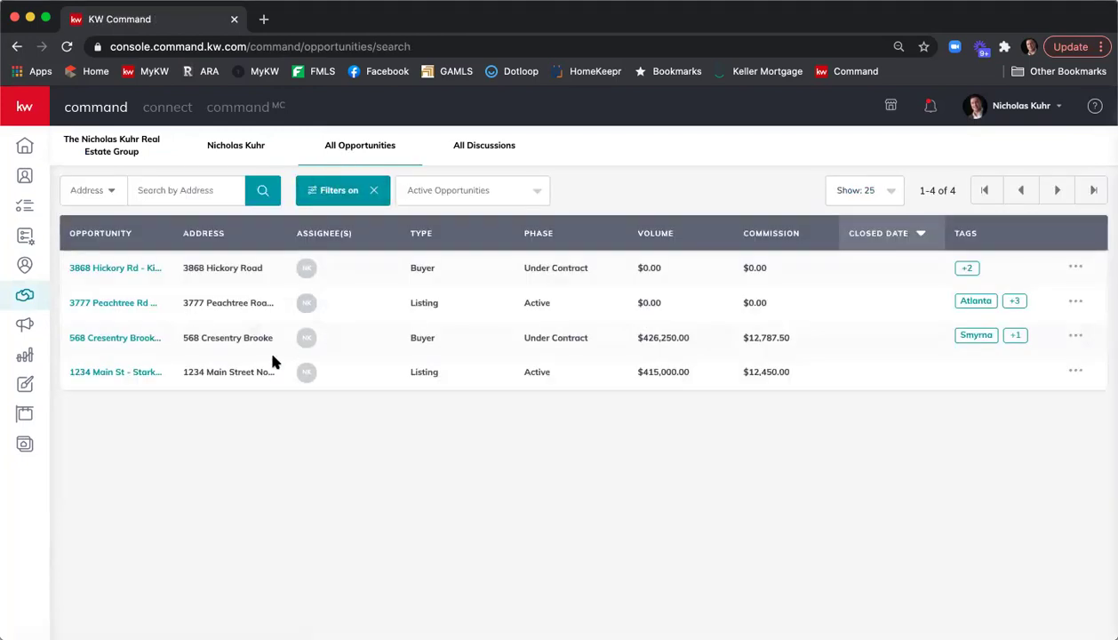
Open the 1234 Main St opportunity and scroll through its Details page.
{"action": "left_click", "coordinate": [110, 376]}
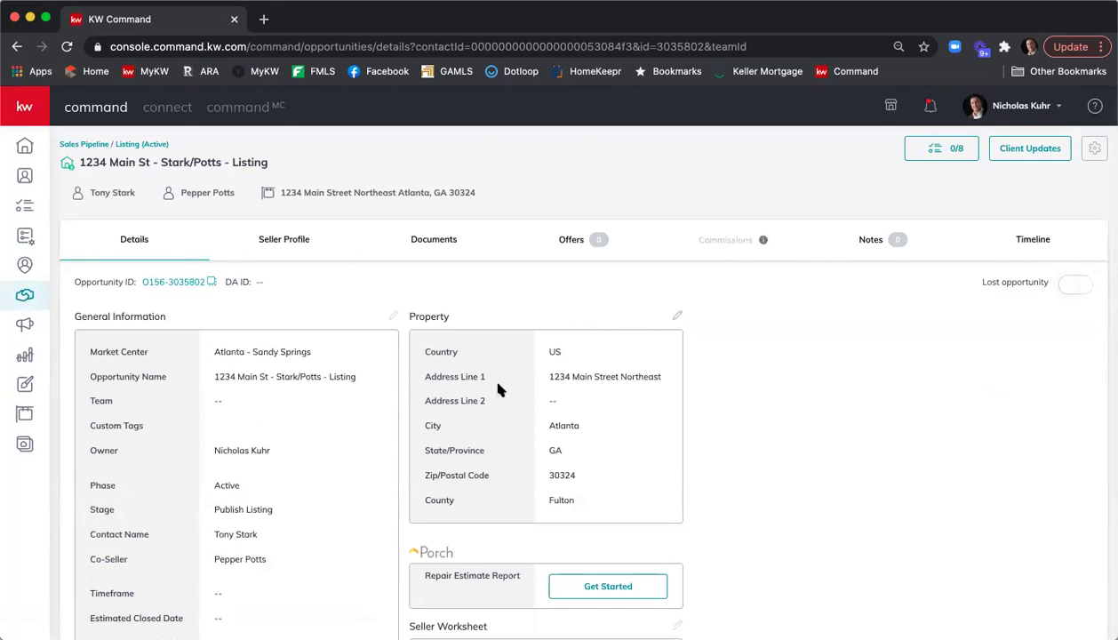
{"action": "scroll", "coordinate": [330, 439], "scroll_direction": "down", "scroll_amount": 2}
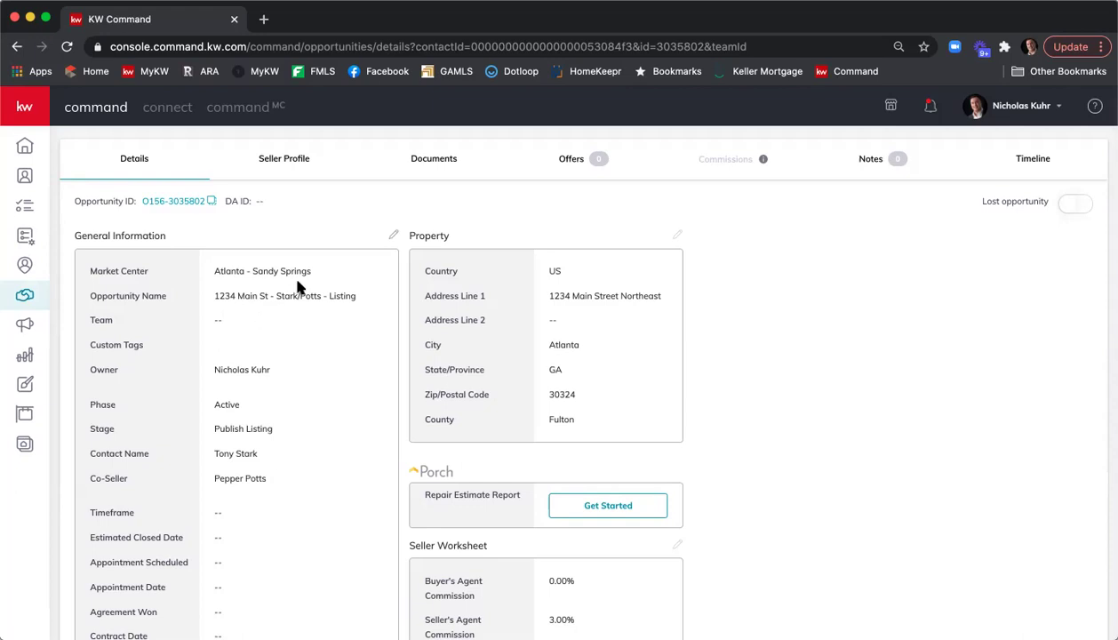
Show the listing's Documents tab with the Under Contract folder's 17-document checklist.
{"action": "left_click", "coordinate": [430, 160]}
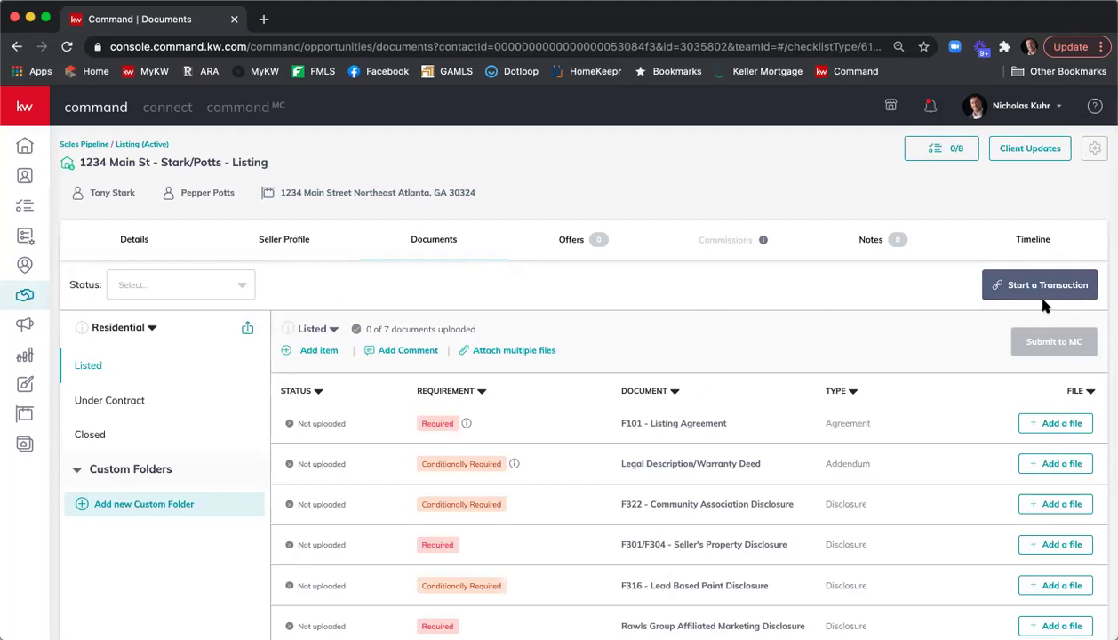
{"action": "left_click", "coordinate": [141, 404]}
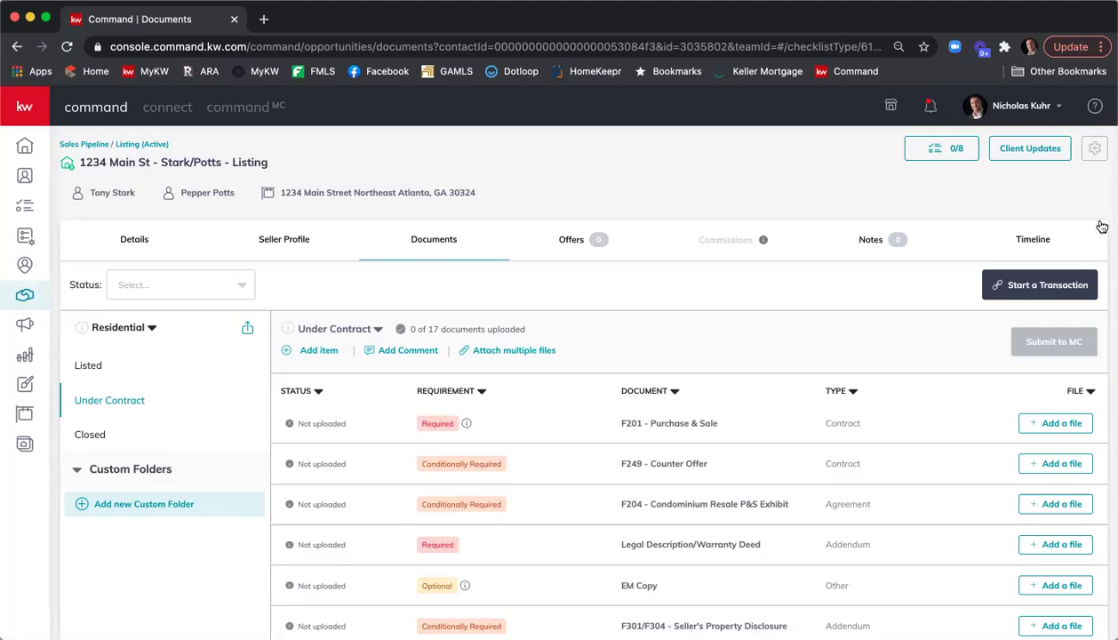
Start a DocuSign transaction and log in with the saved password to reach the room's Documents.
{"action": "left_click", "coordinate": [1026, 293]}
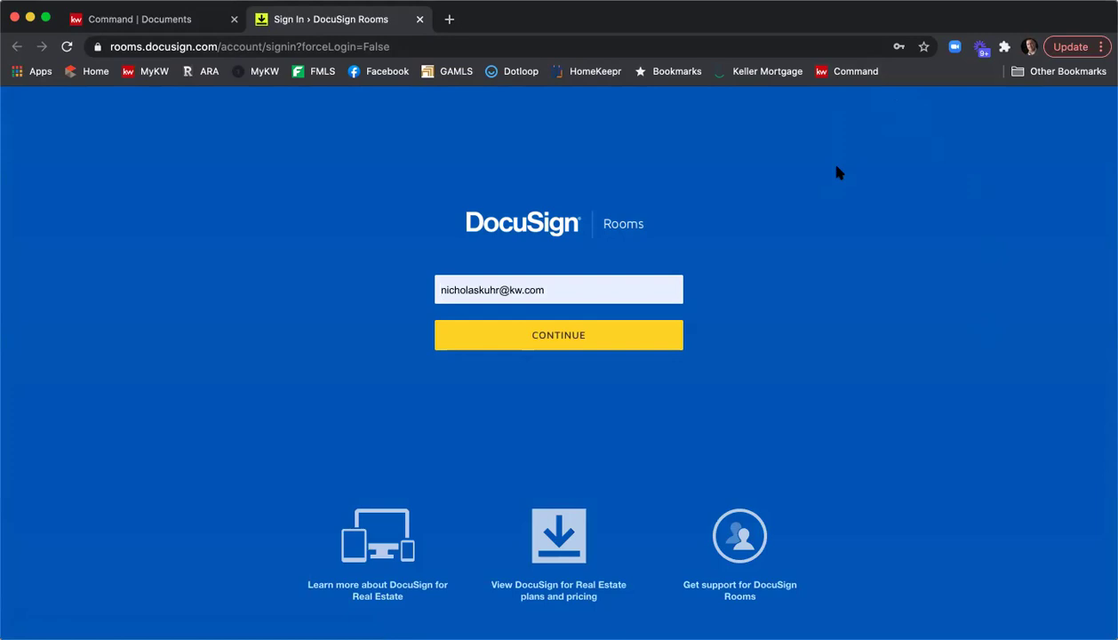
{"action": "left_click", "coordinate": [592, 339]}
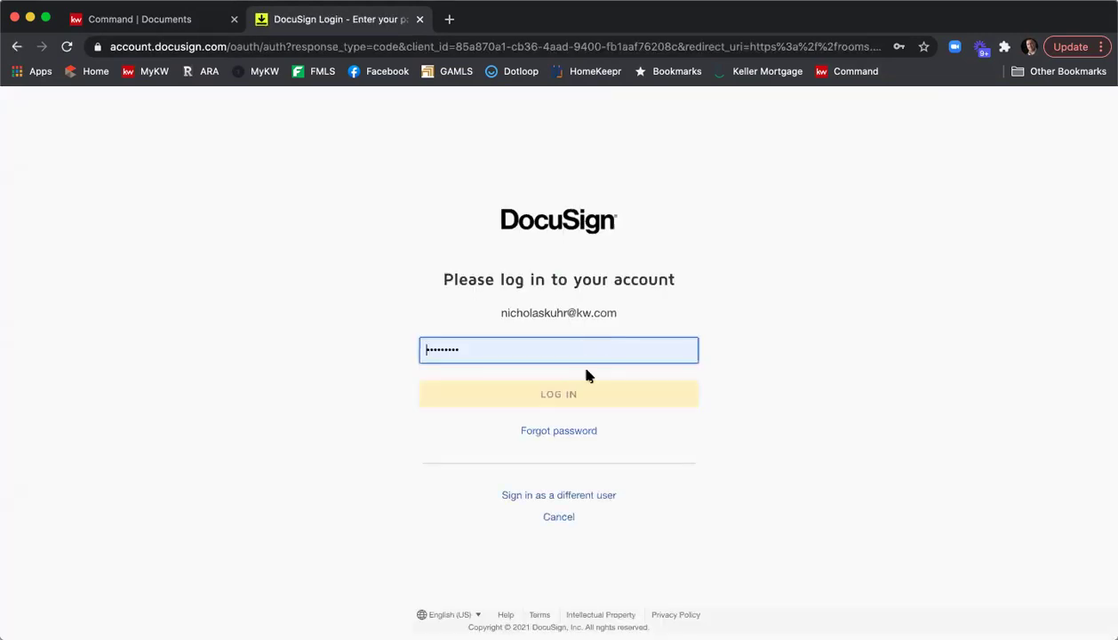
{"action": "left_click", "coordinate": [581, 395]}
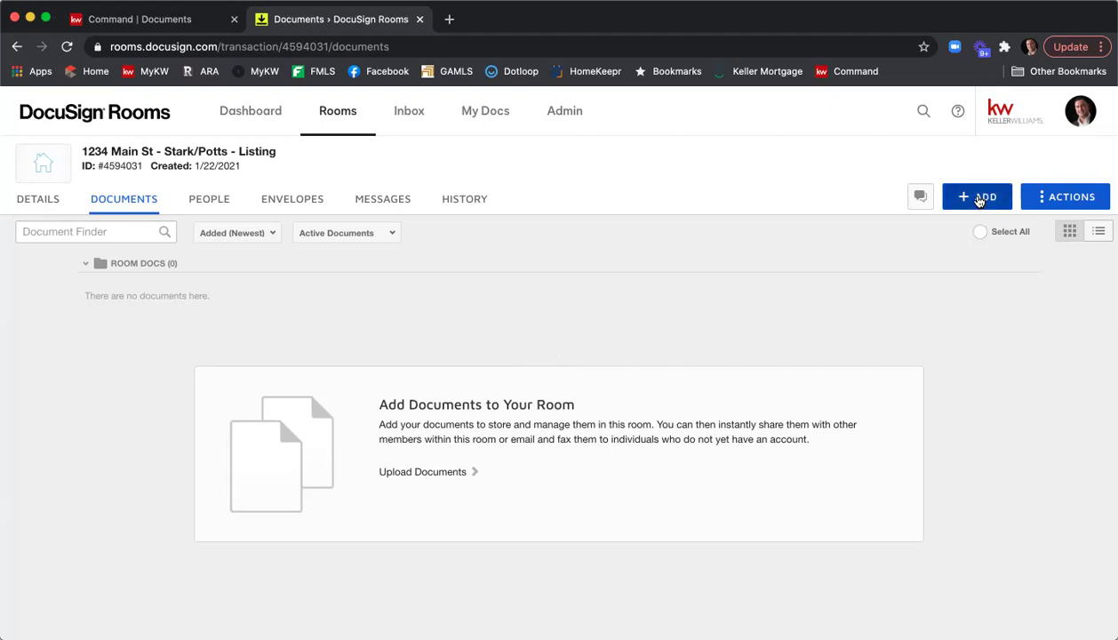
Add DocuSign Forms to the room and choose the National Association of Realtors provider.
{"action": "left_click", "coordinate": [978, 198]}
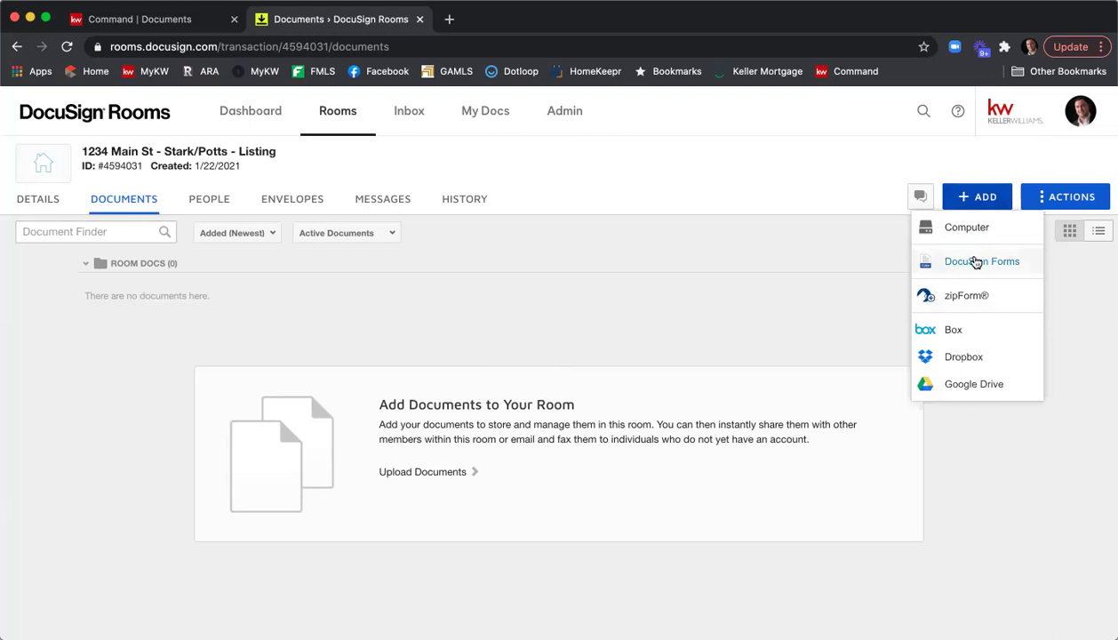
{"action": "left_click", "coordinate": [976, 263]}
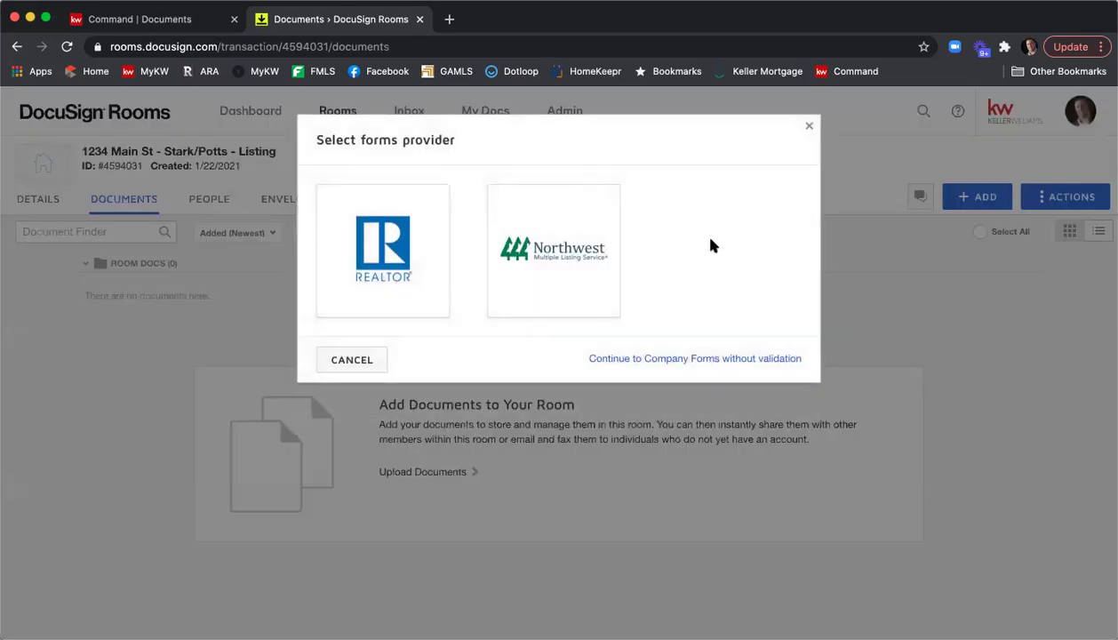
{"action": "left_click", "coordinate": [393, 271]}
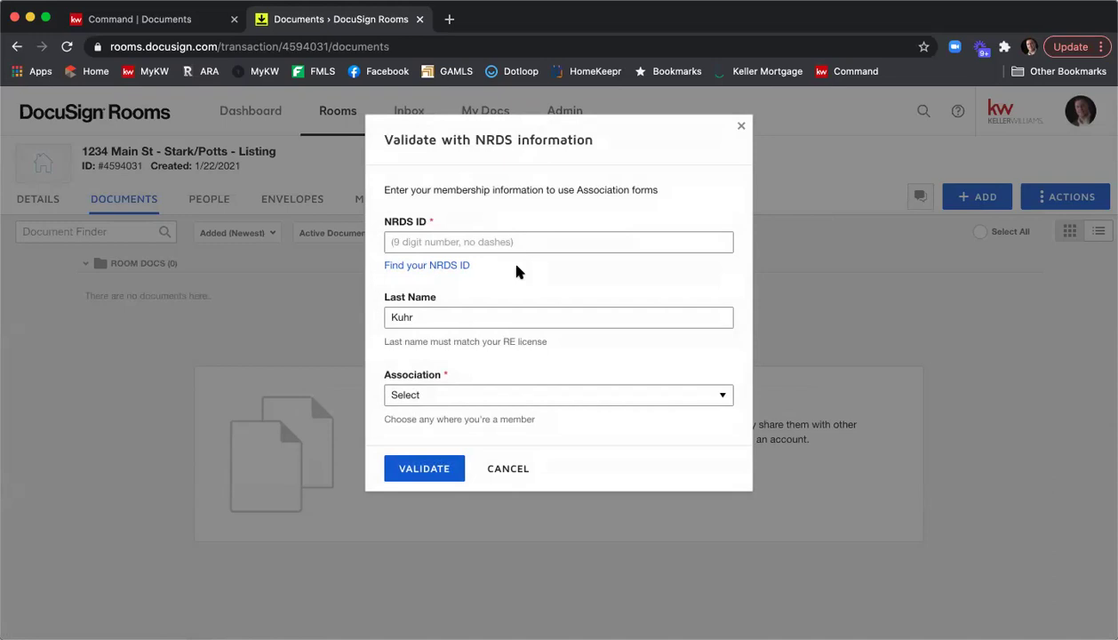
Look up the NRDS ID on Connect.Realtor by the agent's last name and license number.
{"action": "left_click", "coordinate": [421, 266]}
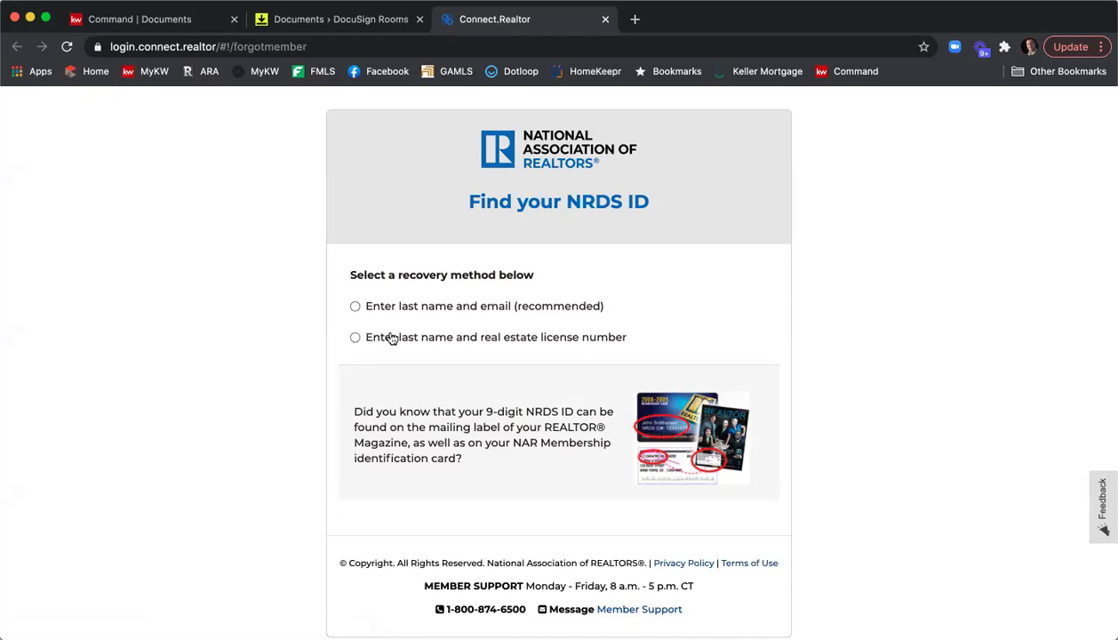
{"action": "left_click", "coordinate": [391, 338]}
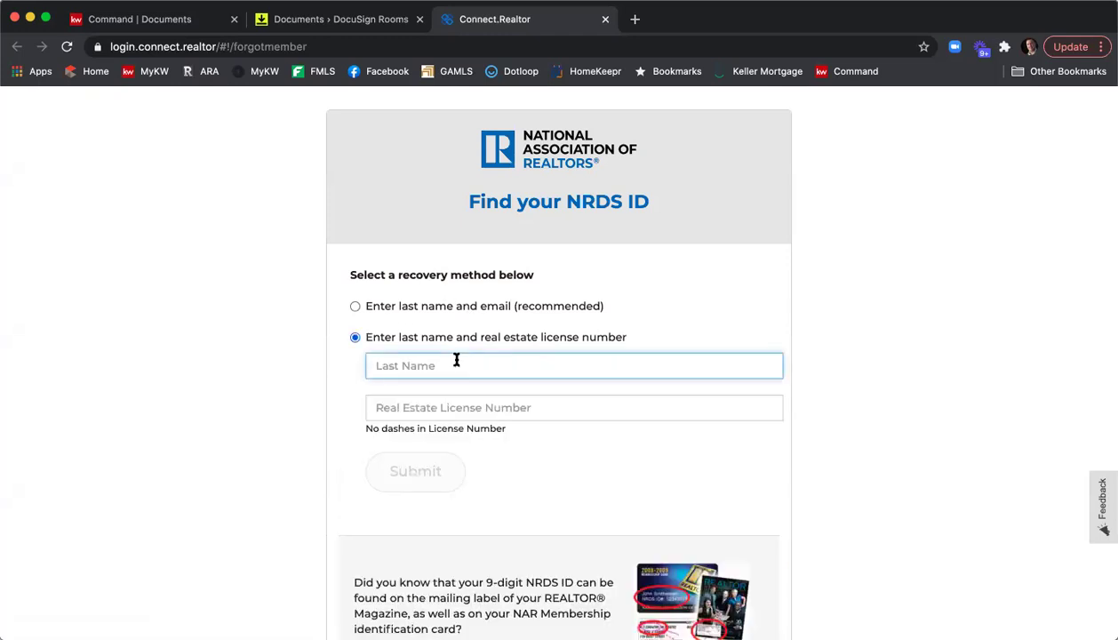
{"action": "key", "text": "Tab"}
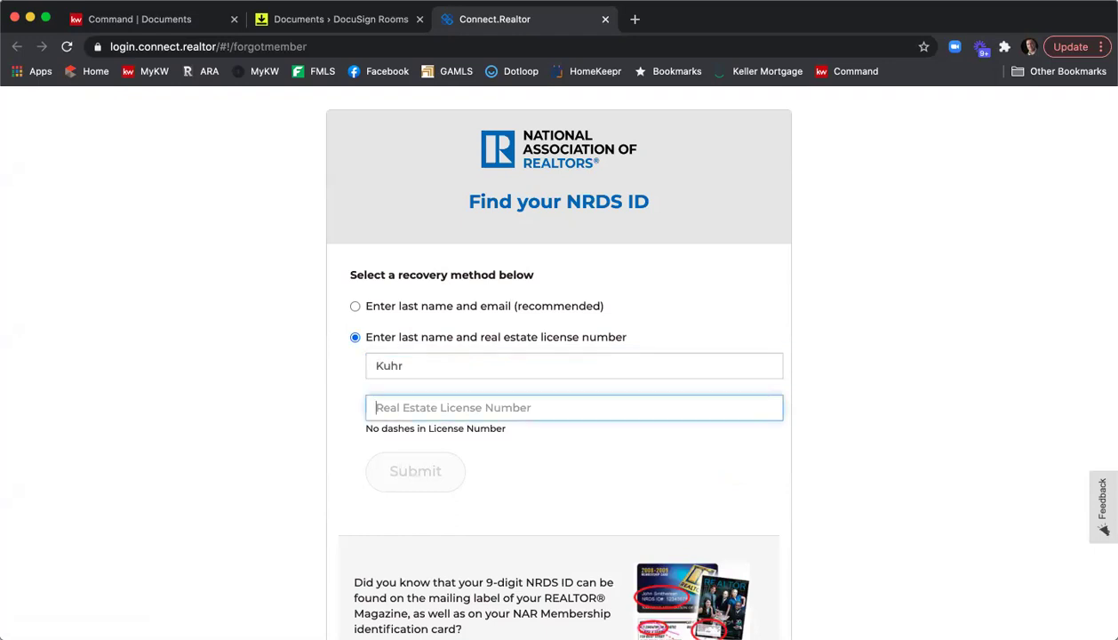
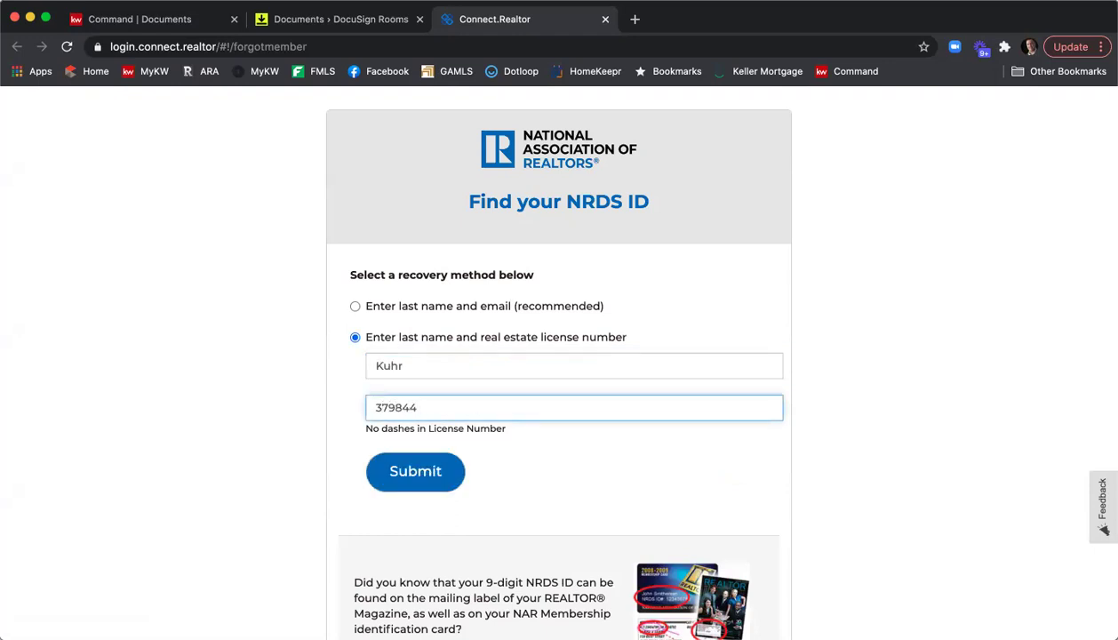
{"action": "left_click", "coordinate": [425, 467]}
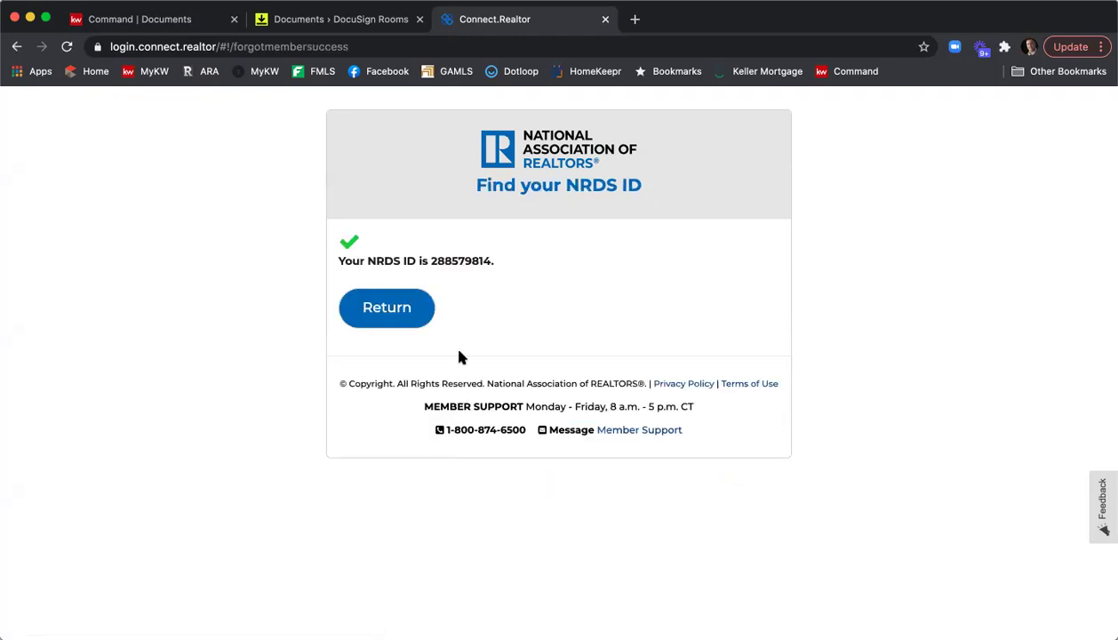
Copy the returned NRDS ID and close the lookup tab.
{"action": "left_click_drag", "start_coordinate": [430, 260], "coordinate": [483, 258]}
{"action": "right_click", "coordinate": [485, 259]}
{"action": "left_click", "coordinate": [511, 289]}
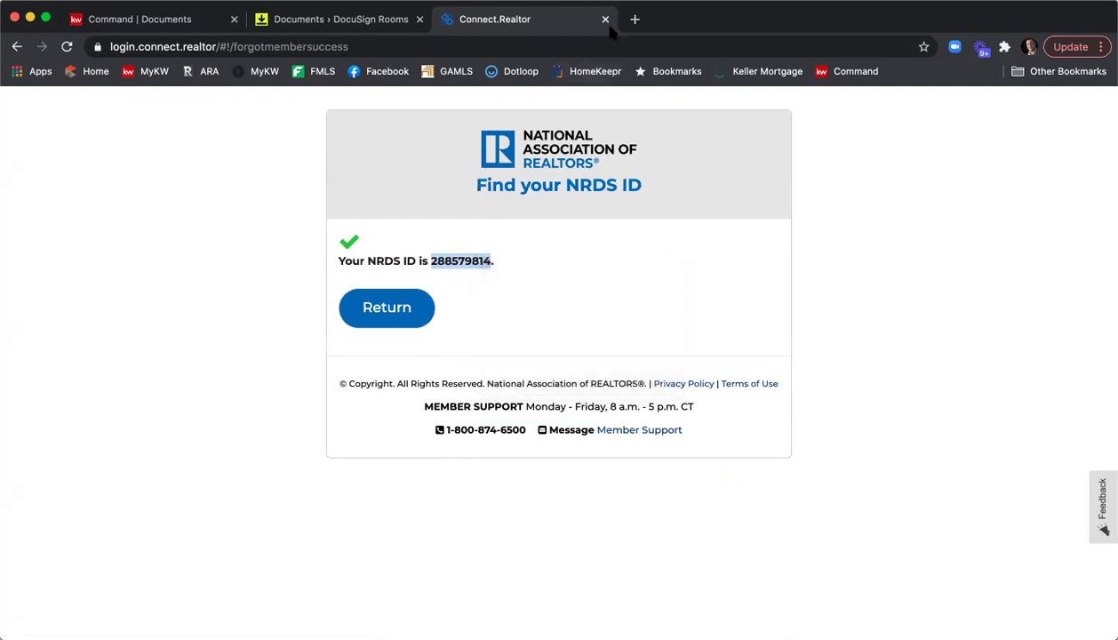
{"action": "left_click", "coordinate": [604, 19]}
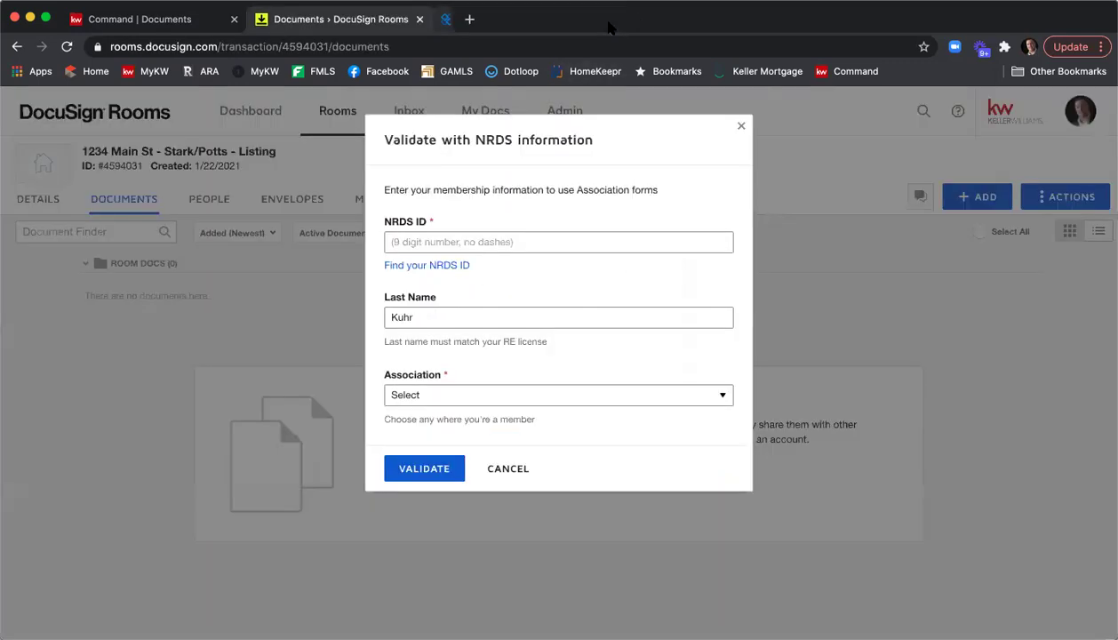
Paste the NRDS ID and set the association to GEORGIA ASSOCIATION OF REALTORS®.
{"action": "right_click", "coordinate": [490, 239]}
{"action": "left_click", "coordinate": [539, 336]}
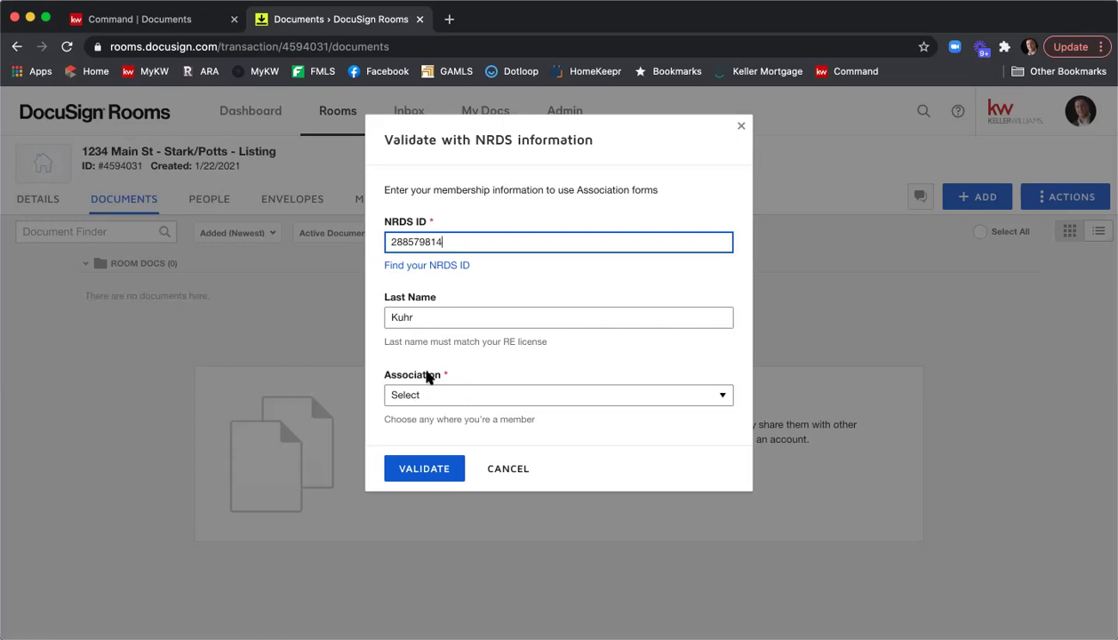
{"action": "left_click", "coordinate": [549, 403]}
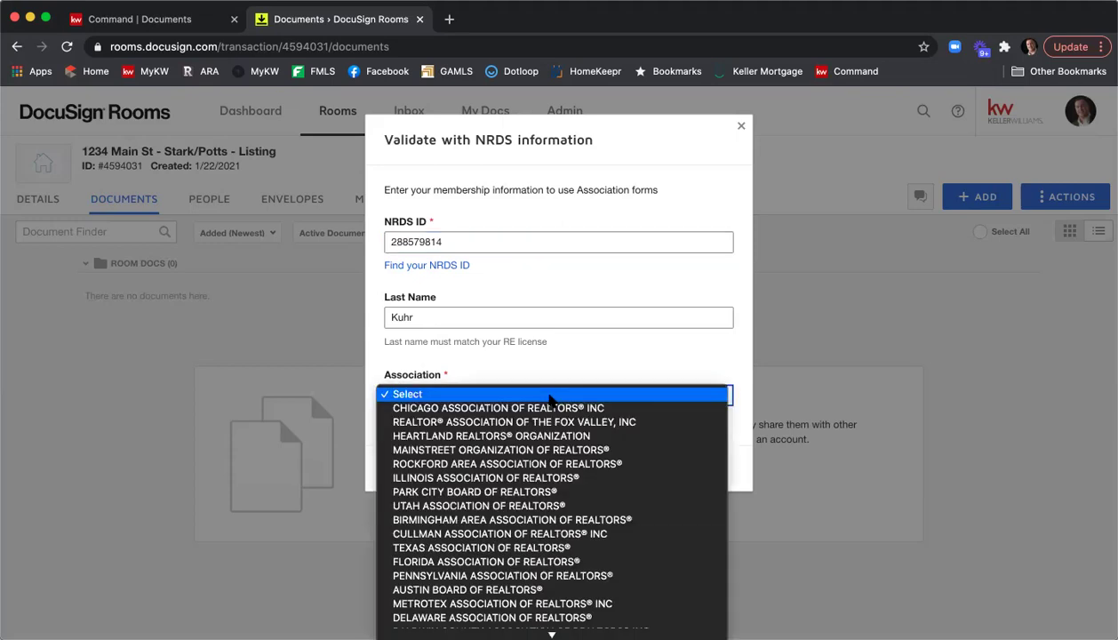
{"action": "scroll", "coordinate": [549, 400], "scroll_direction": "down", "scroll_amount": 15}
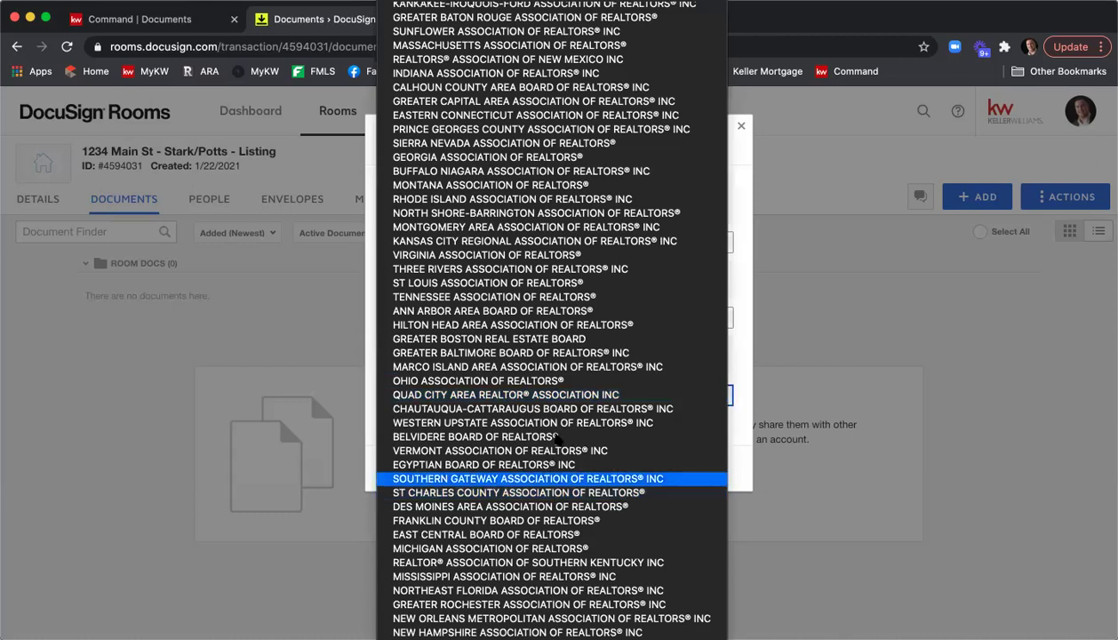
{"action": "left_click", "coordinate": [473, 164]}
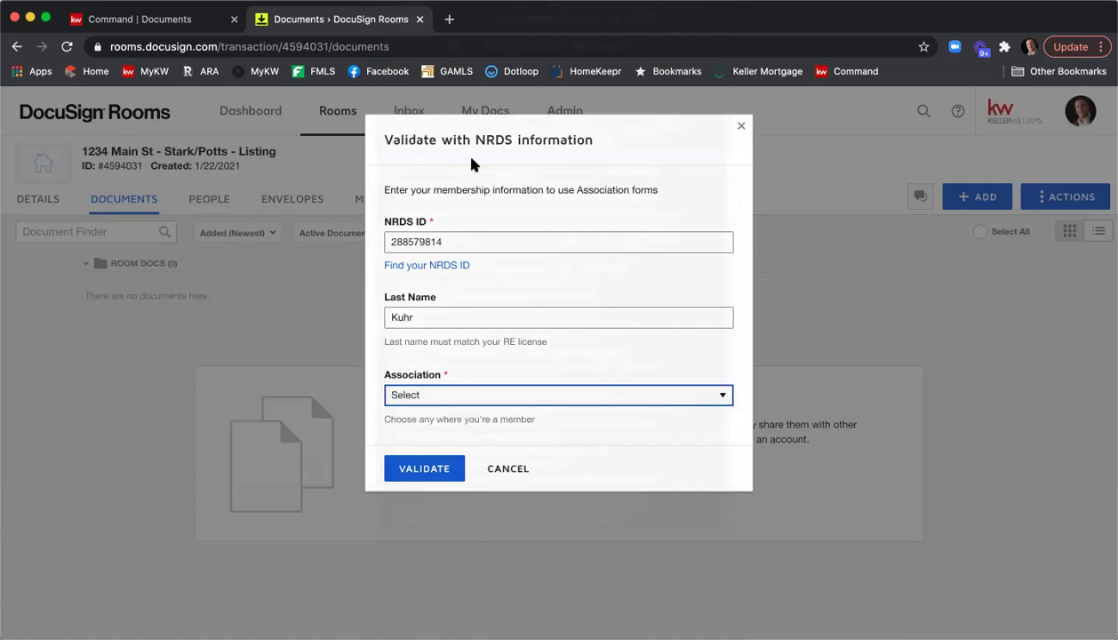
Submit the membership validation, then cancel the Add DocuSign Forms dialog.
{"action": "left_click", "coordinate": [424, 470]}
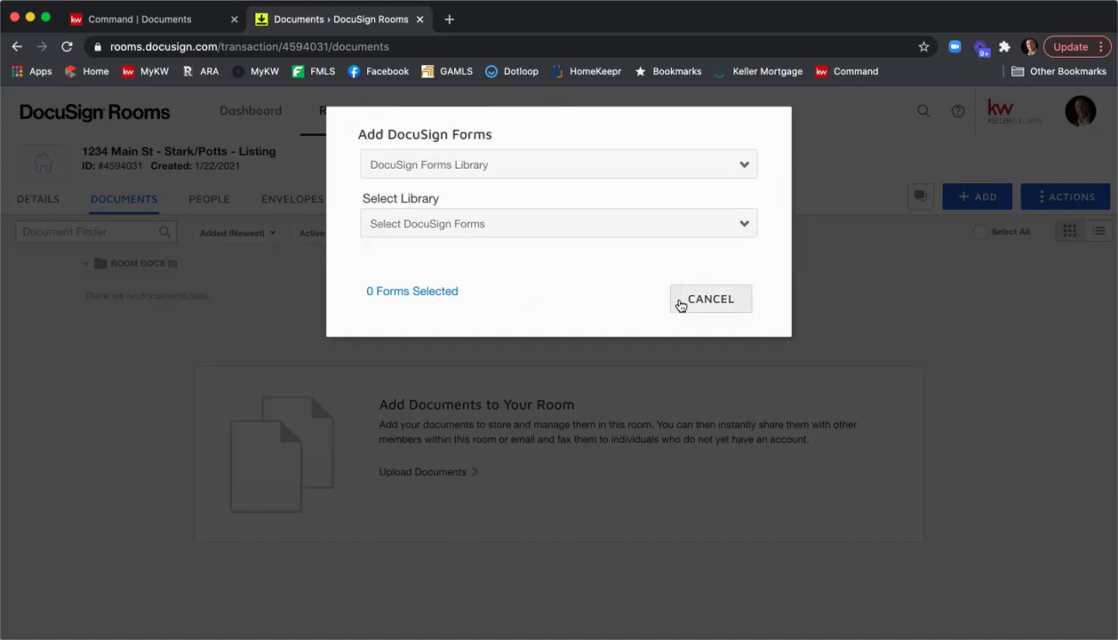
{"action": "left_click", "coordinate": [680, 302]}
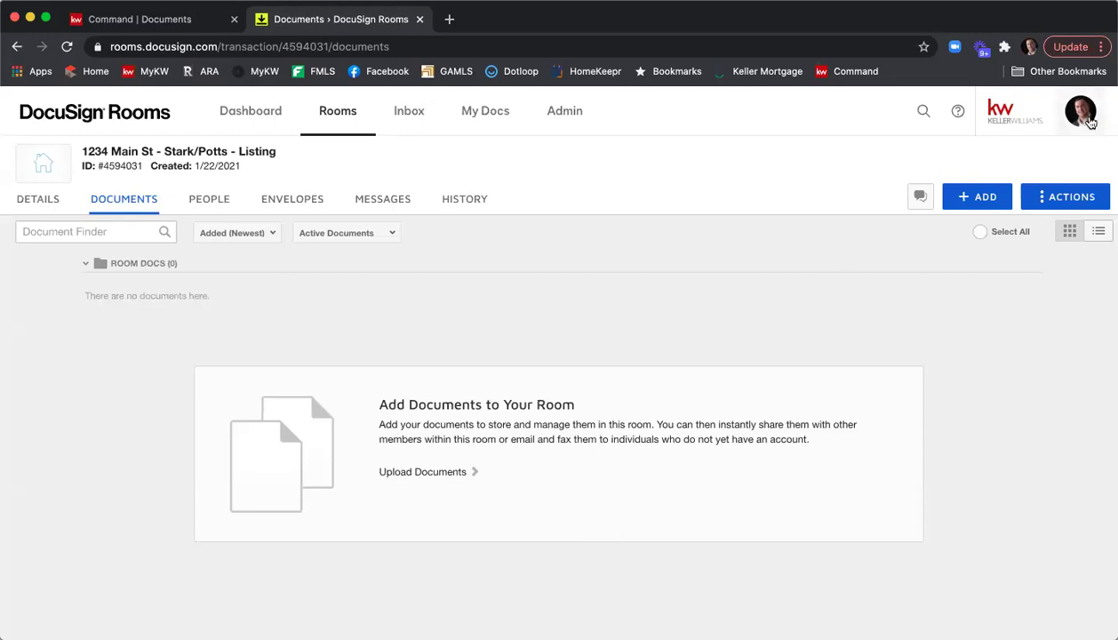
Review the Integrations preferences: zipForm importing and the NRDS membership with Georgia Association of REALTORS®.
{"action": "left_click", "coordinate": [1089, 122]}
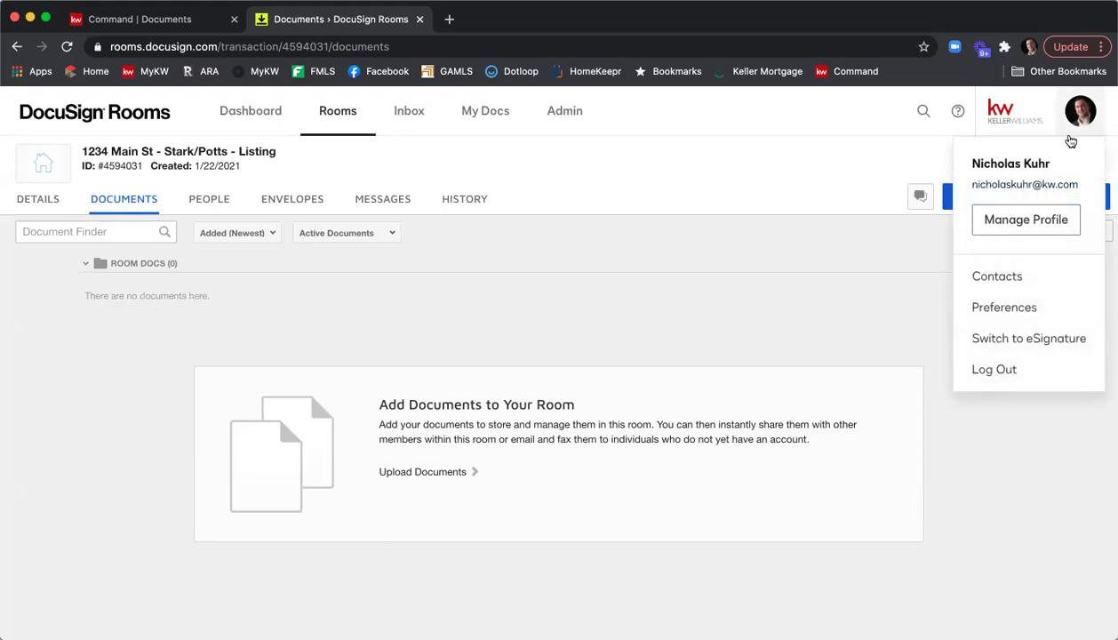
{"action": "left_click", "coordinate": [1030, 308]}
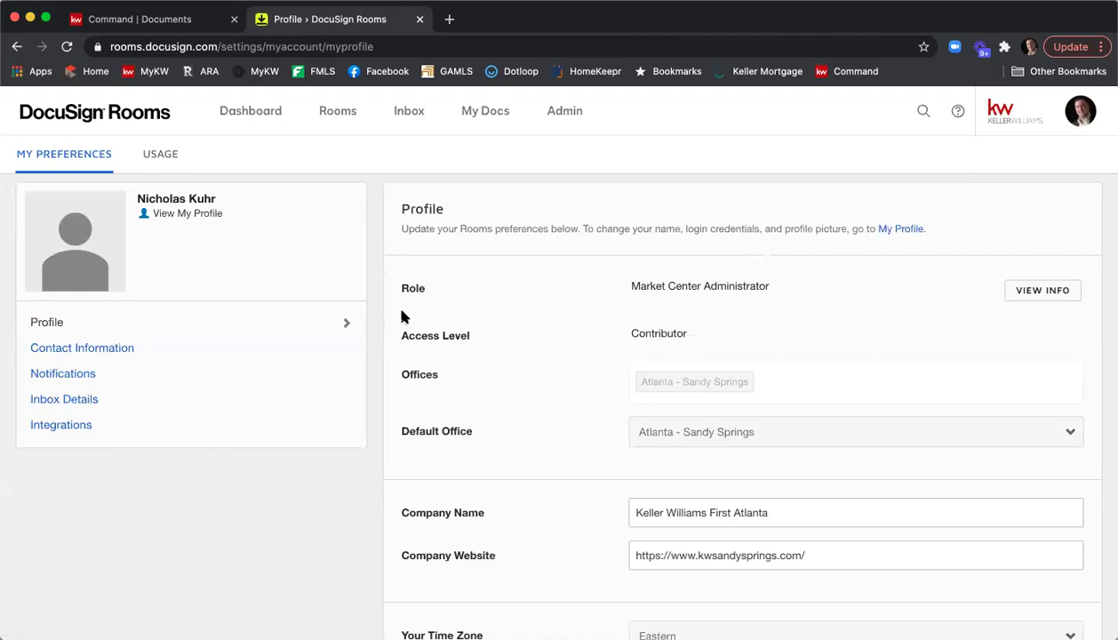
{"action": "left_click", "coordinate": [79, 424]}
{"action": "scroll", "coordinate": [541, 304], "scroll_direction": "down", "scroll_amount": 5}
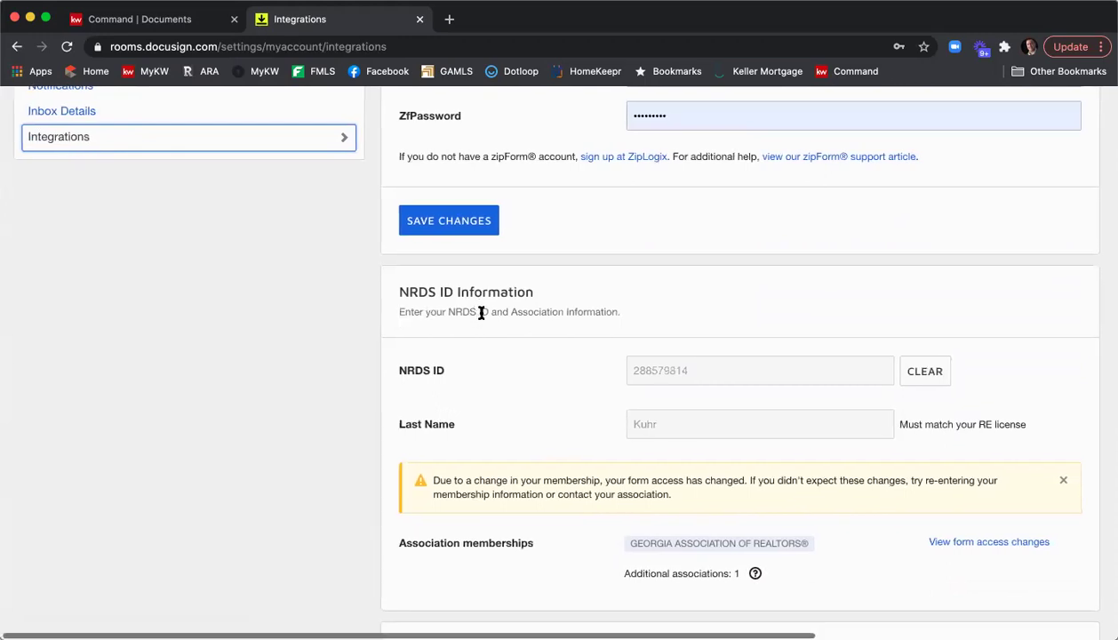
{"action": "scroll", "coordinate": [482, 315], "scroll_direction": "down", "scroll_amount": 1}
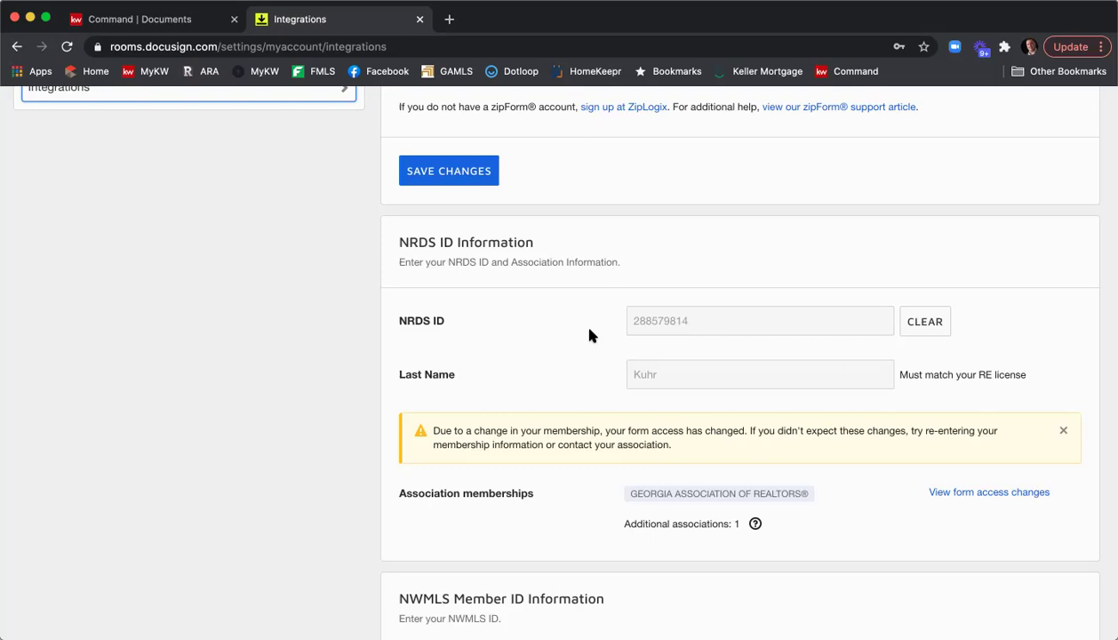
{"action": "scroll", "coordinate": [590, 335], "scroll_direction": "up", "scroll_amount": 5}
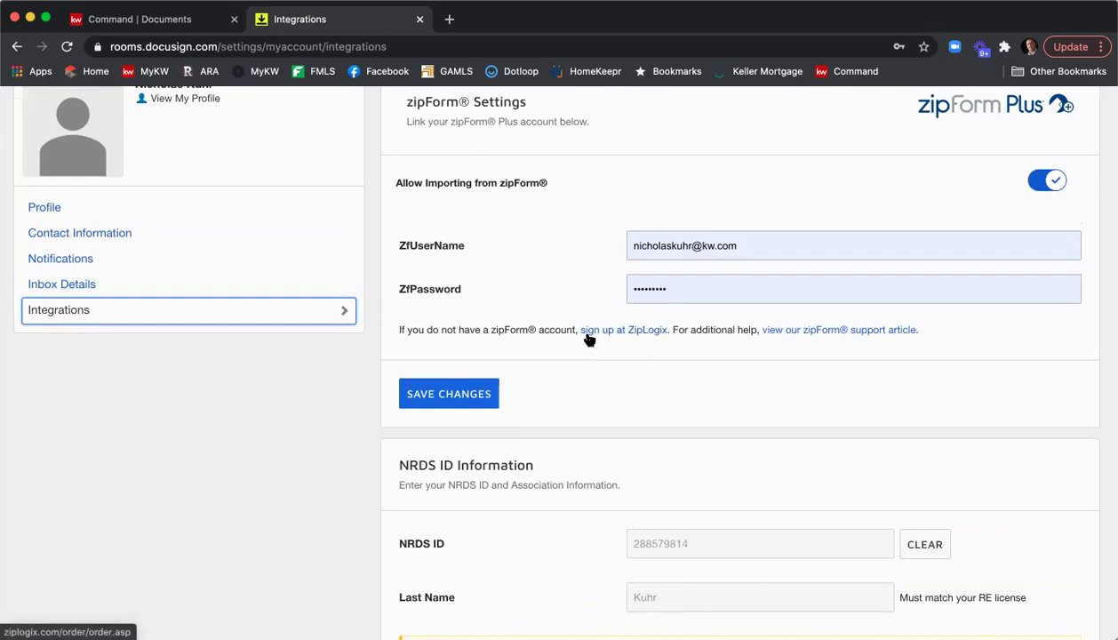
{"action": "scroll", "coordinate": [582, 329], "scroll_direction": "up", "scroll_amount": 3}
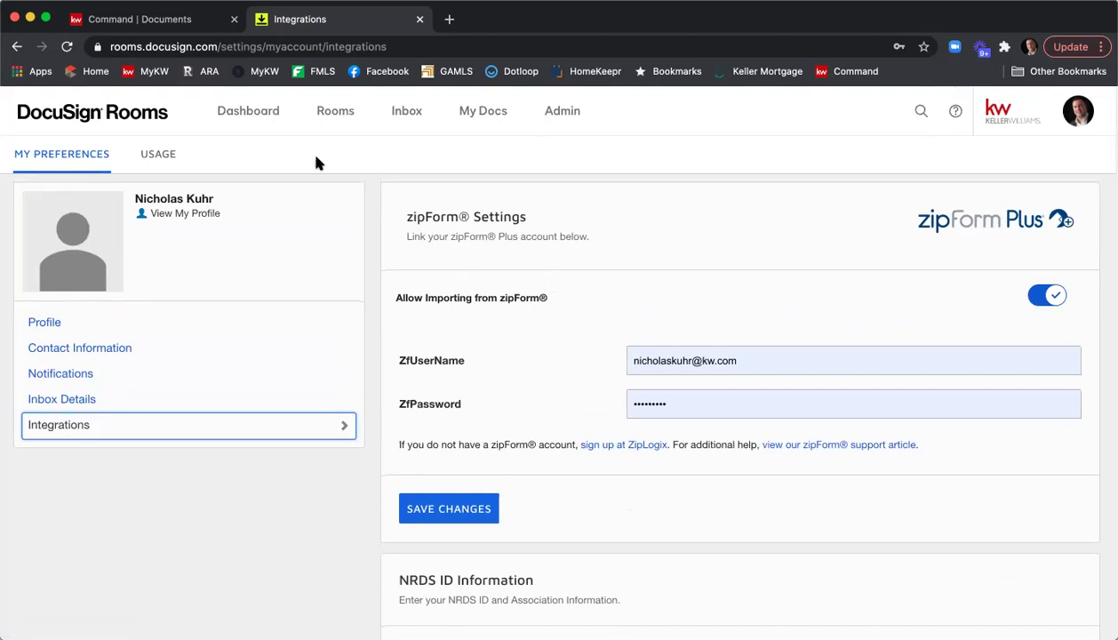
From the dashboard, open the 1234 Main St room's empty Documents tab, then its Details.
{"action": "left_click", "coordinate": [255, 127]}
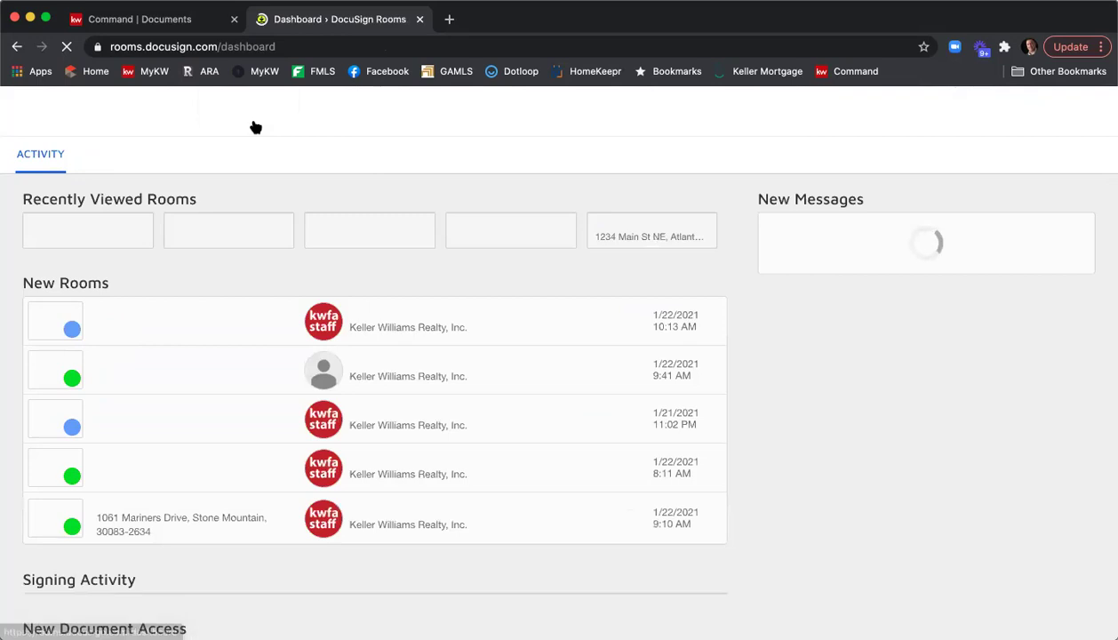
{"action": "left_click", "coordinate": [99, 281]}
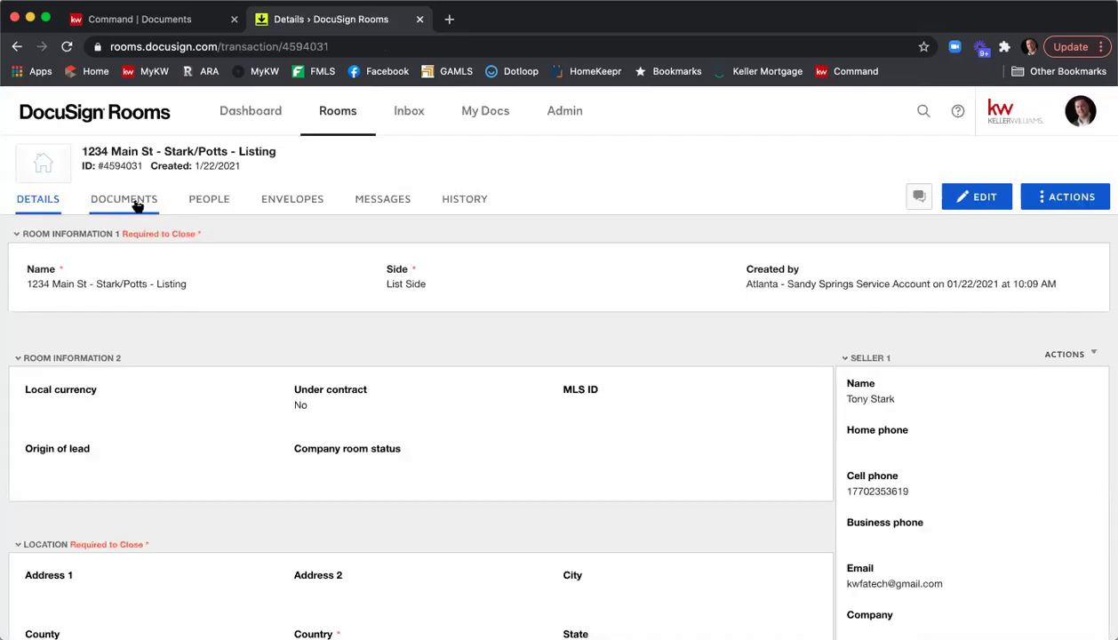
{"action": "left_click", "coordinate": [138, 206]}
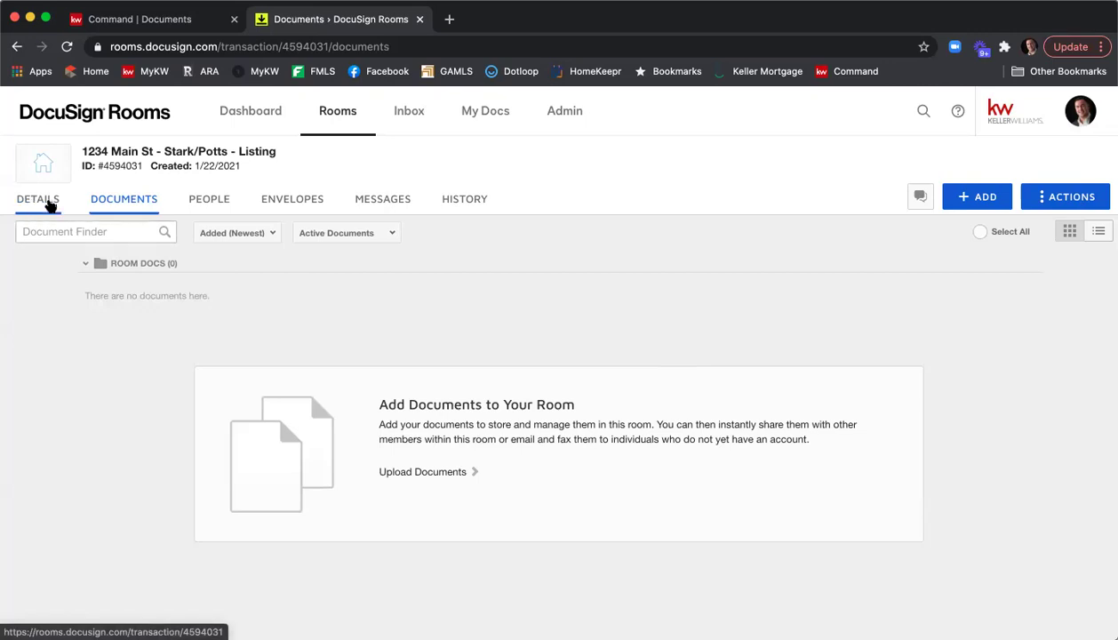
{"action": "left_click", "coordinate": [49, 204]}
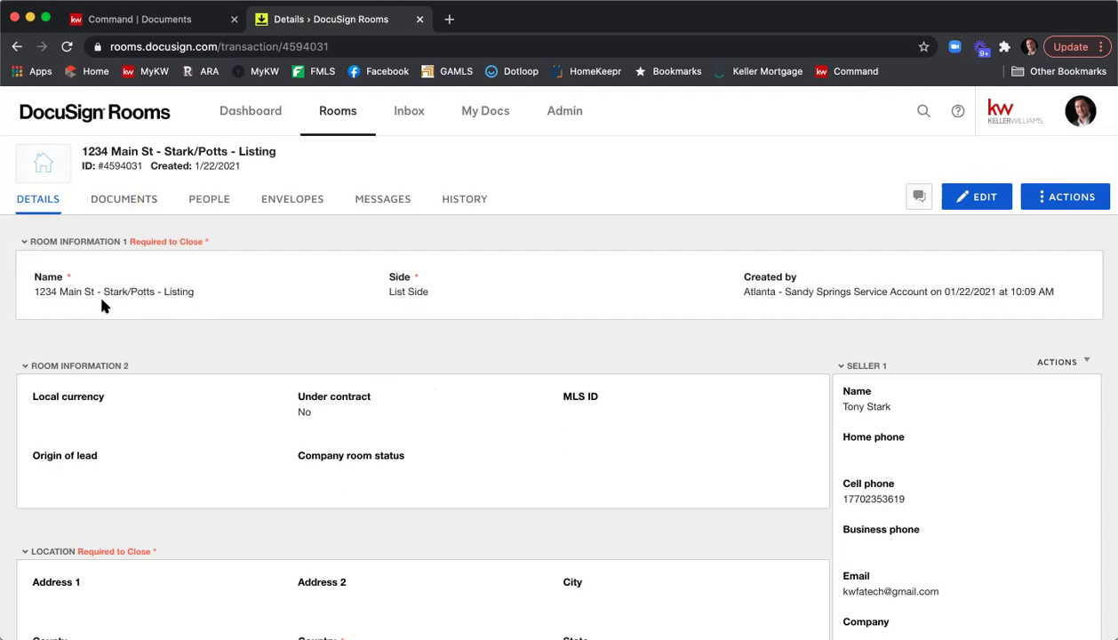
Scroll through the room, location, listing, seller and agent sections of the 1234 Main St details.
{"action": "scroll", "coordinate": [408, 300], "scroll_direction": "down", "scroll_amount": 4}
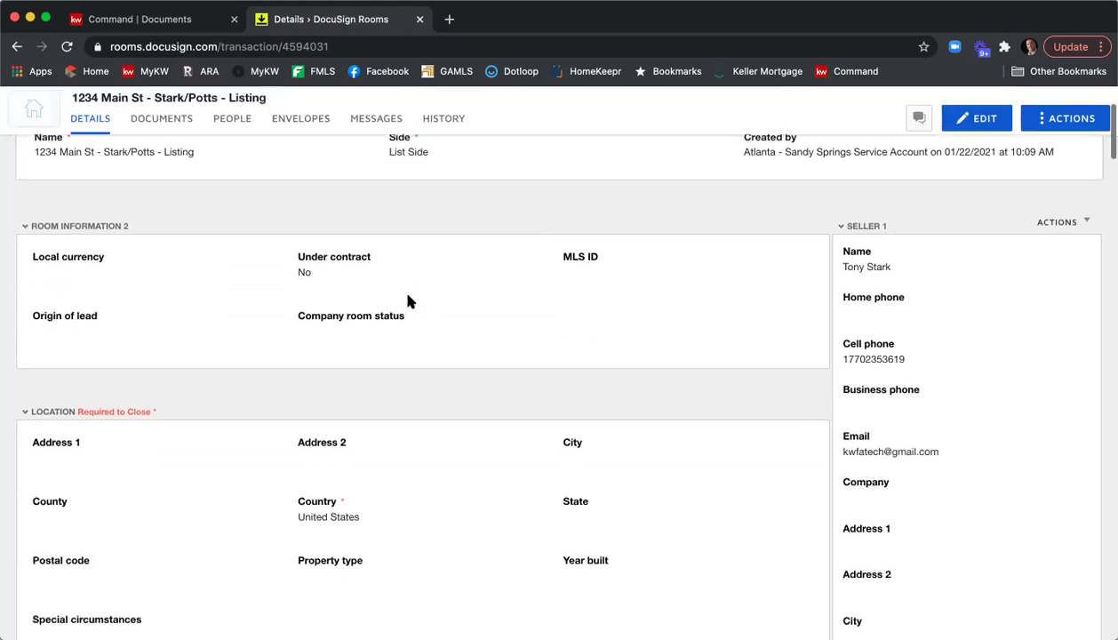
{"action": "scroll", "coordinate": [178, 338], "scroll_direction": "down", "scroll_amount": 2}
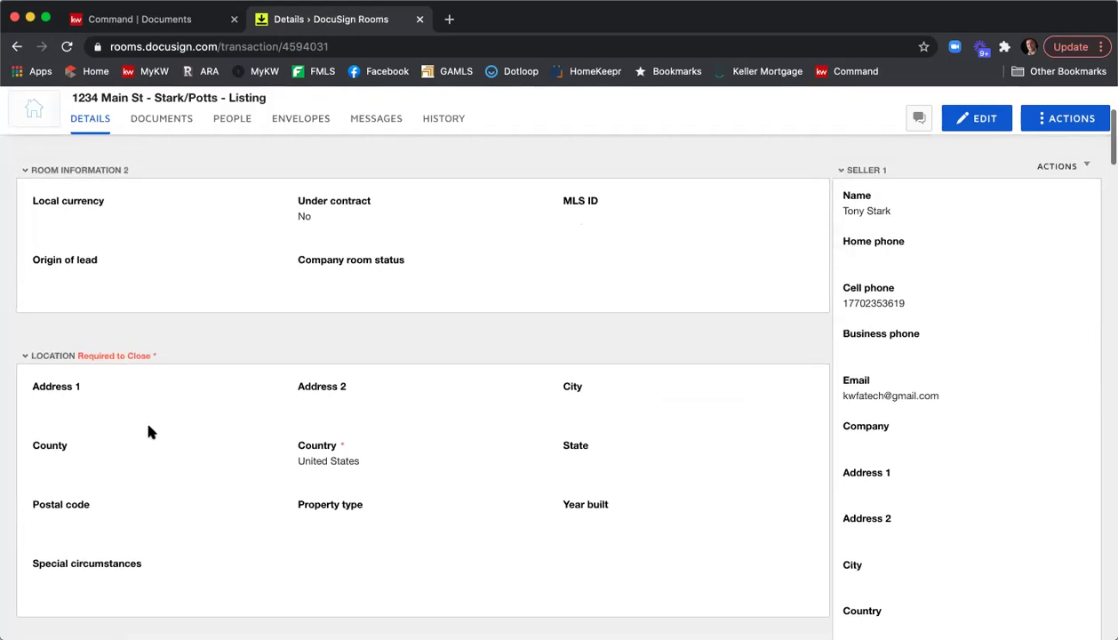
{"action": "scroll", "coordinate": [194, 423], "scroll_direction": "down", "scroll_amount": 10}
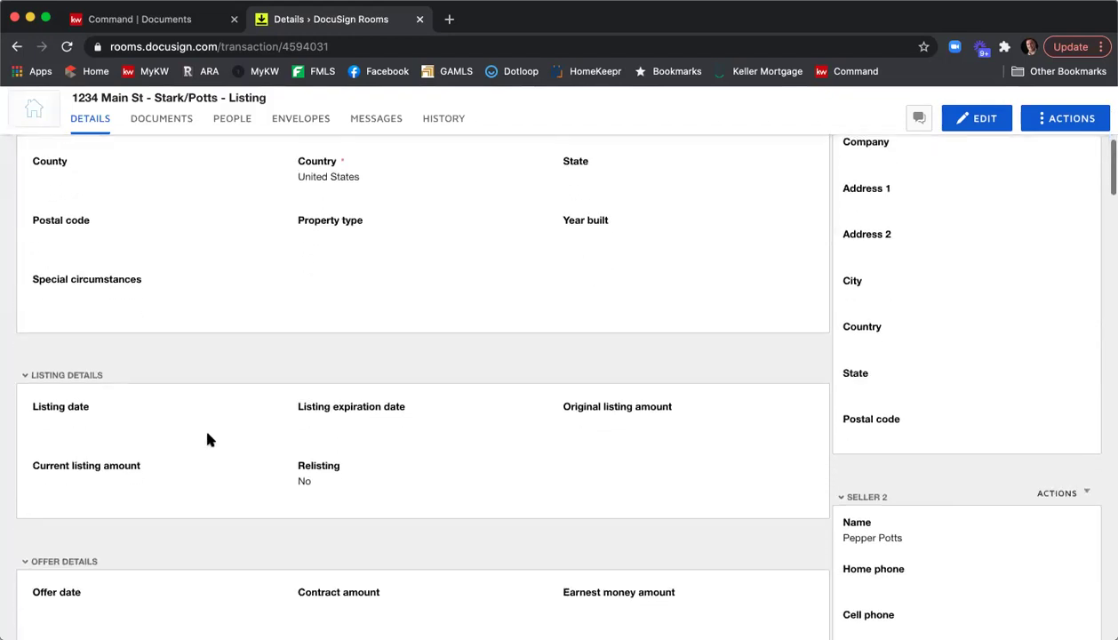
{"action": "scroll", "coordinate": [177, 427], "scroll_direction": "down", "scroll_amount": 10}
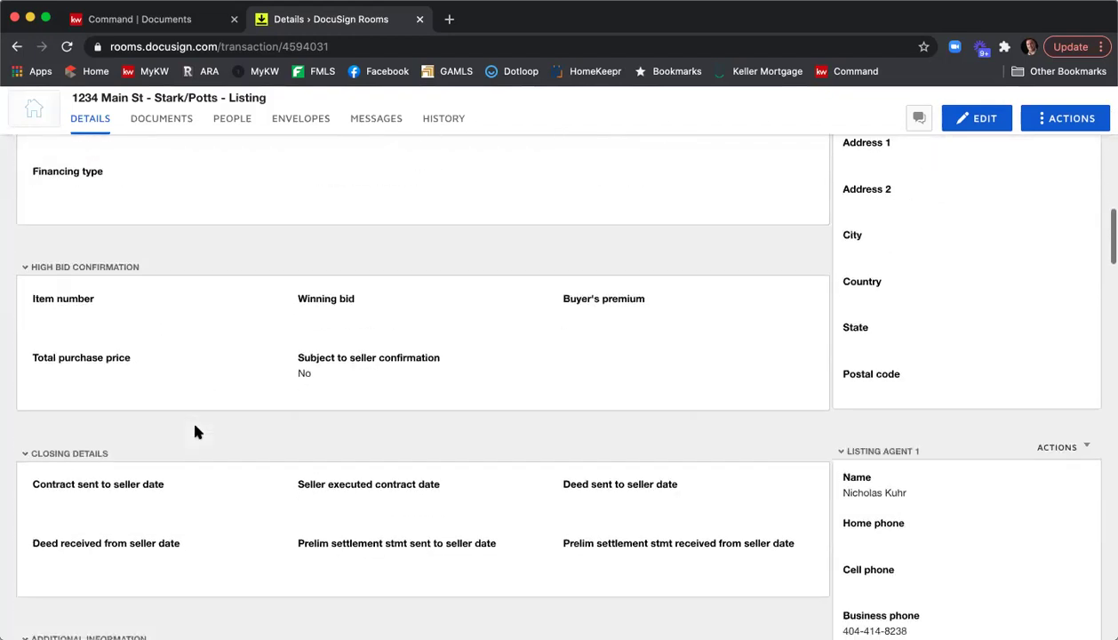
{"action": "scroll", "coordinate": [197, 427], "scroll_direction": "down", "scroll_amount": 10}
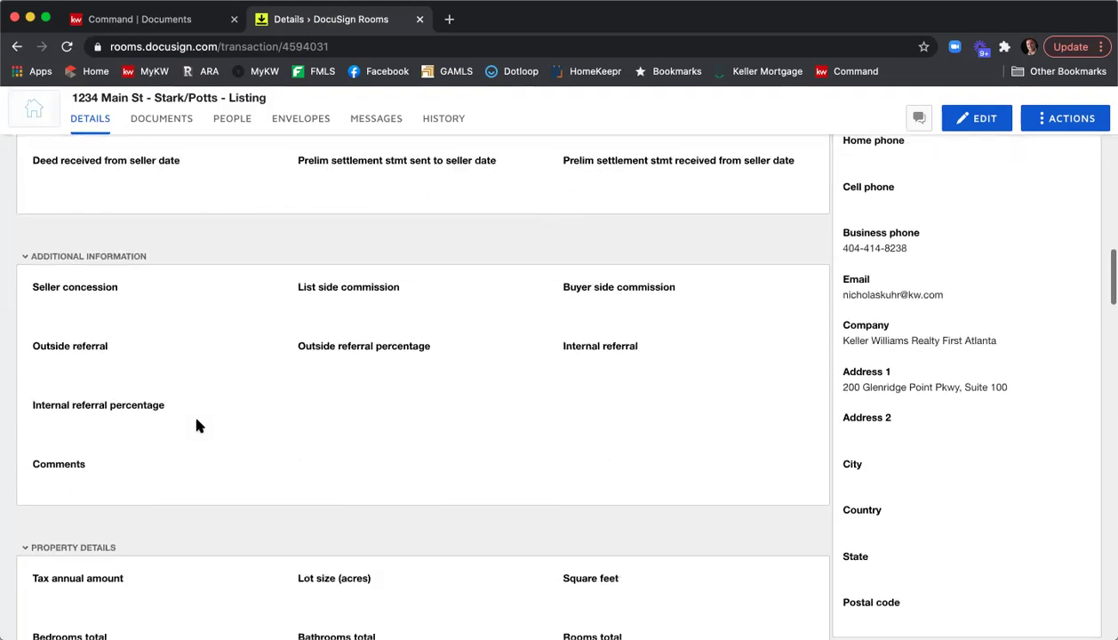
{"action": "scroll", "coordinate": [197, 425], "scroll_direction": "down", "scroll_amount": 2}
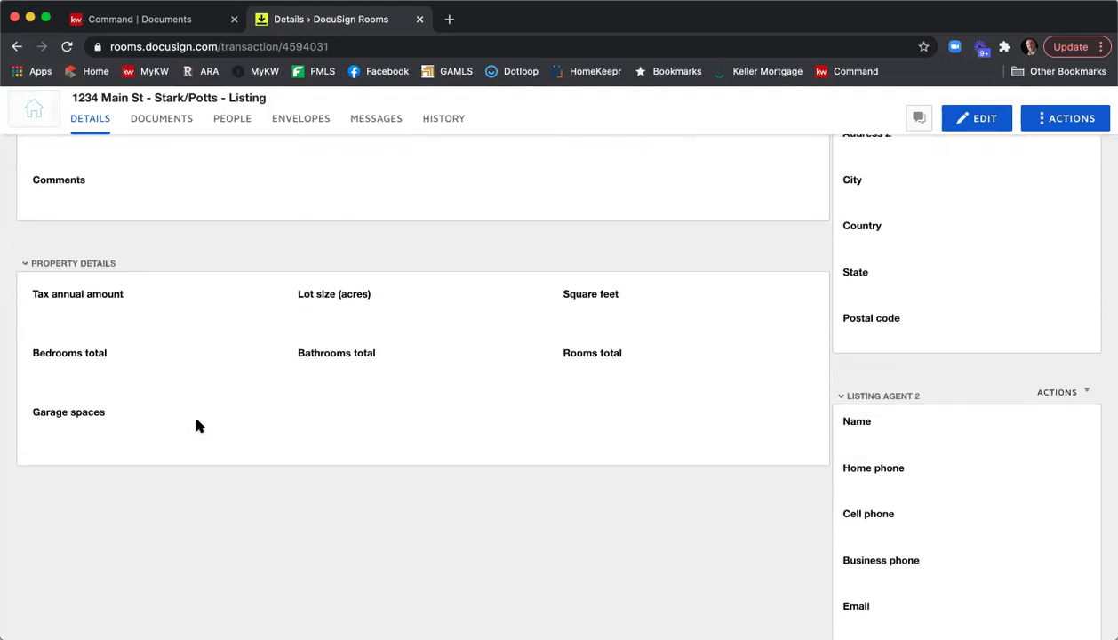
{"action": "scroll", "coordinate": [197, 426], "scroll_direction": "up", "scroll_amount": 2}
{"action": "scroll", "coordinate": [197, 426], "scroll_direction": "up", "scroll_amount": 20}
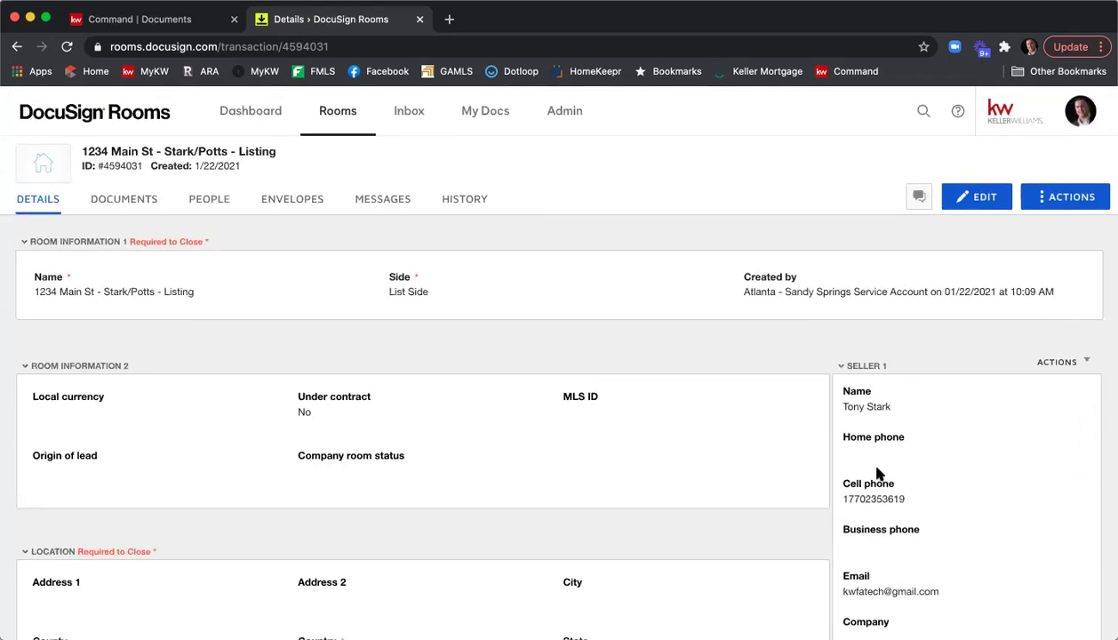
{"action": "scroll", "coordinate": [878, 466], "scroll_direction": "down", "scroll_amount": 15}
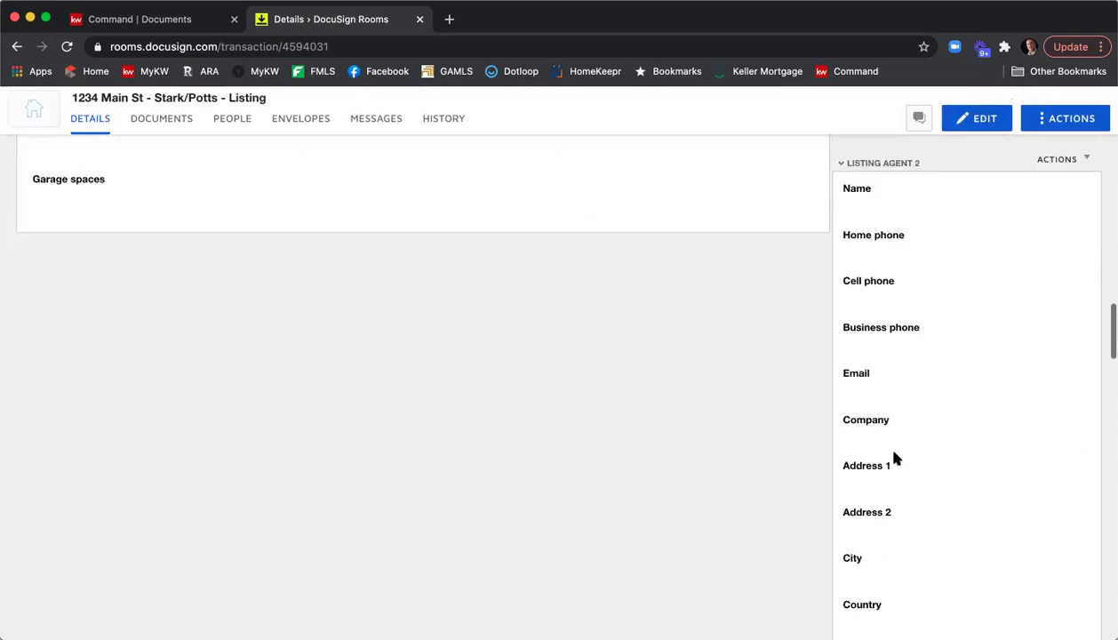
{"action": "scroll", "coordinate": [896, 458], "scroll_direction": "down", "scroll_amount": 9}
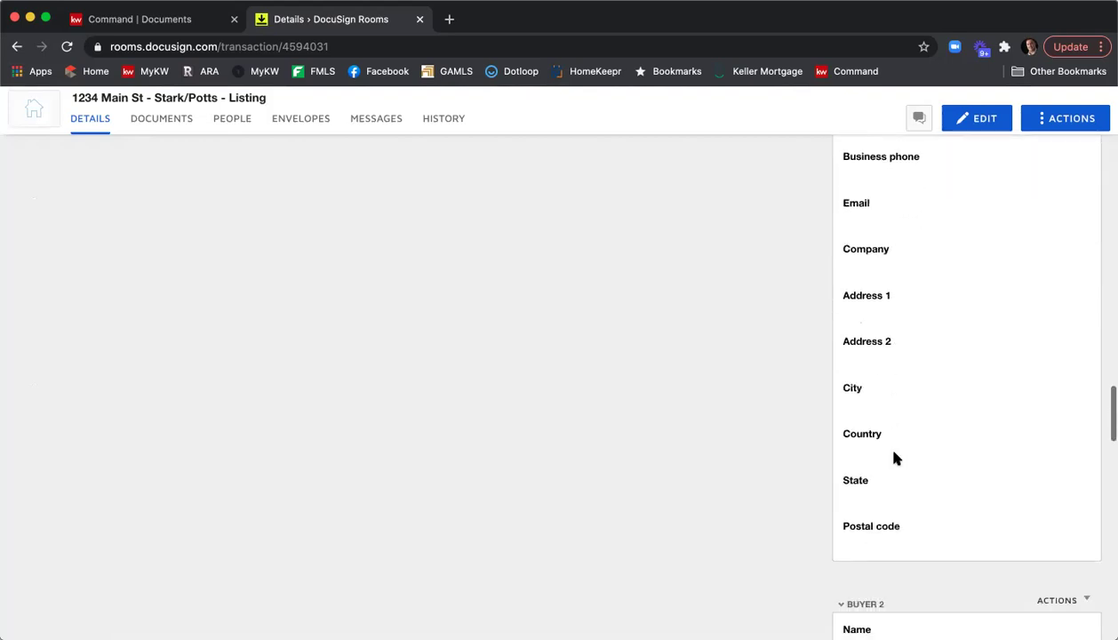
{"action": "scroll", "coordinate": [896, 458], "scroll_direction": "up", "scroll_amount": 20}
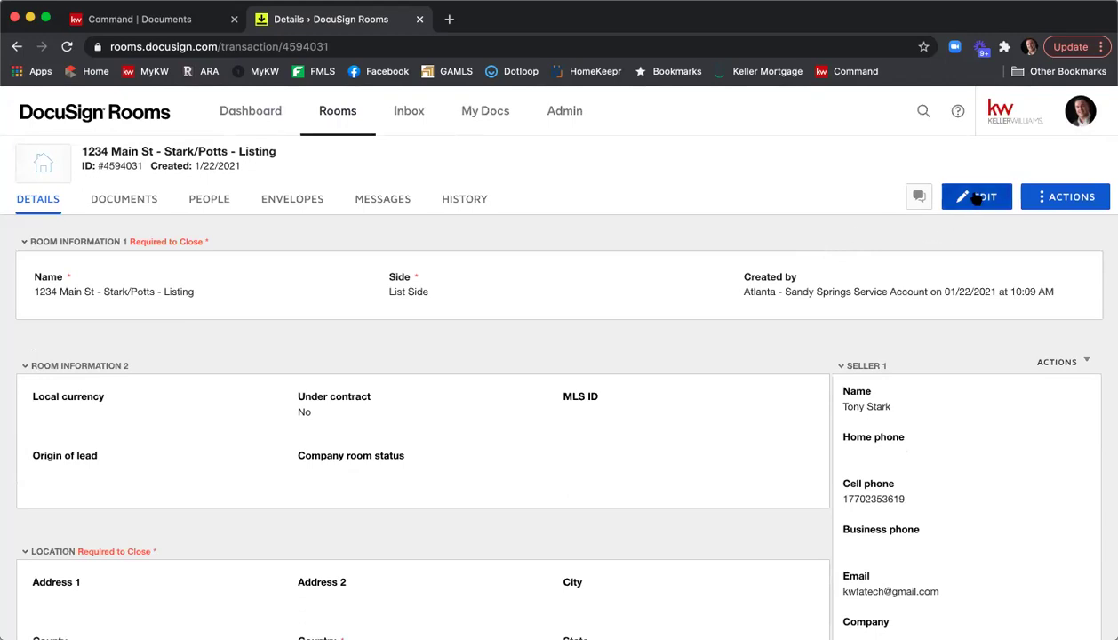
{"action": "left_click", "coordinate": [976, 197]}
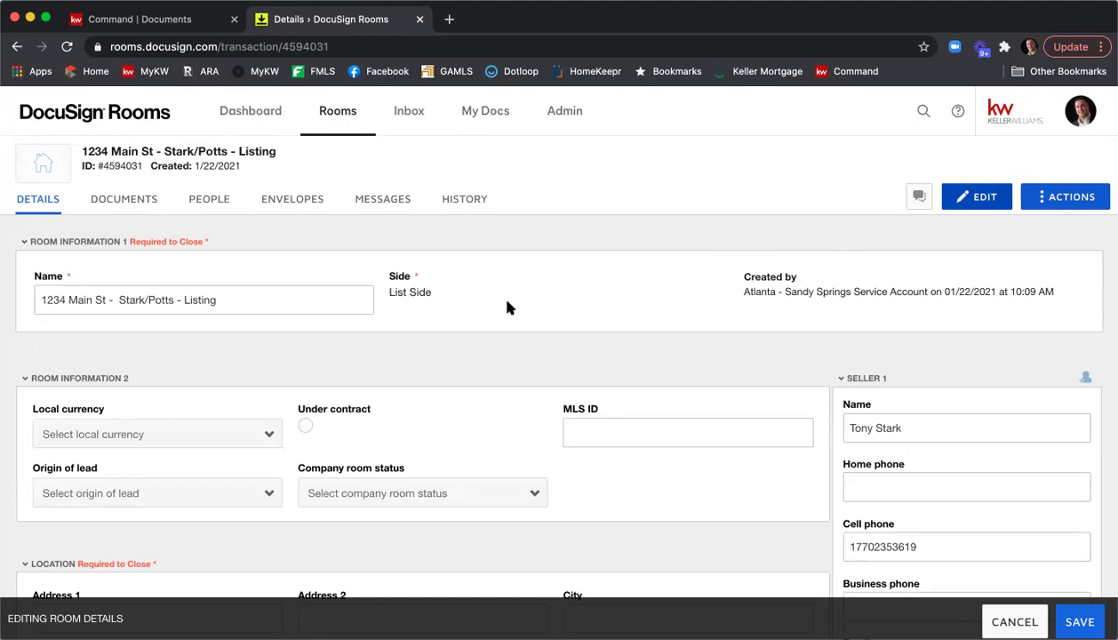
{"action": "scroll", "coordinate": [276, 391], "scroll_direction": "down", "scroll_amount": 1}
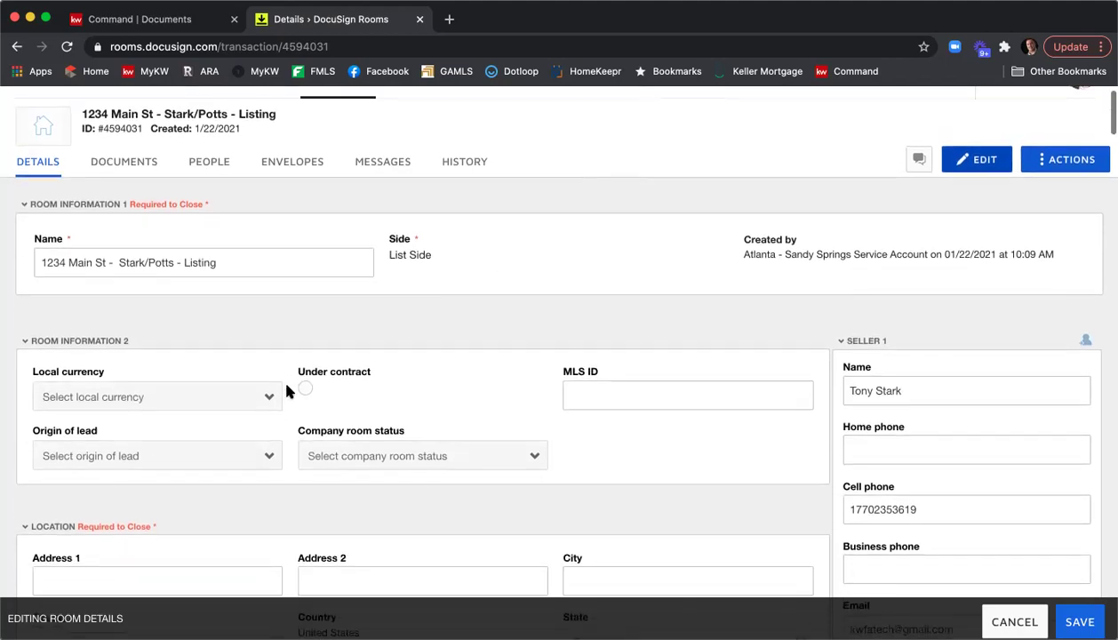
{"action": "left_click", "coordinate": [122, 393]}
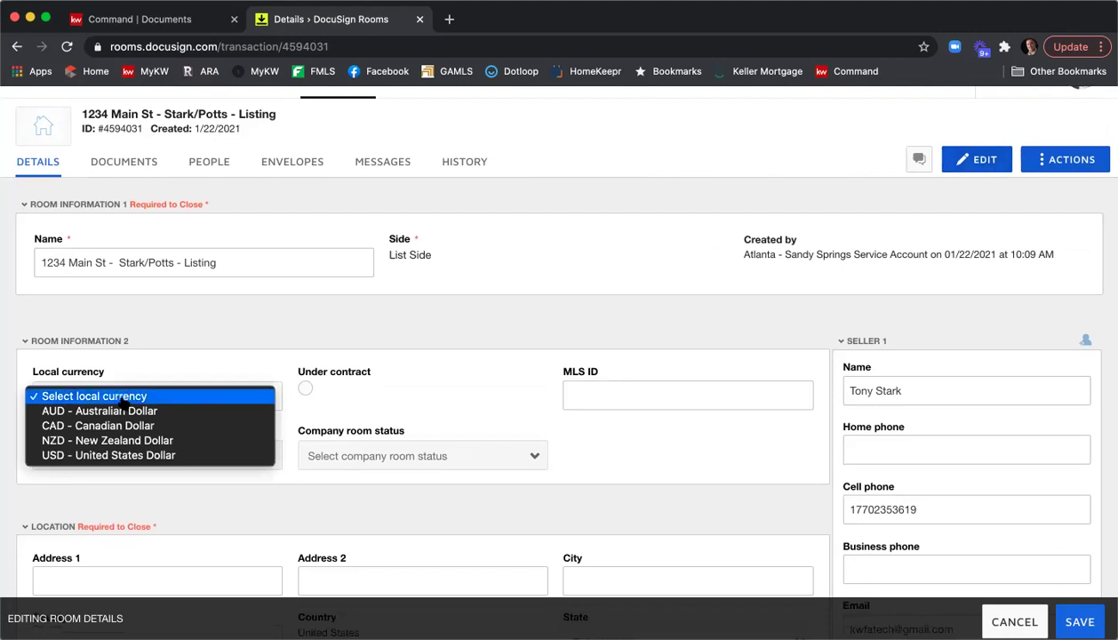
{"action": "left_click", "coordinate": [130, 451]}
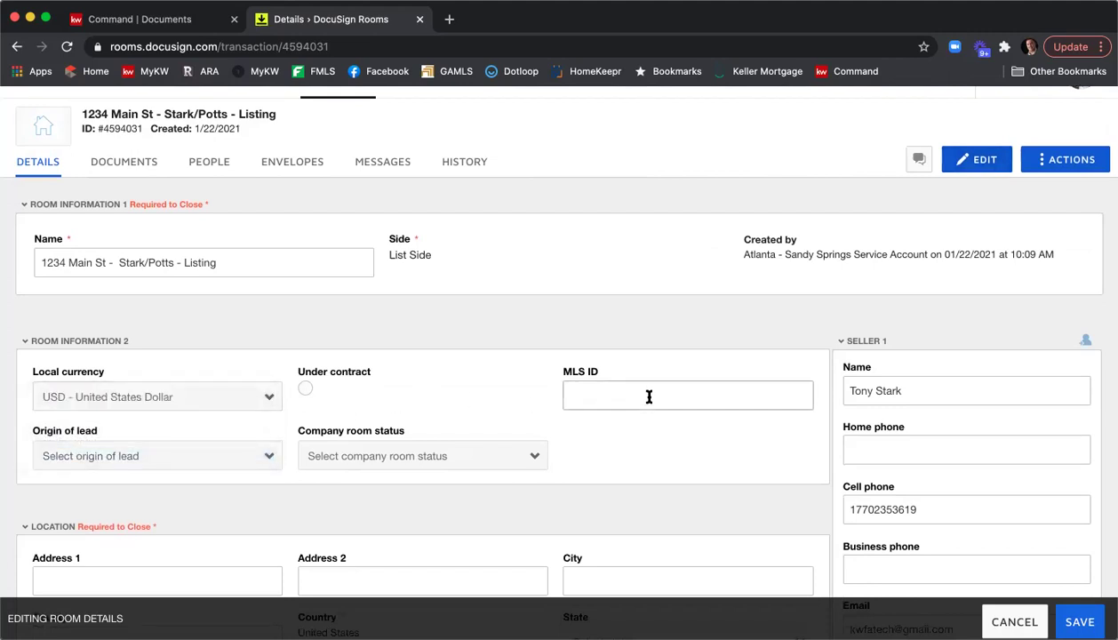
{"action": "type", "text": "123456798"}
{"action": "scroll", "coordinate": [520, 313], "scroll_direction": "down", "scroll_amount": 3}
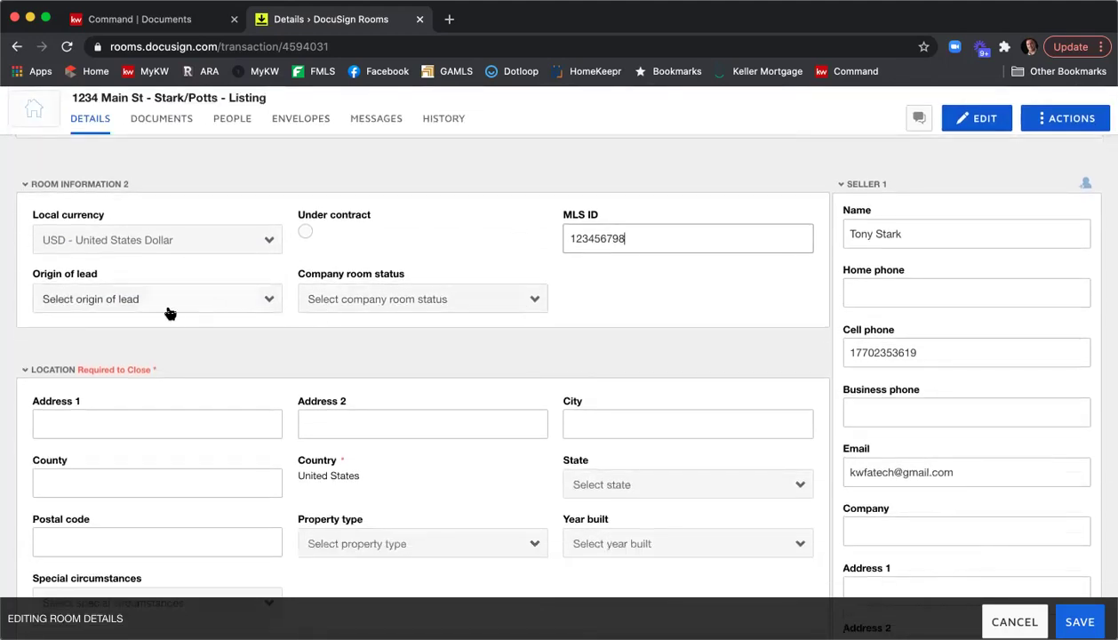
{"action": "left_click", "coordinate": [392, 308]}
{"action": "left_click", "coordinate": [596, 305]}
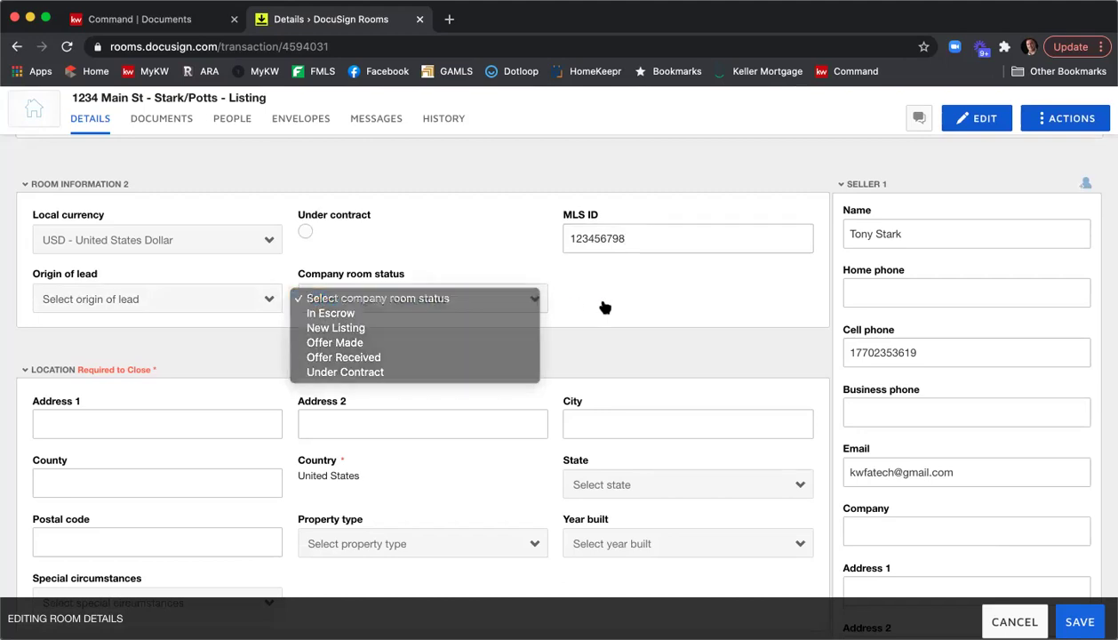
{"action": "scroll", "coordinate": [587, 294], "scroll_direction": "down", "scroll_amount": 3}
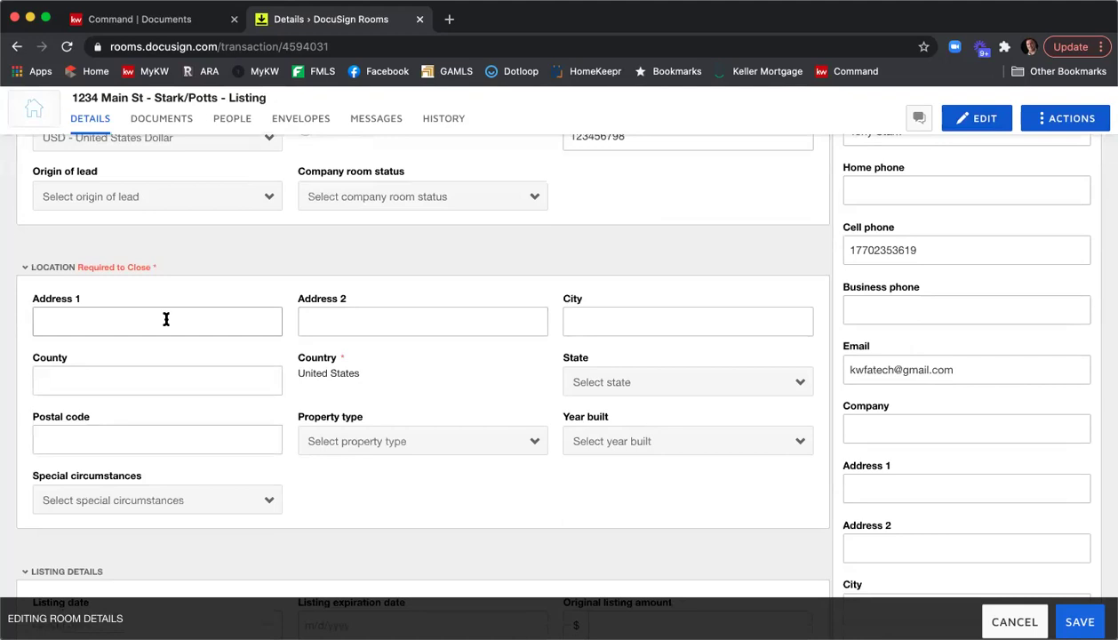
Enter address 1234 Main St NE, city Atlanta and county Fulton.
{"action": "type", "text": "1234 Main St NE"}
{"action": "left_click", "coordinate": [687, 321]}
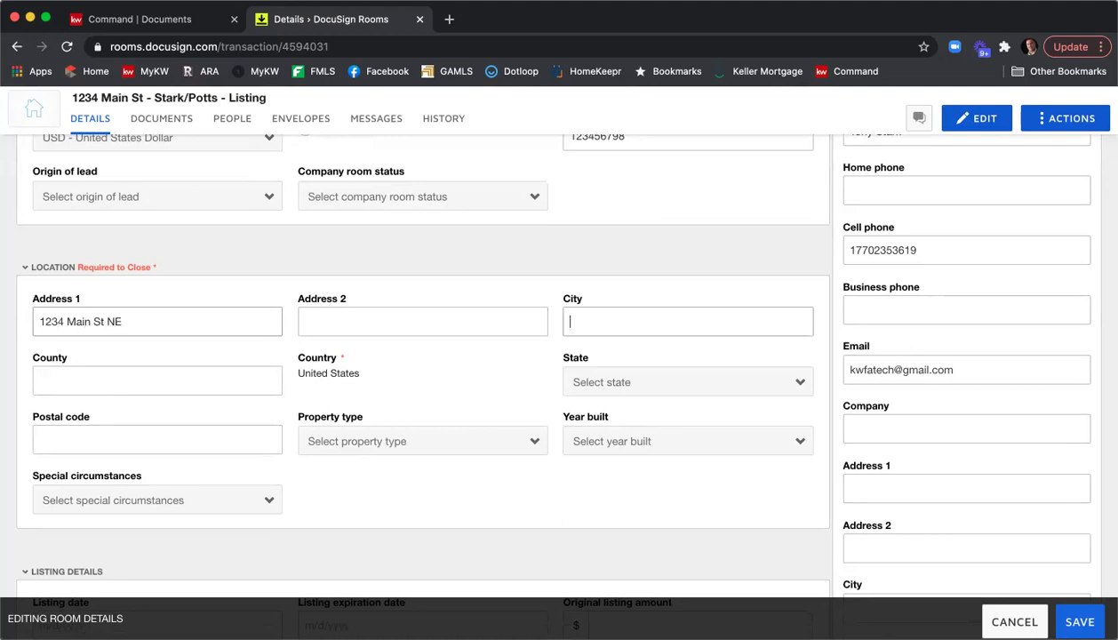
{"action": "type", "text": "Atlanta"}
{"action": "left_click", "coordinate": [156, 380]}
{"action": "type", "text": "Fulton"}
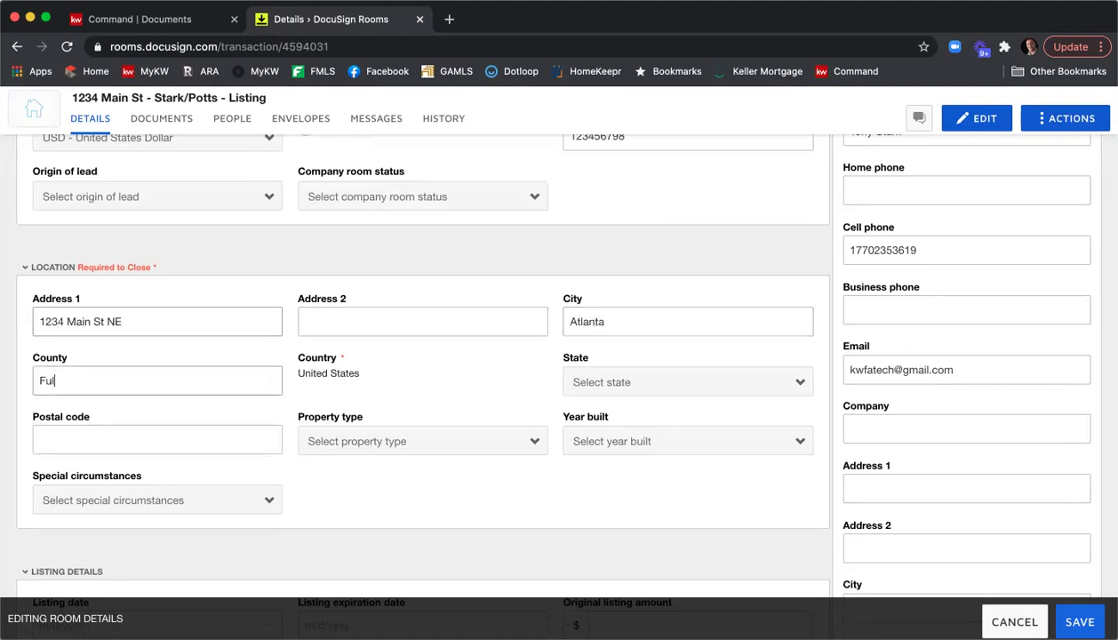
Set the state to Georgia and the postal code to 30324.
{"action": "left_click", "coordinate": [156, 439]}
{"action": "type", "text": "g"}
{"action": "key", "text": "BackSpace"}
{"action": "left_click", "coordinate": [591, 382]}
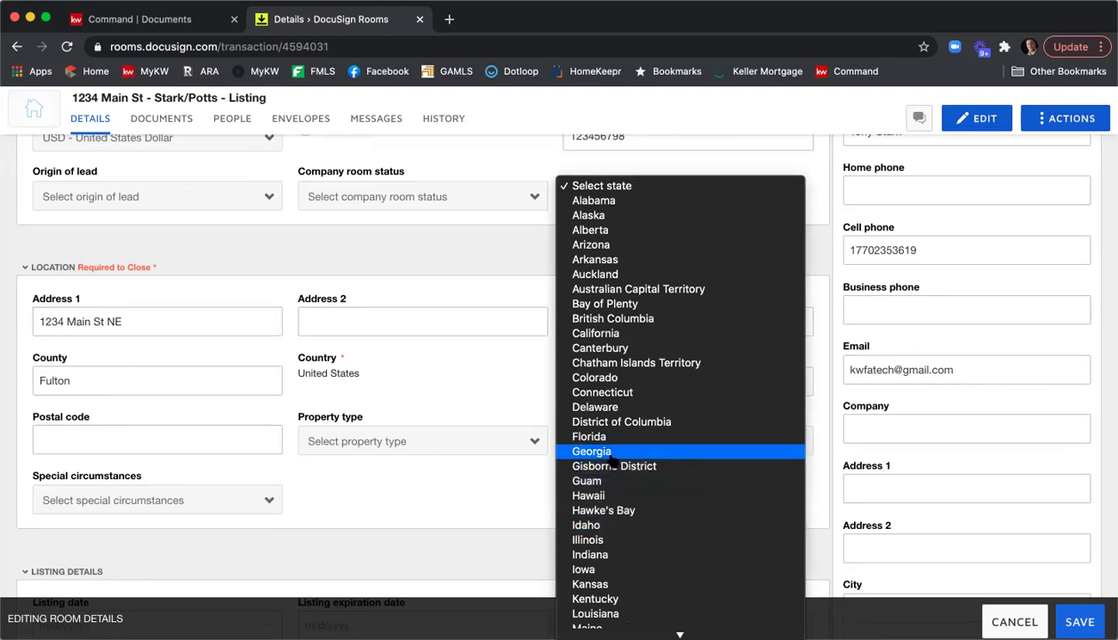
{"action": "left_click", "coordinate": [610, 453]}
{"action": "left_click", "coordinate": [157, 439]}
{"action": "type", "text": "30324"}
Set property type Residential Detached and year built 2009, leaving special circumstances empty.
{"action": "left_click", "coordinate": [391, 436]}
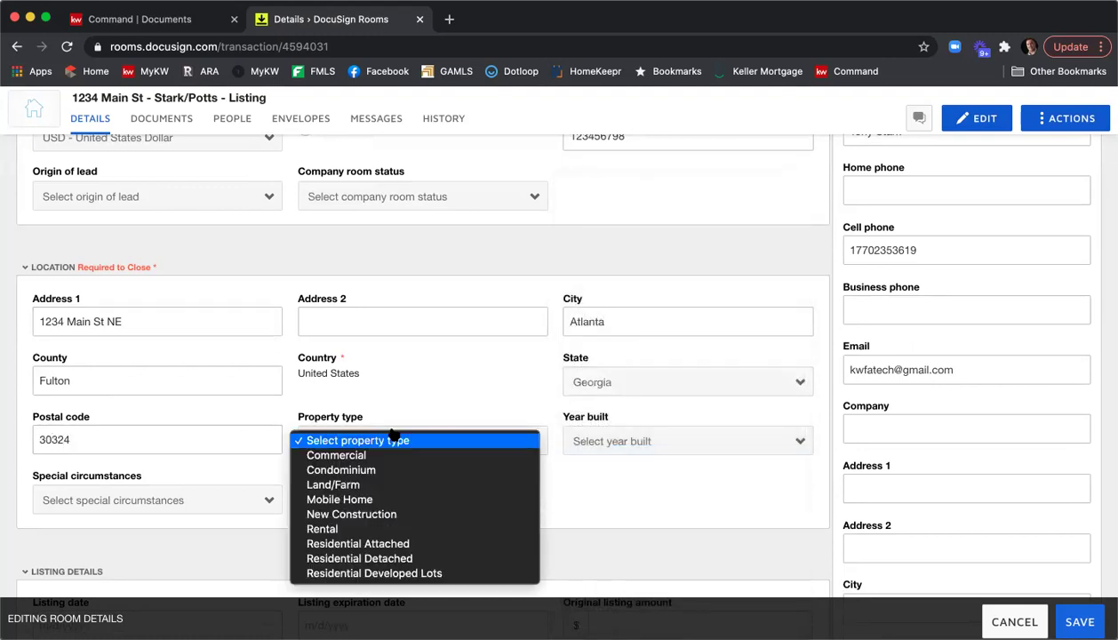
{"action": "left_click", "coordinate": [416, 558]}
{"action": "left_click", "coordinate": [624, 441]}
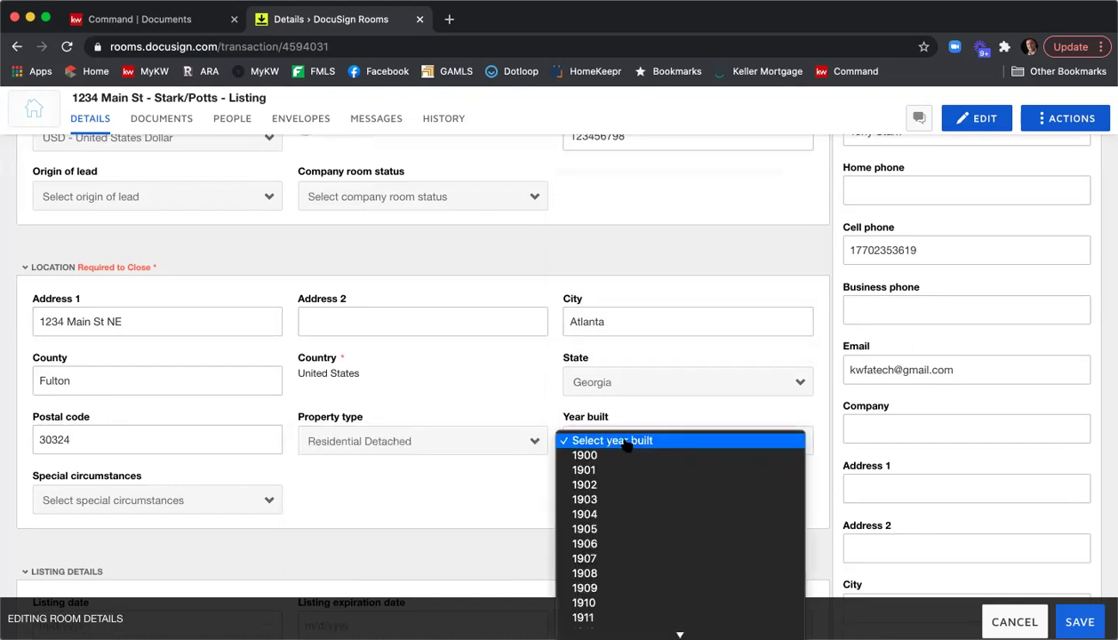
{"action": "scroll", "coordinate": [627, 447], "scroll_direction": "down", "scroll_amount": 15}
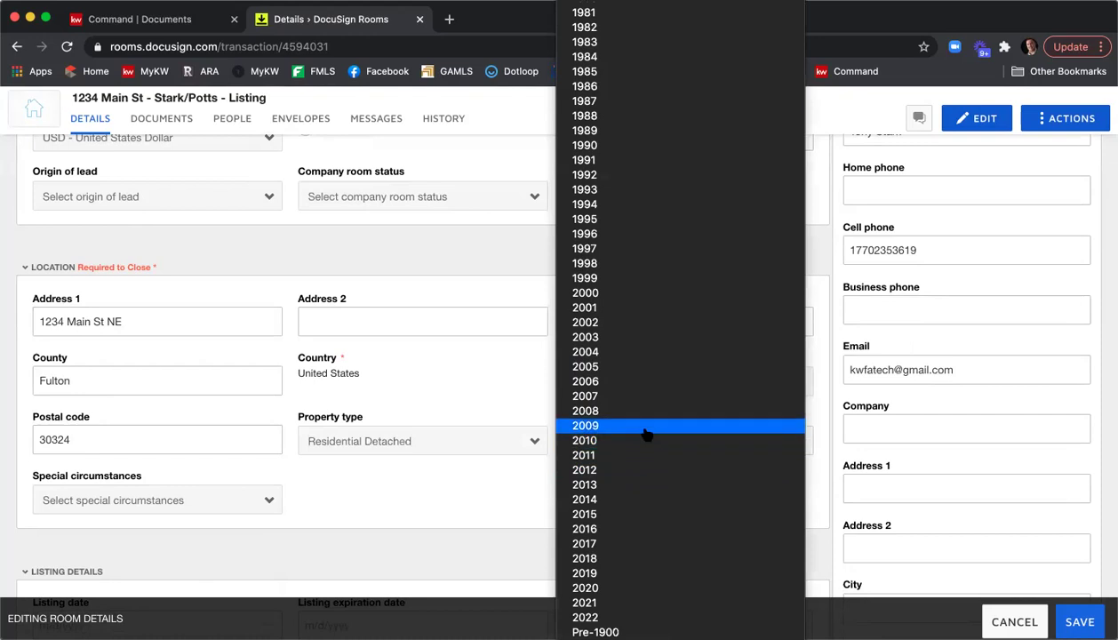
{"action": "left_click", "coordinate": [645, 432]}
{"action": "left_click", "coordinate": [254, 500]}
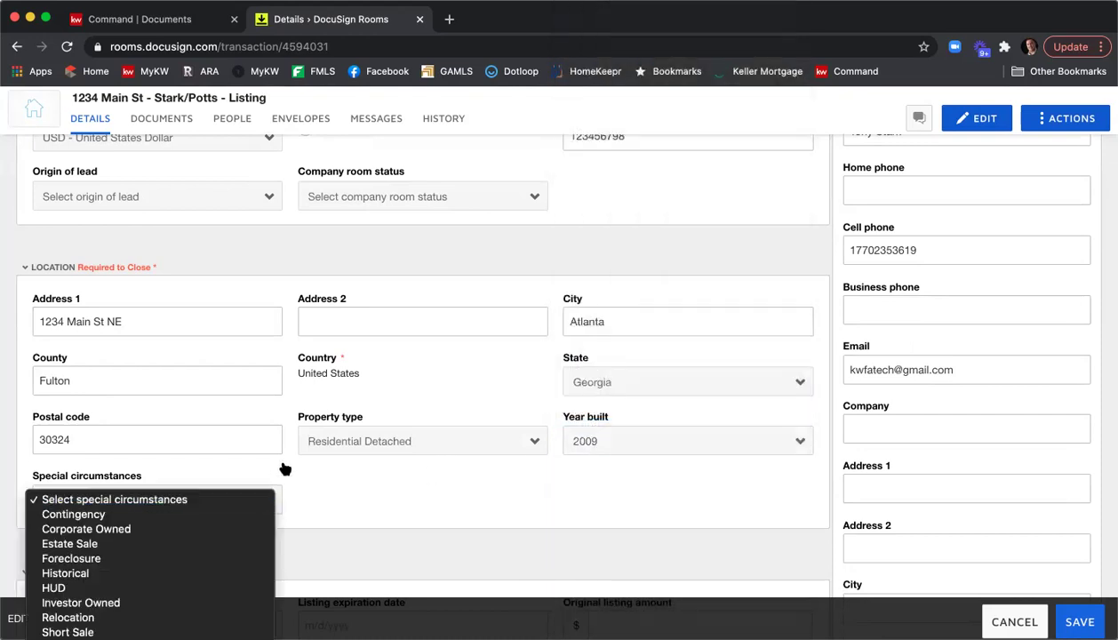
{"action": "left_click", "coordinate": [407, 467]}
Set the listing date to 1/22/2021 and the expiration date to 2/22/2021.
{"action": "scroll", "coordinate": [447, 470], "scroll_direction": "down", "scroll_amount": 3}
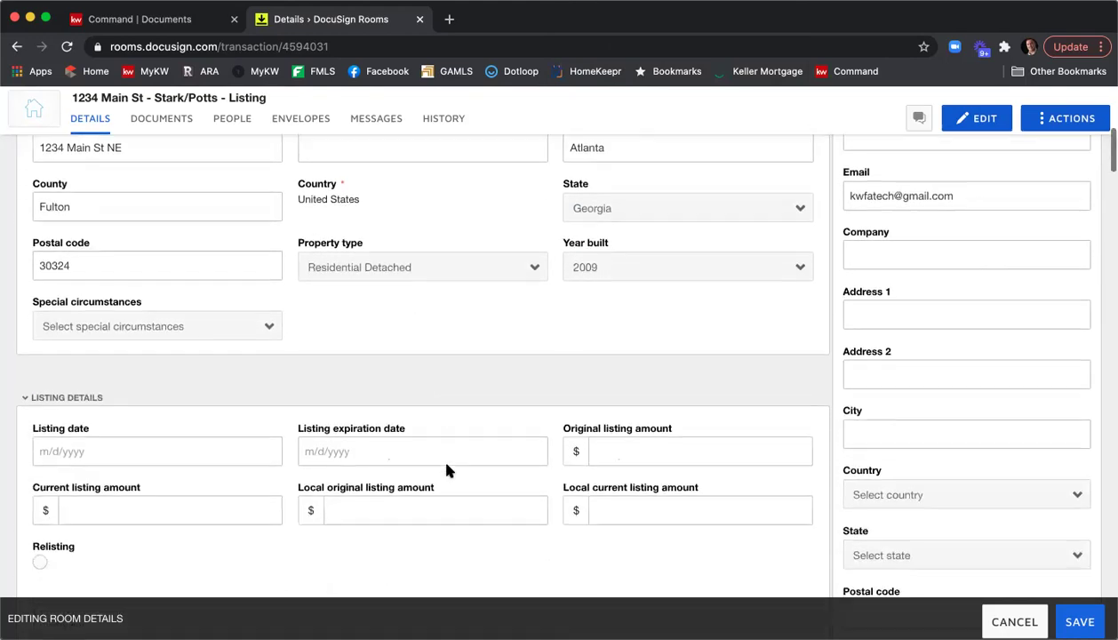
{"action": "scroll", "coordinate": [446, 467], "scroll_direction": "up", "scroll_amount": 3}
{"action": "scroll", "coordinate": [446, 468], "scroll_direction": "down", "scroll_amount": 4}
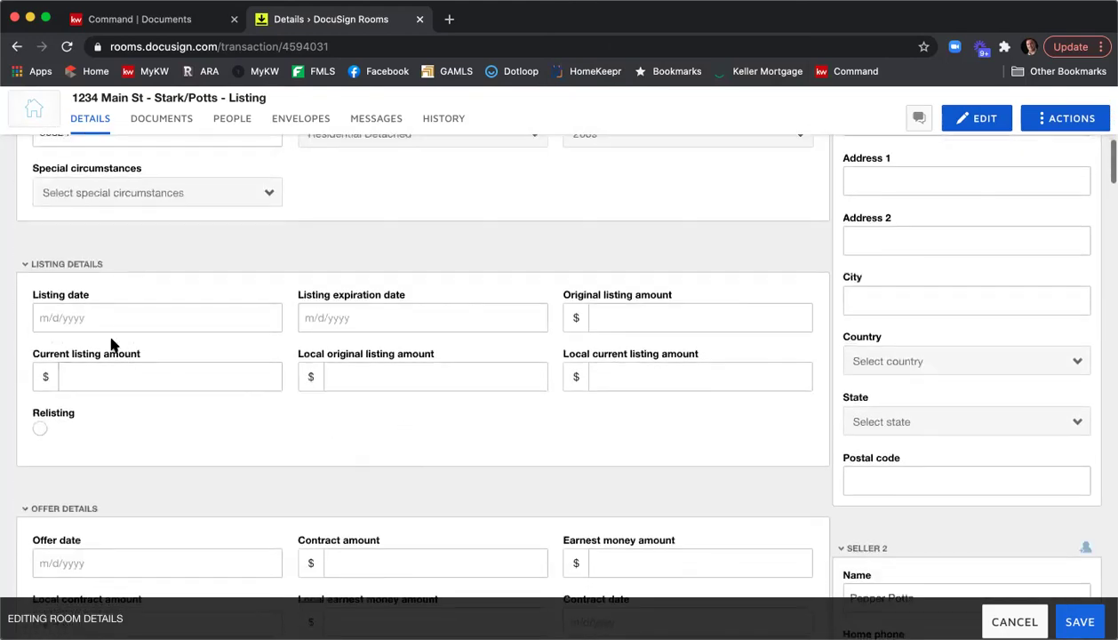
{"action": "left_click", "coordinate": [105, 317]}
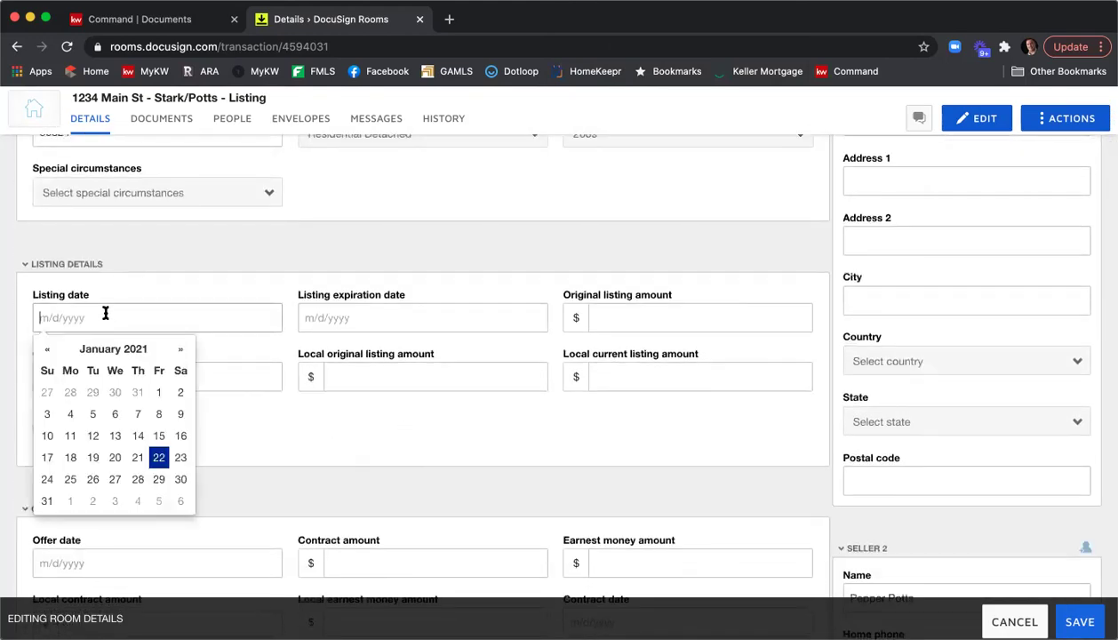
{"action": "left_click", "coordinate": [159, 458]}
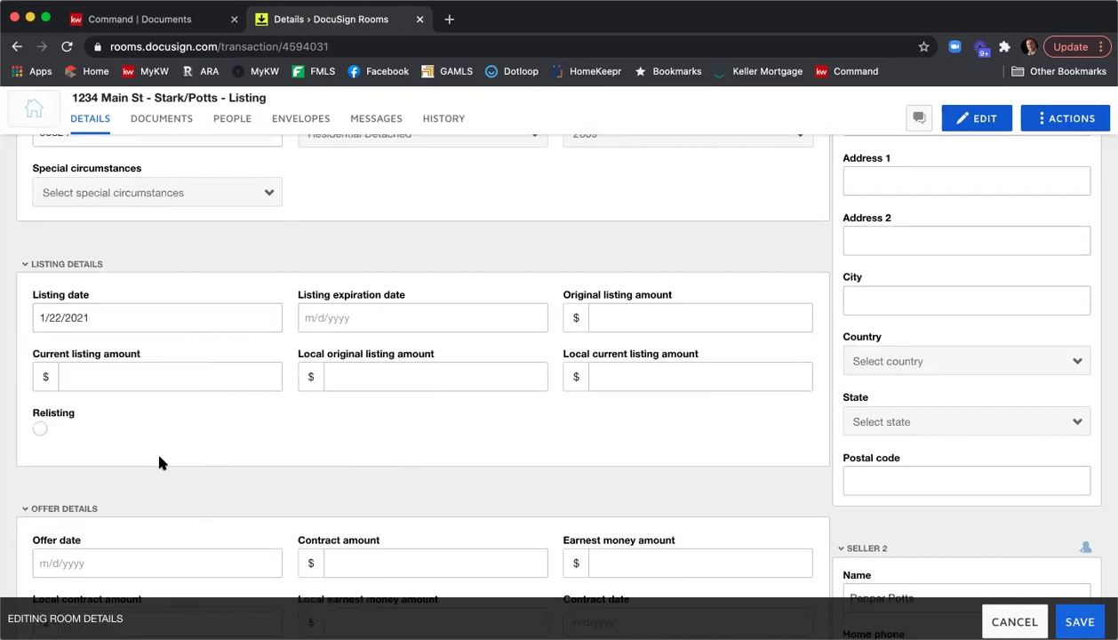
{"action": "left_click", "coordinate": [373, 317]}
{"action": "left_click", "coordinate": [446, 353]}
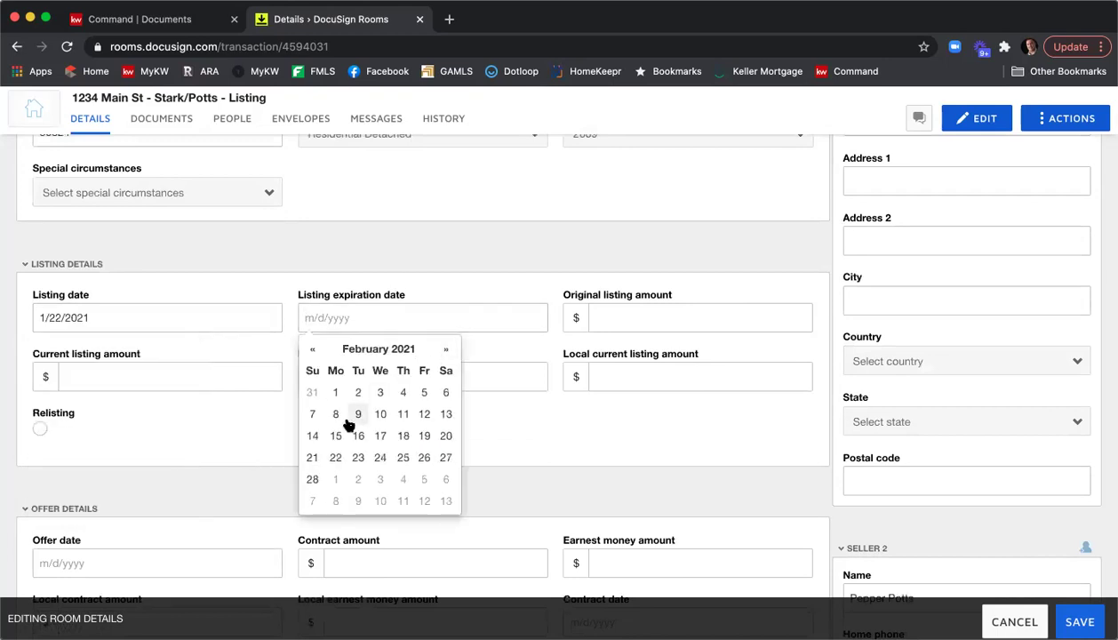
{"action": "left_click", "coordinate": [336, 458]}
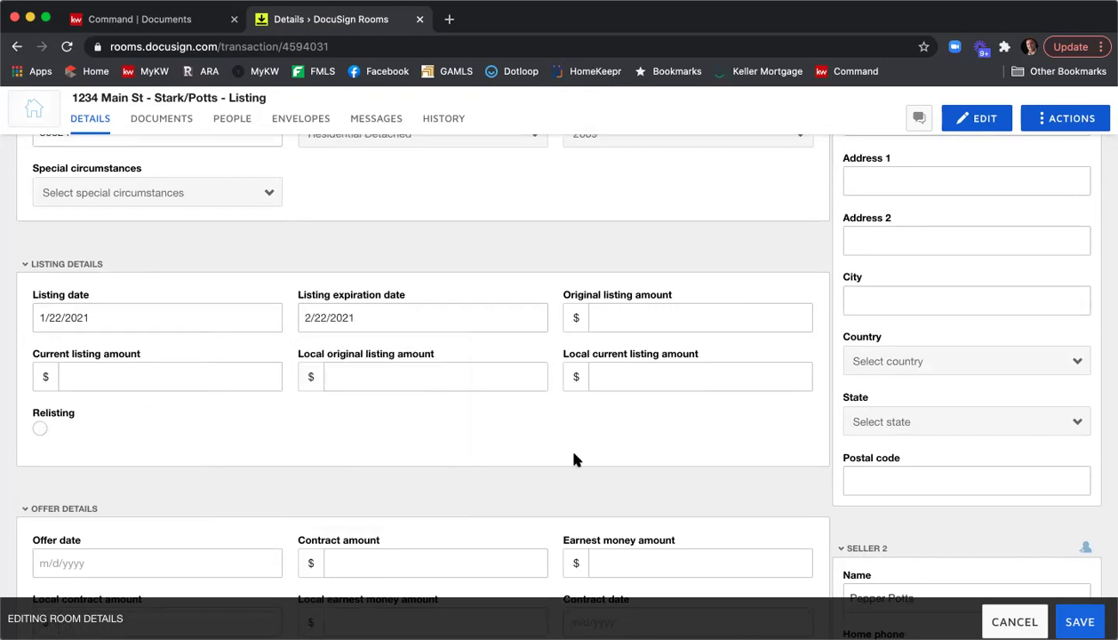
Enter 415000 for the original, current, local original and local current listing amounts.
{"action": "left_click", "coordinate": [618, 317]}
{"action": "type", "text": "415000"}
{"action": "left_click", "coordinate": [65, 377]}
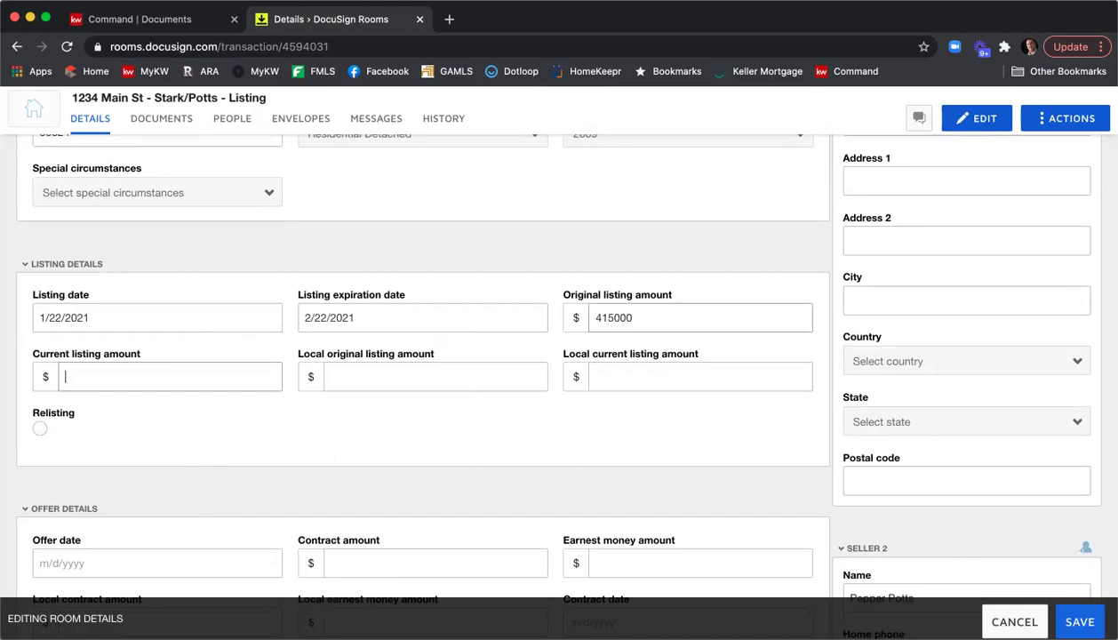
{"action": "type", "text": "415000"}
{"action": "left_click", "coordinate": [436, 377]}
{"action": "type", "text": "415000"}
{"action": "left_click", "coordinate": [699, 377]}
{"action": "type", "text": "415000"}
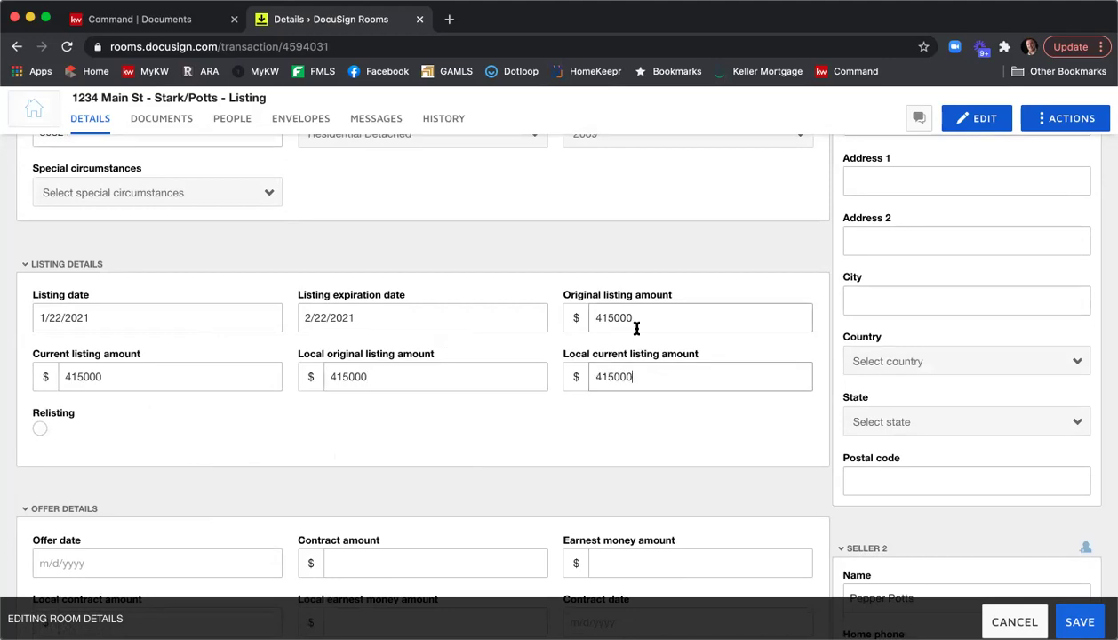
{"action": "scroll", "coordinate": [563, 276], "scroll_direction": "down", "scroll_amount": 1}
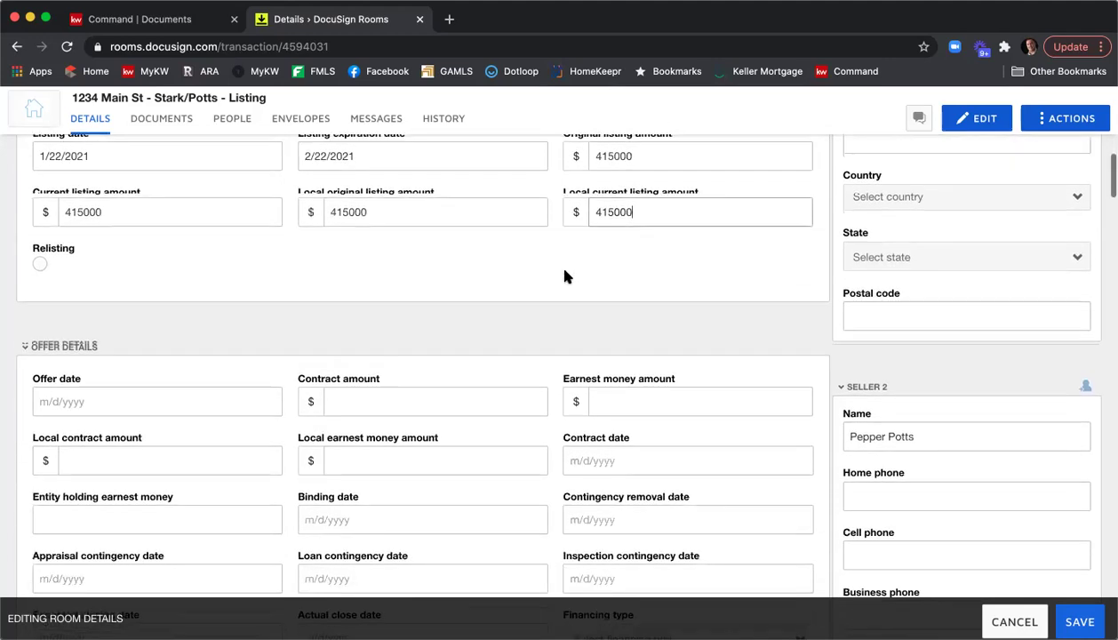
{"action": "scroll", "coordinate": [565, 277], "scroll_direction": "down", "scroll_amount": 2}
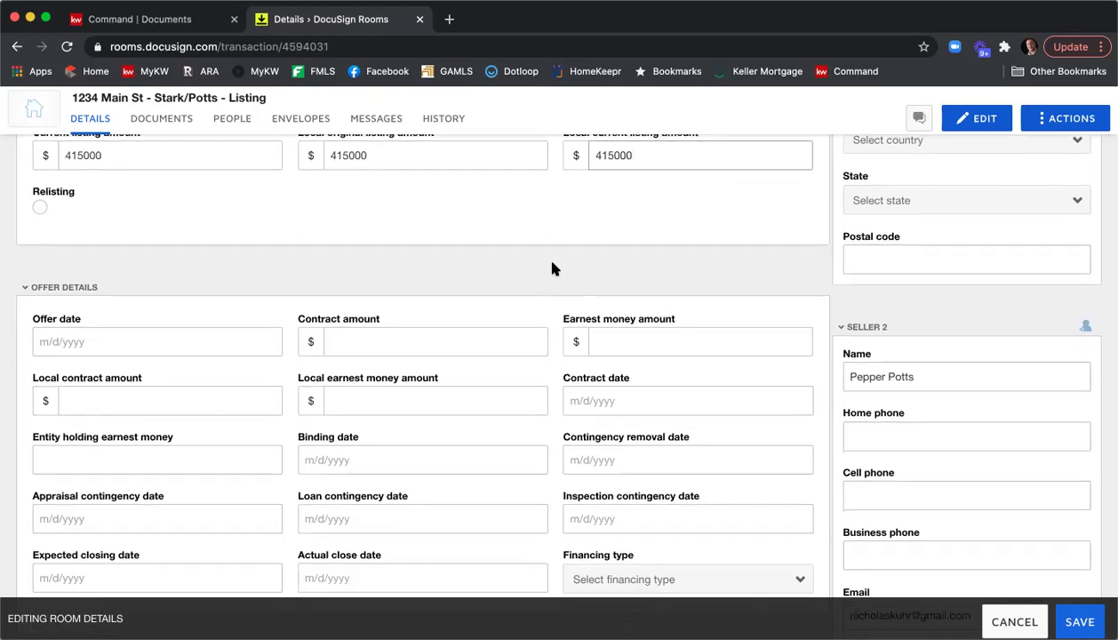
{"action": "scroll", "coordinate": [552, 265], "scroll_direction": "down", "scroll_amount": 8}
{"action": "scroll", "coordinate": [551, 267], "scroll_direction": "down", "scroll_amount": 2}
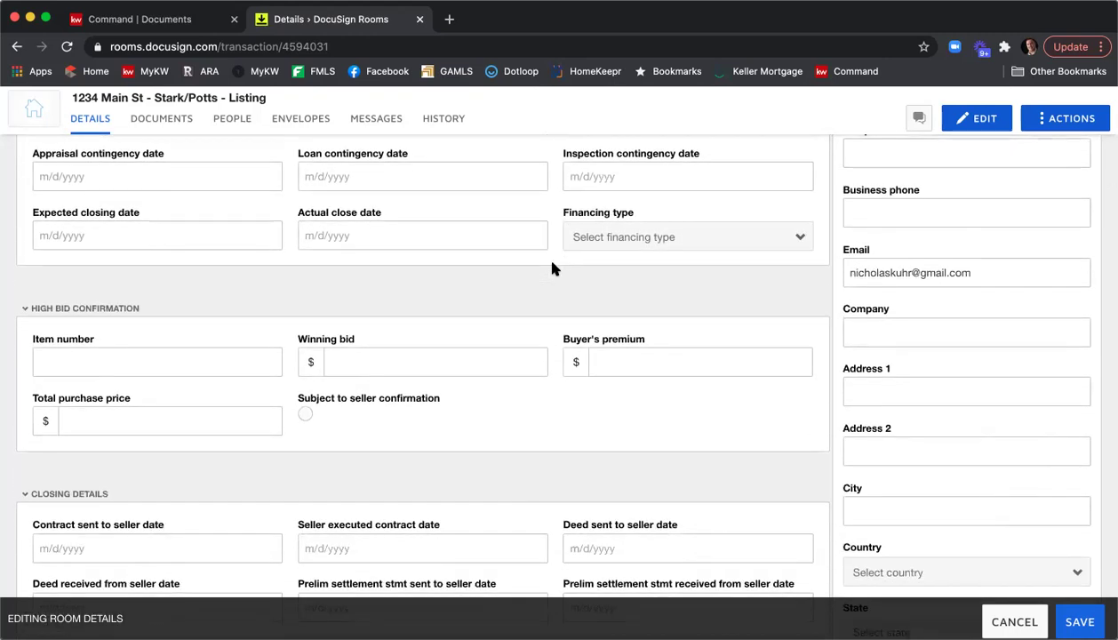
{"action": "scroll", "coordinate": [551, 267], "scroll_direction": "down", "scroll_amount": 5}
{"action": "scroll", "coordinate": [551, 268], "scroll_direction": "down", "scroll_amount": 8}
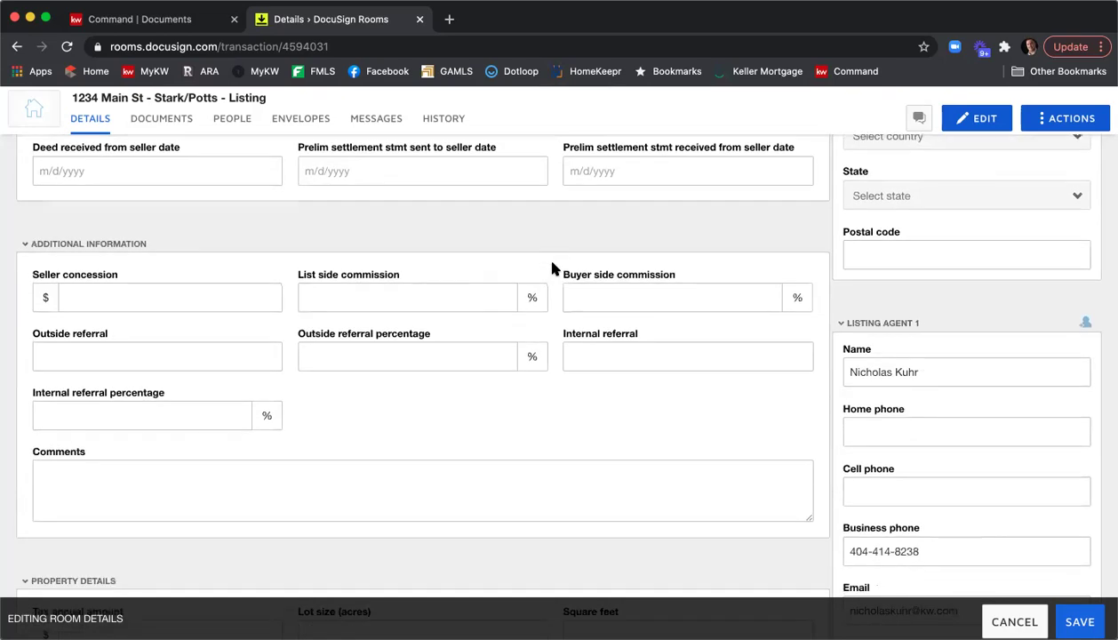
Scroll down to the Listing Agent 1 panel showing Keller Williams Realty First Atlanta.
{"action": "scroll", "coordinate": [551, 267], "scroll_direction": "up", "scroll_amount": 20}
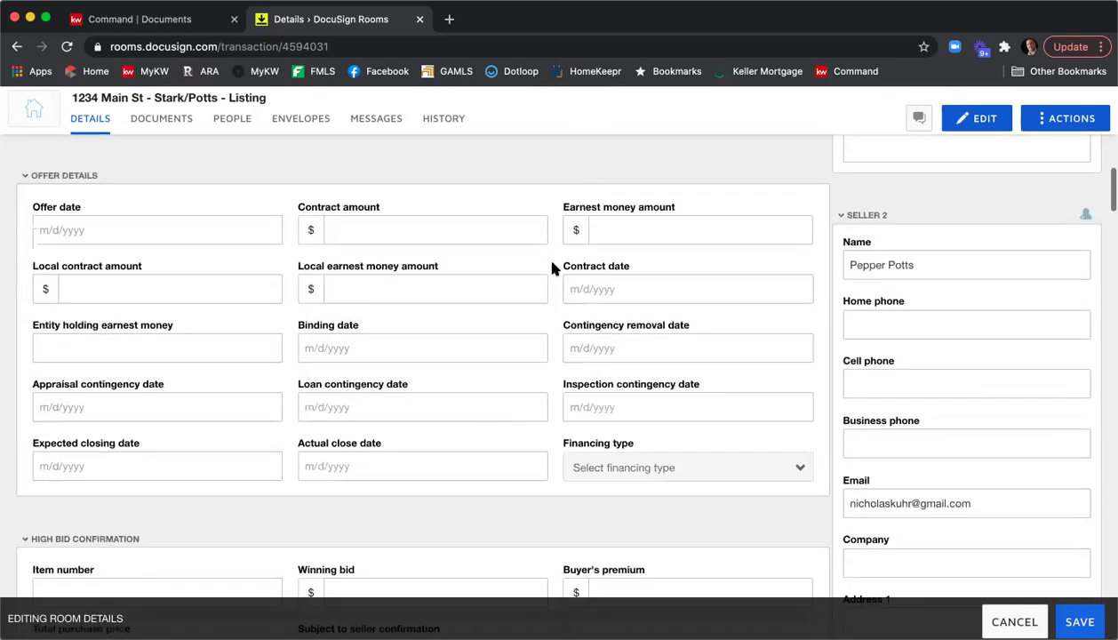
{"action": "scroll", "coordinate": [551, 267], "scroll_direction": "up", "scroll_amount": 12}
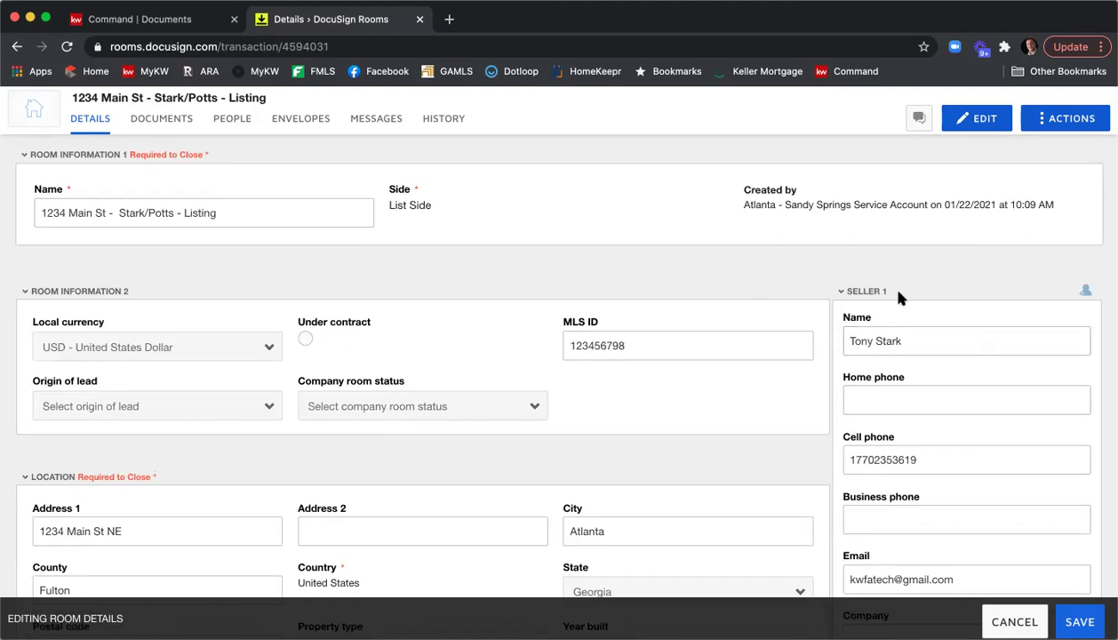
{"action": "scroll", "coordinate": [981, 288], "scroll_direction": "down", "scroll_amount": 2}
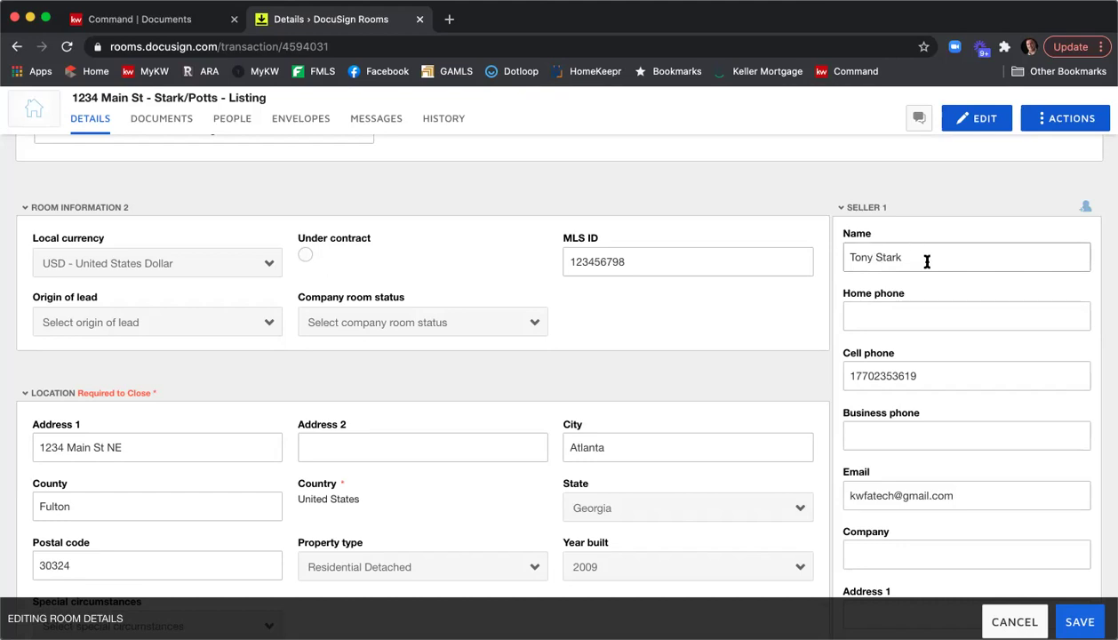
{"action": "scroll", "coordinate": [950, 256], "scroll_direction": "down", "scroll_amount": 1}
{"action": "scroll", "coordinate": [897, 365], "scroll_direction": "down", "scroll_amount": 2}
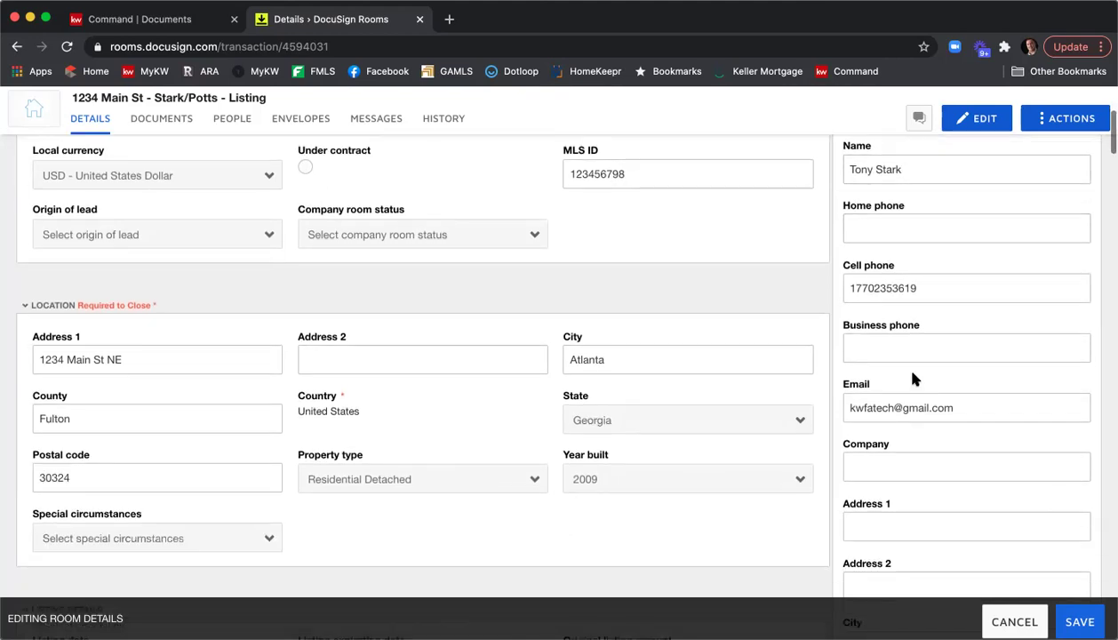
{"action": "scroll", "coordinate": [968, 346], "scroll_direction": "down", "scroll_amount": 10}
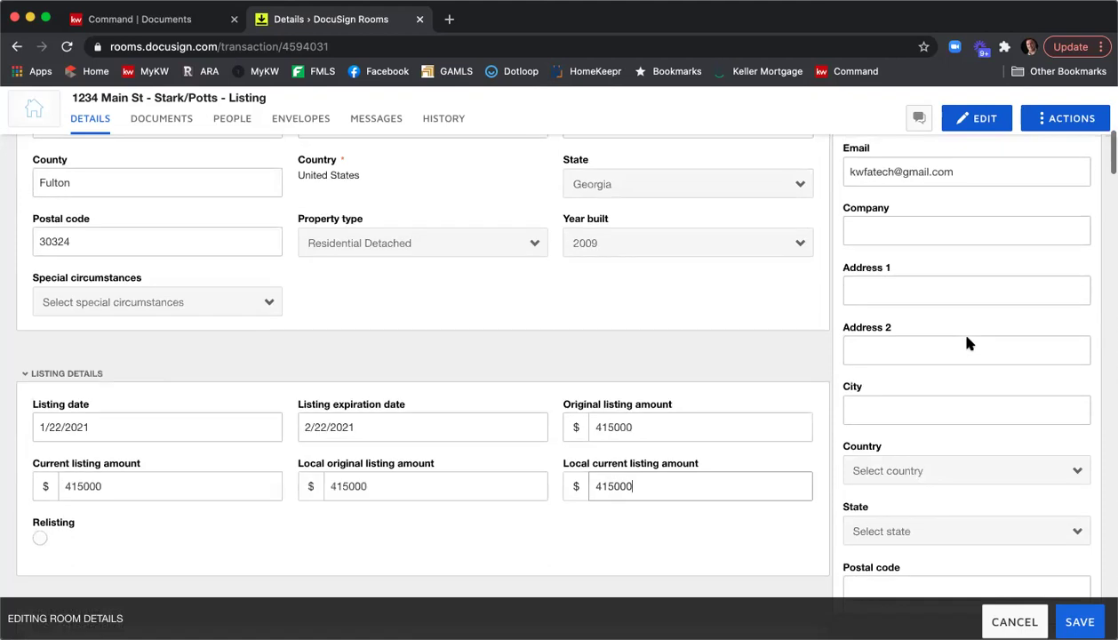
{"action": "scroll", "coordinate": [968, 344], "scroll_direction": "down", "scroll_amount": 5}
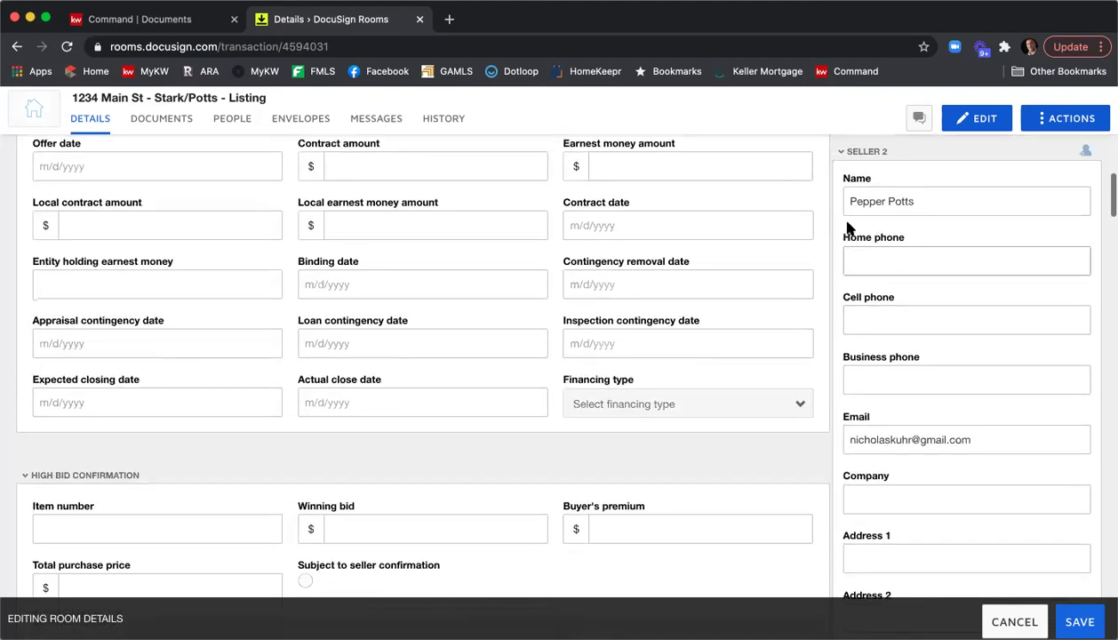
{"action": "scroll", "coordinate": [936, 336], "scroll_direction": "down", "scroll_amount": 2}
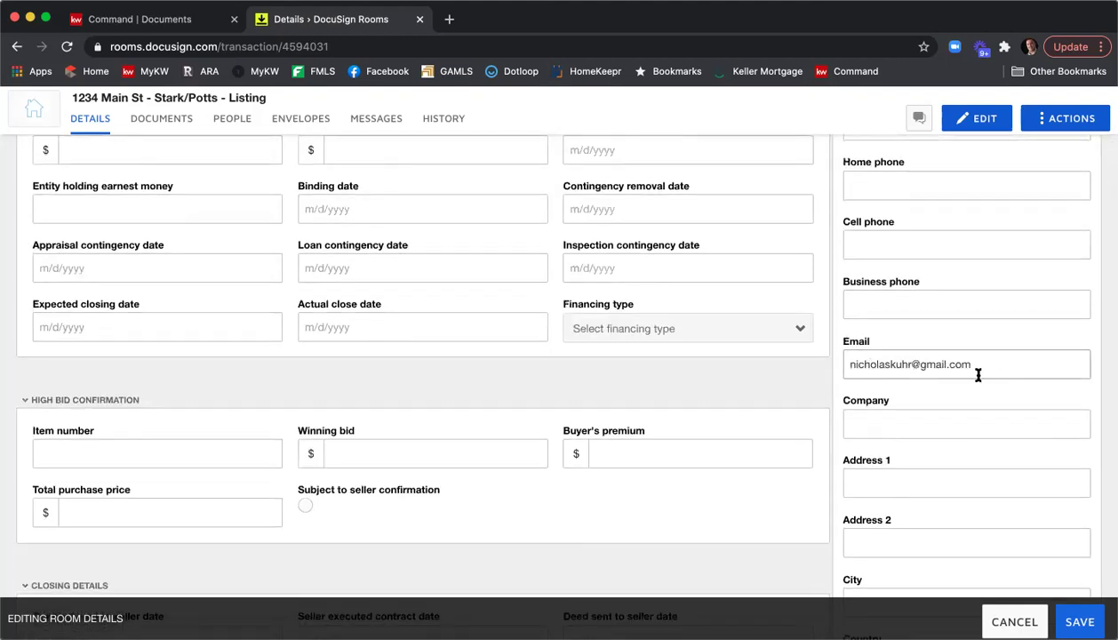
{"action": "scroll", "coordinate": [978, 371], "scroll_direction": "down", "scroll_amount": 4}
{"action": "scroll", "coordinate": [978, 371], "scroll_direction": "down", "scroll_amount": 9}
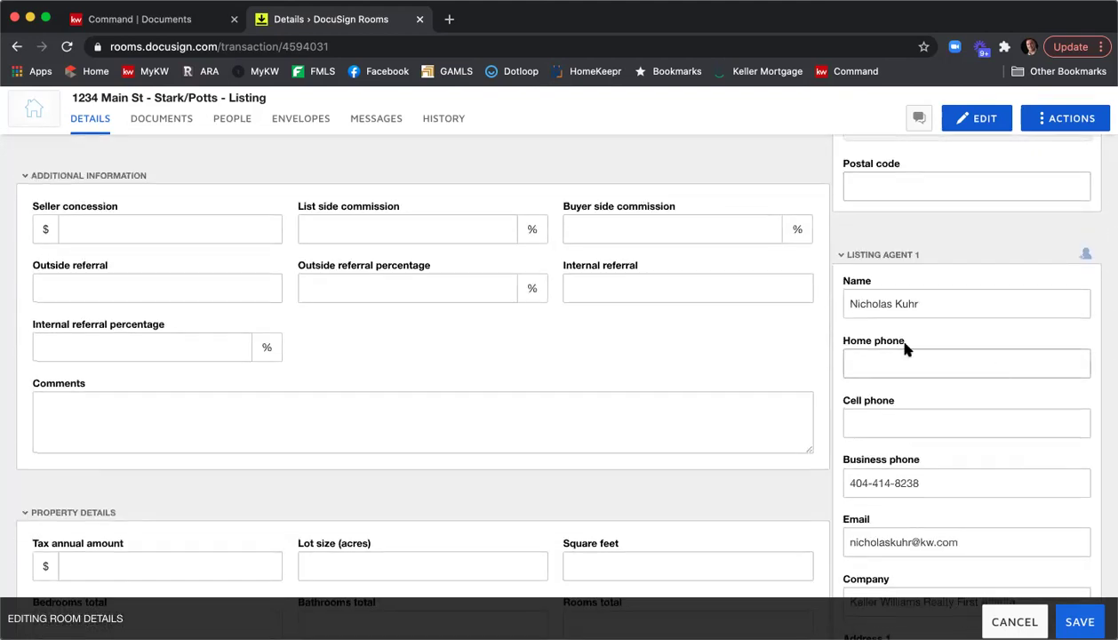
{"action": "scroll", "coordinate": [906, 333], "scroll_direction": "down", "scroll_amount": 3}
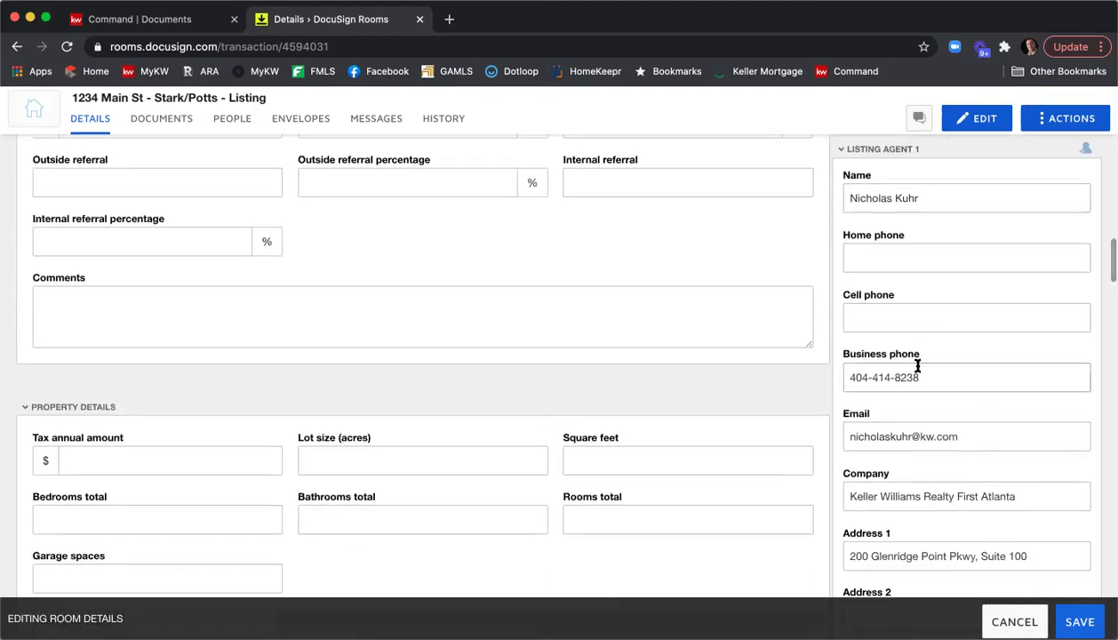
{"action": "scroll", "coordinate": [918, 364], "scroll_direction": "down", "scroll_amount": 2}
{"action": "scroll", "coordinate": [929, 341], "scroll_direction": "down", "scroll_amount": 2}
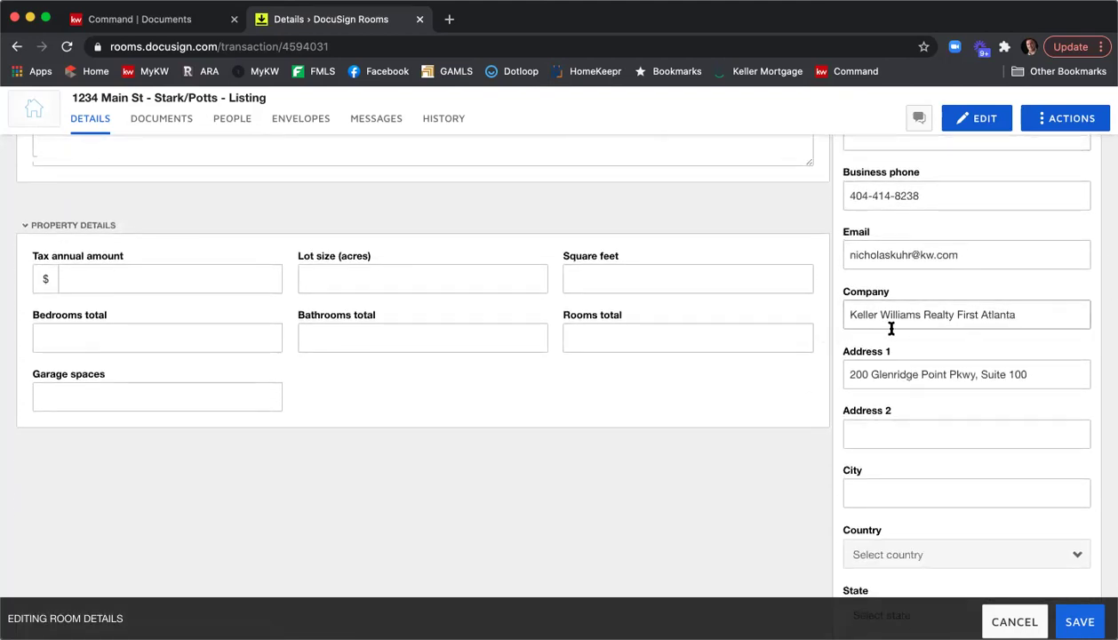
Remove 'Realty' from Listing Agent 1's company and enter Atlanta as the office city.
{"action": "double_click", "coordinate": [936, 314]}
{"action": "key", "text": "BackSpace"}
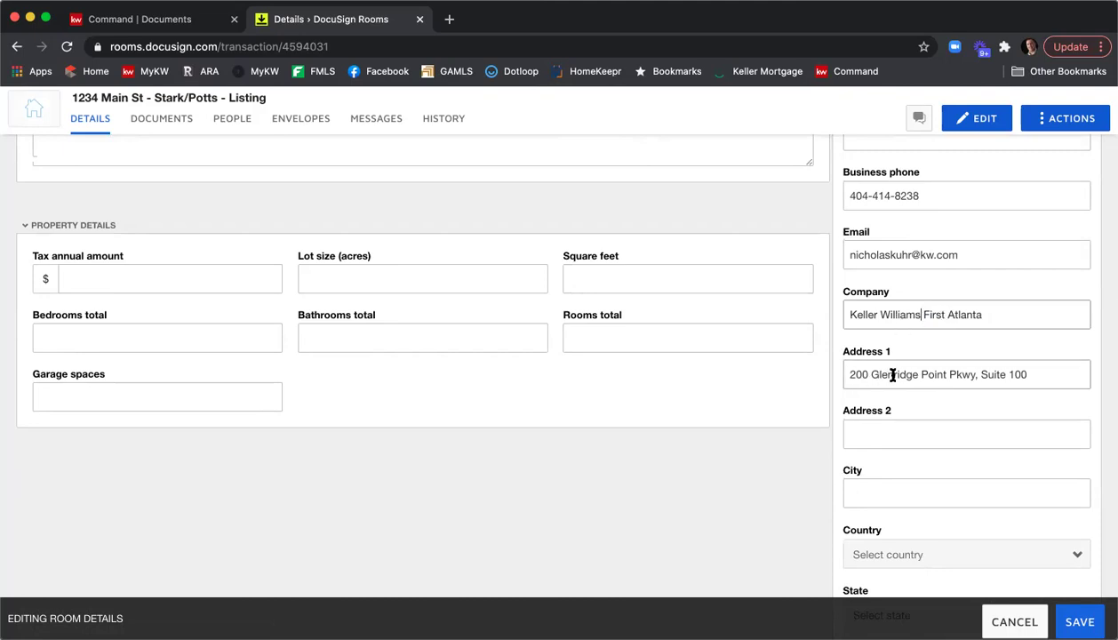
{"action": "scroll", "coordinate": [896, 369], "scroll_direction": "down", "scroll_amount": 1}
{"action": "left_click", "coordinate": [889, 439]}
{"action": "type", "text": "Atlanta"}
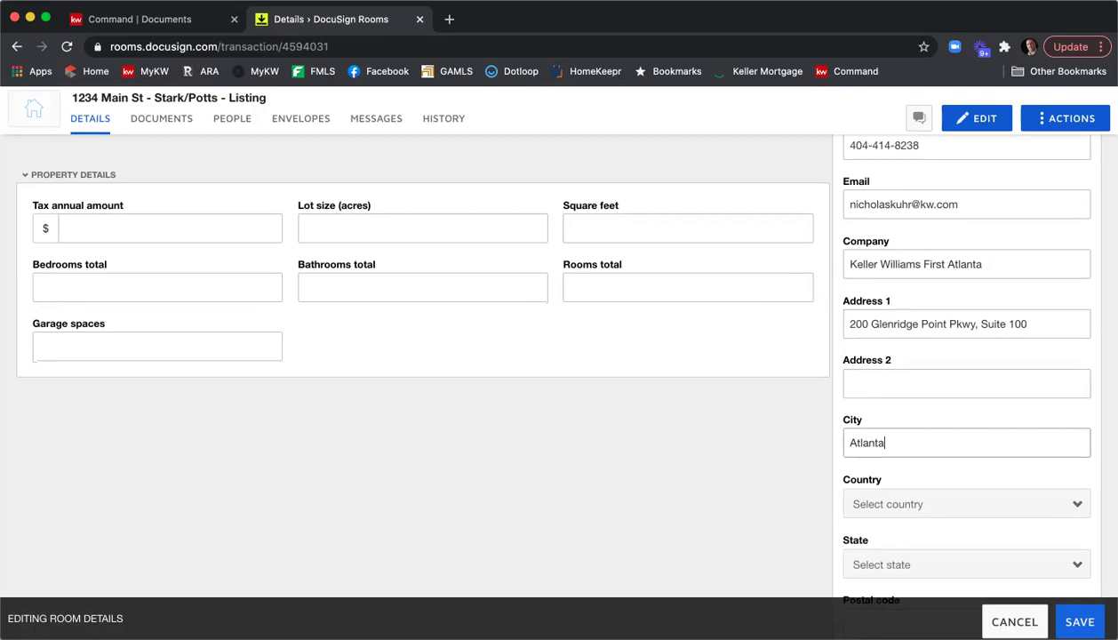
Set the agent's office country to United States, state Georgia, postal code 30342.
{"action": "scroll", "coordinate": [890, 439], "scroll_direction": "down", "scroll_amount": 1}
{"action": "scroll", "coordinate": [889, 438], "scroll_direction": "down", "scroll_amount": 3}
{"action": "left_click", "coordinate": [911, 364]}
{"action": "left_click", "coordinate": [922, 425]}
{"action": "left_click", "coordinate": [921, 424]}
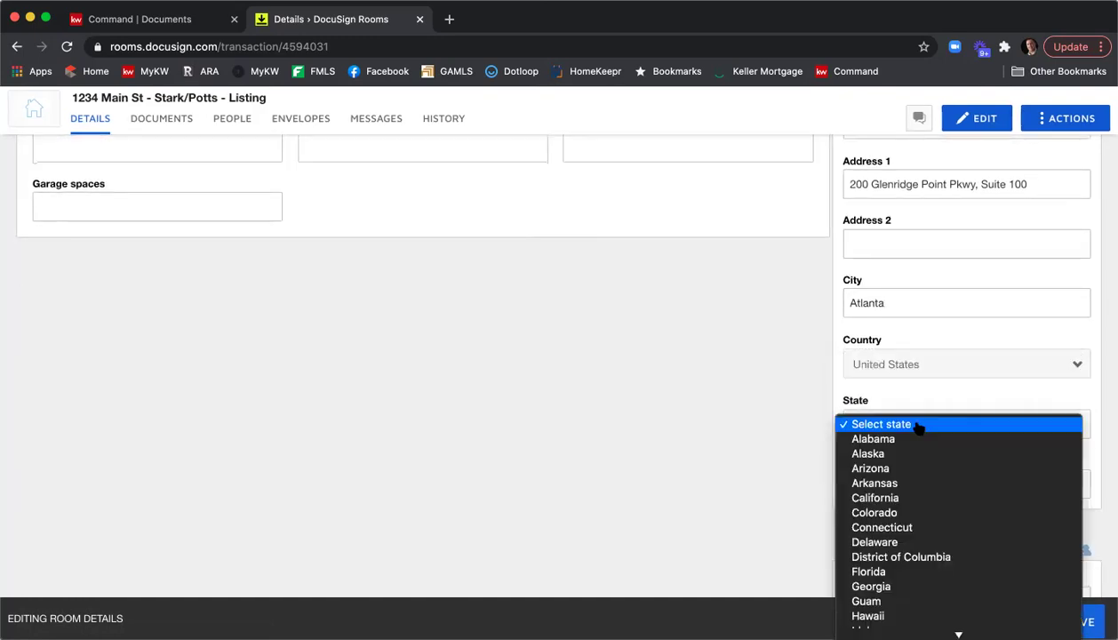
{"action": "left_click", "coordinate": [924, 584]}
{"action": "left_click", "coordinate": [894, 489]}
{"action": "type", "text": "3"}
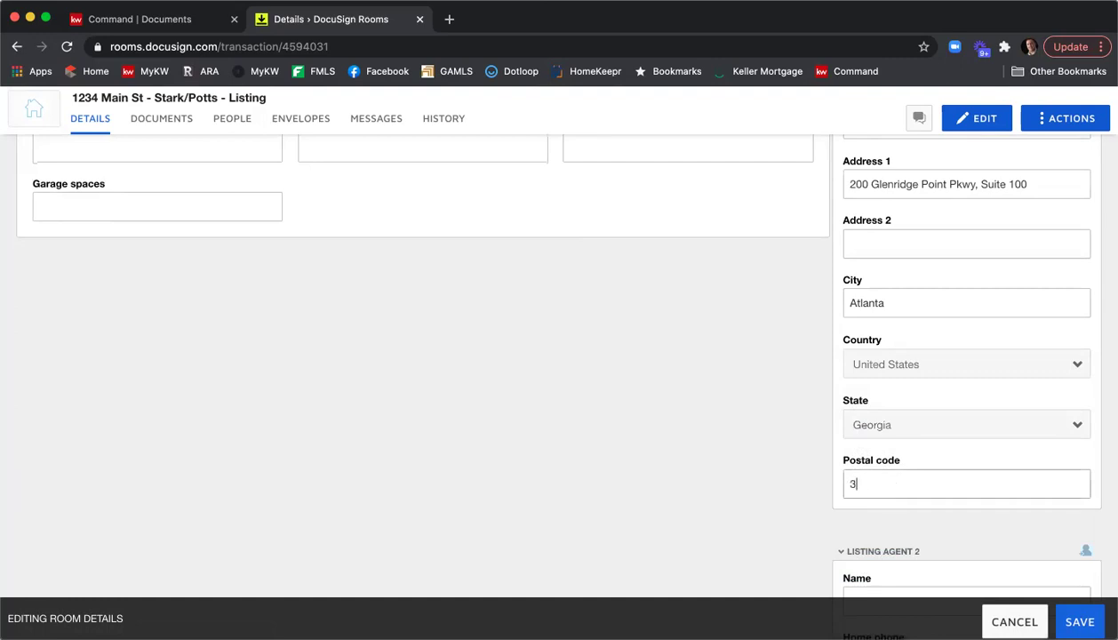
{"action": "type", "text": "0342"}
Scroll through the Listing Agent 2, Buyer and Buyer Agent sections and save the room details.
{"action": "scroll", "coordinate": [791, 413], "scroll_direction": "down", "scroll_amount": 8}
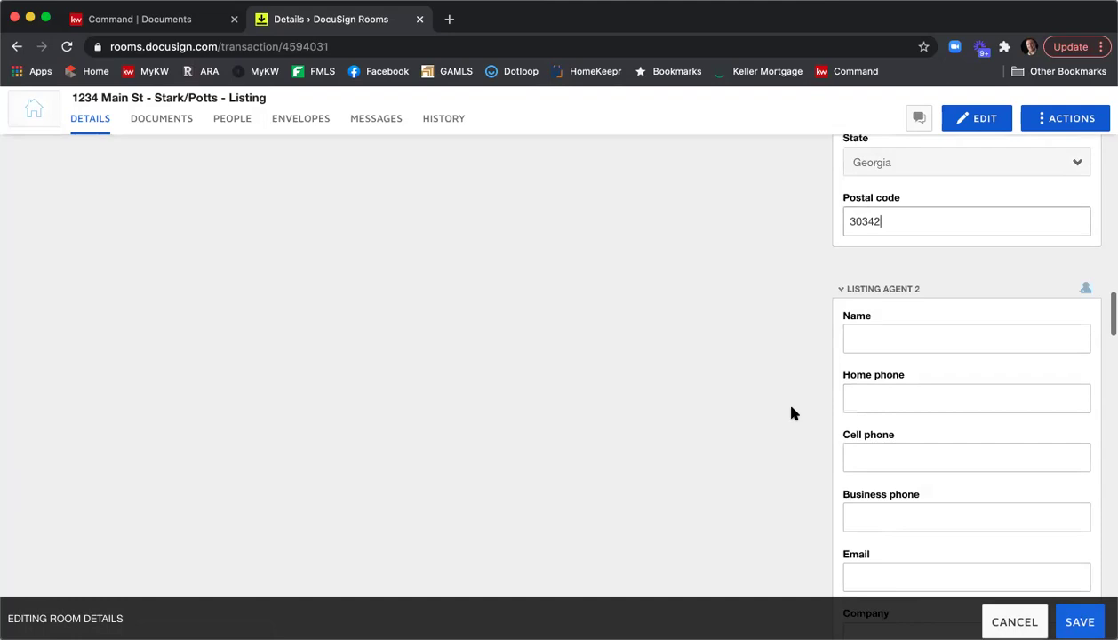
{"action": "scroll", "coordinate": [792, 414], "scroll_direction": "down", "scroll_amount": 1}
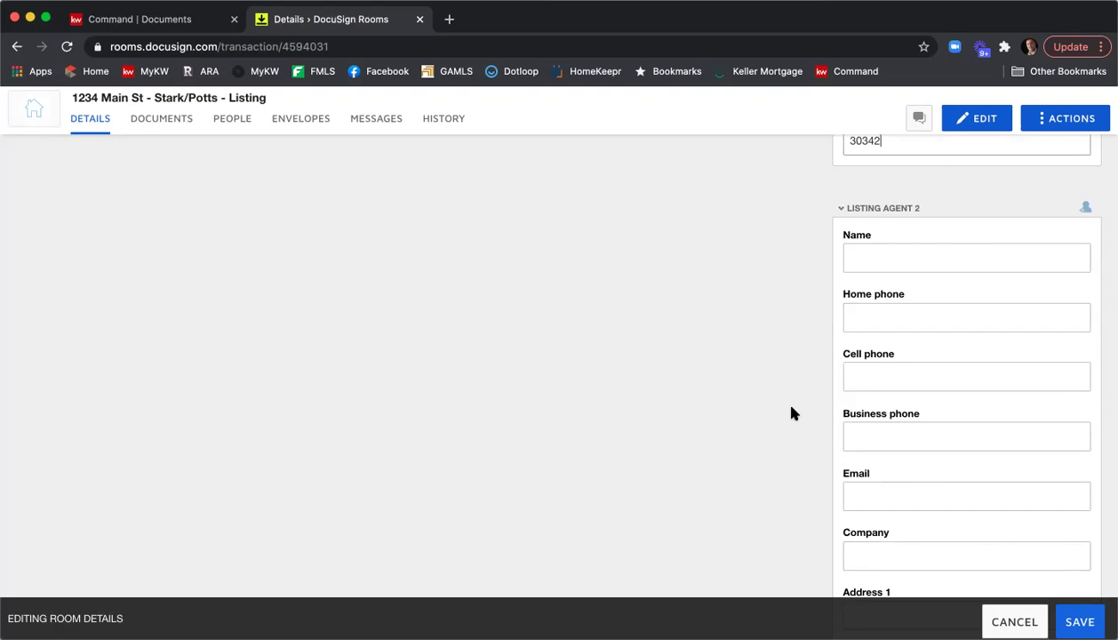
{"action": "scroll", "coordinate": [969, 356], "scroll_direction": "down", "scroll_amount": 5}
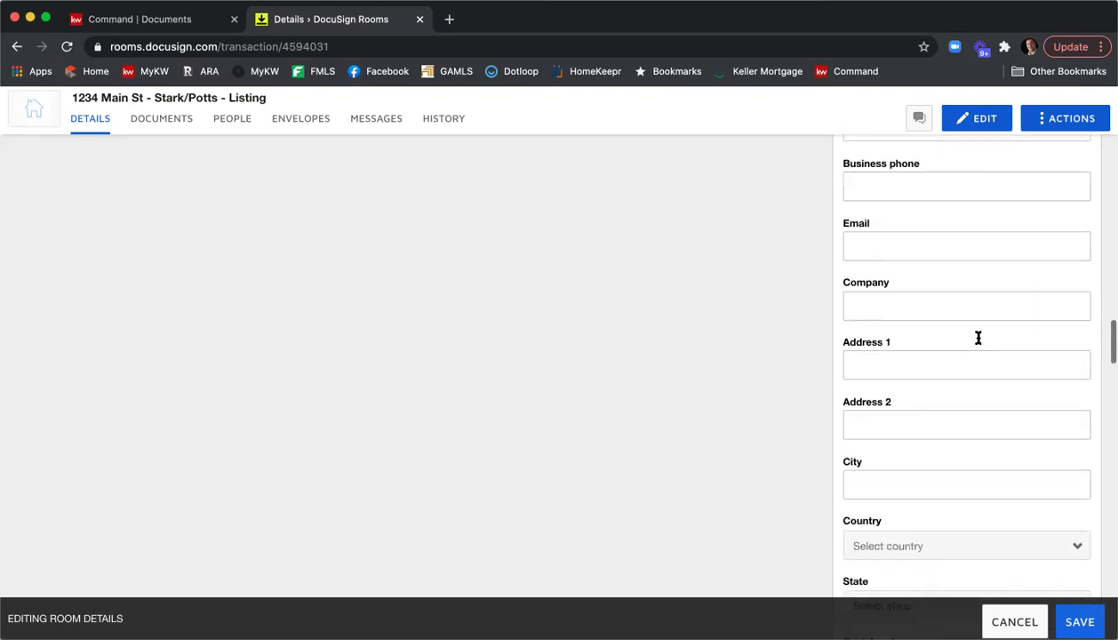
{"action": "scroll", "coordinate": [976, 342], "scroll_direction": "down", "scroll_amount": 3}
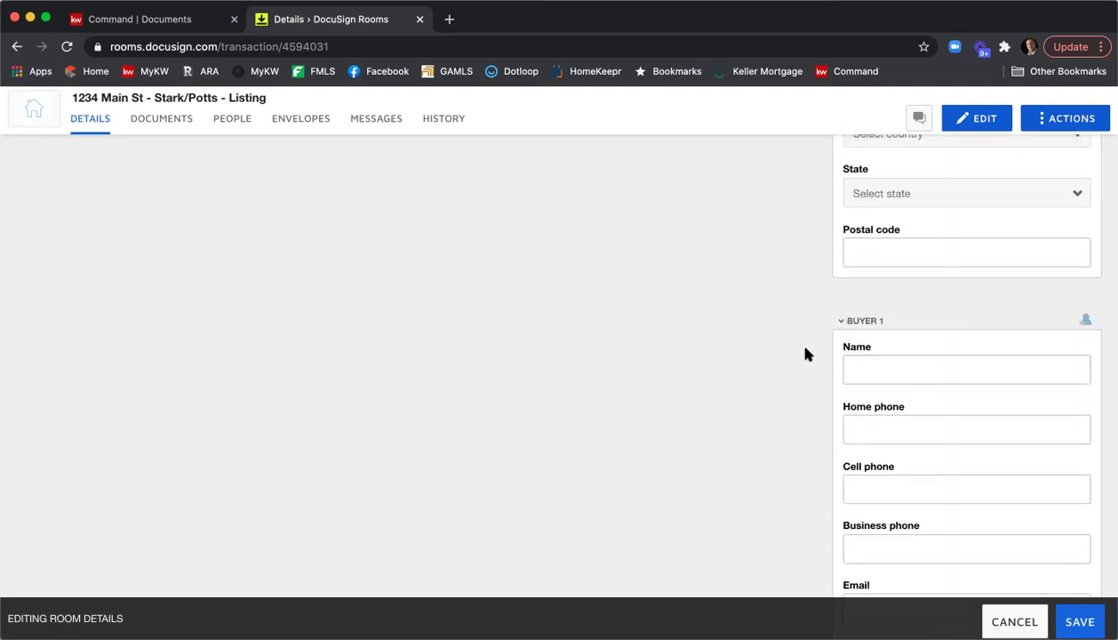
{"action": "scroll", "coordinate": [805, 354], "scroll_direction": "down", "scroll_amount": 7}
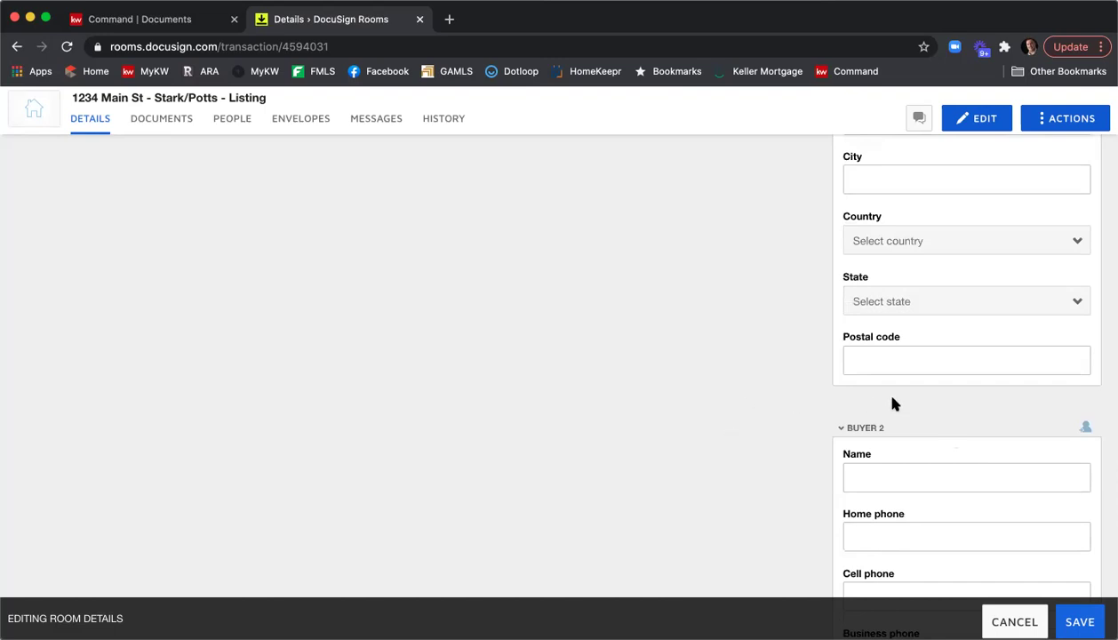
{"action": "scroll", "coordinate": [894, 404], "scroll_direction": "down", "scroll_amount": 6}
{"action": "scroll", "coordinate": [894, 405], "scroll_direction": "down", "scroll_amount": 4}
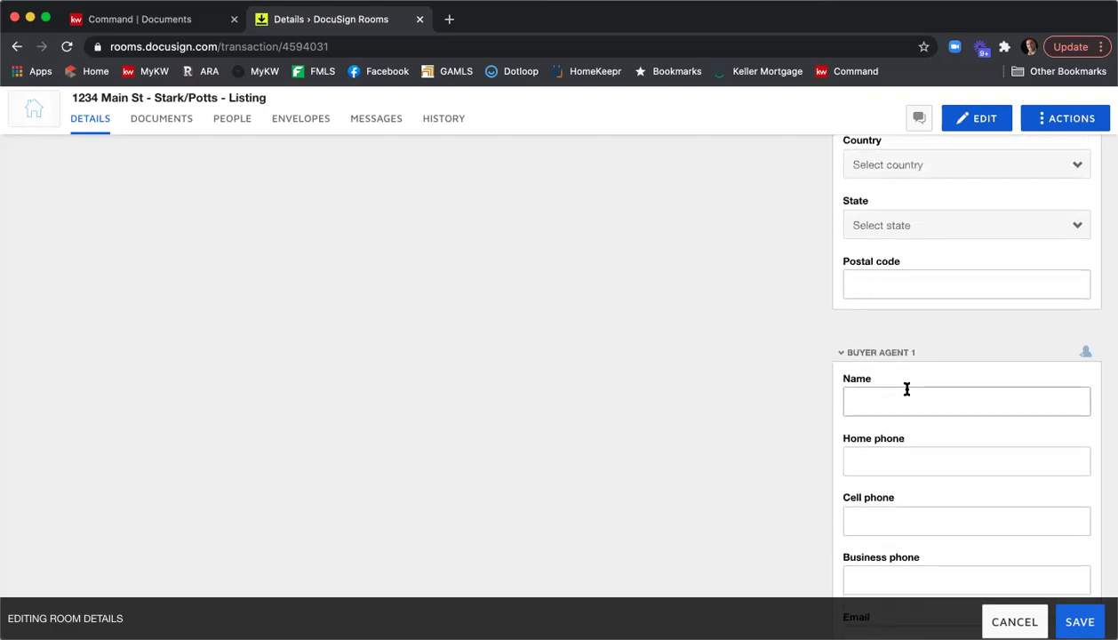
{"action": "scroll", "coordinate": [906, 391], "scroll_direction": "down", "scroll_amount": 9}
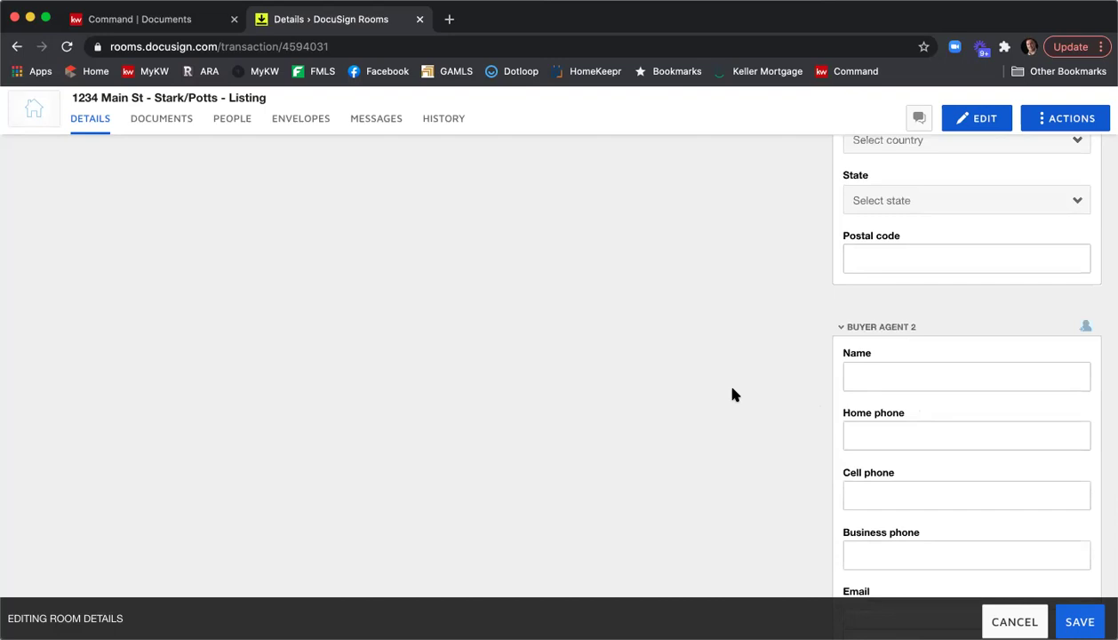
{"action": "scroll", "coordinate": [734, 395], "scroll_direction": "up", "scroll_amount": 4}
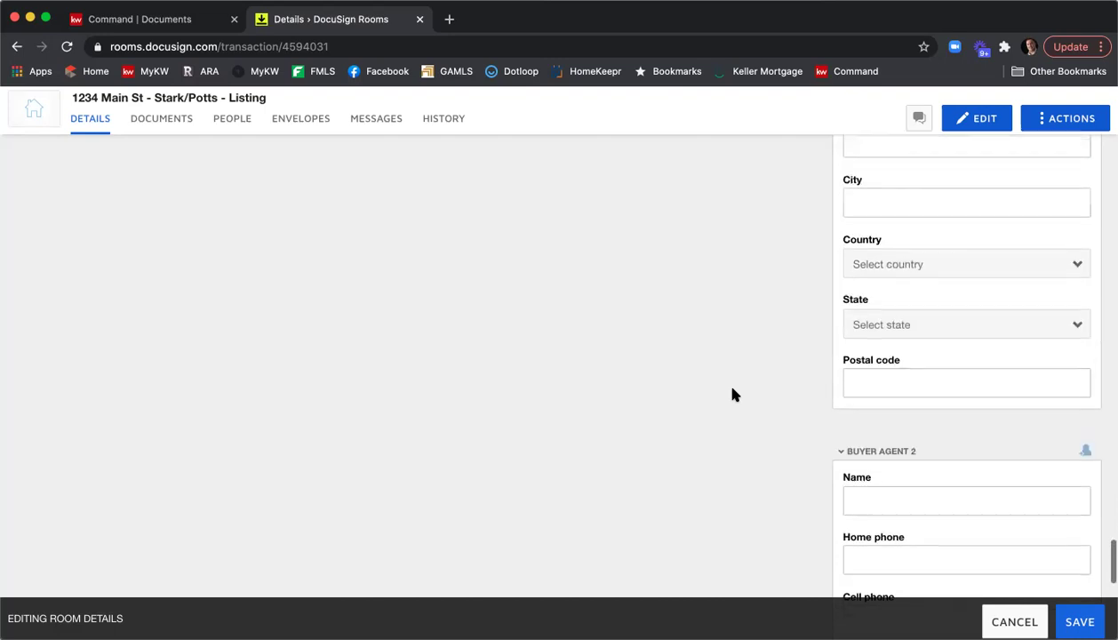
{"action": "scroll", "coordinate": [733, 395], "scroll_direction": "up", "scroll_amount": 3}
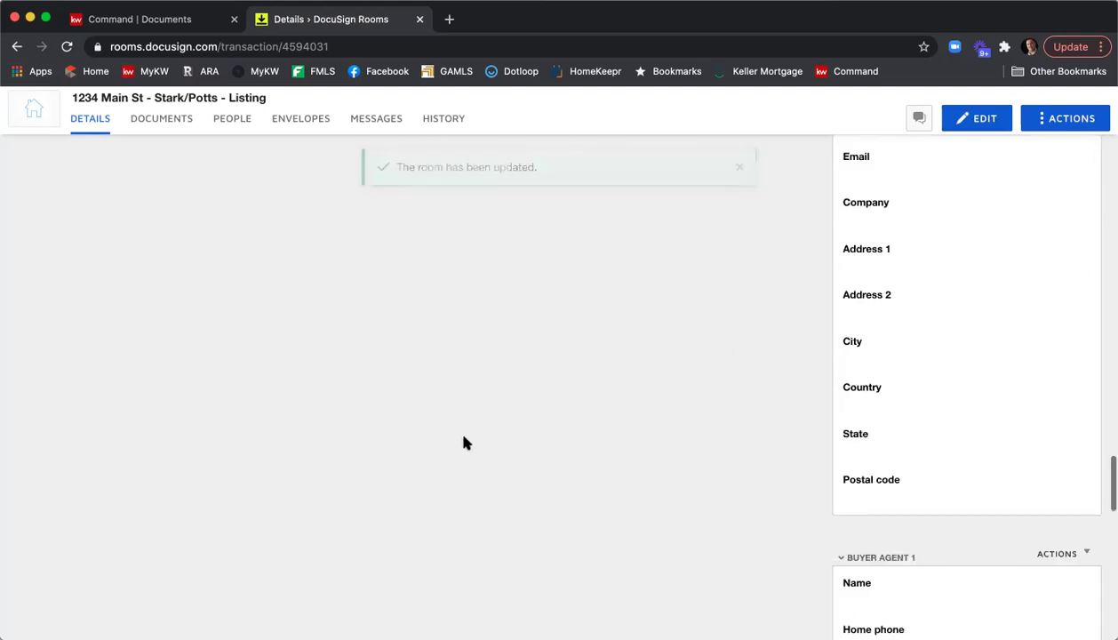
Return to the top and switch to the 1234 Main St room's Documents tab.
{"action": "scroll", "coordinate": [453, 422], "scroll_direction": "up", "scroll_amount": 10}
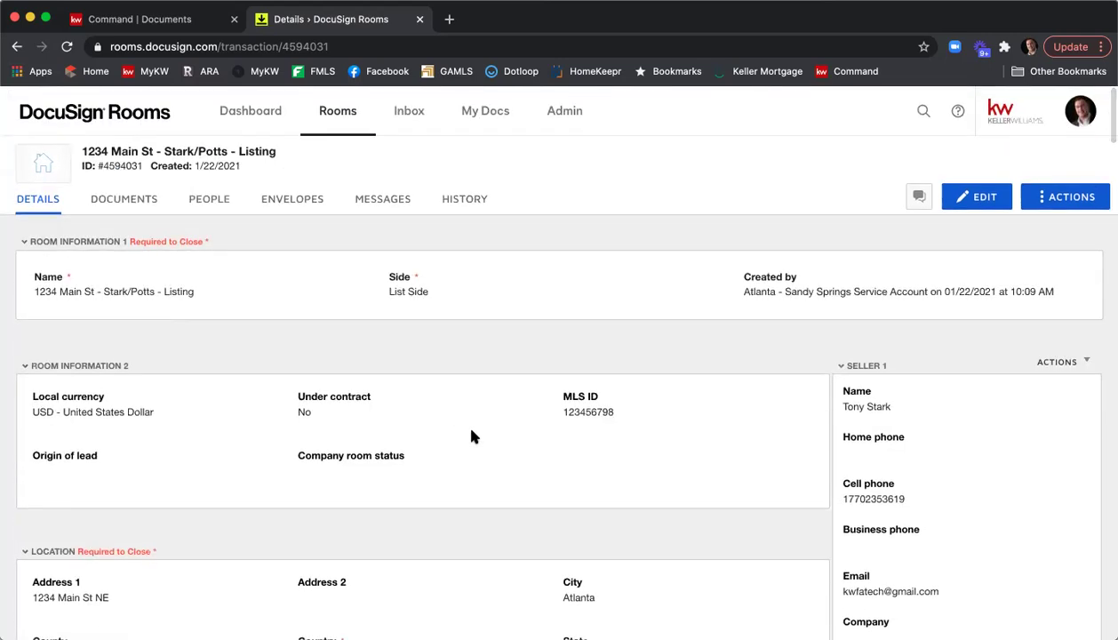
{"action": "left_click", "coordinate": [125, 205]}
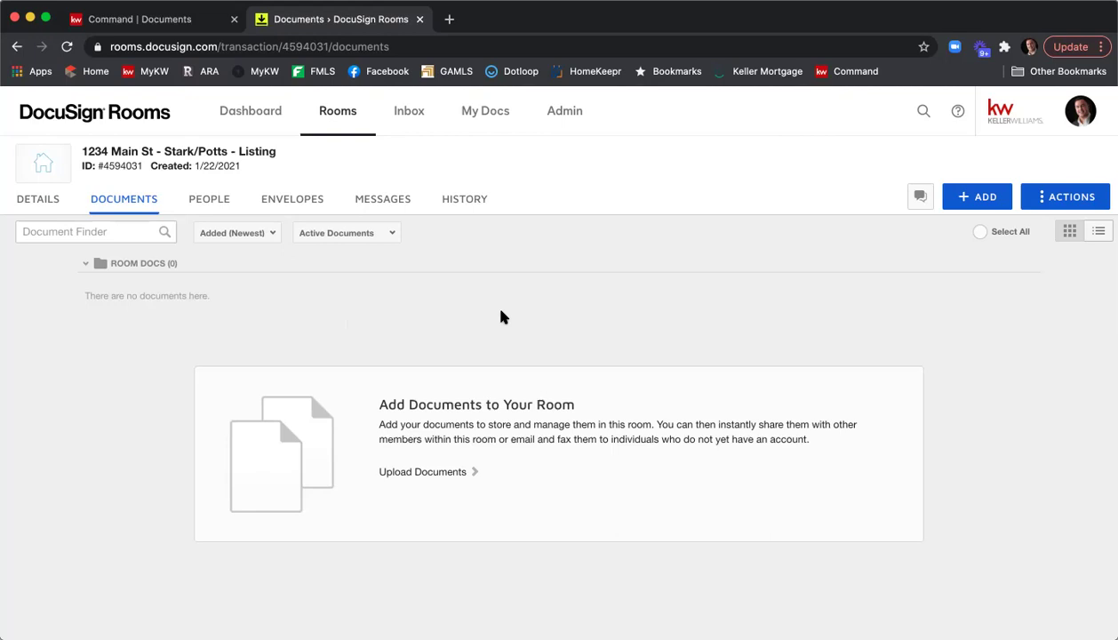
Create a folder named 'Listing Agreement' through Actions > Add folder.
{"action": "left_click", "coordinate": [1057, 204]}
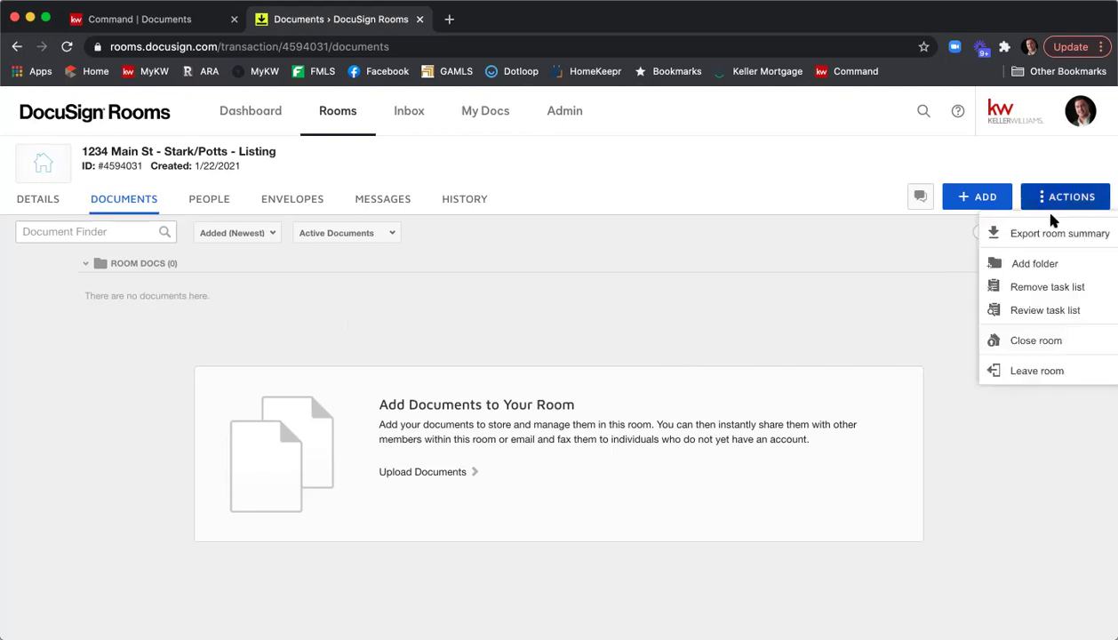
{"action": "left_click", "coordinate": [1026, 262]}
{"action": "type", "text": "Listing Agreement"}
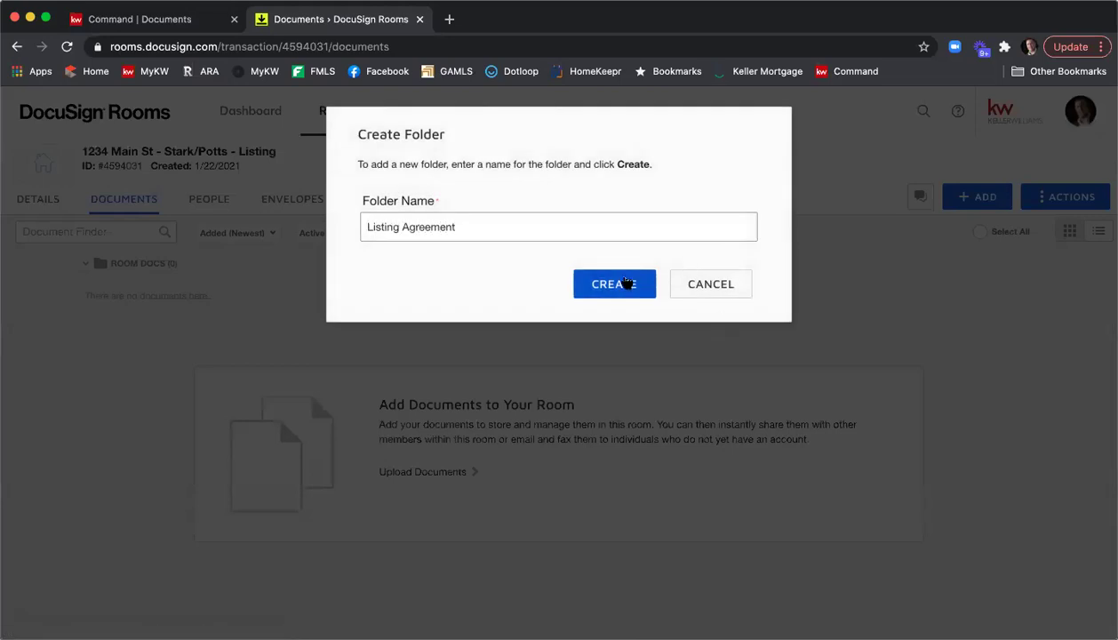
{"action": "left_click", "coordinate": [622, 283]}
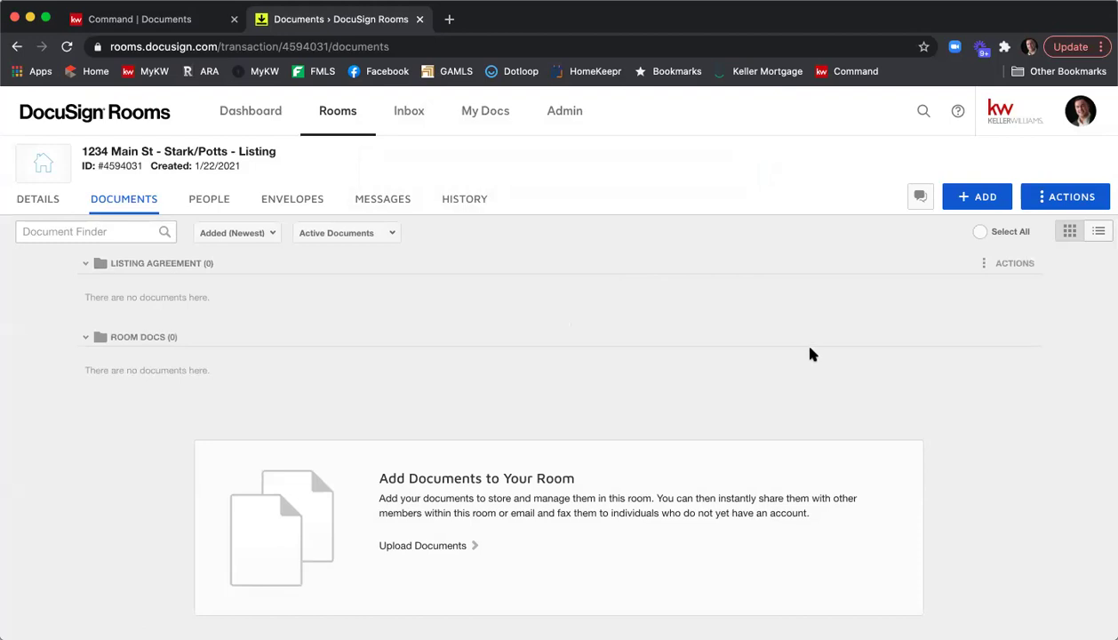
Open the DocuSign Forms library and switch to the GAR - Georgia Association of Realtors forms.
{"action": "left_click", "coordinate": [977, 199]}
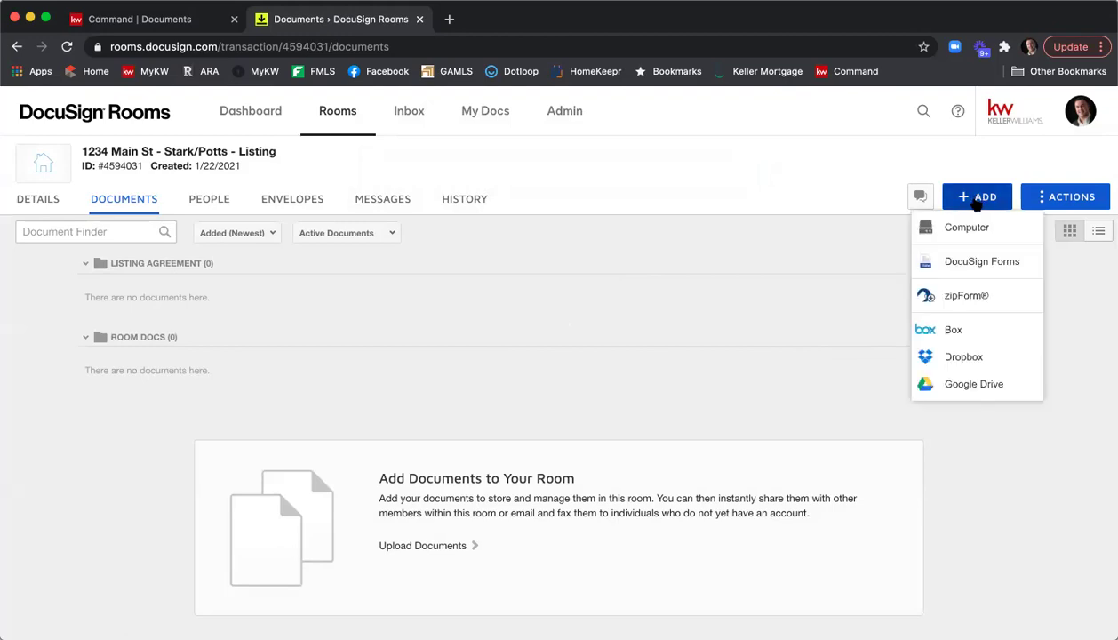
{"action": "left_click", "coordinate": [986, 264]}
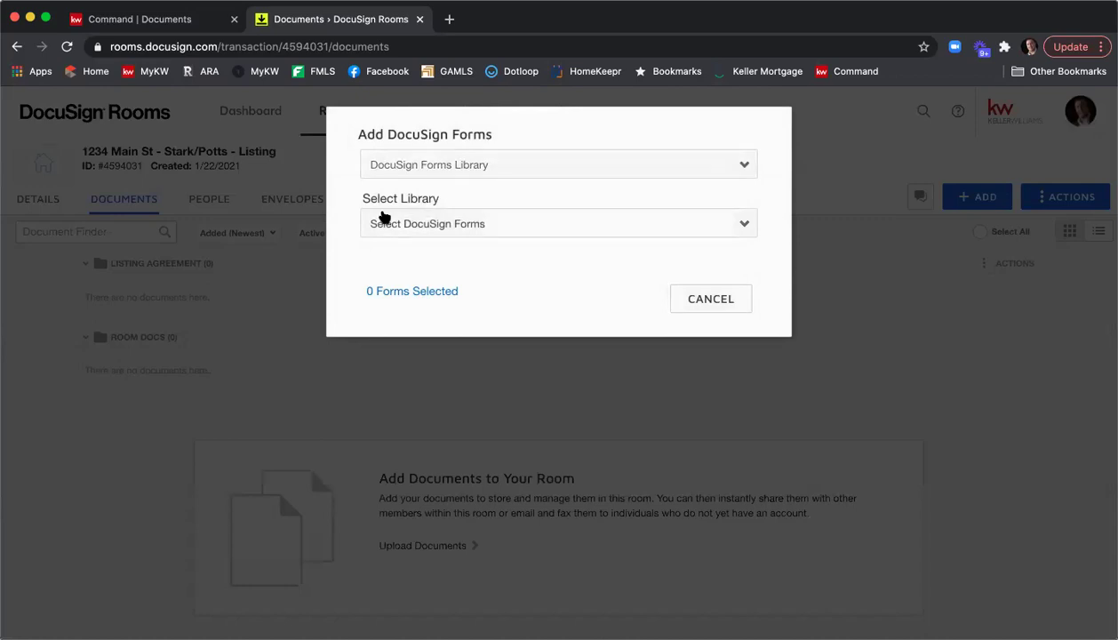
{"action": "left_click", "coordinate": [453, 223]}
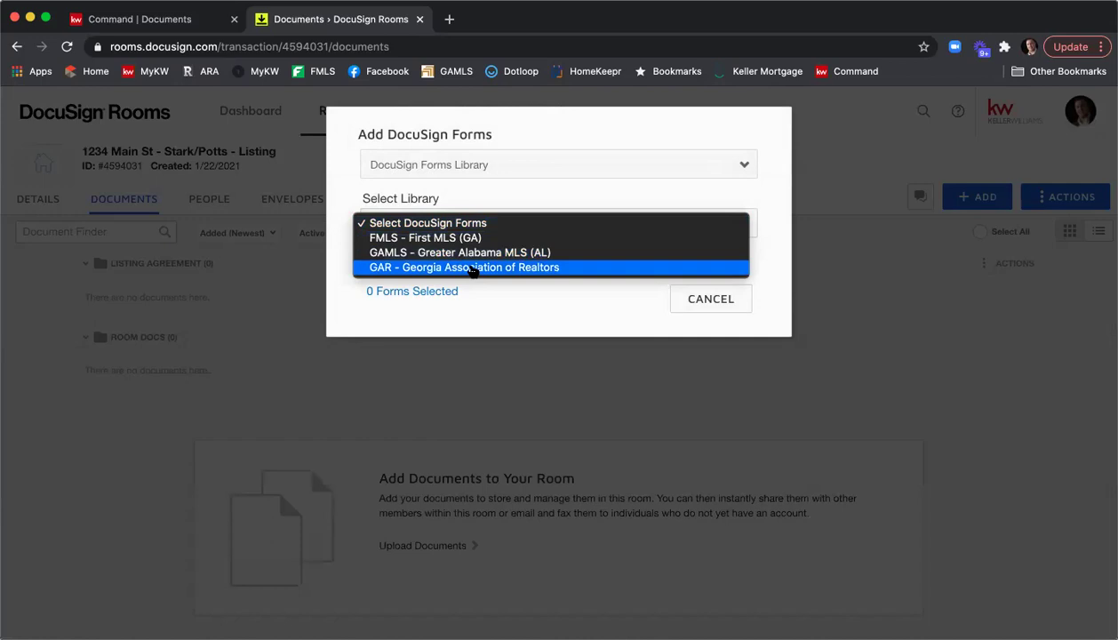
{"action": "left_click", "coordinate": [472, 268]}
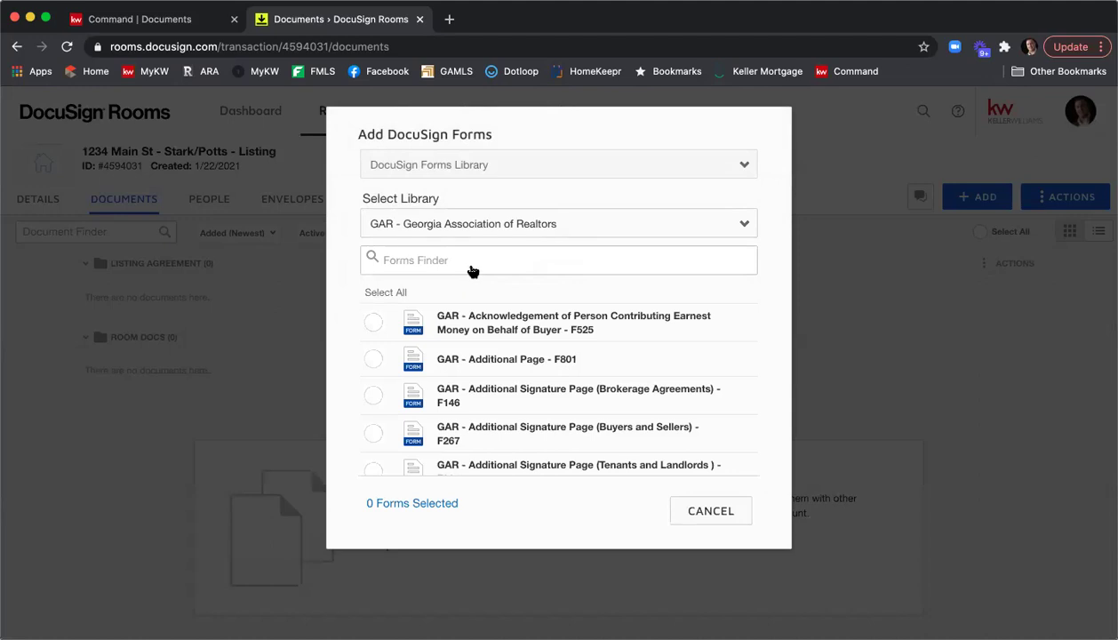
{"action": "scroll", "coordinate": [544, 354], "scroll_direction": "down", "scroll_amount": 3}
{"action": "scroll", "coordinate": [544, 353], "scroll_direction": "up", "scroll_amount": 3}
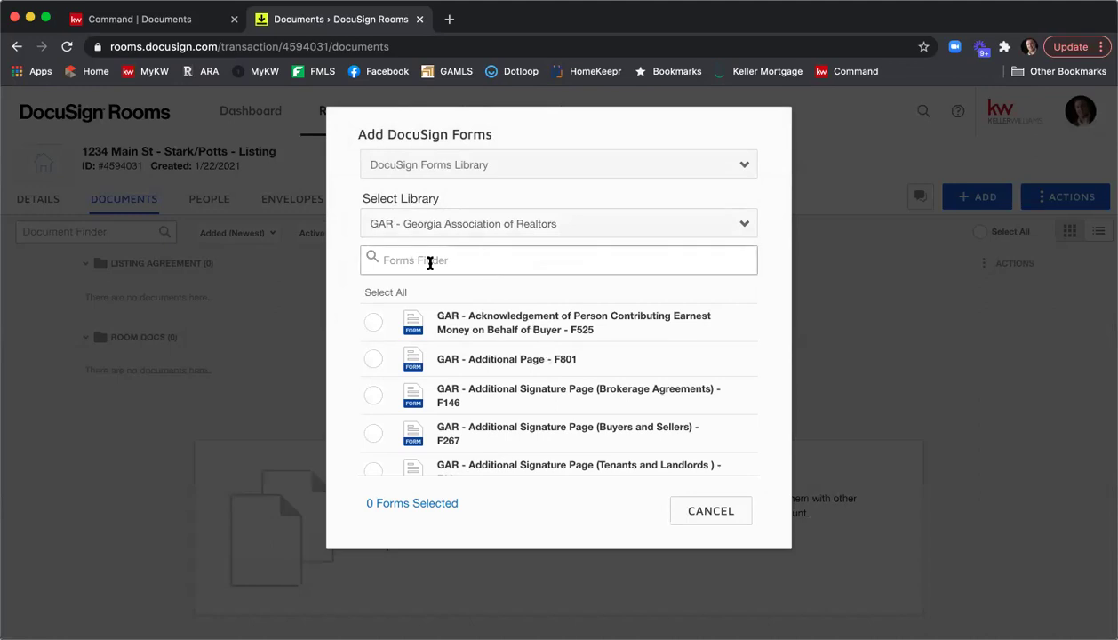
Find and tick the F101 Exclusive Seller Listing Agreement and F301 Seller's Property Disclosure forms.
{"action": "left_click", "coordinate": [440, 259]}
{"action": "type", "text": "Exclusive Seller"}
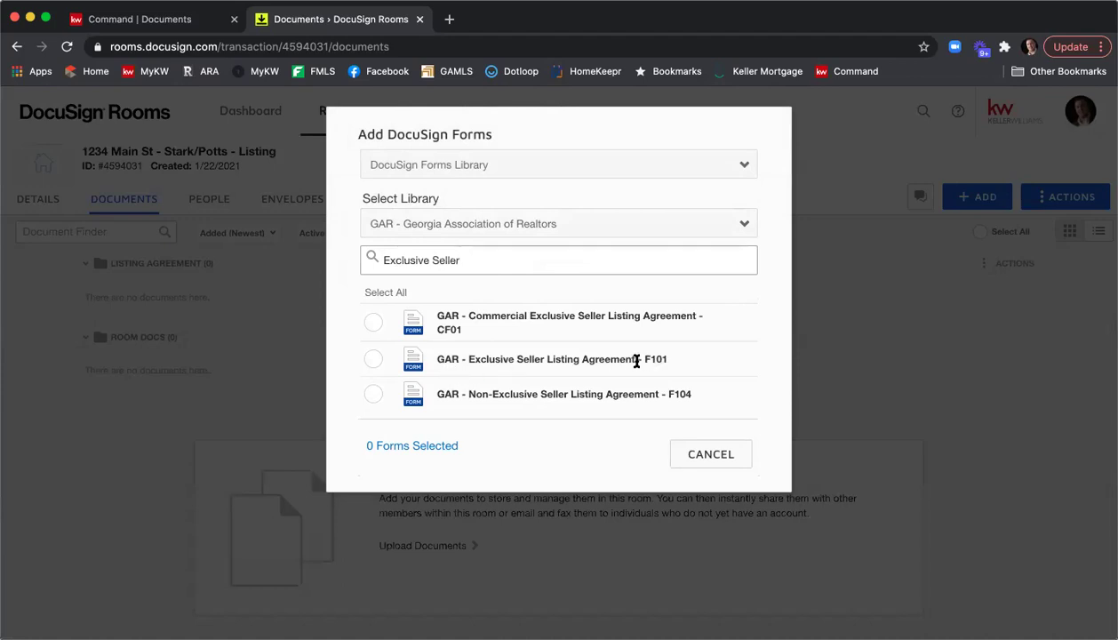
{"action": "left_click", "coordinate": [373, 361]}
{"action": "left_click_drag", "start_coordinate": [481, 260], "coordinate": [345, 267]}
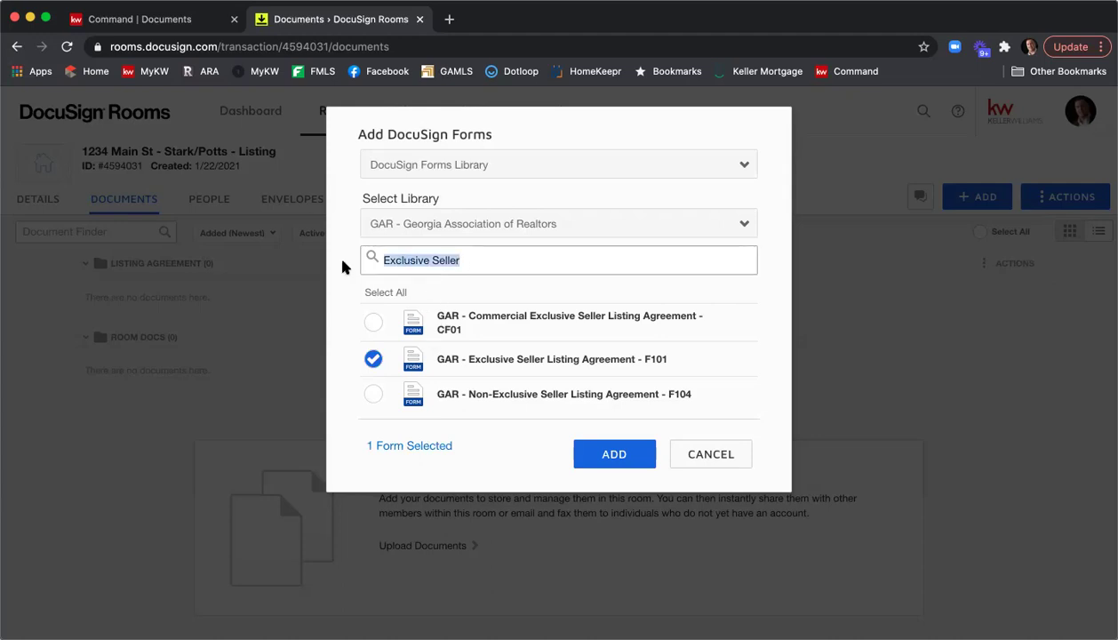
{"action": "type", "text": "f"}
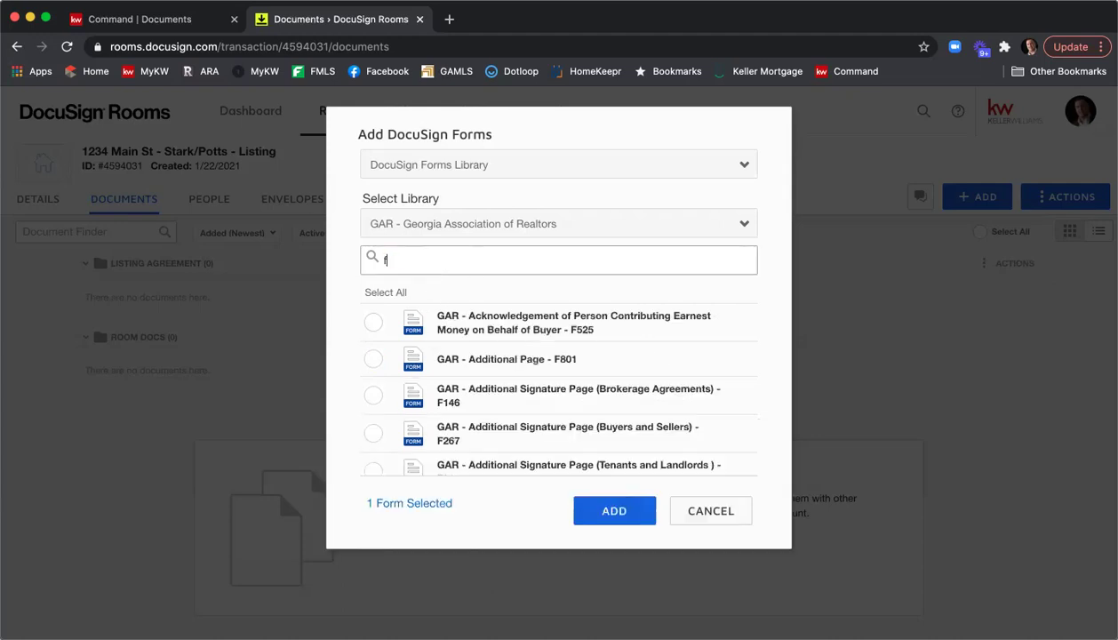
{"action": "type", "text": "301"}
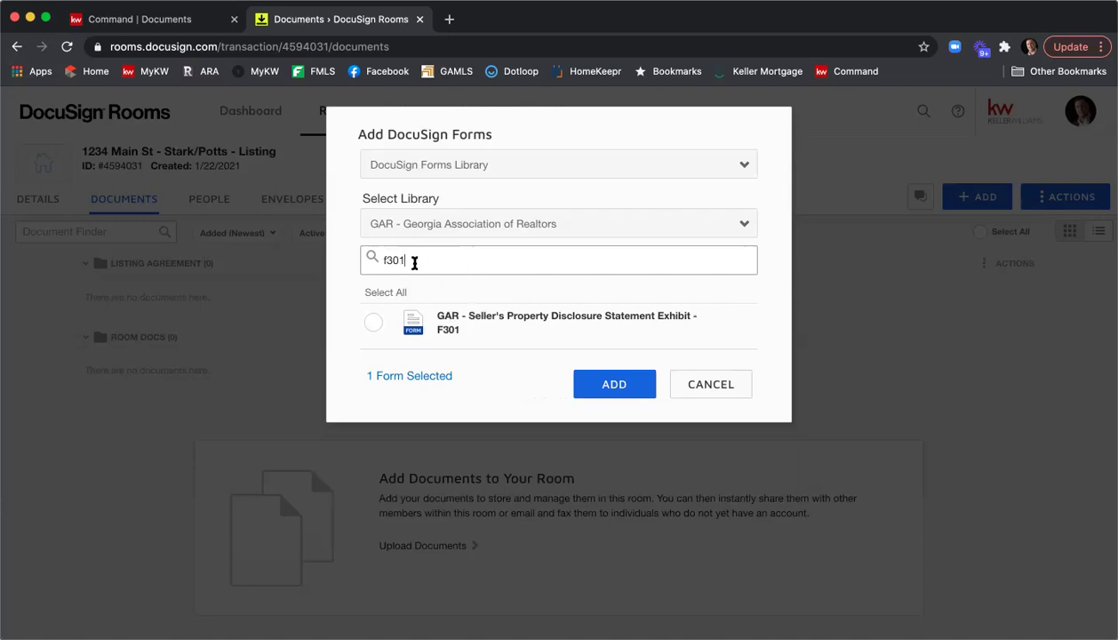
{"action": "left_click", "coordinate": [375, 326]}
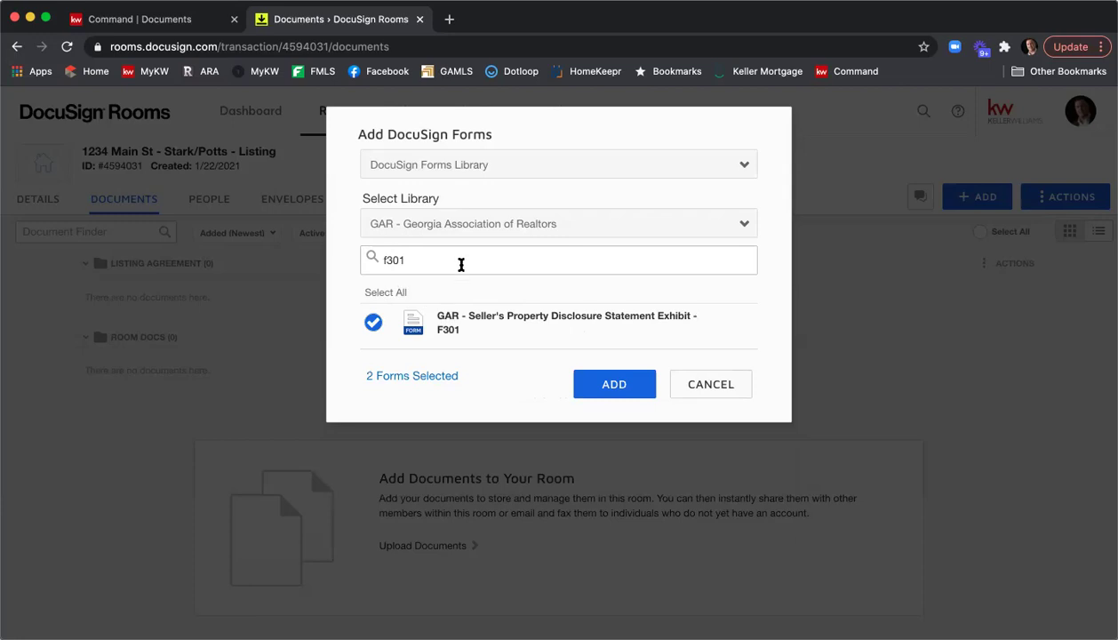
Tick F322 Community Association Fees and F201 Purchase and Sale Agreement, then add all four forms.
{"action": "left_click_drag", "start_coordinate": [457, 260], "coordinate": [368, 255]}
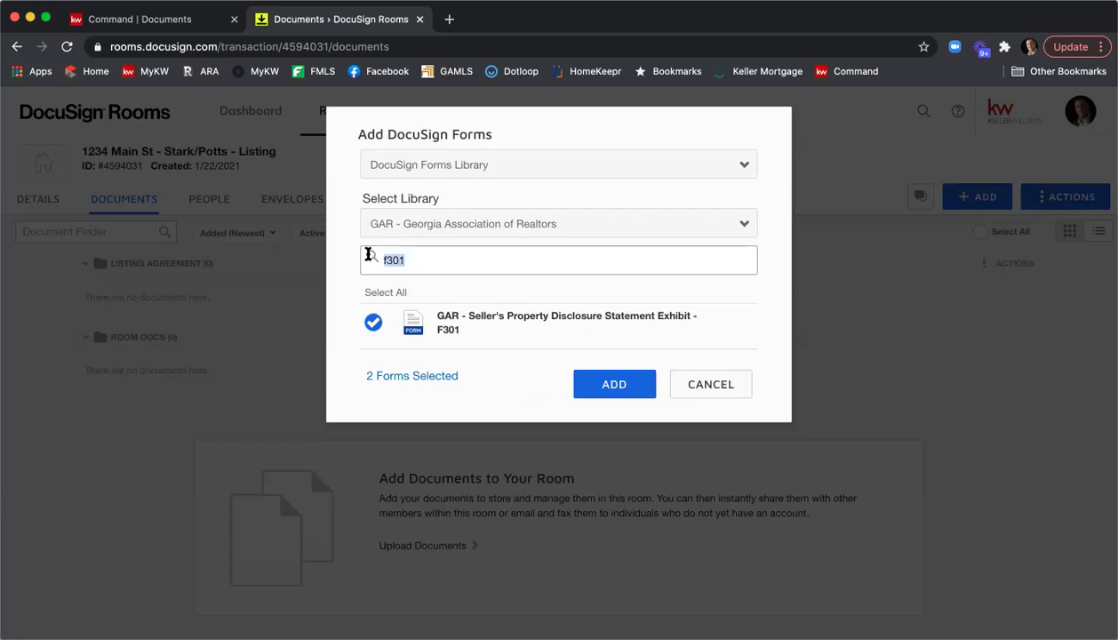
{"action": "type", "text": "comm"}
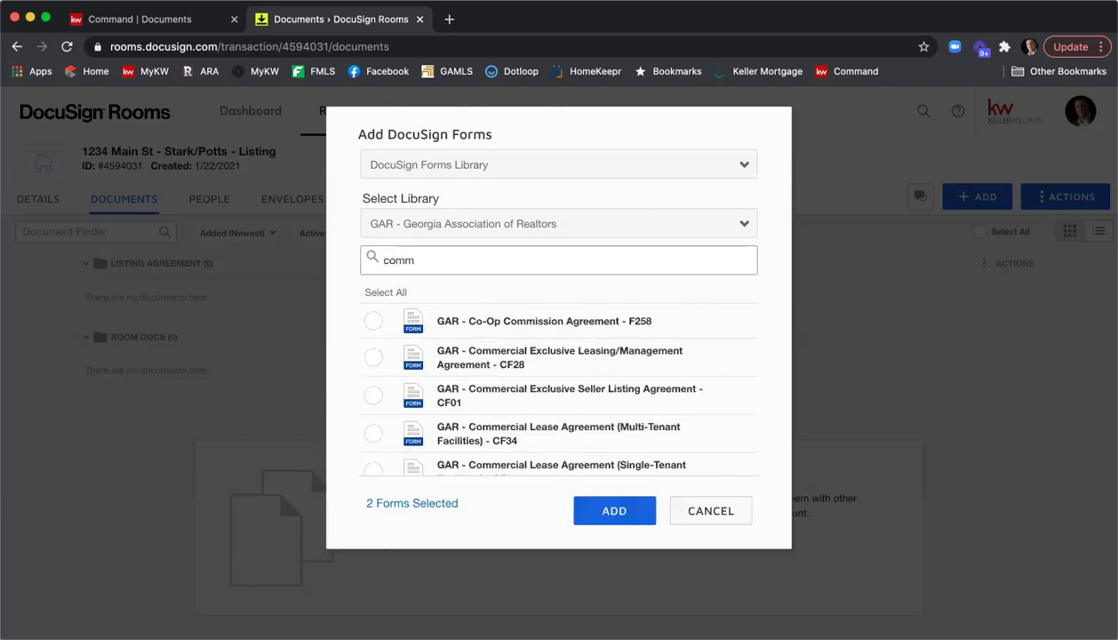
{"action": "type", "text": "unity"}
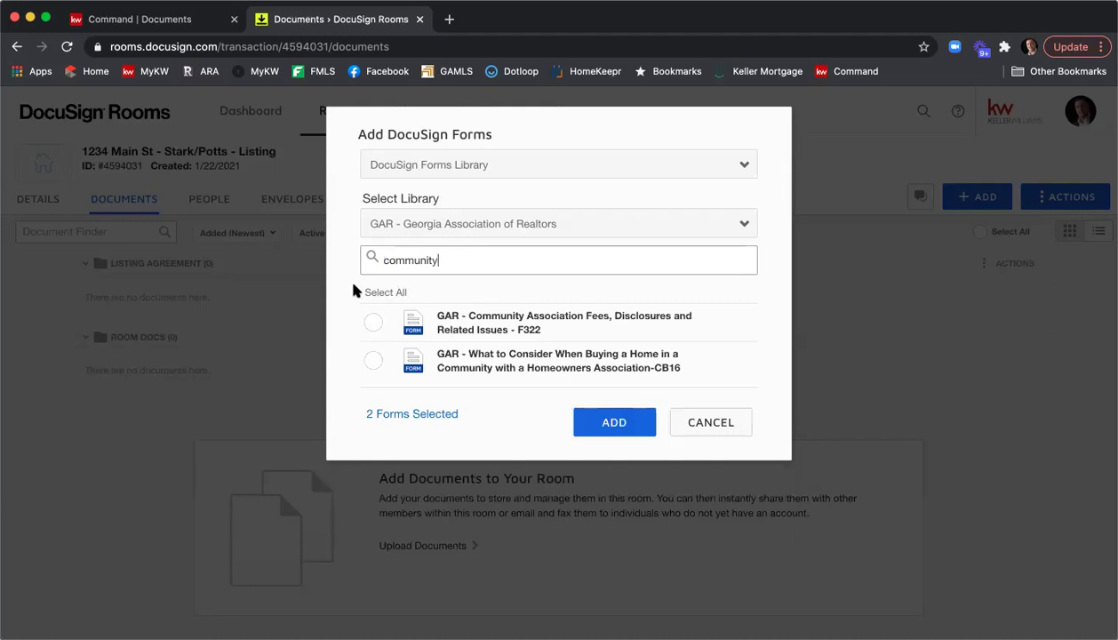
{"action": "left_click", "coordinate": [371, 322]}
{"action": "left_click_drag", "start_coordinate": [461, 258], "coordinate": [346, 251]}
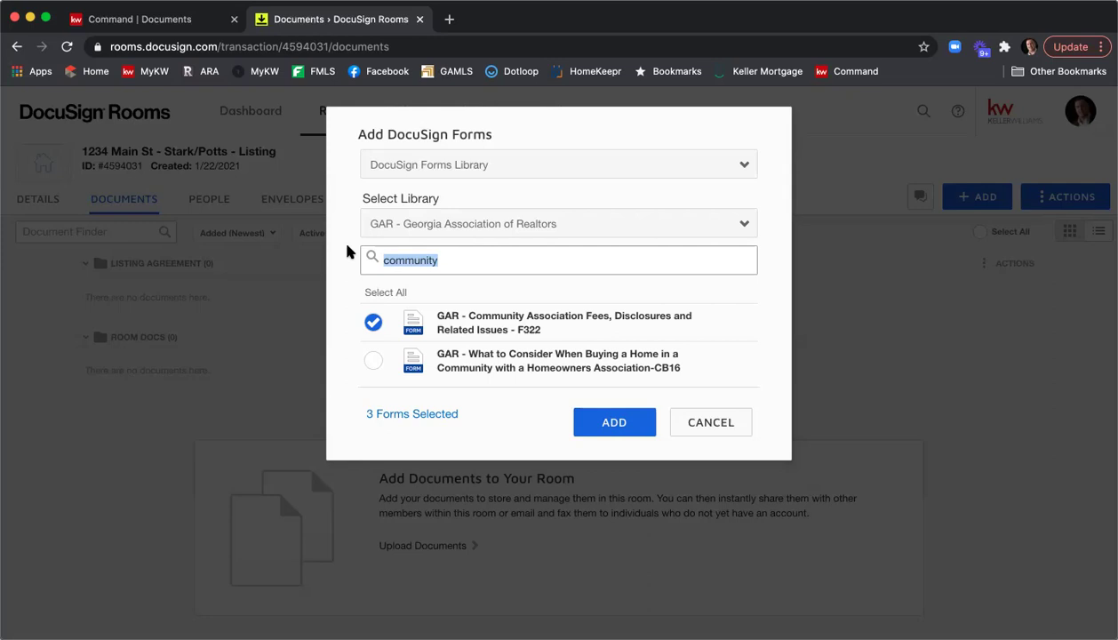
{"action": "type", "text": "f201"}
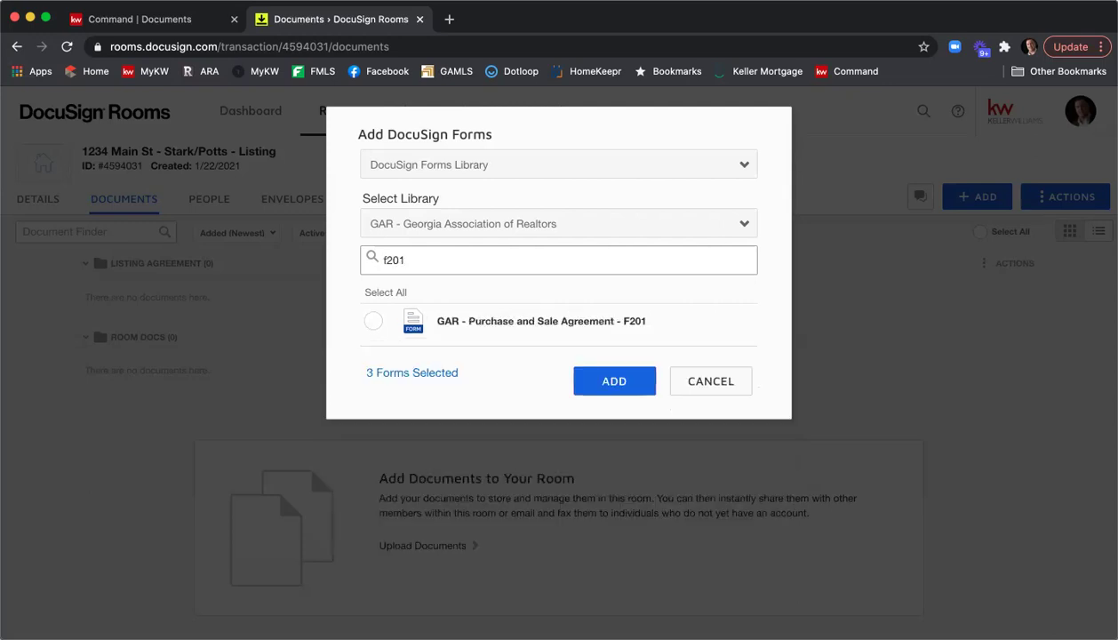
{"action": "left_click", "coordinate": [374, 322]}
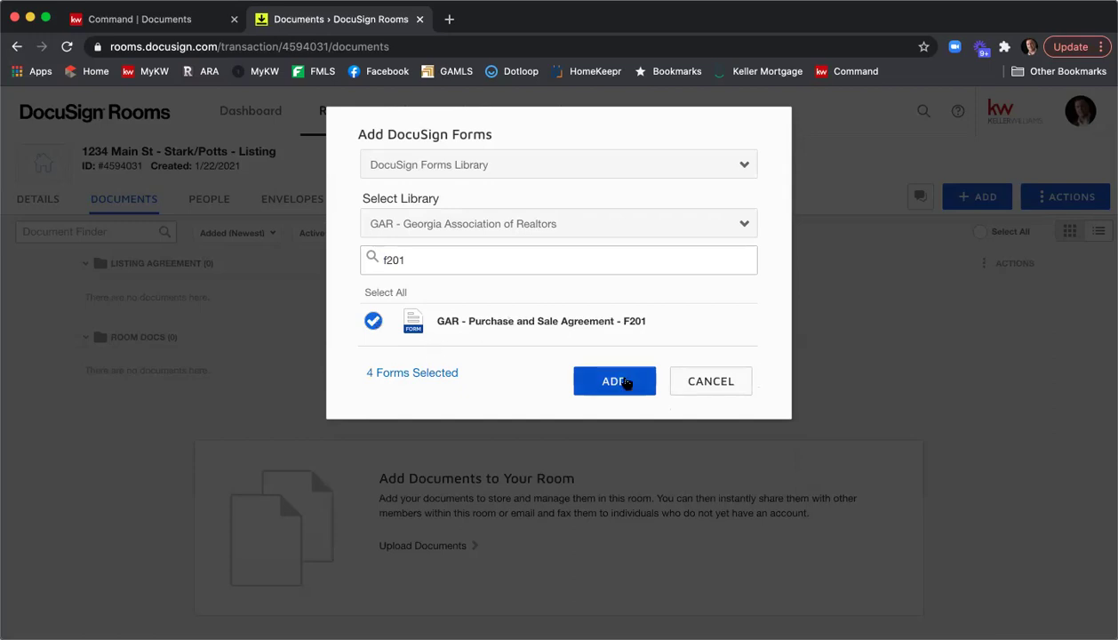
{"action": "left_click", "coordinate": [626, 382]}
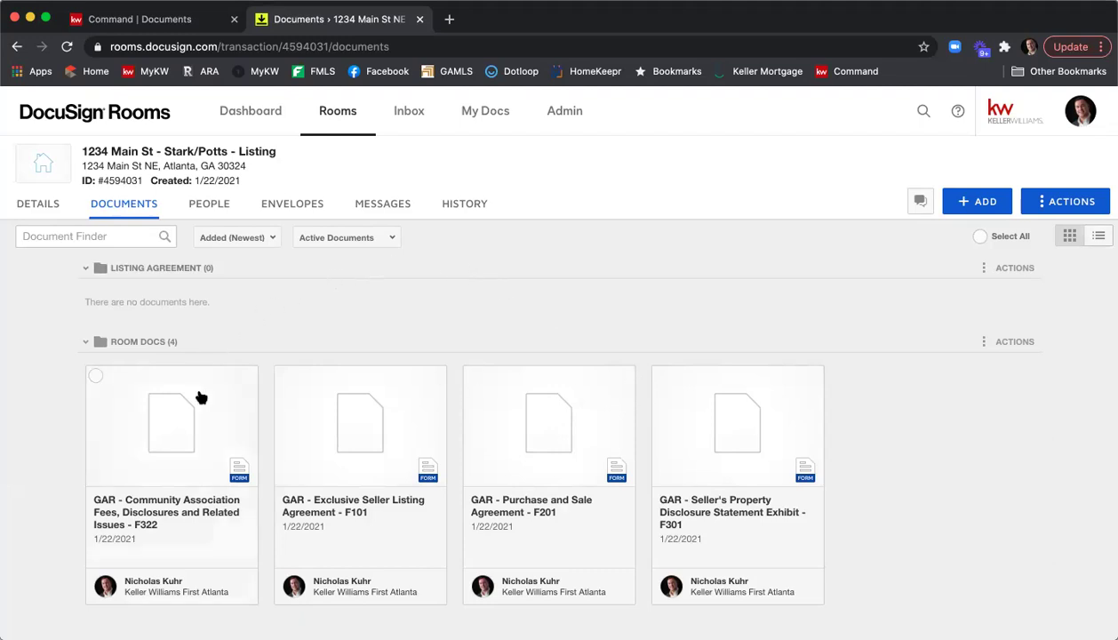
Select the F322 Community Association Fees and F101 Exclusive Seller Listing document cards together.
{"action": "left_click", "coordinate": [95, 377]}
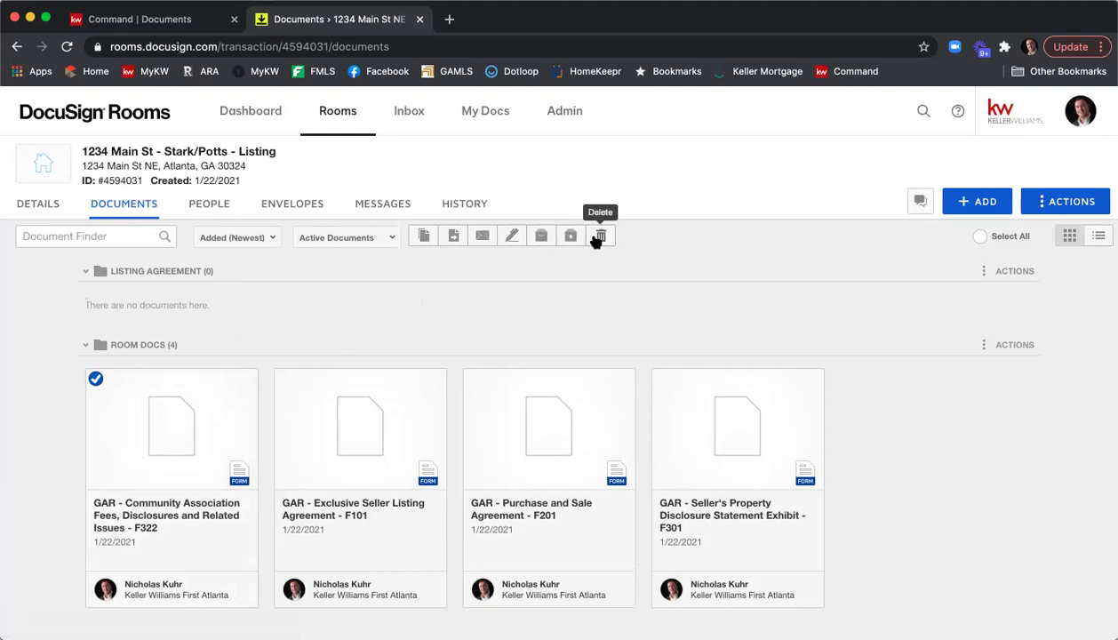
{"action": "mouse_move", "coordinate": [349, 385]}
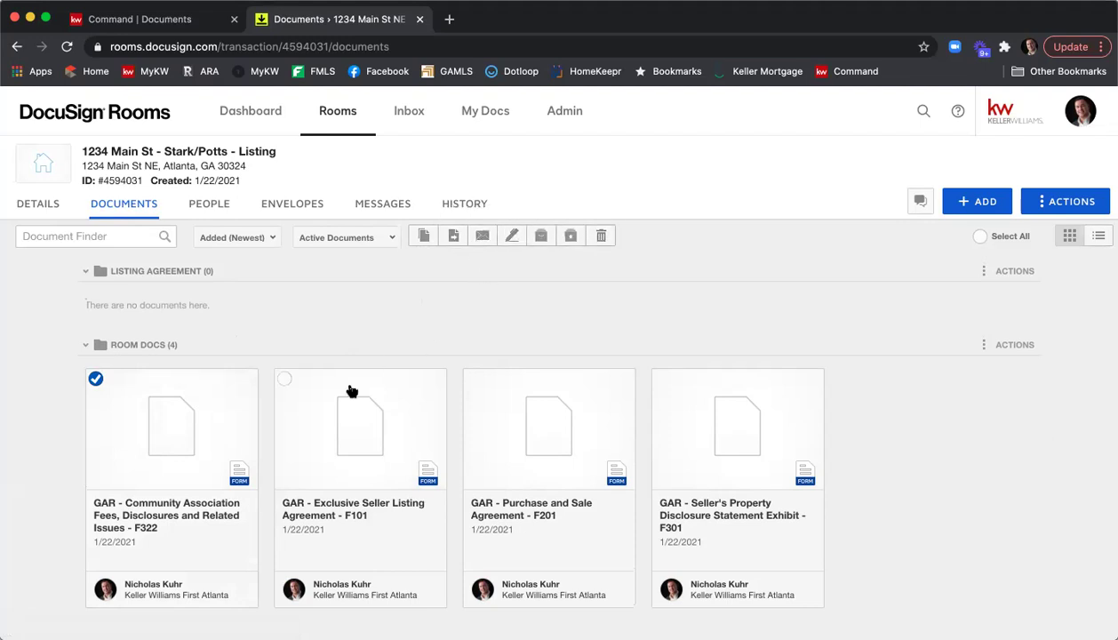
{"action": "left_click", "coordinate": [285, 379]}
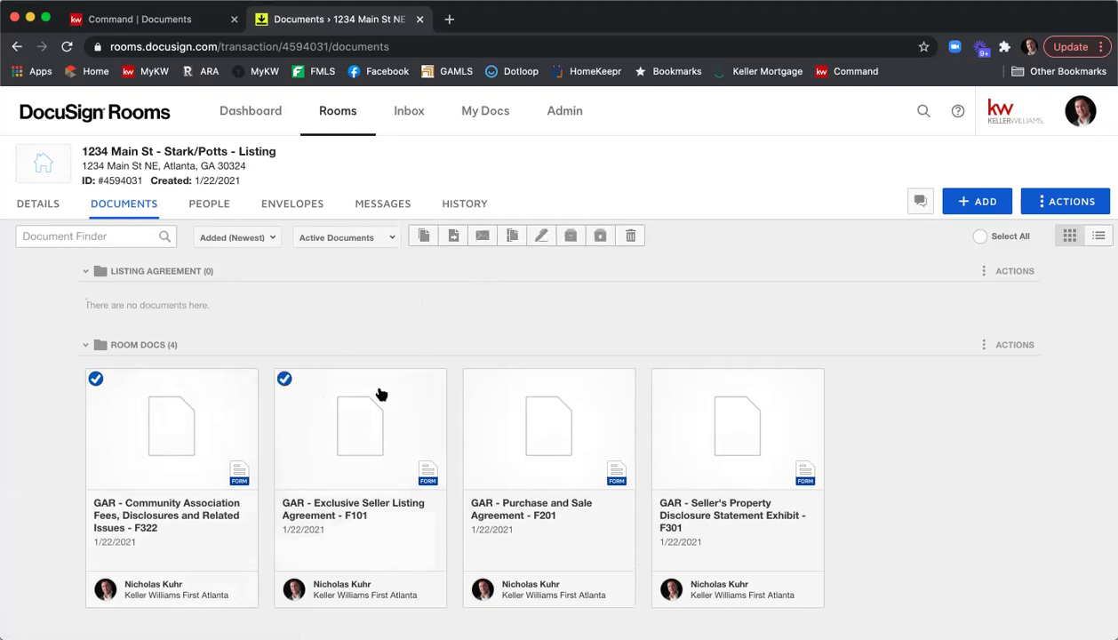
Move the selected F322 and F101 documents into the room's Listing Agreement folder.
{"action": "left_click", "coordinate": [453, 236]}
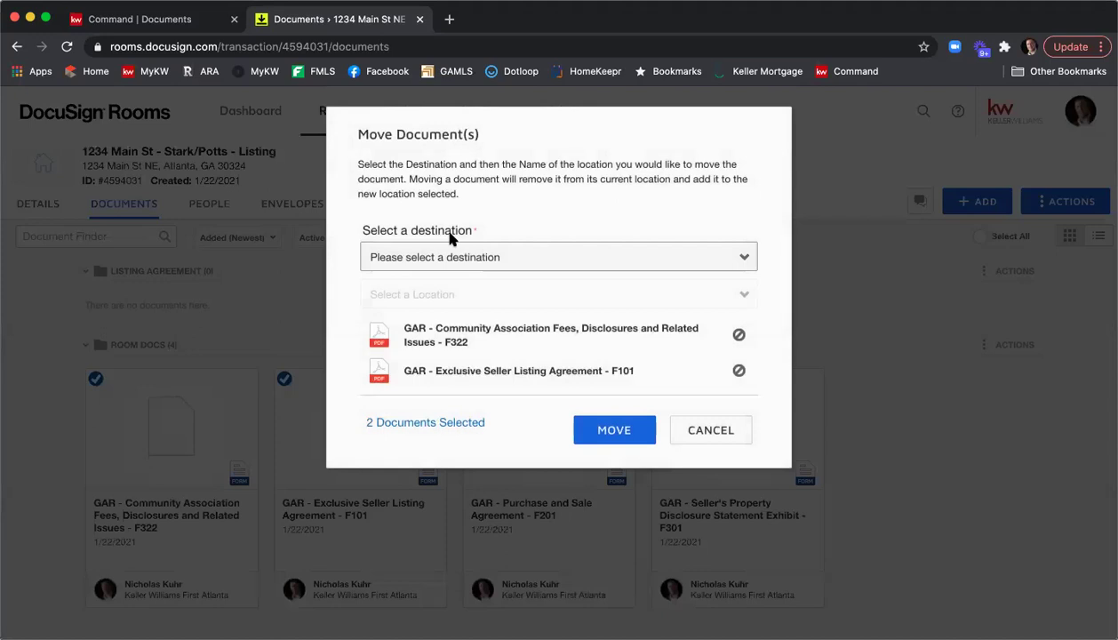
{"action": "left_click", "coordinate": [497, 256]}
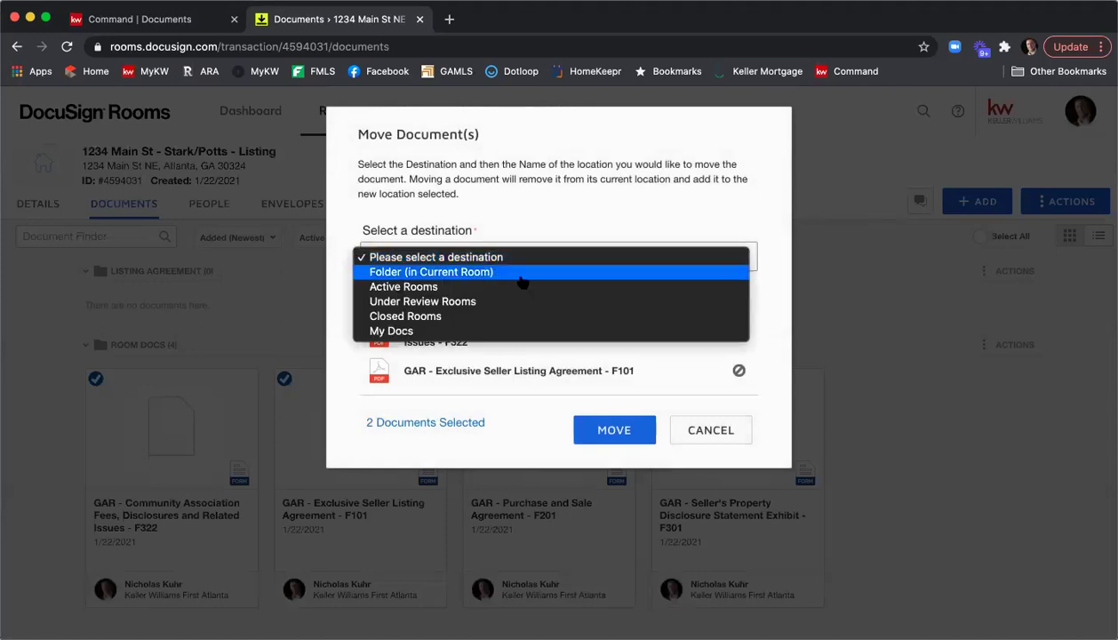
{"action": "left_click", "coordinate": [521, 274]}
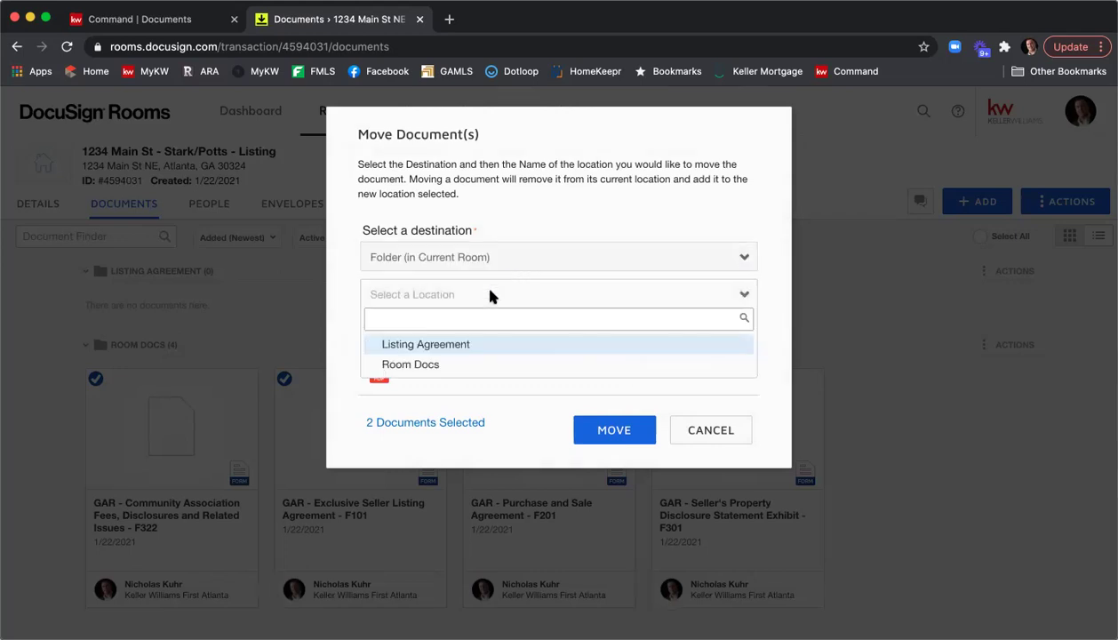
{"action": "left_click", "coordinate": [462, 345]}
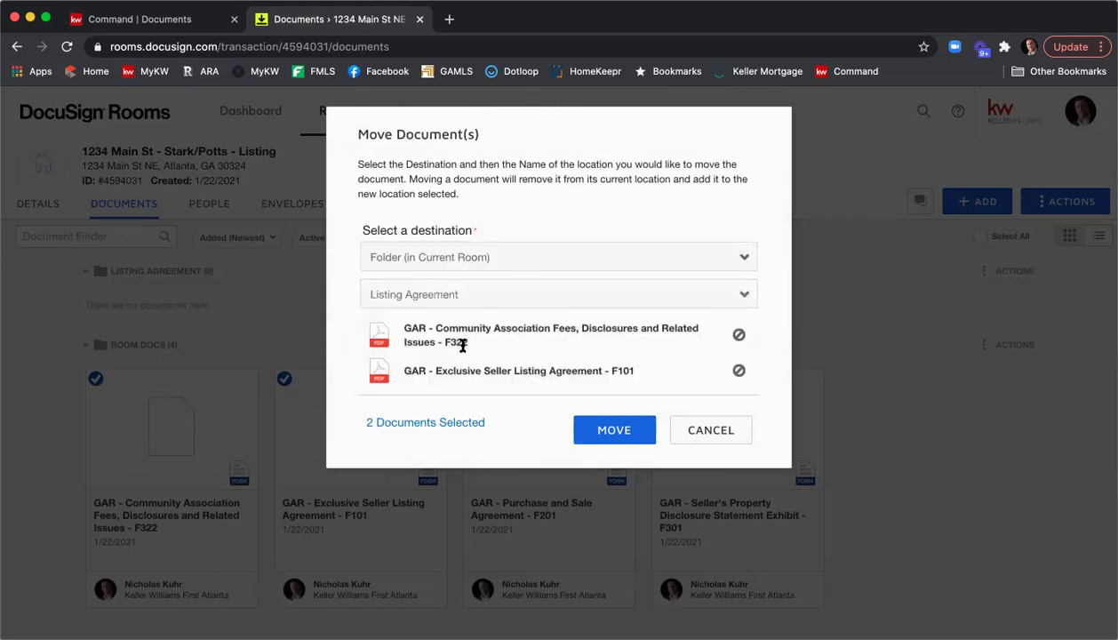
{"action": "left_click", "coordinate": [608, 425]}
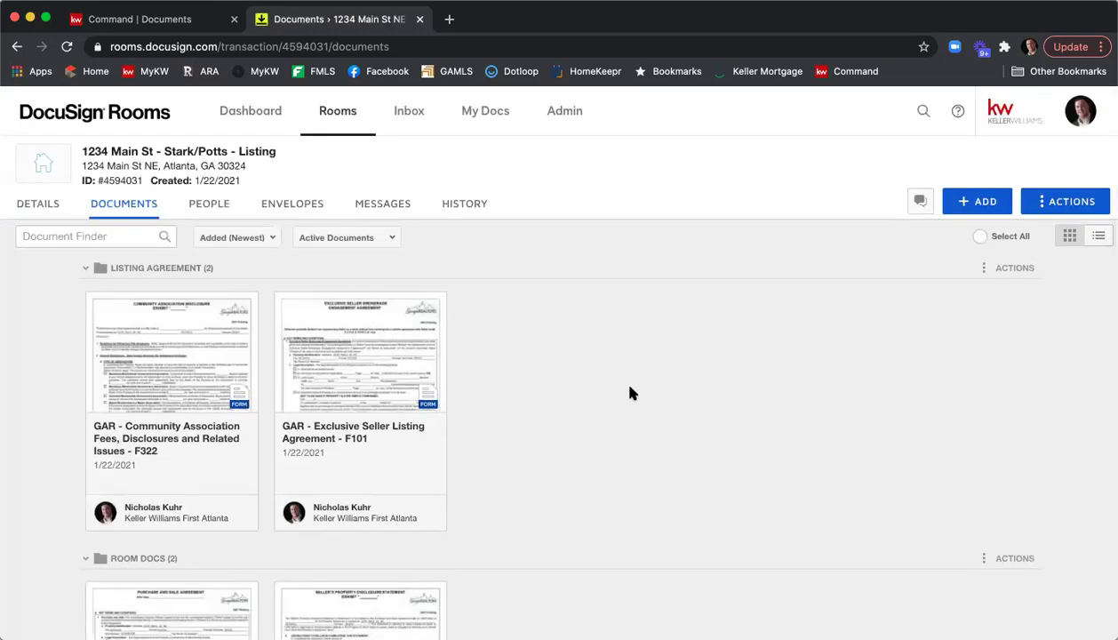
Drag the F301 seller disclosure card into the Listing Agreement folder, leaving only F201.
{"action": "scroll", "coordinate": [628, 388], "scroll_direction": "down", "scroll_amount": 2}
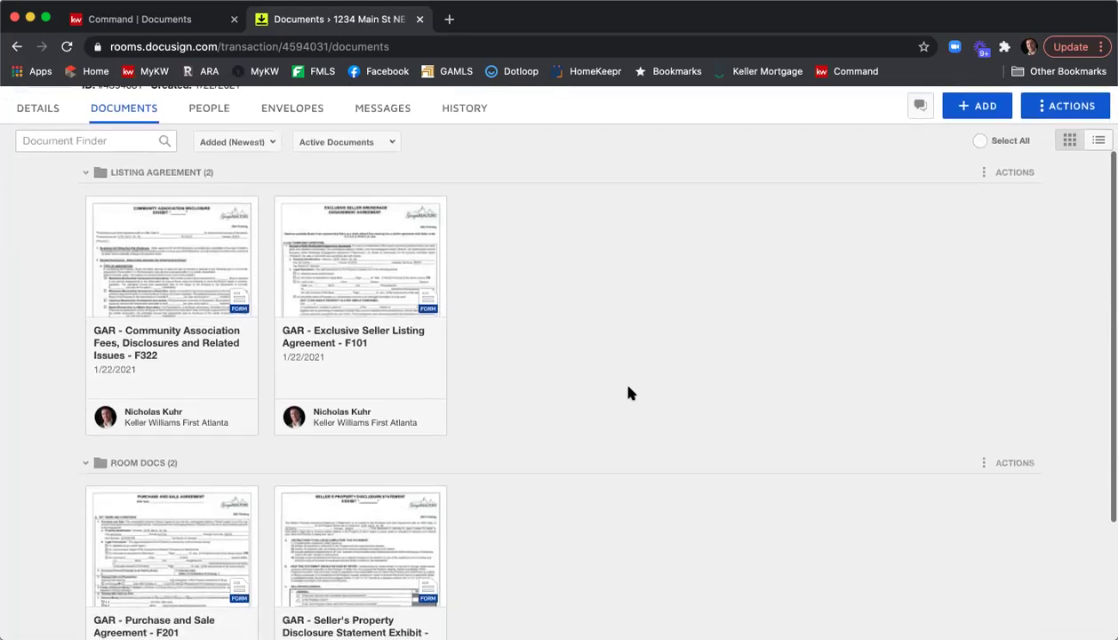
{"action": "scroll", "coordinate": [628, 393], "scroll_direction": "down", "scroll_amount": 1}
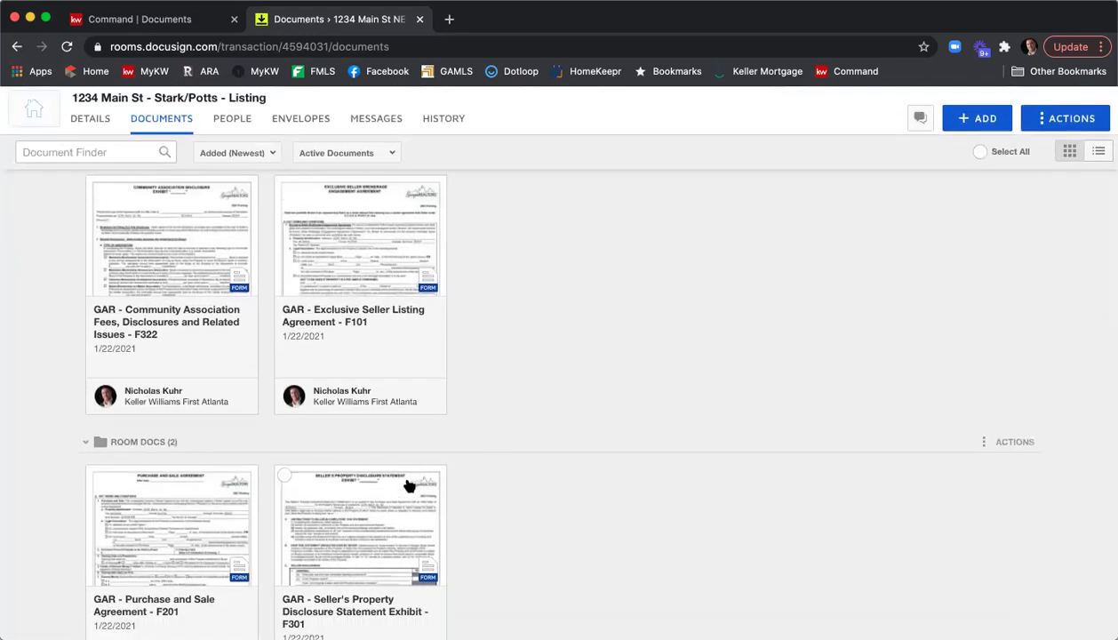
{"action": "left_click_drag", "start_coordinate": [353, 528], "coordinate": [490, 307]}
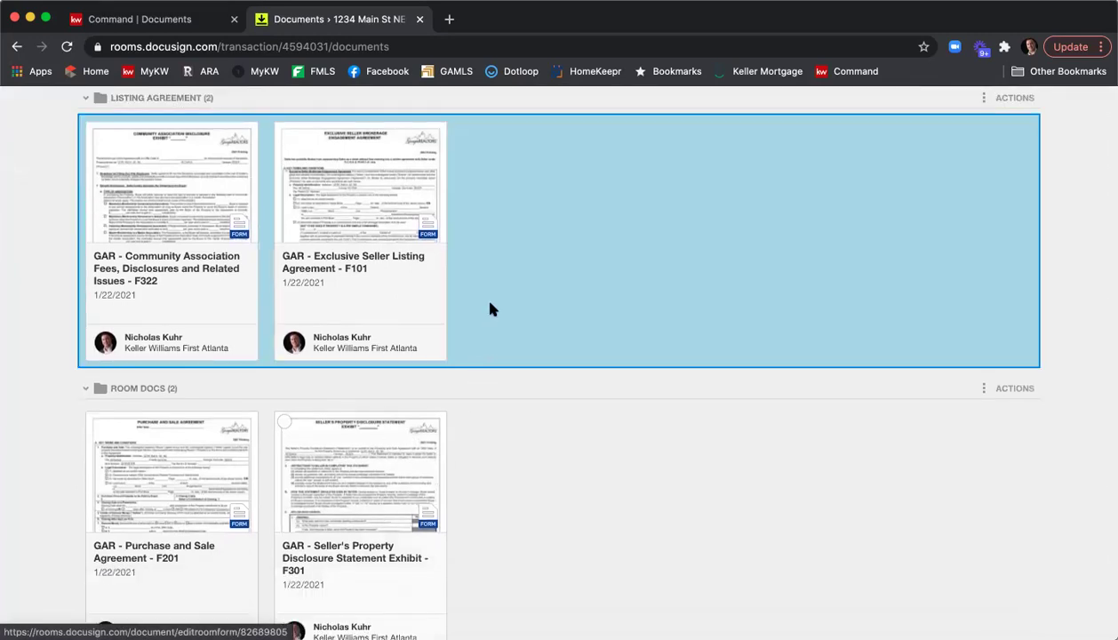
{"action": "left_click_drag", "start_coordinate": [496, 236], "coordinate": [496, 211]}
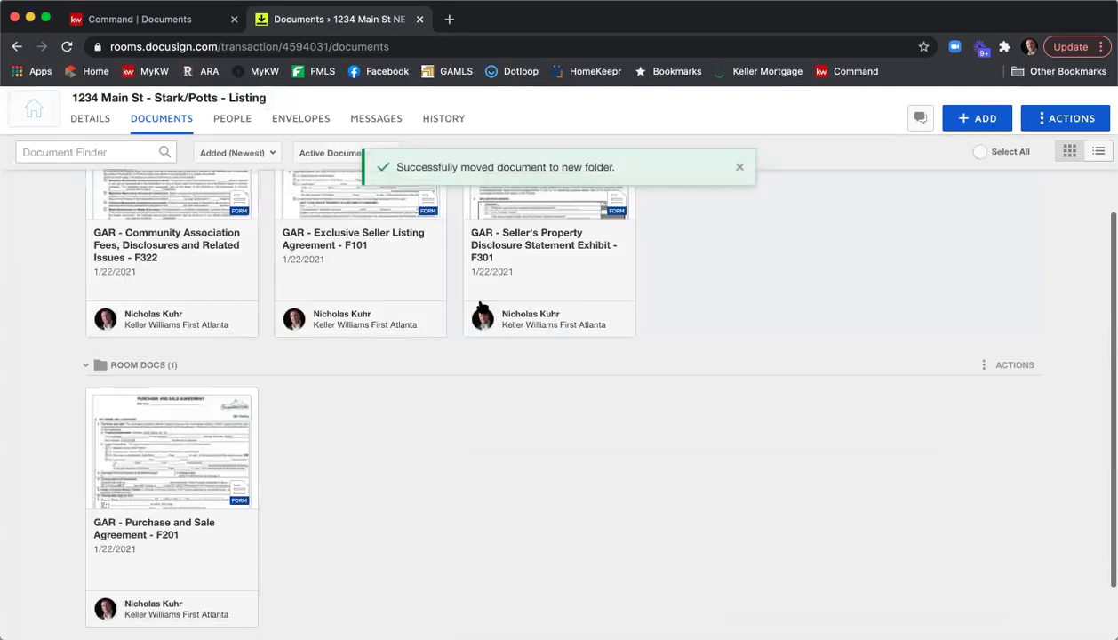
{"action": "scroll", "coordinate": [525, 432], "scroll_direction": "up", "scroll_amount": 3}
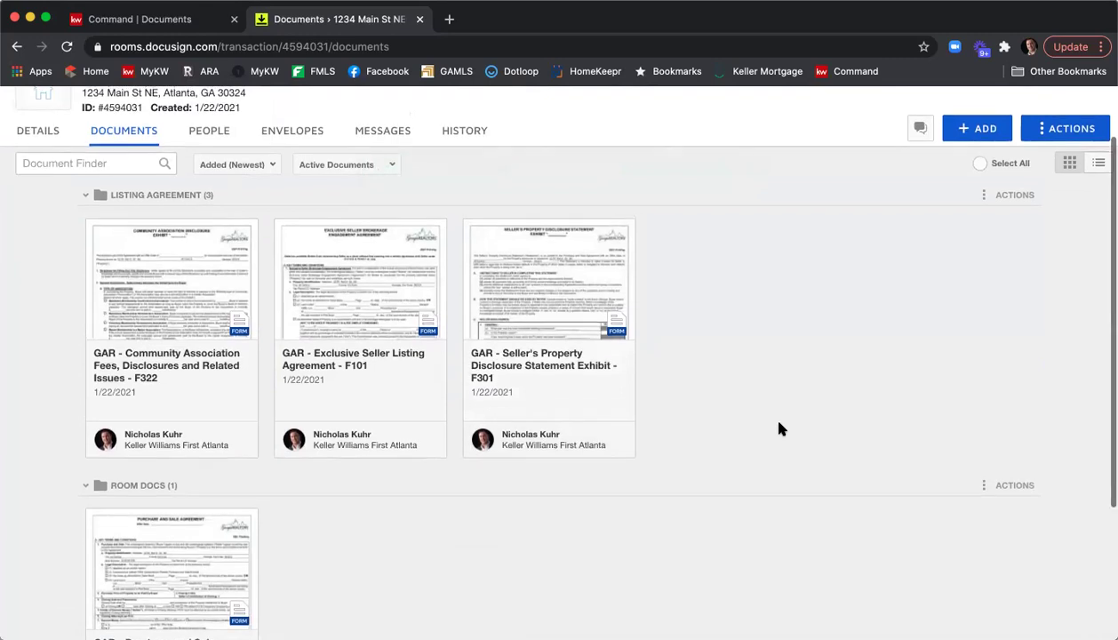
{"action": "scroll", "coordinate": [483, 471], "scroll_direction": "down", "scroll_amount": 1}
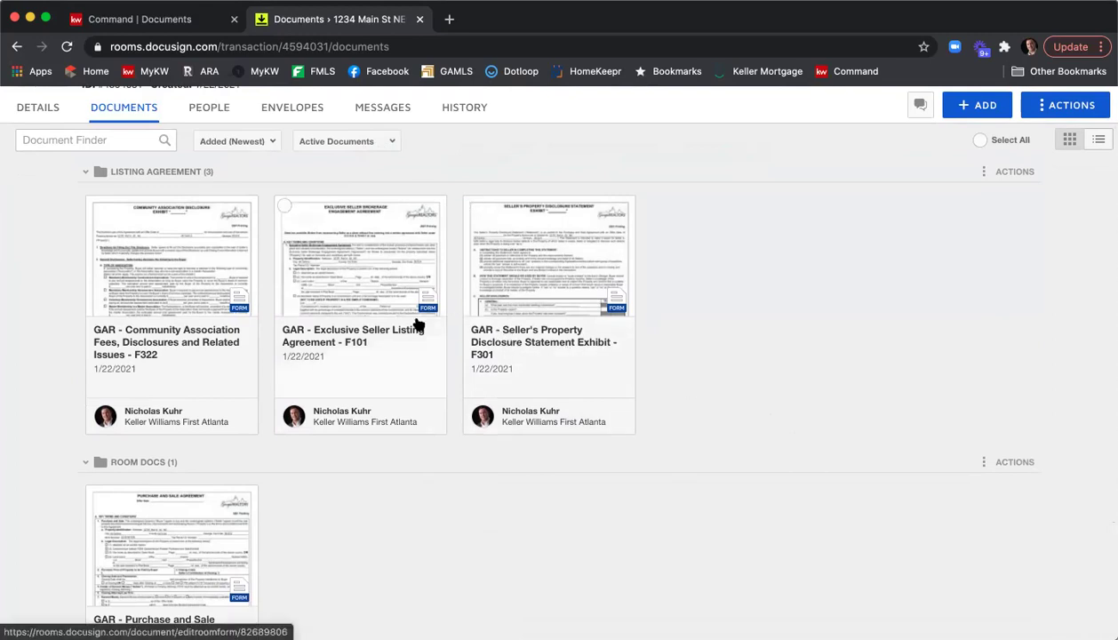
Open the F101 listing agreement and review its prefilled 1234 Main St NE, Atlanta 30324 property details.
{"action": "left_click", "coordinate": [354, 278]}
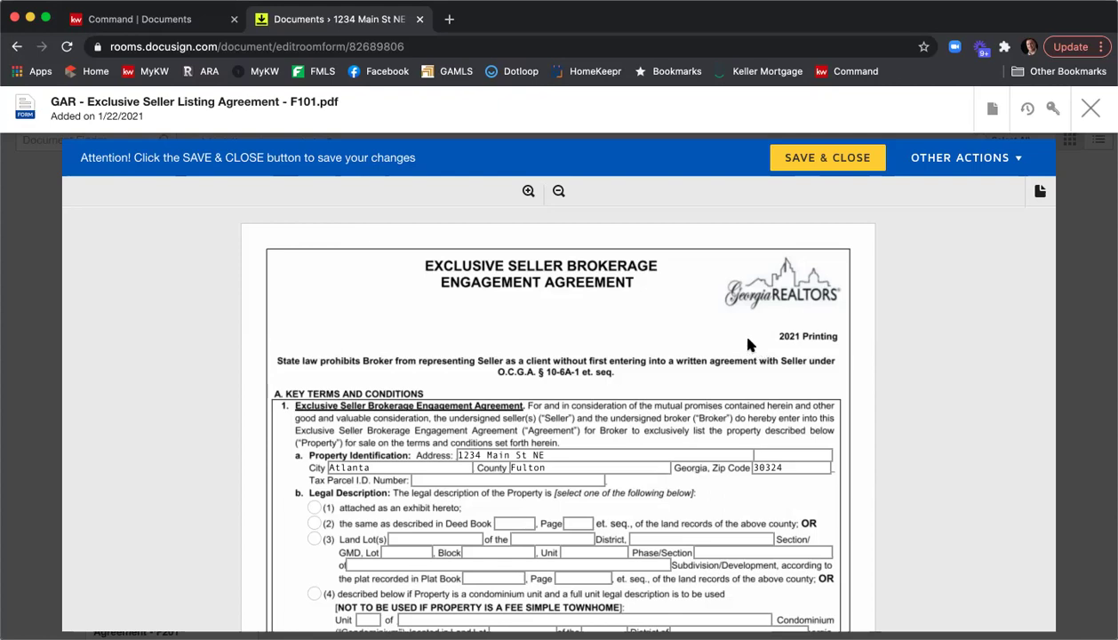
{"action": "scroll", "coordinate": [751, 346], "scroll_direction": "down", "scroll_amount": 3}
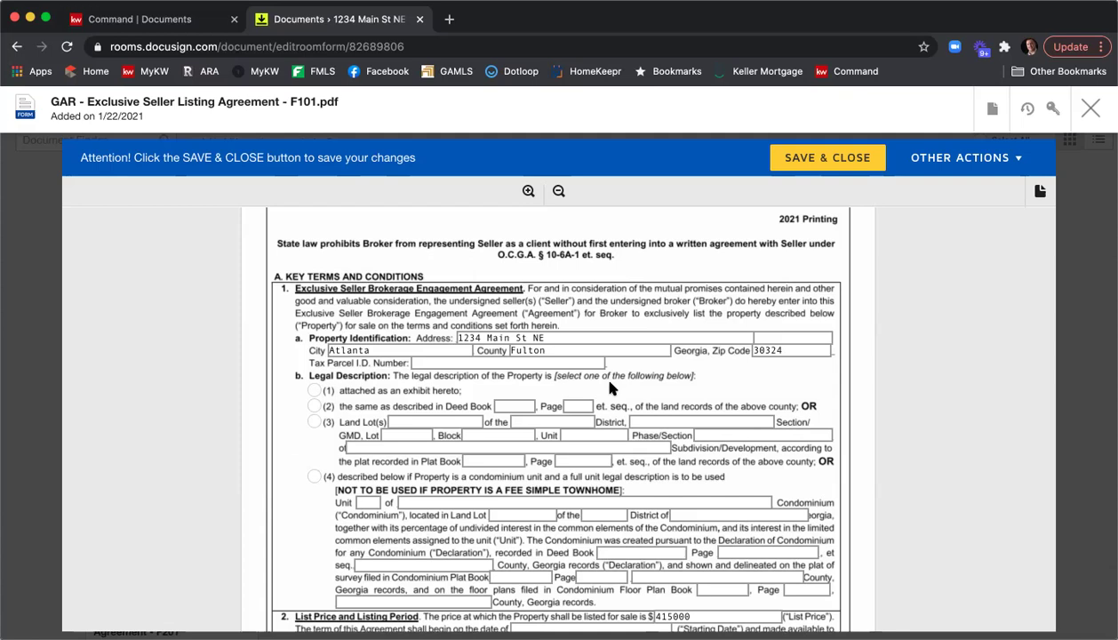
{"action": "left_click", "coordinate": [434, 362]}
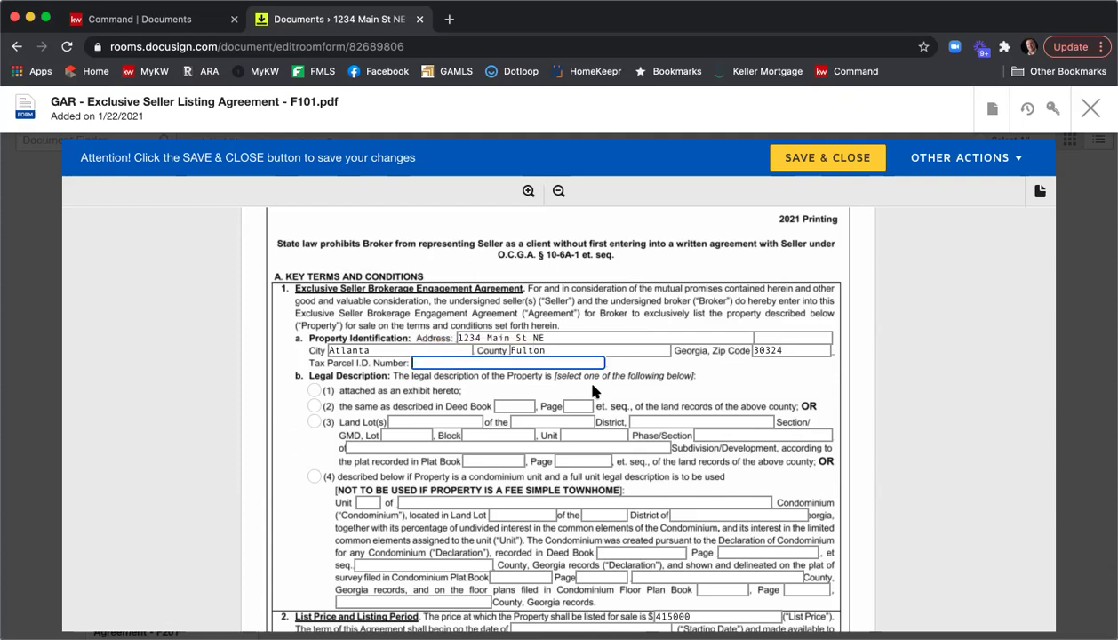
{"action": "type", "text": "12346987456"}
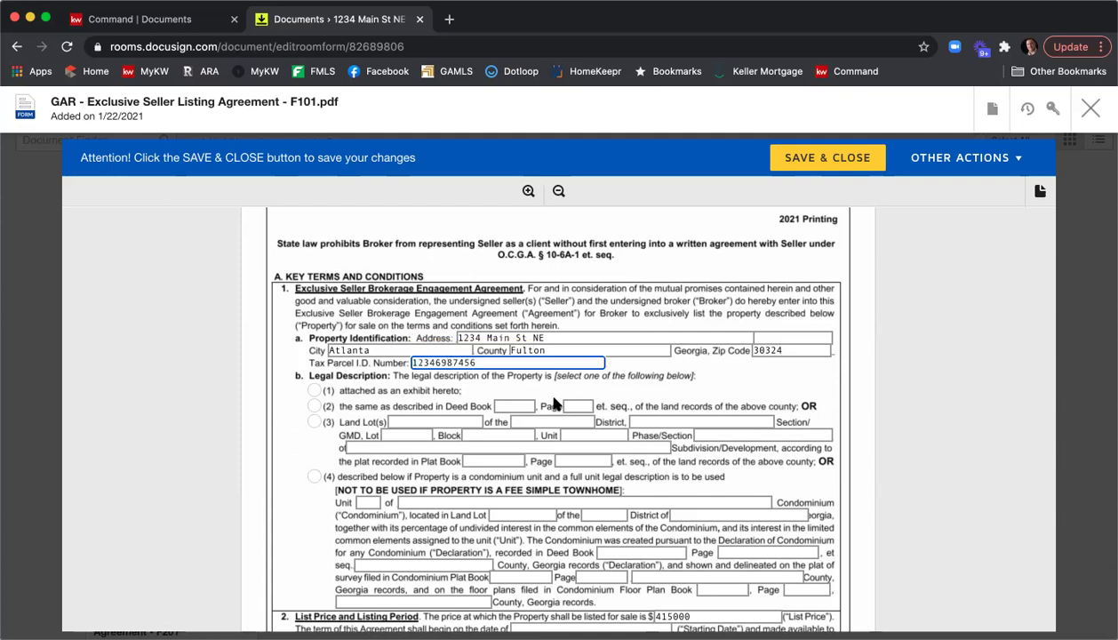
{"action": "scroll", "coordinate": [326, 365], "scroll_direction": "down", "scroll_amount": 2}
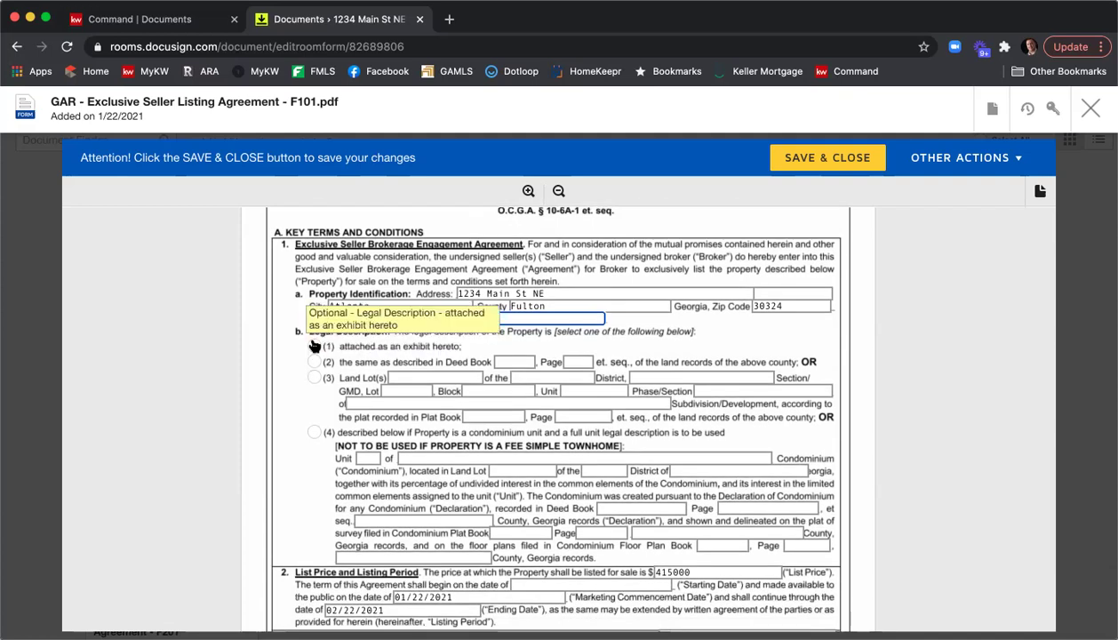
{"action": "left_click", "coordinate": [316, 345]}
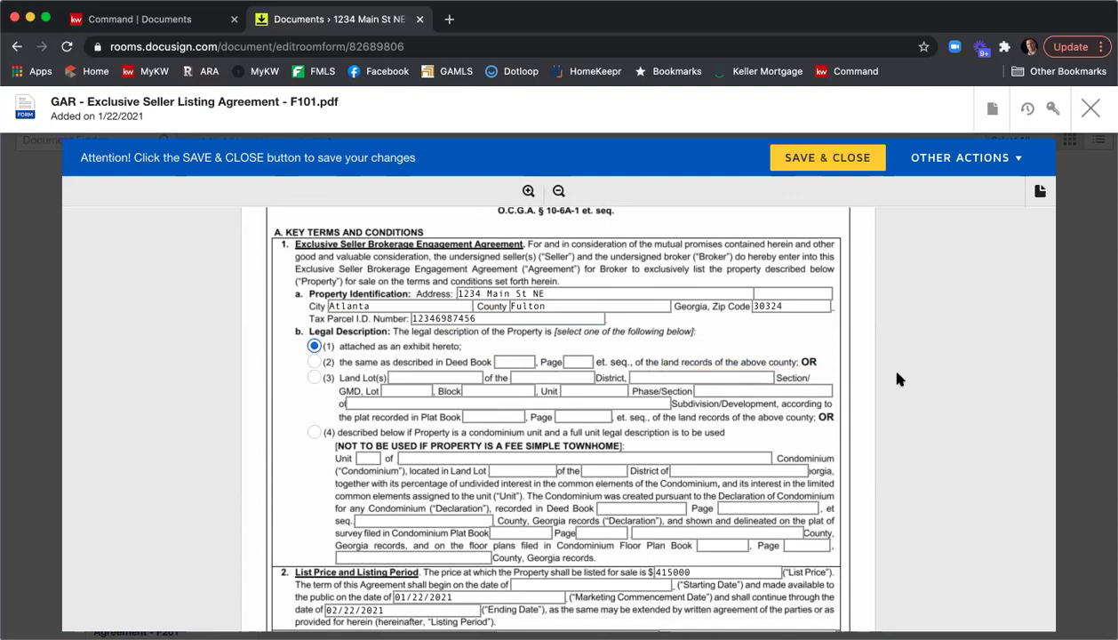
{"action": "scroll", "coordinate": [895, 376], "scroll_direction": "down", "scroll_amount": 5}
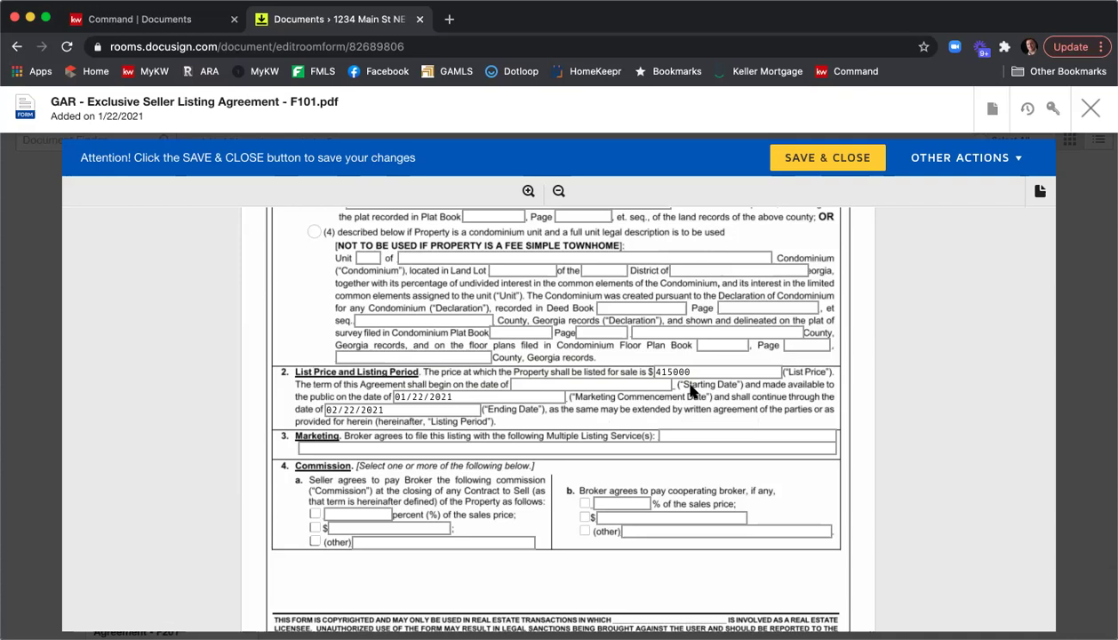
Set the listing starting date 1/22/2021 and marketing MLS services to 'FMLS, GAMLS, & KW'.
{"action": "left_click", "coordinate": [533, 382]}
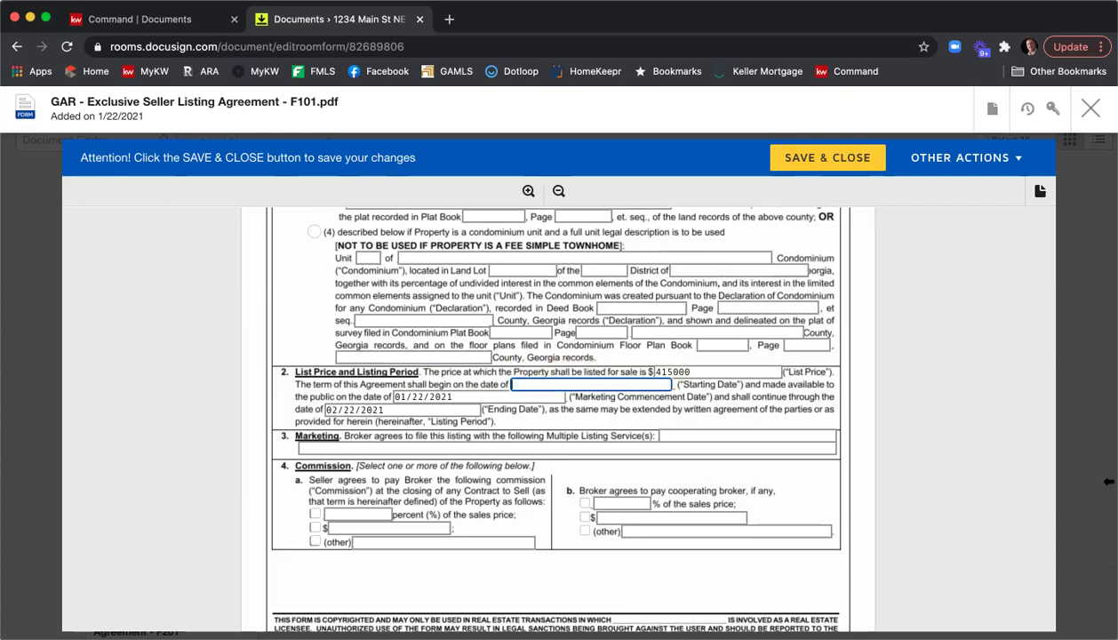
{"action": "type", "text": "1/22/2021"}
{"action": "scroll", "coordinate": [723, 398], "scroll_direction": "down", "scroll_amount": 1}
{"action": "left_click", "coordinate": [723, 397]}
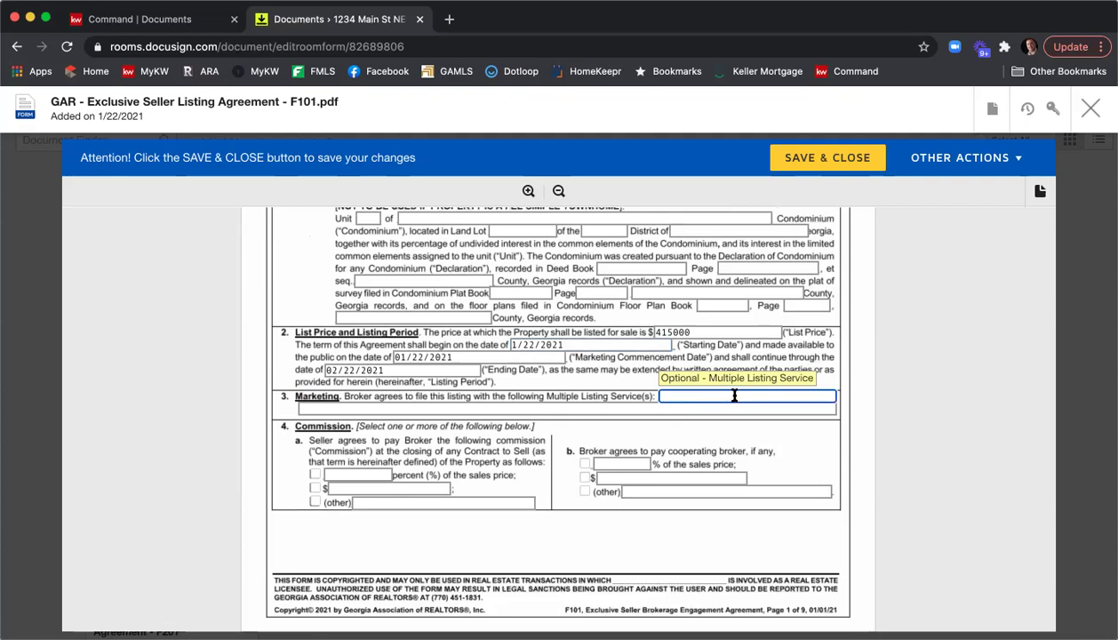
{"action": "type", "text": "FMLS, GAMLS, & KWLS"}
Choose percentage commissions: 6% for the seller and 3% for the cooperating broker.
{"action": "left_click", "coordinate": [314, 473]}
{"action": "left_click", "coordinate": [353, 476]}
{"action": "type", "text": "6"}
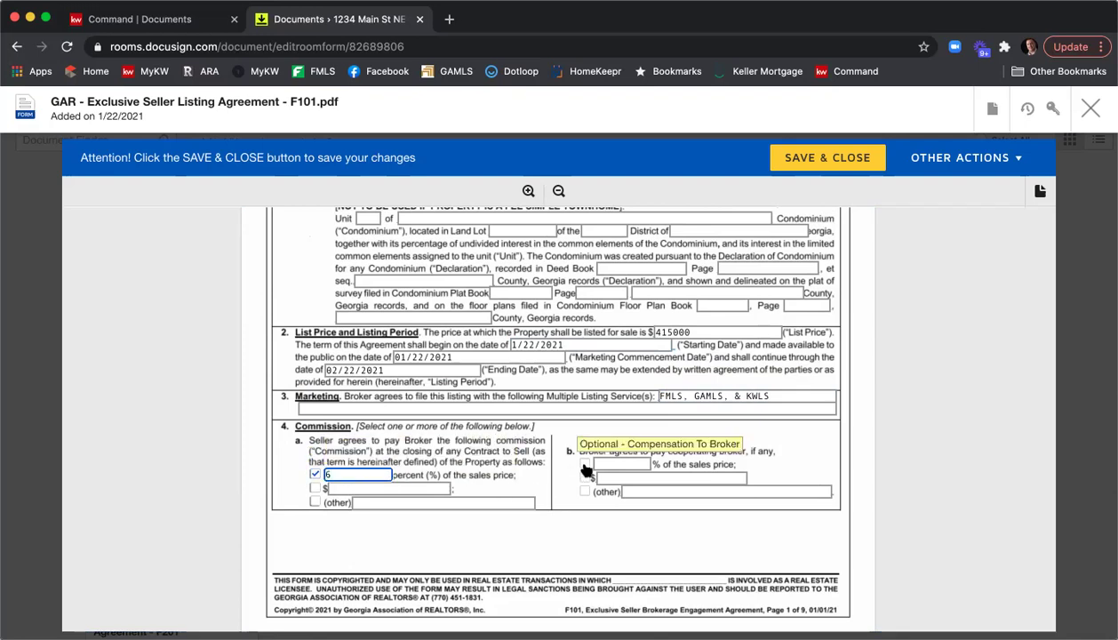
{"action": "left_click", "coordinate": [611, 463]}
{"action": "type", "text": "3"}
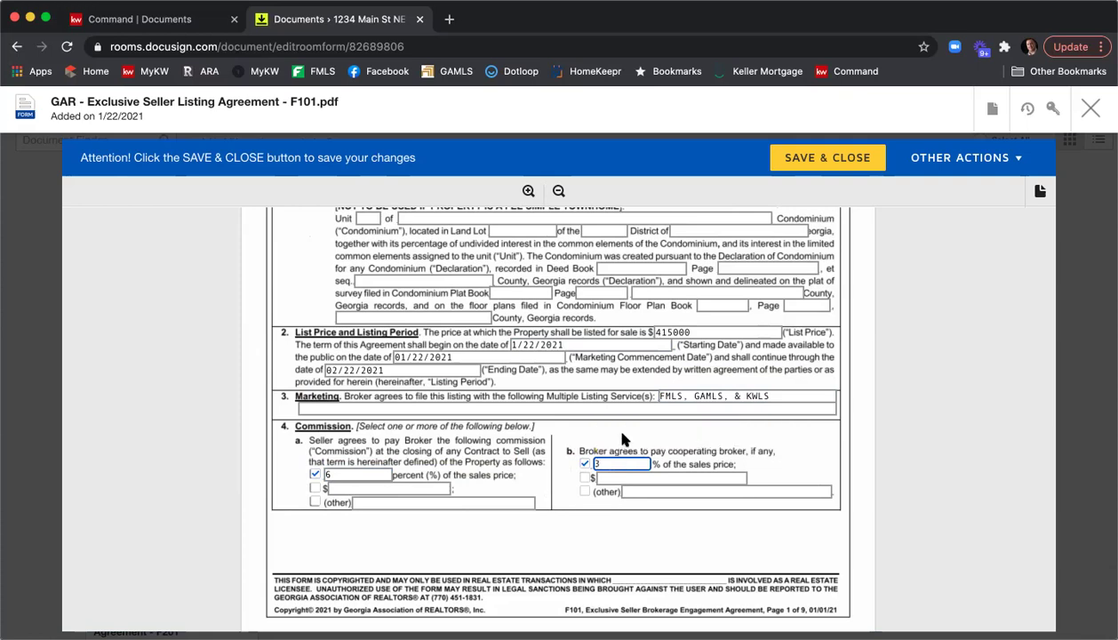
Set a 90-day protected period, mark dual and sub-agency not offered, and seller not consenting to dual agency.
{"action": "scroll", "coordinate": [553, 364], "scroll_direction": "down", "scroll_amount": 4}
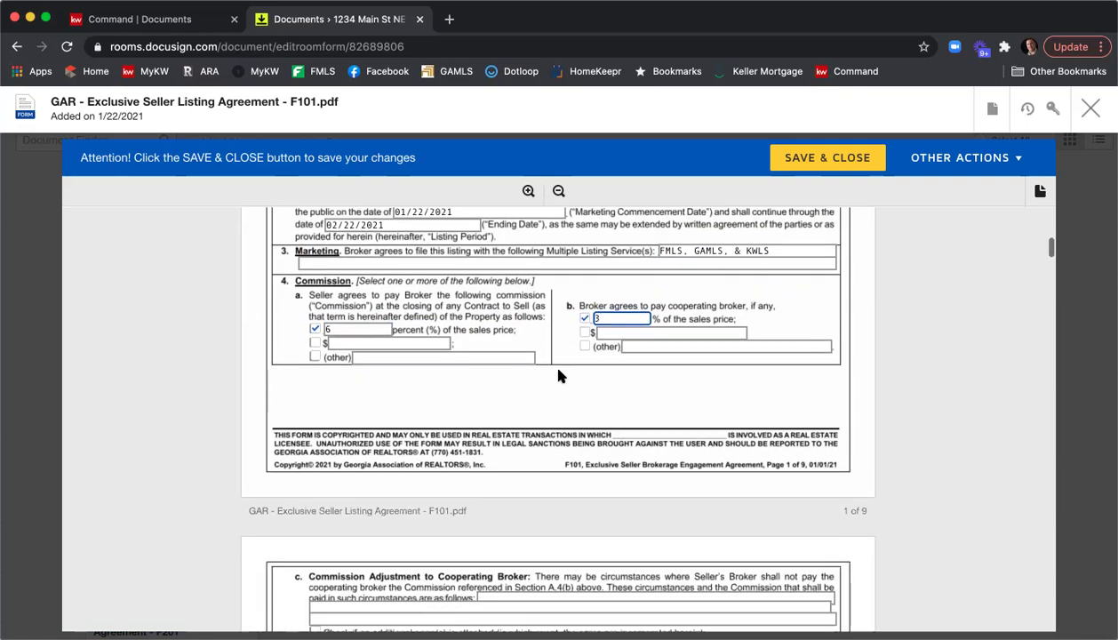
{"action": "scroll", "coordinate": [558, 376], "scroll_direction": "down", "scroll_amount": 6}
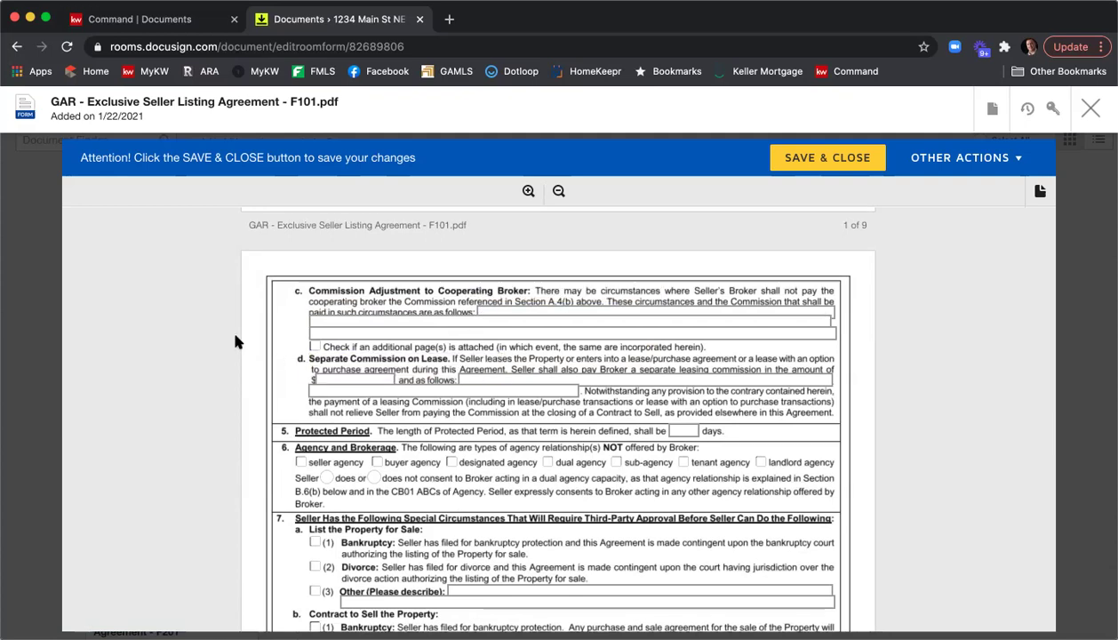
{"action": "scroll", "coordinate": [234, 341], "scroll_direction": "down", "scroll_amount": 1}
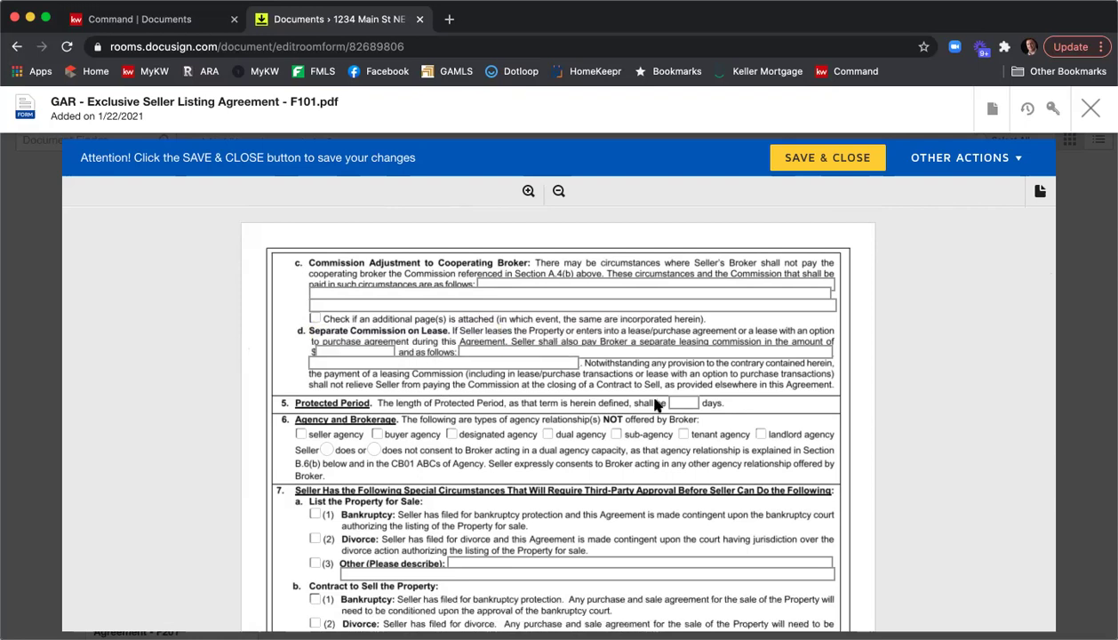
{"action": "scroll", "coordinate": [622, 391], "scroll_direction": "down", "scroll_amount": 1}
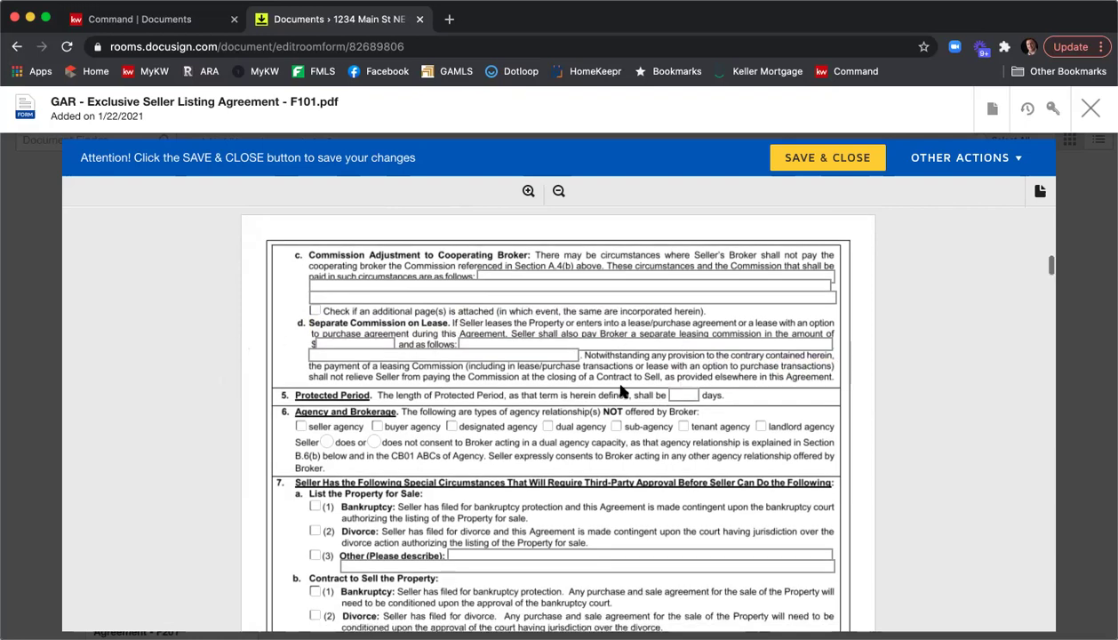
{"action": "left_click", "coordinate": [683, 395]}
{"action": "type", "text": "90"}
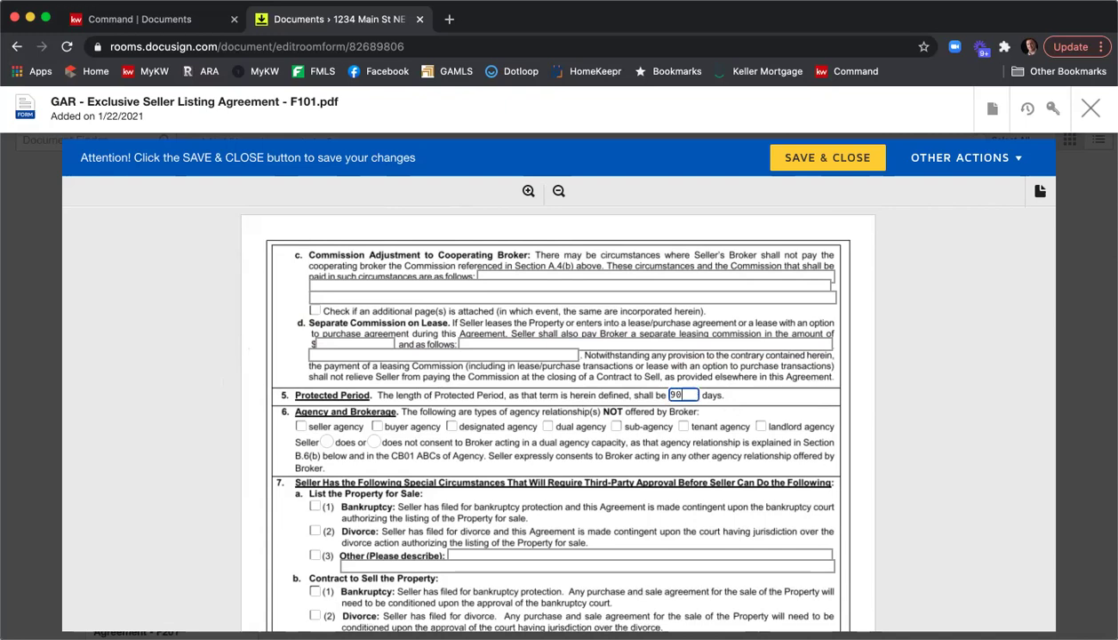
{"action": "scroll", "coordinate": [622, 400], "scroll_direction": "down", "scroll_amount": 2}
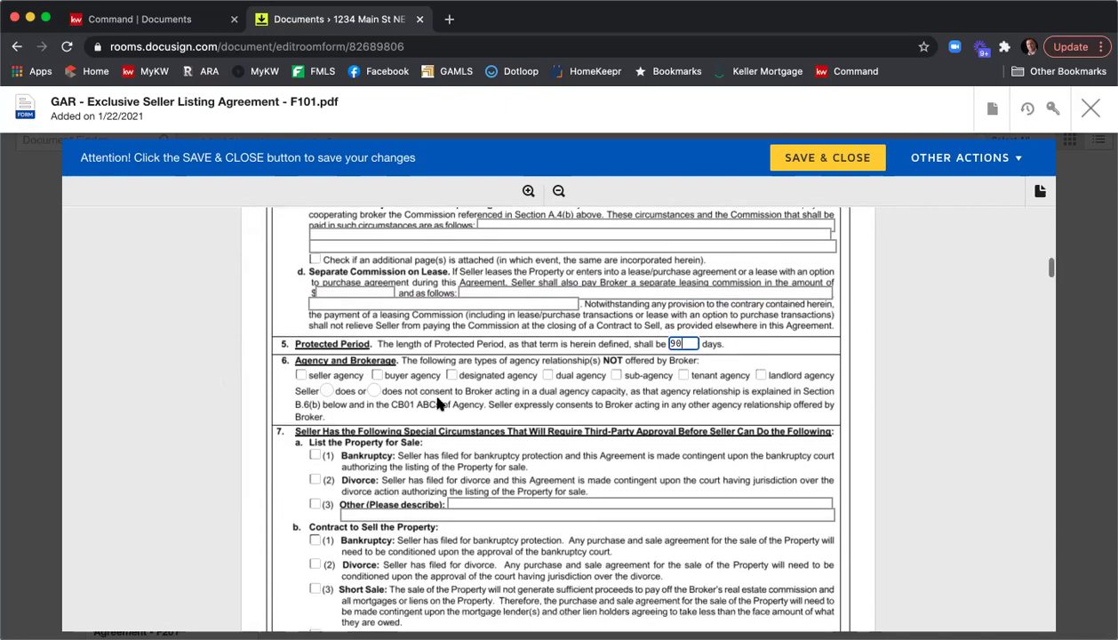
{"action": "left_click", "coordinate": [547, 376]}
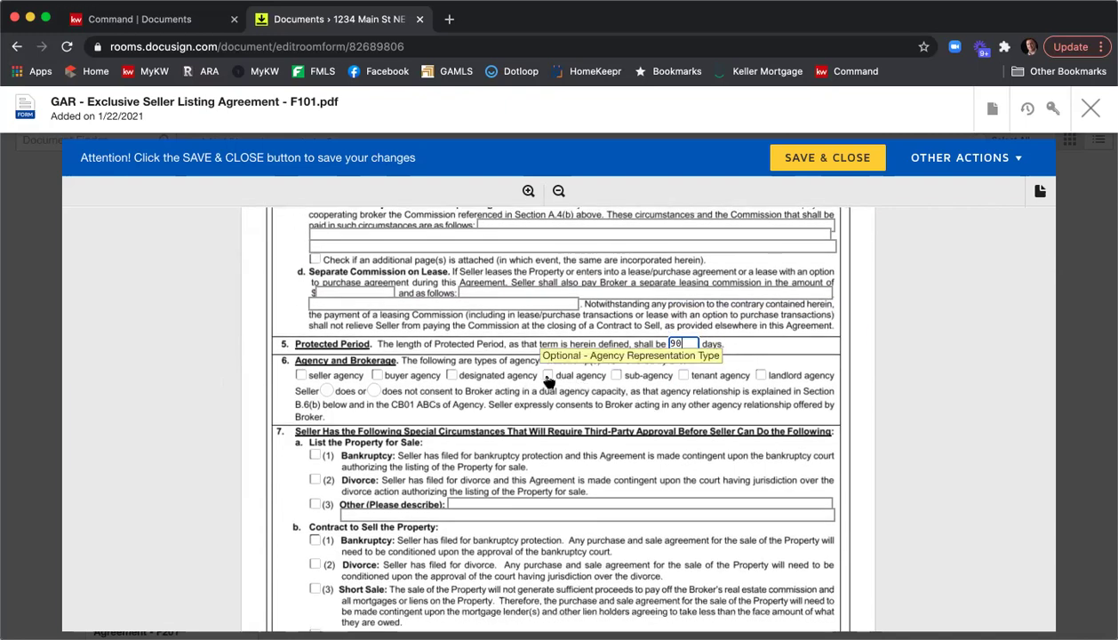
{"action": "left_click", "coordinate": [617, 376]}
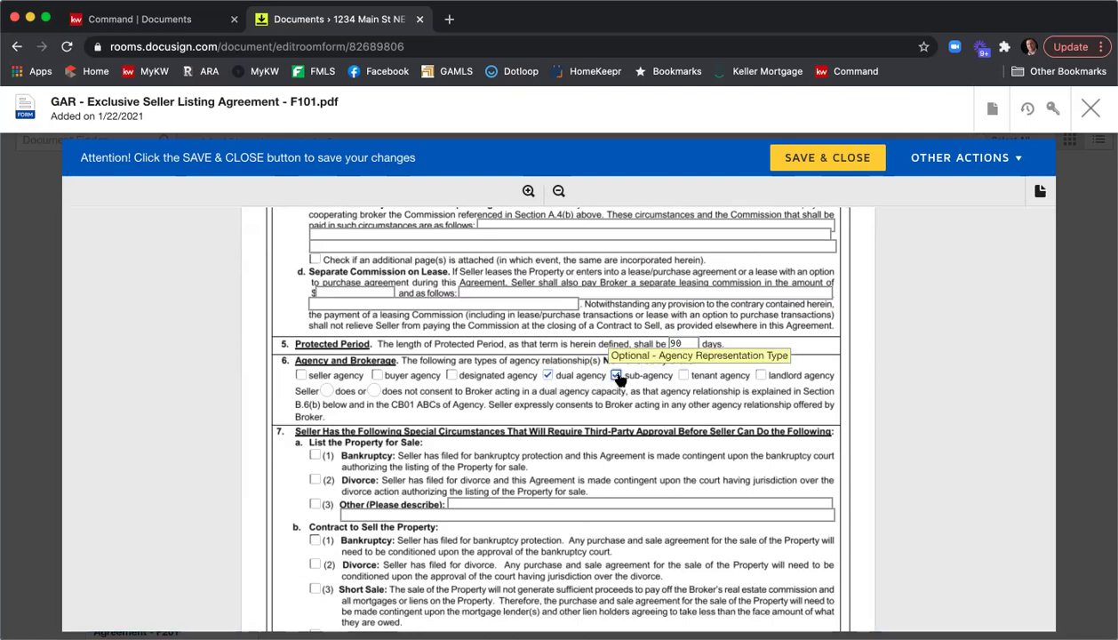
{"action": "left_click", "coordinate": [326, 391]}
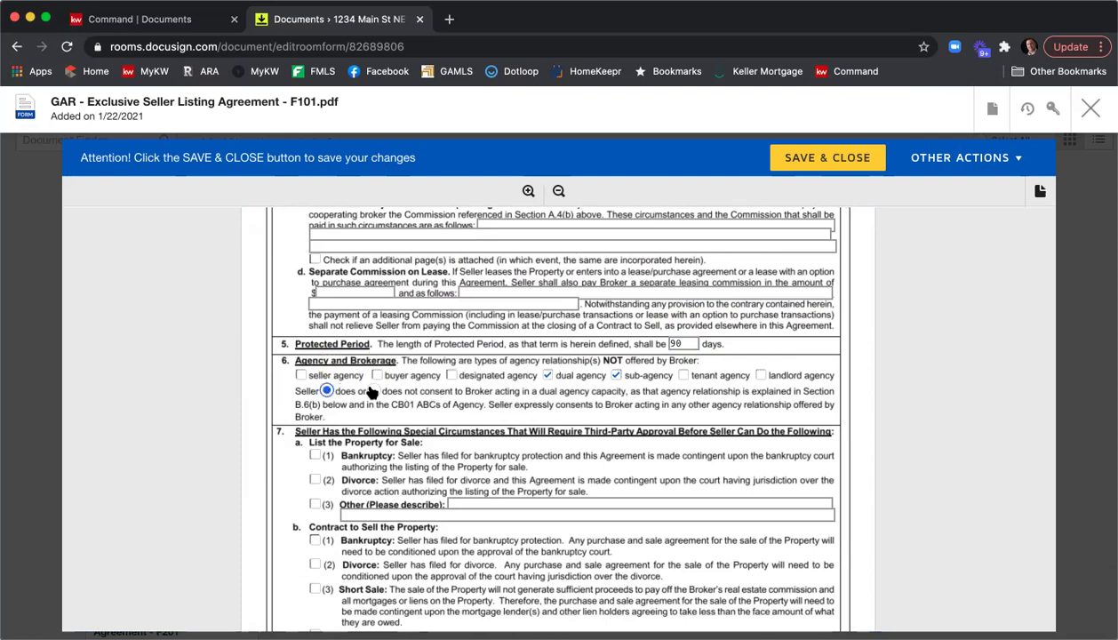
{"action": "left_click", "coordinate": [375, 392]}
{"action": "scroll", "coordinate": [633, 415], "scroll_direction": "down", "scroll_amount": 3}
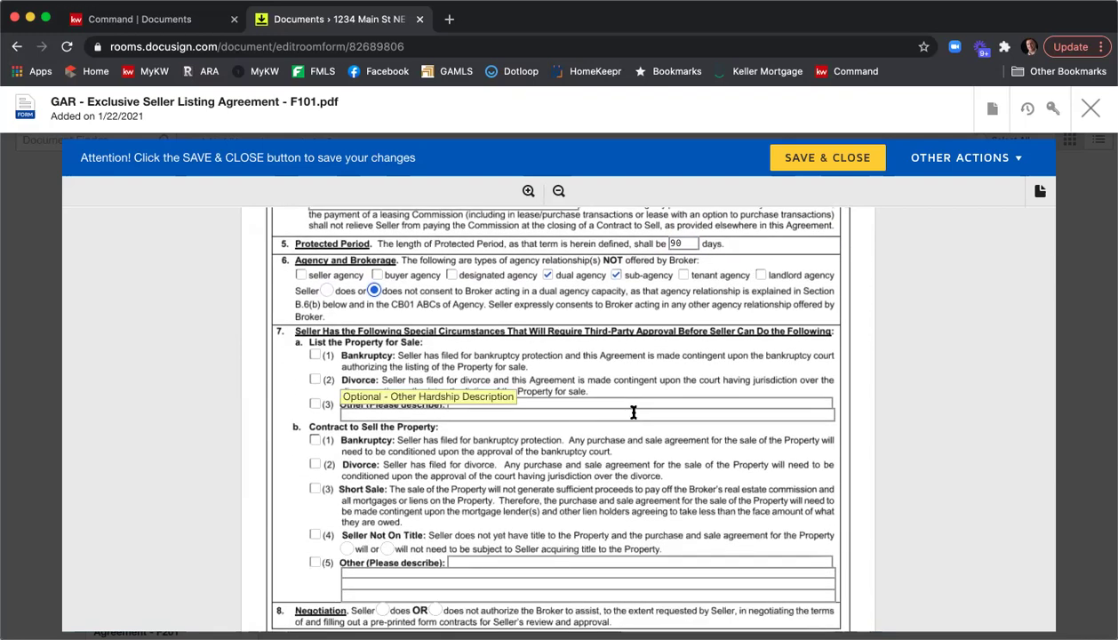
{"action": "scroll", "coordinate": [634, 413], "scroll_direction": "down", "scroll_amount": 4}
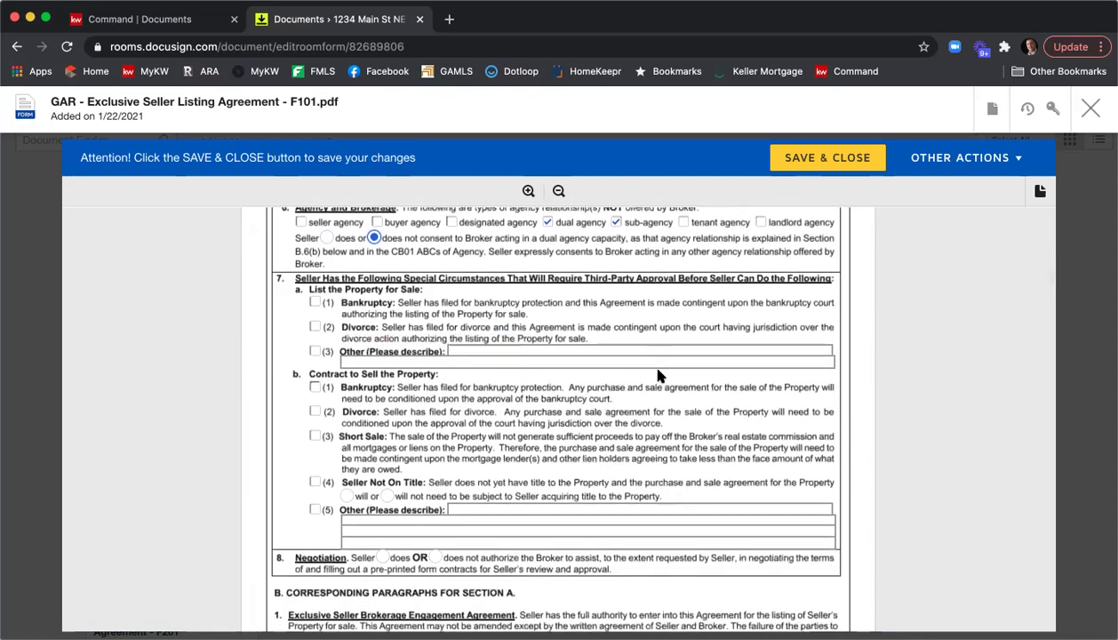
{"action": "scroll", "coordinate": [658, 375], "scroll_direction": "down", "scroll_amount": 3}
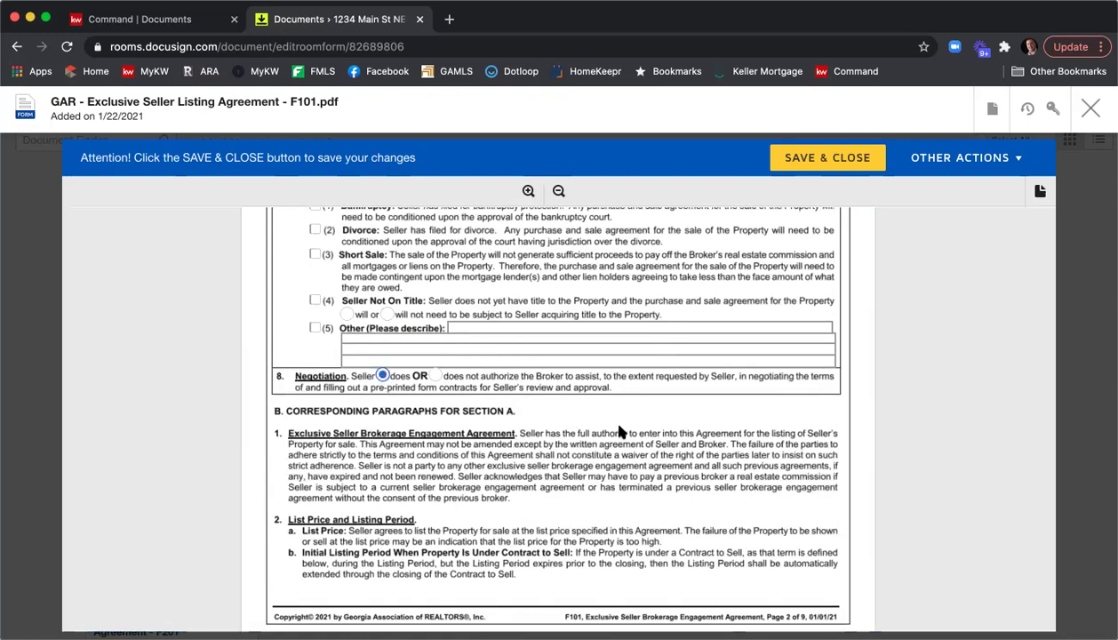
{"action": "scroll", "coordinate": [649, 413], "scroll_direction": "down", "scroll_amount": 3}
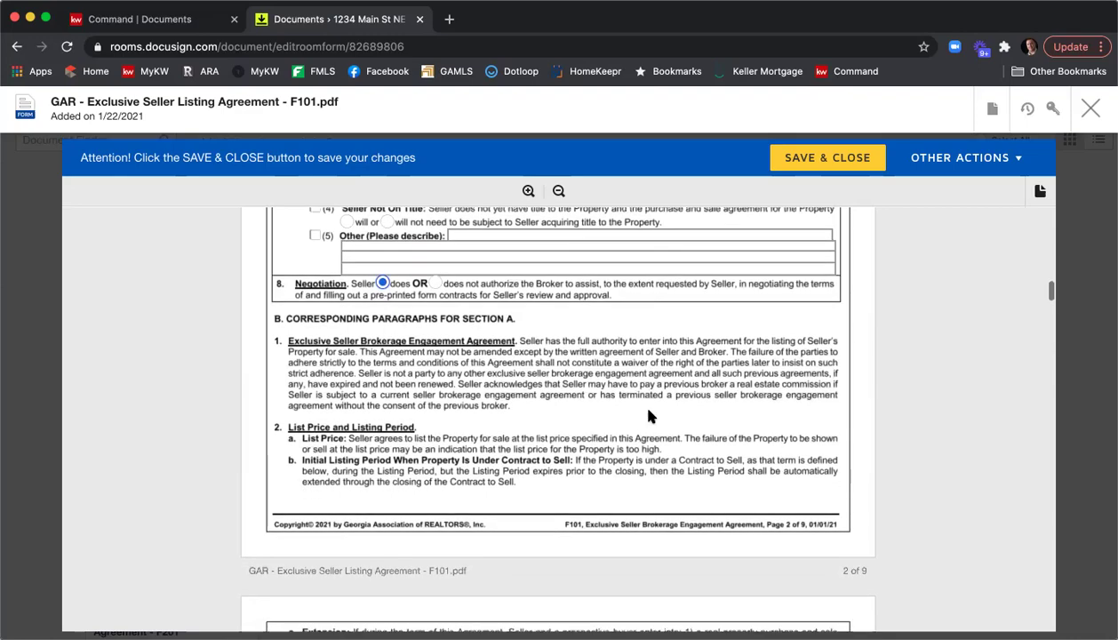
{"action": "scroll", "coordinate": [649, 415], "scroll_direction": "down", "scroll_amount": 6}
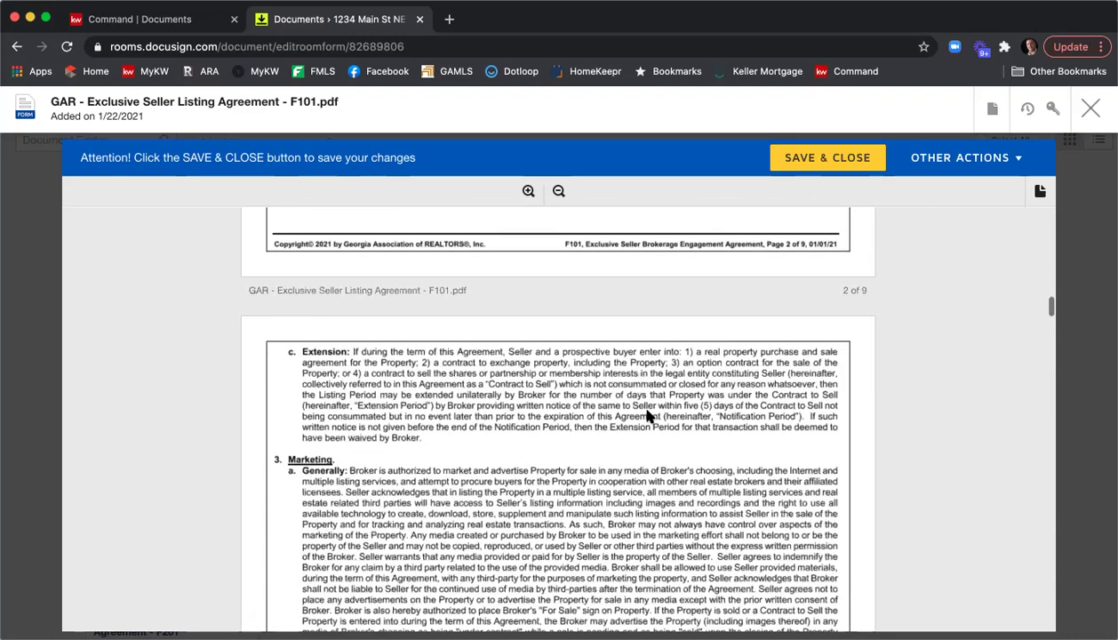
{"action": "scroll", "coordinate": [649, 415], "scroll_direction": "down", "scroll_amount": 14}
{"action": "scroll", "coordinate": [648, 416], "scroll_direction": "down", "scroll_amount": 12}
{"action": "scroll", "coordinate": [649, 416], "scroll_direction": "down", "scroll_amount": 12}
{"action": "scroll", "coordinate": [649, 415], "scroll_direction": "down", "scroll_amount": 12}
{"action": "scroll", "coordinate": [649, 416], "scroll_direction": "down", "scroll_amount": 12}
{"action": "scroll", "coordinate": [649, 416], "scroll_direction": "down", "scroll_amount": 10}
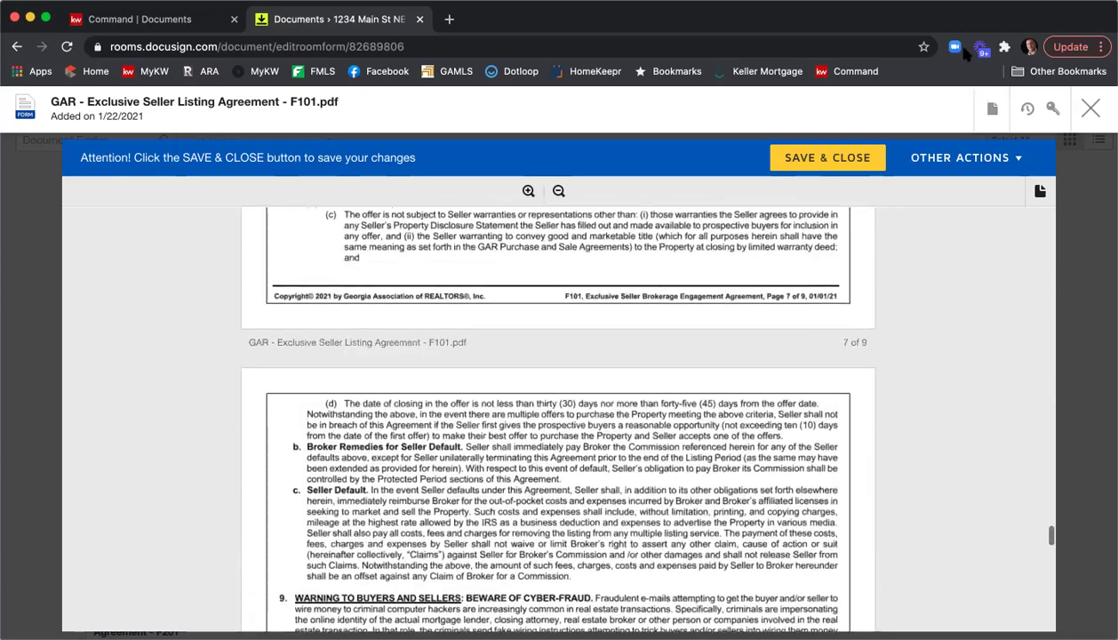
{"action": "scroll", "coordinate": [757, 220], "scroll_direction": "down", "scroll_amount": 5}
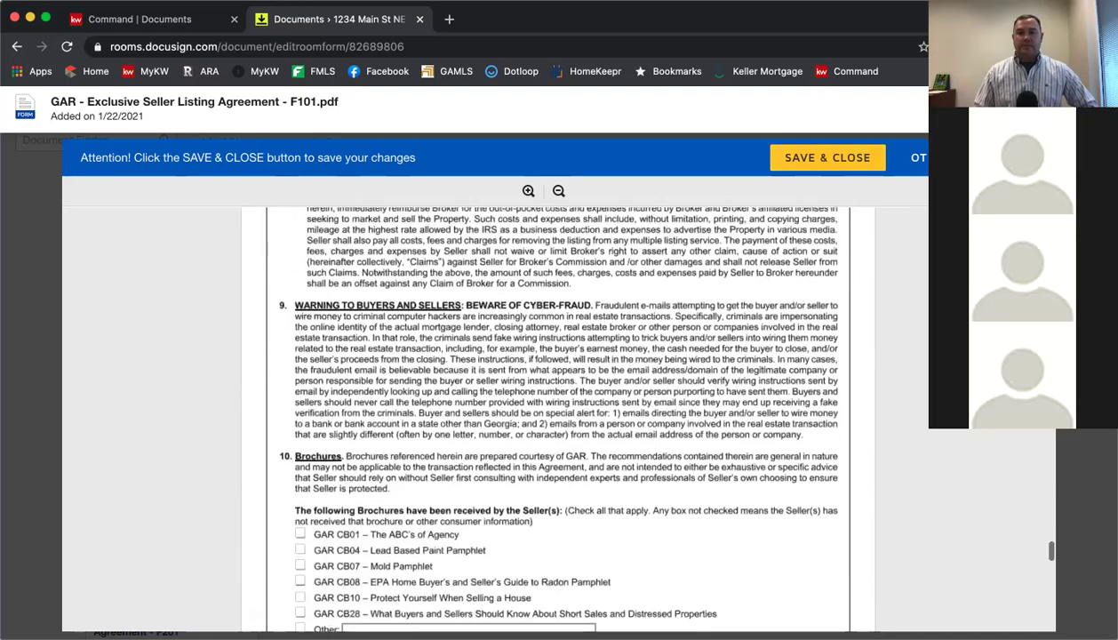
{"action": "scroll", "coordinate": [558, 418], "scroll_direction": "down", "scroll_amount": 1}
{"action": "scroll", "coordinate": [771, 270], "scroll_direction": "down", "scroll_amount": 5}
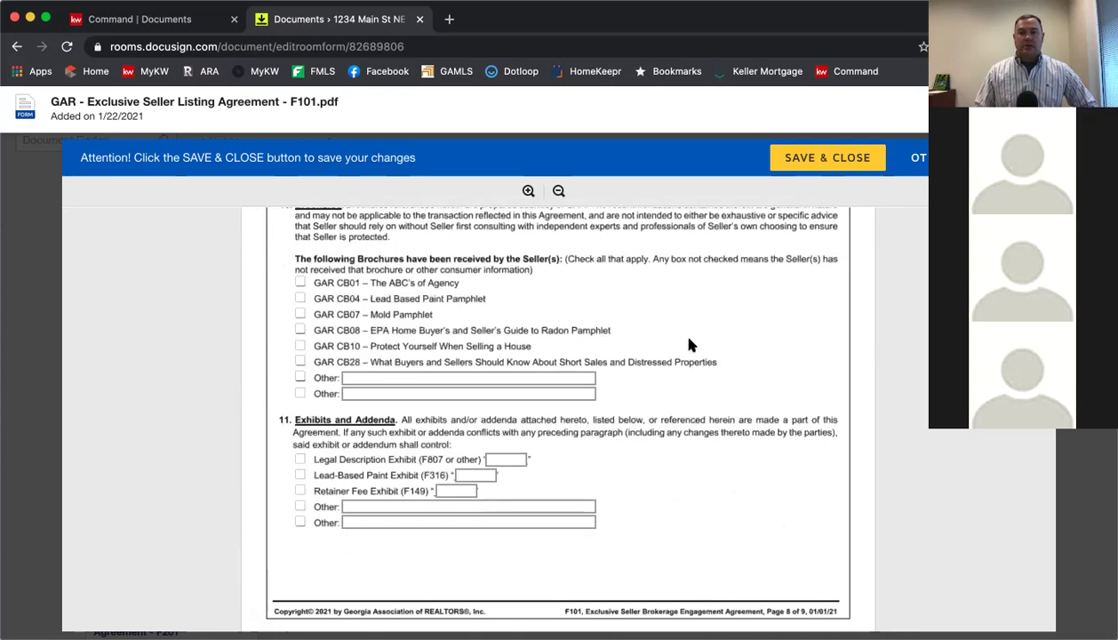
{"action": "scroll", "coordinate": [688, 345], "scroll_direction": "down", "scroll_amount": 2}
{"action": "scroll", "coordinate": [685, 343], "scroll_direction": "up", "scroll_amount": 3}
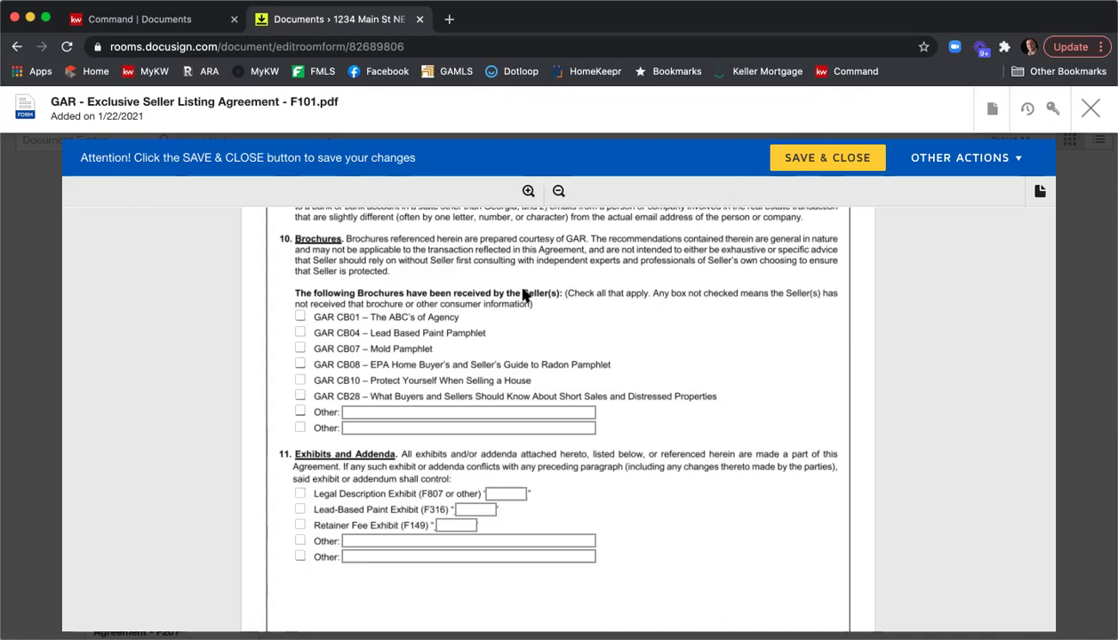
Check brochures CB01, CB07, CB08 and CB10 as received by the seller.
{"action": "left_click", "coordinate": [300, 316]}
{"action": "left_click", "coordinate": [299, 351]}
{"action": "left_click", "coordinate": [301, 380]}
{"action": "scroll", "coordinate": [624, 410], "scroll_direction": "down", "scroll_amount": 1}
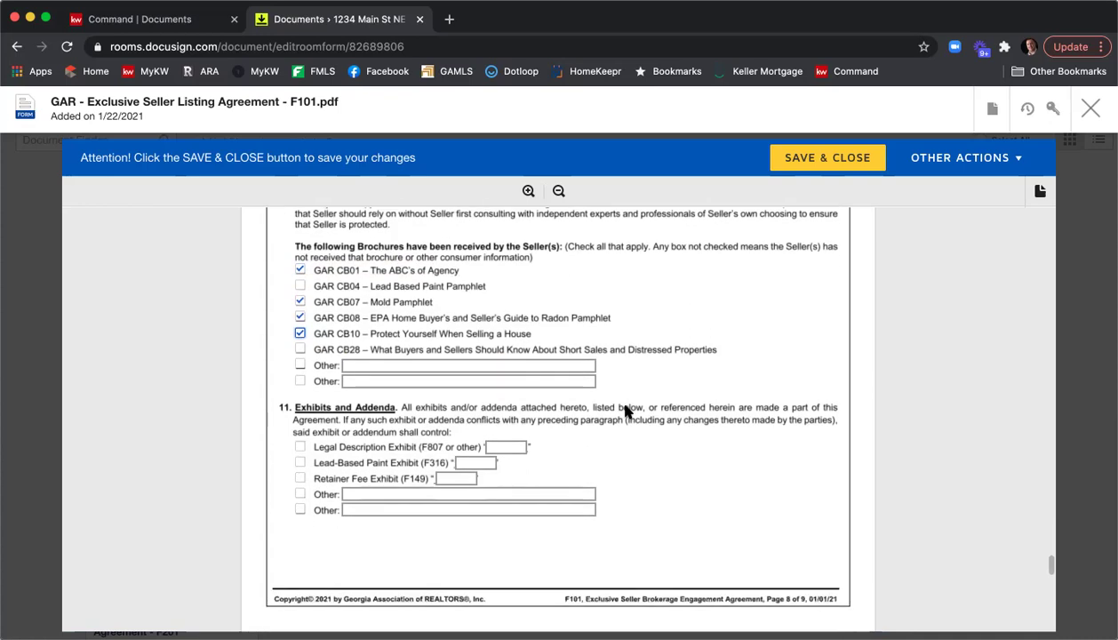
Include the Legal Description Exhibit in the agreement, labelled as Exhibit A.
{"action": "left_click", "coordinate": [301, 448]}
{"action": "left_click", "coordinate": [513, 446]}
{"action": "type", "text": "A"}
{"action": "left_click", "coordinate": [690, 359]}
{"action": "scroll", "coordinate": [716, 366], "scroll_direction": "down", "scroll_amount": 6}
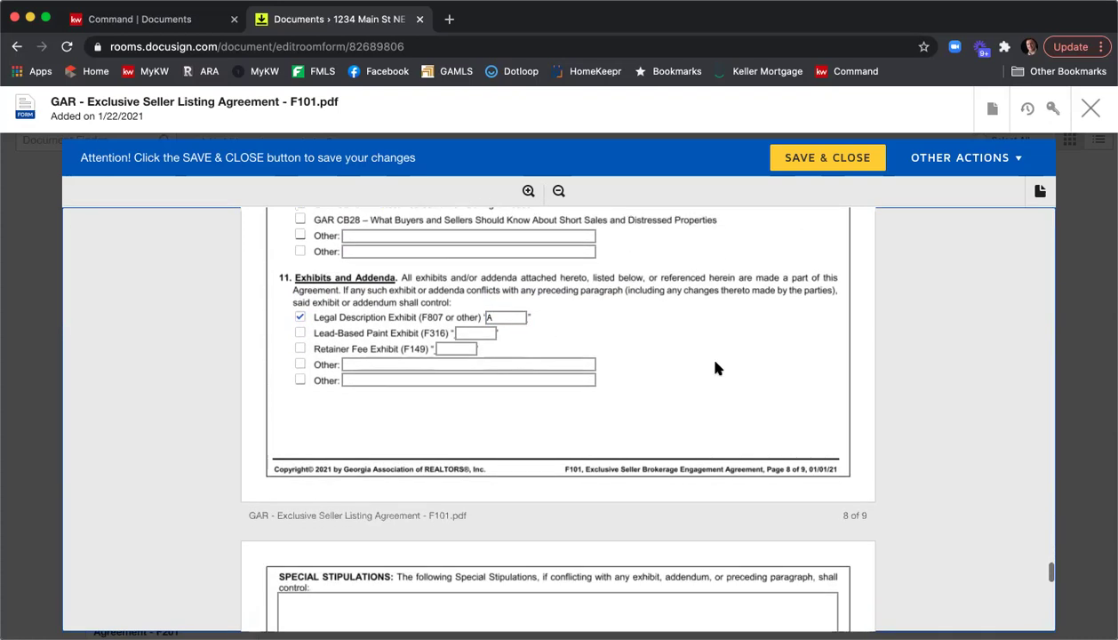
{"action": "scroll", "coordinate": [716, 366], "scroll_direction": "down", "scroll_amount": 4}
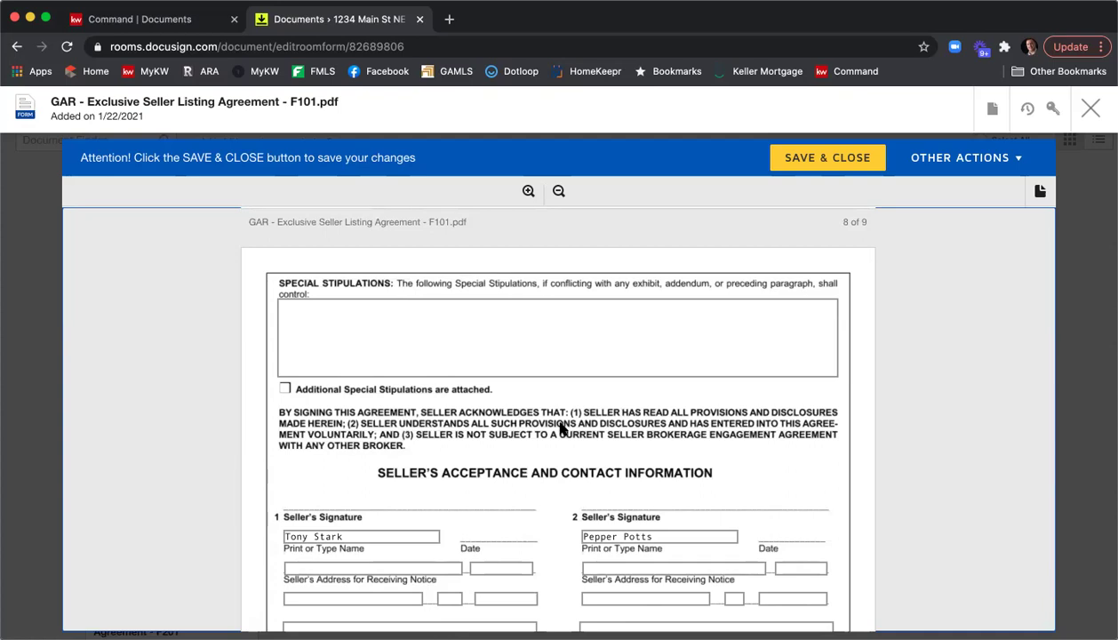
Enter stipulations 'You can type in your special stip here.' and 'Second stip.', leaving the attached box unchecked.
{"action": "left_click", "coordinate": [321, 316]}
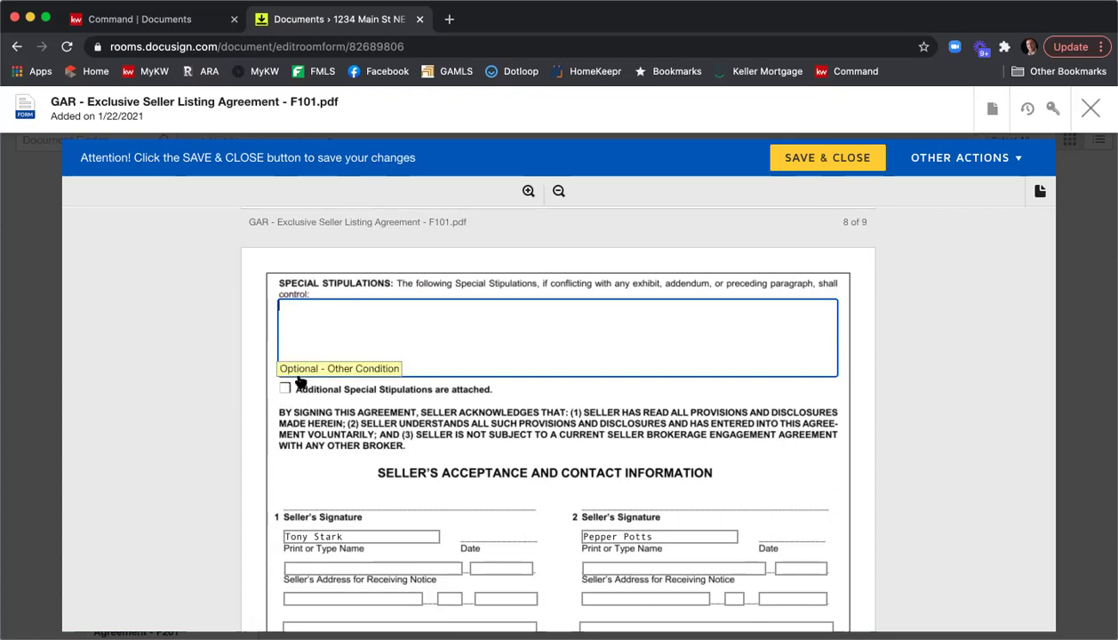
{"action": "left_click", "coordinate": [327, 328]}
{"action": "type", "text": "You can typ"}
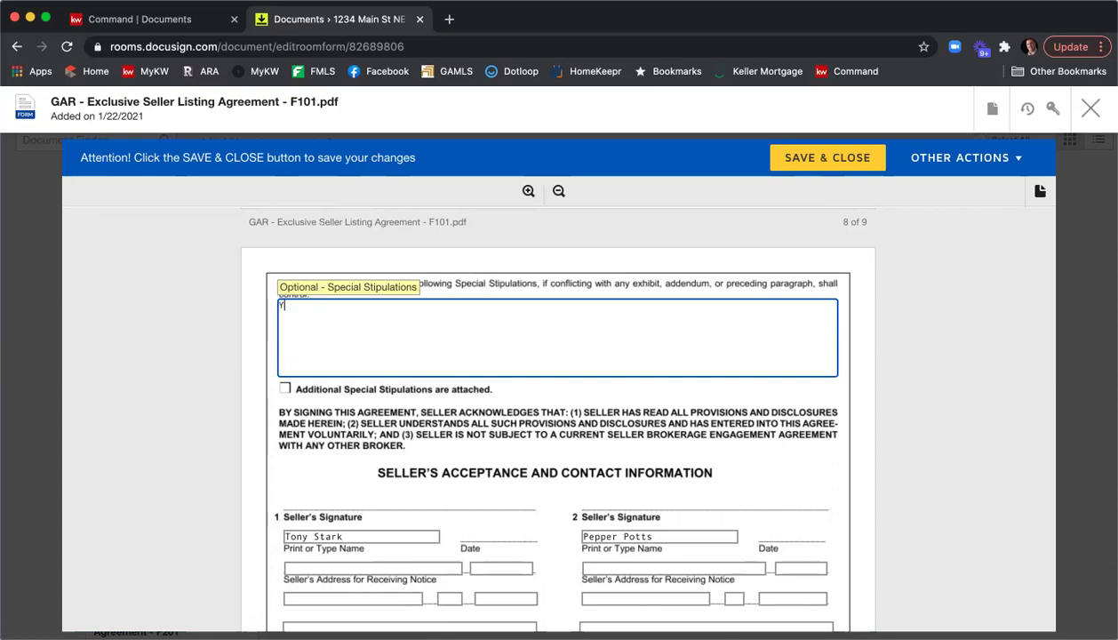
{"action": "type", "text": "our special stip here."}
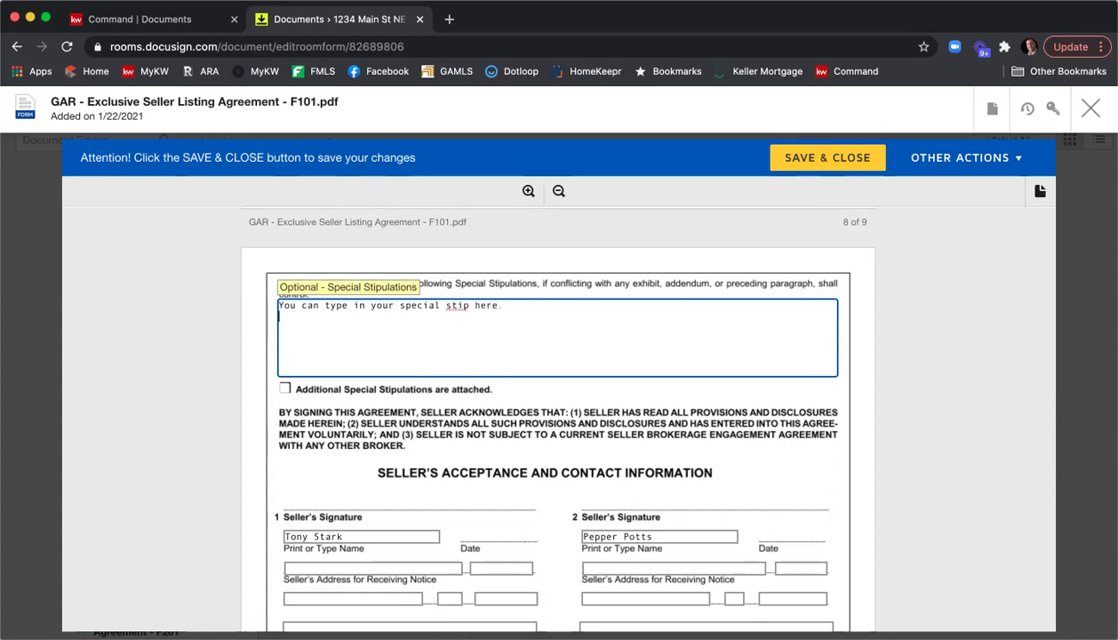
{"action": "key", "text": "Return"}
{"action": "type", "text": "Second stip."}
{"action": "left_click", "coordinate": [285, 389]}
{"action": "left_click", "coordinate": [284, 390]}
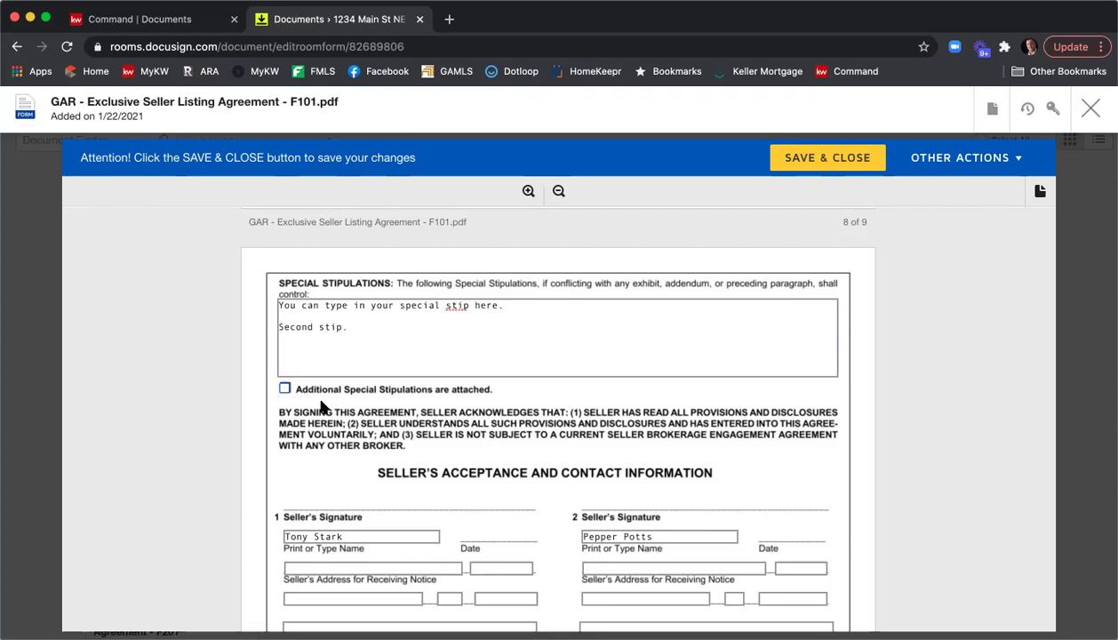
Enter broker MLS office code KWFA01, the firm's license number and the broker fax number.
{"action": "scroll", "coordinate": [551, 360], "scroll_direction": "down", "scroll_amount": 2}
{"action": "scroll", "coordinate": [555, 365], "scroll_direction": "down", "scroll_amount": 5}
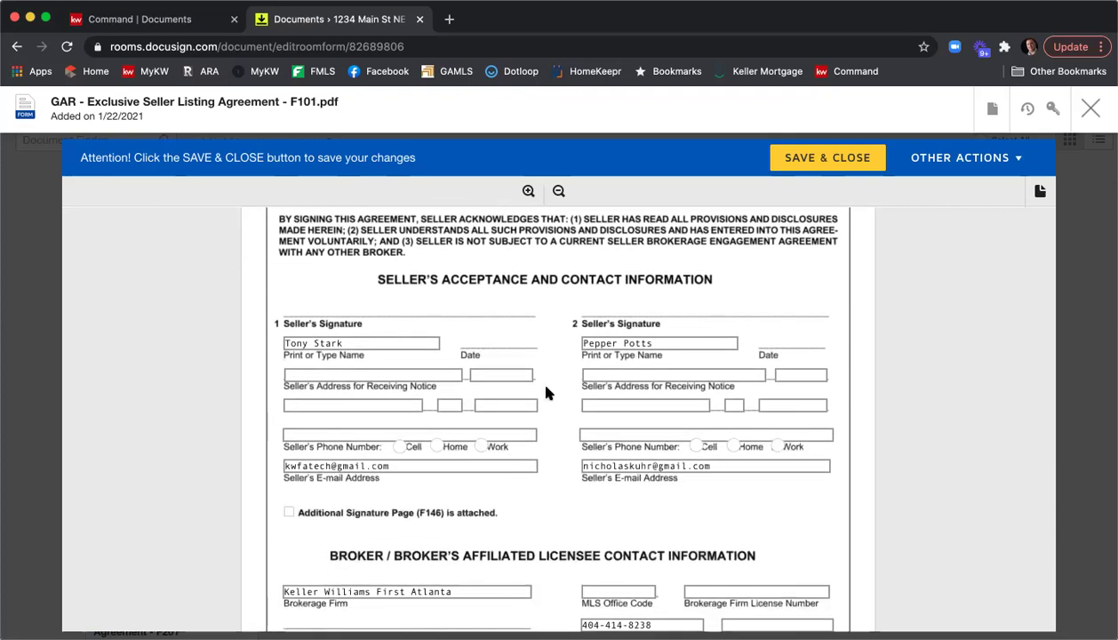
{"action": "scroll", "coordinate": [545, 373], "scroll_direction": "down", "scroll_amount": 8}
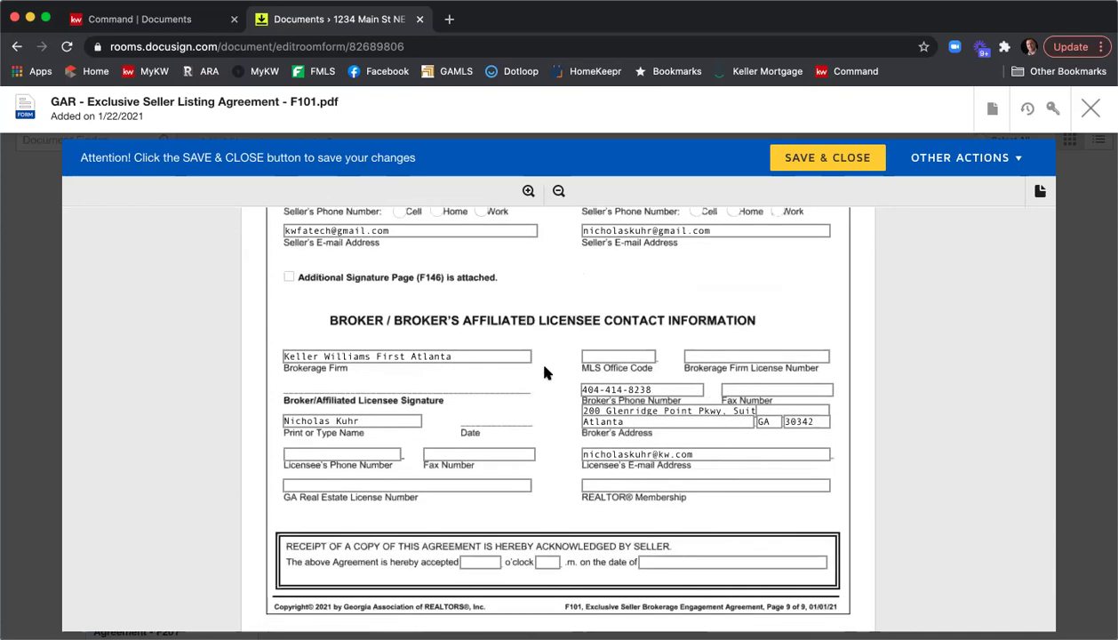
{"action": "left_click", "coordinate": [601, 354]}
{"action": "type", "text": "WKFA"}
{"action": "key", "text": "BackSpace"}
{"action": "key", "text": "BackSpace"}
{"action": "key", "text": "BackSpace"}
{"action": "key", "text": "BackSpace"}
{"action": "type", "text": "KWFA01"}
{"action": "key", "text": "Tab"}
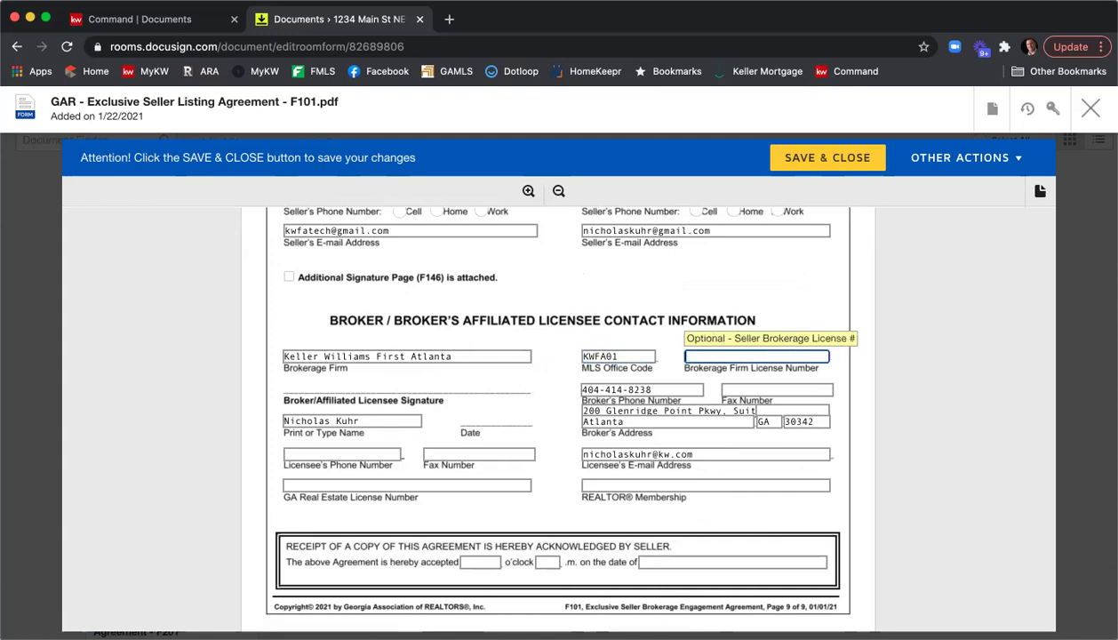
{"action": "type", "text": "H-33313"}
{"action": "left_click", "coordinate": [767, 388]}
Fill in the licensee's phone, fax and GA license number, with Atlanta as REALTOR membership.
{"action": "left_click", "coordinate": [337, 450]}
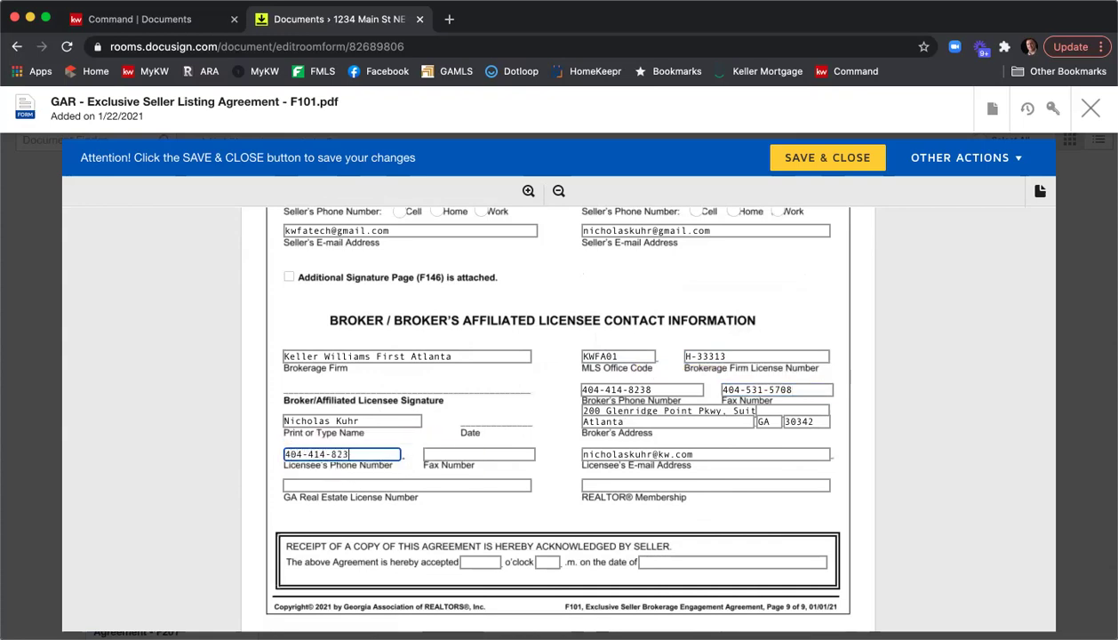
{"action": "key", "text": "Tab"}
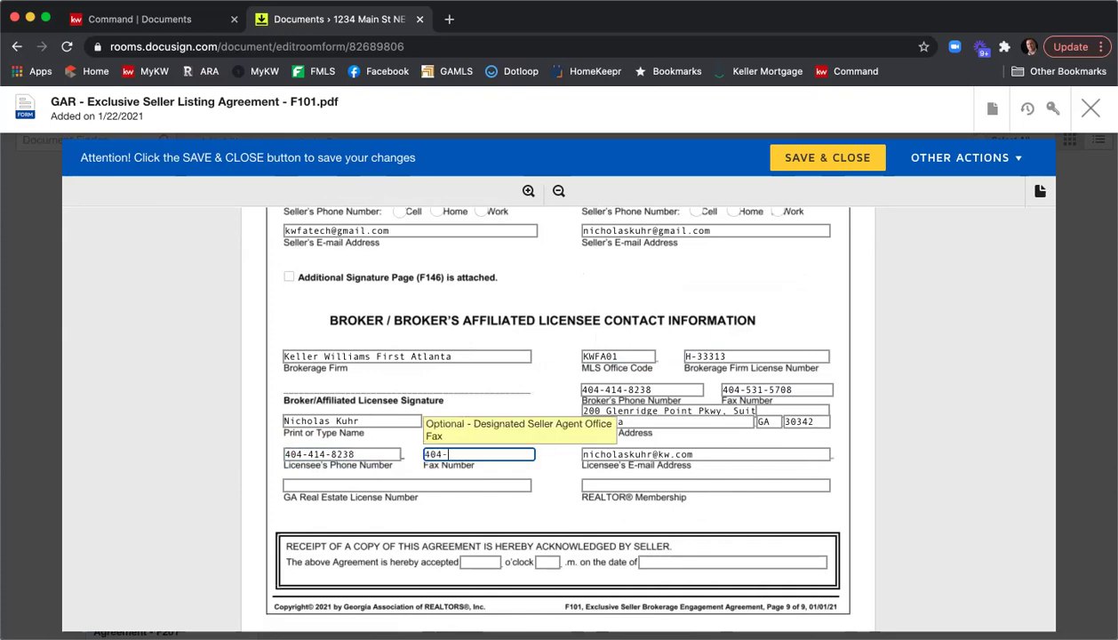
{"action": "left_click", "coordinate": [370, 484]}
{"action": "type", "text": "379844"}
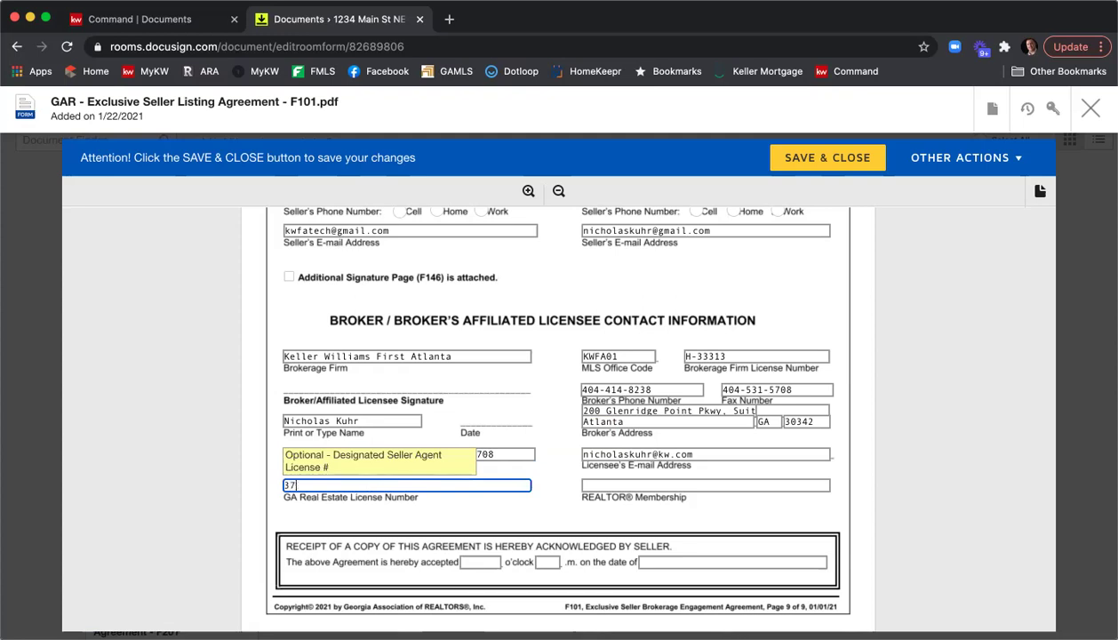
{"action": "left_click", "coordinate": [681, 488]}
{"action": "type", "text": "Atlanta"}
{"action": "left_click", "coordinate": [851, 504]}
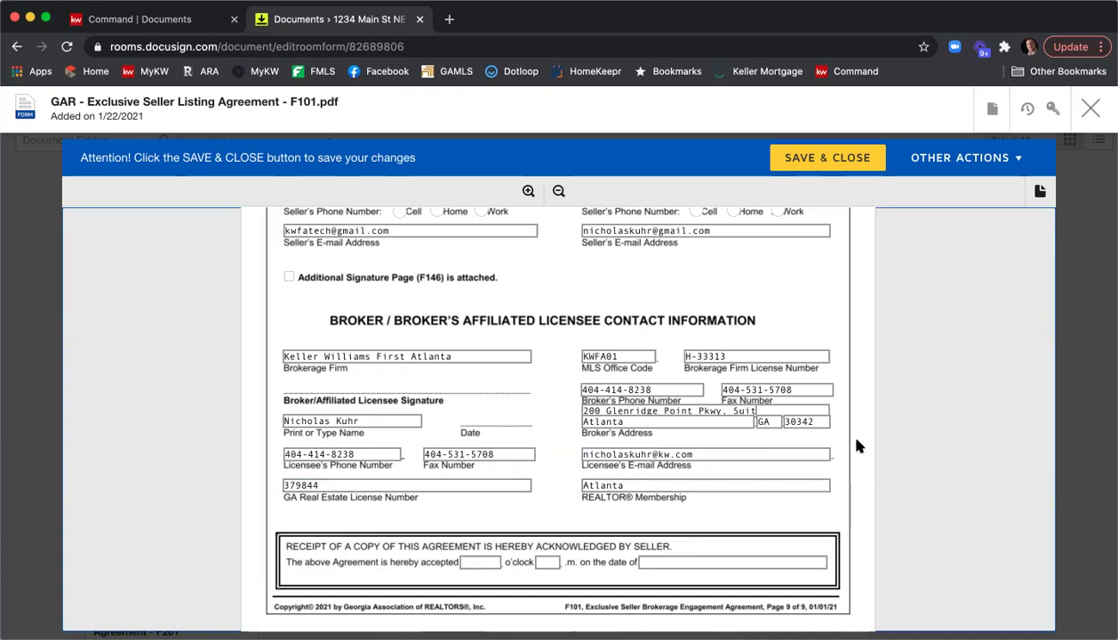
{"action": "scroll", "coordinate": [882, 442], "scroll_direction": "down", "scroll_amount": 3}
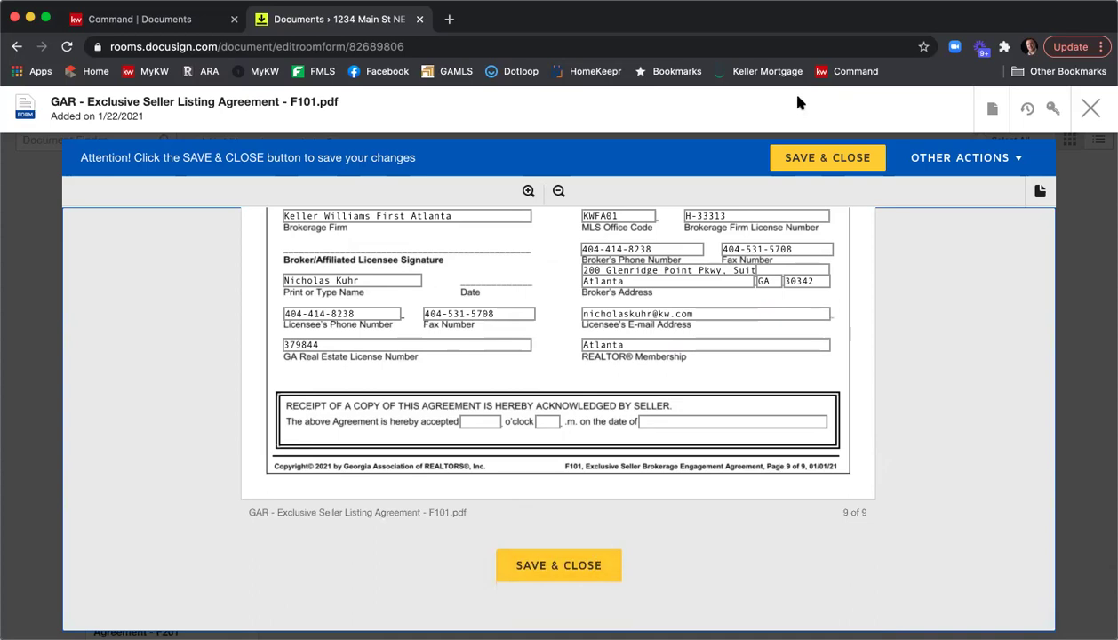
Save and close the completed F101 agreement, returning to the room's Documents tab.
{"action": "left_click", "coordinate": [828, 159]}
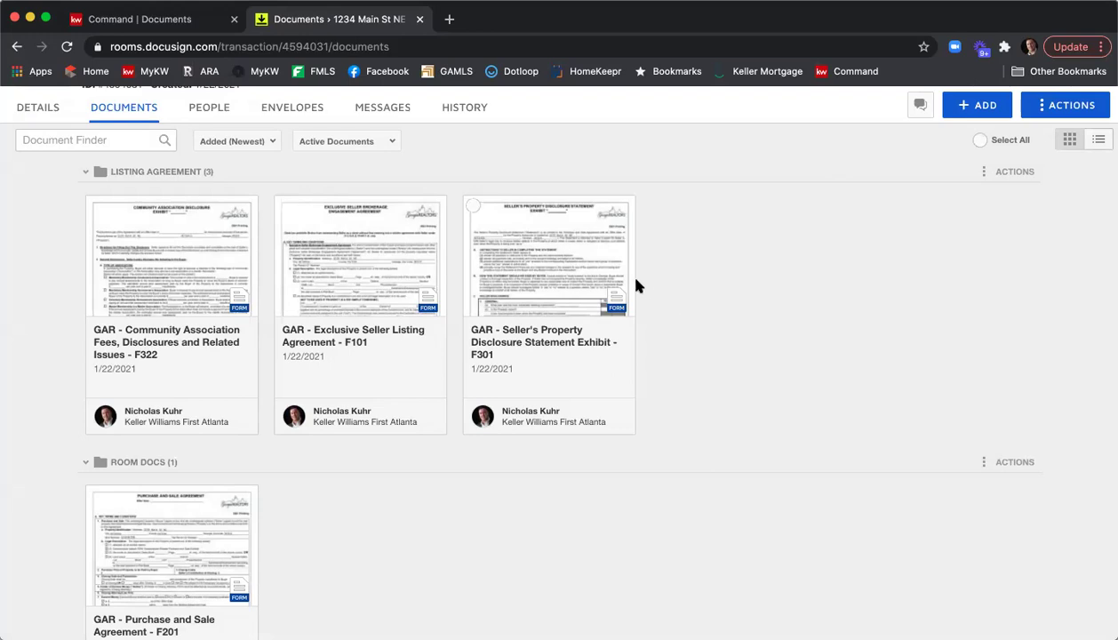
Open the GAR F301 Seller's Property Disclosure Statement, prefilled for 1234 Main St NE, and scroll through it.
{"action": "left_click", "coordinate": [548, 271]}
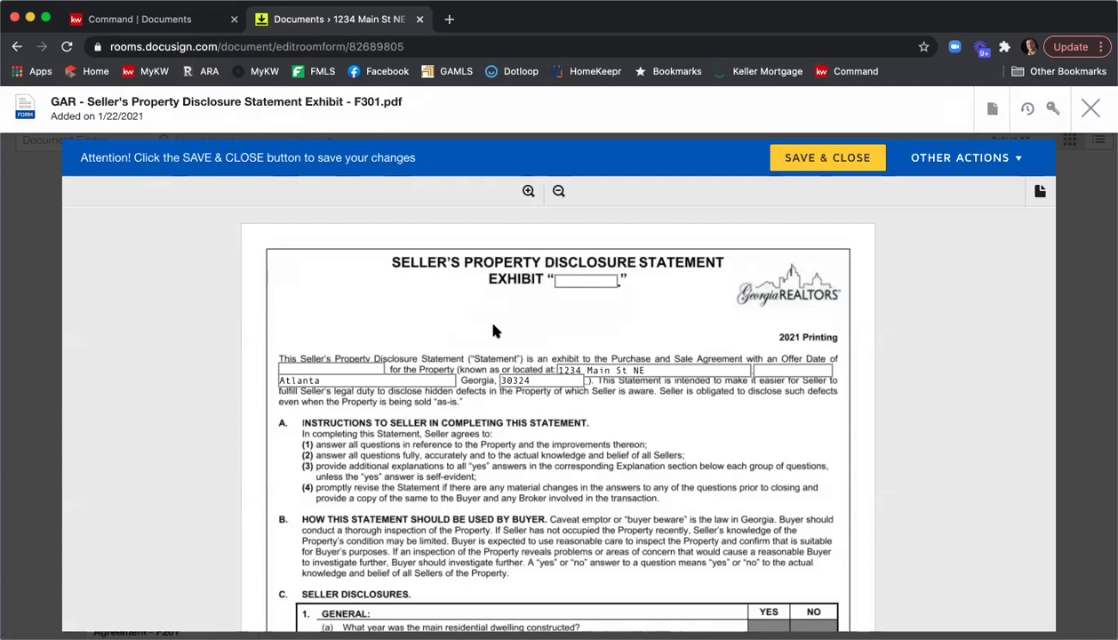
{"action": "scroll", "coordinate": [493, 326], "scroll_direction": "down", "scroll_amount": 1}
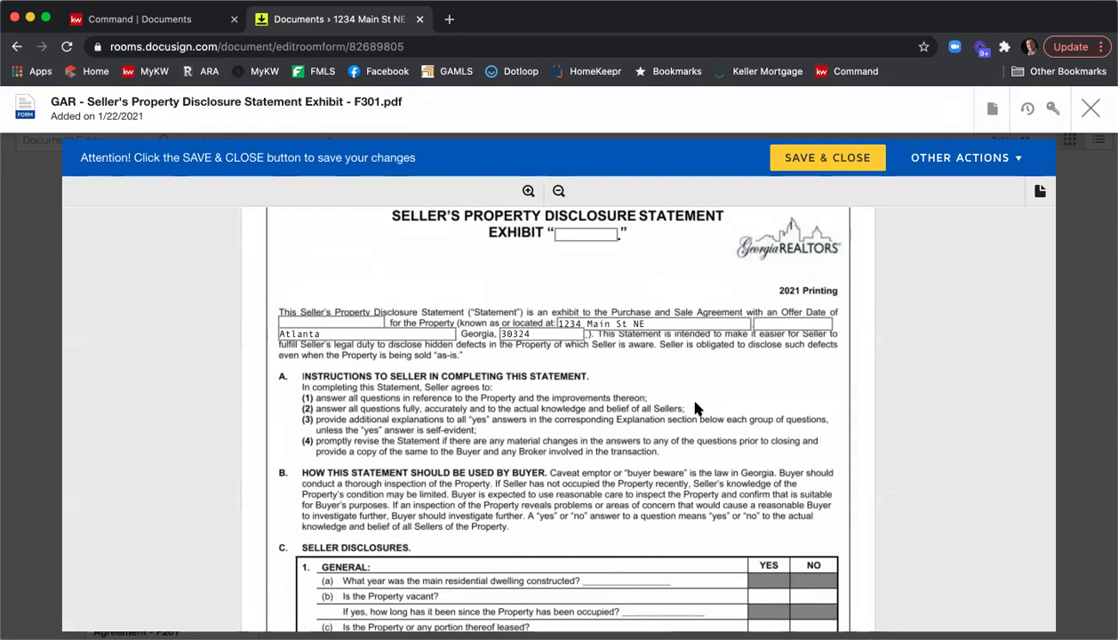
{"action": "scroll", "coordinate": [697, 401], "scroll_direction": "down", "scroll_amount": 5}
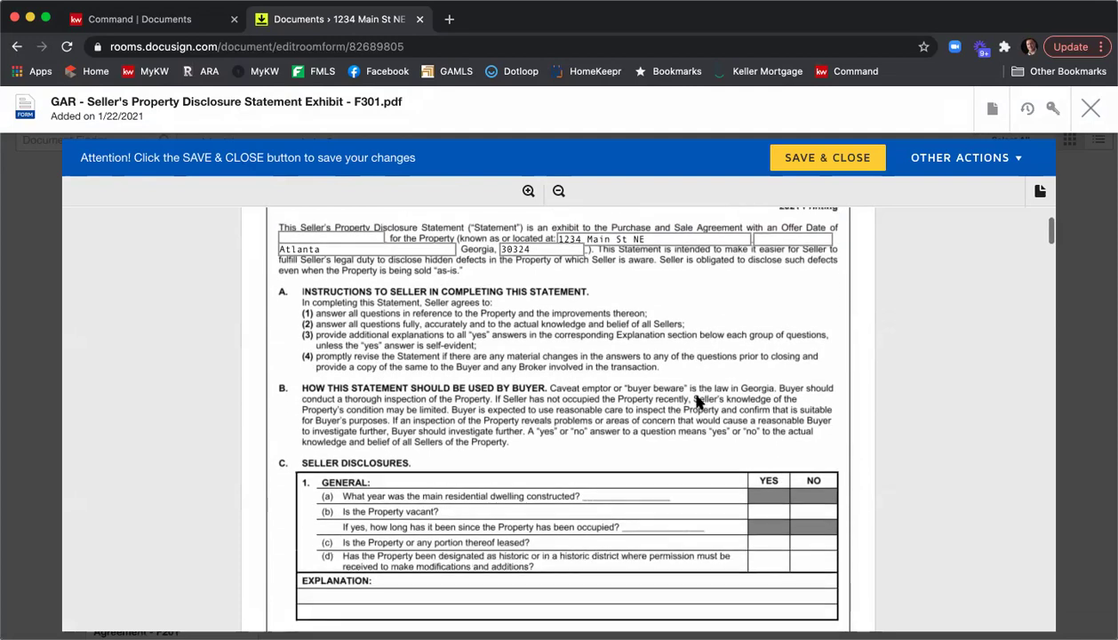
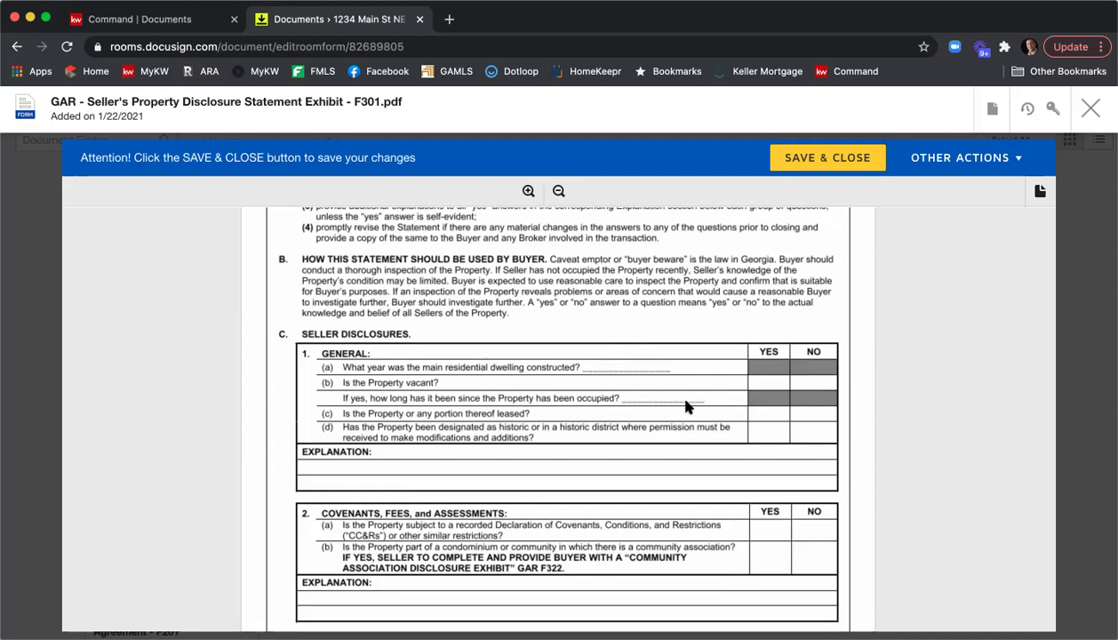
Review the F301 Seller's Property Disclosure form down to its signature page, then save and close it.
{"action": "scroll", "coordinate": [667, 394], "scroll_direction": "down", "scroll_amount": 10}
{"action": "scroll", "coordinate": [667, 398], "scroll_direction": "down", "scroll_amount": 10}
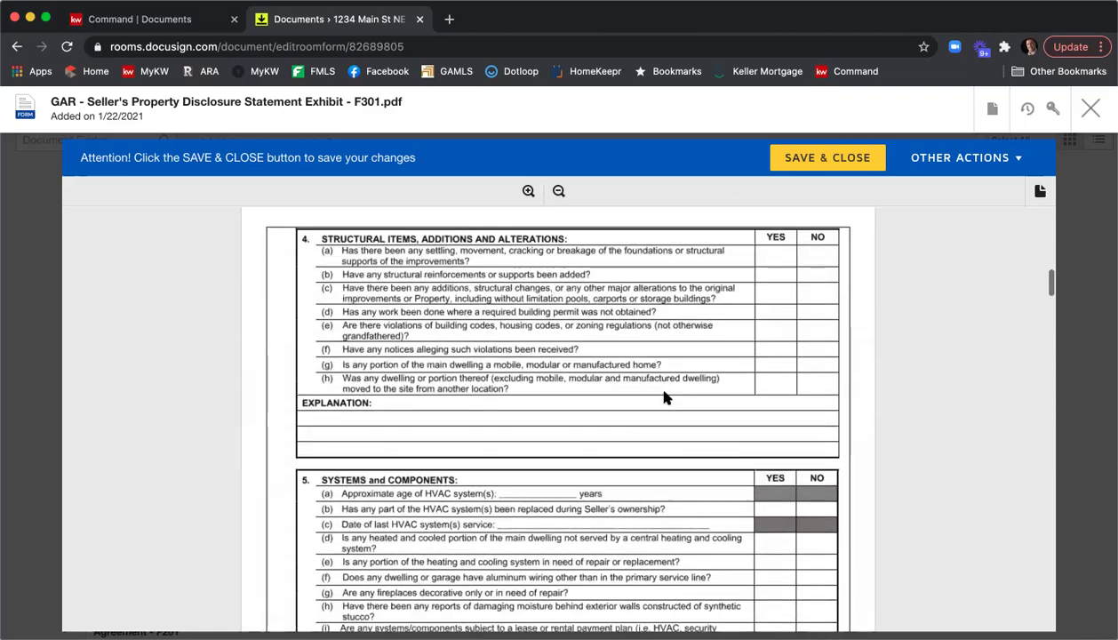
{"action": "scroll", "coordinate": [666, 397], "scroll_direction": "down", "scroll_amount": 15}
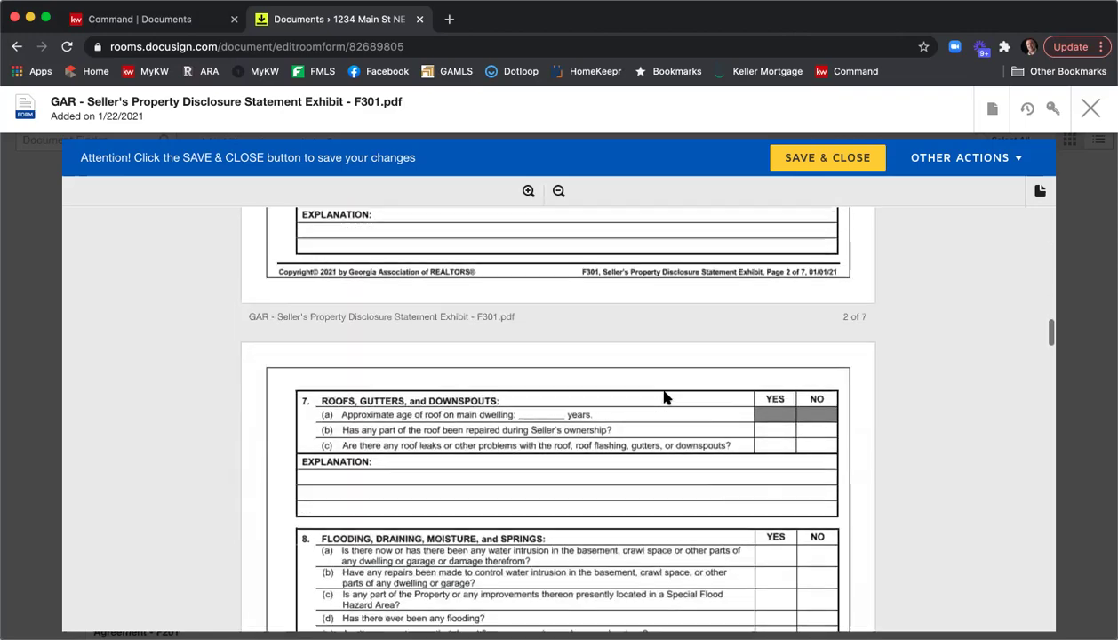
{"action": "scroll", "coordinate": [667, 397], "scroll_direction": "down", "scroll_amount": 15}
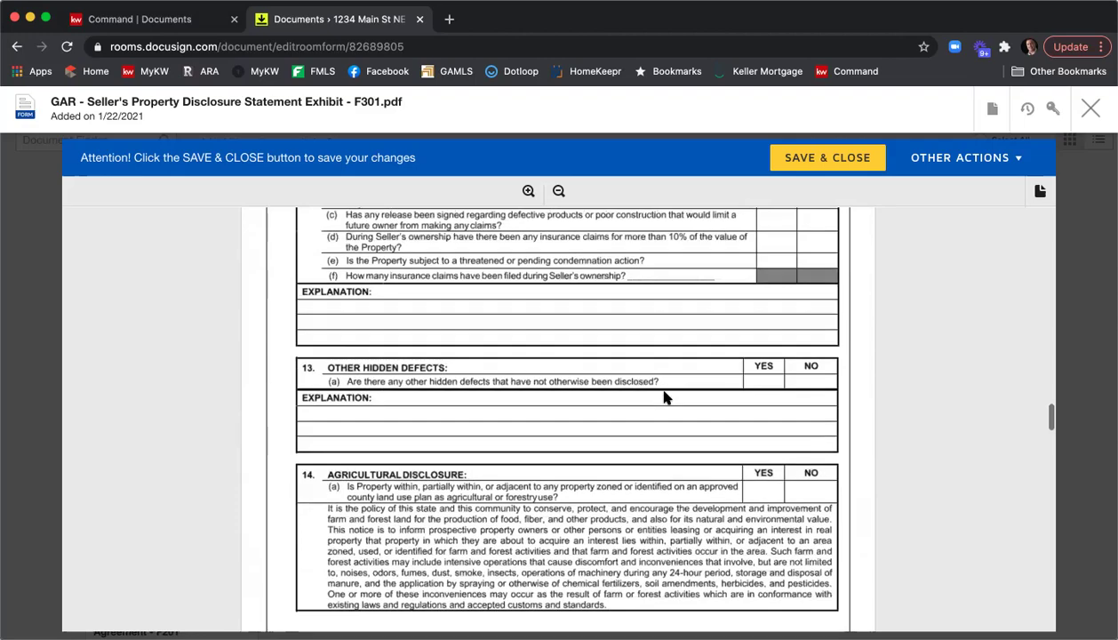
{"action": "scroll", "coordinate": [666, 395], "scroll_direction": "down", "scroll_amount": 15}
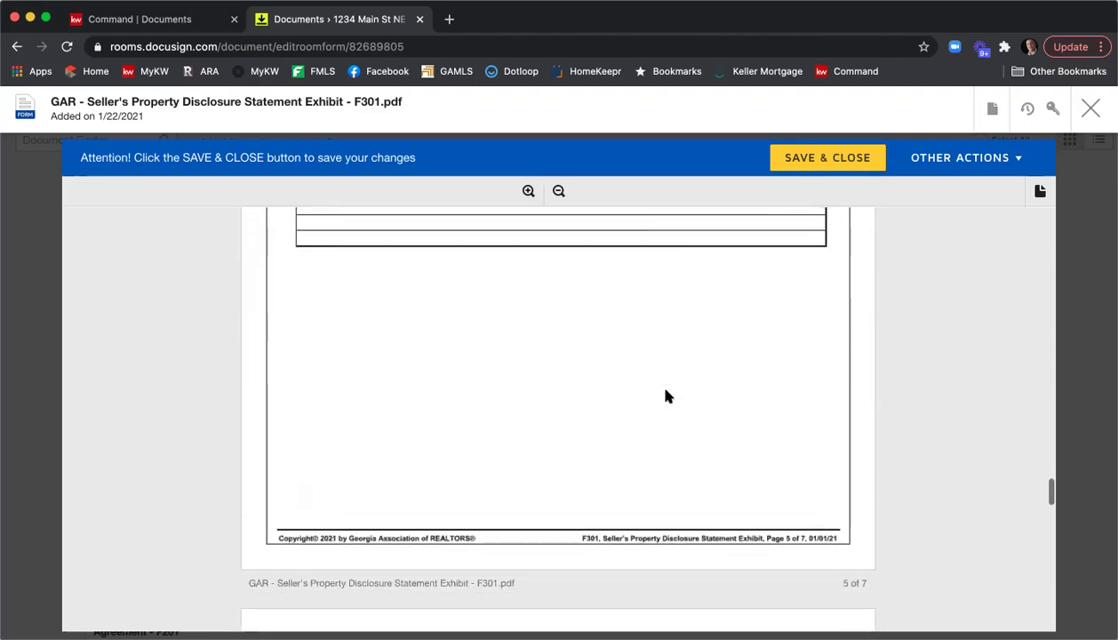
{"action": "scroll", "coordinate": [666, 396], "scroll_direction": "down", "scroll_amount": 10}
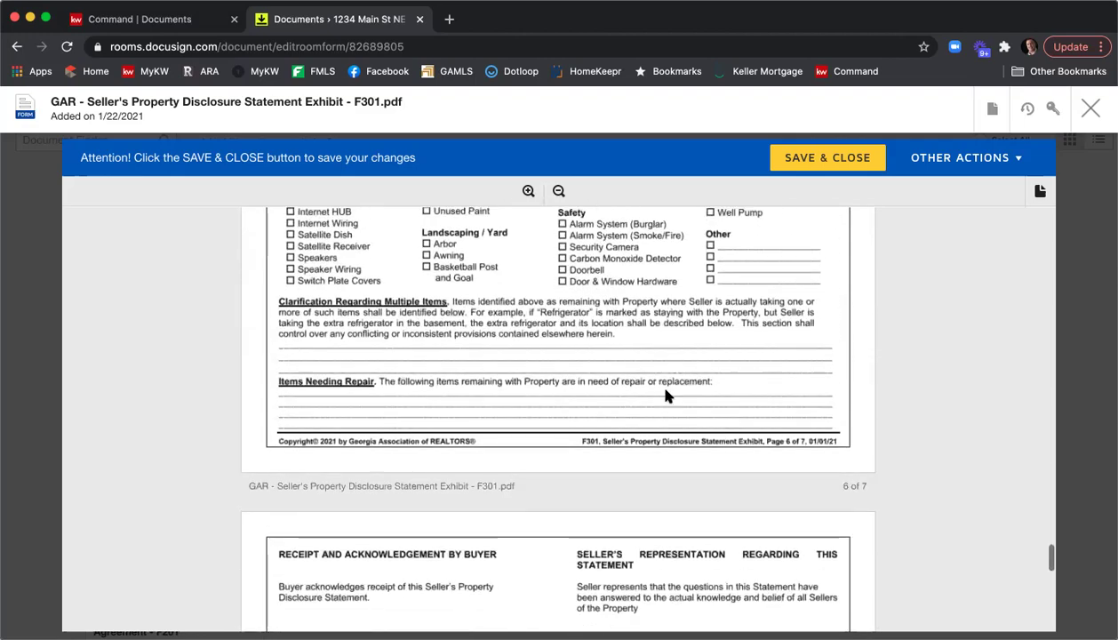
{"action": "scroll", "coordinate": [613, 395], "scroll_direction": "down", "scroll_amount": 3}
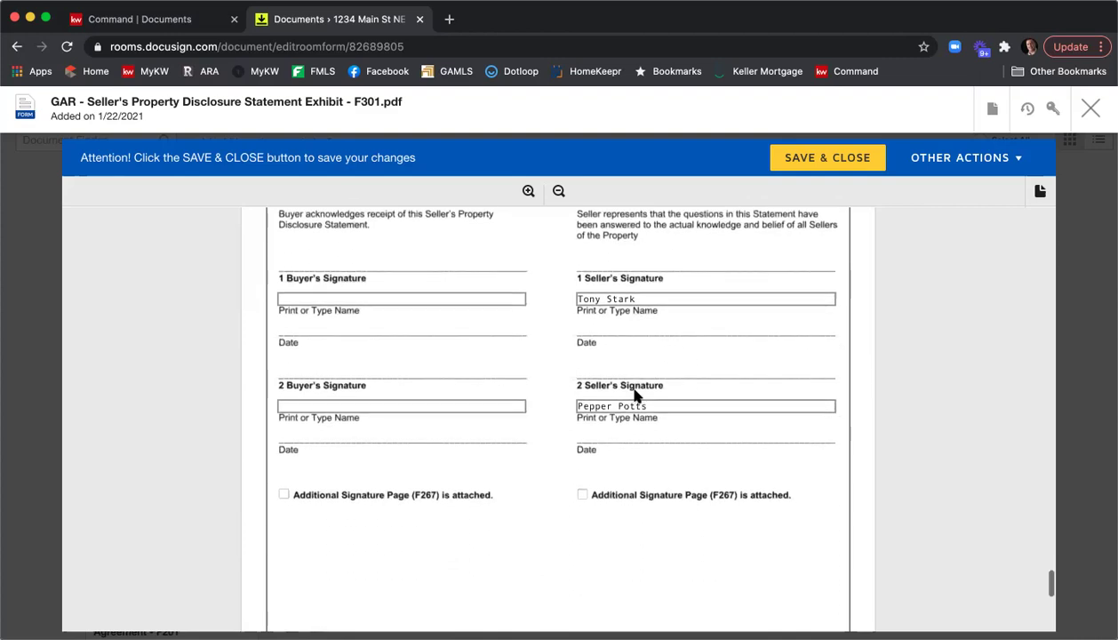
{"action": "left_click", "coordinate": [826, 163]}
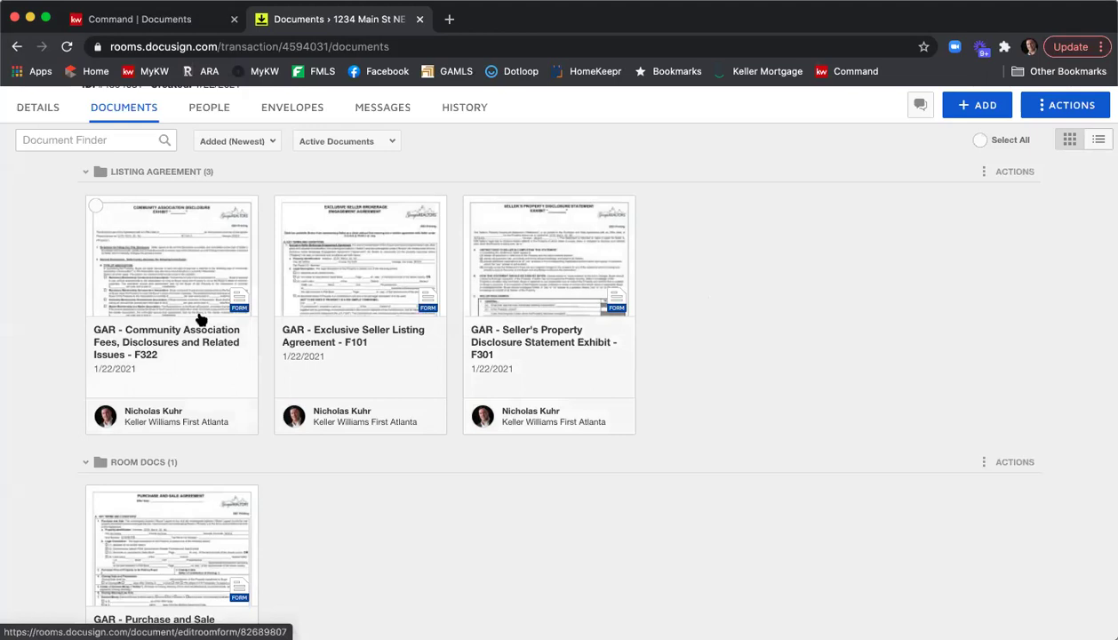
{"action": "left_click", "coordinate": [191, 257]}
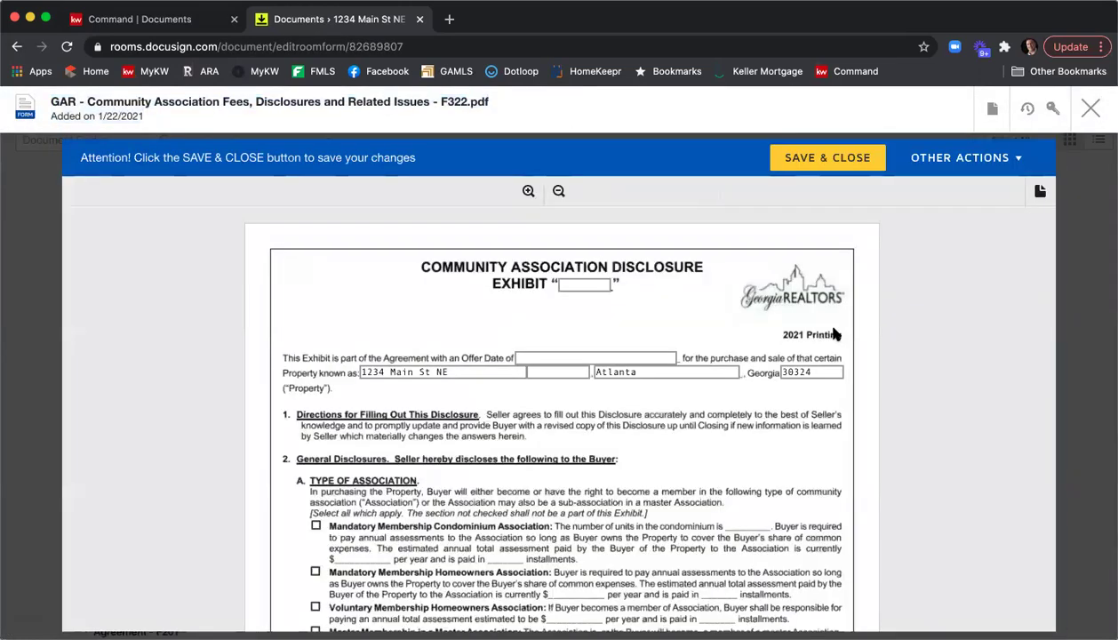
Scroll through all three pages of the blank F322 Community Association Fees form.
{"action": "scroll", "coordinate": [857, 307], "scroll_direction": "down", "scroll_amount": 2}
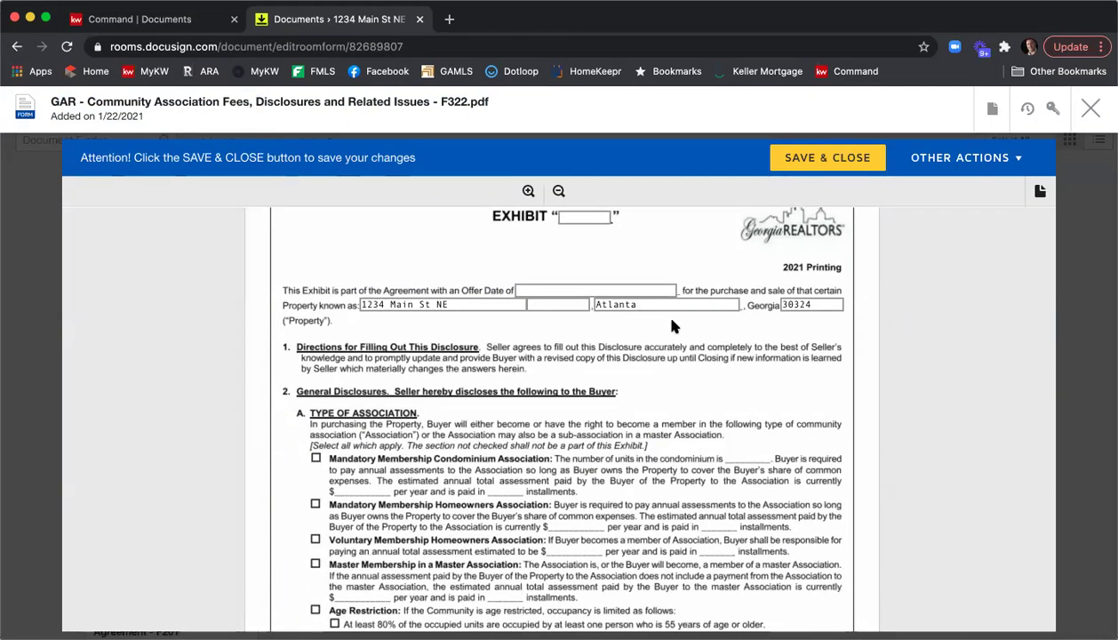
{"action": "scroll", "coordinate": [672, 326], "scroll_direction": "down", "scroll_amount": 3}
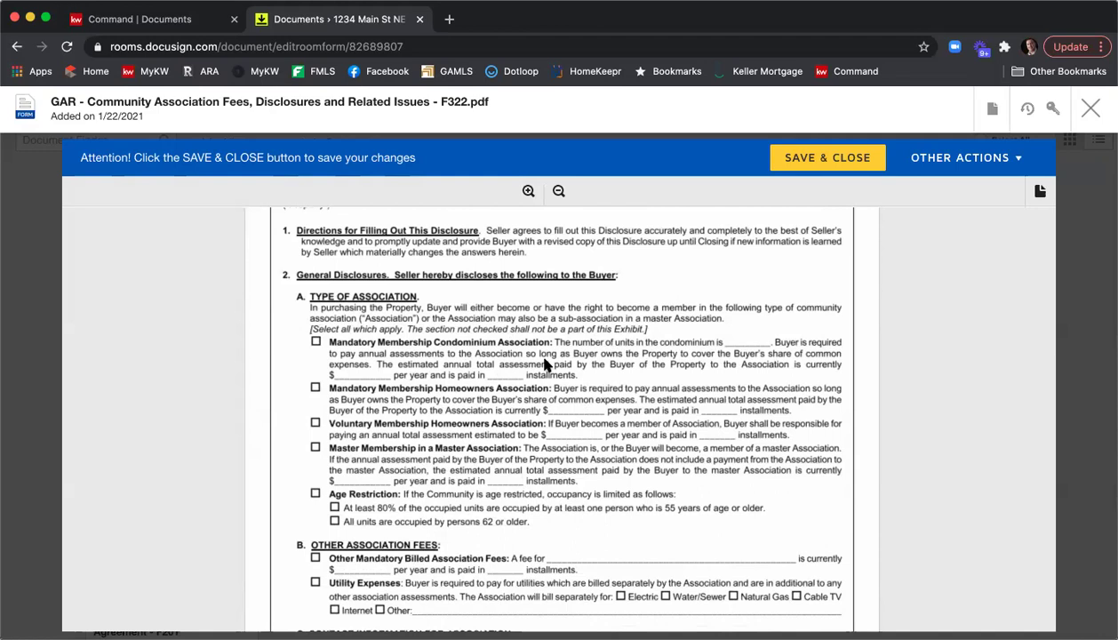
{"action": "scroll", "coordinate": [555, 363], "scroll_direction": "down", "scroll_amount": 3}
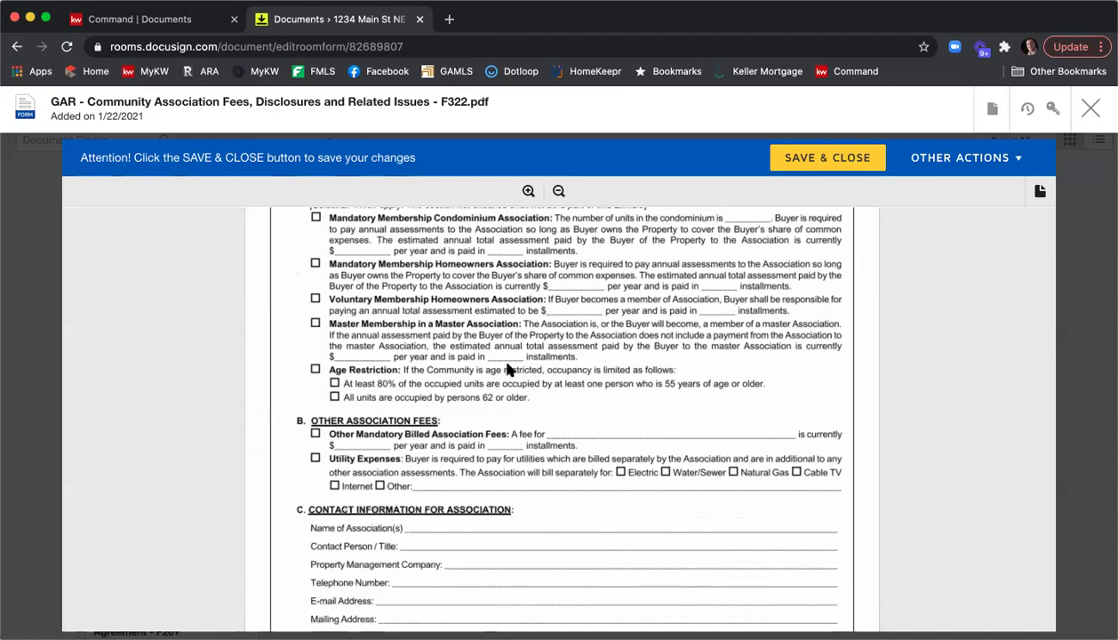
{"action": "scroll", "coordinate": [499, 360], "scroll_direction": "down", "scroll_amount": 7}
{"action": "scroll", "coordinate": [512, 366], "scroll_direction": "down", "scroll_amount": 10}
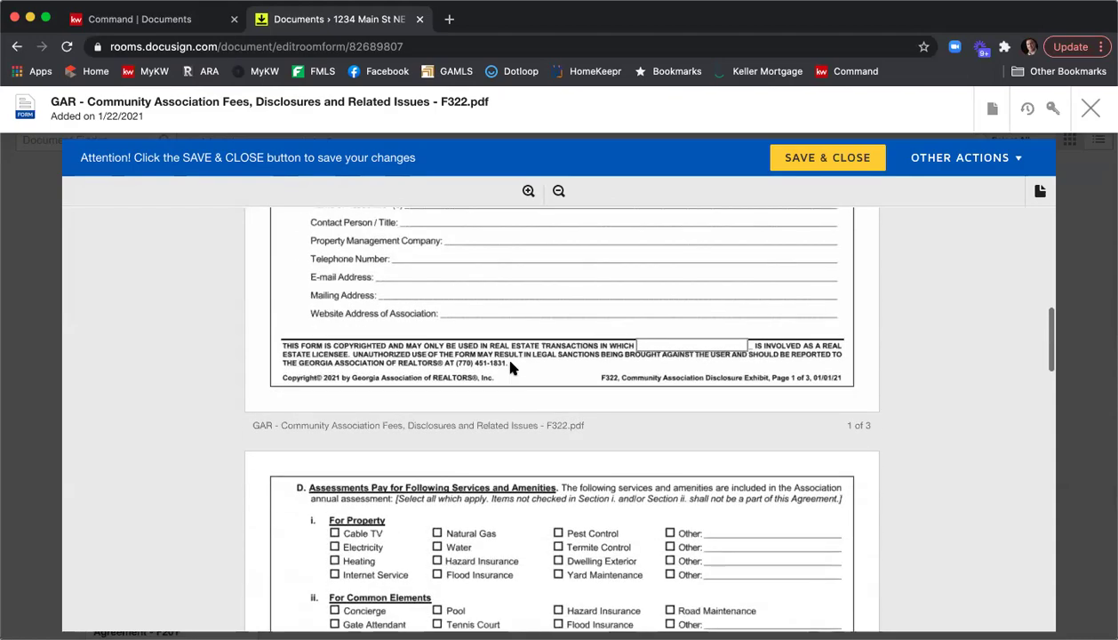
{"action": "scroll", "coordinate": [512, 366], "scroll_direction": "down", "scroll_amount": 18}
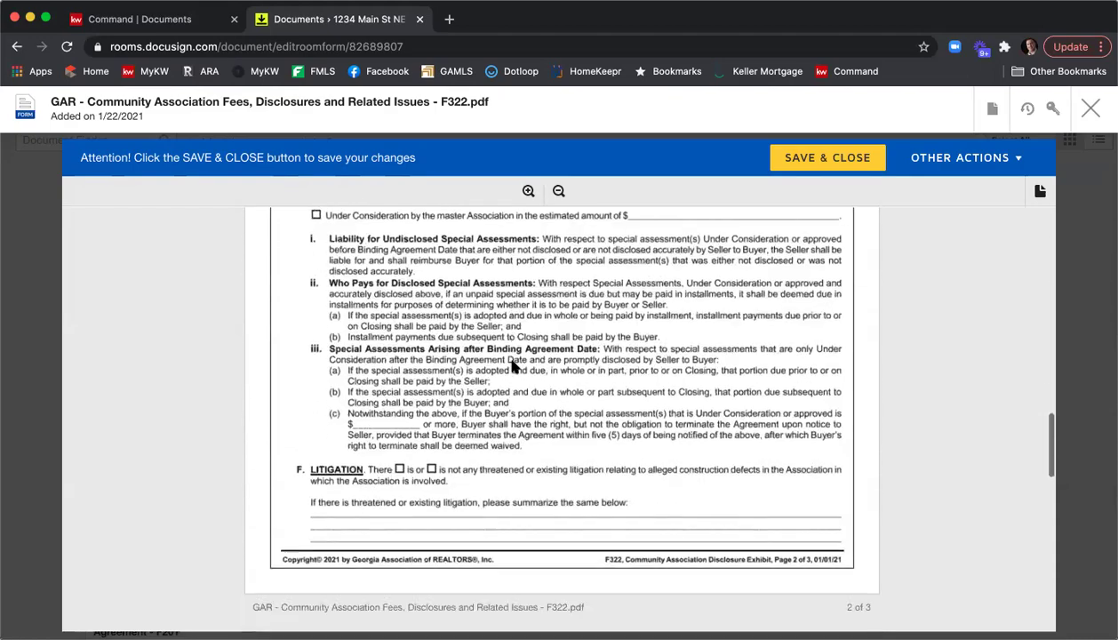
{"action": "scroll", "coordinate": [512, 366], "scroll_direction": "down", "scroll_amount": 7}
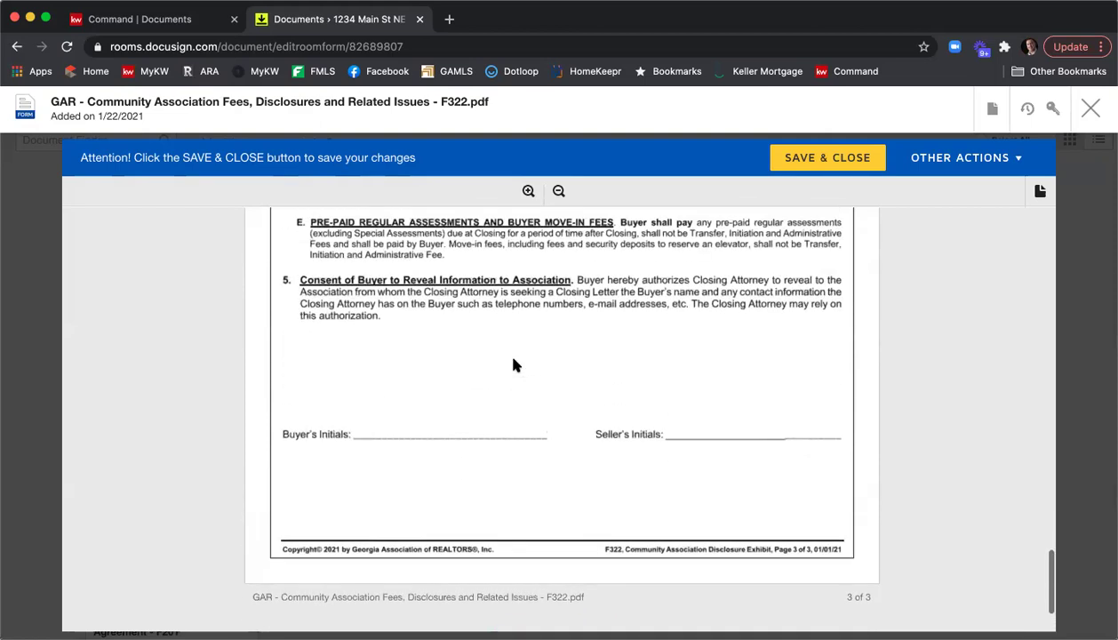
{"action": "scroll", "coordinate": [514, 366], "scroll_direction": "down", "scroll_amount": 2}
Save and close the F322 form and locate the Purchase and Sale Agreement in Documents.
{"action": "left_click", "coordinate": [589, 546]}
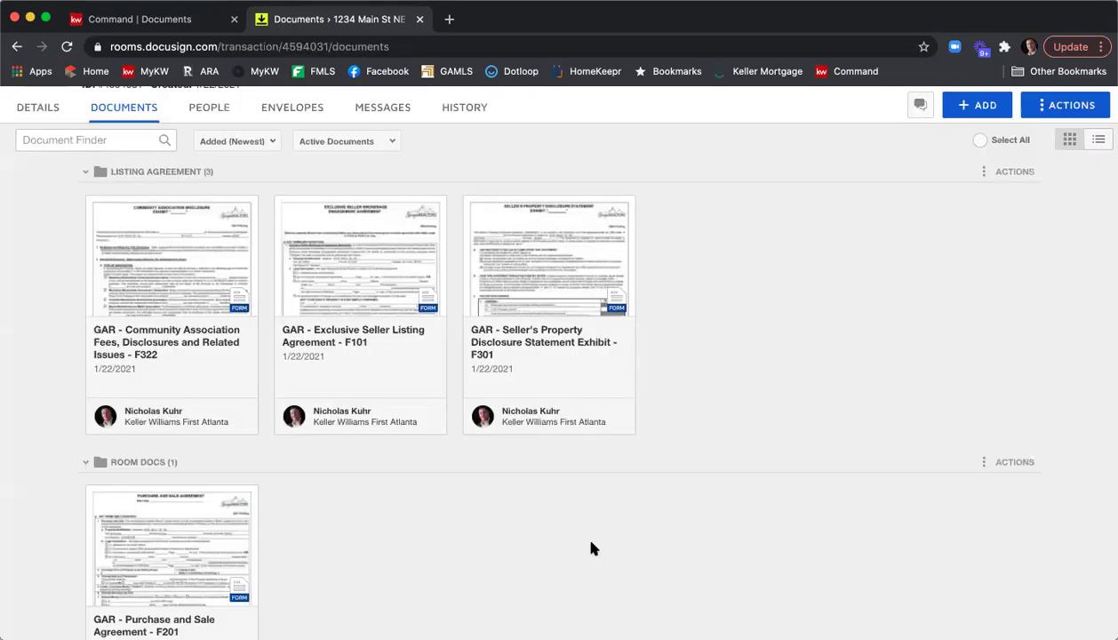
{"action": "scroll", "coordinate": [558, 512], "scroll_direction": "down", "scroll_amount": 3}
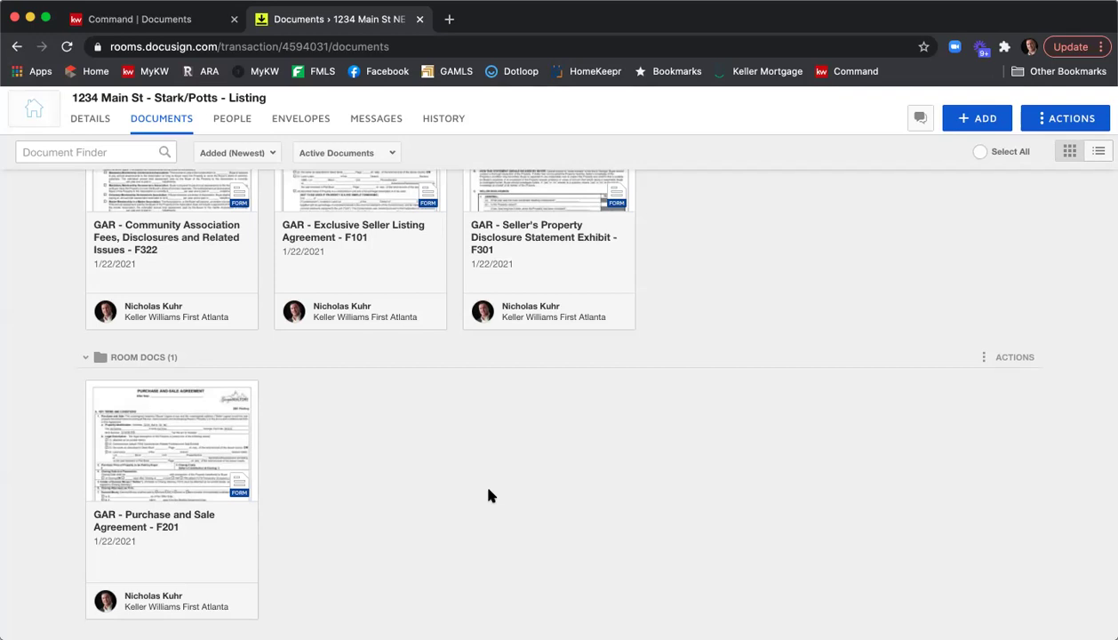
{"action": "scroll", "coordinate": [356, 498], "scroll_direction": "up", "scroll_amount": 1}
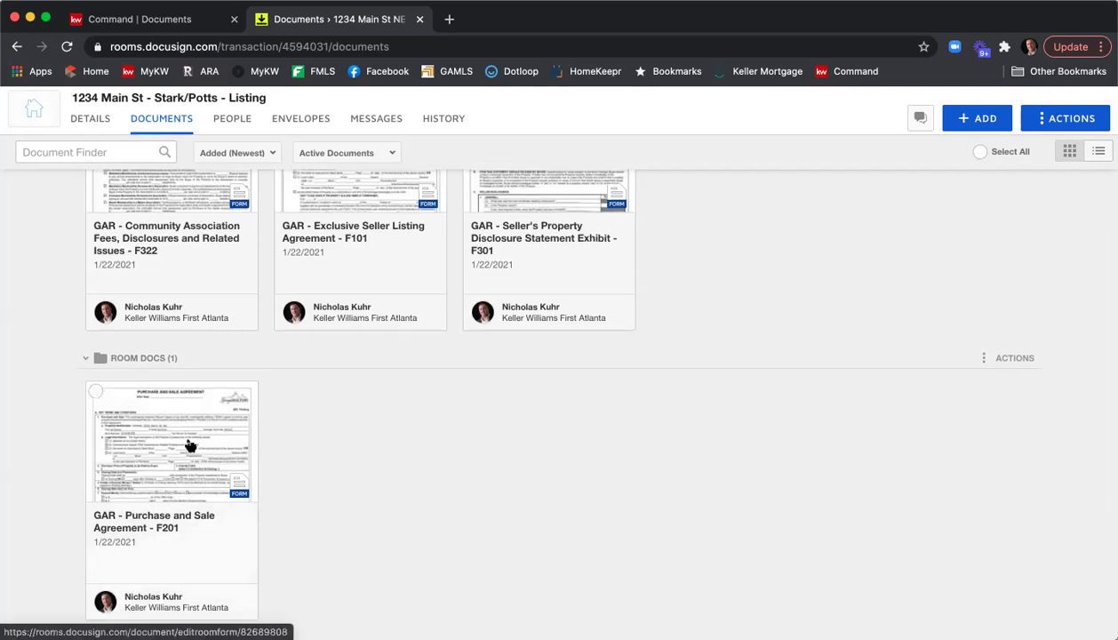
{"action": "left_click", "coordinate": [190, 447]}
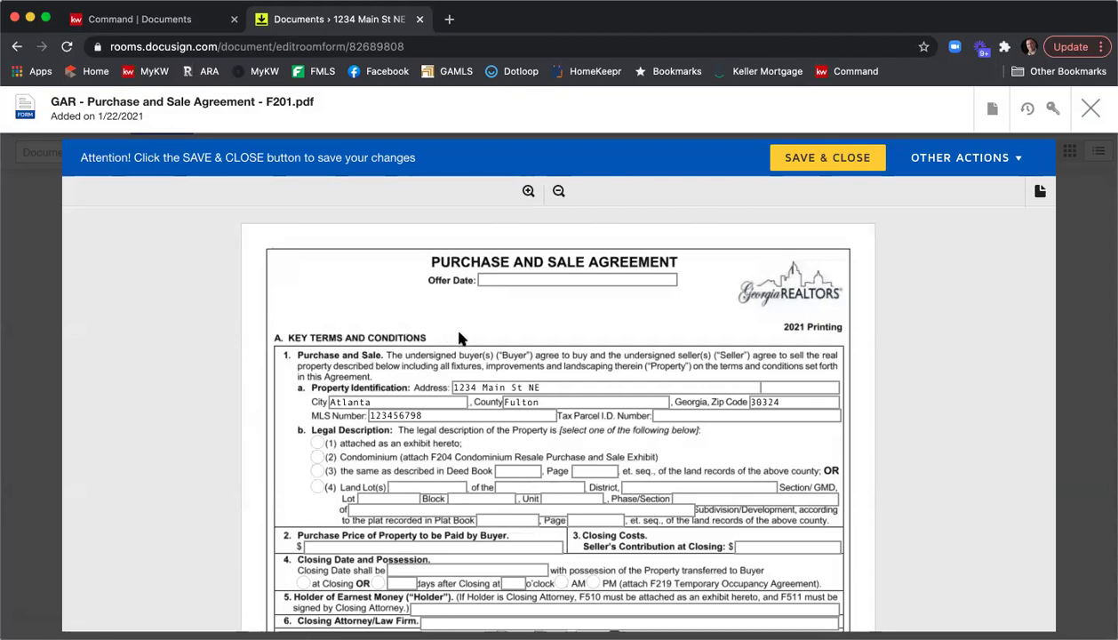
{"action": "scroll", "coordinate": [400, 269], "scroll_direction": "down", "scroll_amount": 1}
{"action": "left_click", "coordinate": [544, 247]}
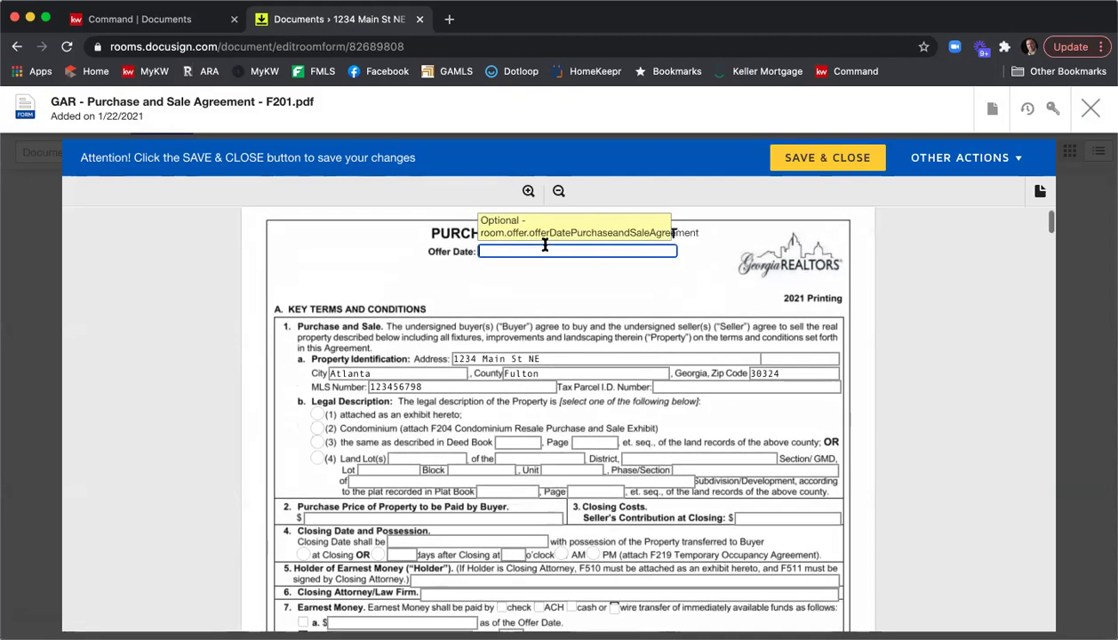
{"action": "type", "text": "1"}
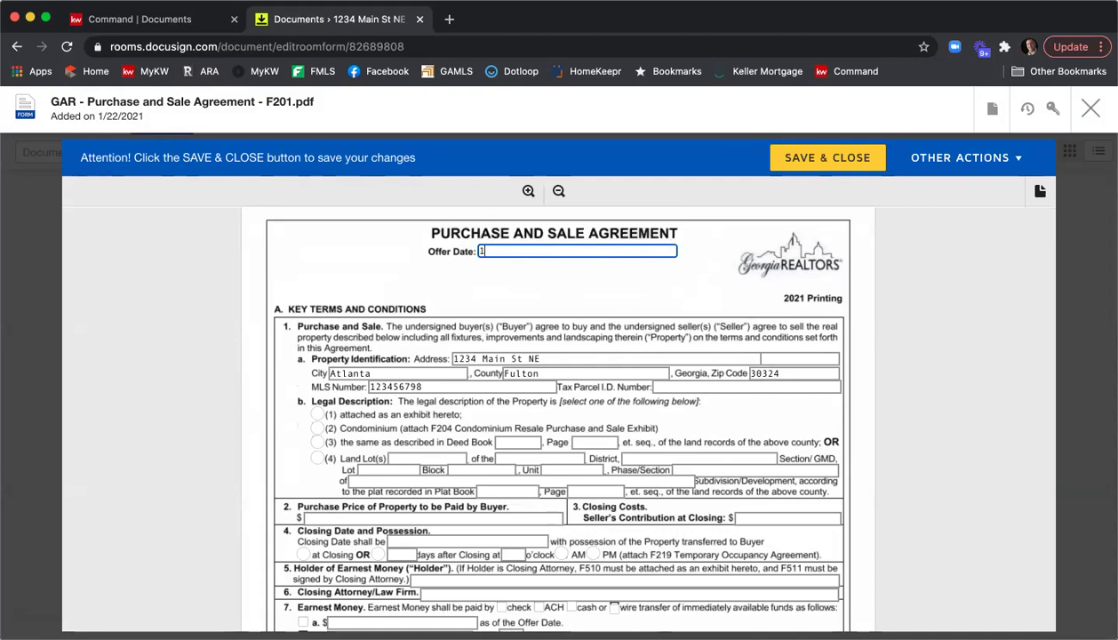
{"action": "type", "text": "/22/2021"}
{"action": "scroll", "coordinate": [320, 267], "scroll_direction": "down", "scroll_amount": 2}
{"action": "scroll", "coordinate": [320, 274], "scroll_direction": "down", "scroll_amount": 2}
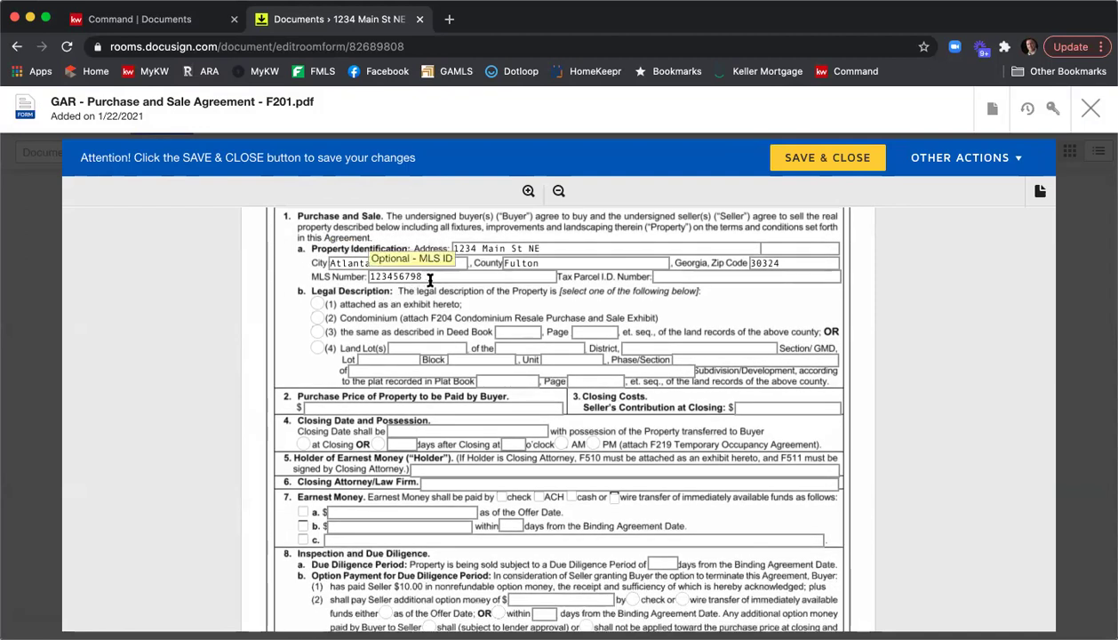
{"action": "left_click", "coordinate": [687, 280]}
{"action": "type", "text": "13"}
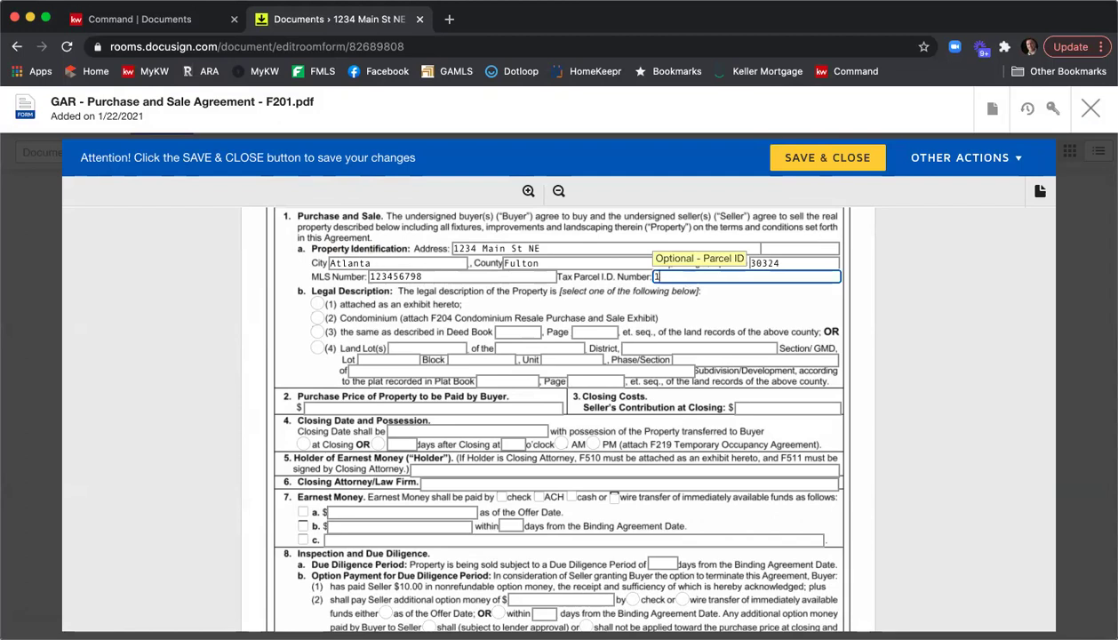
{"action": "key", "text": "BackSpace"}
{"action": "key", "text": "BackSpace"}
{"action": "type", "text": "123456987456"}
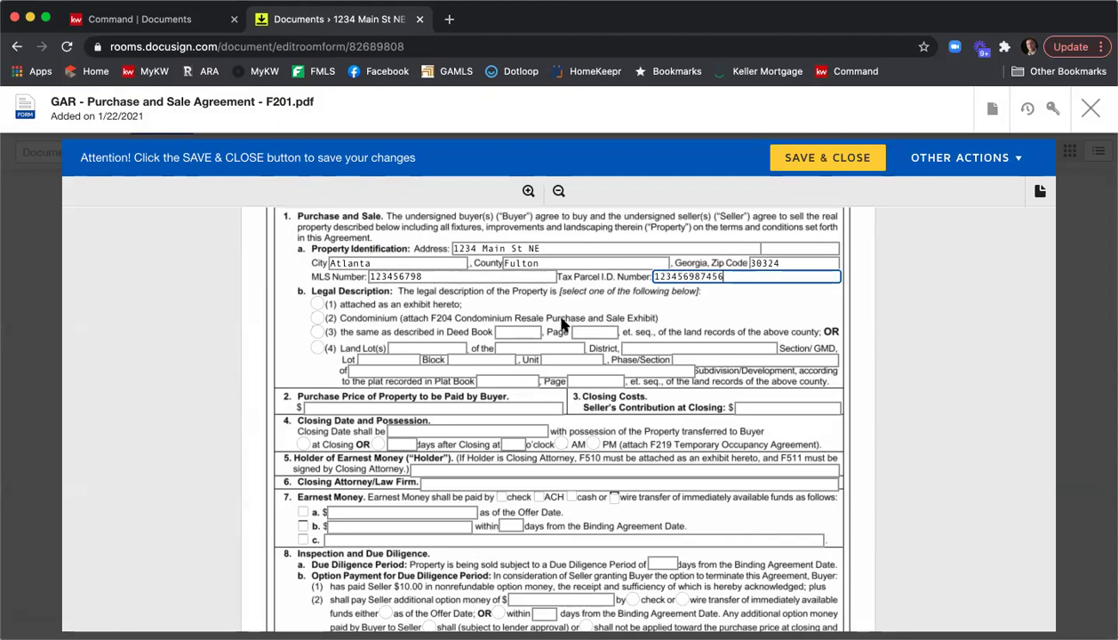
Set legal description as exhibit, price 405000, seller contribution 5000, possession at closing, closing 2/23/2021.
{"action": "left_click", "coordinate": [317, 303]}
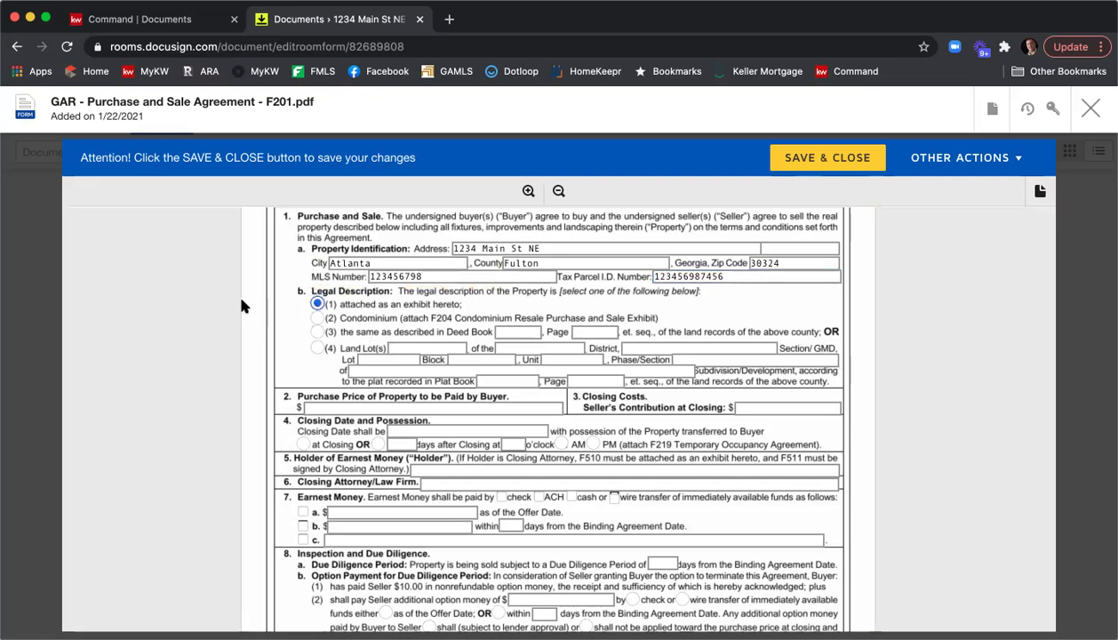
{"action": "scroll", "coordinate": [241, 305], "scroll_direction": "down", "scroll_amount": 2}
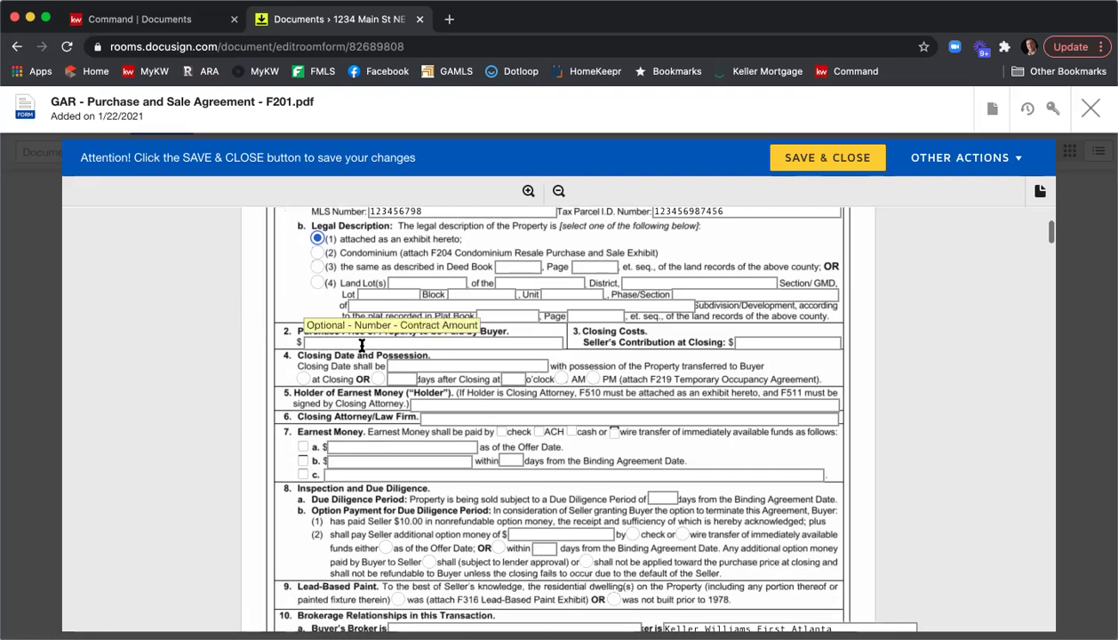
{"action": "left_click", "coordinate": [374, 343]}
{"action": "type", "text": "405000"}
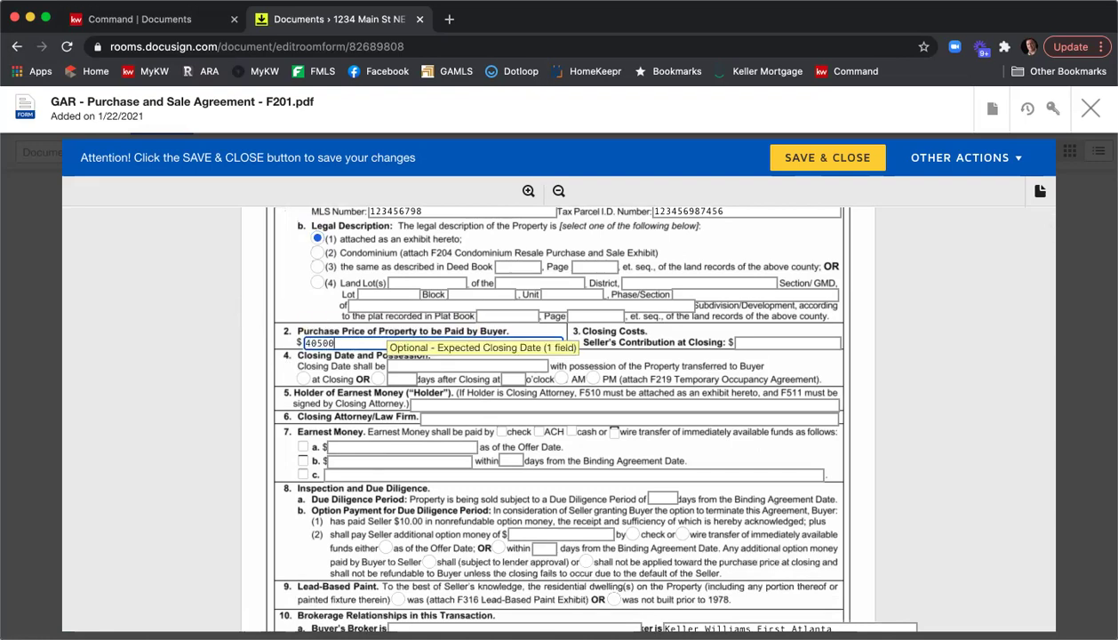
{"action": "left_click", "coordinate": [790, 341]}
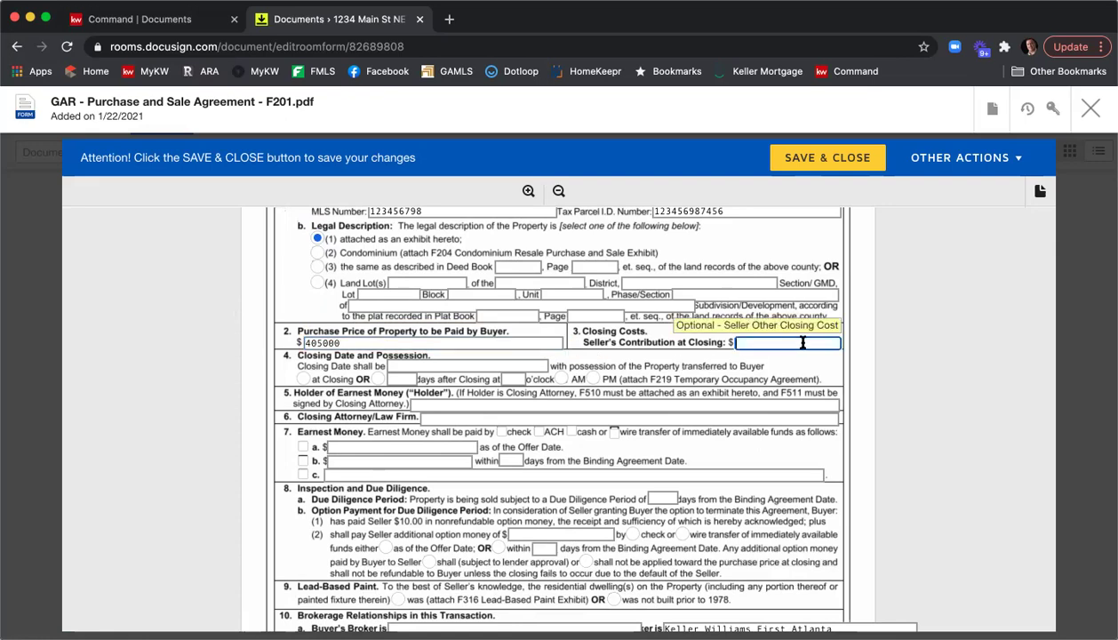
{"action": "type", "text": "5000"}
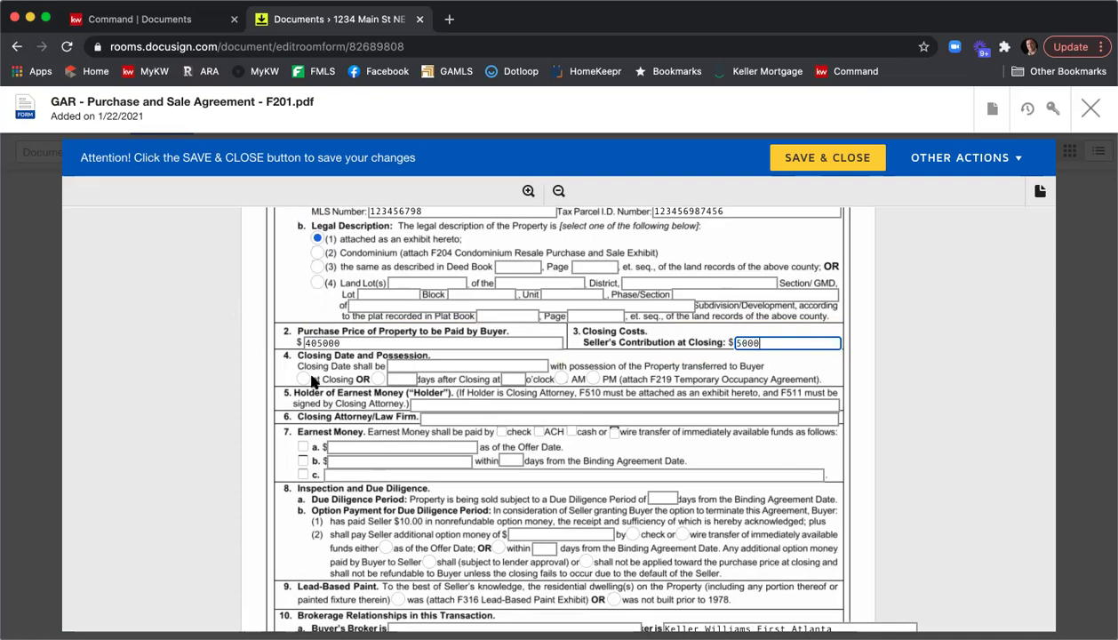
{"action": "left_click", "coordinate": [304, 379]}
{"action": "left_click", "coordinate": [407, 366]}
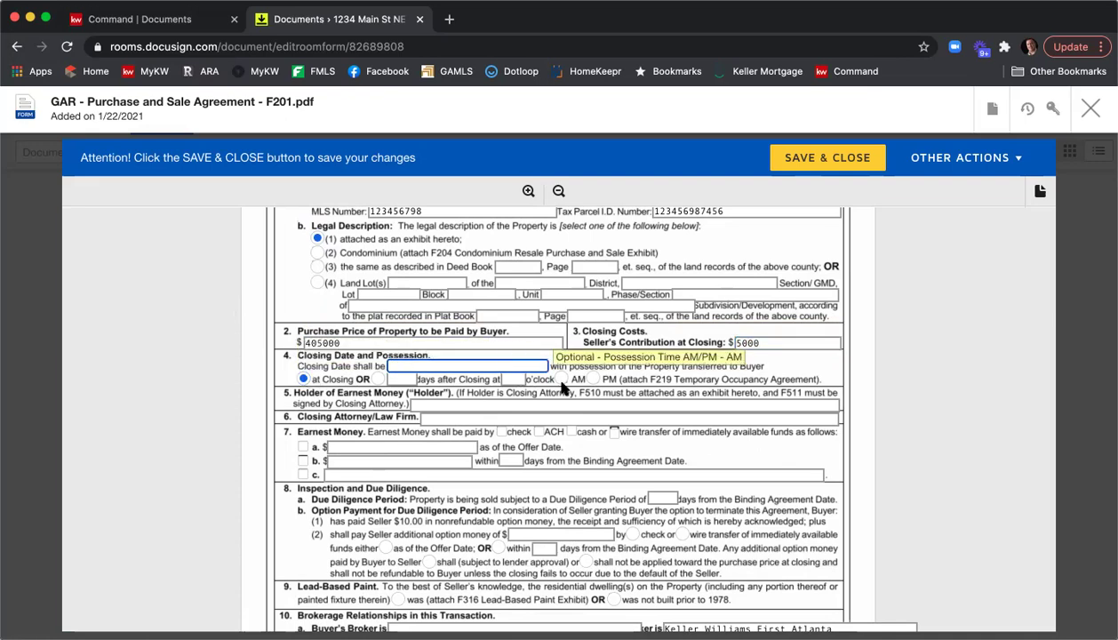
{"action": "type", "text": "2/23/2021"}
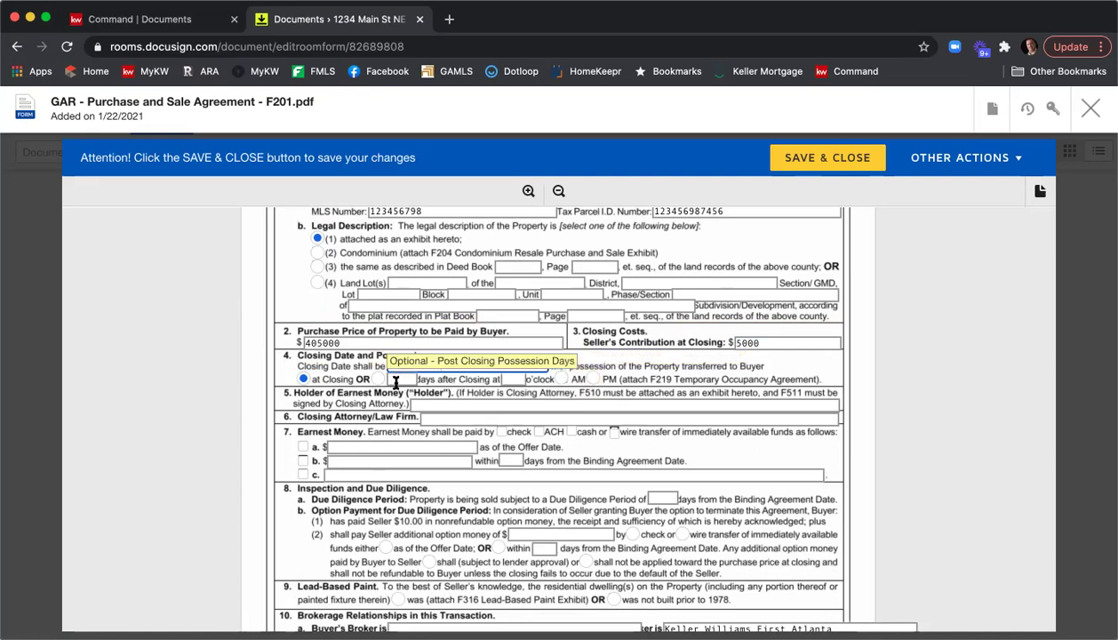
Enter KWFA as earnest money holder, C&B as closing attorney, earnest money option b within 3 days.
{"action": "left_click", "coordinate": [439, 403]}
{"action": "type", "text": "KWFA"}
{"action": "key", "text": "Tab"}
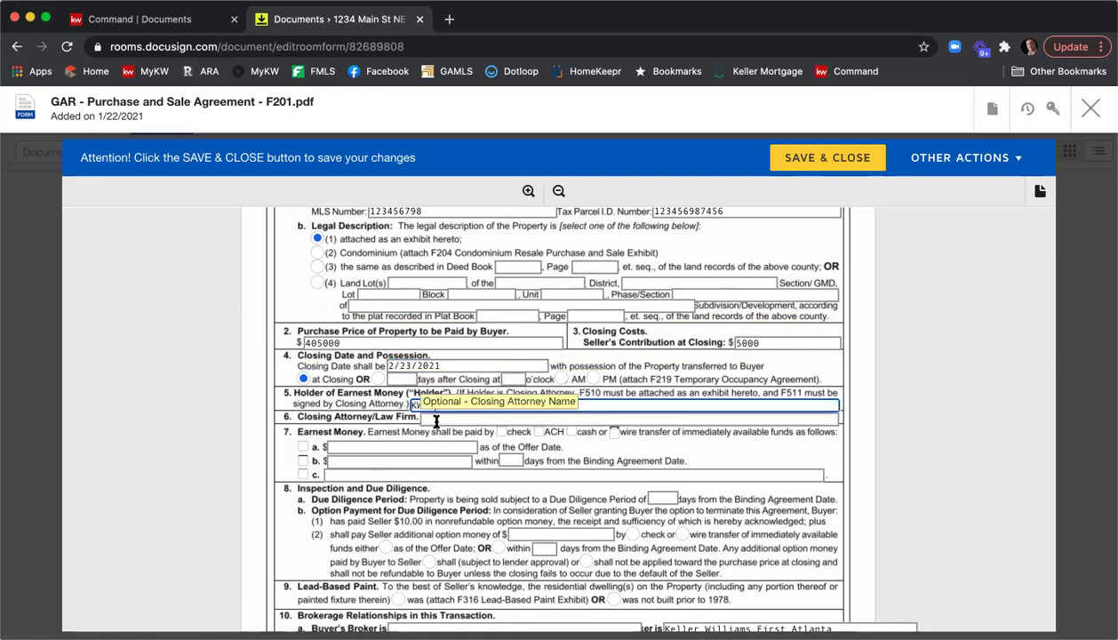
{"action": "type", "text": "C&B"}
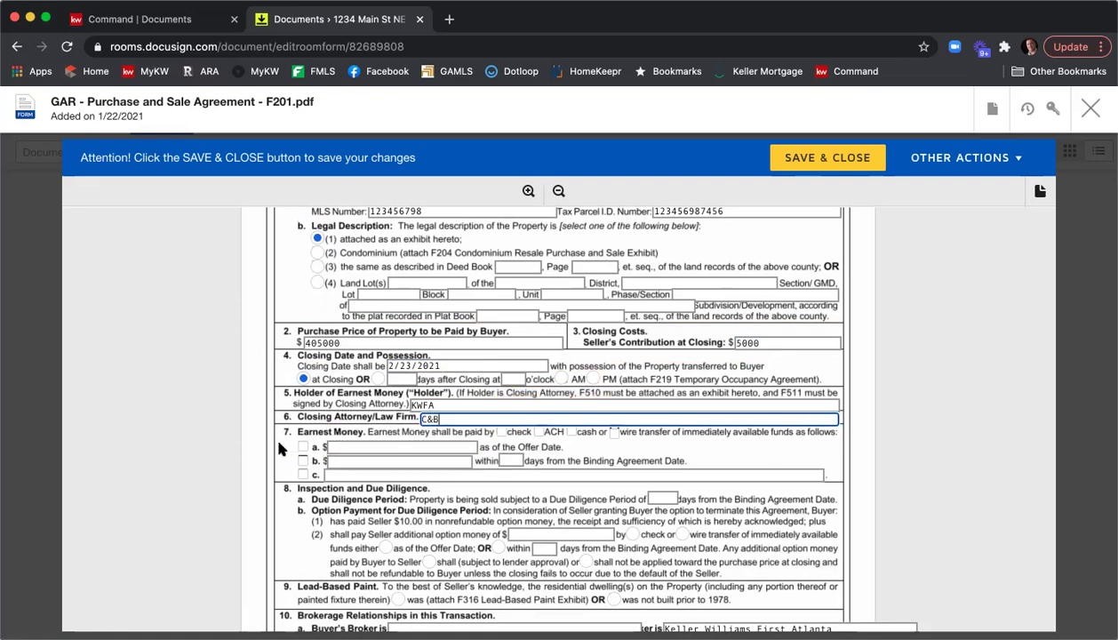
{"action": "left_click", "coordinate": [305, 461]}
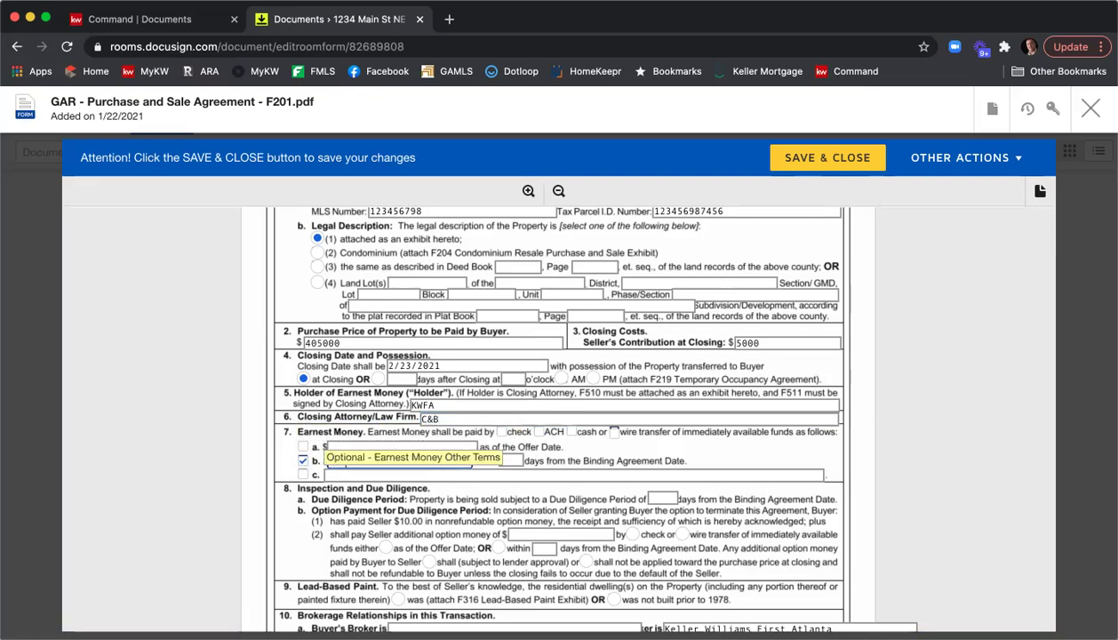
{"action": "left_click", "coordinate": [523, 459]}
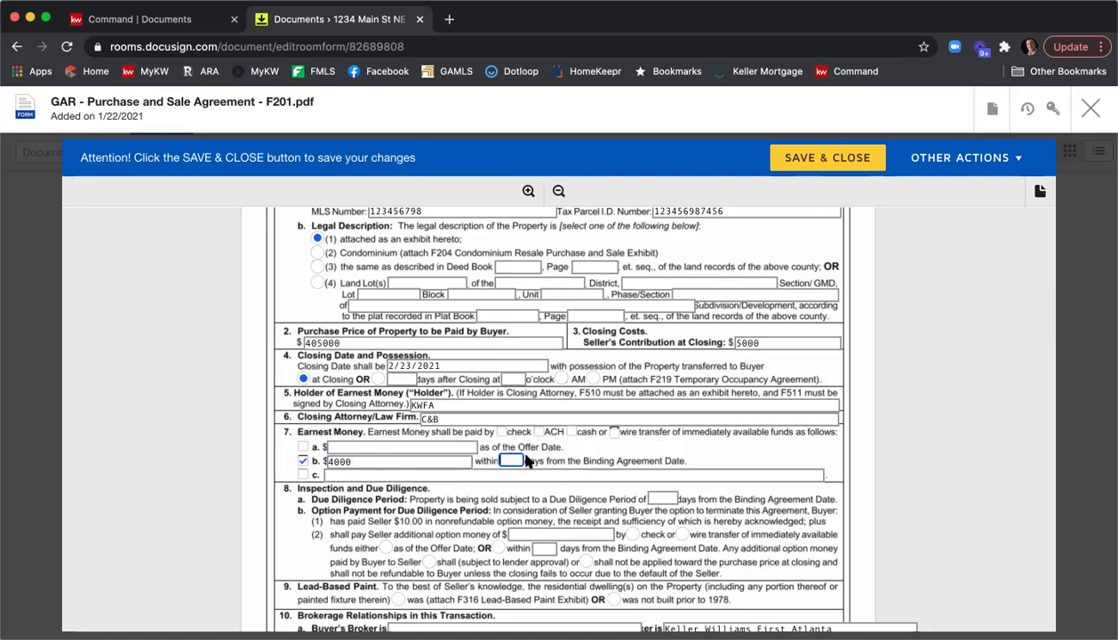
{"action": "type", "text": "3"}
{"action": "left_click", "coordinate": [724, 421]}
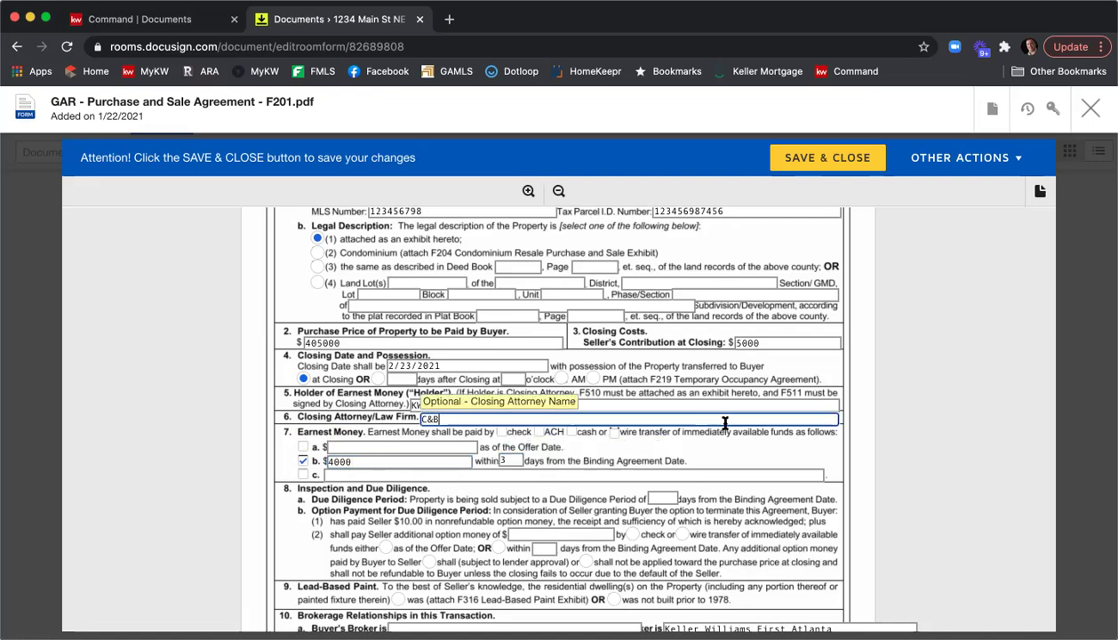
Set a 10-day due diligence period and state the property was not built before 1978.
{"action": "scroll", "coordinate": [725, 421], "scroll_direction": "down", "scroll_amount": 2}
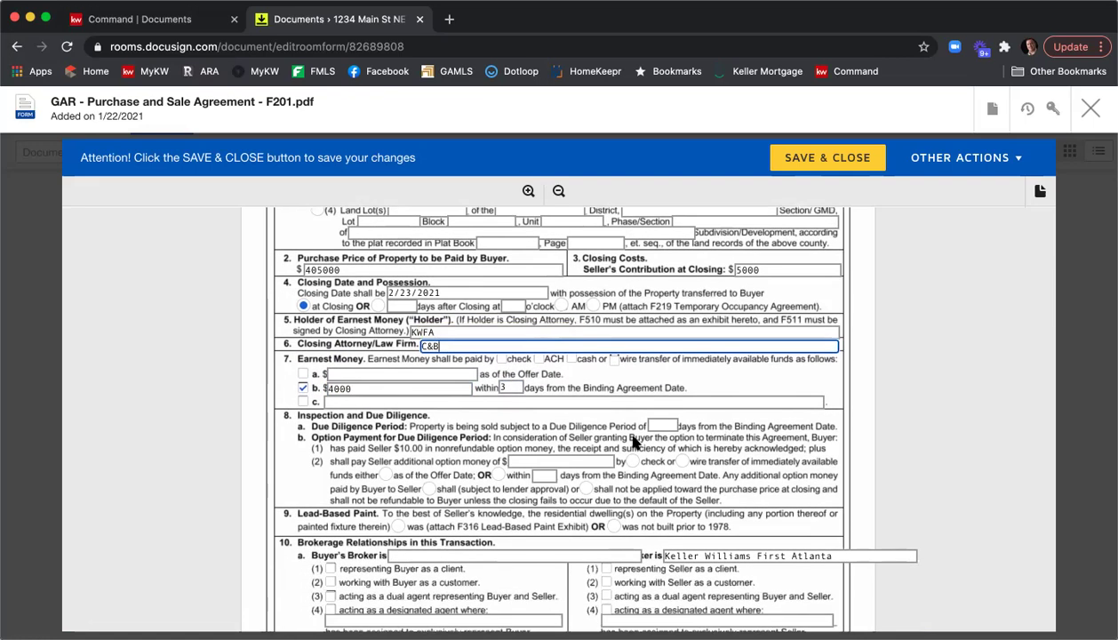
{"action": "scroll", "coordinate": [627, 435], "scroll_direction": "down", "scroll_amount": 2}
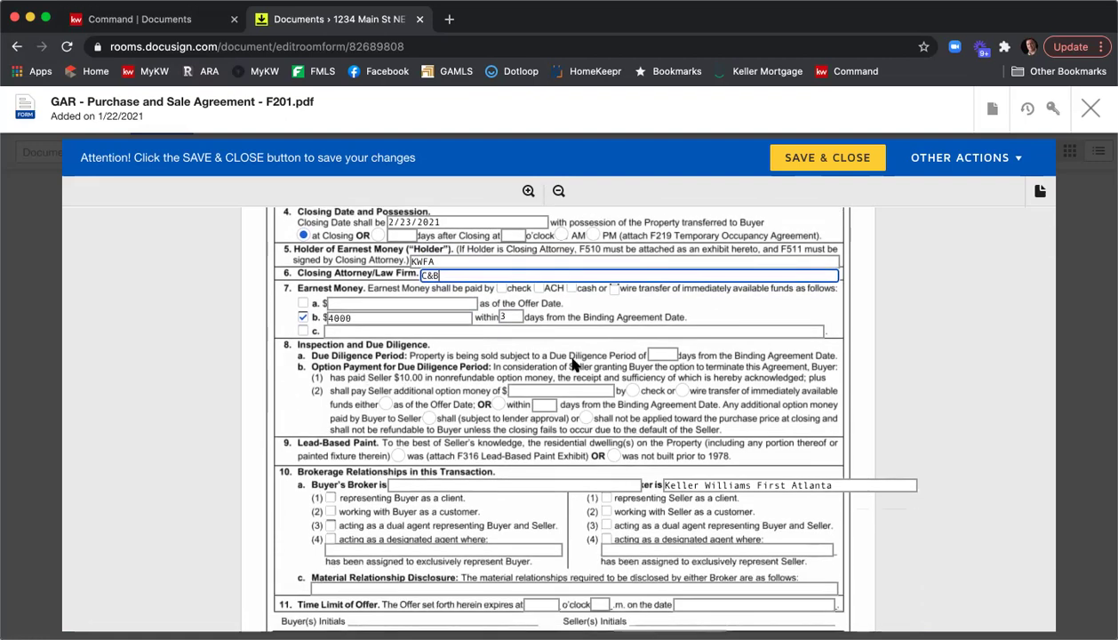
{"action": "left_click", "coordinate": [657, 355]}
{"action": "type", "text": "10"}
{"action": "scroll", "coordinate": [710, 360], "scroll_direction": "down", "scroll_amount": 1}
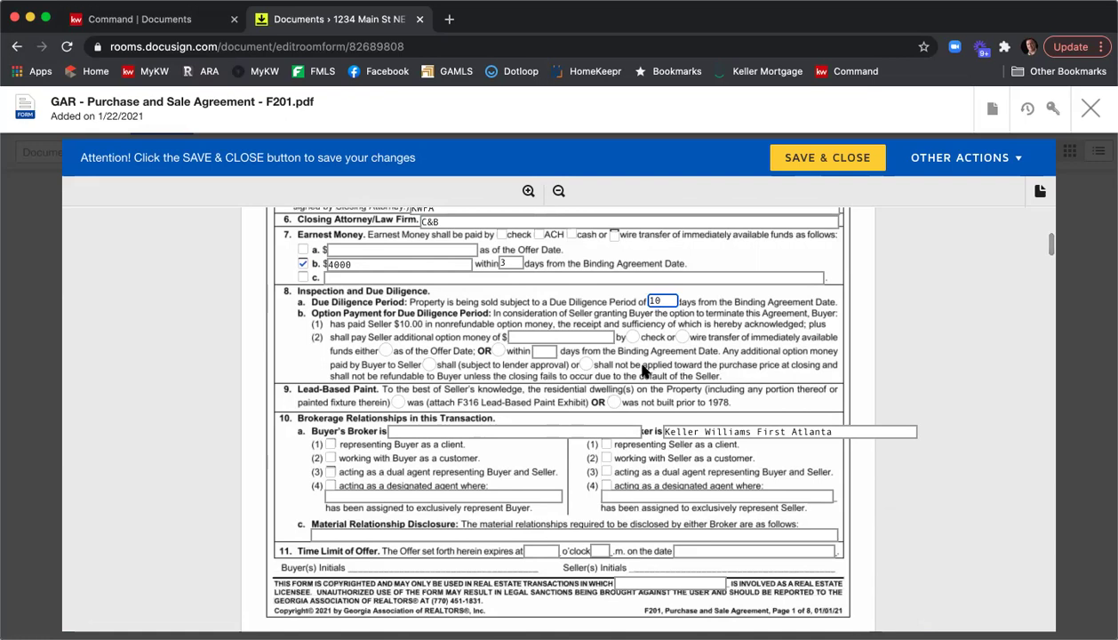
{"action": "left_click", "coordinate": [613, 402]}
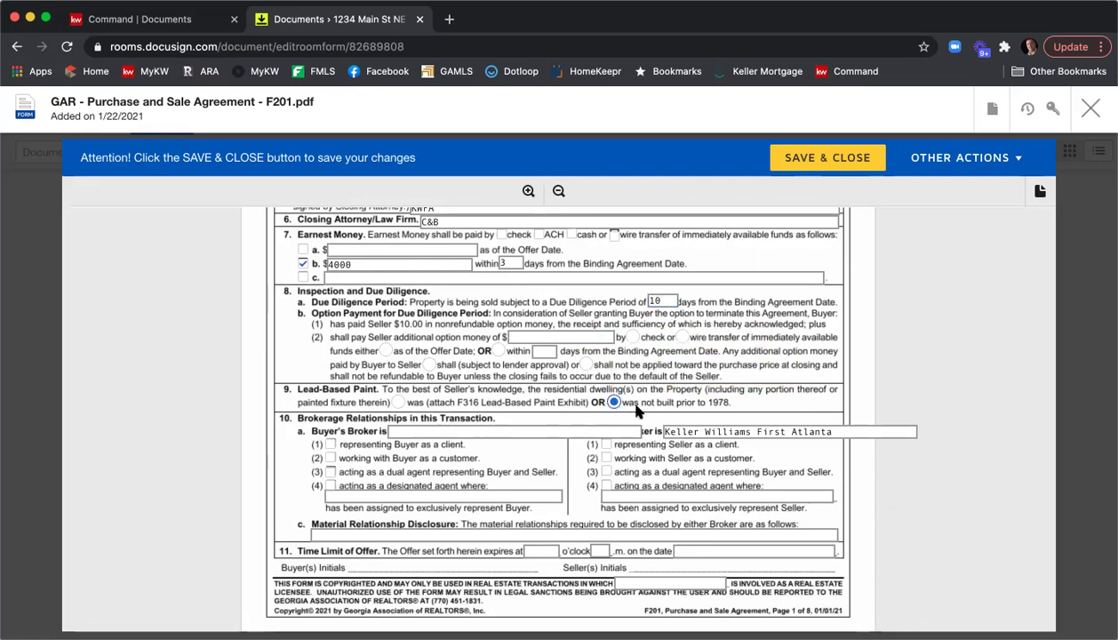
{"action": "scroll", "coordinate": [711, 351], "scroll_direction": "down", "scroll_amount": 1}
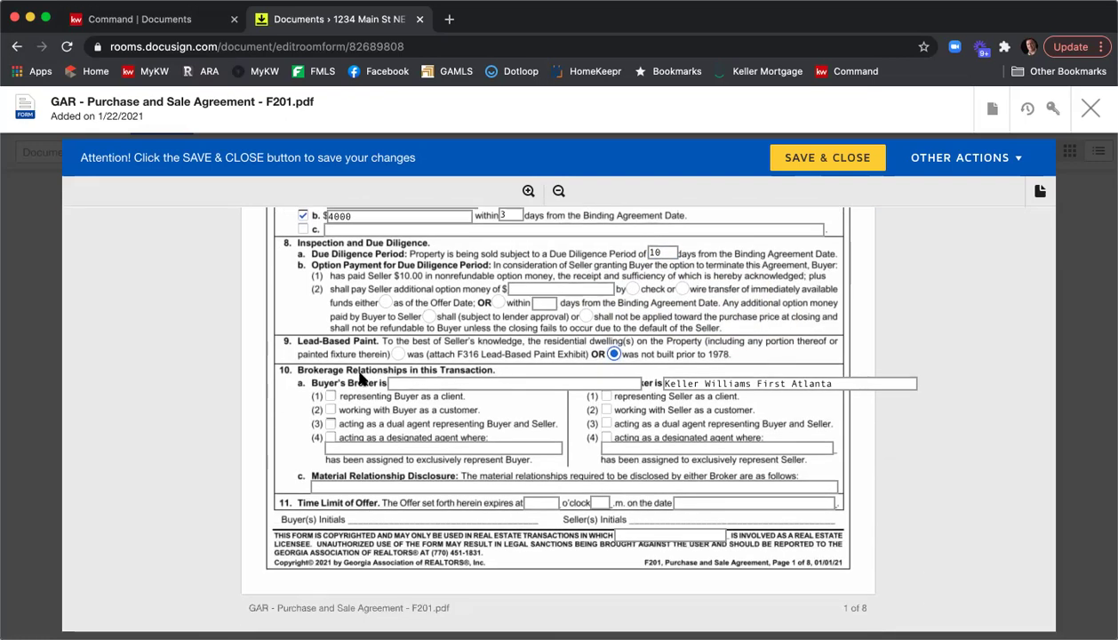
Enter Harry Norman as buyer's broker, mark both brokers as client representation, material relationship N/A.
{"action": "left_click", "coordinate": [424, 384]}
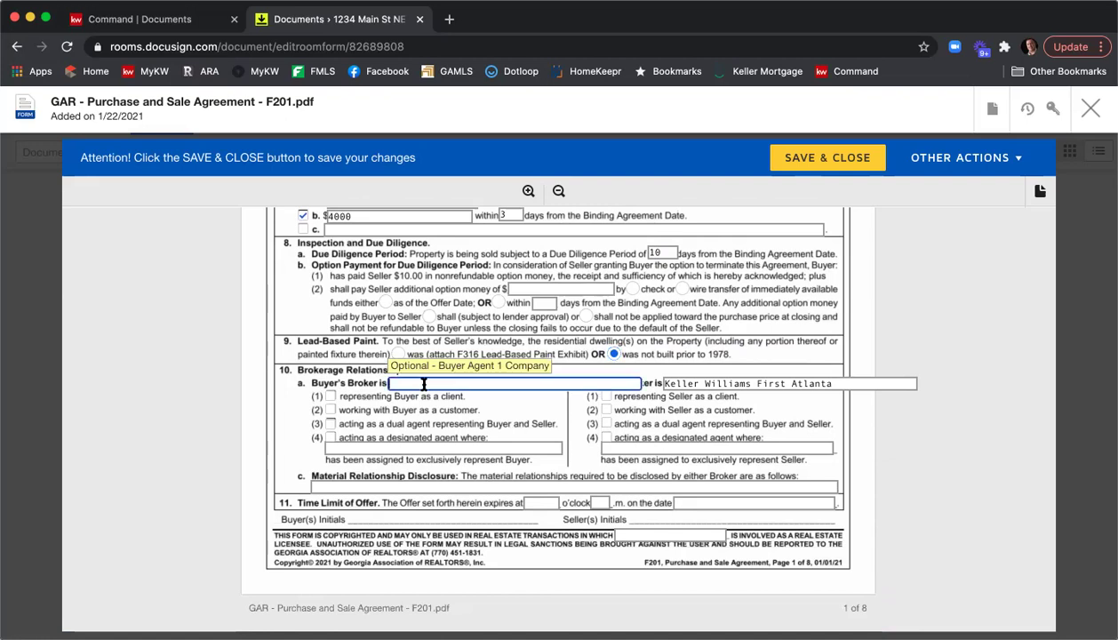
{"action": "type", "text": "Harry Norman"}
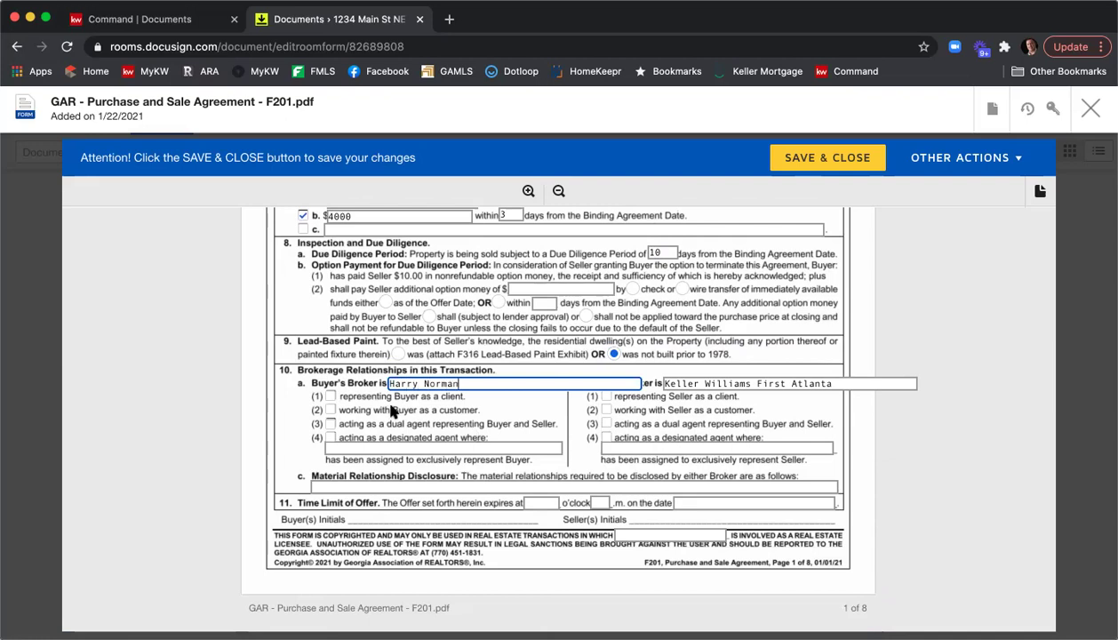
{"action": "left_click", "coordinate": [330, 395]}
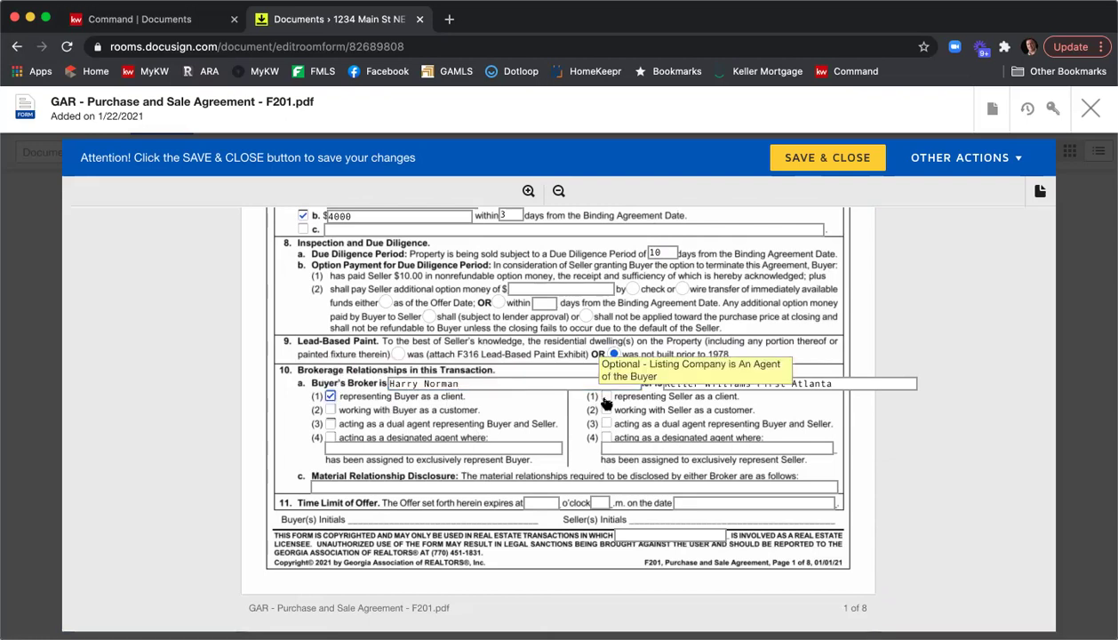
{"action": "left_click", "coordinate": [606, 396]}
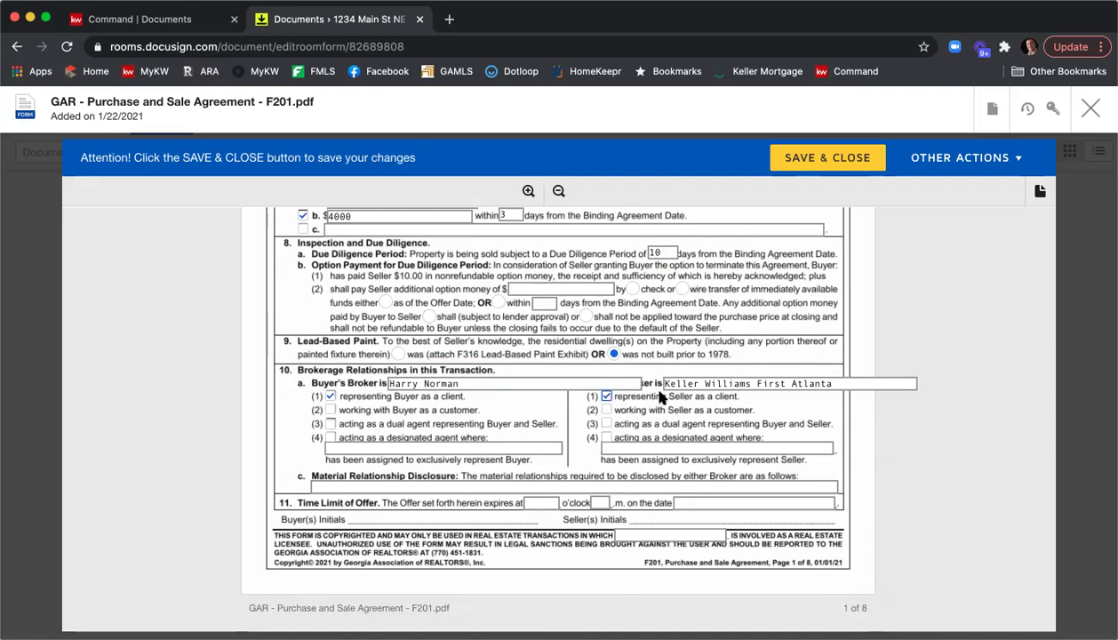
{"action": "scroll", "coordinate": [419, 443], "scroll_direction": "down", "scroll_amount": 1}
{"action": "left_click", "coordinate": [419, 447]}
{"action": "type", "text": "N/A"}
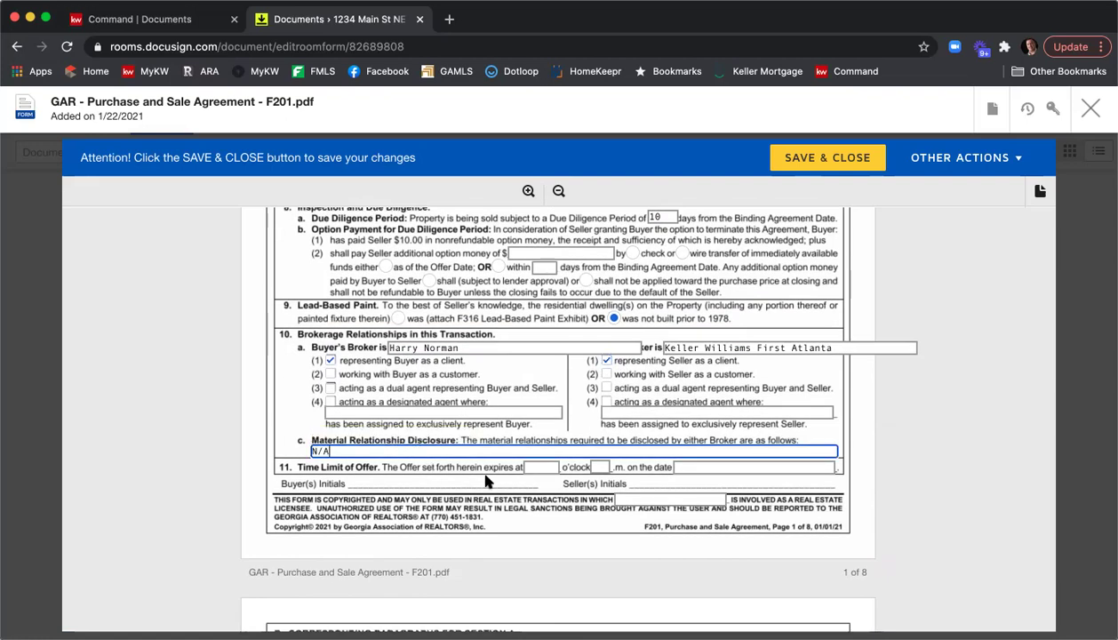
Set the offer to expire at 12 p.m. on 1/23/2020.
{"action": "left_click", "coordinate": [539, 467]}
{"action": "type", "text": "12"}
{"action": "key", "text": "Tab"}
{"action": "type", "text": "p"}
{"action": "key", "text": "Tab"}
{"action": "type", "text": "1/23/2020"}
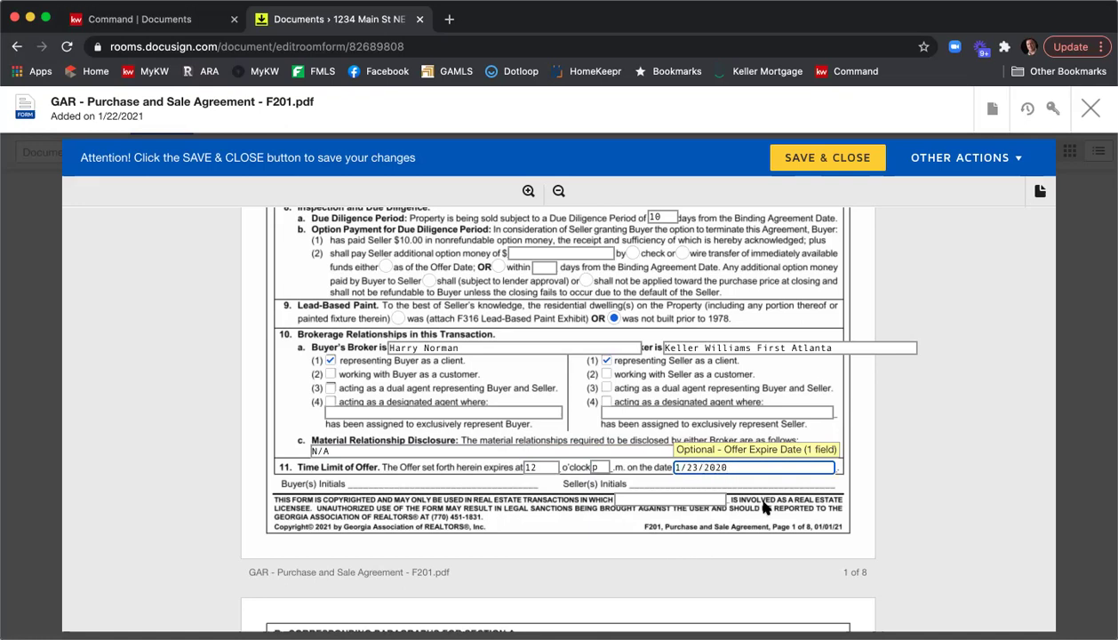
Uncheck the All Cash Sale Exhibit and check the Legal Description Exhibit labelled A.
{"action": "scroll", "coordinate": [827, 463], "scroll_direction": "down", "scroll_amount": 3}
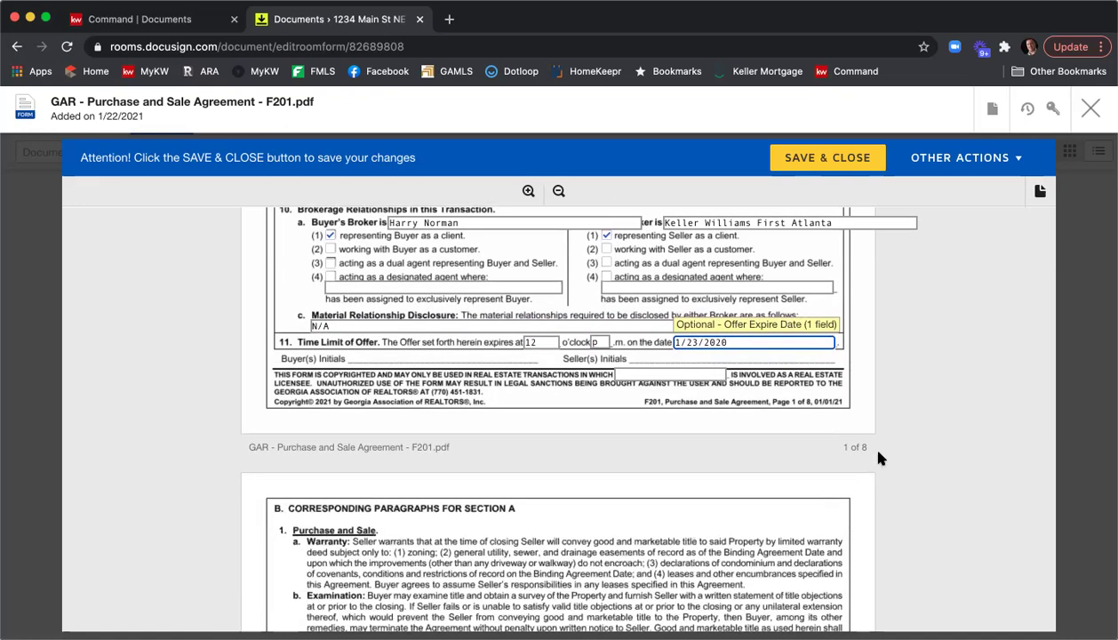
{"action": "scroll", "coordinate": [878, 451], "scroll_direction": "down", "scroll_amount": 5}
{"action": "scroll", "coordinate": [878, 451], "scroll_direction": "down", "scroll_amount": 15}
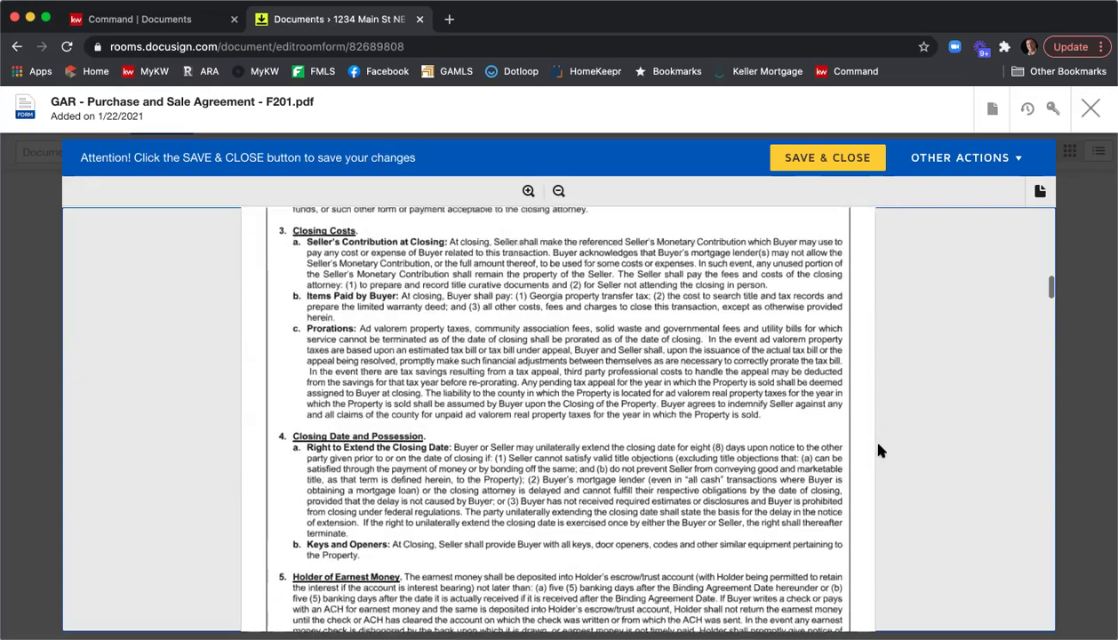
{"action": "scroll", "coordinate": [878, 449], "scroll_direction": "down", "scroll_amount": 15}
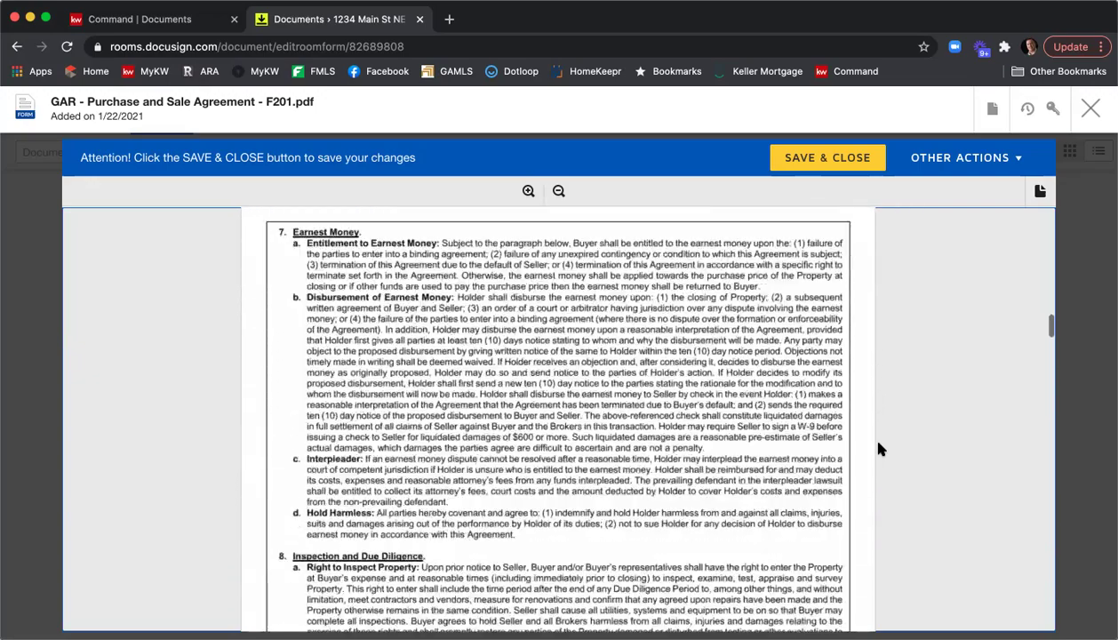
{"action": "scroll", "coordinate": [878, 449], "scroll_direction": "down", "scroll_amount": 15}
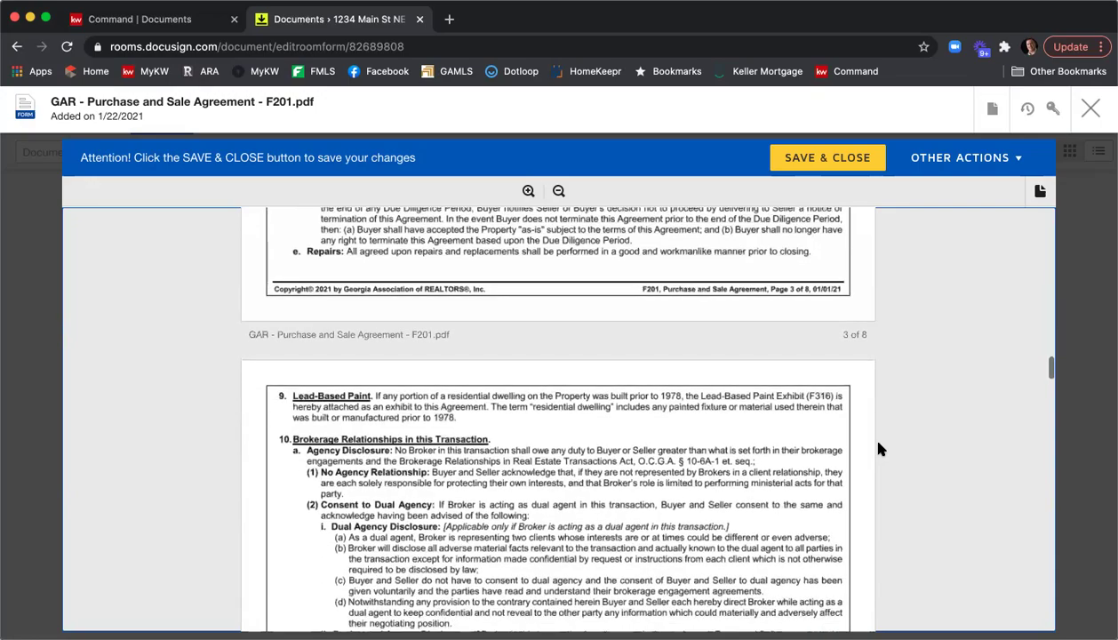
{"action": "scroll", "coordinate": [878, 449], "scroll_direction": "down", "scroll_amount": 15}
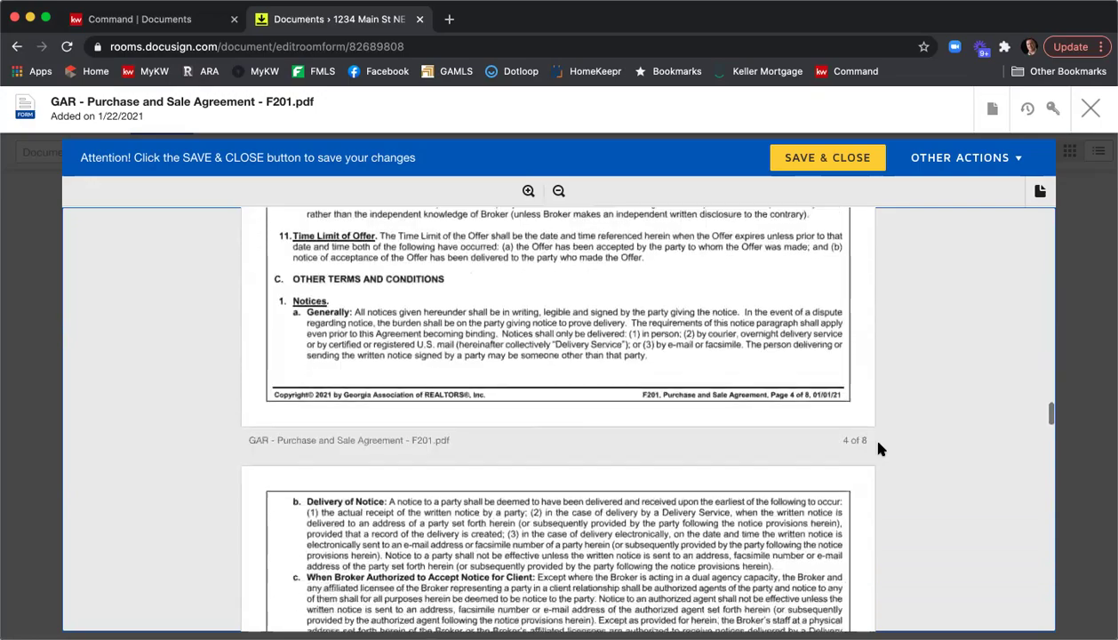
{"action": "scroll", "coordinate": [879, 449], "scroll_direction": "down", "scroll_amount": 15}
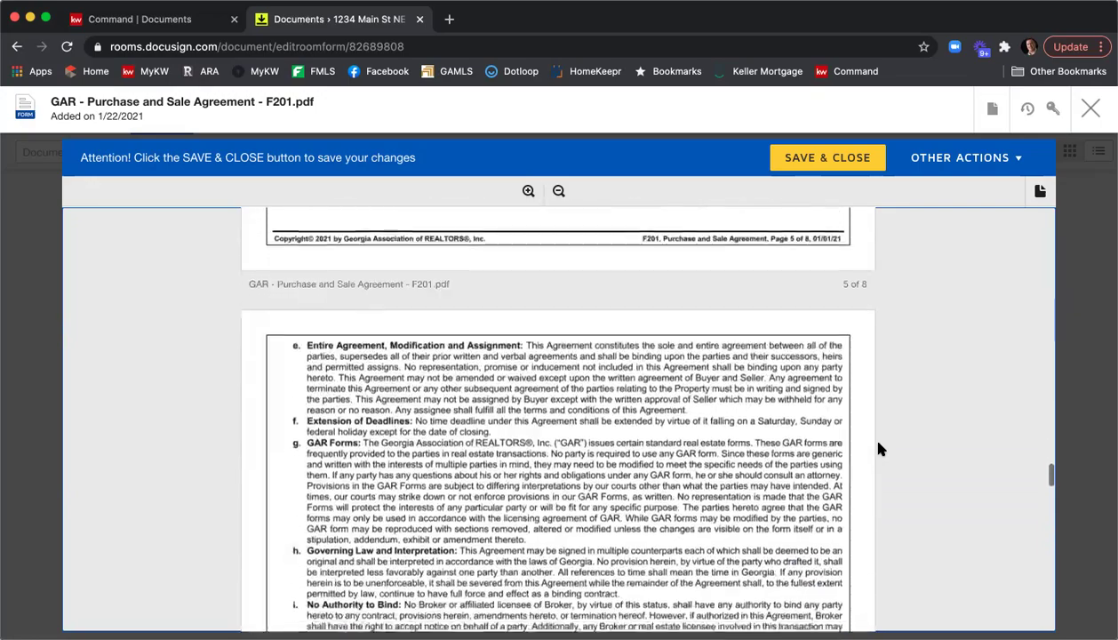
{"action": "scroll", "coordinate": [878, 448], "scroll_direction": "down", "scroll_amount": 10}
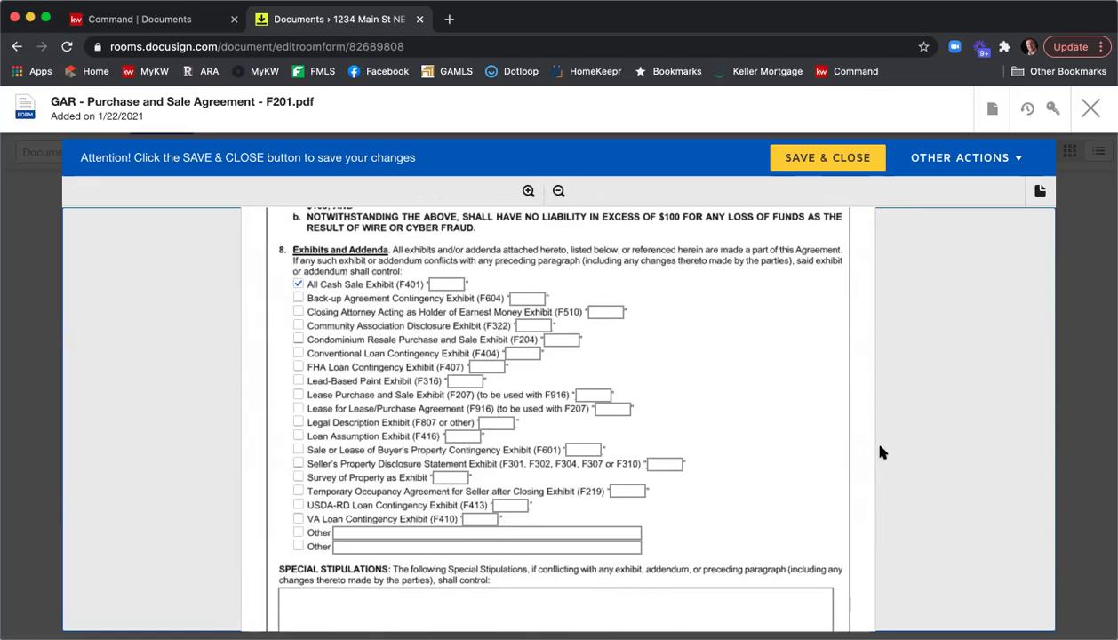
{"action": "scroll", "coordinate": [301, 293], "scroll_direction": "up", "scroll_amount": 1}
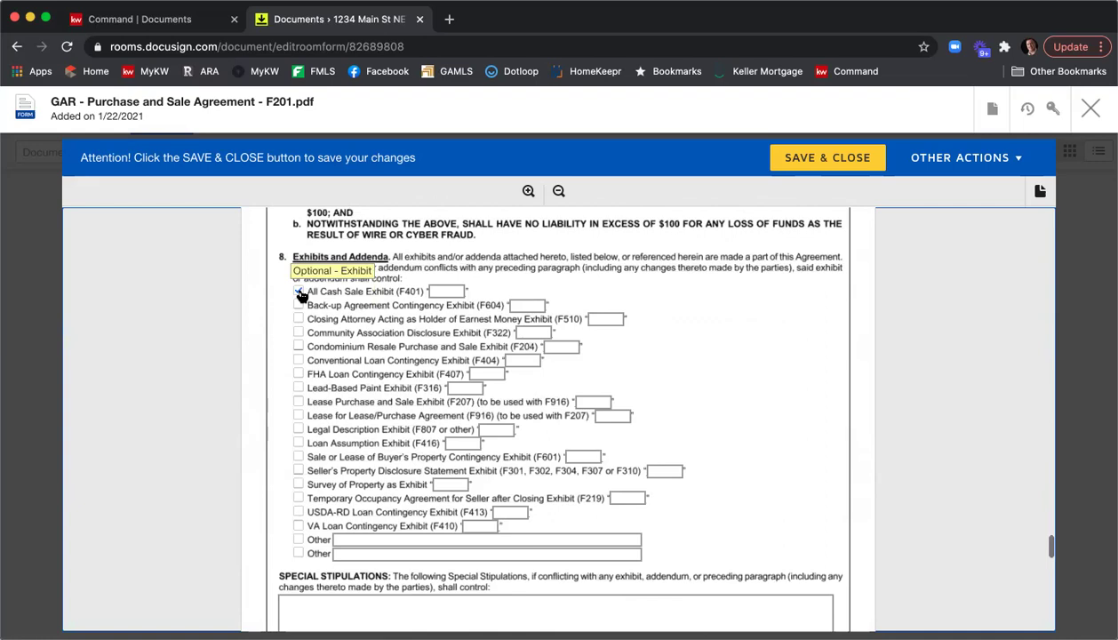
{"action": "left_click", "coordinate": [299, 291]}
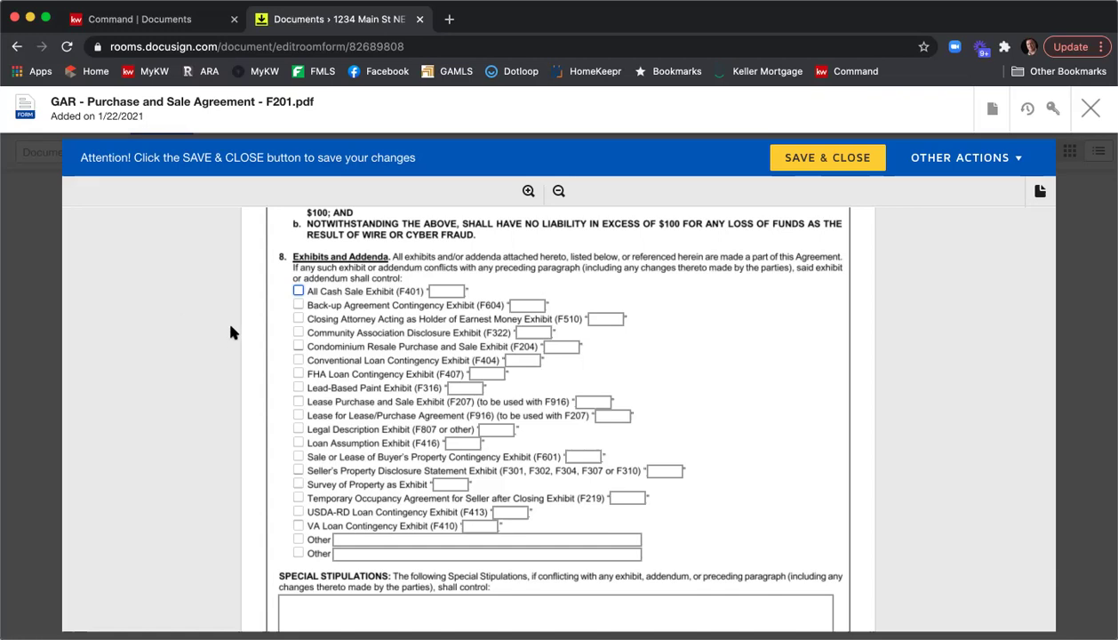
{"action": "left_click", "coordinate": [297, 429]}
{"action": "left_click", "coordinate": [511, 430]}
{"action": "type", "text": "A"}
Check the Seller's Property Disclosure exhibit as B and Community Association Disclosure as C.
{"action": "left_click", "coordinate": [298, 470]}
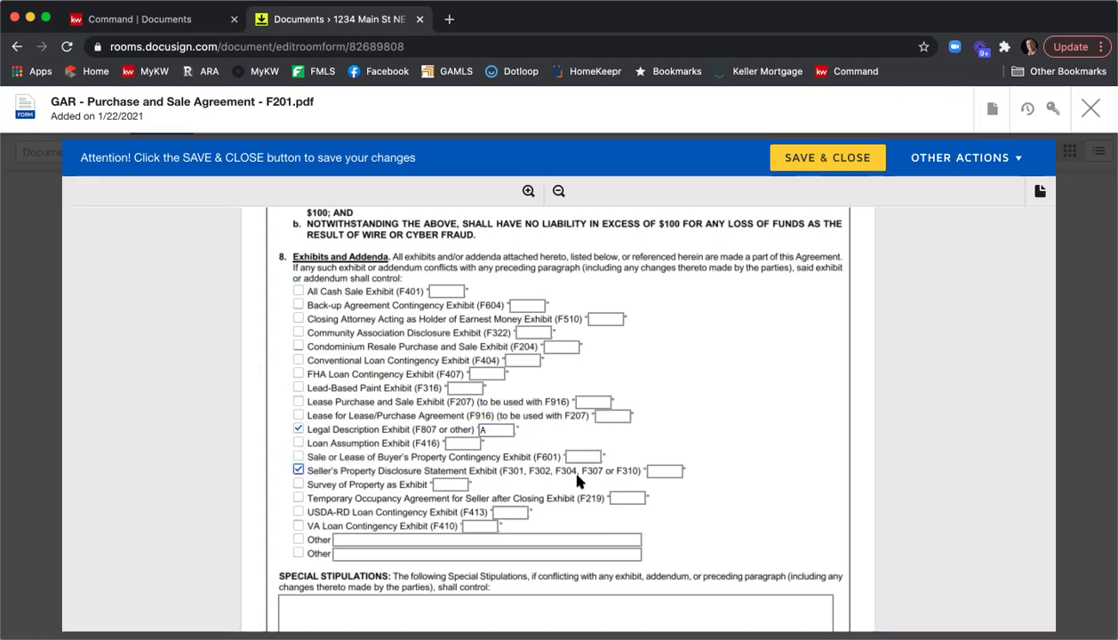
{"action": "left_click", "coordinate": [654, 471]}
{"action": "type", "text": "B"}
{"action": "left_click", "coordinate": [299, 331]}
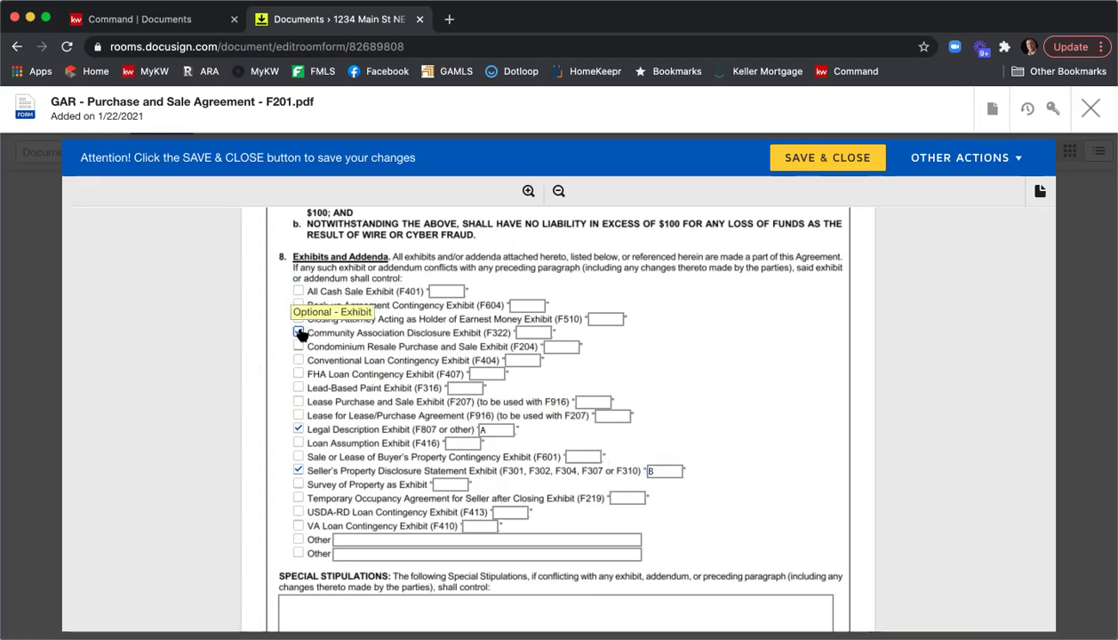
{"action": "left_click", "coordinate": [537, 332]}
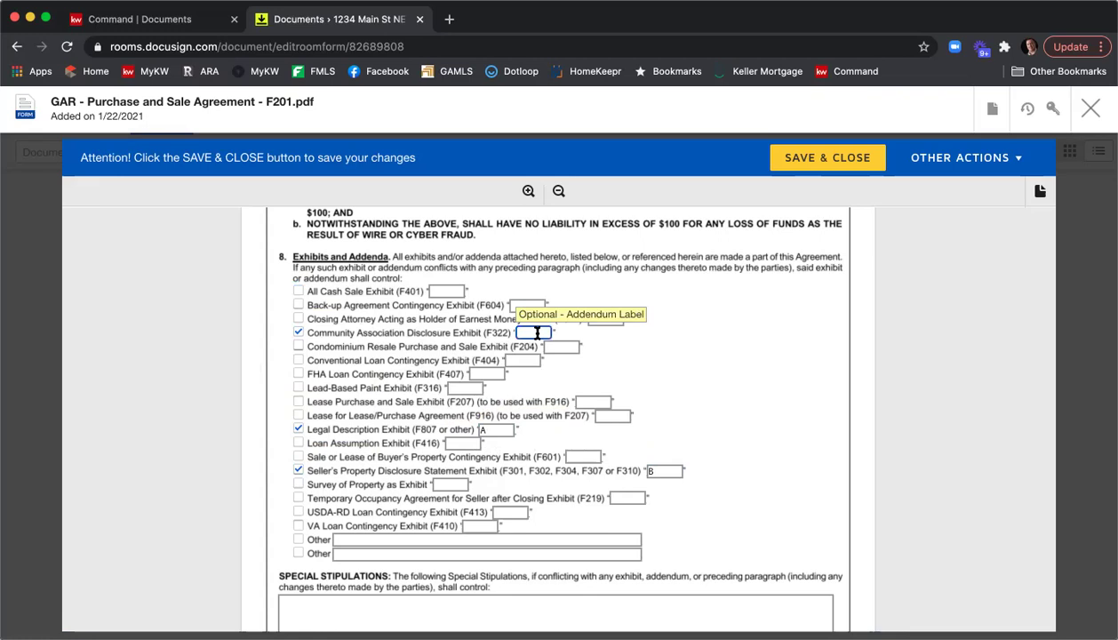
{"action": "type", "text": "C"}
{"action": "left_click", "coordinate": [734, 367]}
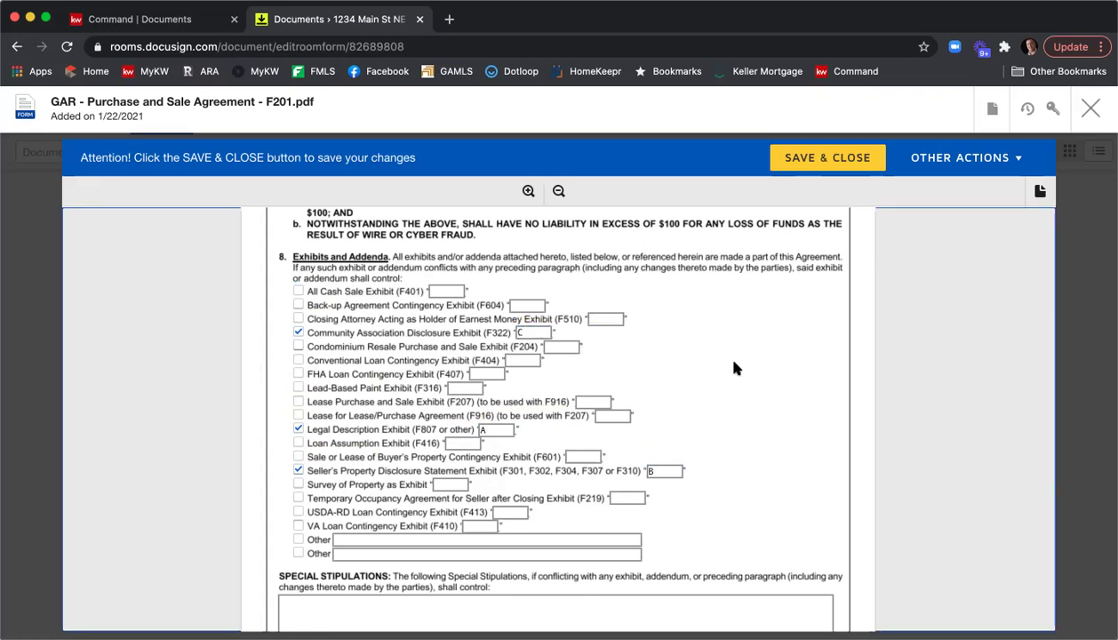
Write 'Type in my special stip' then 'Stip' on new lines in the Special Stipulations box.
{"action": "scroll", "coordinate": [734, 367], "scroll_direction": "down", "scroll_amount": 5}
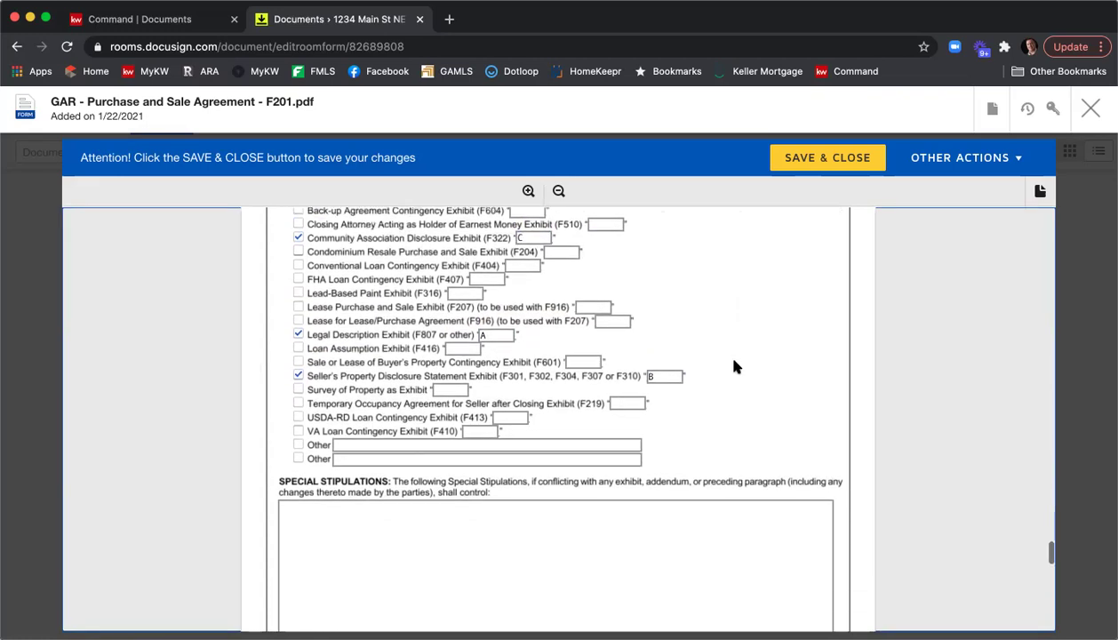
{"action": "scroll", "coordinate": [734, 367], "scroll_direction": "down", "scroll_amount": 3}
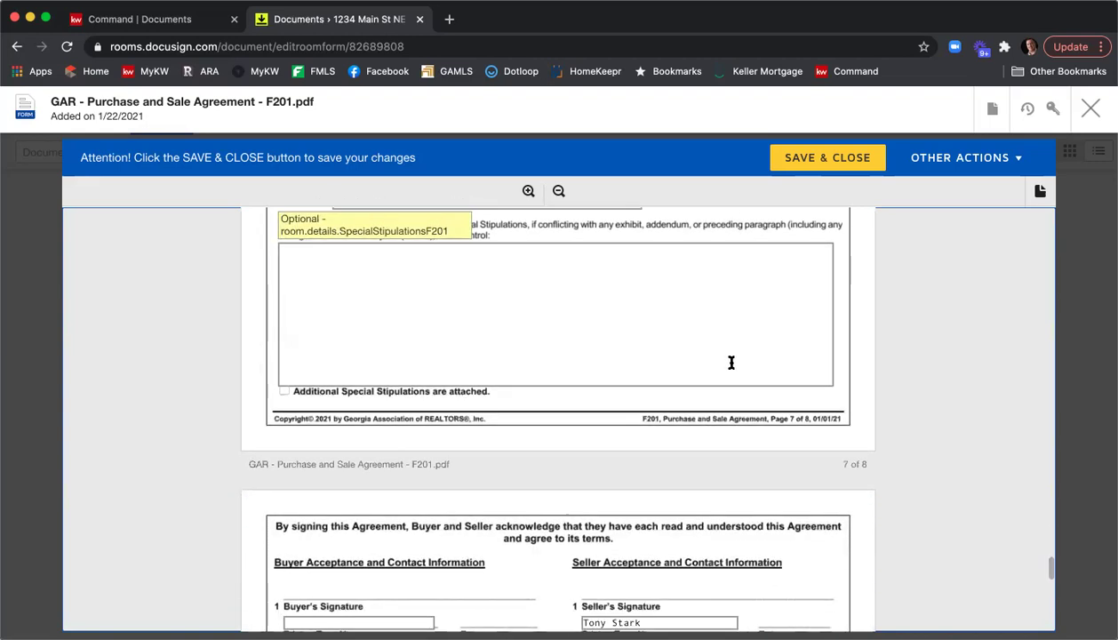
{"action": "scroll", "coordinate": [615, 307], "scroll_direction": "up", "scroll_amount": 1}
{"action": "left_click", "coordinate": [698, 318]}
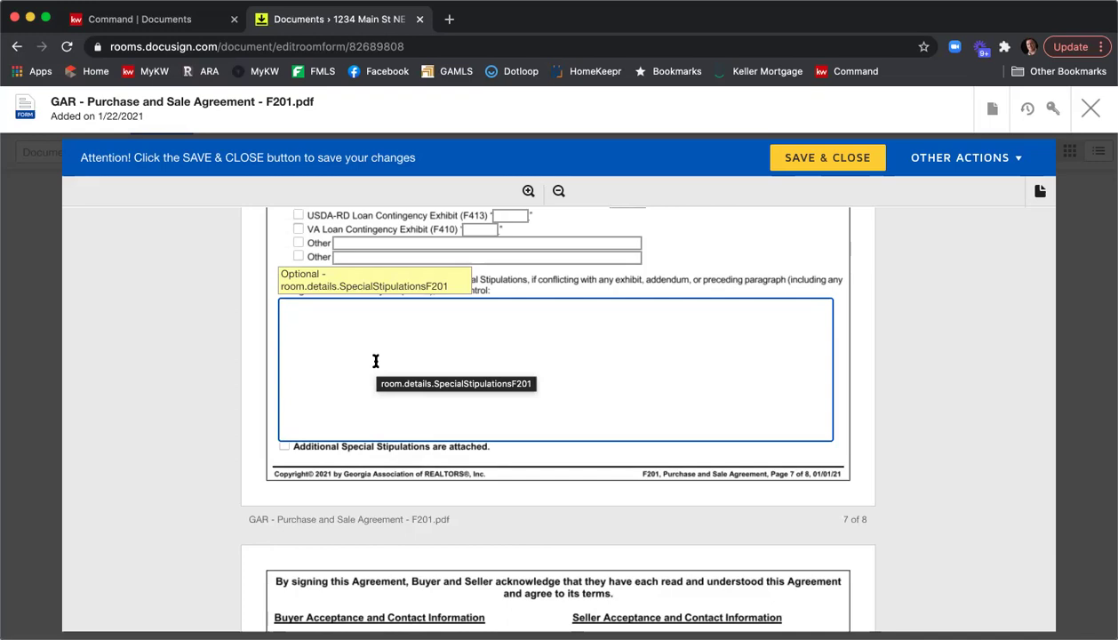
{"action": "type", "text": "Type in my soe"}
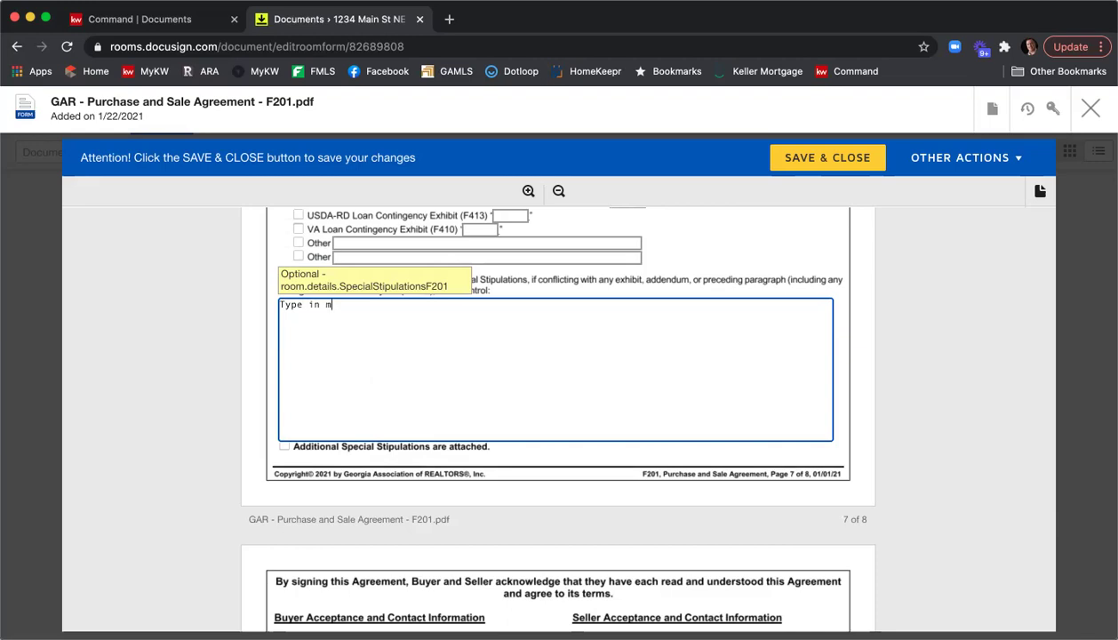
{"action": "key", "text": "BackSpace"}
{"action": "key", "text": "BackSpace"}
{"action": "type", "text": "pecial stu"}
{"action": "key", "text": "BackSpace"}
{"action": "type", "text": "ip"}
{"action": "key", "text": "Return"}
{"action": "type", "text": "Stip"}
{"action": "key", "text": "Return"}
{"action": "type", "text": "Stip"}
{"action": "scroll", "coordinate": [627, 371], "scroll_direction": "down", "scroll_amount": 1}
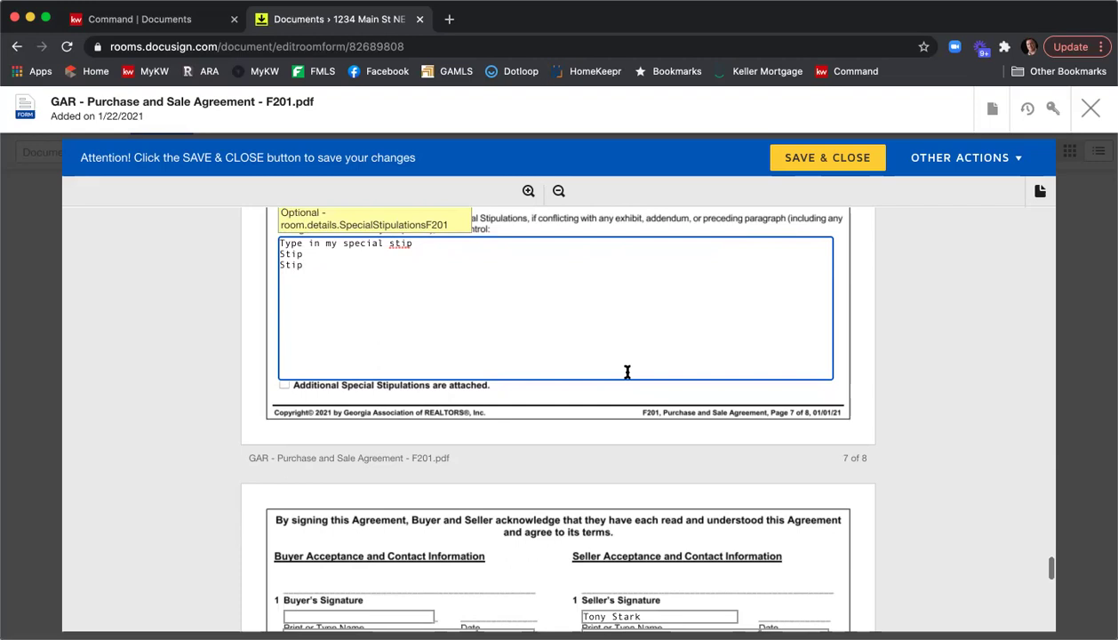
{"action": "scroll", "coordinate": [622, 364], "scroll_direction": "down", "scroll_amount": 5}
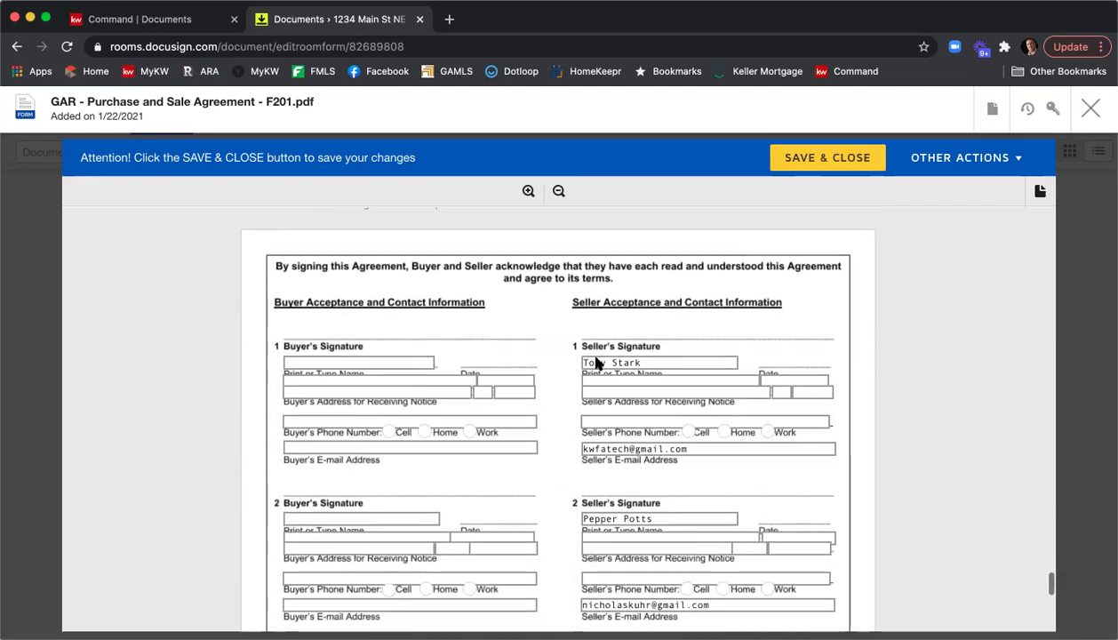
{"action": "scroll", "coordinate": [711, 373], "scroll_direction": "down", "scroll_amount": 1}
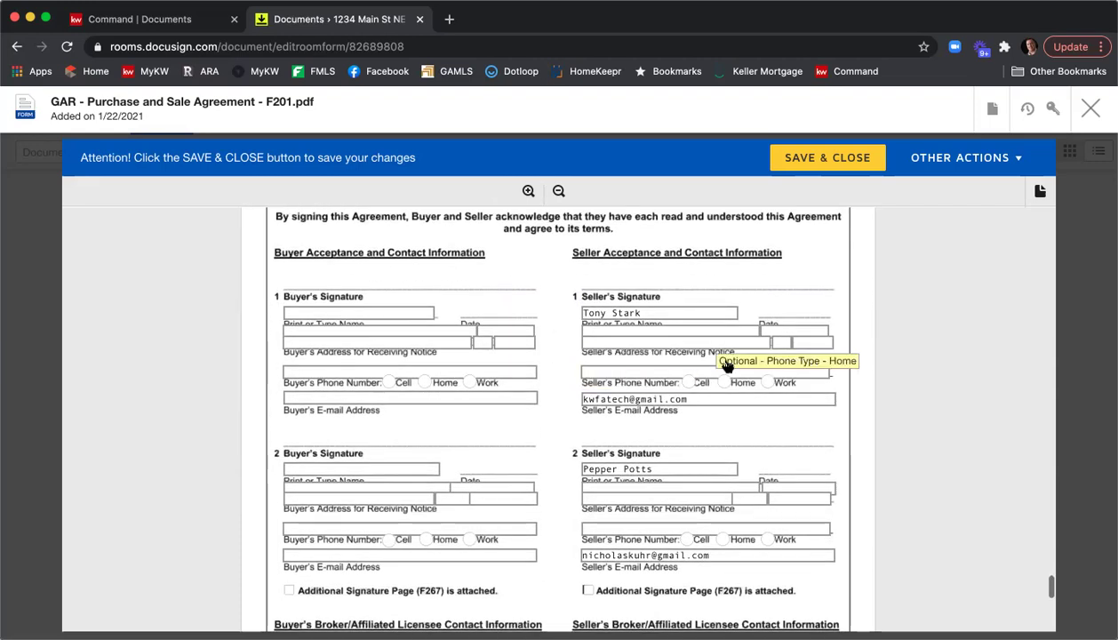
{"action": "scroll", "coordinate": [693, 384], "scroll_direction": "down", "scroll_amount": 1}
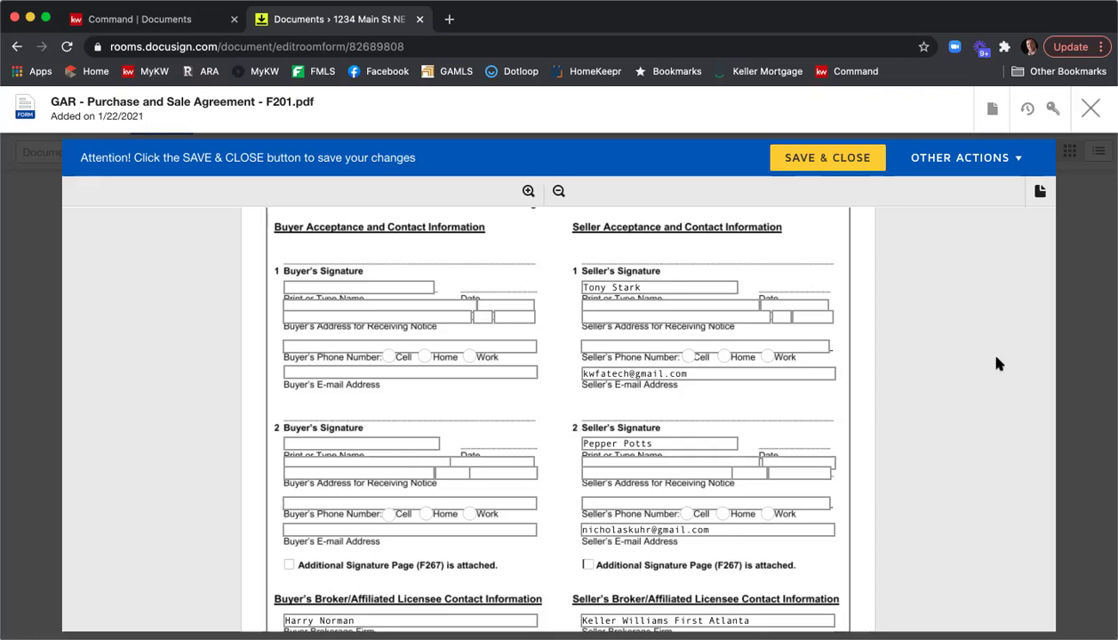
Enter Atlanta as the seller's Realtor membership and KWFA01 as the seller's MLS office code.
{"action": "scroll", "coordinate": [995, 364], "scroll_direction": "down", "scroll_amount": 5}
{"action": "scroll", "coordinate": [995, 362], "scroll_direction": "down", "scroll_amount": 4}
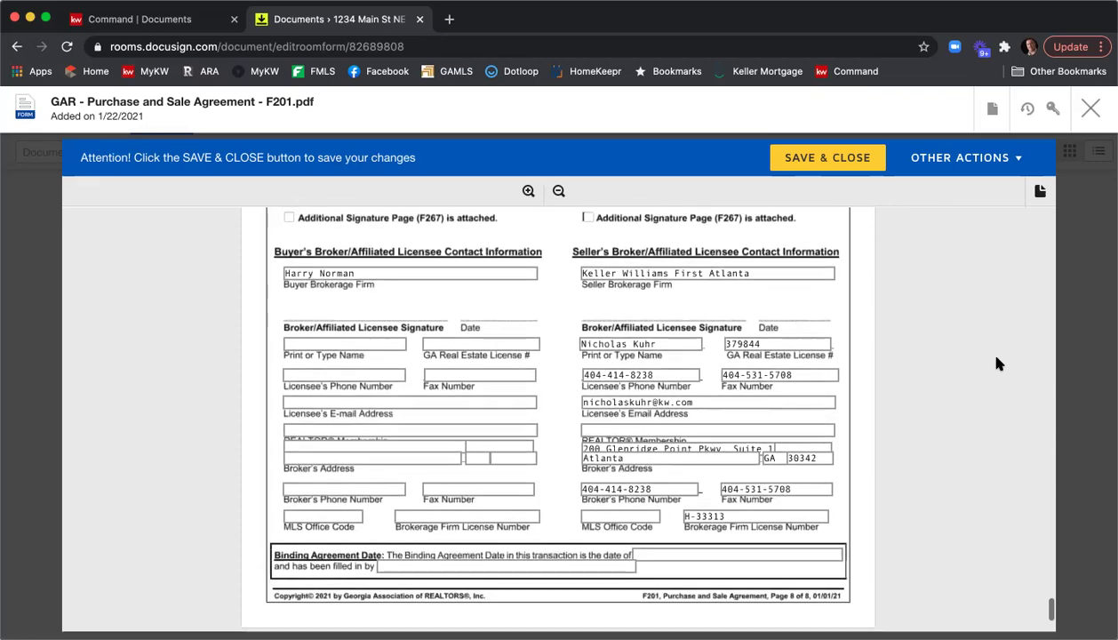
{"action": "left_click", "coordinate": [712, 426]}
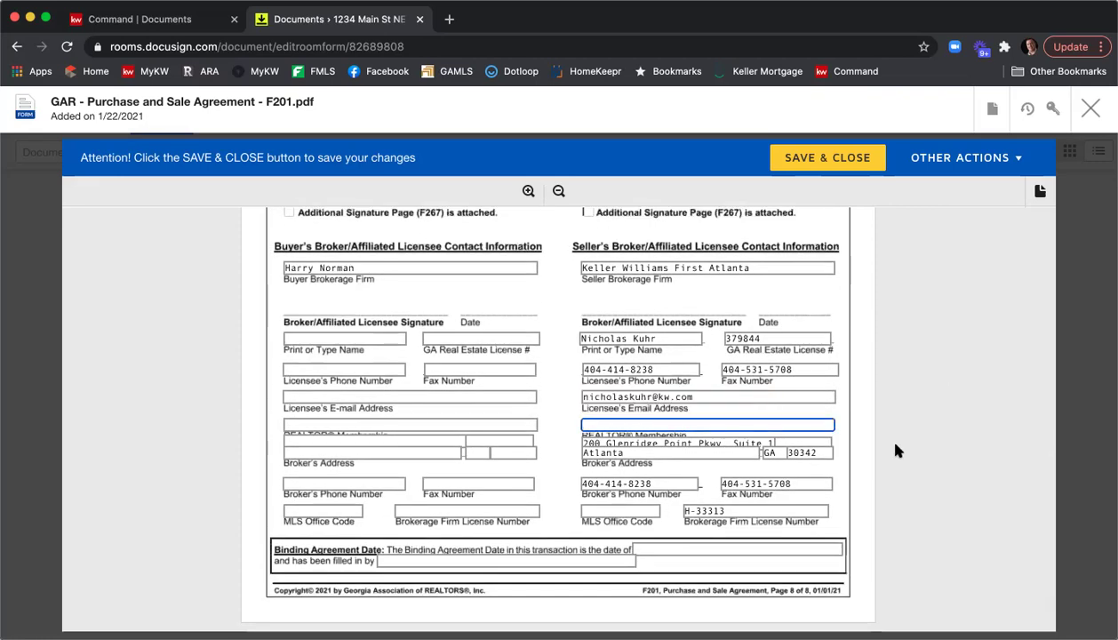
{"action": "type", "text": "Atlanta"}
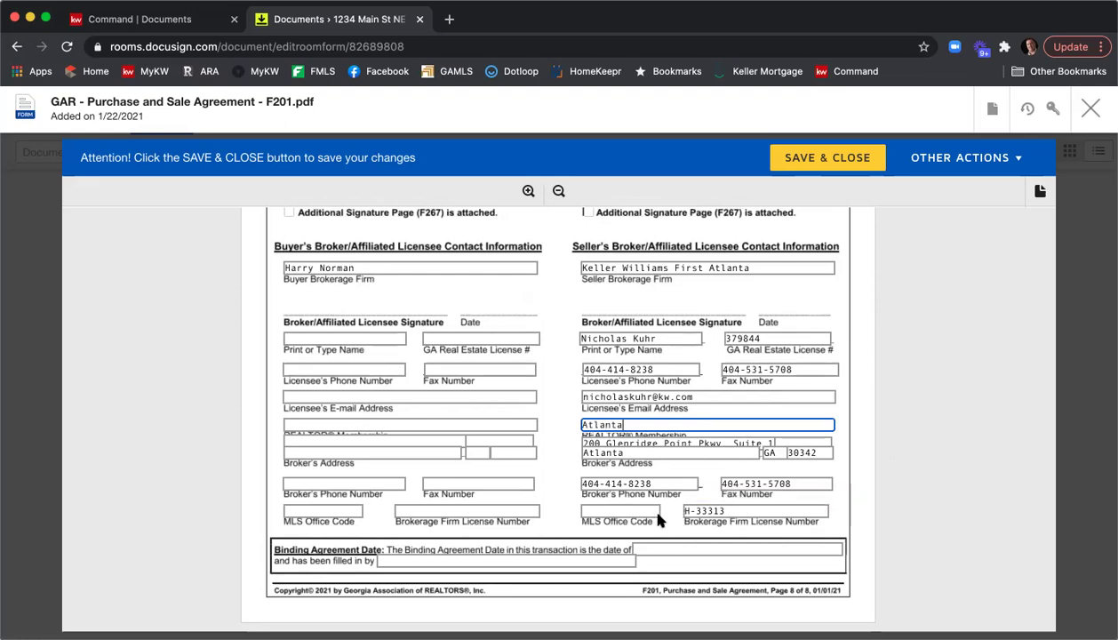
{"action": "left_click", "coordinate": [657, 512]}
{"action": "type", "text": "KWFA01"}
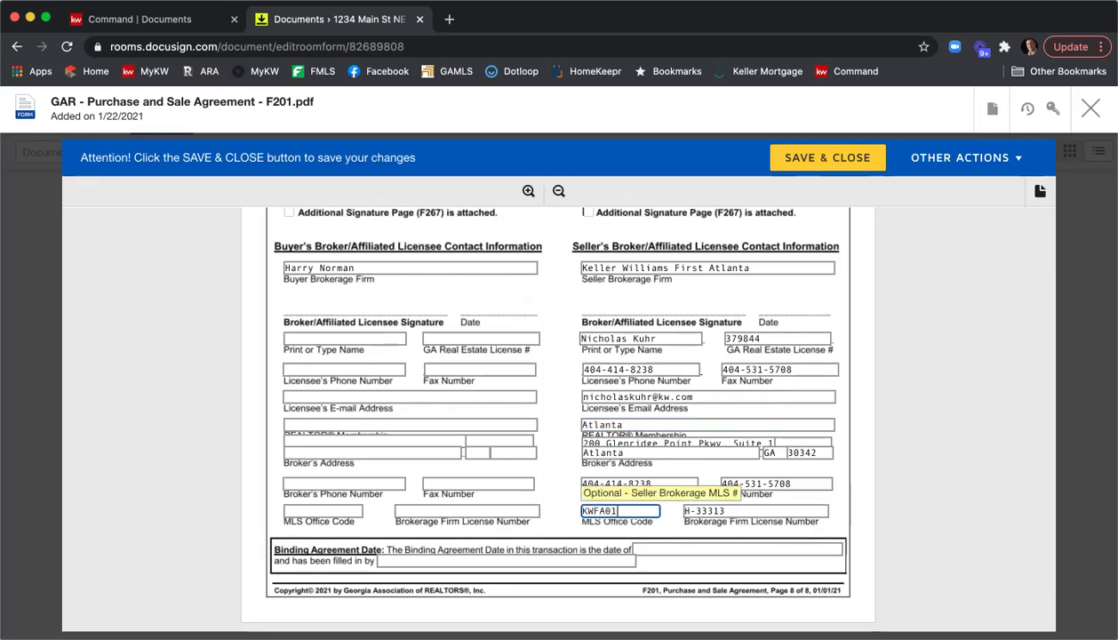
{"action": "left_click", "coordinate": [955, 470]}
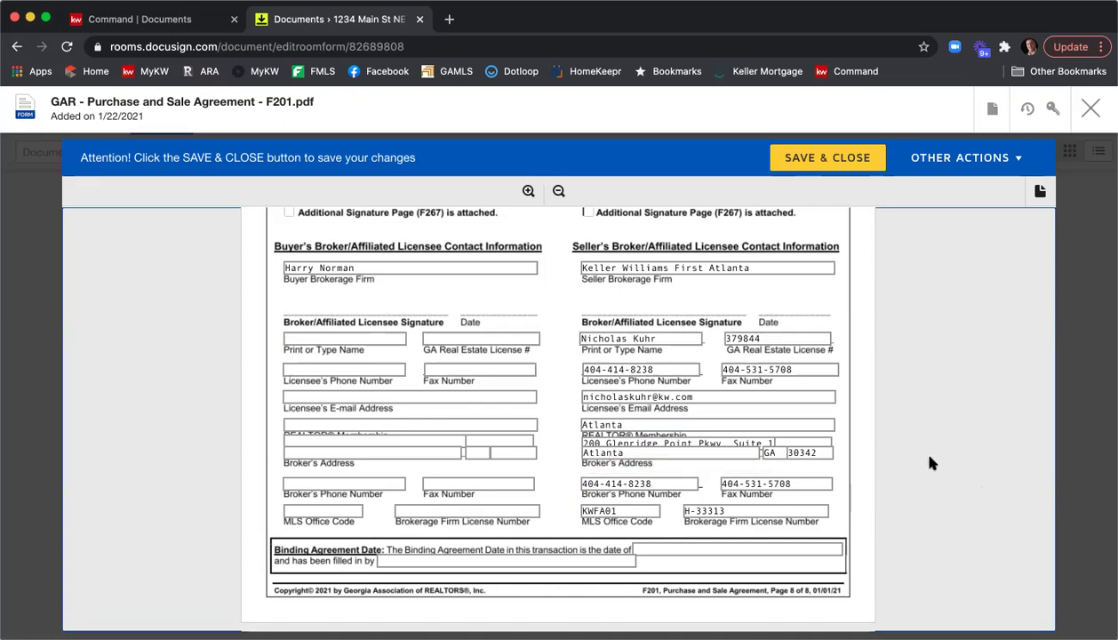
{"action": "scroll", "coordinate": [931, 461], "scroll_direction": "down", "scroll_amount": 2}
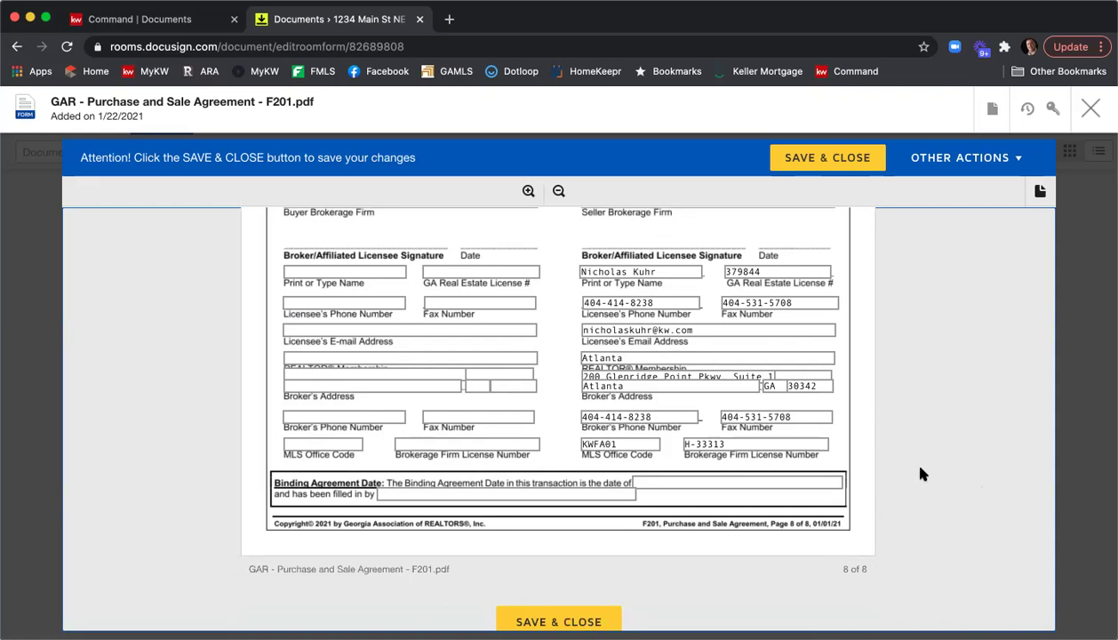
Save and close the F201 Purchase and Sale Agreement and wait for the Documents list.
{"action": "left_click", "coordinate": [798, 160]}
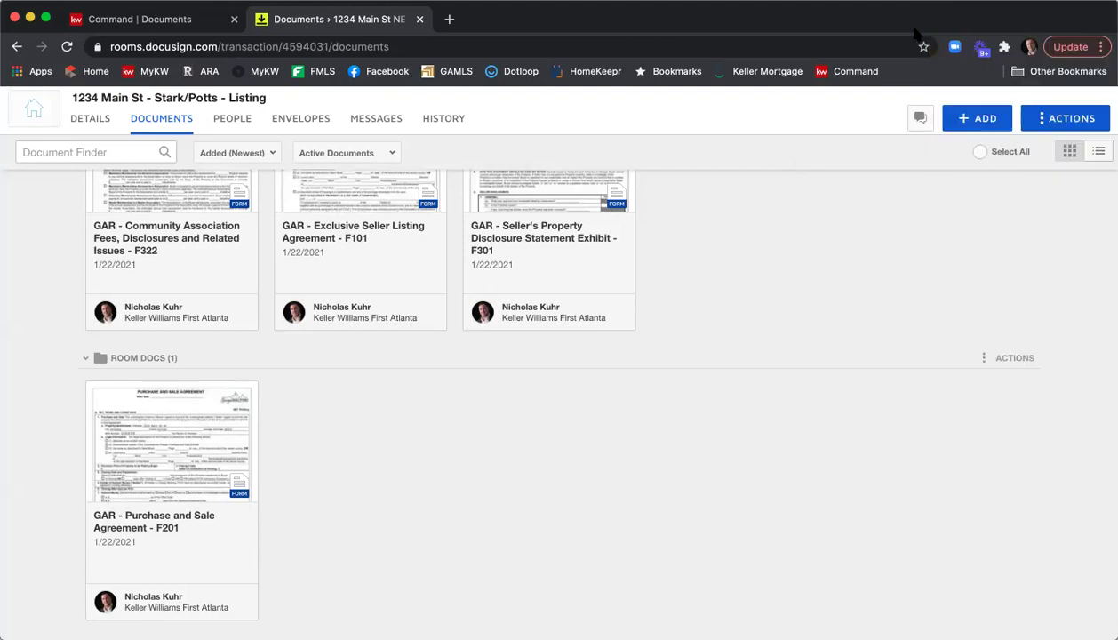
{"action": "scroll", "coordinate": [753, 328], "scroll_direction": "up", "scroll_amount": 3}
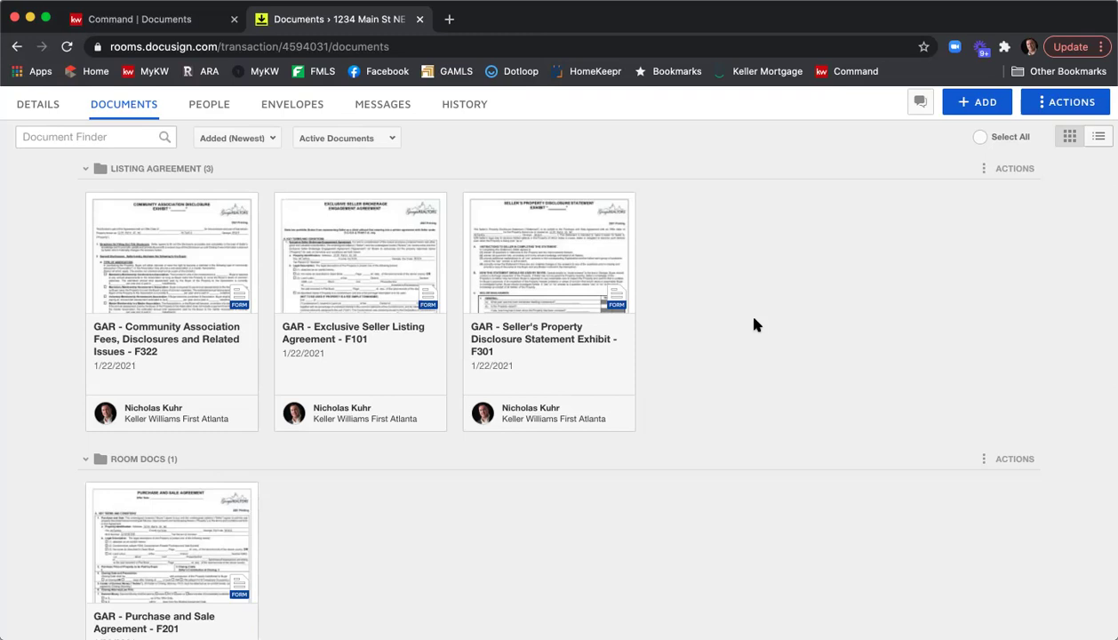
{"action": "scroll", "coordinate": [754, 324], "scroll_direction": "up", "scroll_amount": 2}
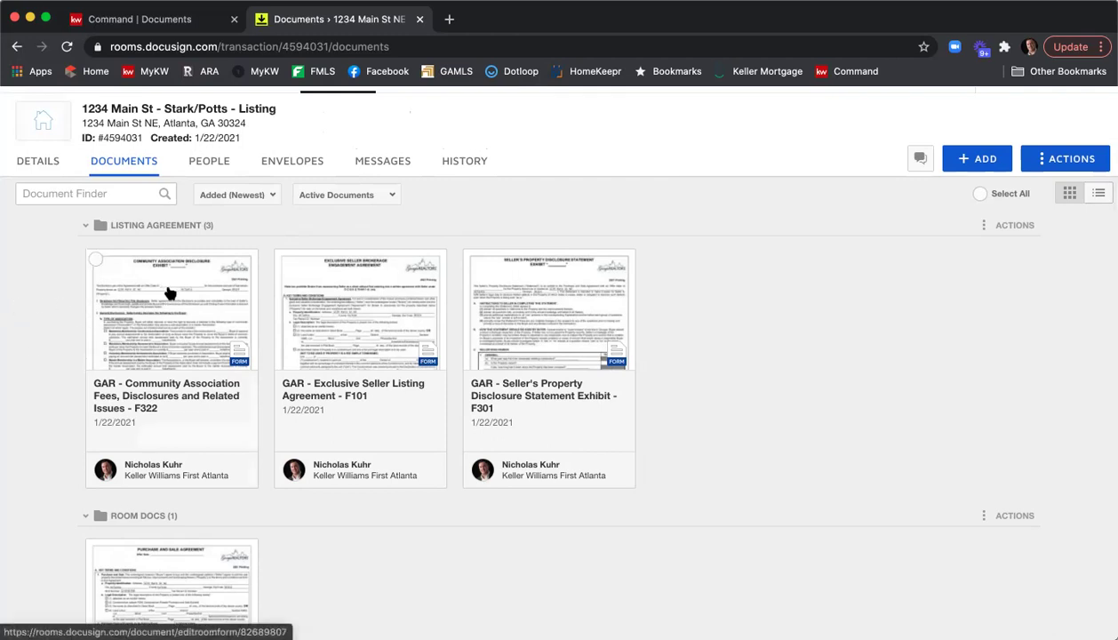
Create a new envelope from the 1234 Main St room's Envelopes tab.
{"action": "left_click", "coordinate": [95, 260]}
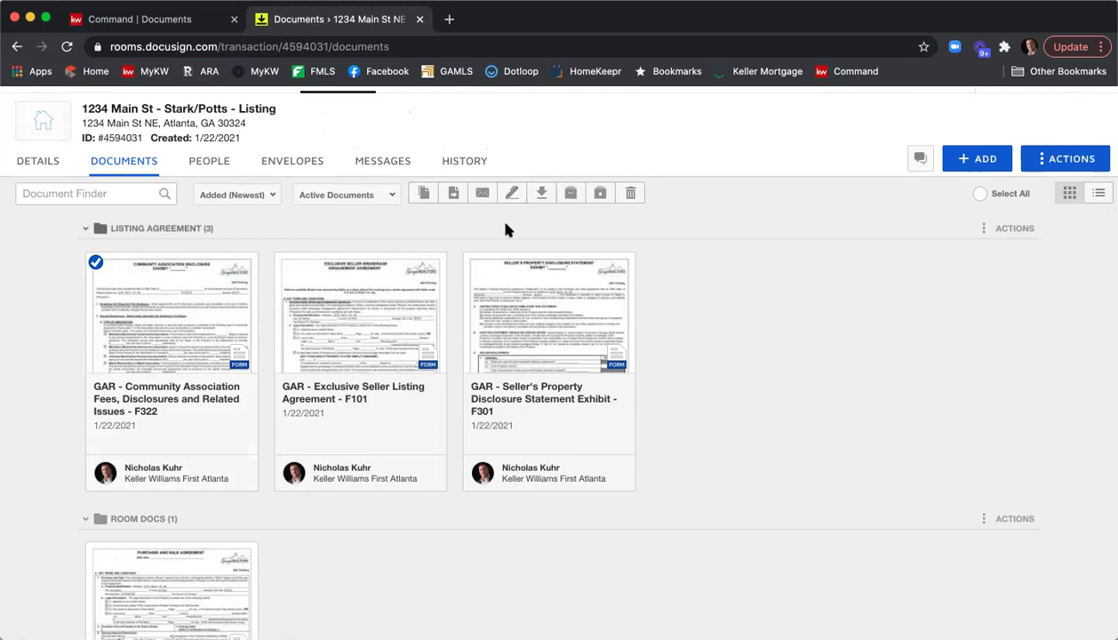
{"action": "left_click", "coordinate": [294, 166]}
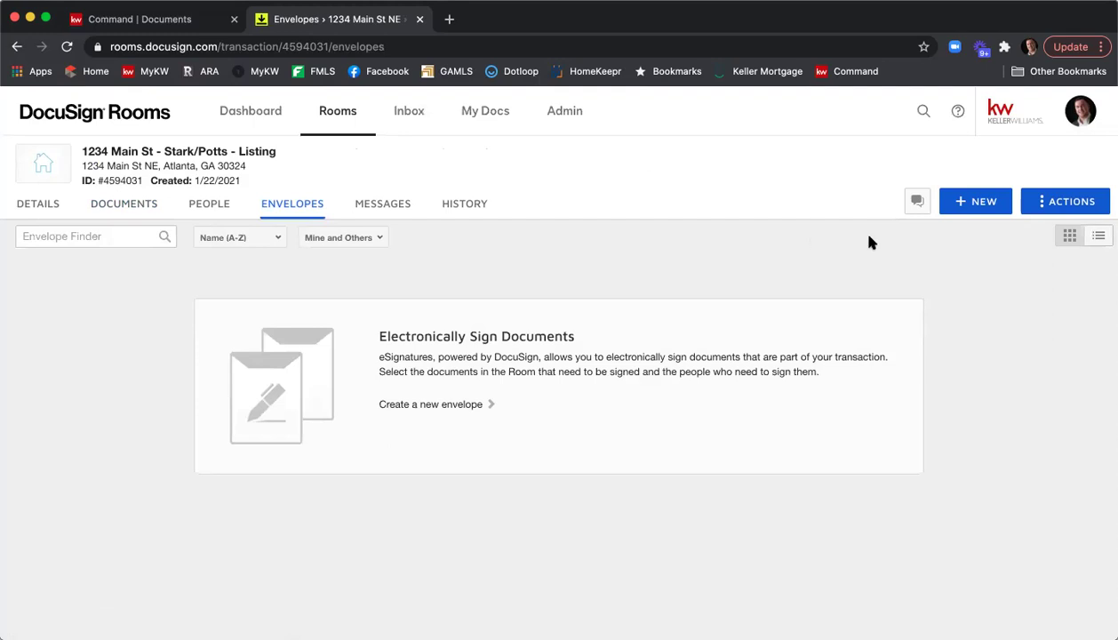
{"action": "left_click", "coordinate": [965, 202]}
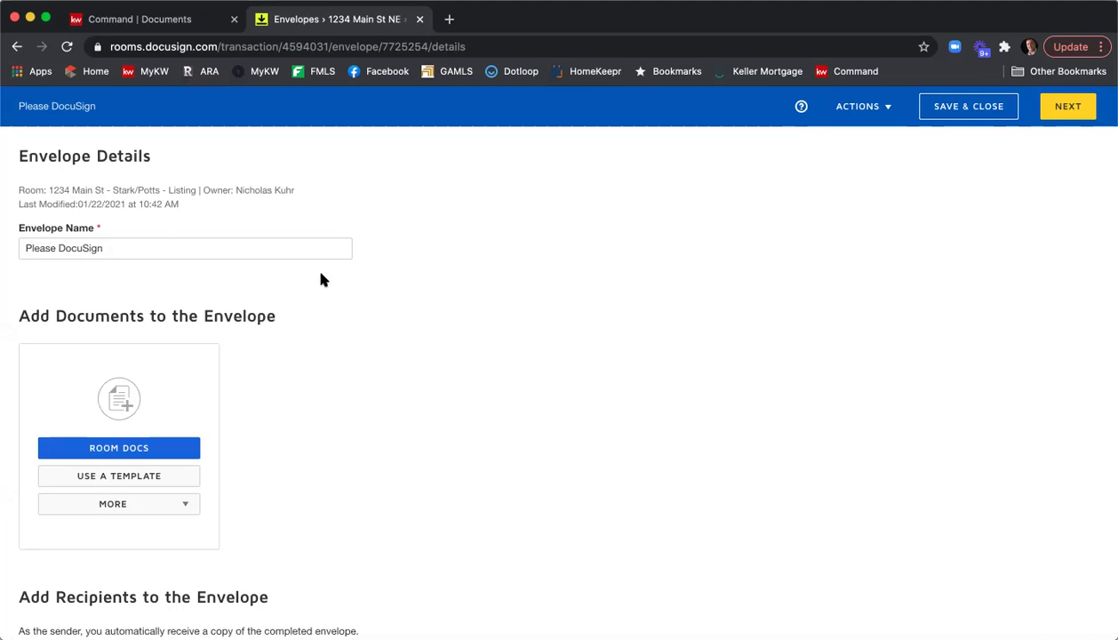
Replace the default envelope name with '1234 Main St ELSA & PSA'.
{"action": "triple_click", "coordinate": [181, 243]}
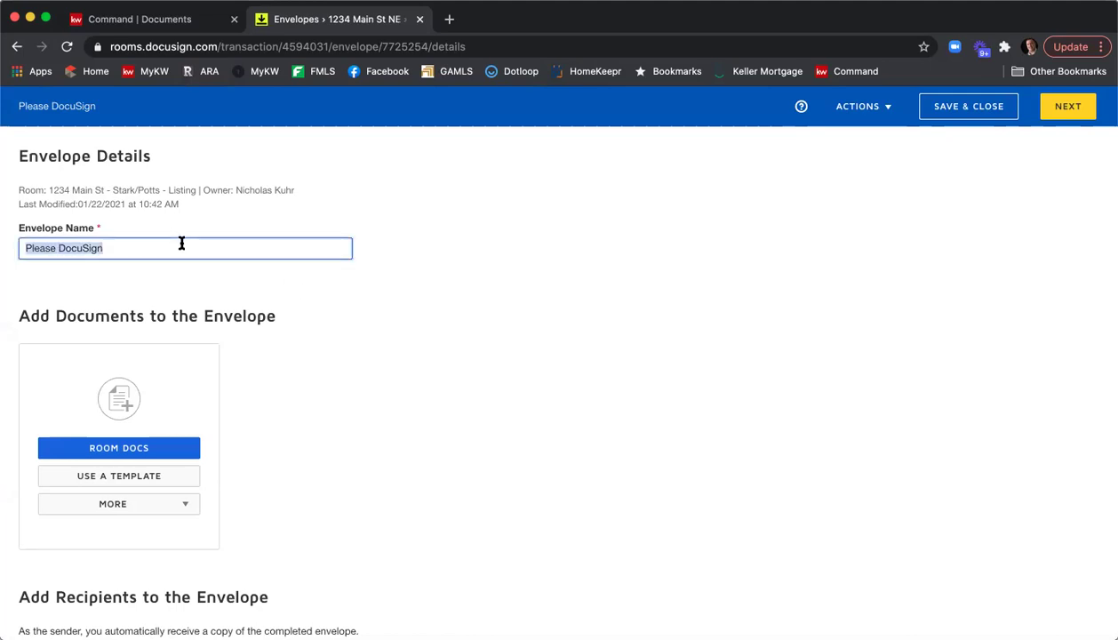
{"action": "type", "text": "1234 "}
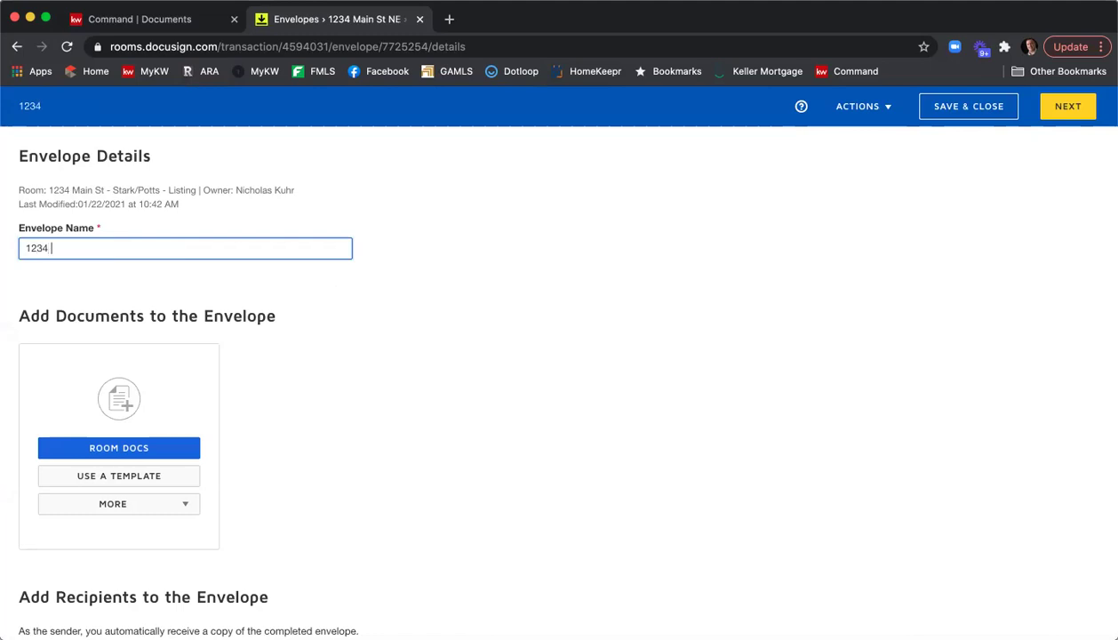
{"action": "type", "text": "Main St ELSA "}
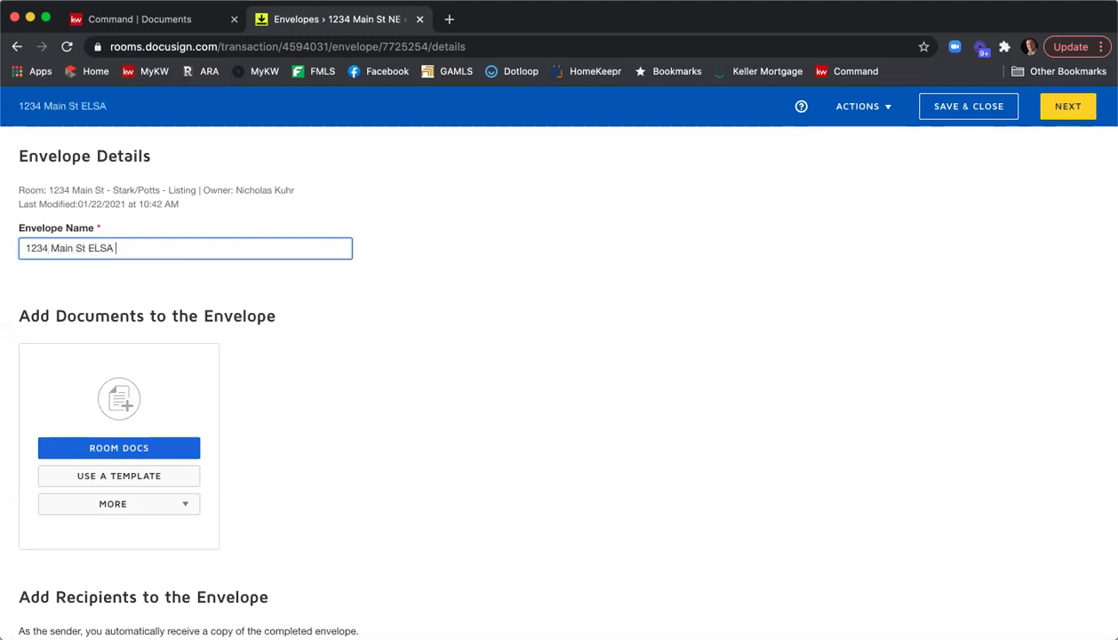
{"action": "type", "text": "& PSA"}
{"action": "scroll", "coordinate": [374, 254], "scroll_direction": "down", "scroll_amount": 1}
{"action": "scroll", "coordinate": [375, 253], "scroll_direction": "down", "scroll_amount": 1}
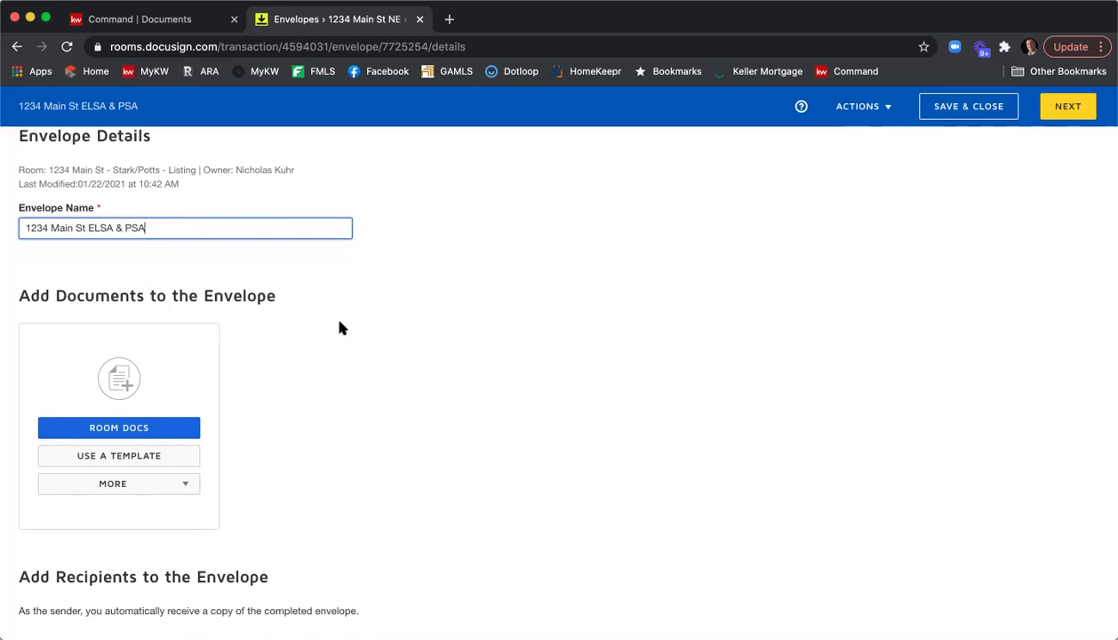
Add Room Docs forms F322, F101, F201 and F301 to the envelope.
{"action": "left_click", "coordinate": [168, 433]}
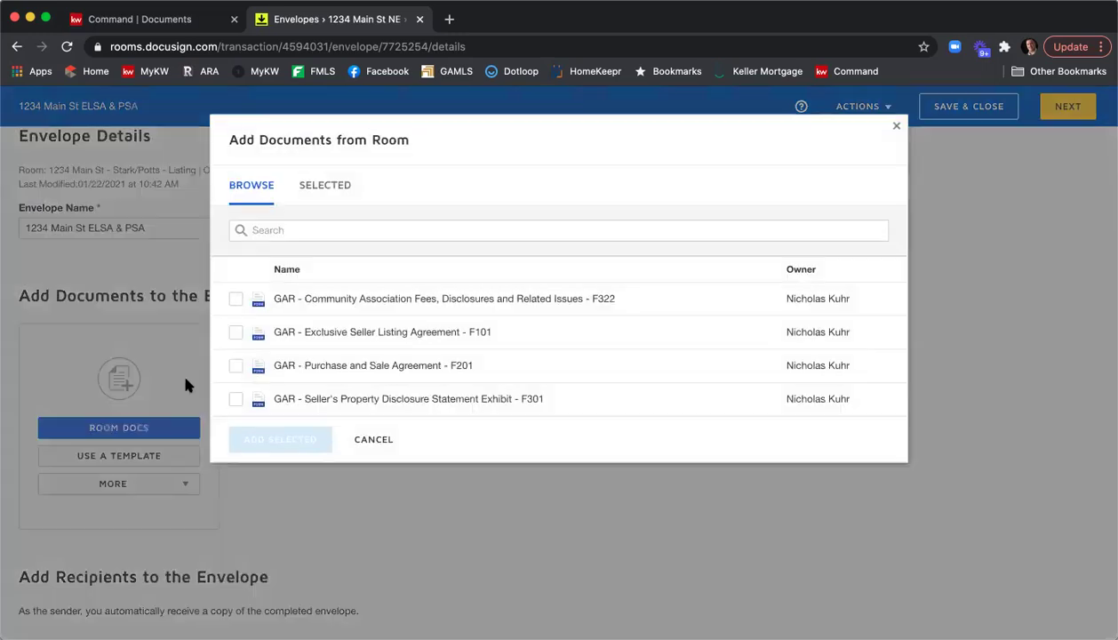
{"action": "left_click", "coordinate": [237, 301]}
{"action": "left_click", "coordinate": [236, 333]}
{"action": "left_click", "coordinate": [237, 366]}
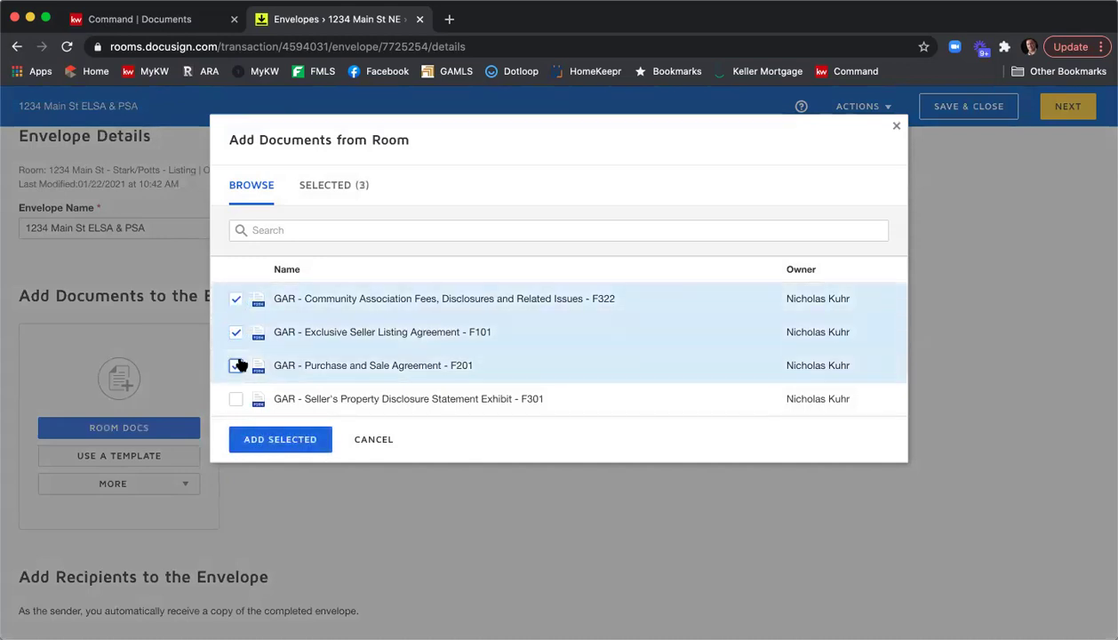
{"action": "left_click", "coordinate": [236, 400]}
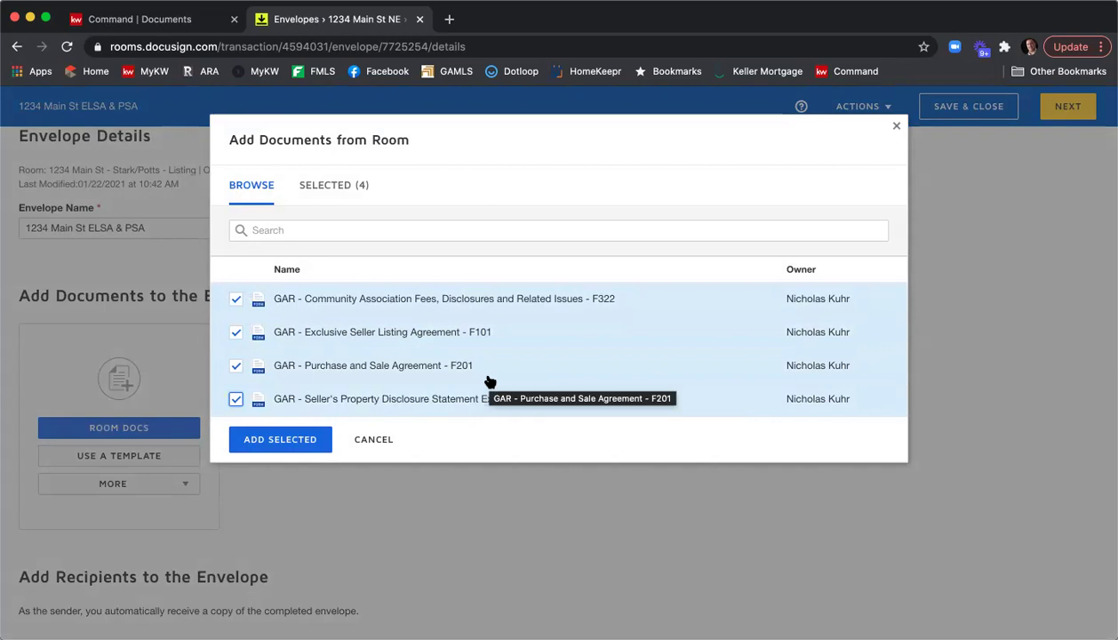
{"action": "left_click", "coordinate": [299, 442]}
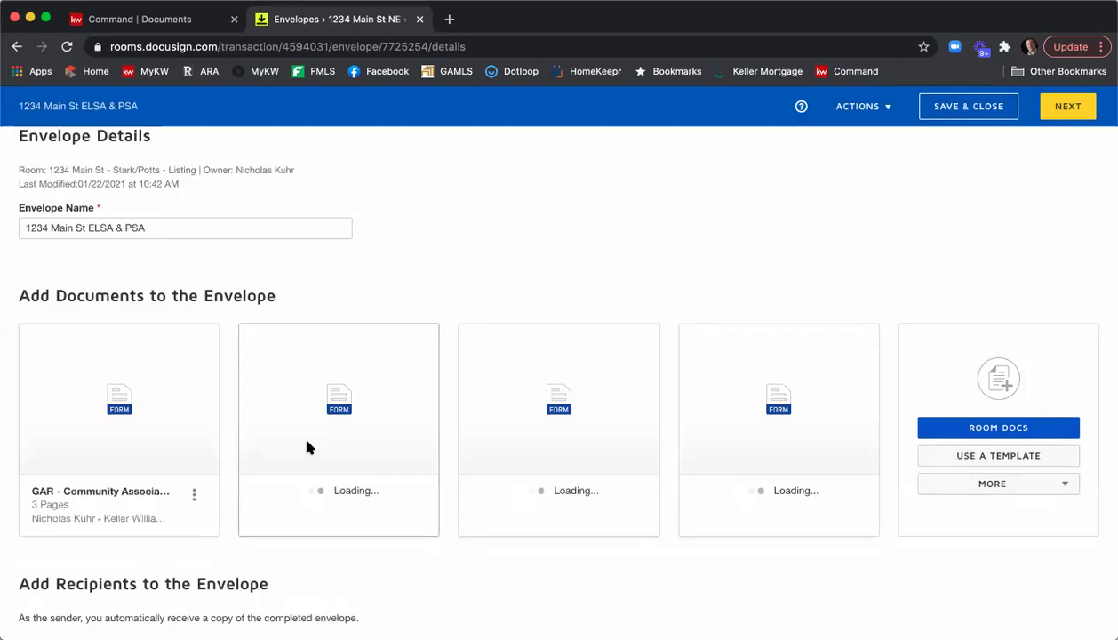
{"action": "mouse_move", "coordinate": [307, 441]}
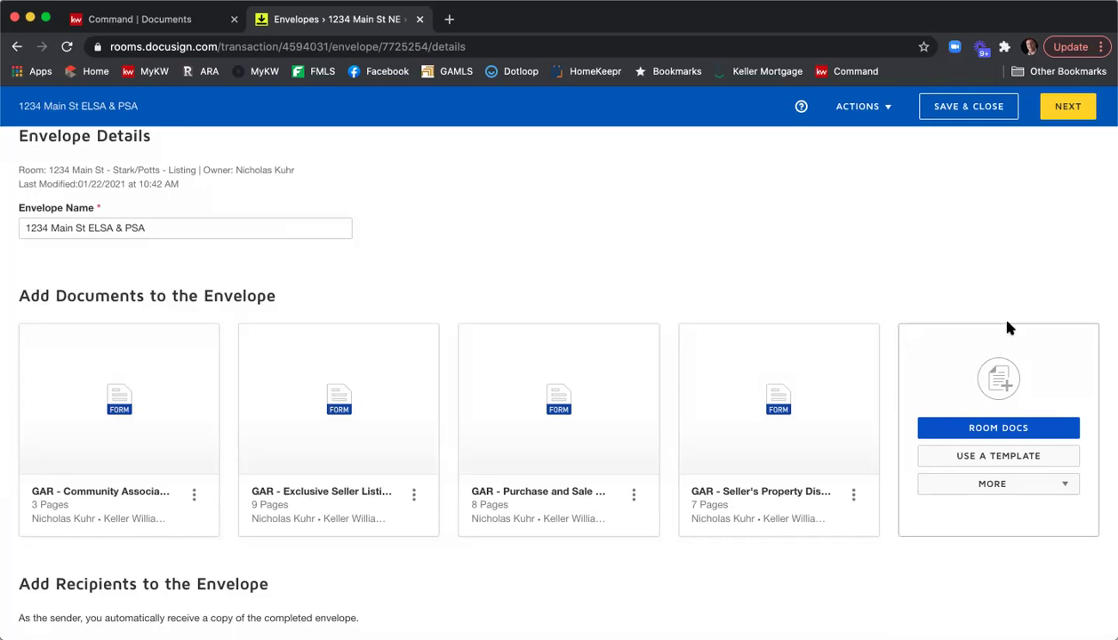
Add the shared 'Seller - Affiliated Marketing Disclosure' and 'Seller - Wire Fraud Disclosure' templates.
{"action": "left_click", "coordinate": [971, 458]}
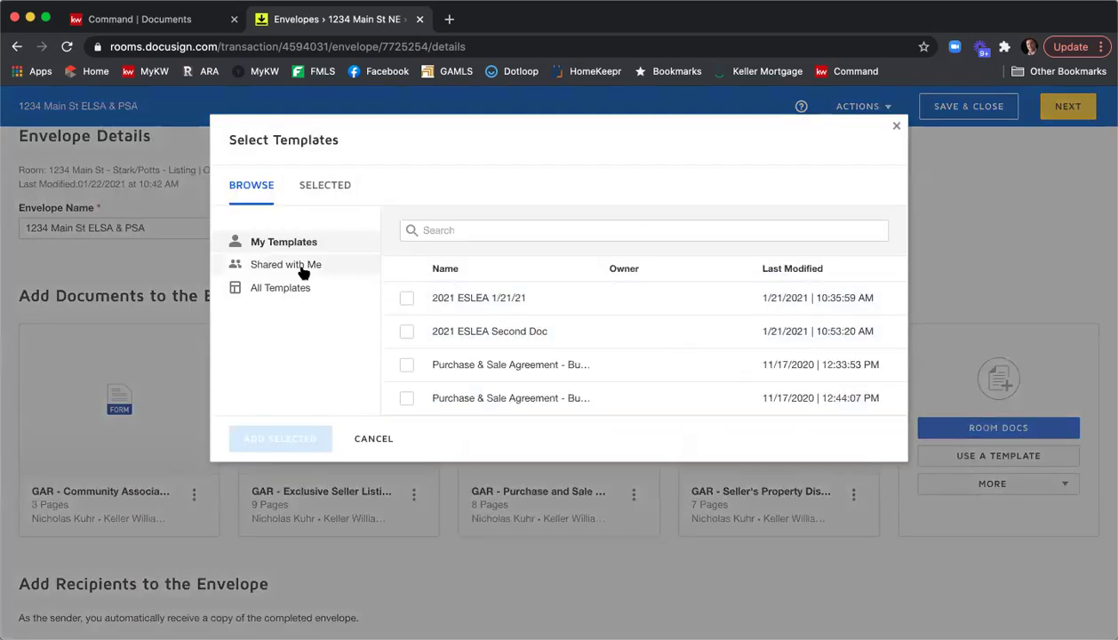
{"action": "left_click", "coordinate": [303, 267]}
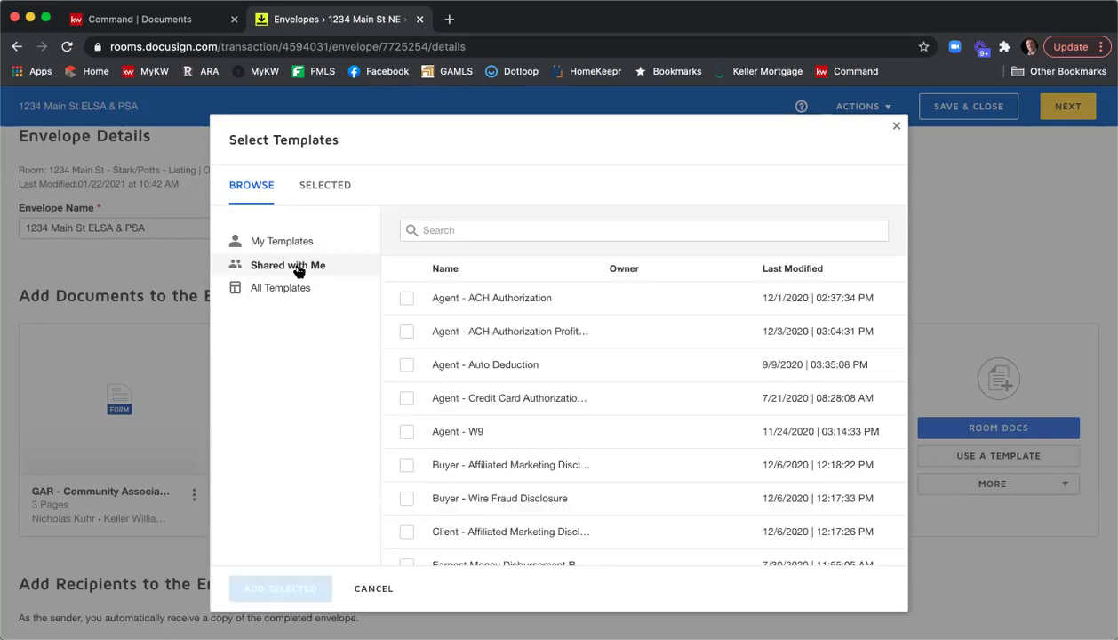
{"action": "scroll", "coordinate": [613, 307], "scroll_direction": "down", "scroll_amount": 2}
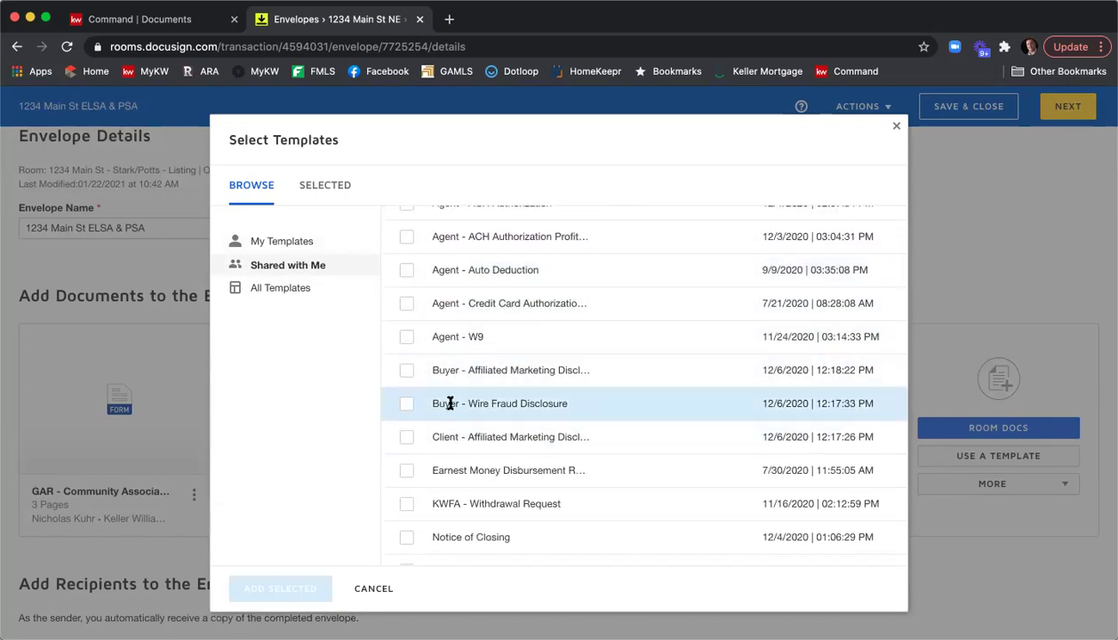
{"action": "scroll", "coordinate": [544, 350], "scroll_direction": "down", "scroll_amount": 5}
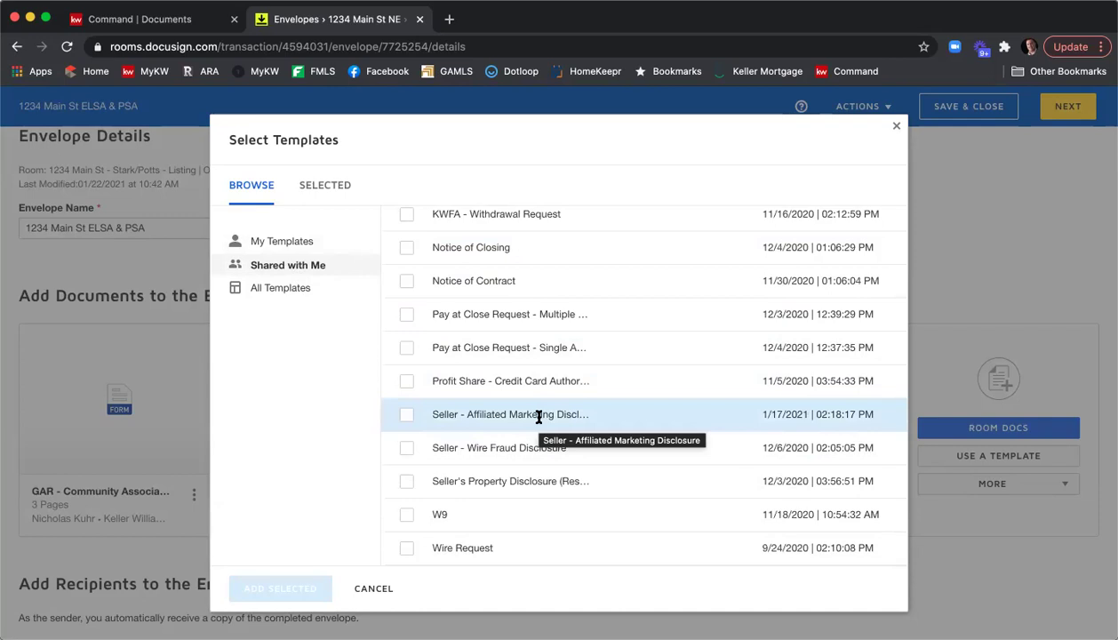
{"action": "left_click", "coordinate": [406, 415]}
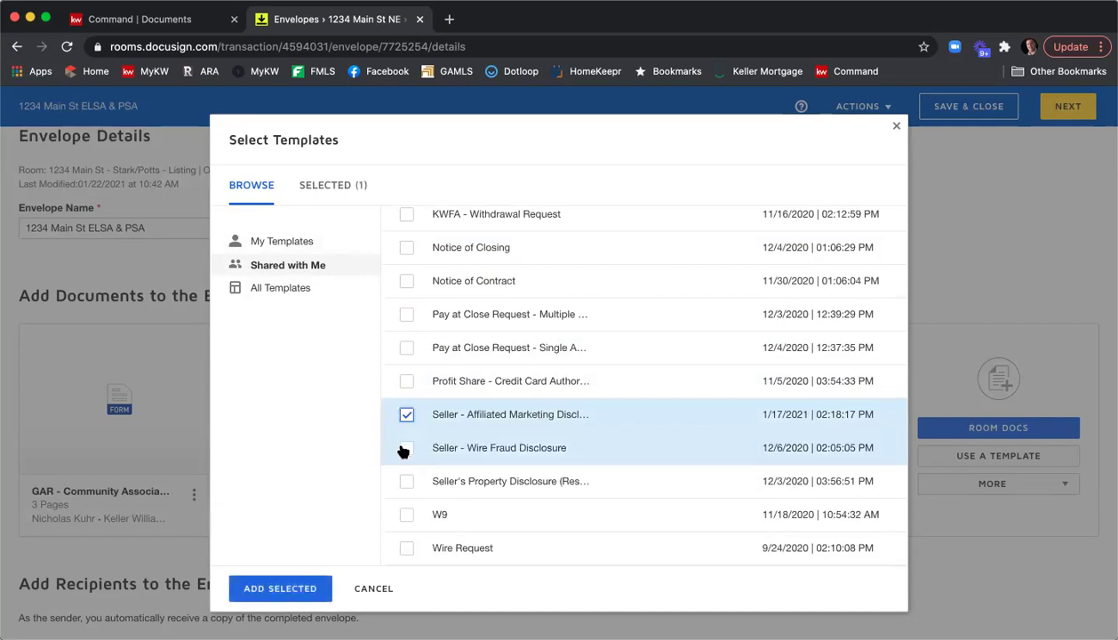
{"action": "left_click", "coordinate": [406, 449]}
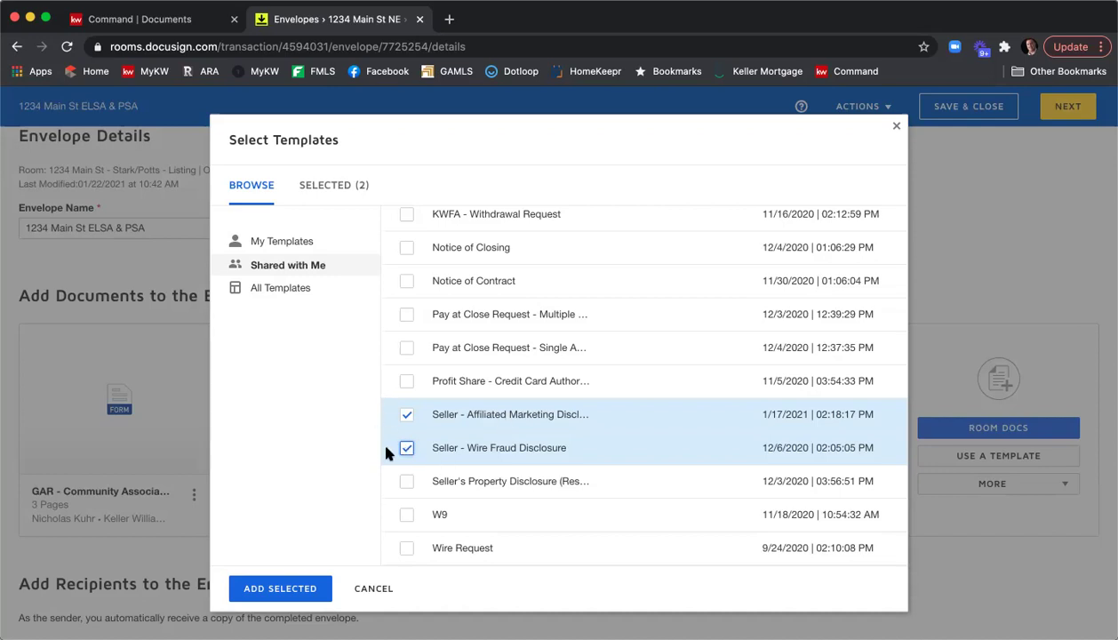
{"action": "left_click", "coordinate": [298, 585]}
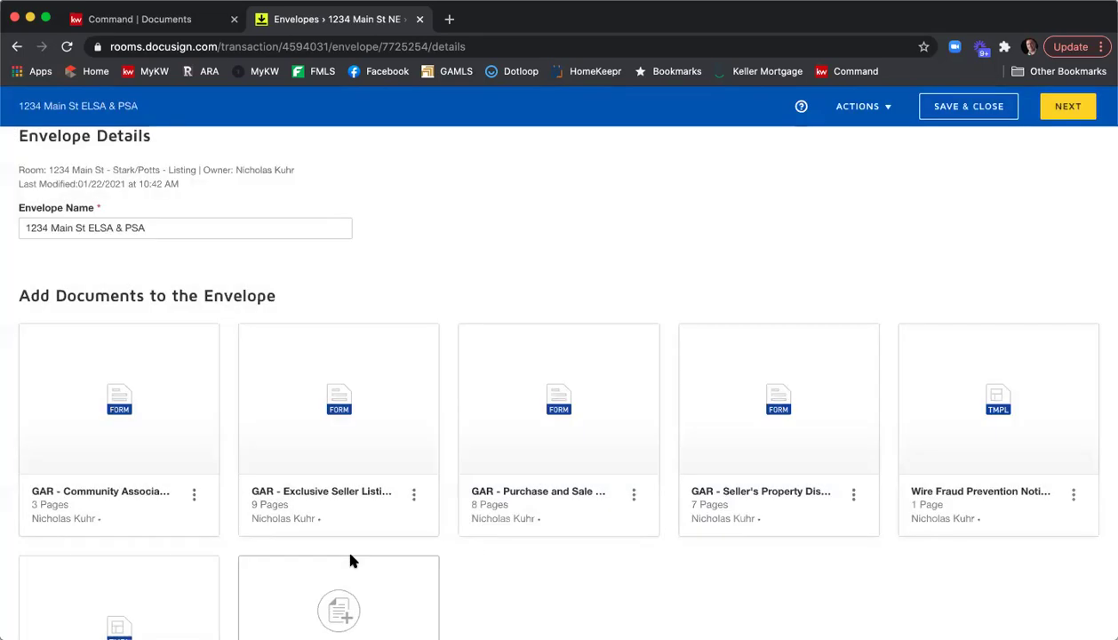
Reorder documents: listing agreement first, property disclosure second, Purchase and Sale last.
{"action": "scroll", "coordinate": [504, 335], "scroll_direction": "down", "scroll_amount": 2}
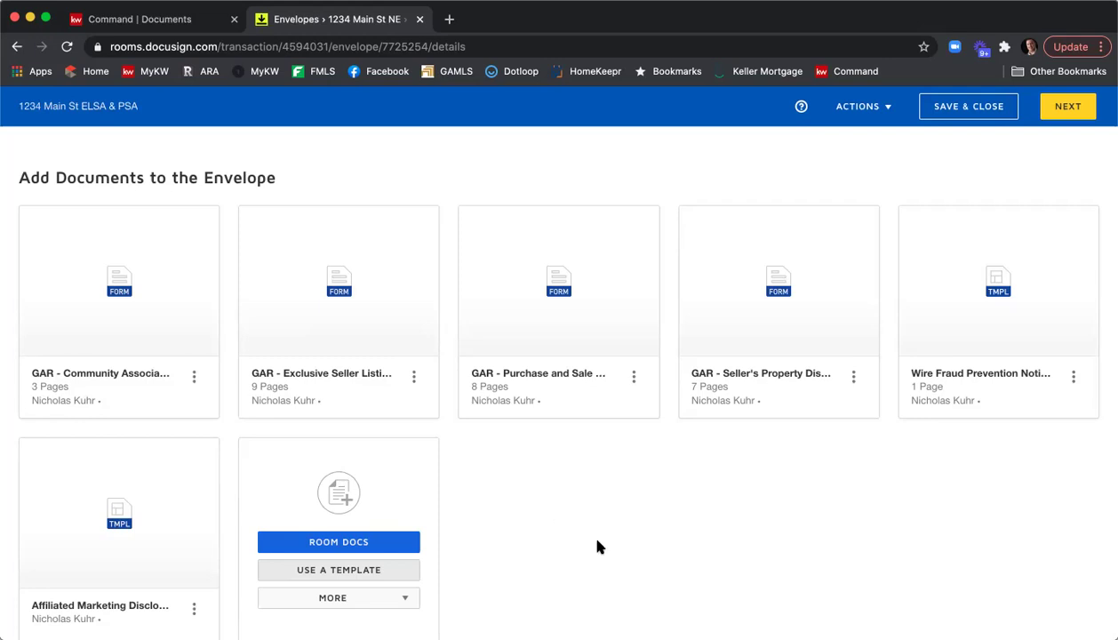
{"action": "mouse_move", "coordinate": [349, 307]}
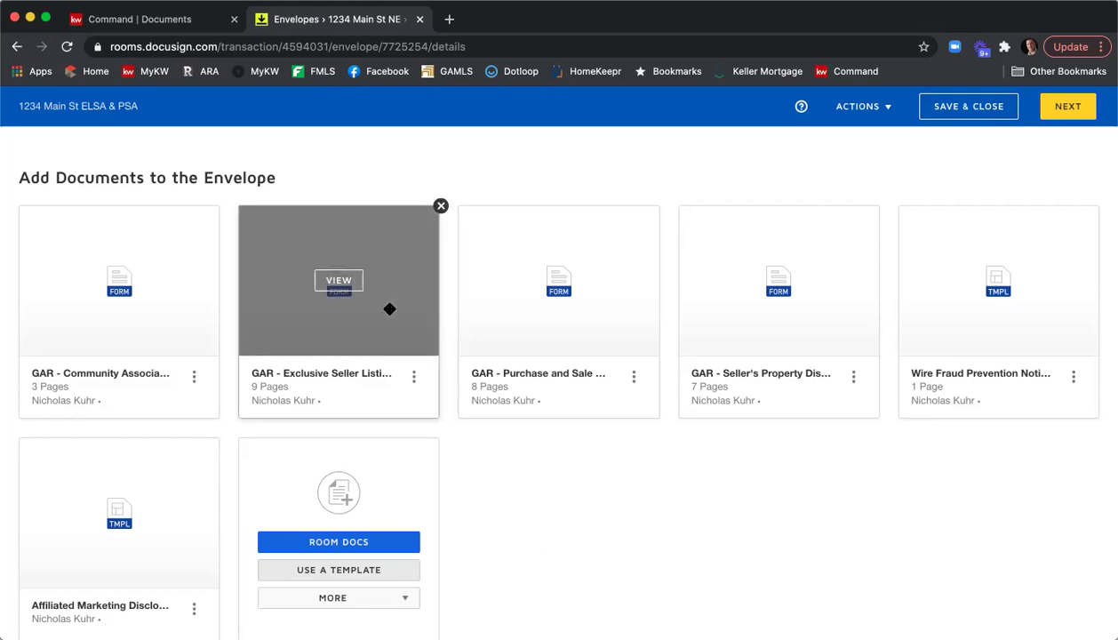
{"action": "left_click_drag", "start_coordinate": [389, 308], "coordinate": [148, 306]}
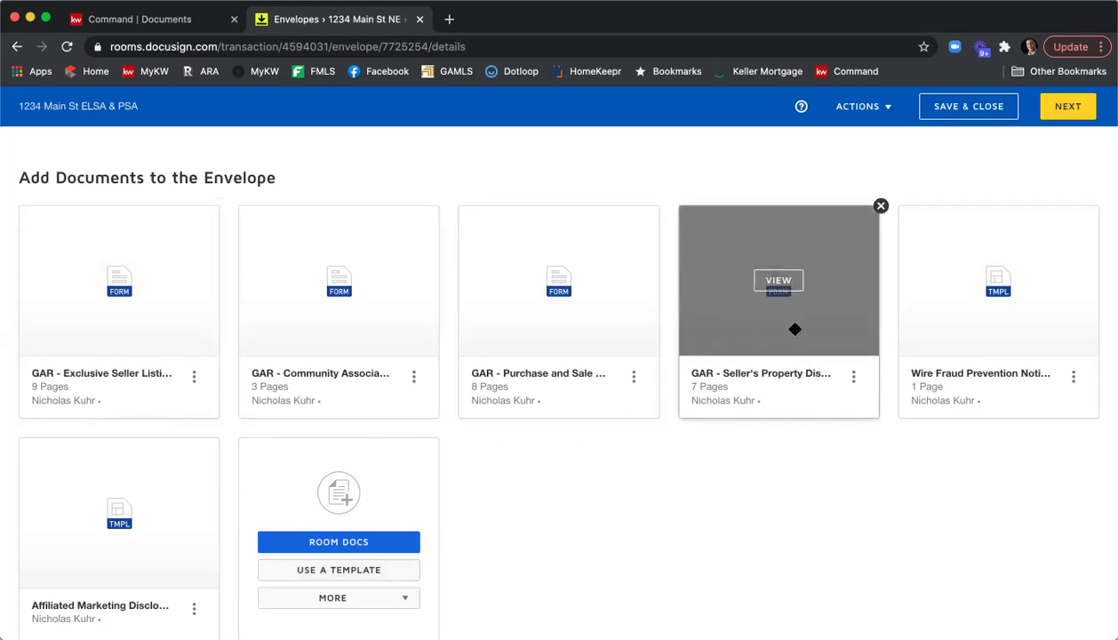
{"action": "left_click_drag", "start_coordinate": [807, 327], "coordinate": [399, 367]}
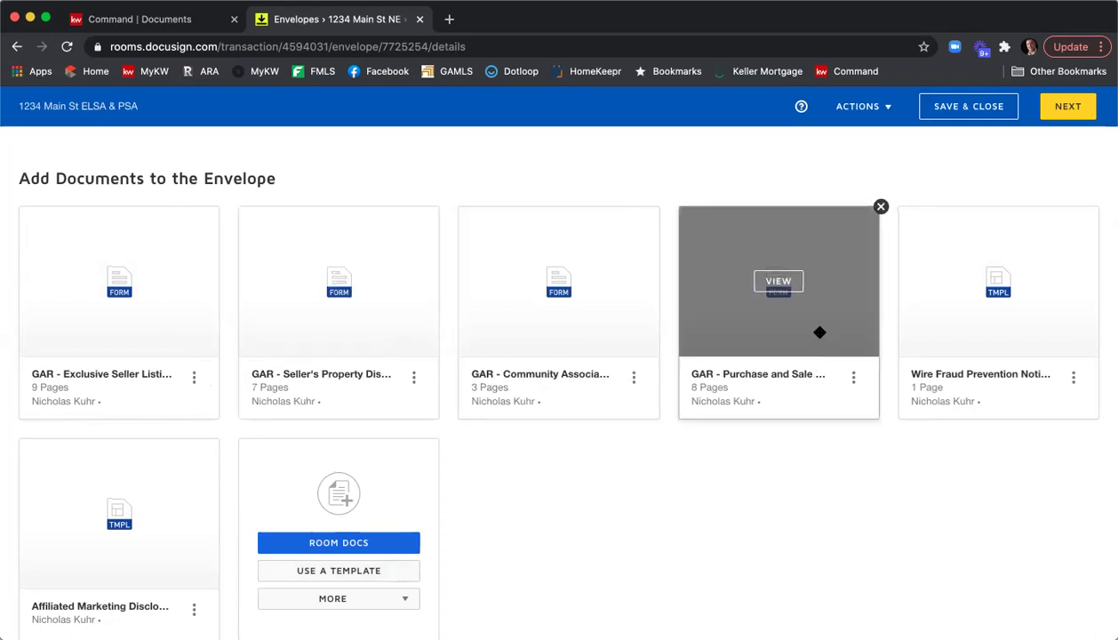
{"action": "left_click_drag", "start_coordinate": [821, 310], "coordinate": [172, 536]}
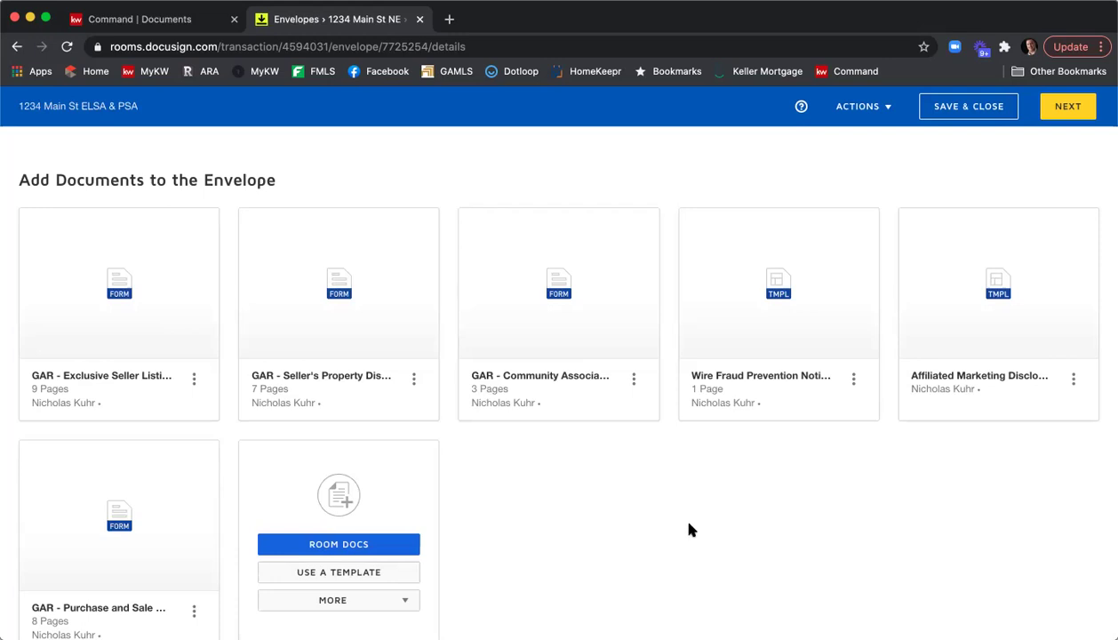
Choose Pre-Tagged Roles from the Add Recipient options.
{"action": "scroll", "coordinate": [690, 528], "scroll_direction": "down", "scroll_amount": 5}
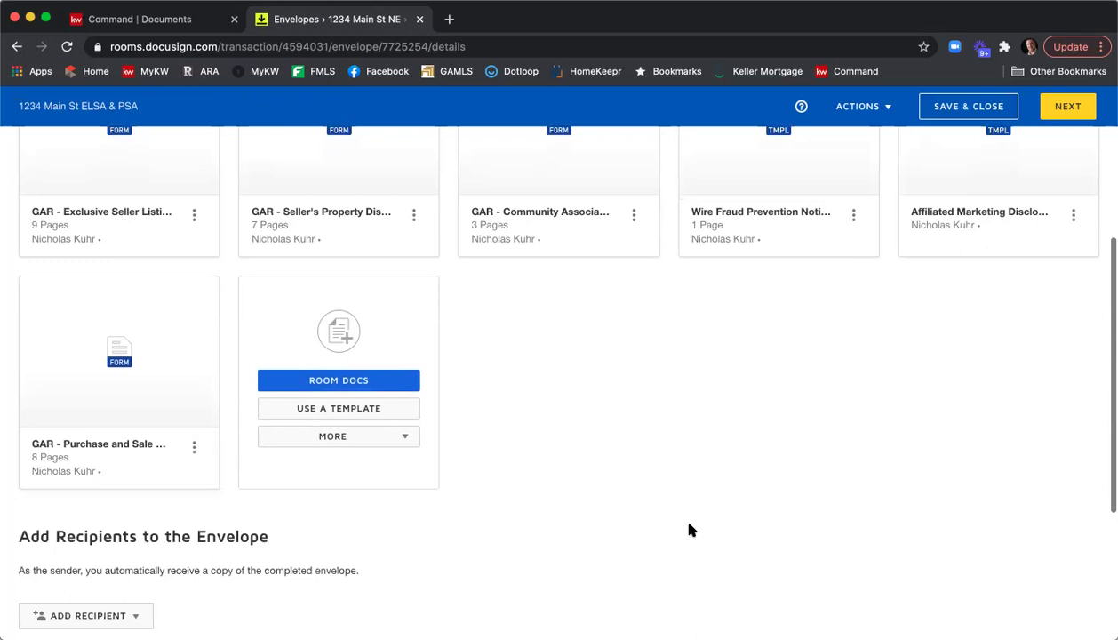
{"action": "scroll", "coordinate": [690, 530], "scroll_direction": "down", "scroll_amount": 2}
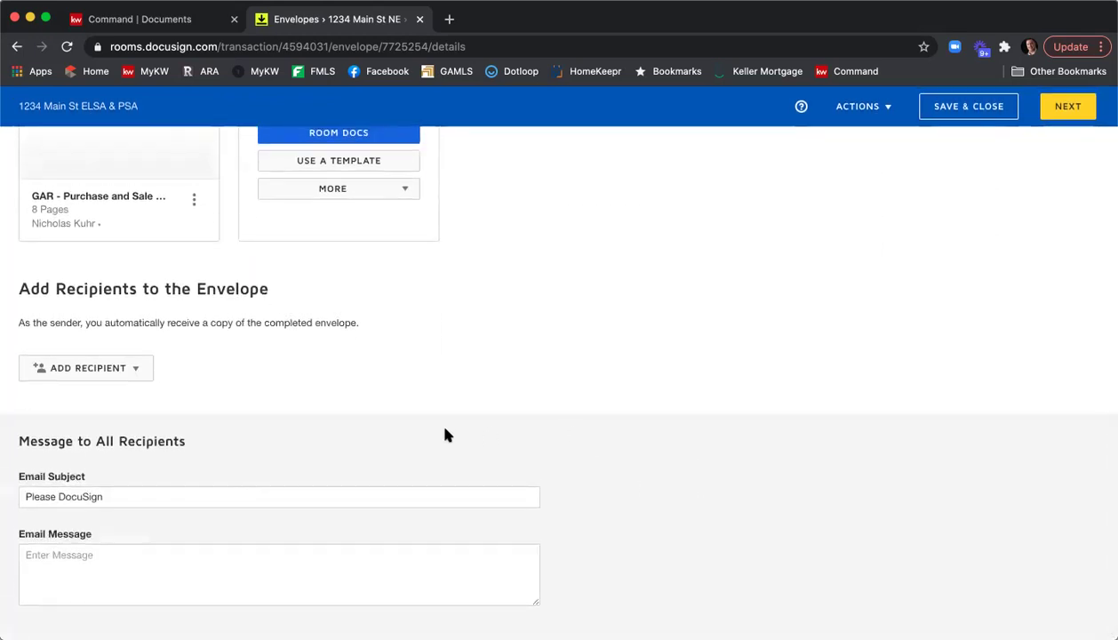
{"action": "left_click", "coordinate": [140, 374]}
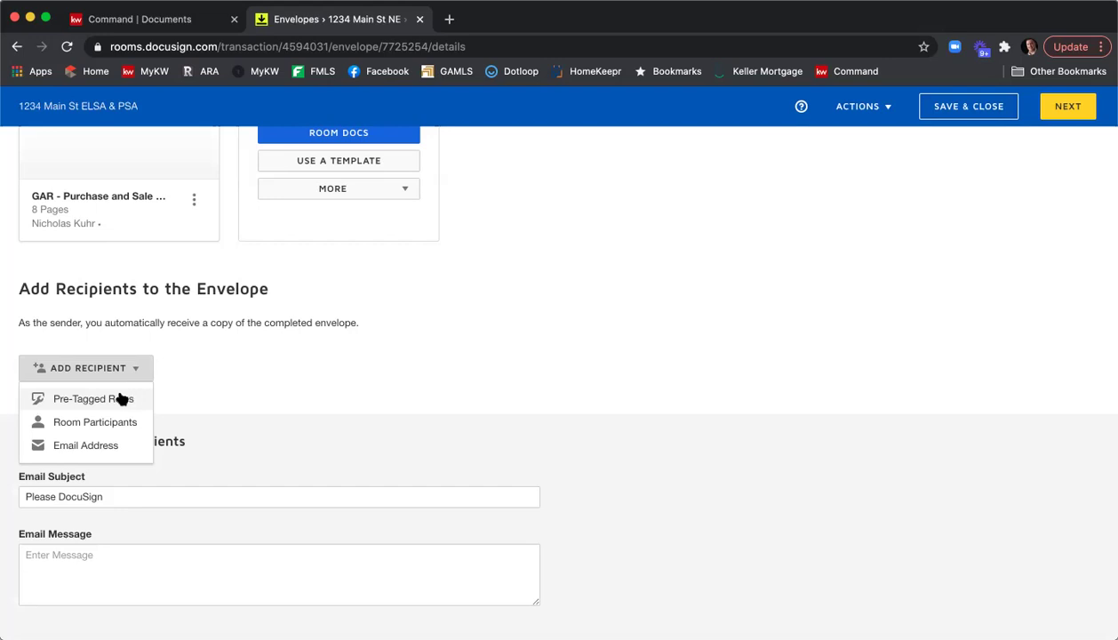
{"action": "left_click", "coordinate": [113, 398]}
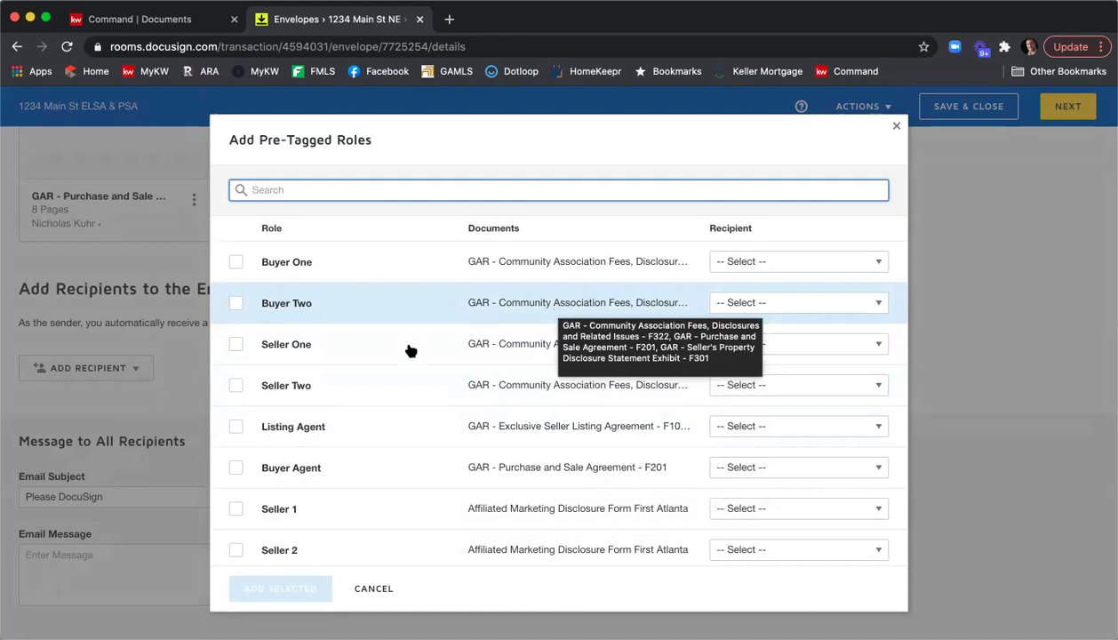
Match contacts to Seller One, Seller Two and Listing Agent, and add all three as recipients.
{"action": "left_click", "coordinate": [746, 346]}
{"action": "scroll", "coordinate": [782, 418], "scroll_direction": "down", "scroll_amount": 2}
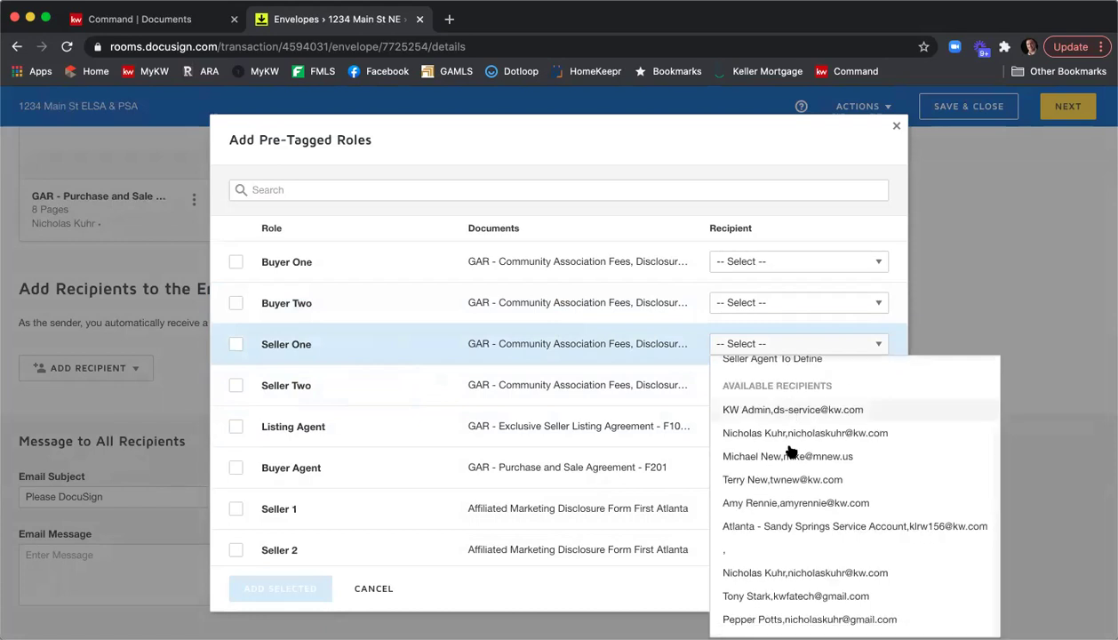
{"action": "left_click", "coordinate": [796, 597]}
{"action": "left_click", "coordinate": [747, 387]}
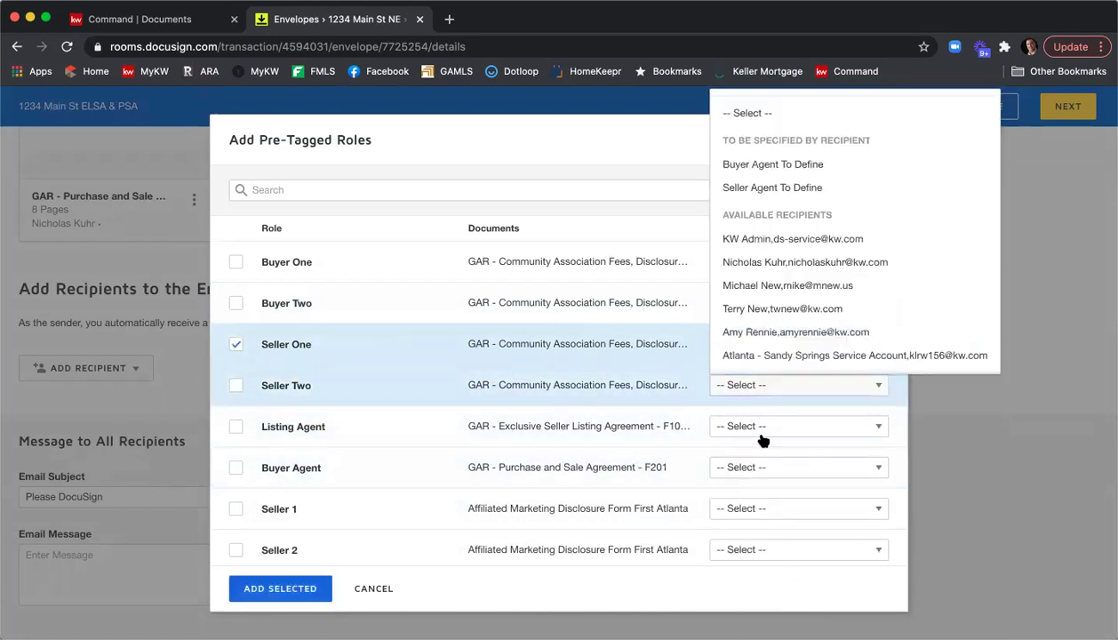
{"action": "scroll", "coordinate": [789, 334], "scroll_direction": "down", "scroll_amount": 2}
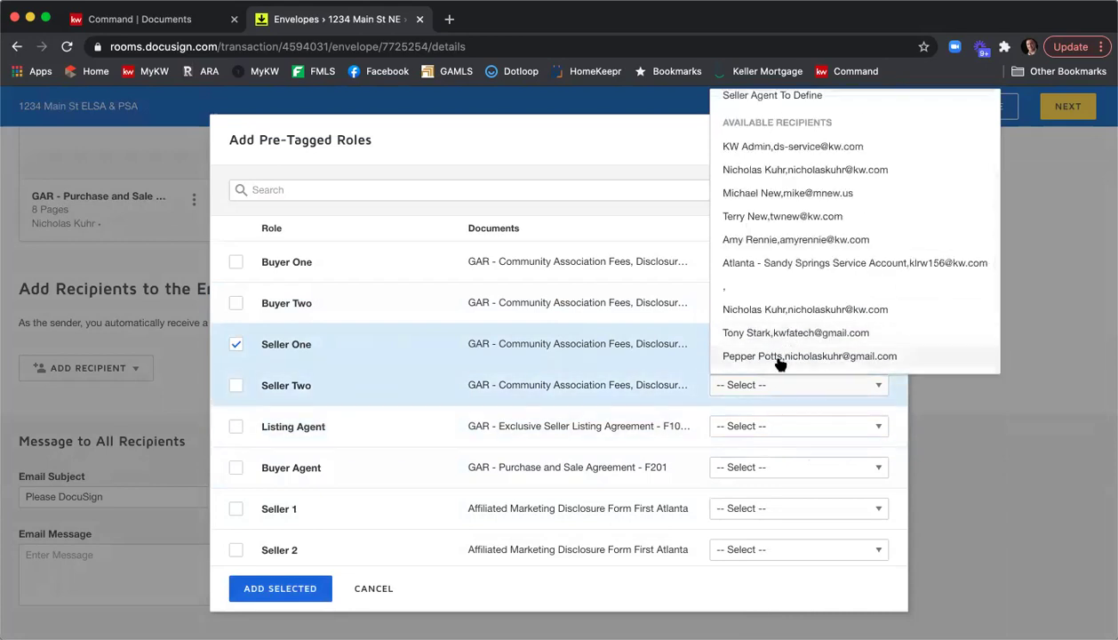
{"action": "left_click", "coordinate": [779, 357]}
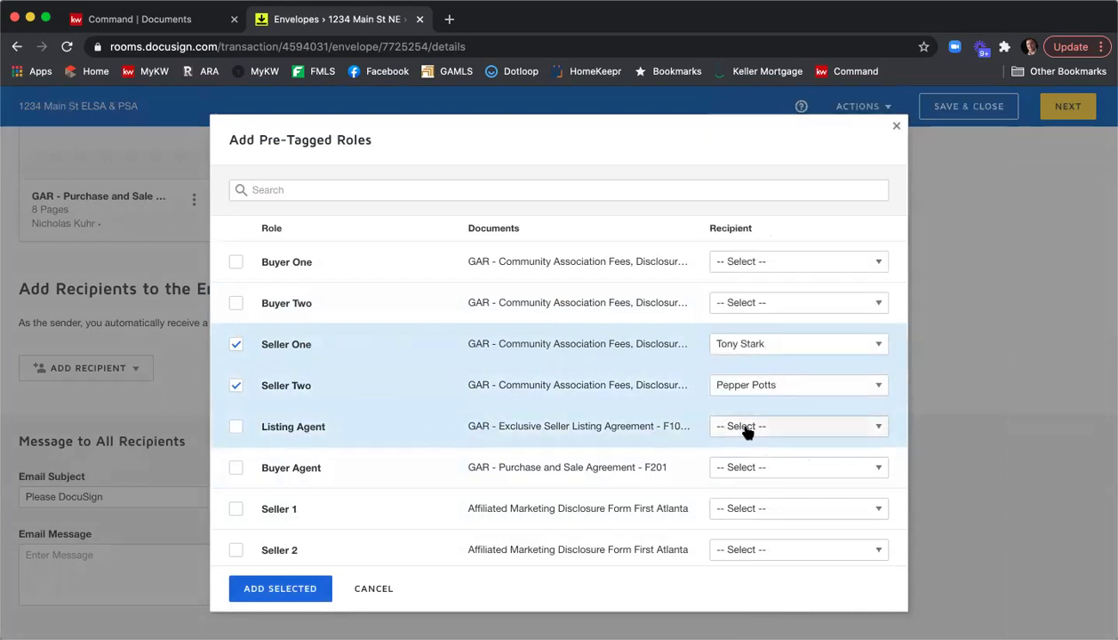
{"action": "left_click", "coordinate": [746, 430]}
{"action": "scroll", "coordinate": [826, 298], "scroll_direction": "down", "scroll_amount": 2}
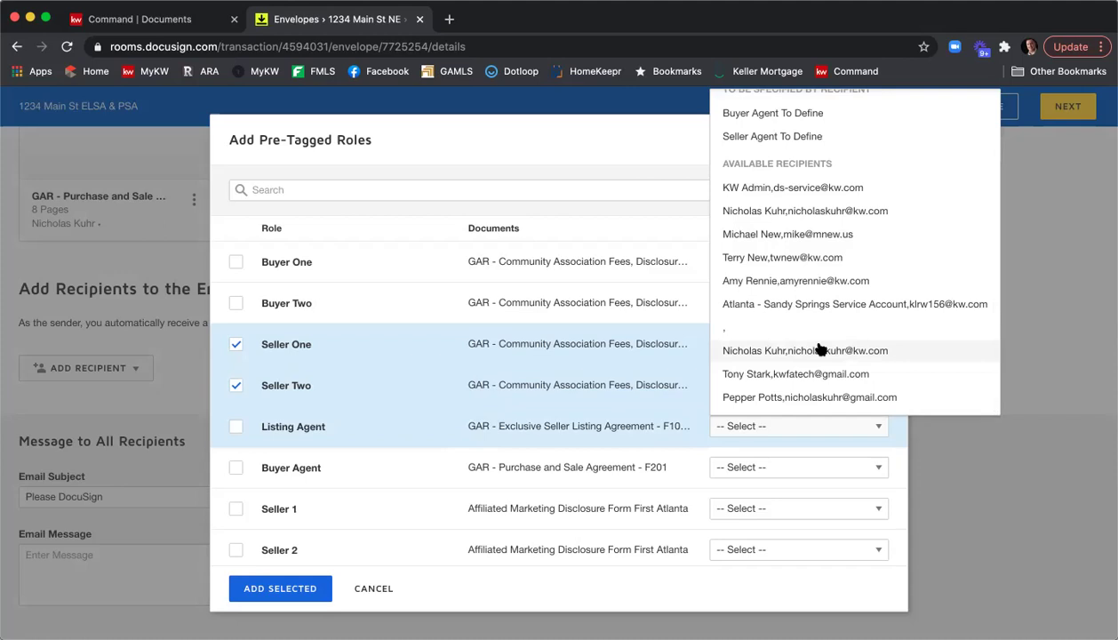
{"action": "left_click", "coordinate": [819, 350]}
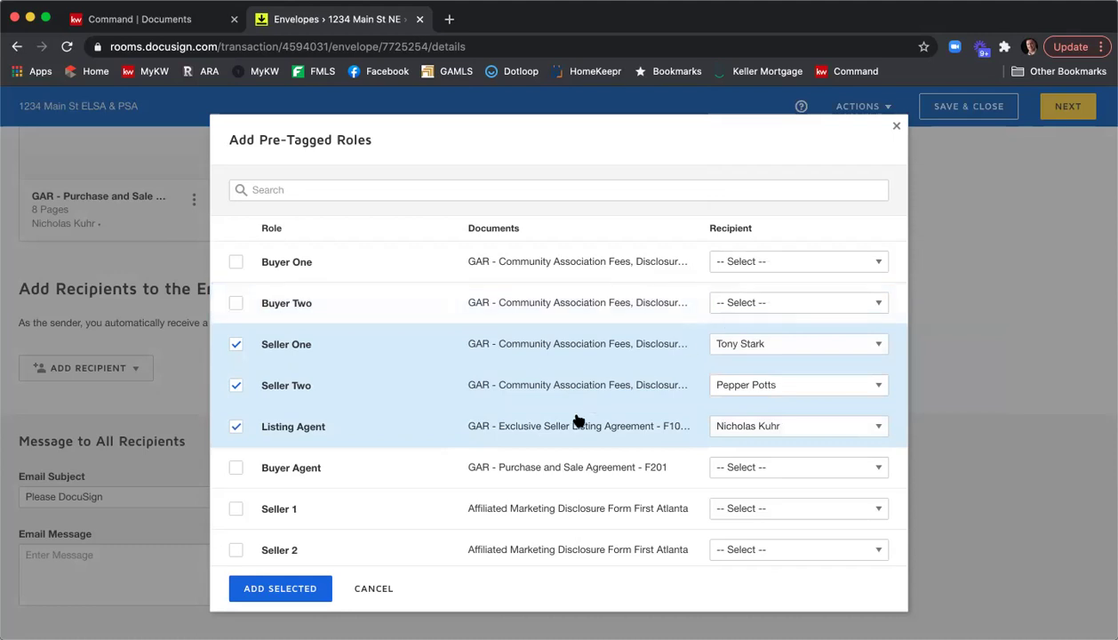
{"action": "scroll", "coordinate": [569, 425], "scroll_direction": "down", "scroll_amount": 1}
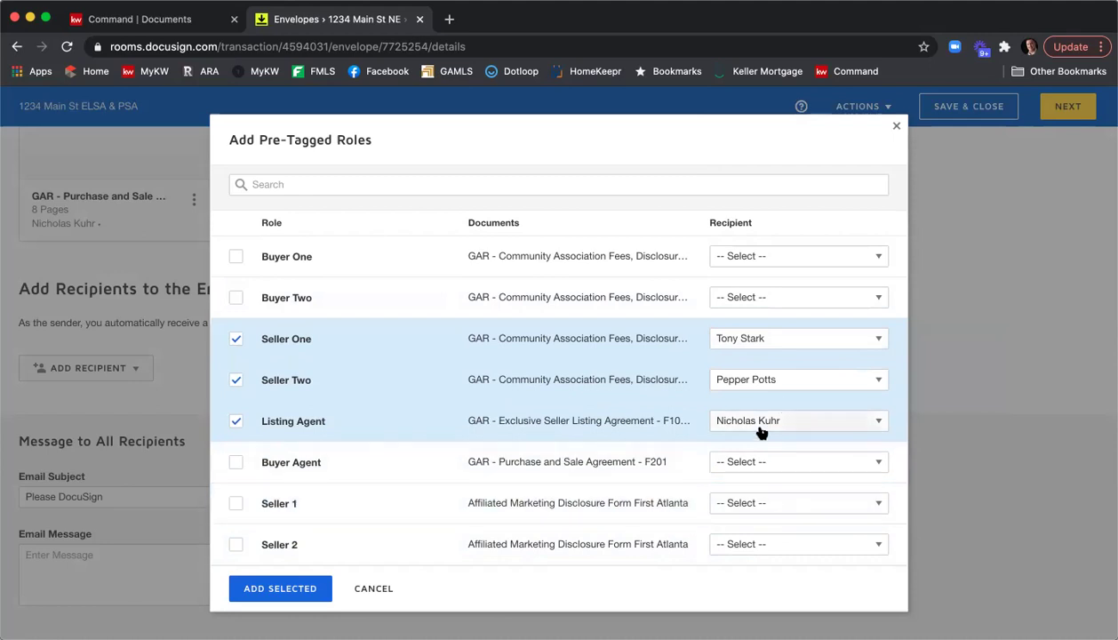
{"action": "left_click", "coordinate": [293, 589]}
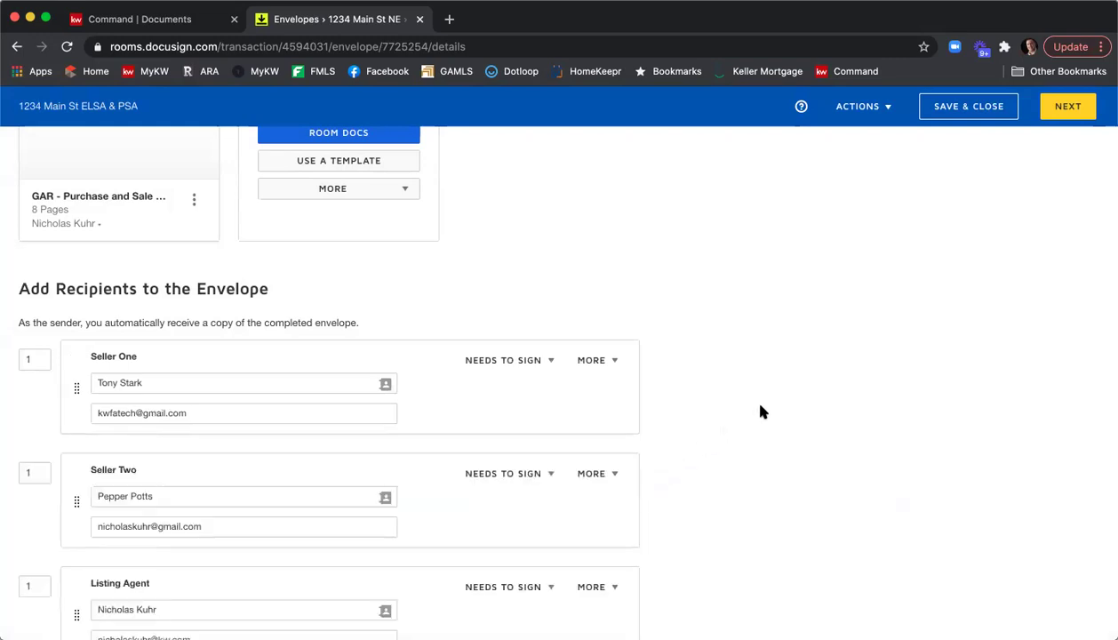
{"action": "scroll", "coordinate": [760, 411], "scroll_direction": "down", "scroll_amount": 3}
{"action": "scroll", "coordinate": [759, 412], "scroll_direction": "up", "scroll_amount": 1}
{"action": "scroll", "coordinate": [760, 412], "scroll_direction": "down", "scroll_amount": 1}
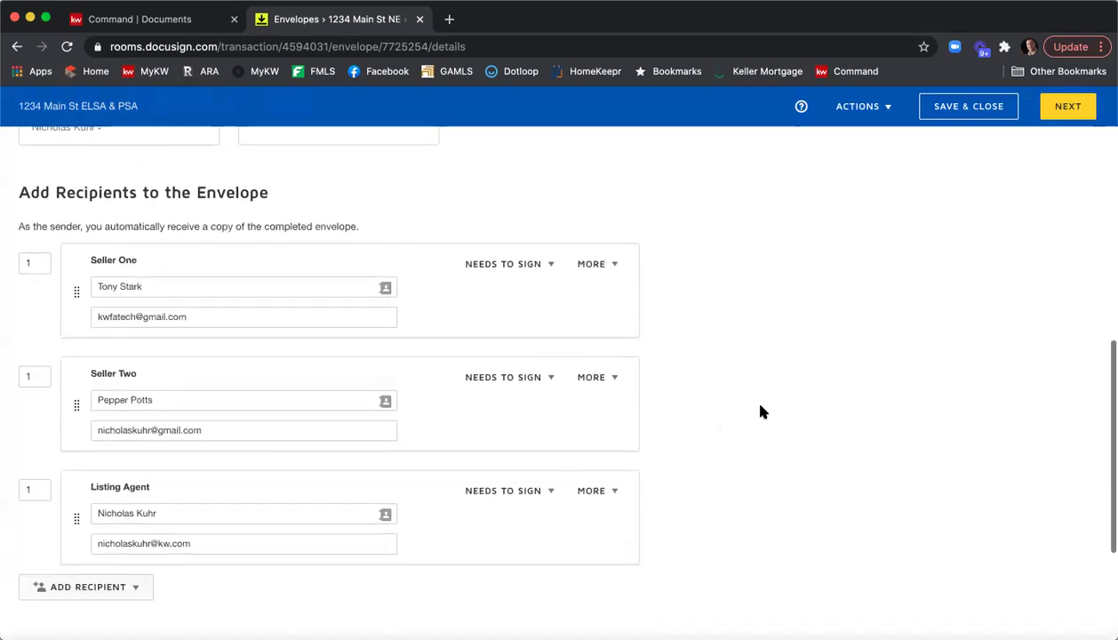
{"action": "scroll", "coordinate": [760, 412], "scroll_direction": "down", "scroll_amount": 1}
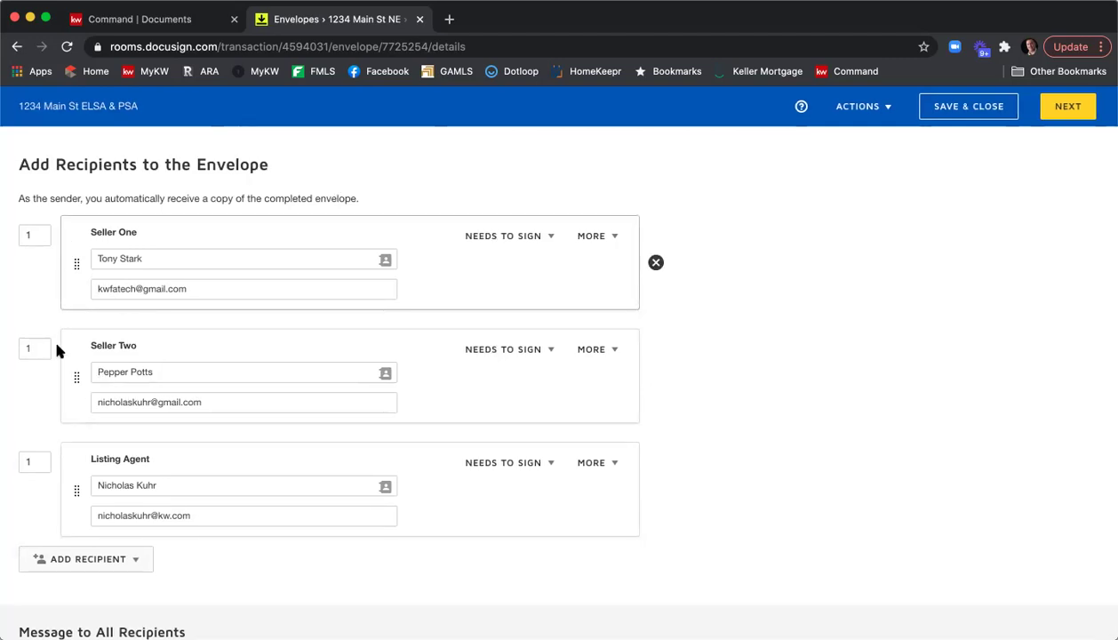
Set Seller Two's routing order to 2 and the Listing Agent's to 3.
{"action": "left_click_drag", "start_coordinate": [44, 348], "coordinate": [5, 349]}
{"action": "type", "text": "2"}
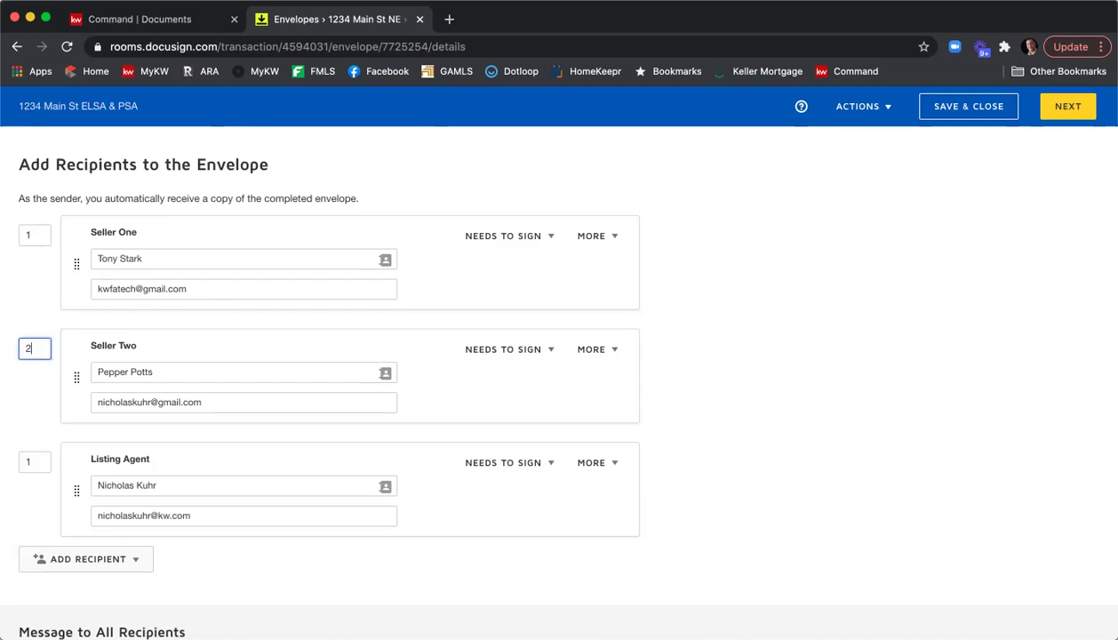
{"action": "left_click", "coordinate": [50, 303]}
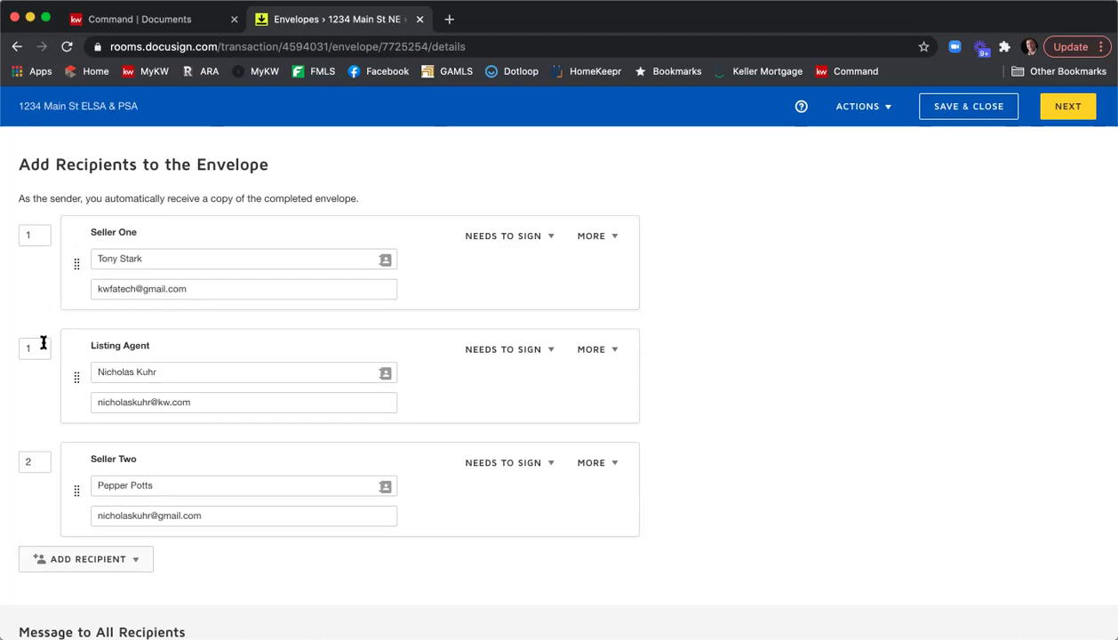
{"action": "left_click_drag", "start_coordinate": [42, 347], "coordinate": [4, 351]}
{"action": "type", "text": "3"}
{"action": "left_click", "coordinate": [26, 291]}
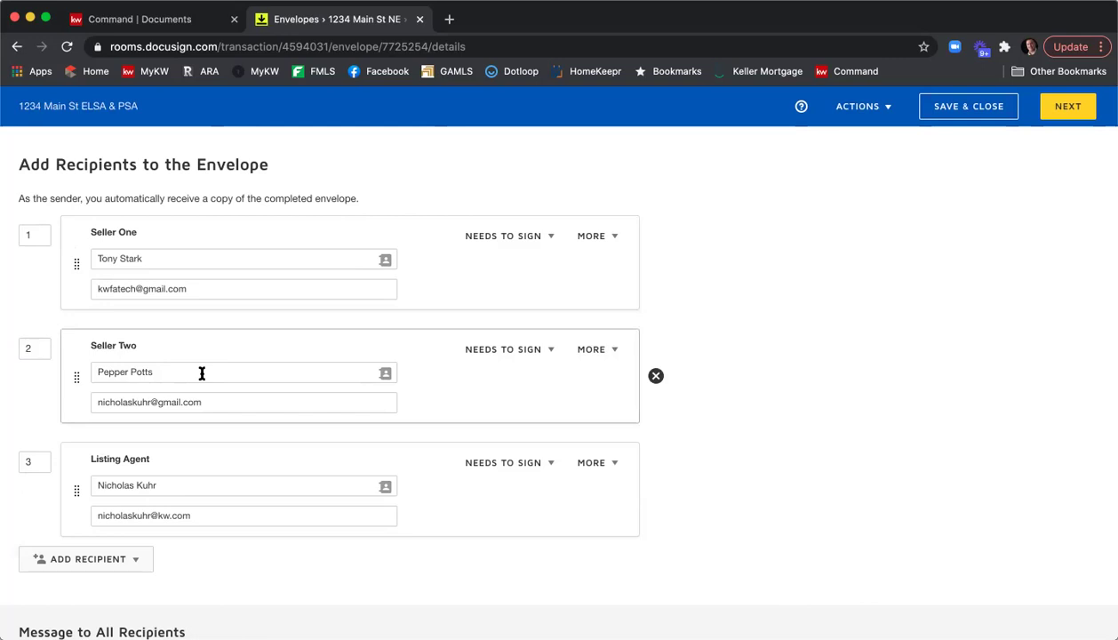
Show Seller One's NEEDS TO SIGN action options.
{"action": "left_click", "coordinate": [551, 238]}
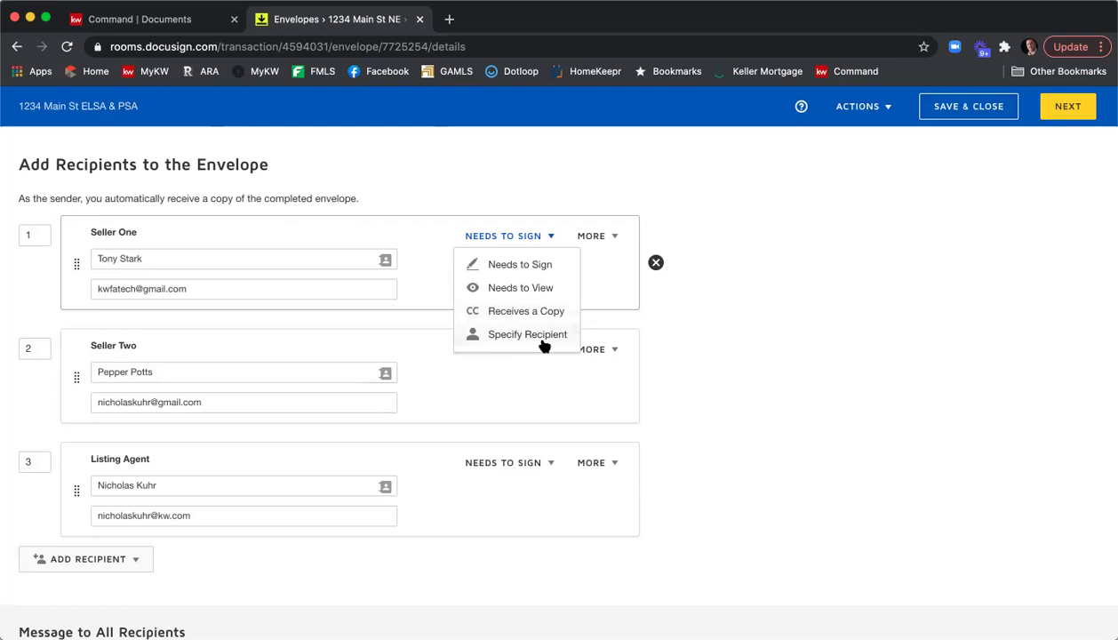
Add access authentication to Seller One and enter an access code.
{"action": "left_click", "coordinate": [616, 237]}
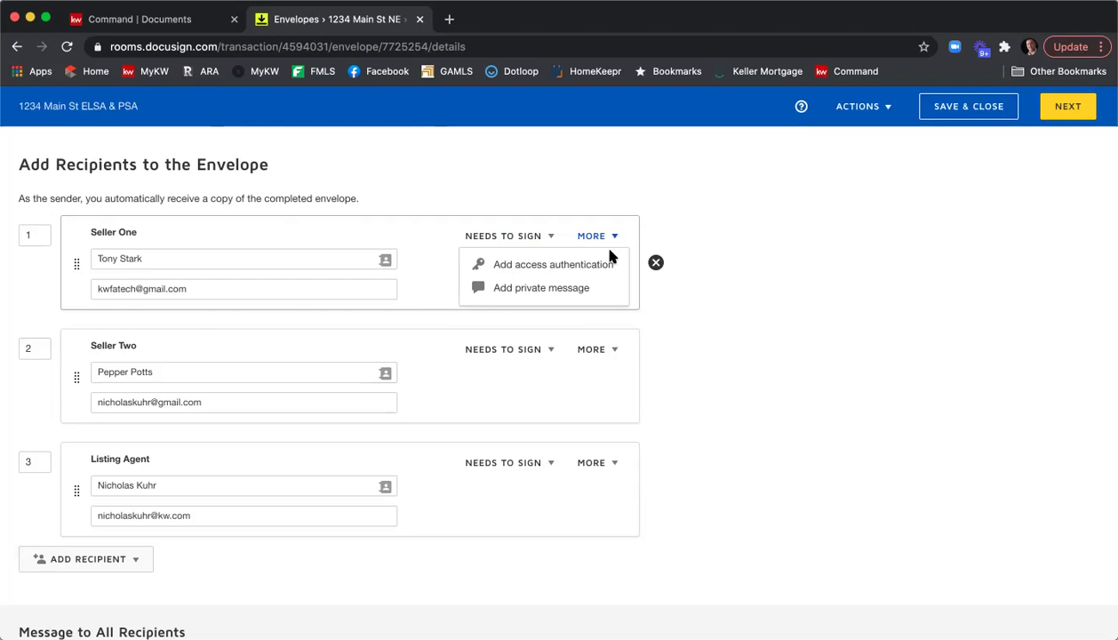
{"action": "left_click", "coordinate": [587, 266]}
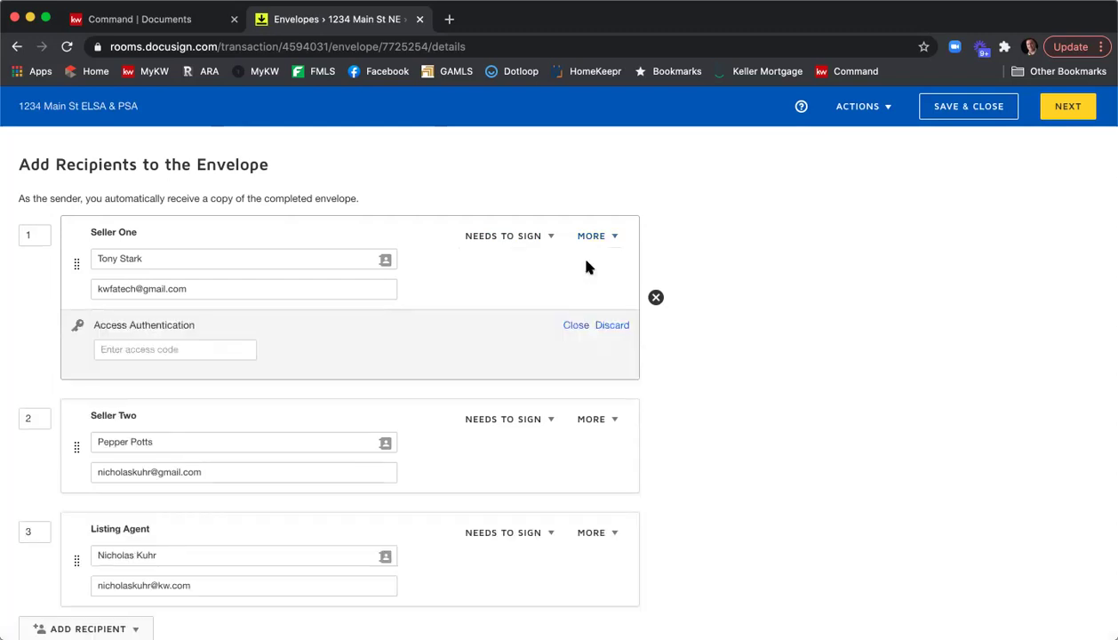
{"action": "left_click", "coordinate": [147, 349]}
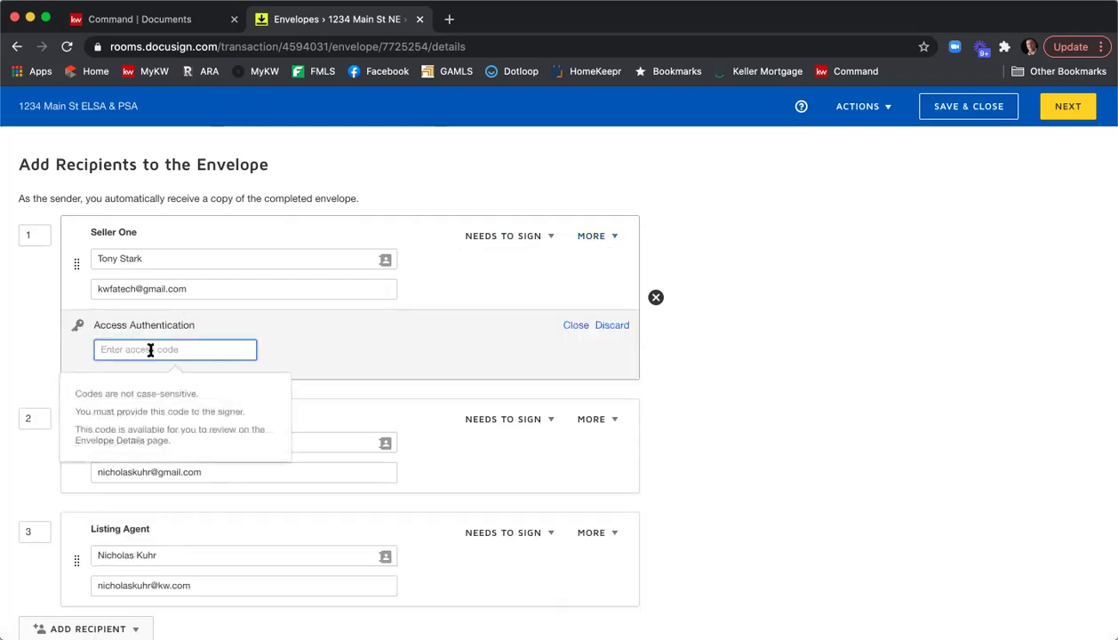
{"action": "type", "text": "12345"}
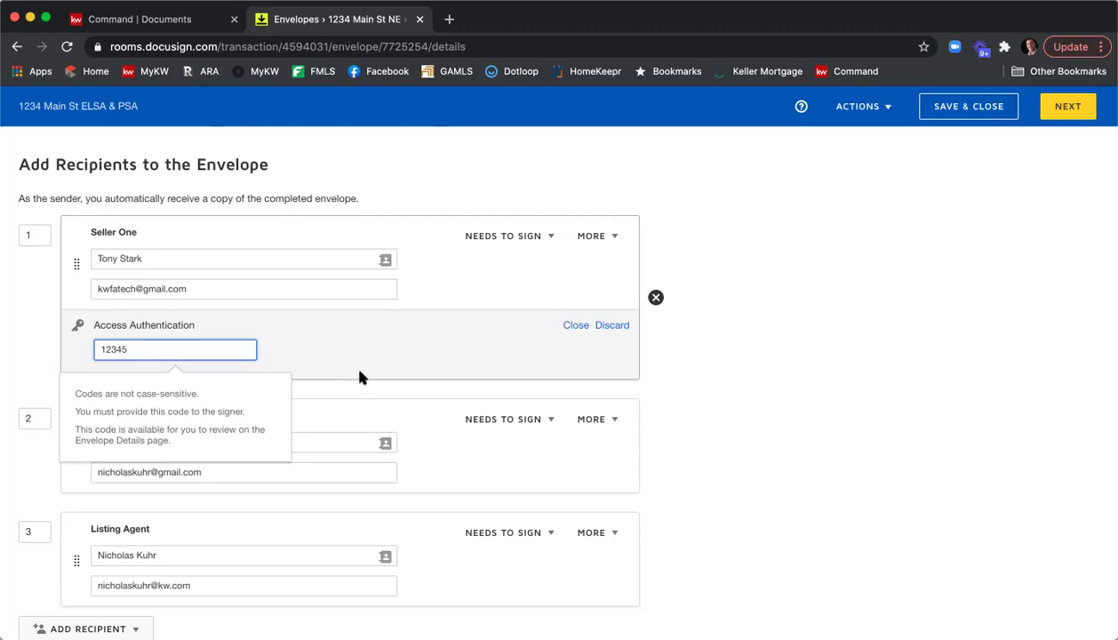
Discard Seller One's access code and add a private message instead.
{"action": "mouse_move", "coordinate": [366, 376]}
{"action": "left_click", "coordinate": [613, 327]}
{"action": "left_click", "coordinate": [602, 244]}
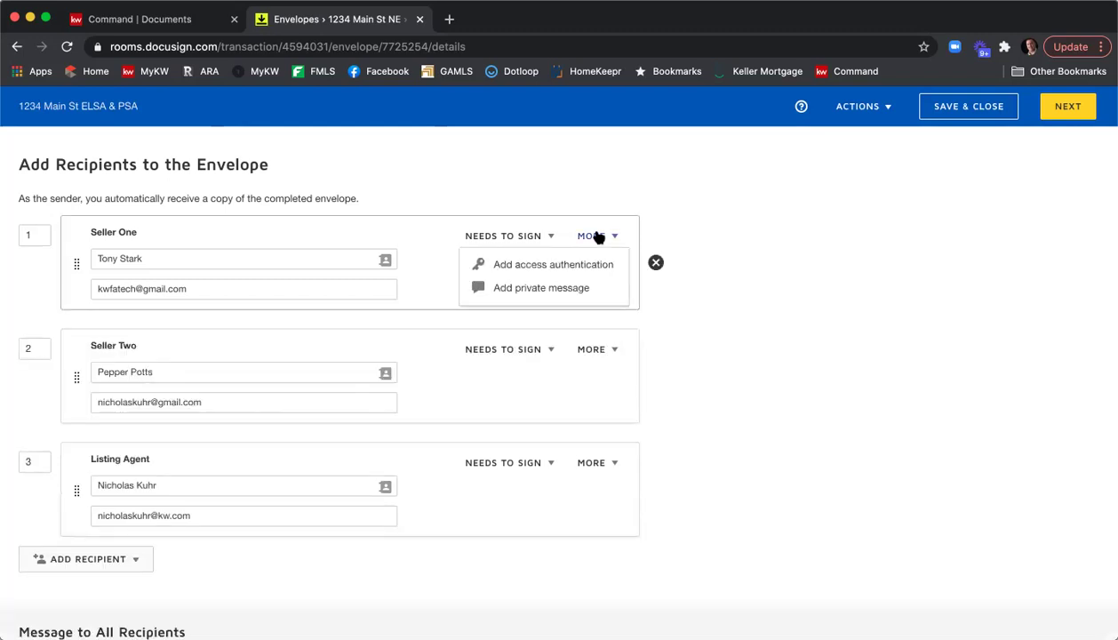
{"action": "left_click", "coordinate": [578, 293]}
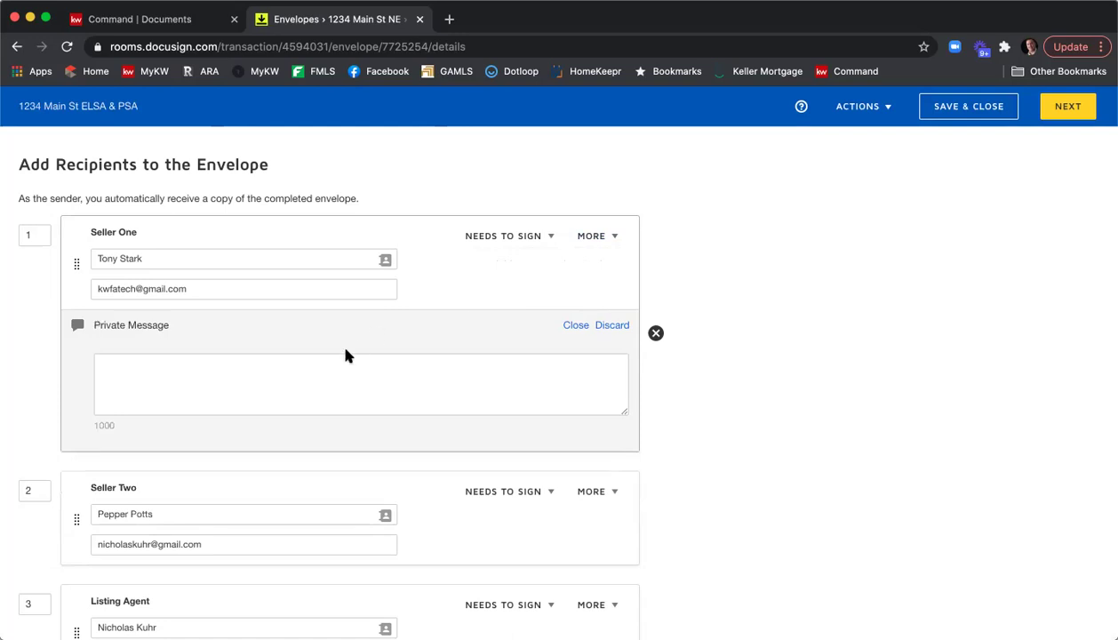
Write a note greeting Seller One, asking them to fill in the SPD and CAD, signed by the sender.
{"action": "left_click", "coordinate": [356, 364]}
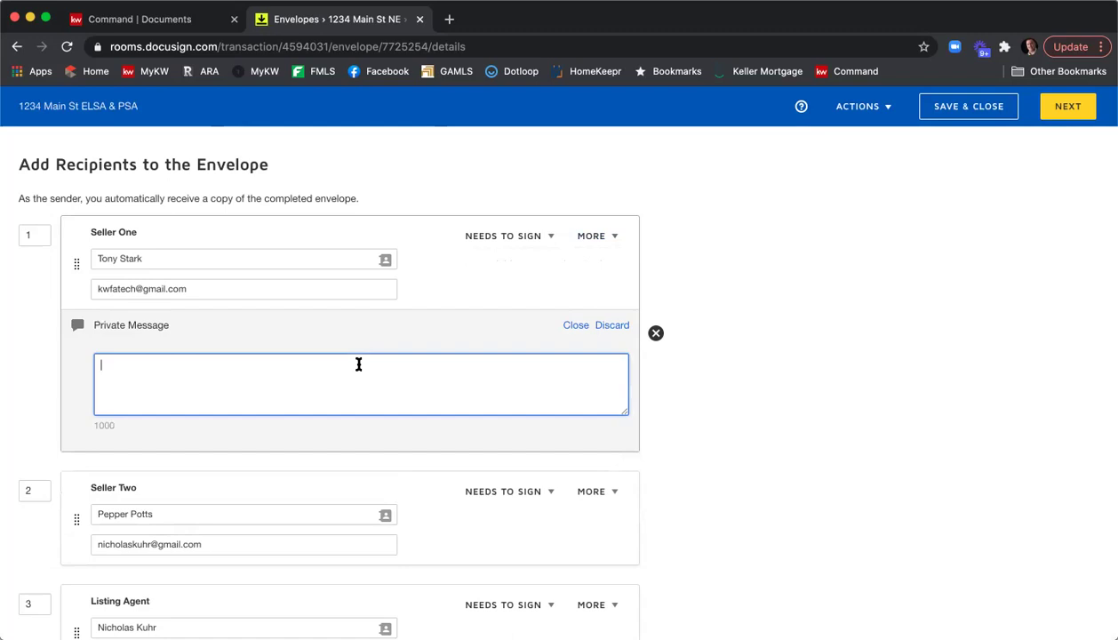
{"action": "type", "text": "Hi Tony,"}
{"action": "key", "text": "Return"}
{"action": "type", "text": "Pelase"}
{"action": "key", "text": "BackSpace"}
{"action": "key", "text": "BackSpace"}
{"action": "key", "text": "BackSpace"}
{"action": "key", "text": "BackSpace"}
{"action": "key", "text": "BackSpace"}
{"action": "type", "text": "le"}
{"action": "key", "text": "BackSpace"}
{"action": "key", "text": "BackSpace"}
{"action": "type", "text": "lease be"}
{"action": "key", "text": "BackSpace"}
{"action": "key", "text": "BackSpace"}
{"action": "type", "text": "be sure to fill in the SPD and CAD."}
{"action": "key", "text": "Return"}
{"action": "type", "text": "Thank you,"}
{"action": "key", "text": "Return"}
{"action": "type", "text": "Nic"}
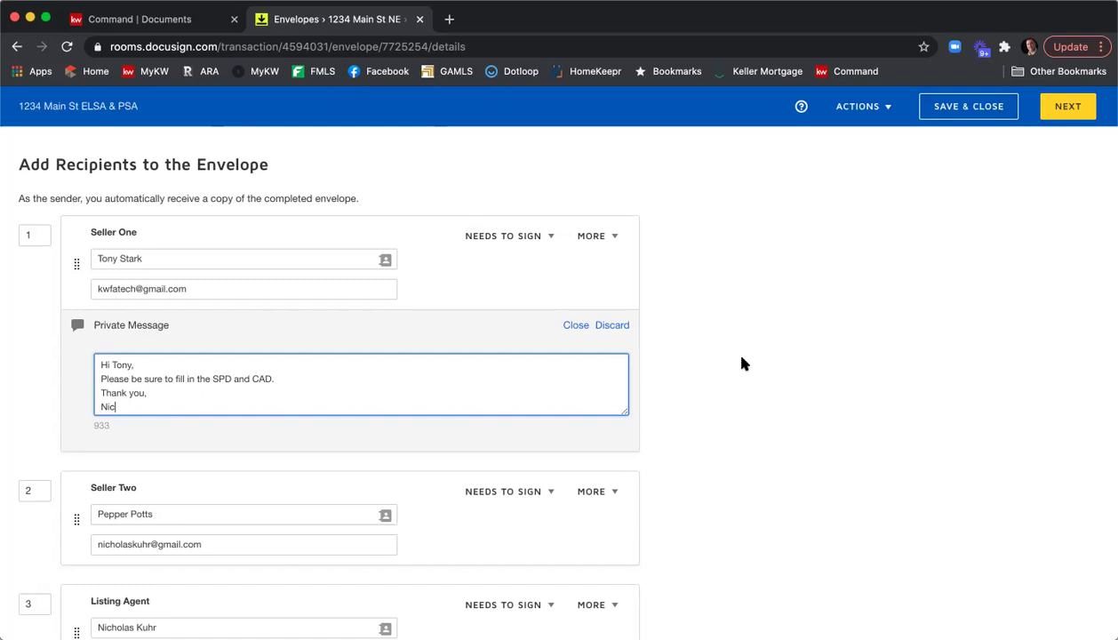
{"action": "scroll", "coordinate": [744, 363], "scroll_direction": "down", "scroll_amount": 1}
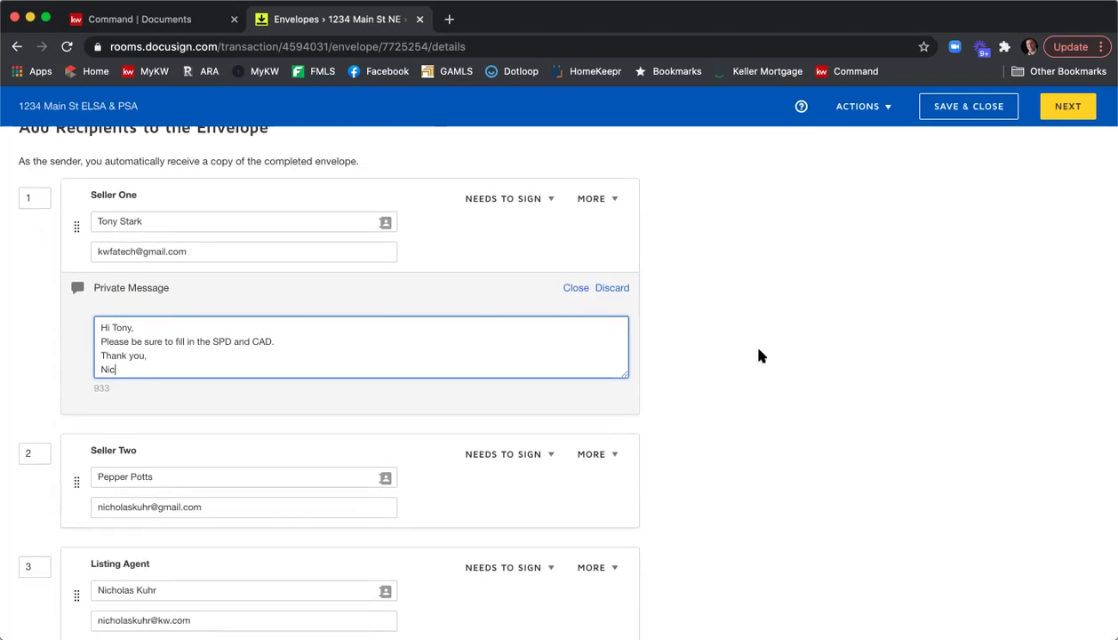
{"action": "scroll", "coordinate": [760, 355], "scroll_direction": "down", "scroll_amount": 4}
{"action": "scroll", "coordinate": [759, 355], "scroll_direction": "down", "scroll_amount": 4}
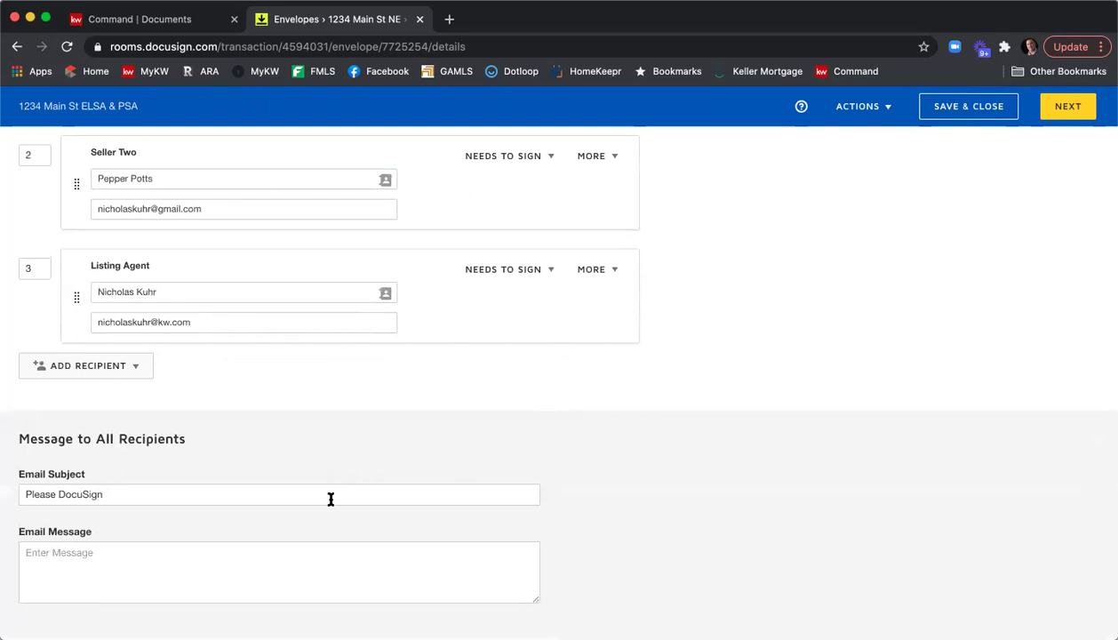
Append ' - 1234 Main St - ELSA & PSA' to the email subject.
{"action": "left_click", "coordinate": [304, 499]}
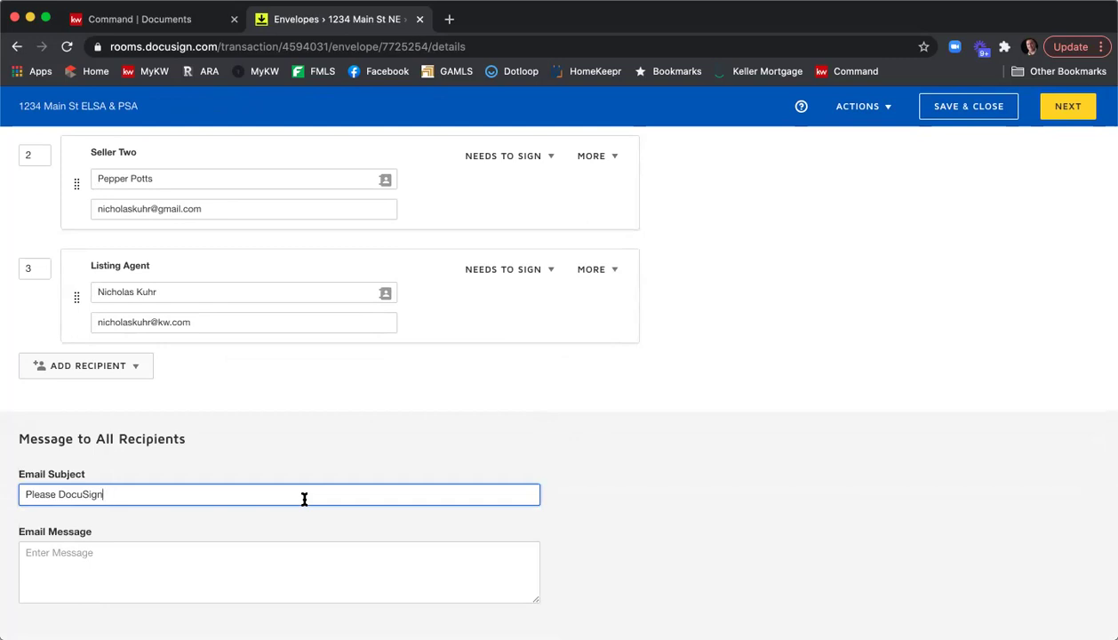
{"action": "type", "text": "- 1234 Main St - ELSA & PSA"}
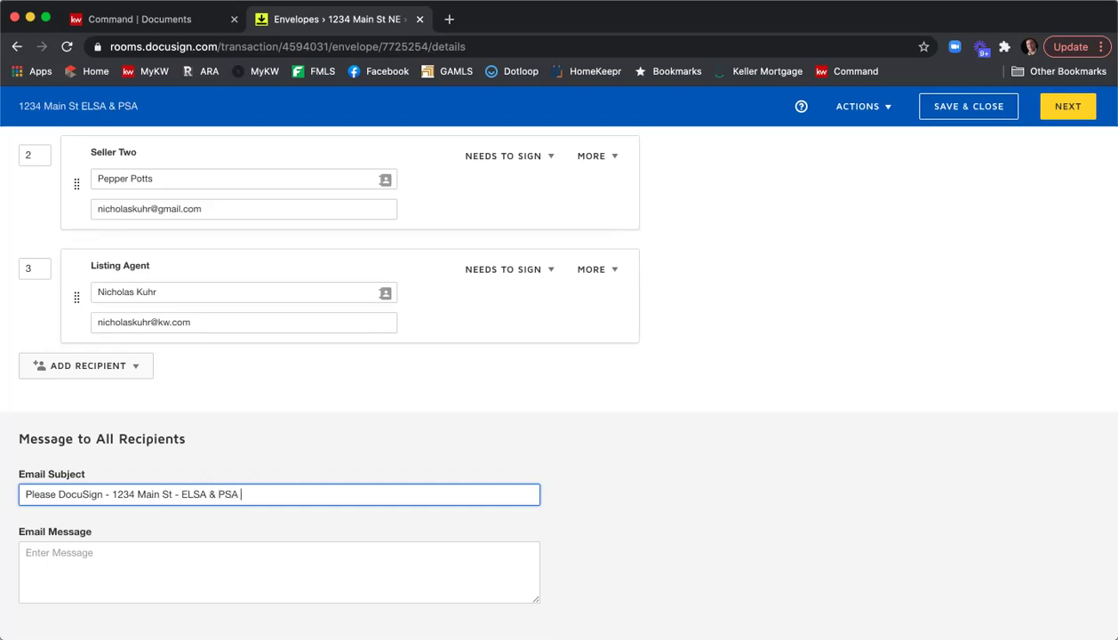
{"action": "scroll", "coordinate": [559, 382], "scroll_direction": "up", "scroll_amount": 1}
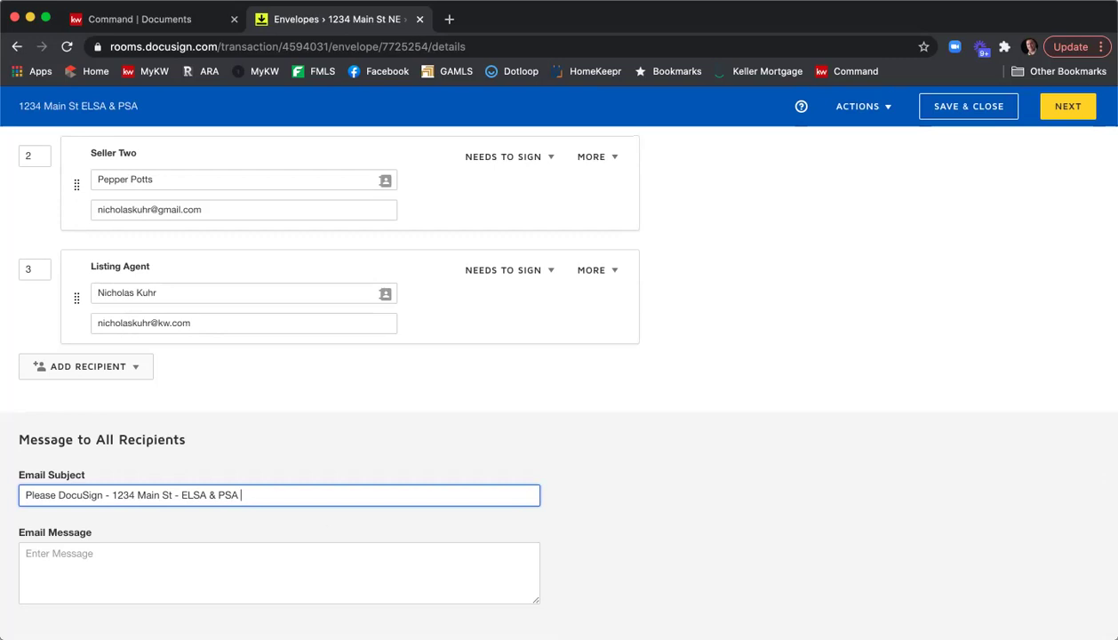
Write a message greeting both sellers, asking them to review and e-sign the Listing Agreement and PSA, signed off by the sender.
{"action": "left_click", "coordinate": [145, 546]}
{"action": "type", "text": "Hi T"}
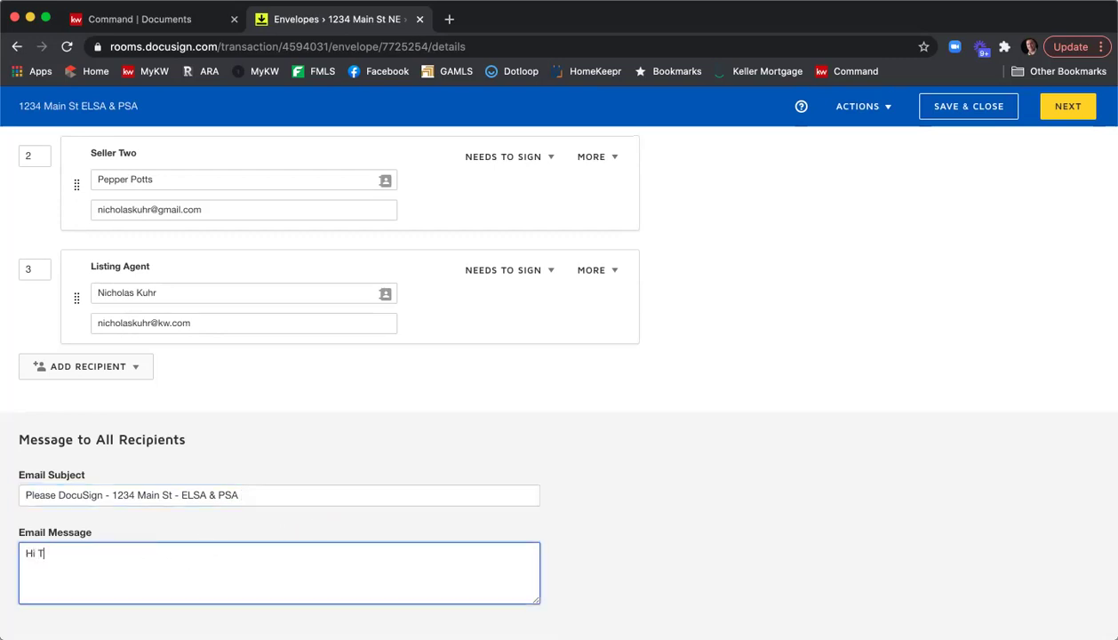
{"action": "type", "text": "ony & Pepper,"}
{"action": "key", "text": "Return"}
{"action": "type", "text": "Please review and se"}
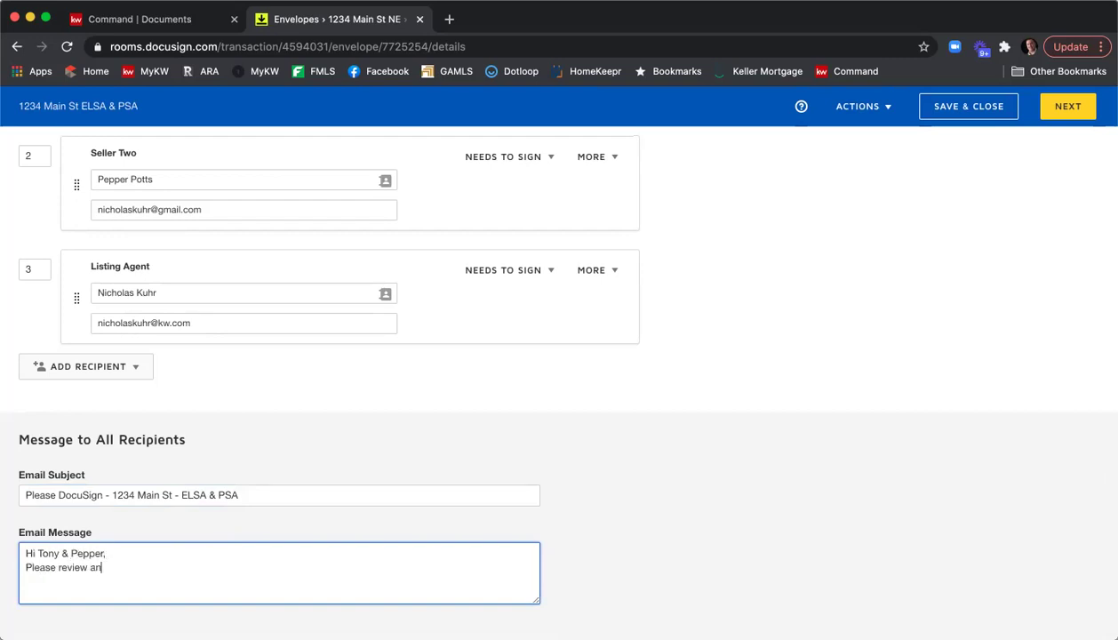
{"action": "key", "text": "BackSpace"}
{"action": "key", "text": "BackSpace"}
{"action": "type", "text": "e-sign the Listing Agreement and PSA."}
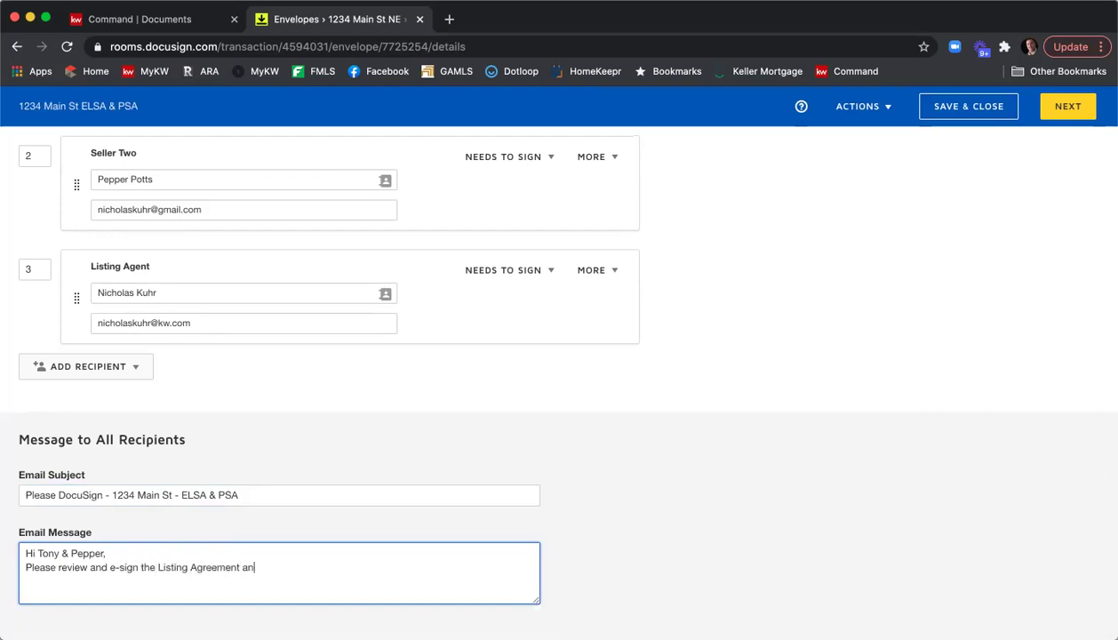
{"action": "key", "text": "Return"}
{"action": "type", "text": "Thank you,"}
{"action": "key", "text": "Return"}
{"action": "type", "text": "Nic"}
{"action": "key", "text": "BackSpace"}
{"action": "key", "text": "BackSpace"}
{"action": "type", "text": "ick"}
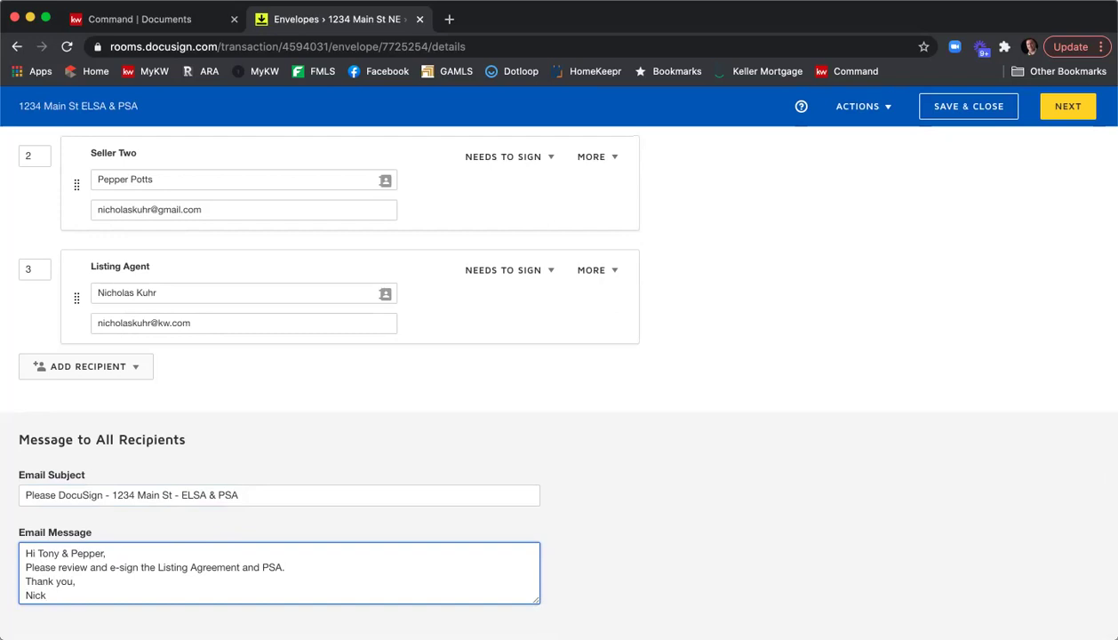
{"action": "scroll", "coordinate": [594, 489], "scroll_direction": "down", "scroll_amount": 1}
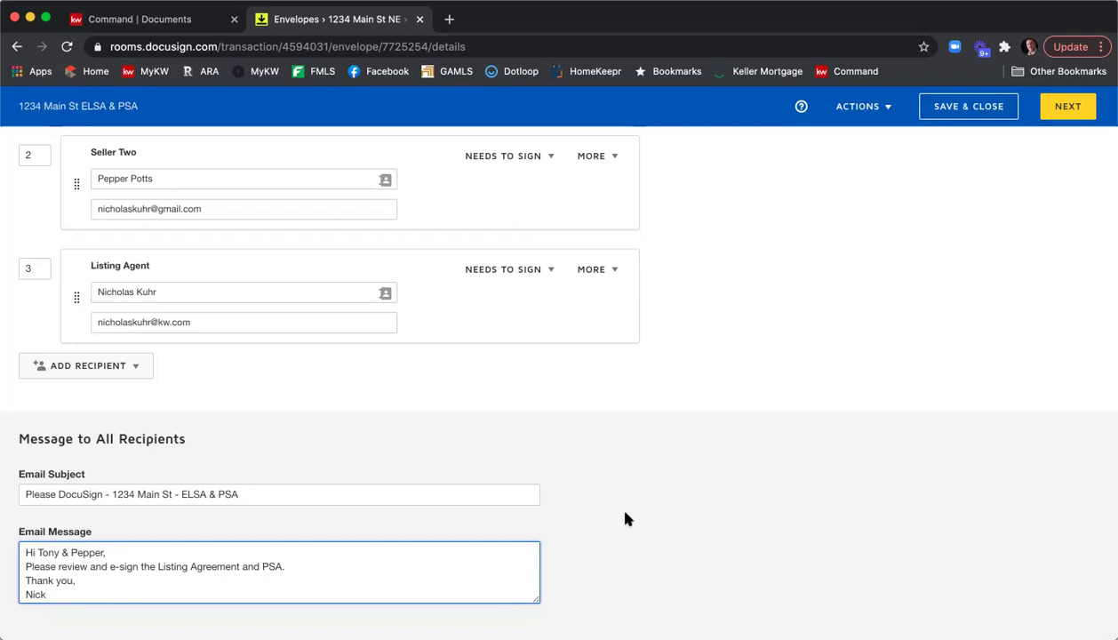
{"action": "scroll", "coordinate": [624, 516], "scroll_direction": "up", "scroll_amount": 15}
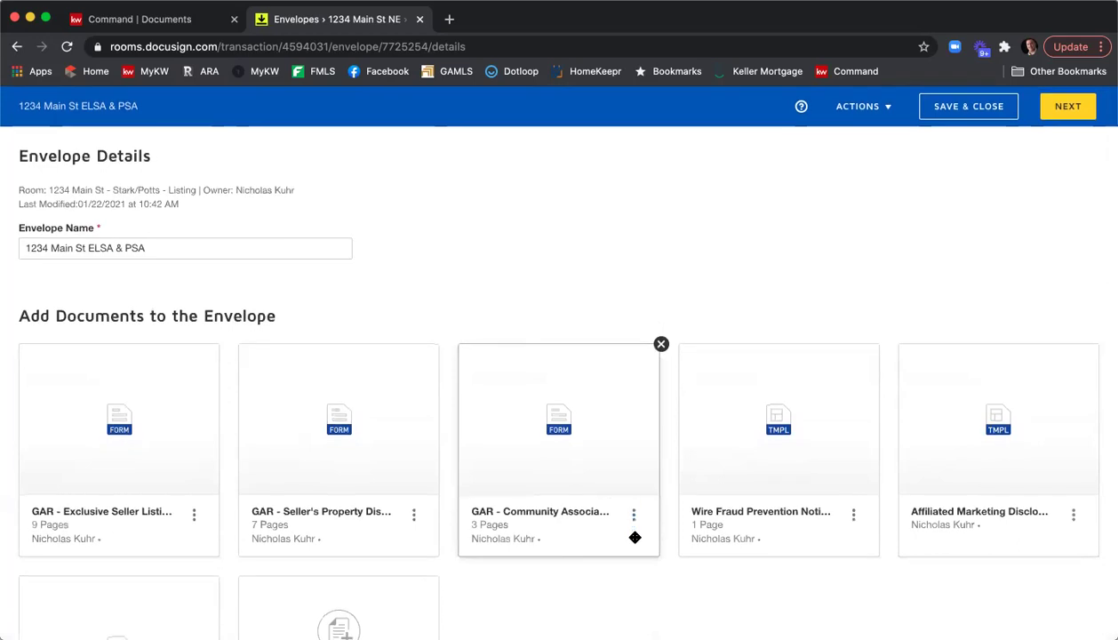
{"action": "scroll", "coordinate": [633, 526], "scroll_direction": "down", "scroll_amount": 5}
{"action": "scroll", "coordinate": [636, 540], "scroll_direction": "down", "scroll_amount": 5}
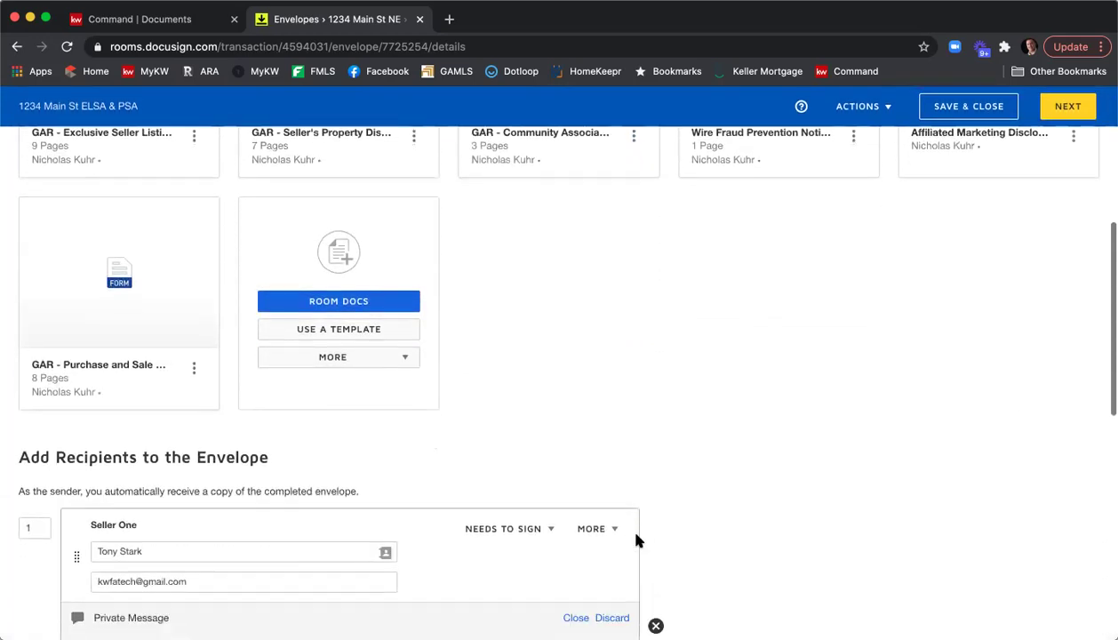
{"action": "scroll", "coordinate": [721, 527], "scroll_direction": "down", "scroll_amount": 5}
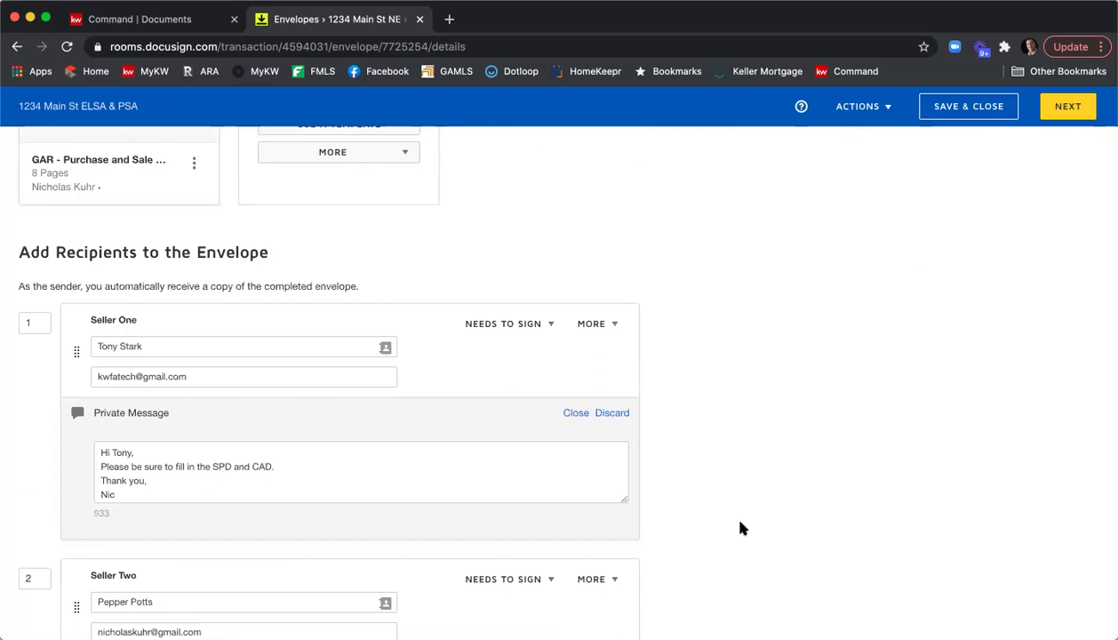
{"action": "scroll", "coordinate": [746, 527], "scroll_direction": "down", "scroll_amount": 4}
{"action": "scroll", "coordinate": [746, 526], "scroll_direction": "down", "scroll_amount": 7}
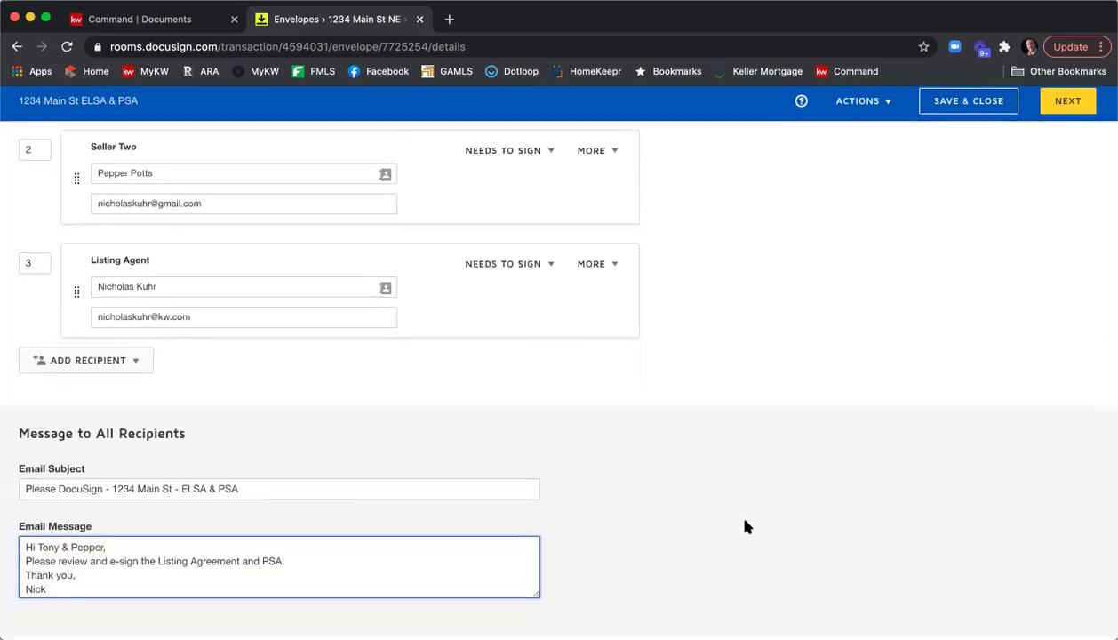
Advance to the Add Fields page and make the second seller the recipient of new fields.
{"action": "left_click", "coordinate": [1071, 112]}
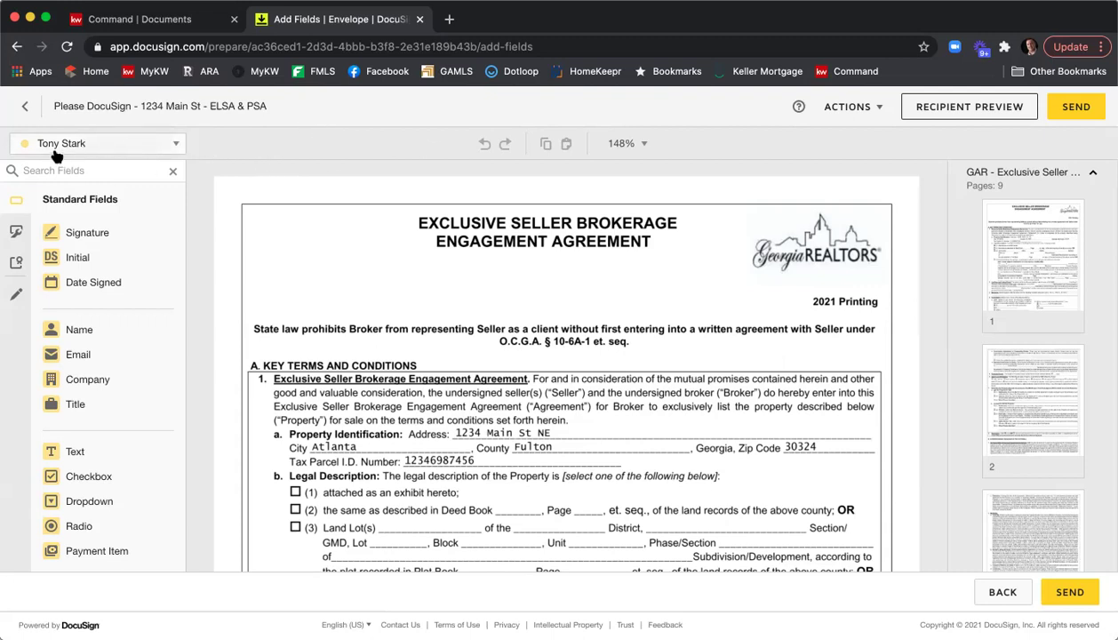
{"action": "left_click", "coordinate": [176, 146]}
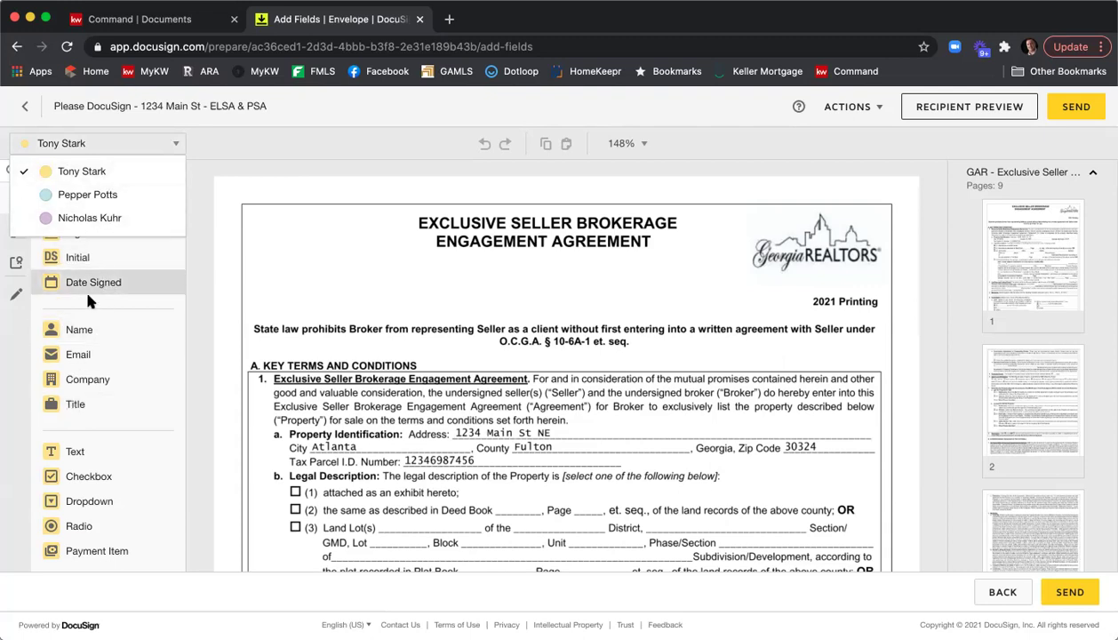
{"action": "left_click", "coordinate": [107, 197]}
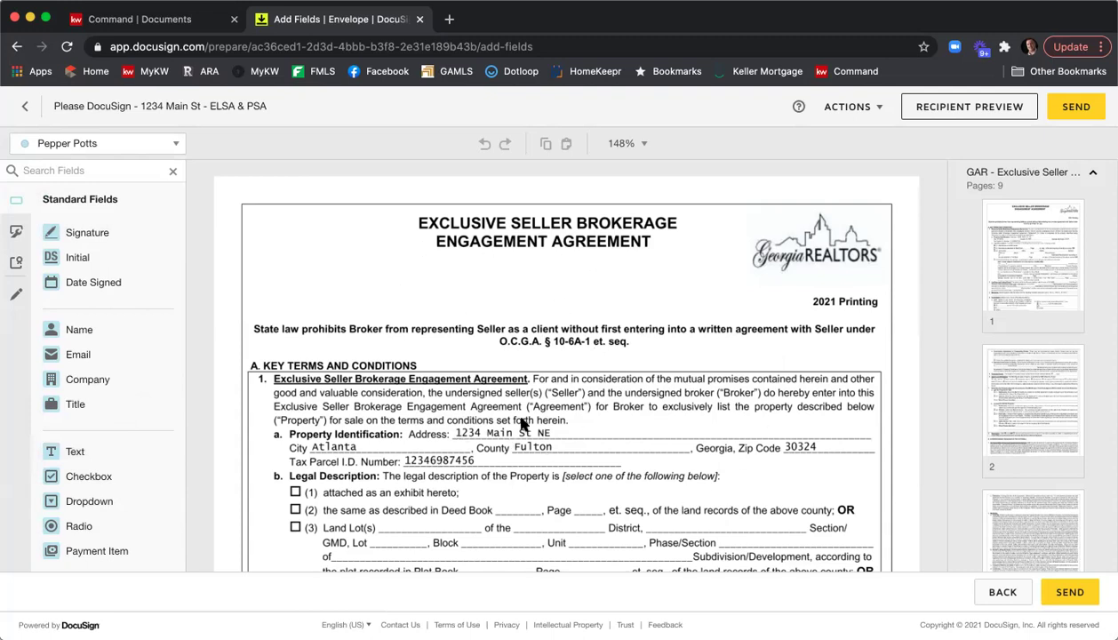
Check the zoom choices, leaving zoom at 148%, and toggle the engagement agreement's page thumbnails.
{"action": "scroll", "coordinate": [516, 418], "scroll_direction": "down", "scroll_amount": 5}
{"action": "scroll", "coordinate": [502, 389], "scroll_direction": "up", "scroll_amount": 3}
{"action": "scroll", "coordinate": [503, 388], "scroll_direction": "up", "scroll_amount": 3}
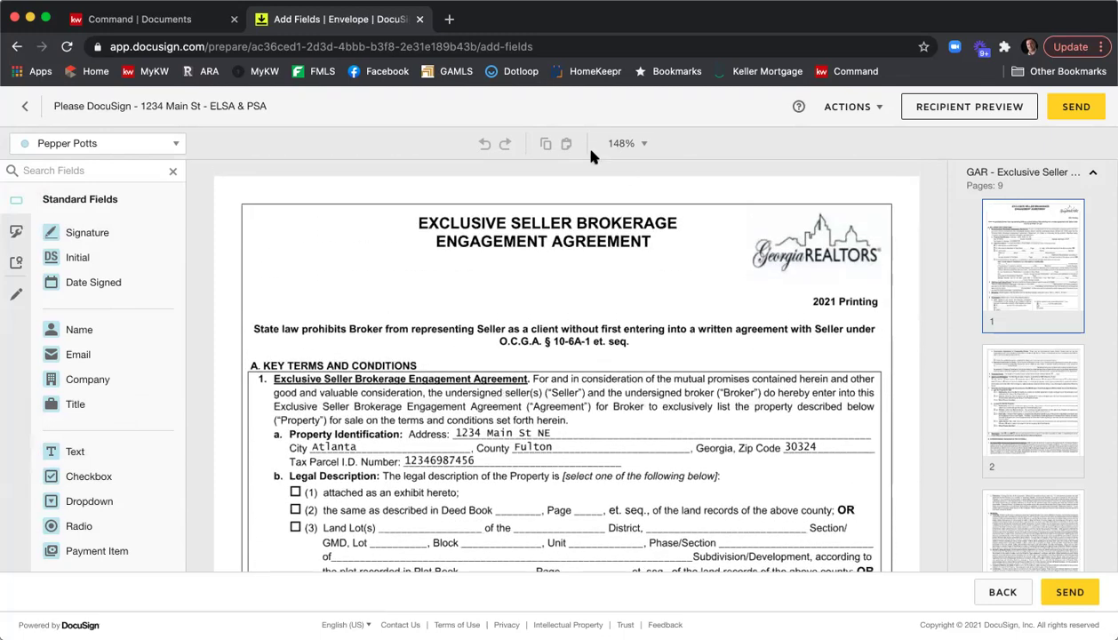
{"action": "left_click", "coordinate": [645, 146]}
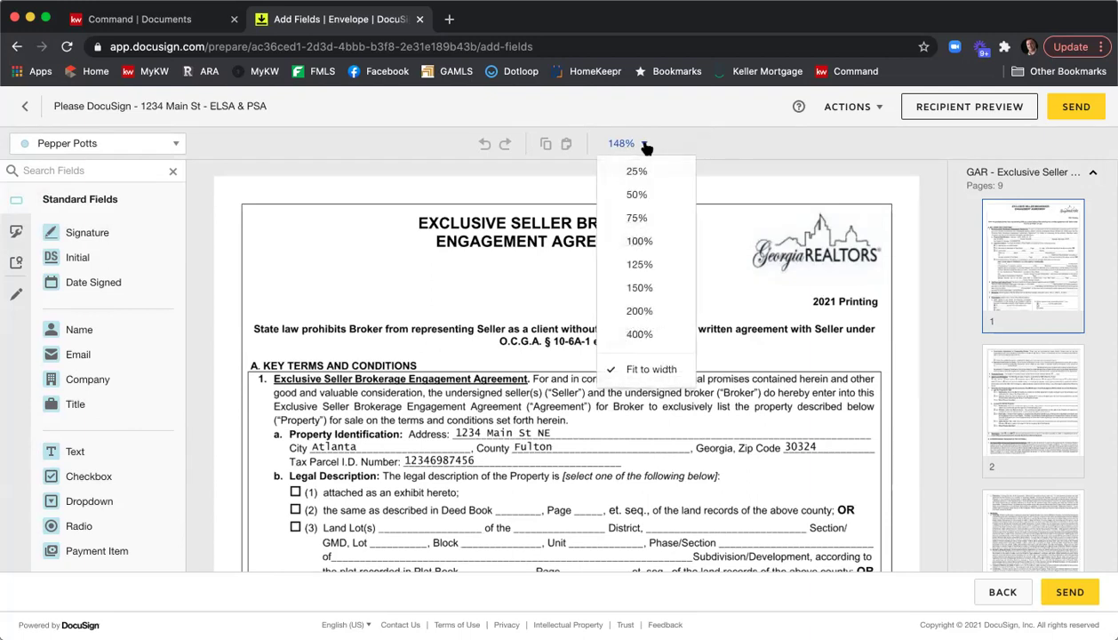
{"action": "left_click", "coordinate": [782, 326]}
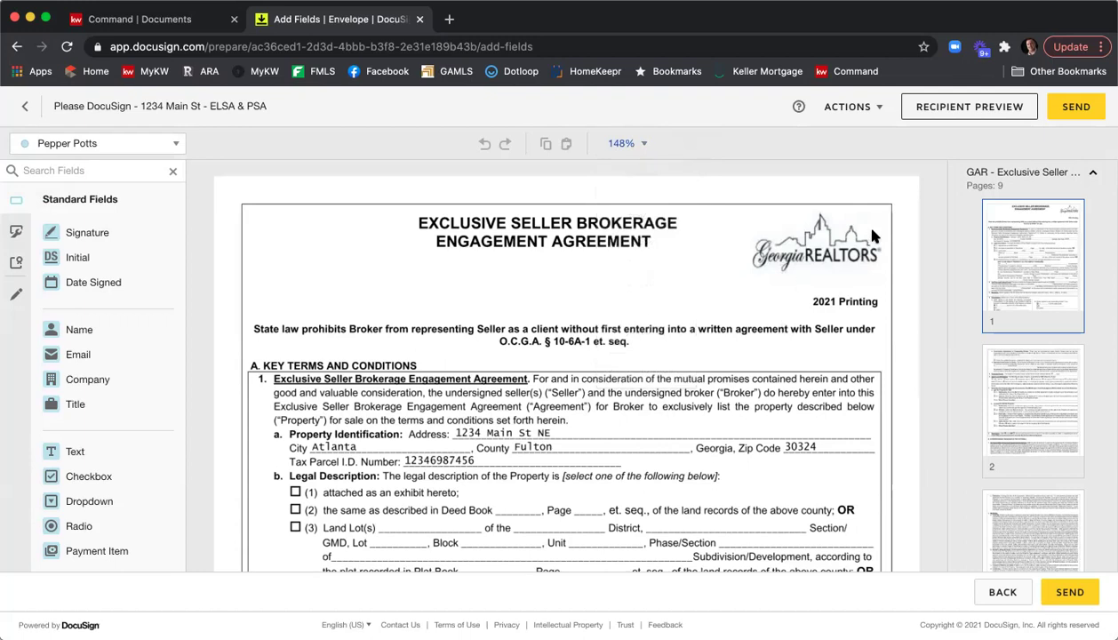
{"action": "left_click", "coordinate": [1020, 178]}
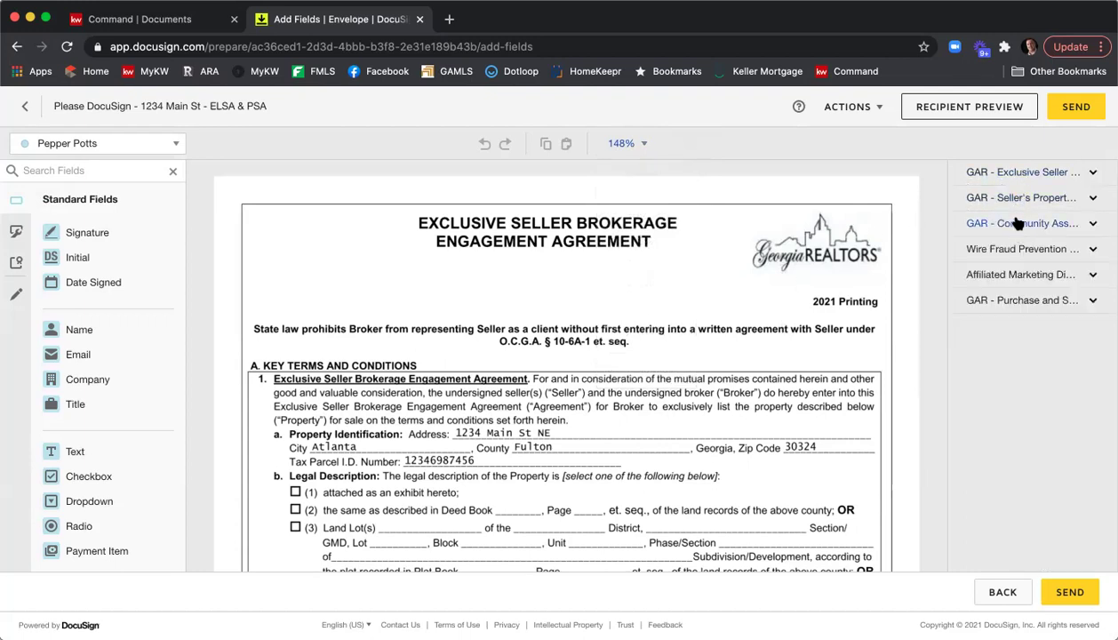
{"action": "left_click", "coordinate": [1024, 174]}
Expand the GAR - Seller's Property document thumbnails and collapse the engagement agreement's thumbnails.
{"action": "scroll", "coordinate": [1038, 245], "scroll_direction": "down", "scroll_amount": 5}
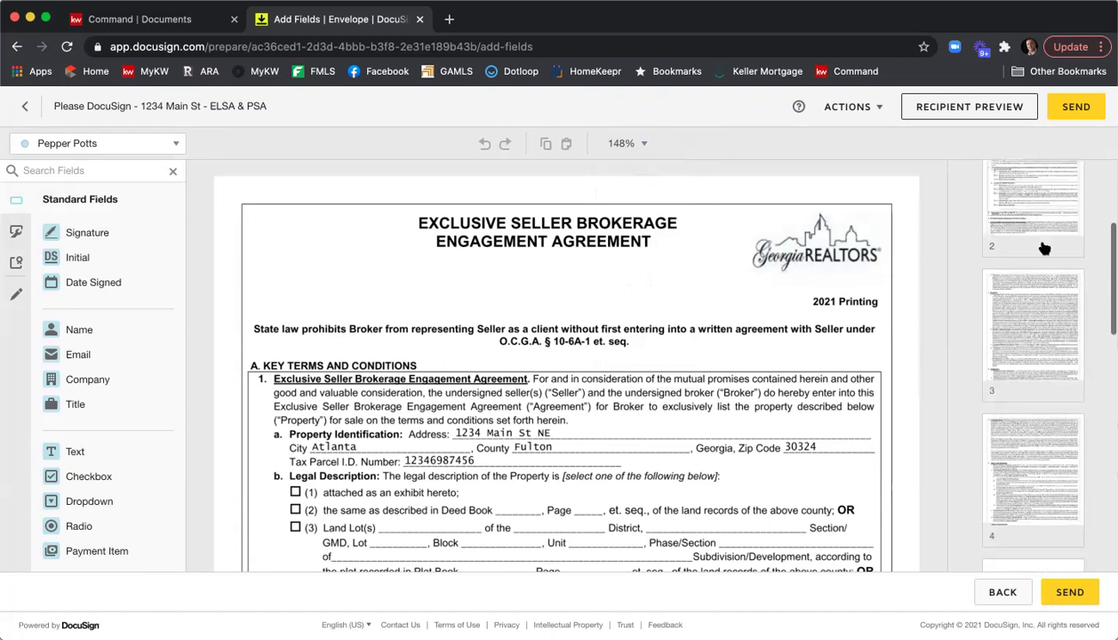
{"action": "scroll", "coordinate": [1044, 248], "scroll_direction": "down", "scroll_amount": 5}
{"action": "scroll", "coordinate": [1044, 248], "scroll_direction": "down", "scroll_amount": 5}
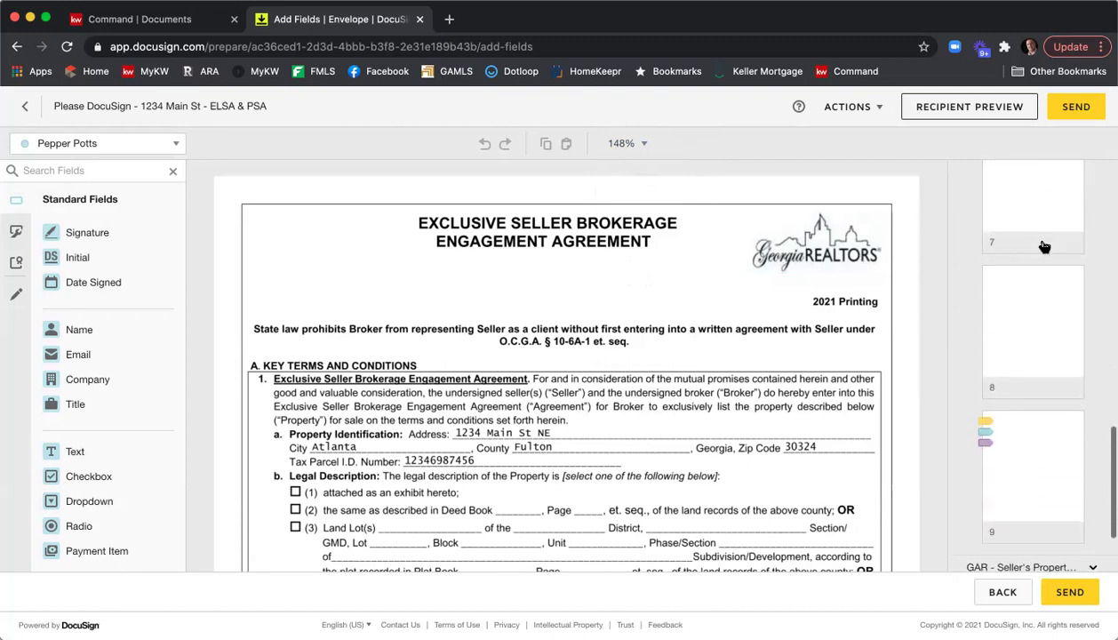
{"action": "scroll", "coordinate": [1045, 248], "scroll_direction": "down", "scroll_amount": 3}
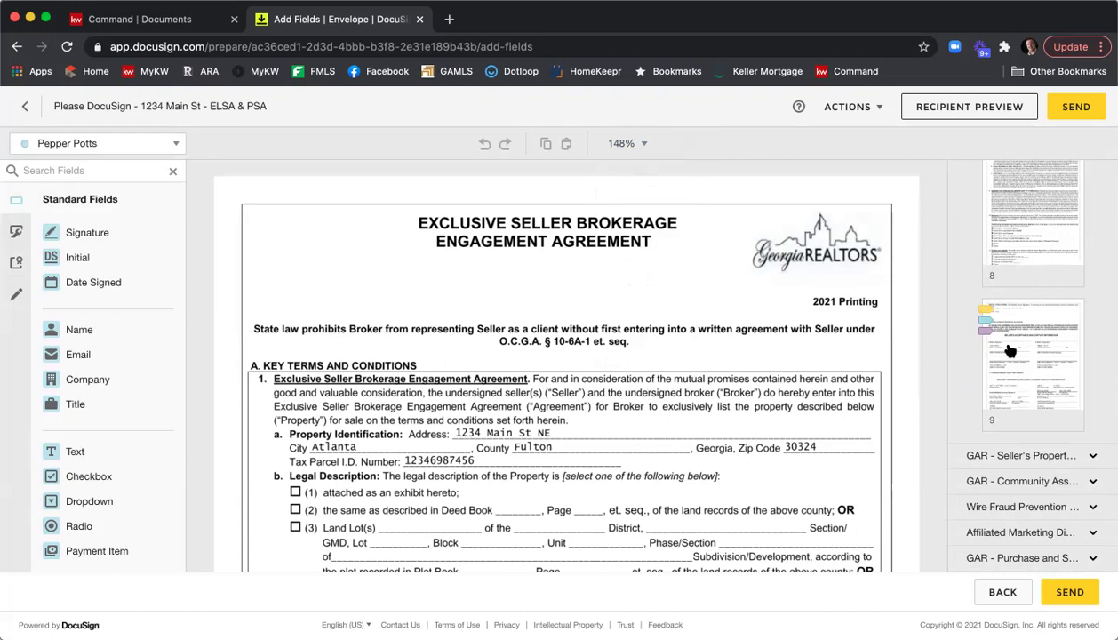
{"action": "left_click", "coordinate": [1005, 455]}
{"action": "scroll", "coordinate": [1028, 328], "scroll_direction": "down", "scroll_amount": 7}
{"action": "scroll", "coordinate": [1028, 328], "scroll_direction": "down", "scroll_amount": 3}
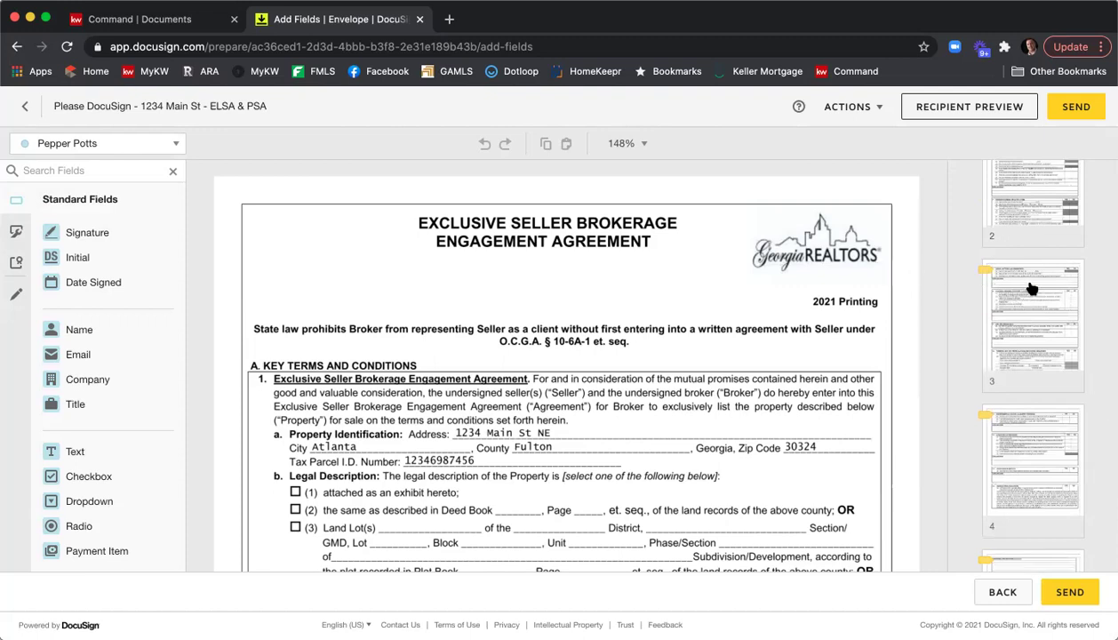
{"action": "scroll", "coordinate": [1027, 287], "scroll_direction": "down", "scroll_amount": 8}
{"action": "scroll", "coordinate": [1031, 288], "scroll_direction": "down", "scroll_amount": 6}
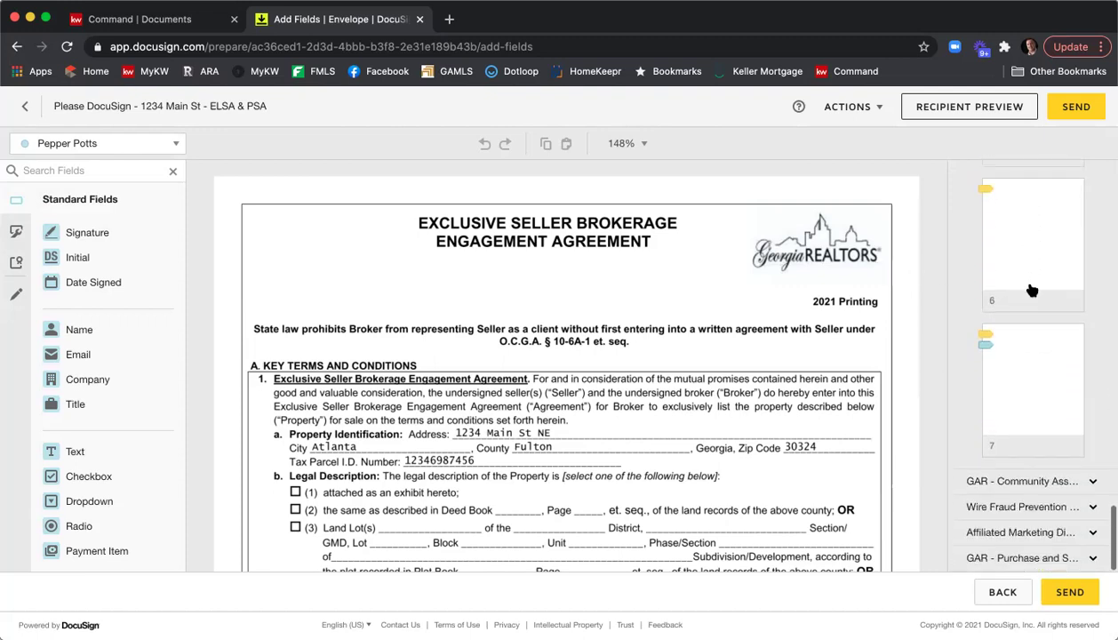
{"action": "scroll", "coordinate": [1031, 289], "scroll_direction": "up", "scroll_amount": 15}
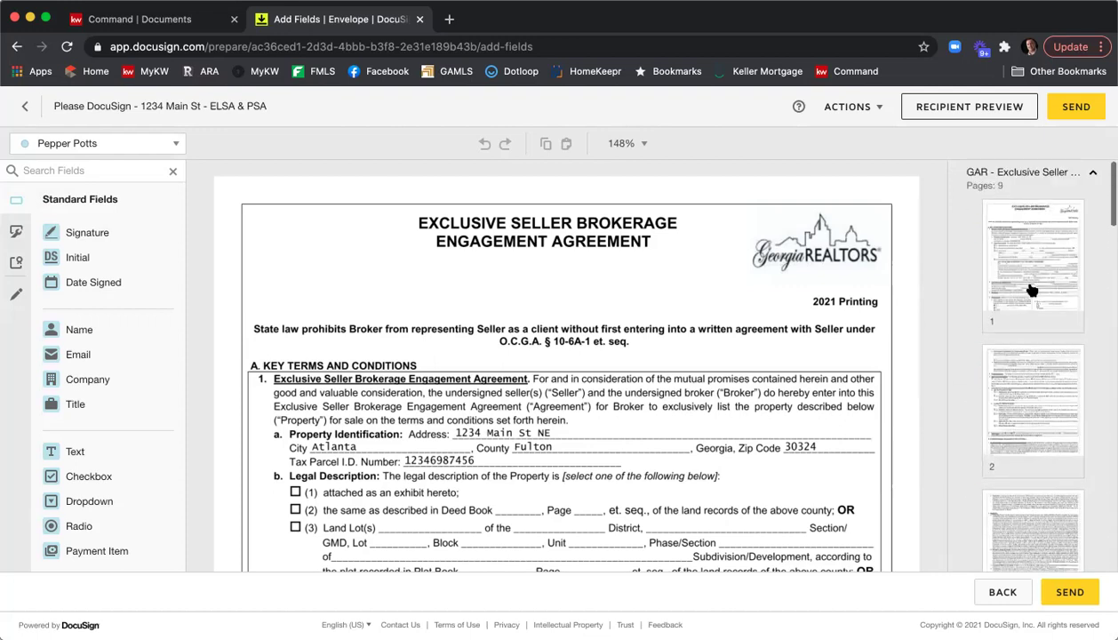
{"action": "left_click", "coordinate": [1022, 174]}
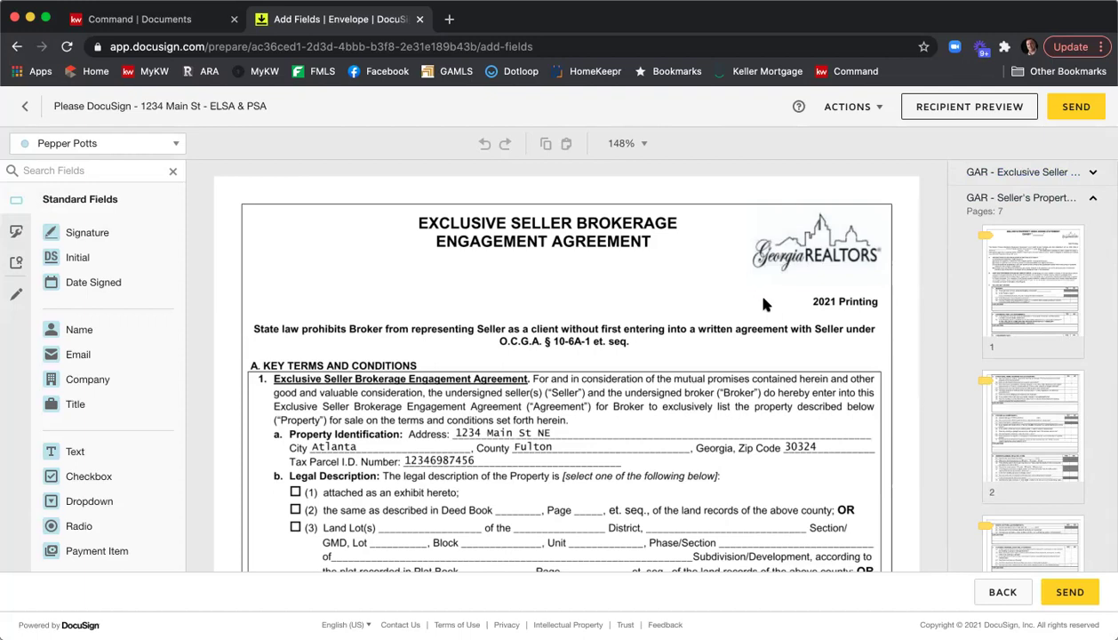
{"action": "scroll", "coordinate": [758, 304], "scroll_direction": "down", "scroll_amount": 5}
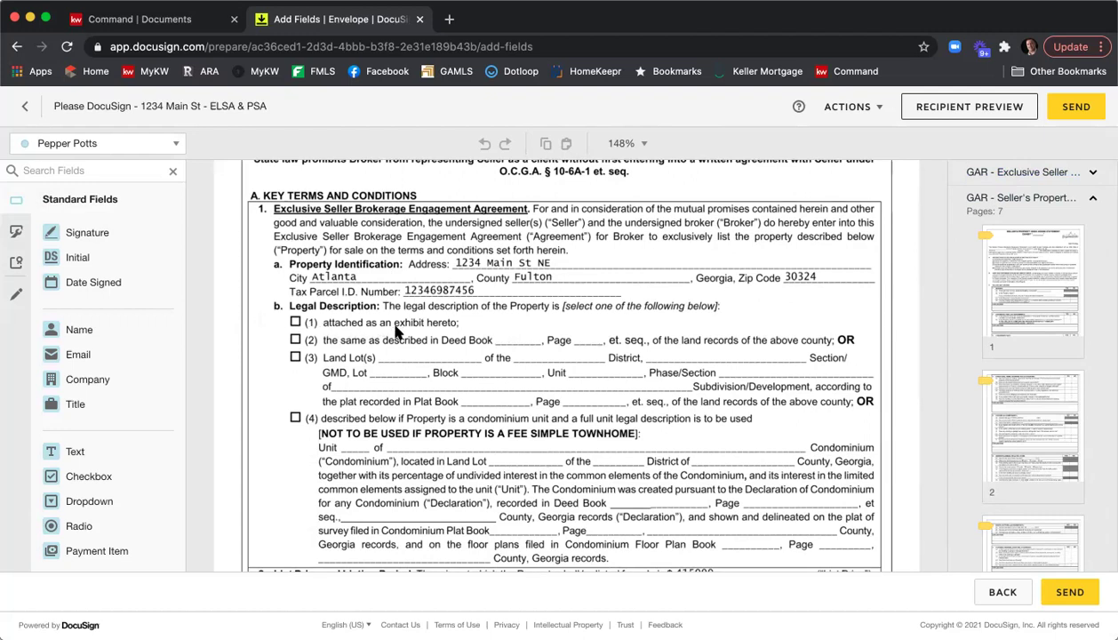
Place a checked, read-only checkbox for the listing agent on Legal Description option (1).
{"action": "left_click", "coordinate": [179, 145]}
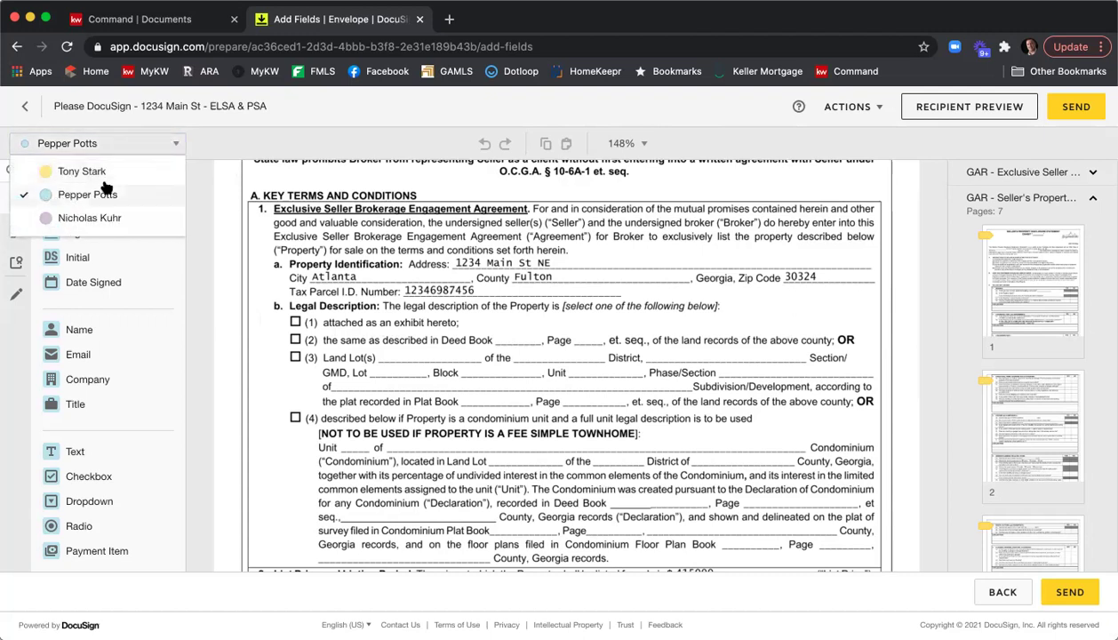
{"action": "left_click", "coordinate": [92, 218]}
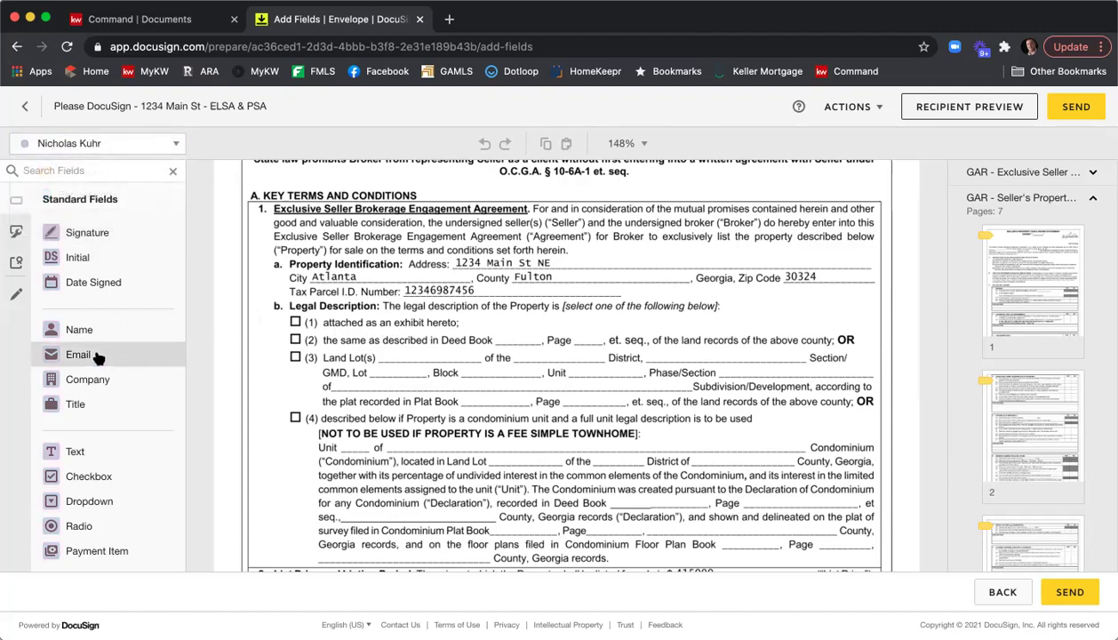
{"action": "left_click_drag", "start_coordinate": [107, 476], "coordinate": [288, 318]}
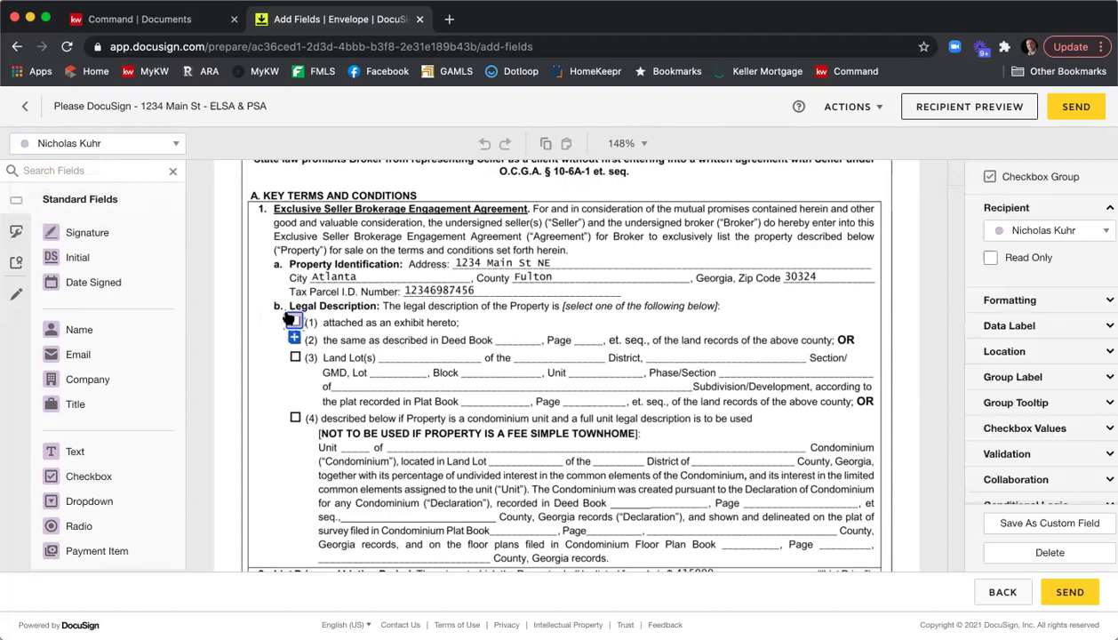
{"action": "left_click", "coordinate": [293, 321]}
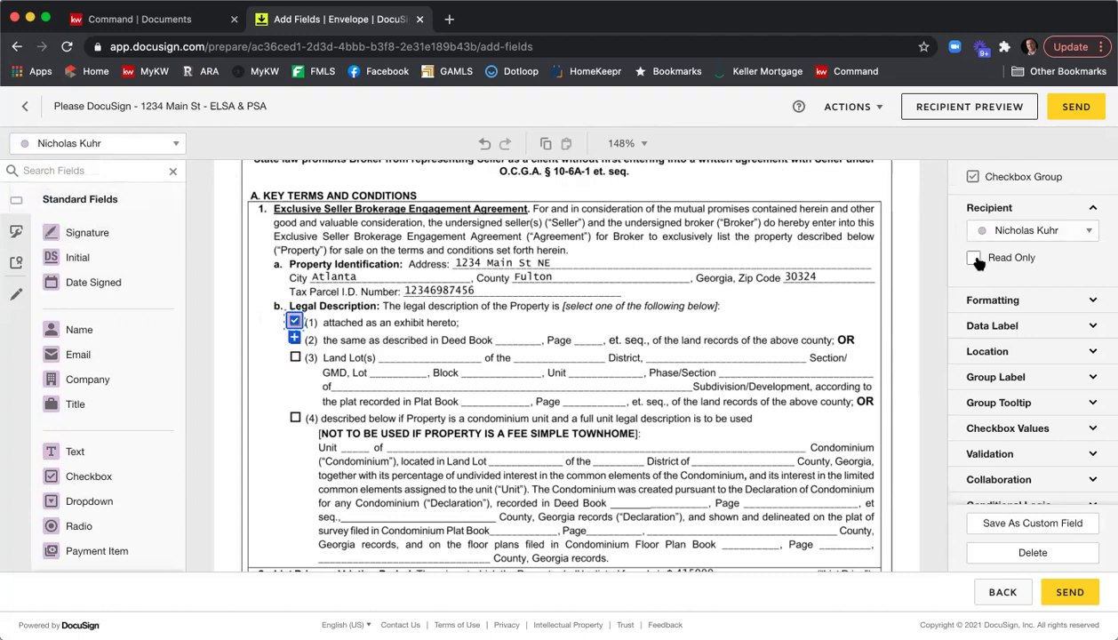
{"action": "left_click", "coordinate": [620, 326]}
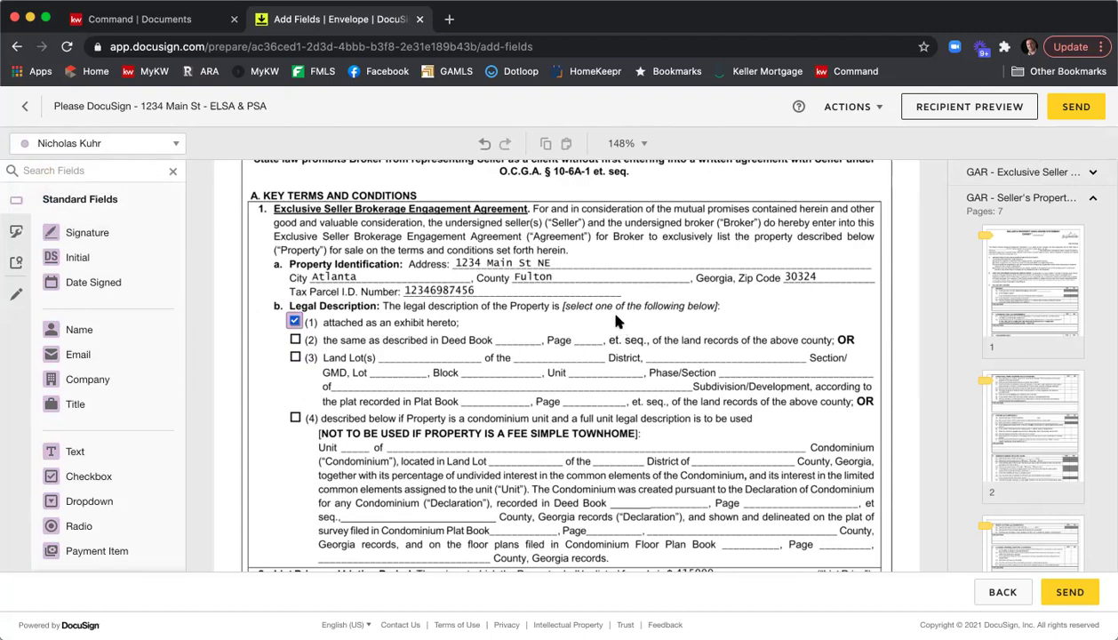
Scroll down to page 8's sections 10 Brochures and 11 Exhibits and Addenda.
{"action": "scroll", "coordinate": [620, 296], "scroll_direction": "down", "scroll_amount": 3}
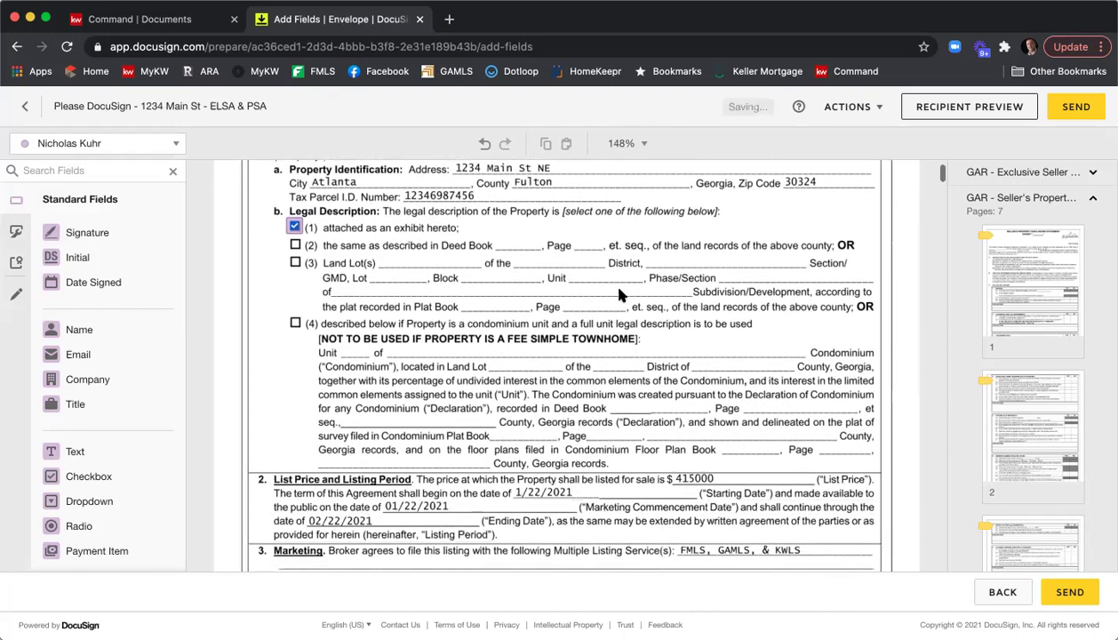
{"action": "scroll", "coordinate": [619, 295], "scroll_direction": "down", "scroll_amount": 3}
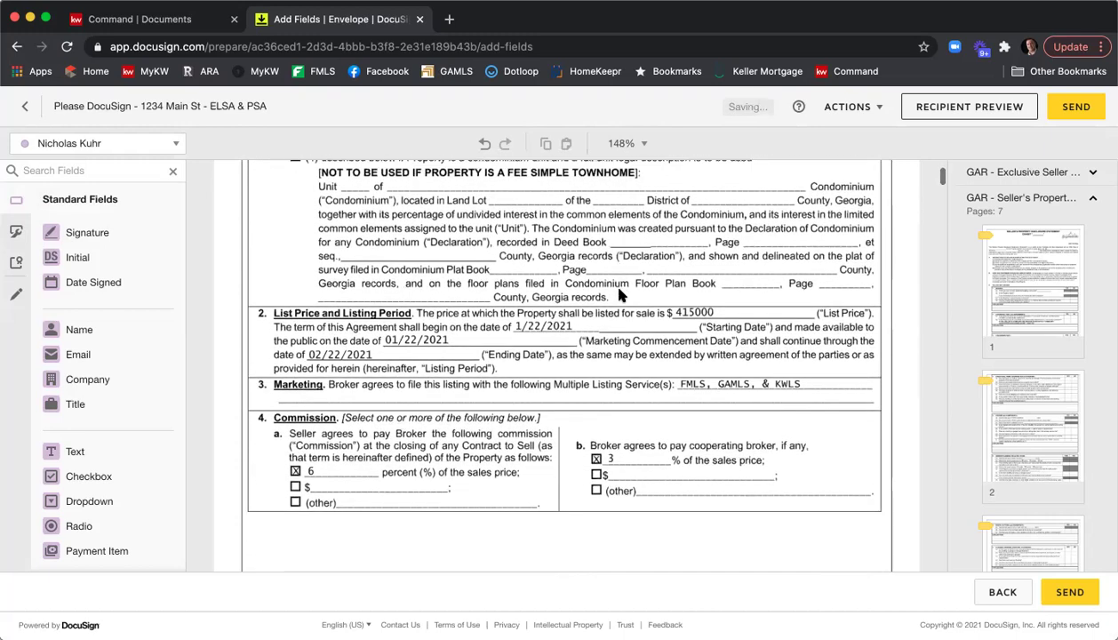
{"action": "scroll", "coordinate": [620, 293], "scroll_direction": "down", "scroll_amount": 2}
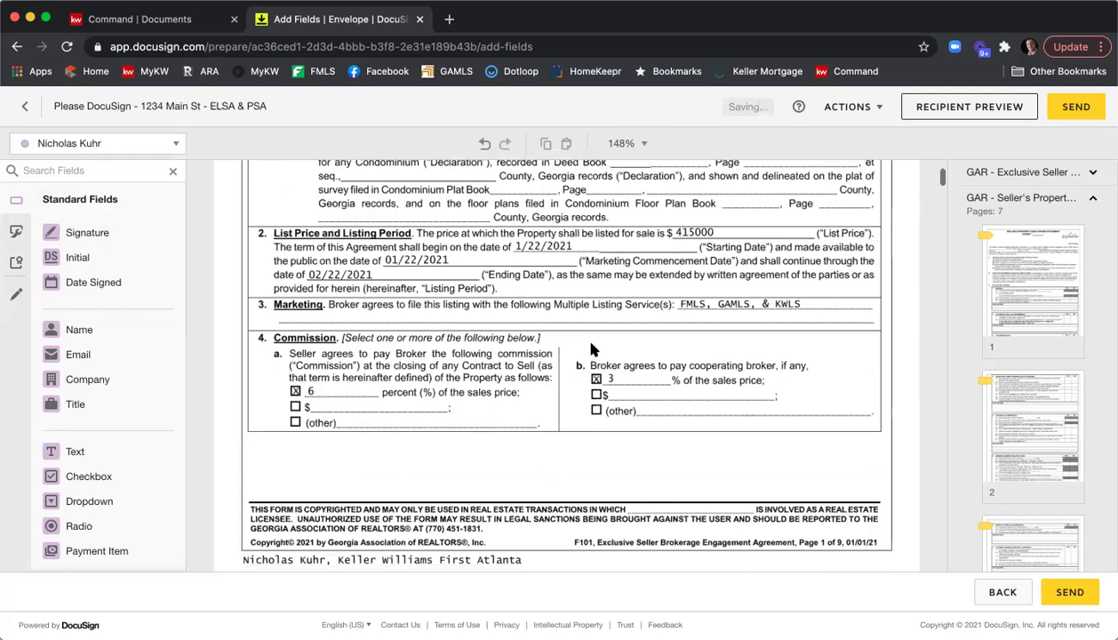
{"action": "scroll", "coordinate": [576, 320], "scroll_direction": "down", "scroll_amount": 5}
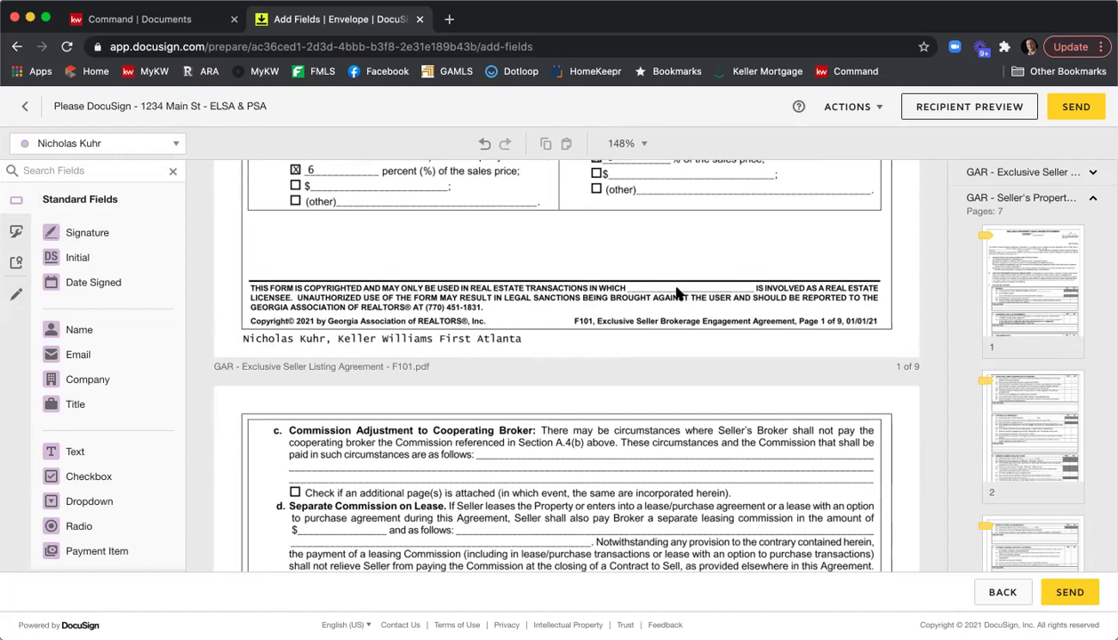
{"action": "scroll", "coordinate": [657, 271], "scroll_direction": "down", "scroll_amount": 3}
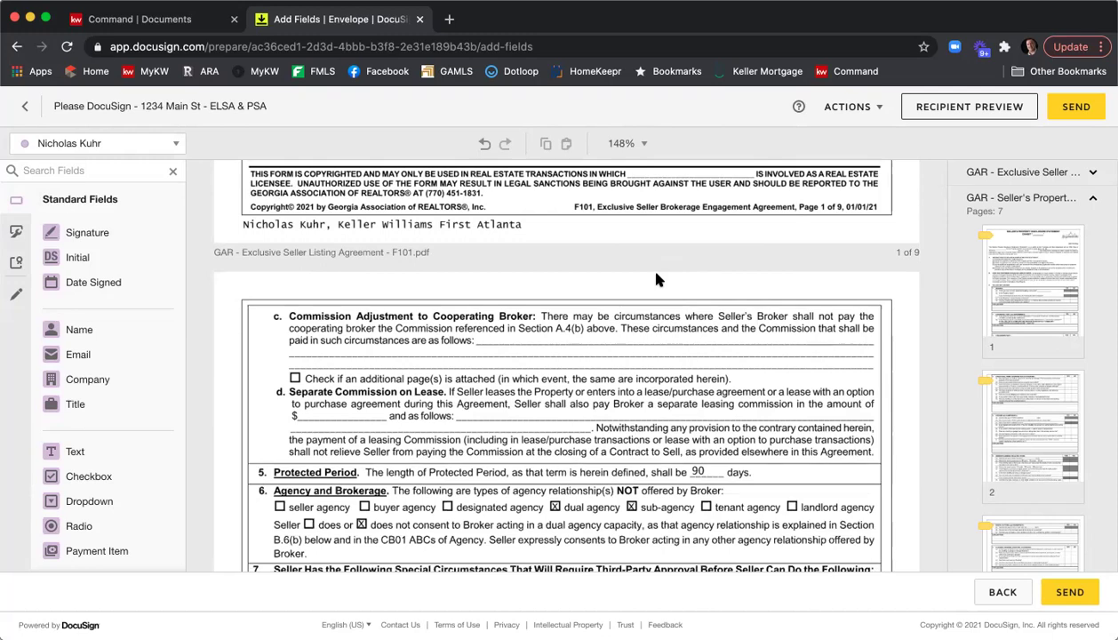
{"action": "scroll", "coordinate": [658, 280], "scroll_direction": "down", "scroll_amount": 4}
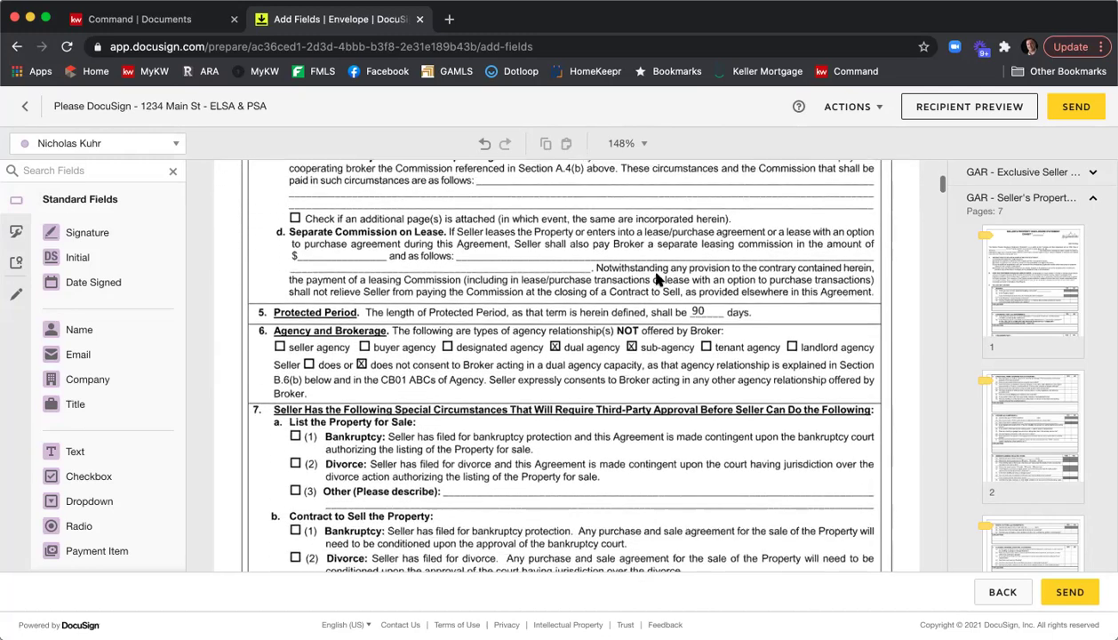
{"action": "scroll", "coordinate": [635, 288], "scroll_direction": "down", "scroll_amount": 2}
{"action": "scroll", "coordinate": [603, 305], "scroll_direction": "down", "scroll_amount": 4}
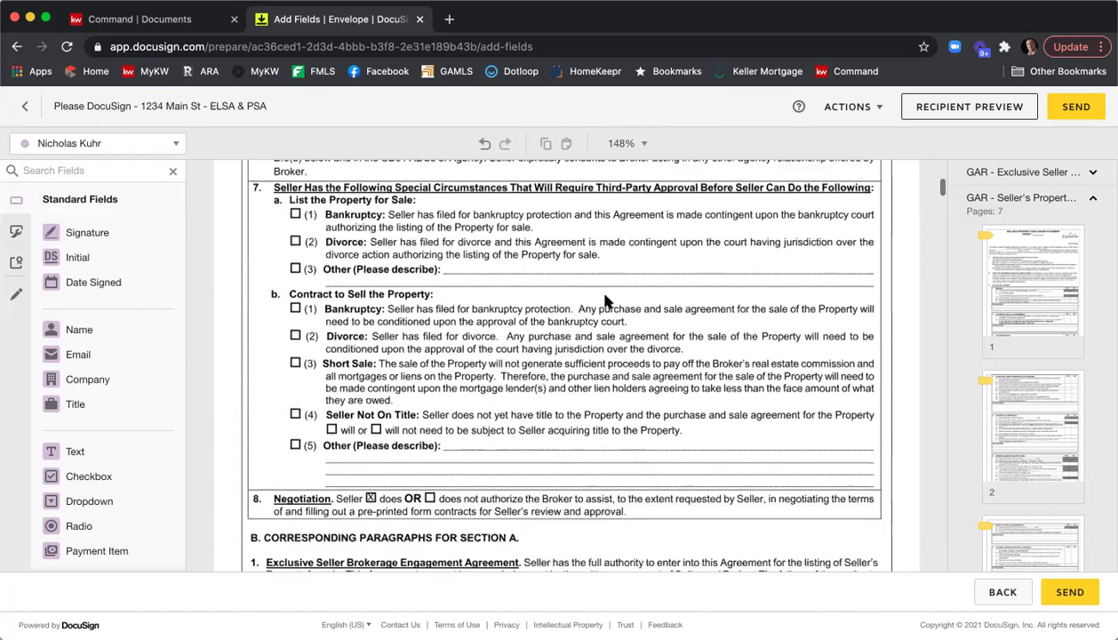
{"action": "scroll", "coordinate": [605, 302], "scroll_direction": "down", "scroll_amount": 3}
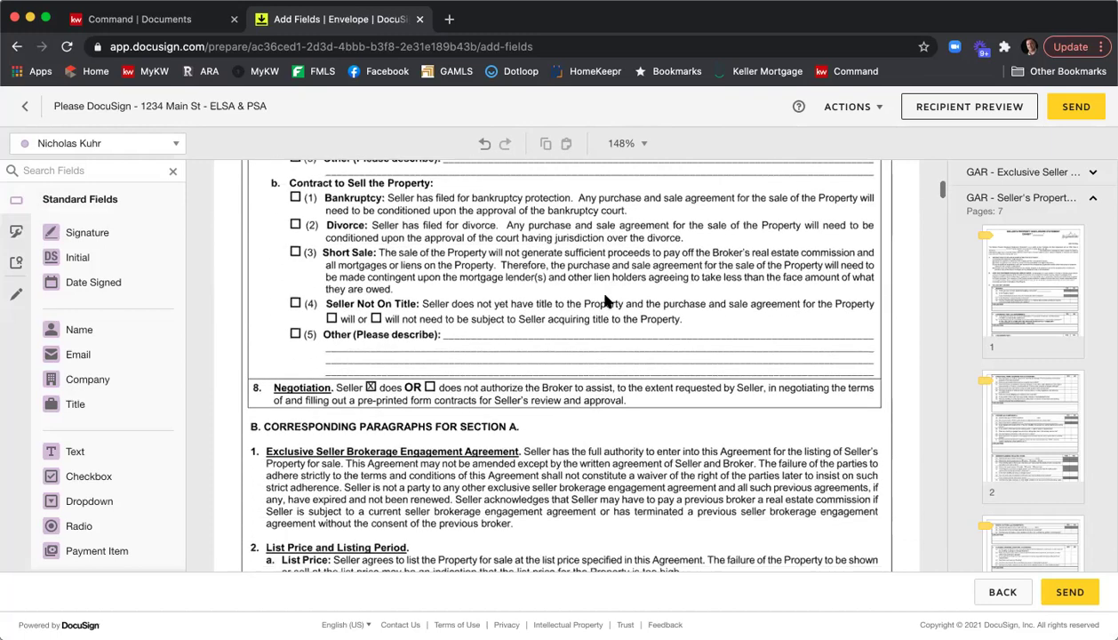
{"action": "scroll", "coordinate": [605, 302], "scroll_direction": "down", "scroll_amount": 3}
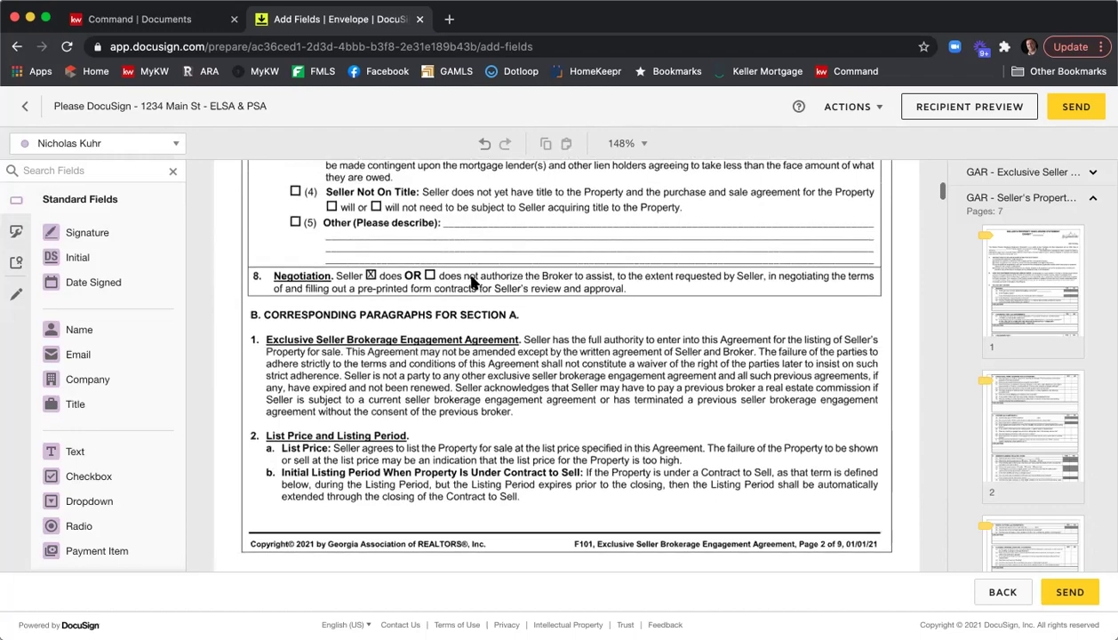
{"action": "scroll", "coordinate": [474, 281], "scroll_direction": "down", "scroll_amount": 15}
{"action": "scroll", "coordinate": [504, 283], "scroll_direction": "down", "scroll_amount": 20}
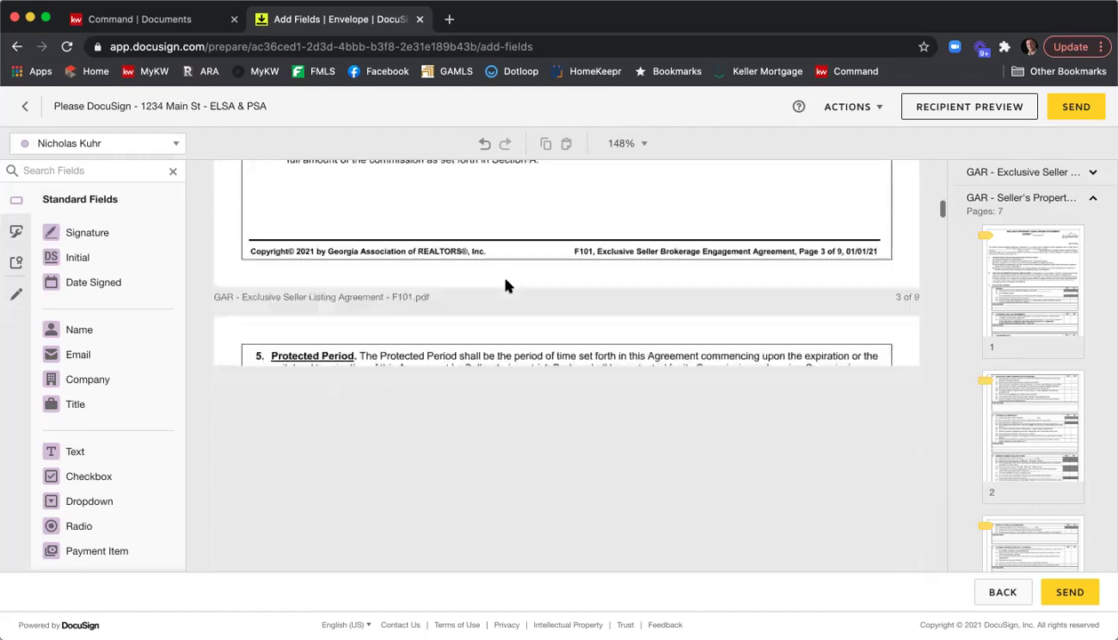
{"action": "scroll", "coordinate": [505, 285], "scroll_direction": "down", "scroll_amount": 20}
{"action": "scroll", "coordinate": [504, 286], "scroll_direction": "down", "scroll_amount": 15}
{"action": "scroll", "coordinate": [505, 283], "scroll_direction": "down", "scroll_amount": 15}
{"action": "scroll", "coordinate": [505, 282], "scroll_direction": "down", "scroll_amount": 20}
{"action": "scroll", "coordinate": [508, 284], "scroll_direction": "down", "scroll_amount": 20}
{"action": "scroll", "coordinate": [508, 284], "scroll_direction": "down", "scroll_amount": 15}
{"action": "scroll", "coordinate": [508, 284], "scroll_direction": "up", "scroll_amount": 3}
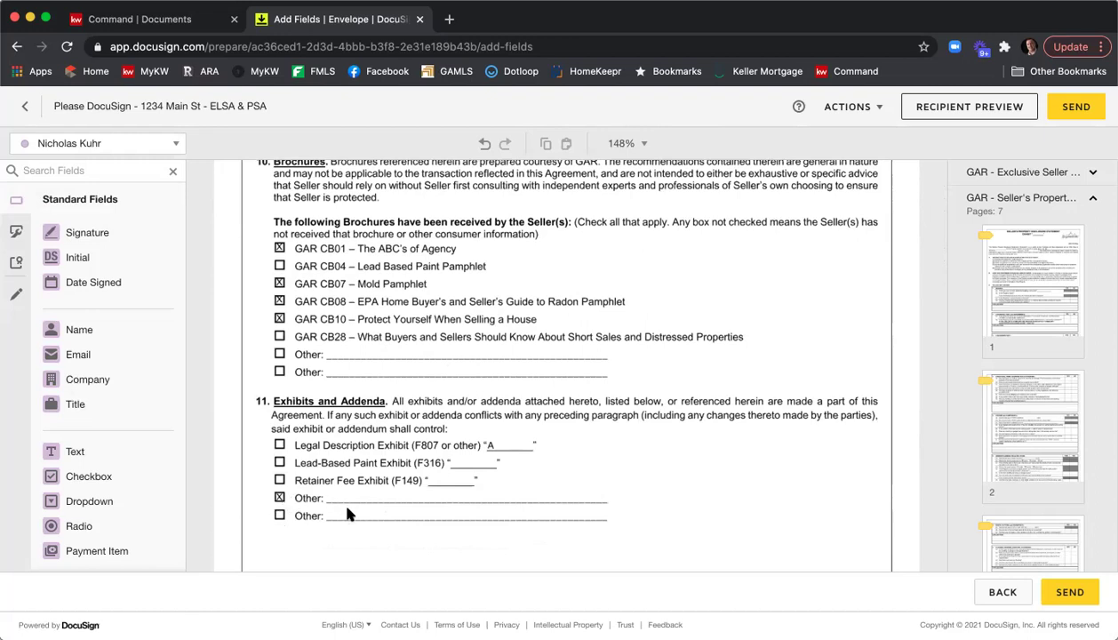
Add a pre-checked, read-only checkbox over the Legal Description Exhibit 'A' box in section 11.
{"action": "left_click_drag", "start_coordinate": [93, 476], "coordinate": [280, 446]}
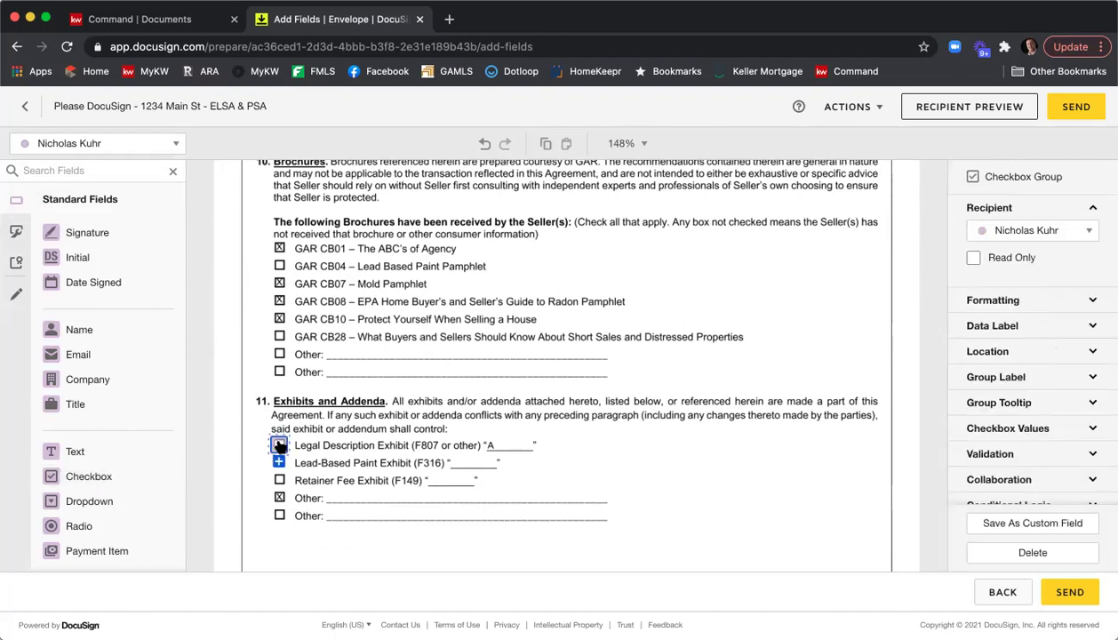
{"action": "left_click", "coordinate": [280, 446]}
{"action": "left_click", "coordinate": [975, 258]}
{"action": "left_click", "coordinate": [761, 314]}
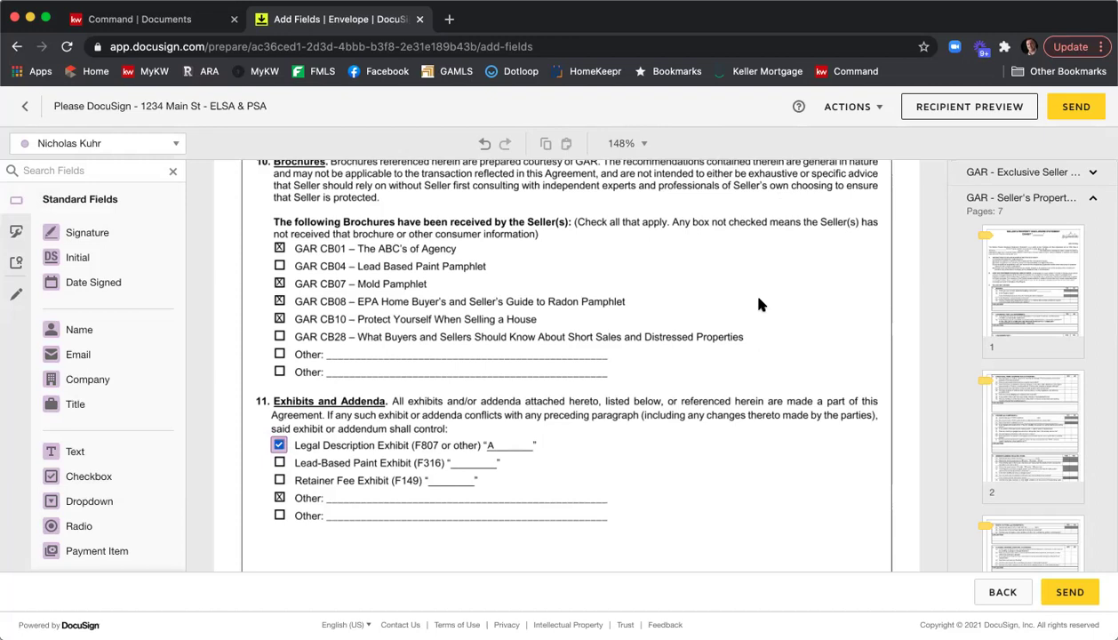
Add a full-width text field under 'Second stip.' reading 'Here is my third stipulation / Her is my fourth.'.
{"action": "scroll", "coordinate": [778, 296], "scroll_direction": "down", "scroll_amount": 5}
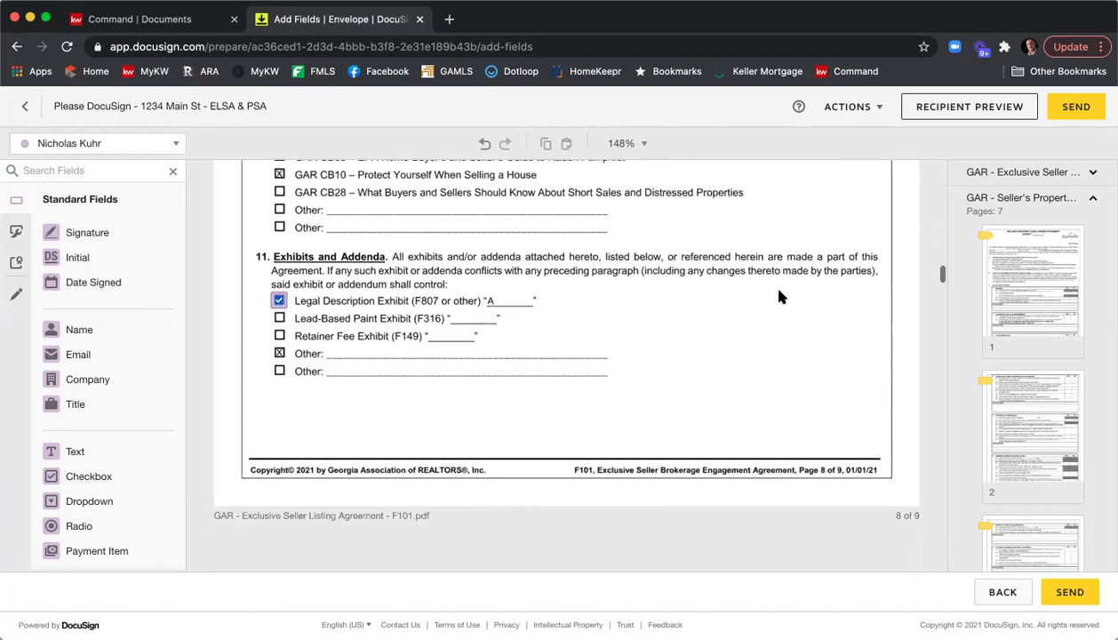
{"action": "scroll", "coordinate": [779, 296], "scroll_direction": "down", "scroll_amount": 2}
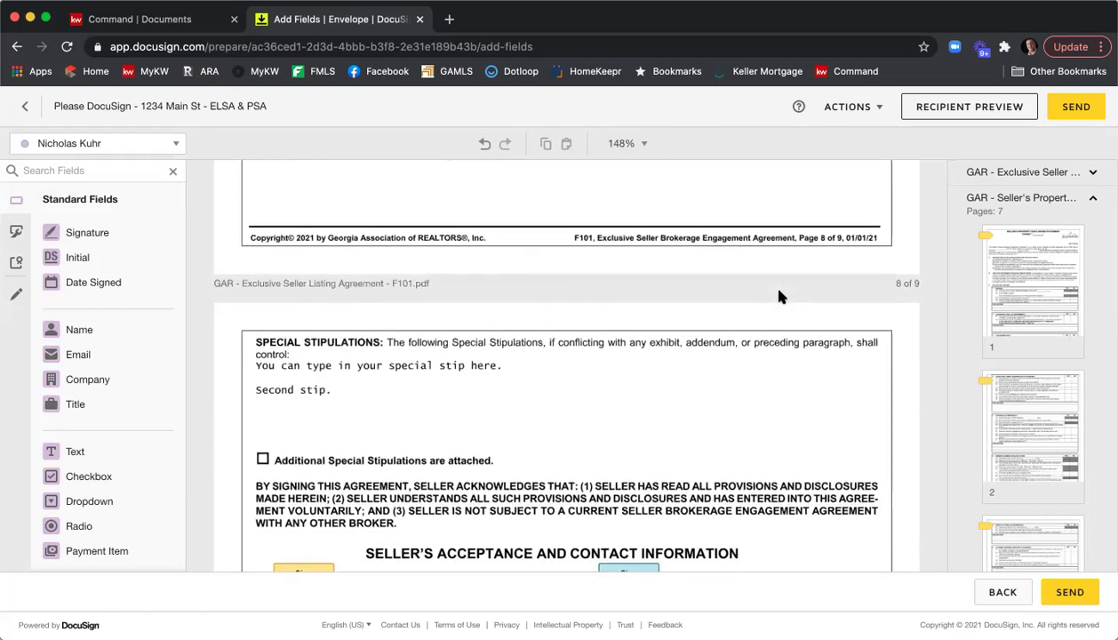
{"action": "scroll", "coordinate": [772, 321], "scroll_direction": "down", "scroll_amount": 2}
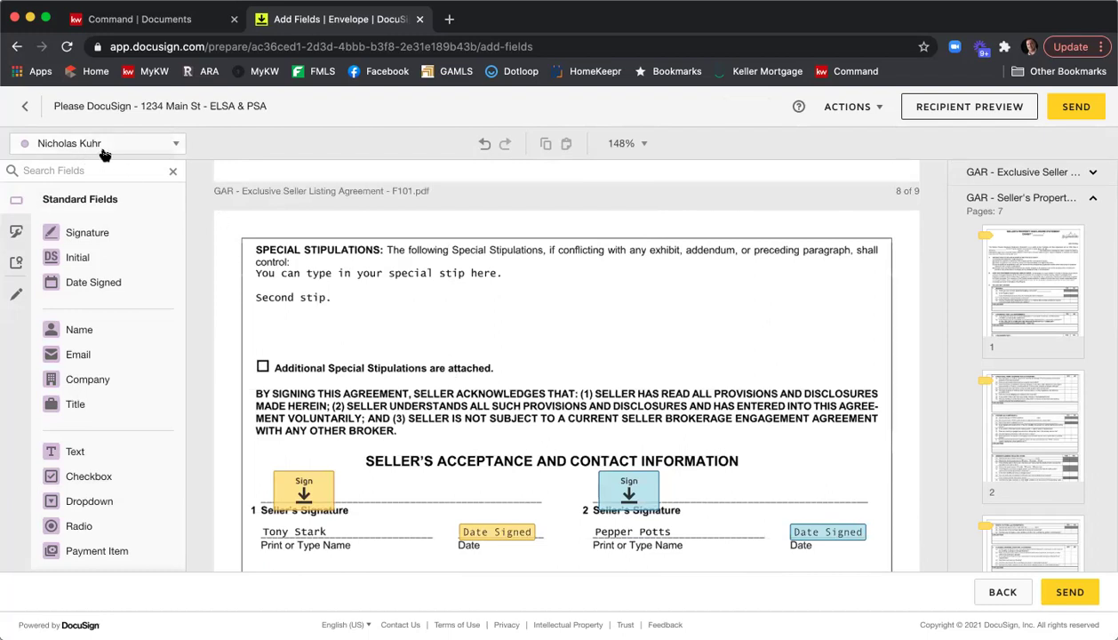
{"action": "left_click_drag", "start_coordinate": [80, 451], "coordinate": [254, 315]}
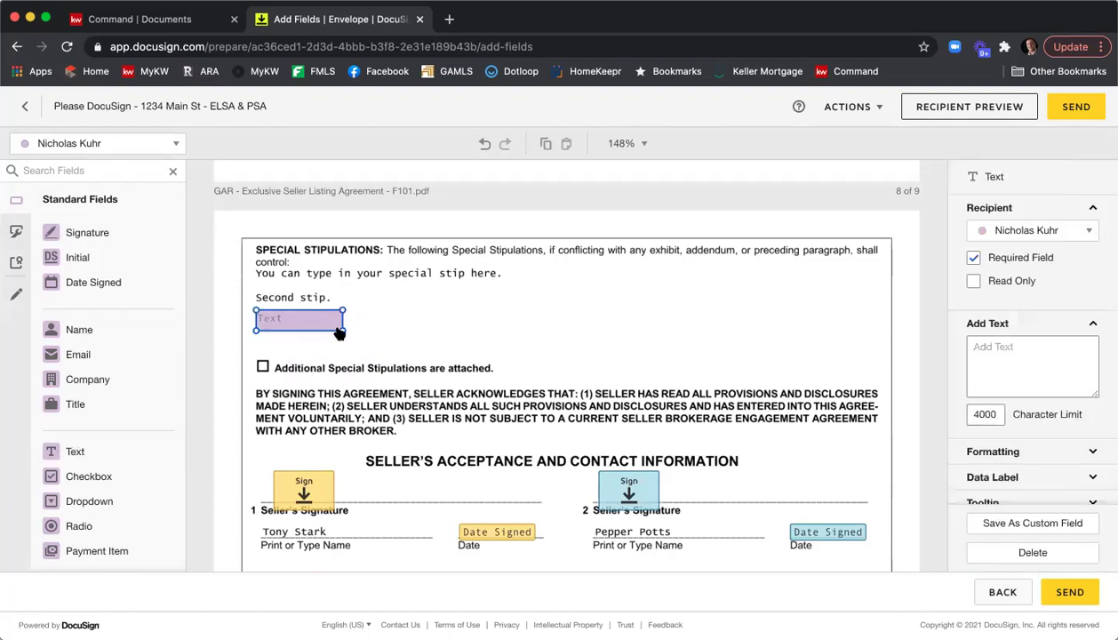
{"action": "left_click_drag", "start_coordinate": [346, 330], "coordinate": [877, 347]}
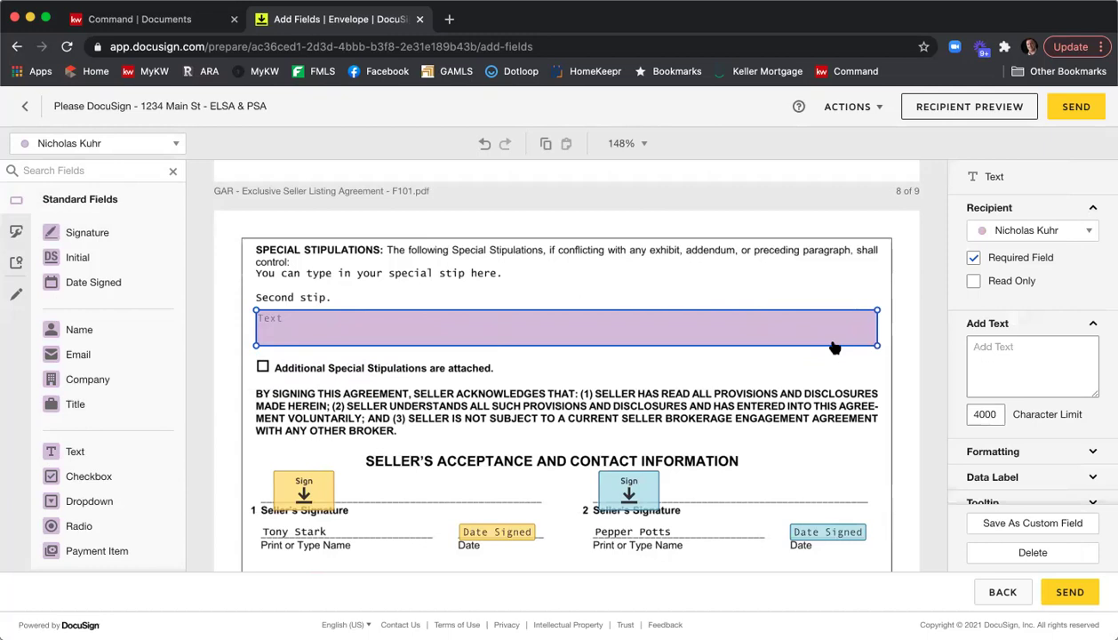
{"action": "double_click", "coordinate": [833, 344]}
{"action": "type", "text": "Here is myu t"}
{"action": "key", "text": "BackSpace"}
{"action": "key", "text": "BackSpace"}
{"action": "key", "text": "BackSpace"}
{"action": "type", "text": "third stipulation"}
{"action": "key", "text": "Return"}
{"action": "type", "text": "Her is my fouth"}
{"action": "key", "text": "BackSpace"}
{"action": "key", "text": "BackSpace"}
{"action": "type", "text": "rth."}
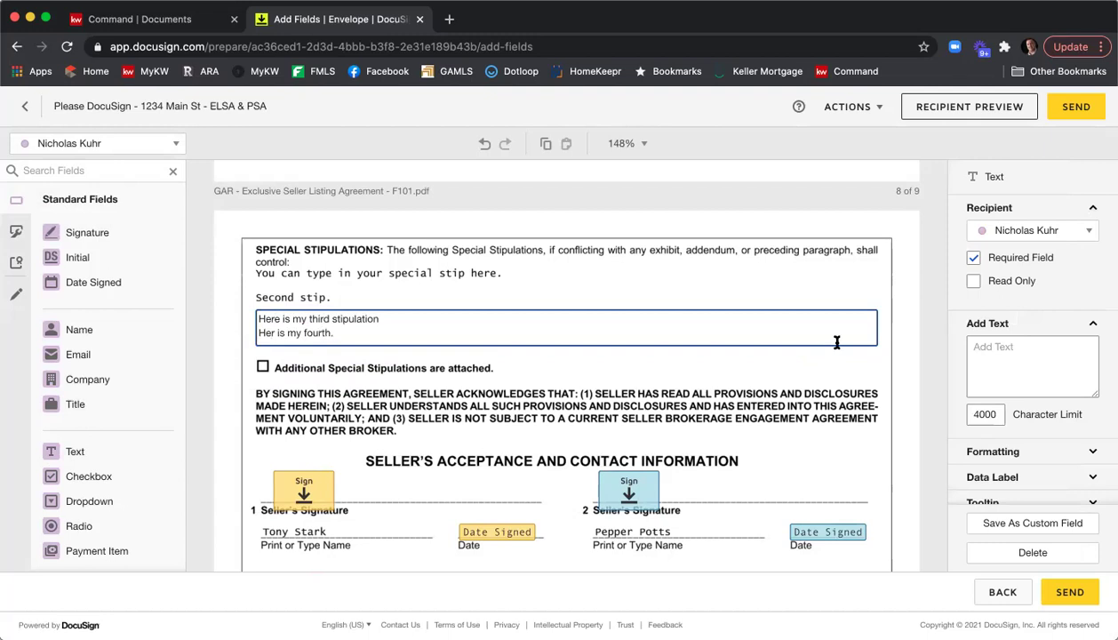
{"action": "left_click", "coordinate": [741, 349]}
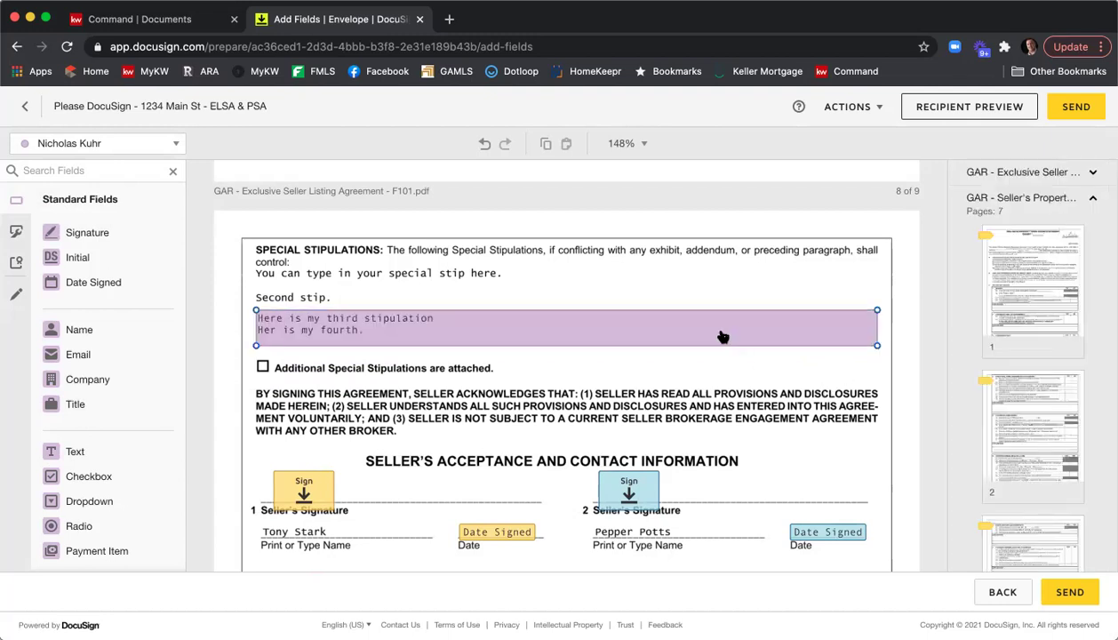
Make the stipulation text field optional and read only.
{"action": "left_click", "coordinate": [433, 337]}
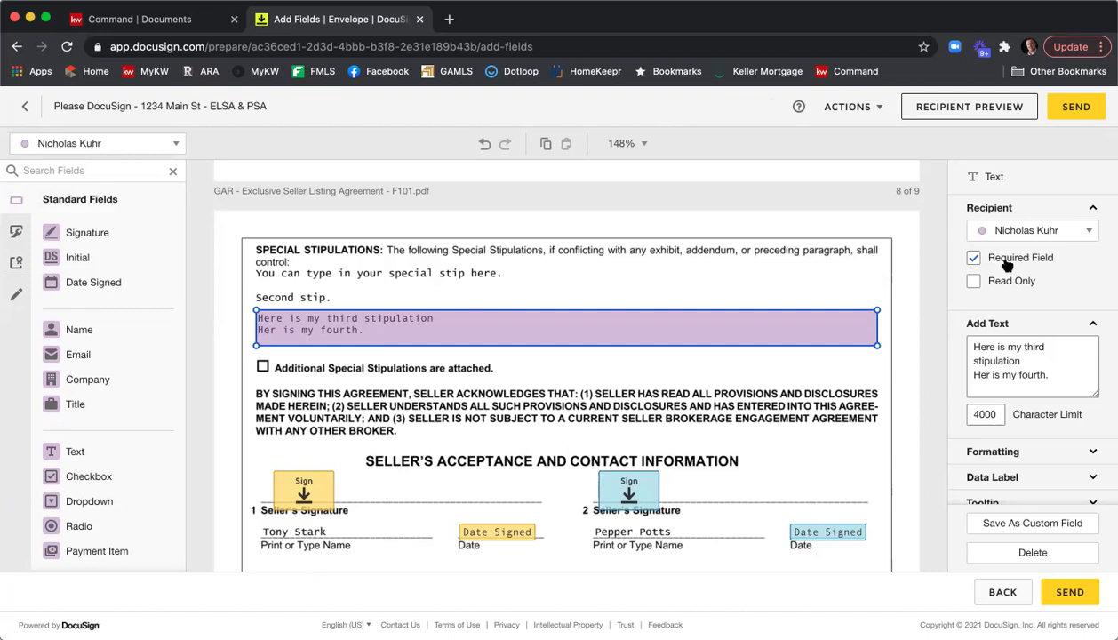
{"action": "left_click", "coordinate": [1005, 262]}
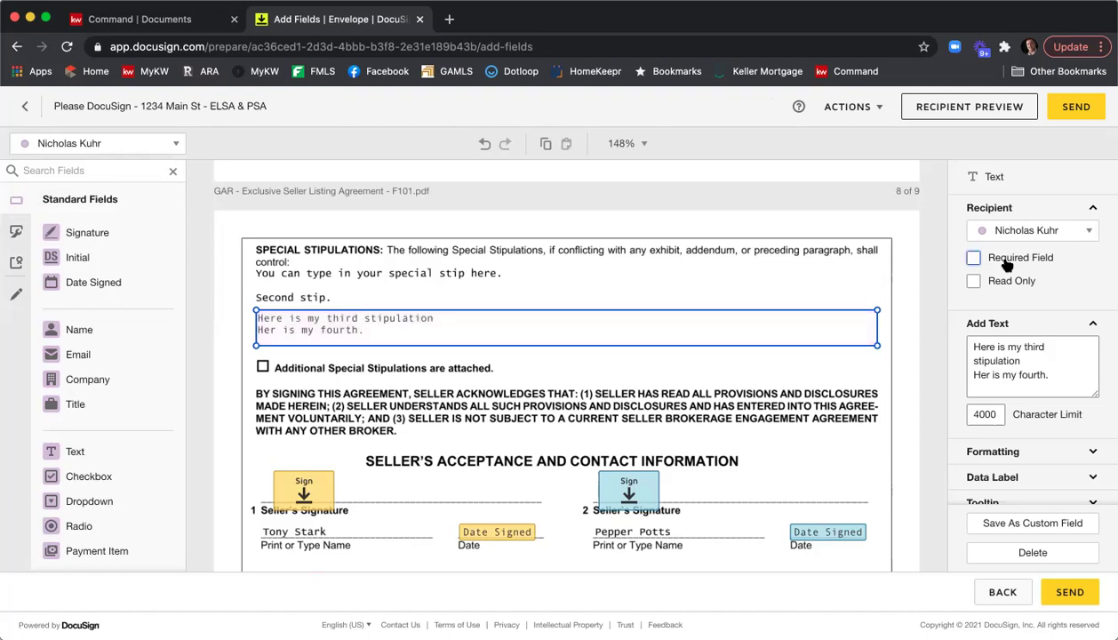
{"action": "left_click", "coordinate": [975, 282]}
{"action": "left_click", "coordinate": [823, 260]}
Scroll to the end of page 9 to reveal the RECEIPT OF A COPY acknowledgement box.
{"action": "scroll", "coordinate": [829, 257], "scroll_direction": "down", "scroll_amount": 1}
{"action": "scroll", "coordinate": [829, 258], "scroll_direction": "down", "scroll_amount": 5}
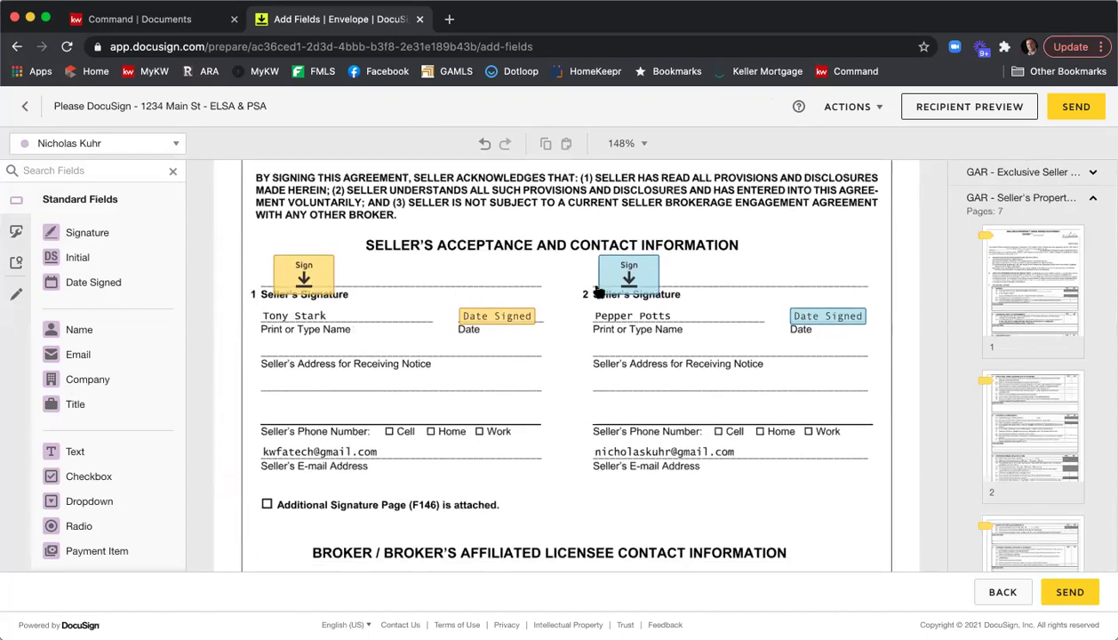
{"action": "scroll", "coordinate": [613, 342], "scroll_direction": "down", "scroll_amount": 4}
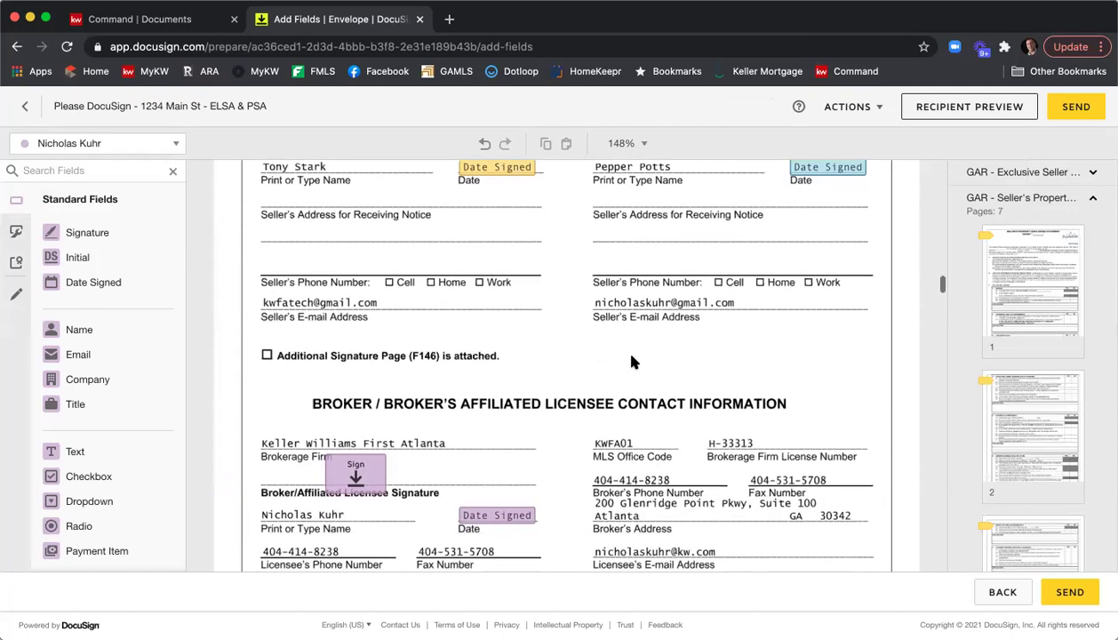
{"action": "scroll", "coordinate": [652, 352], "scroll_direction": "down", "scroll_amount": 5}
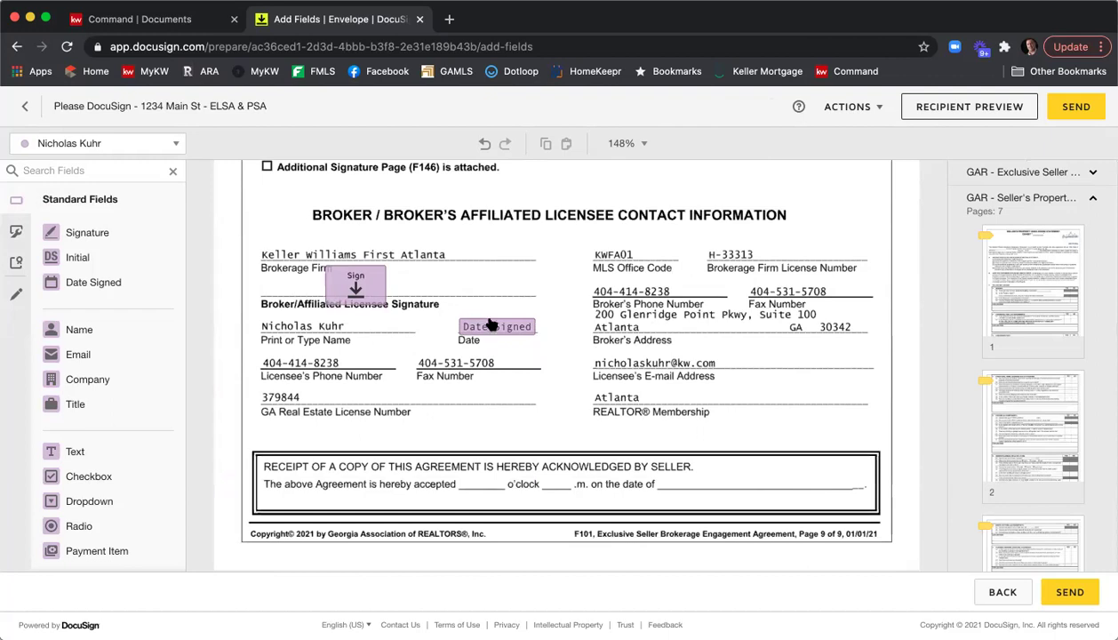
{"action": "scroll", "coordinate": [685, 330], "scroll_direction": "down", "scroll_amount": 2}
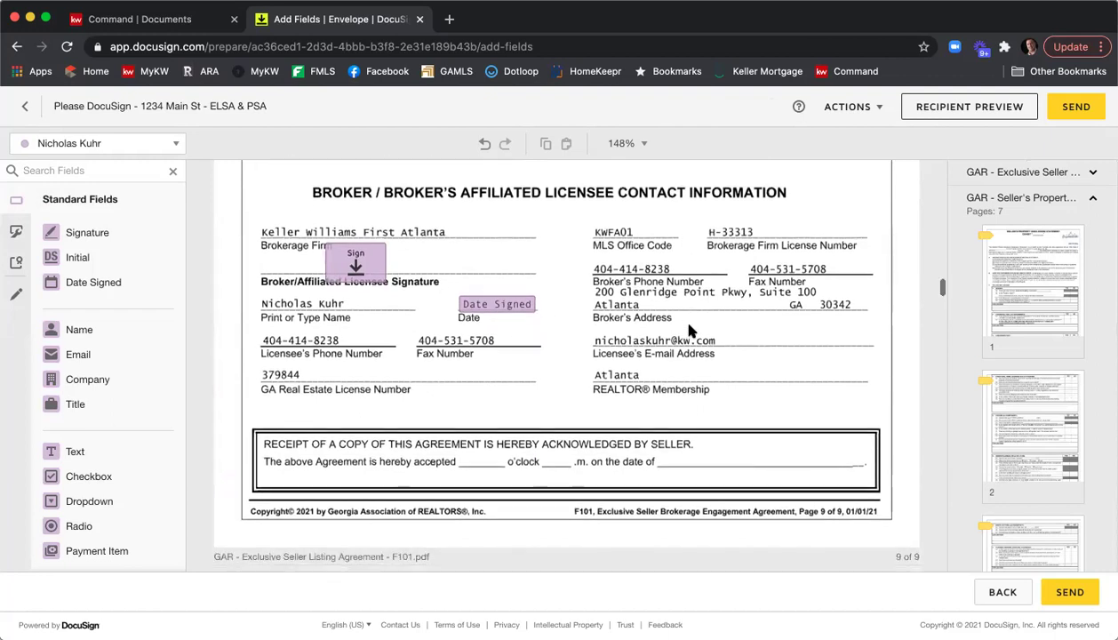
{"action": "scroll", "coordinate": [689, 330], "scroll_direction": "up", "scroll_amount": 1}
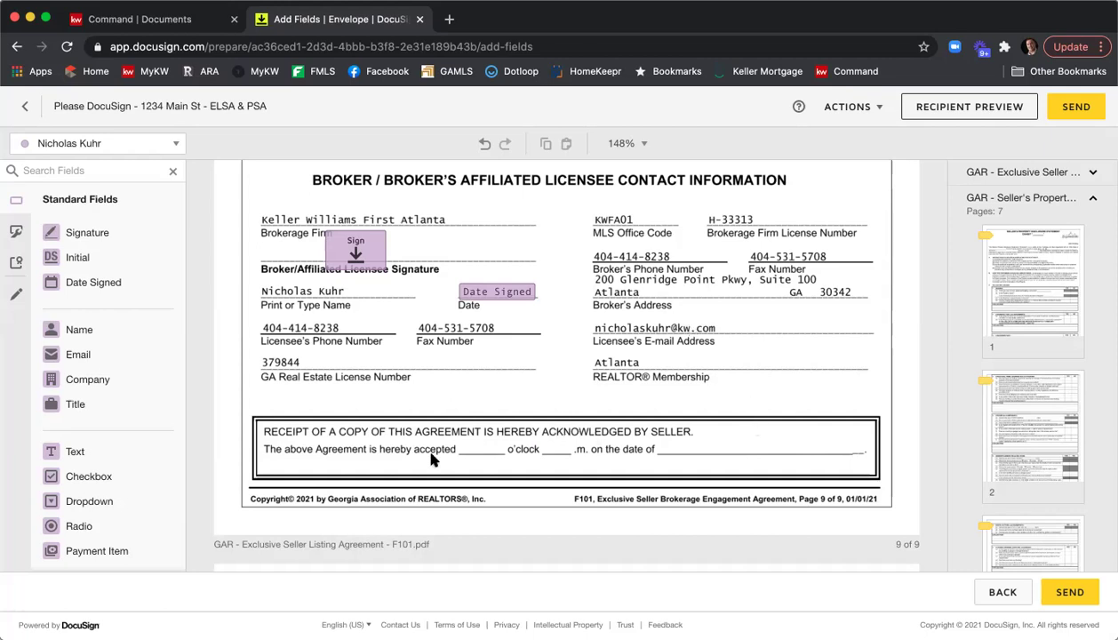
Add two small time text fields around 'o'clock' and a Date Signed field on the receipt date blank.
{"action": "left_click_drag", "start_coordinate": [105, 455], "coordinate": [464, 444]}
{"action": "left_click_drag", "start_coordinate": [548, 431], "coordinate": [488, 452]}
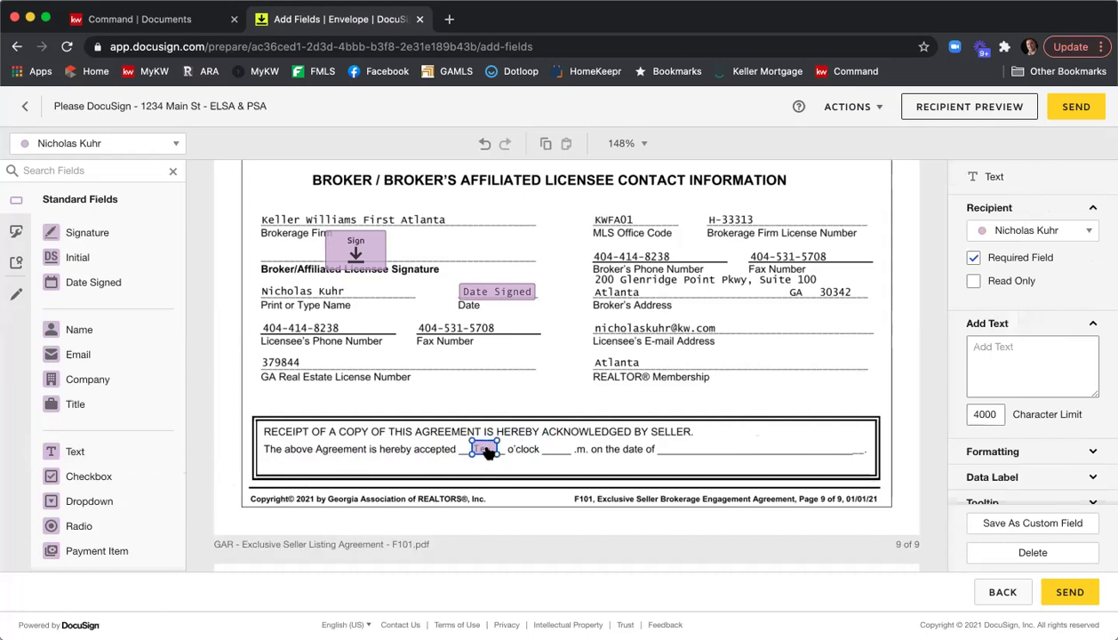
{"action": "right_click", "coordinate": [487, 451]}
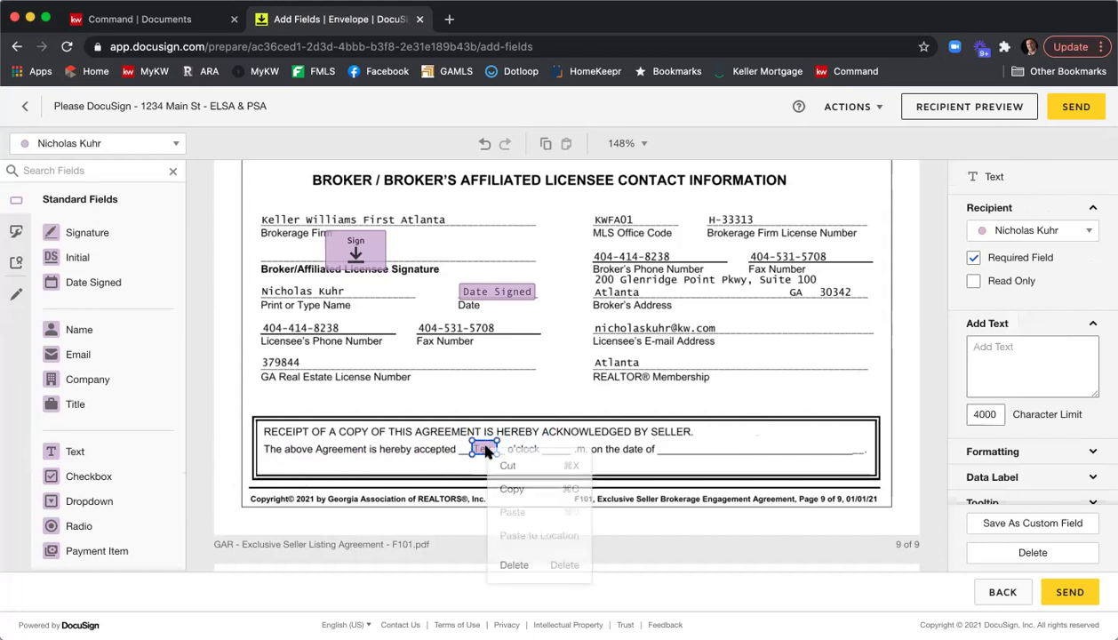
{"action": "left_click", "coordinate": [508, 489]}
{"action": "right_click", "coordinate": [533, 456]}
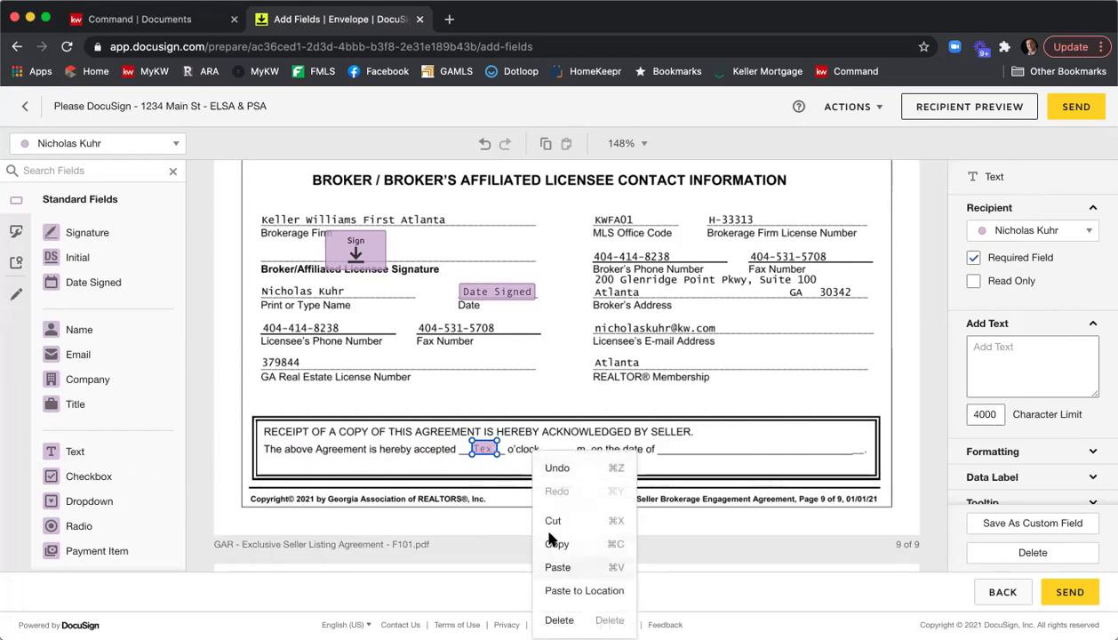
{"action": "left_click", "coordinate": [557, 567]}
{"action": "left_click_drag", "start_coordinate": [499, 458], "coordinate": [554, 448]}
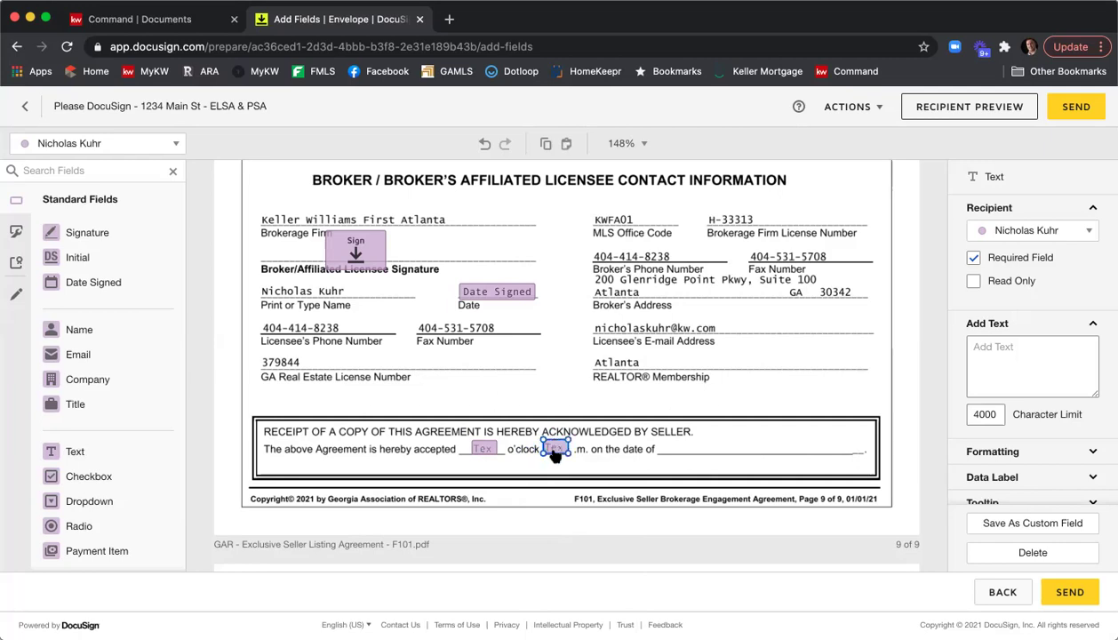
{"action": "left_click", "coordinate": [627, 455]}
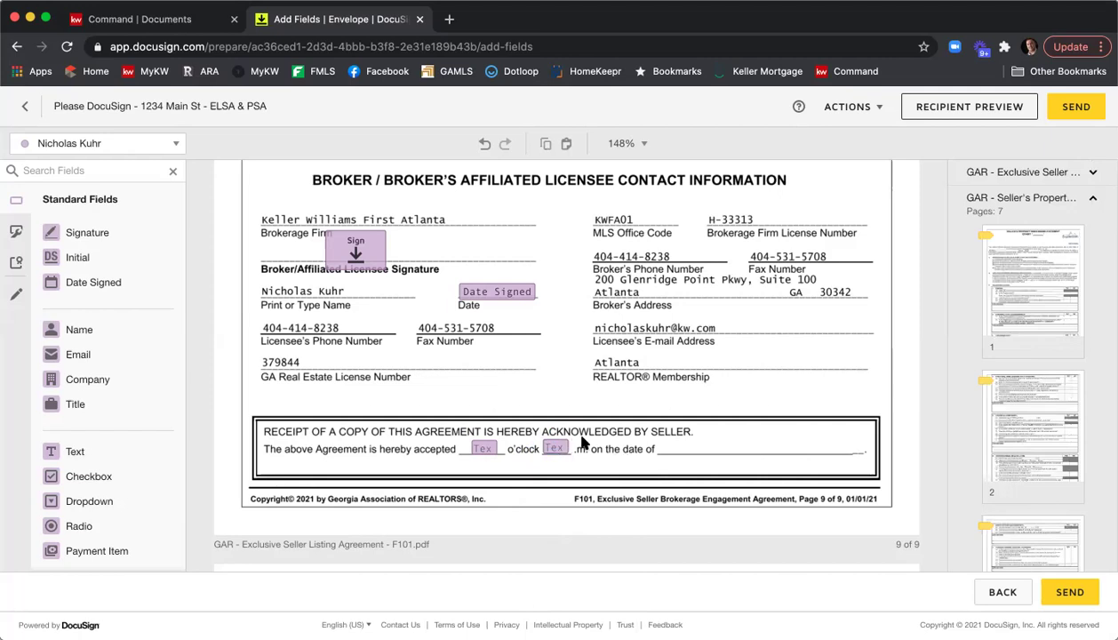
{"action": "left_click_drag", "start_coordinate": [87, 283], "coordinate": [662, 448]}
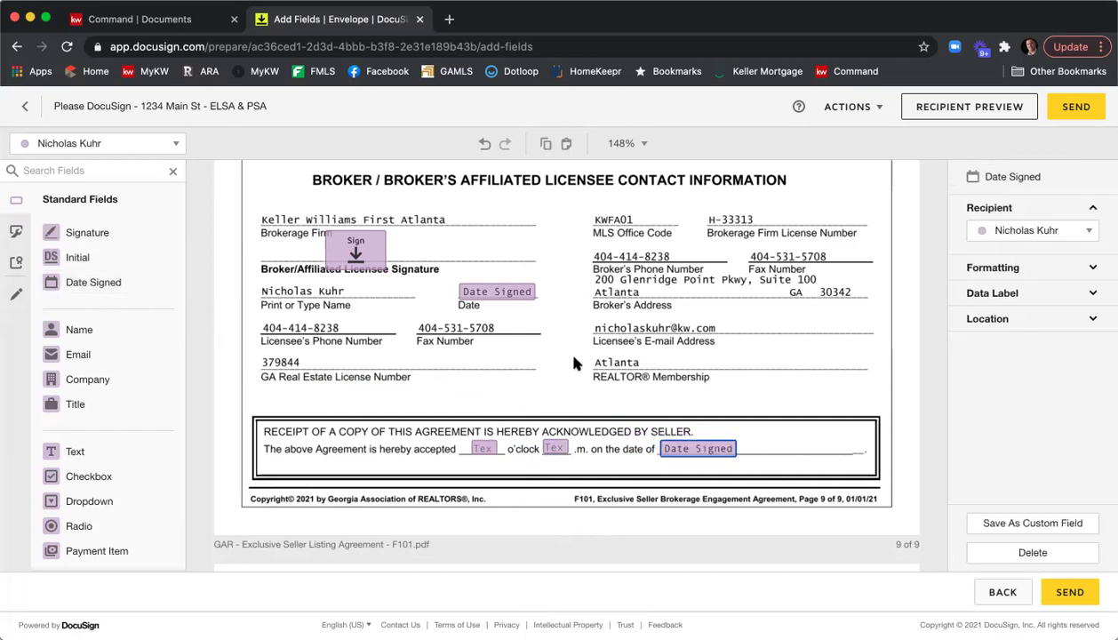
{"action": "left_click", "coordinate": [573, 357]}
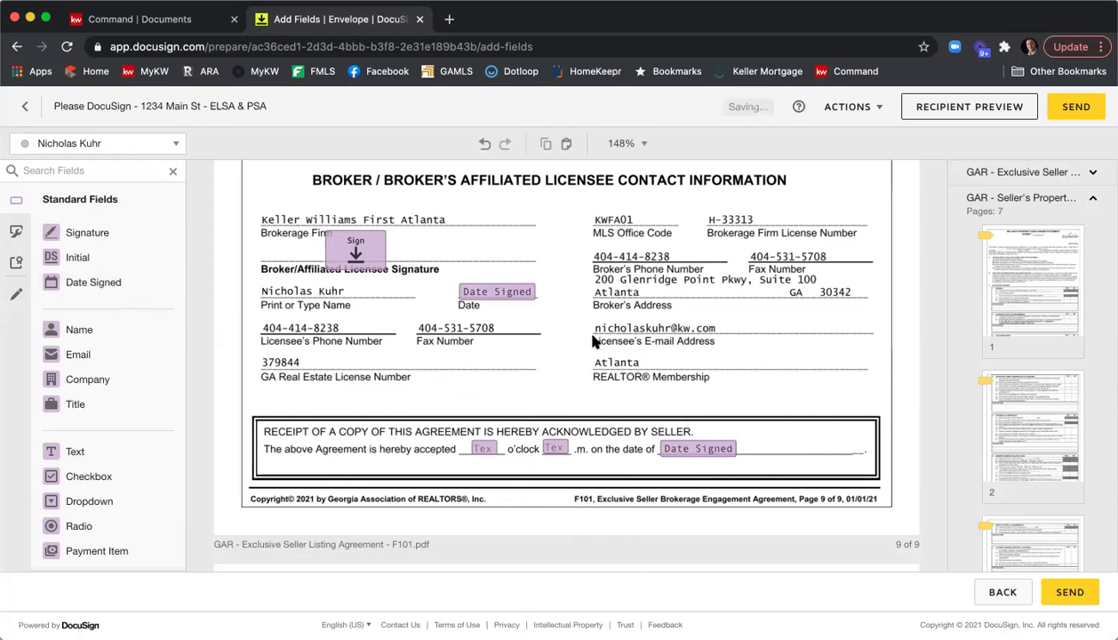
Scroll into the Seller's Property Disclosure Statement to its General and Covenants tables.
{"action": "scroll", "coordinate": [593, 340], "scroll_direction": "down", "scroll_amount": 5}
{"action": "scroll", "coordinate": [594, 341], "scroll_direction": "down", "scroll_amount": 7}
{"action": "scroll", "coordinate": [594, 340], "scroll_direction": "down", "scroll_amount": 6}
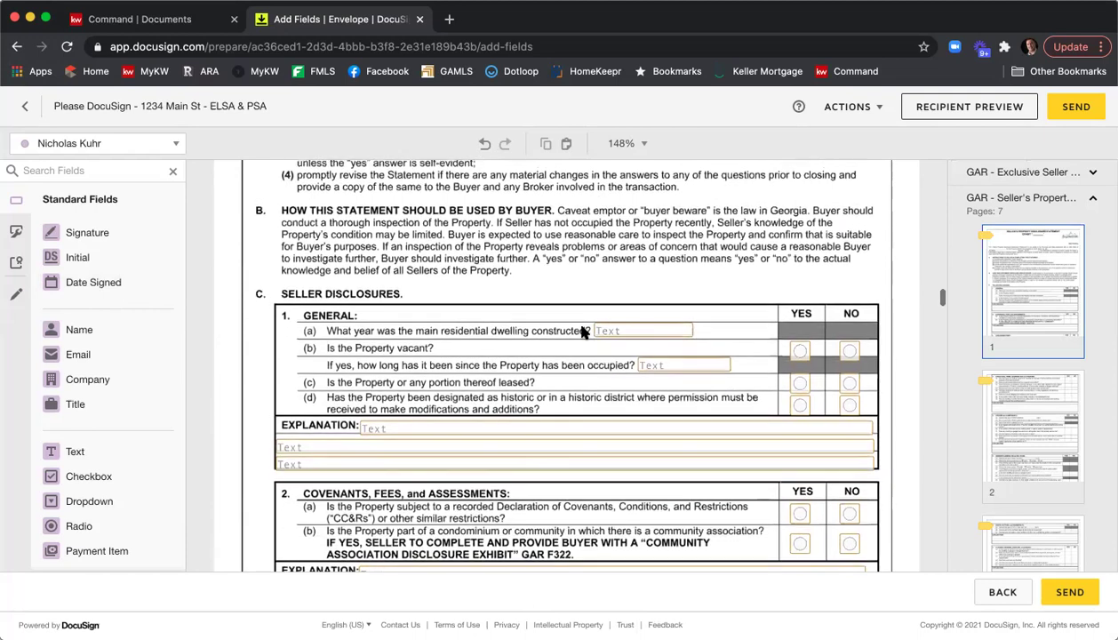
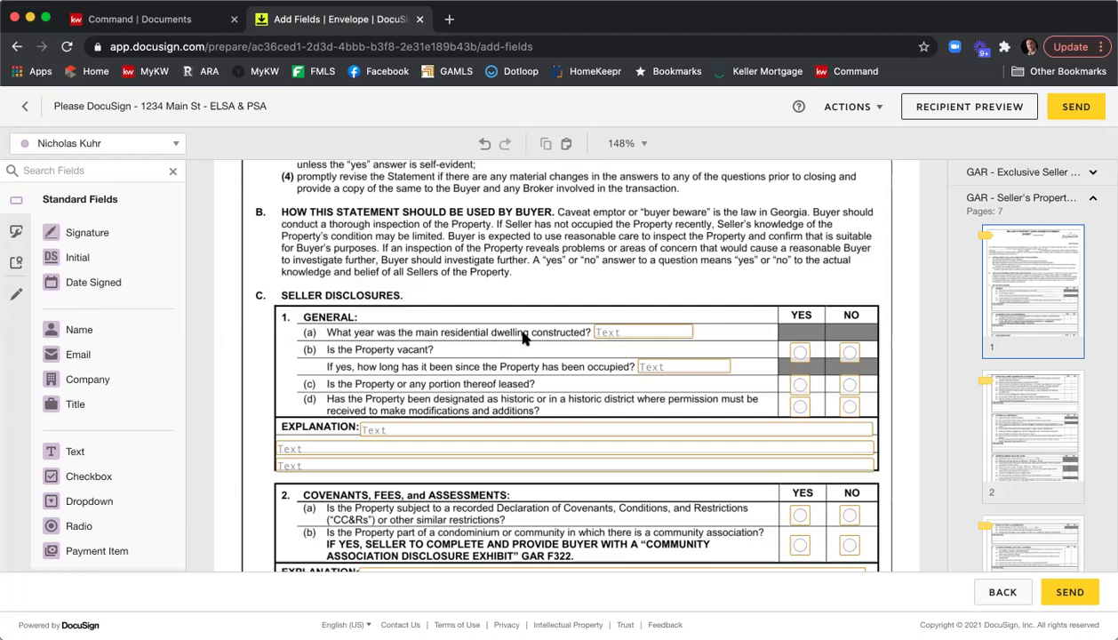
Mark the year-built answer field after question (a) as a required field.
{"action": "left_click", "coordinate": [618, 334]}
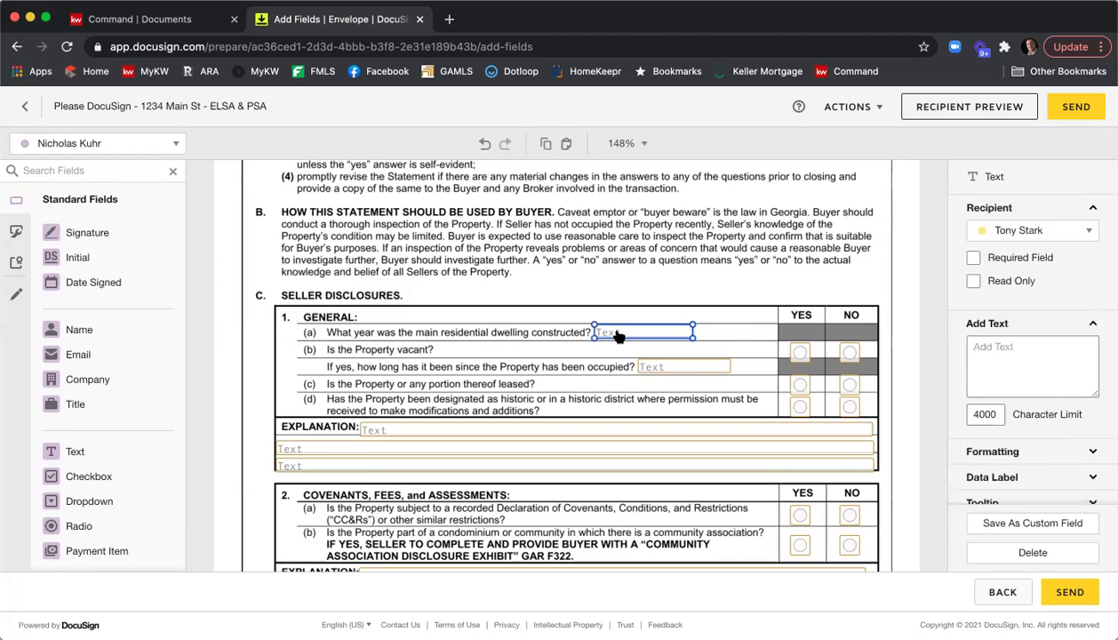
{"action": "left_click", "coordinate": [1020, 260]}
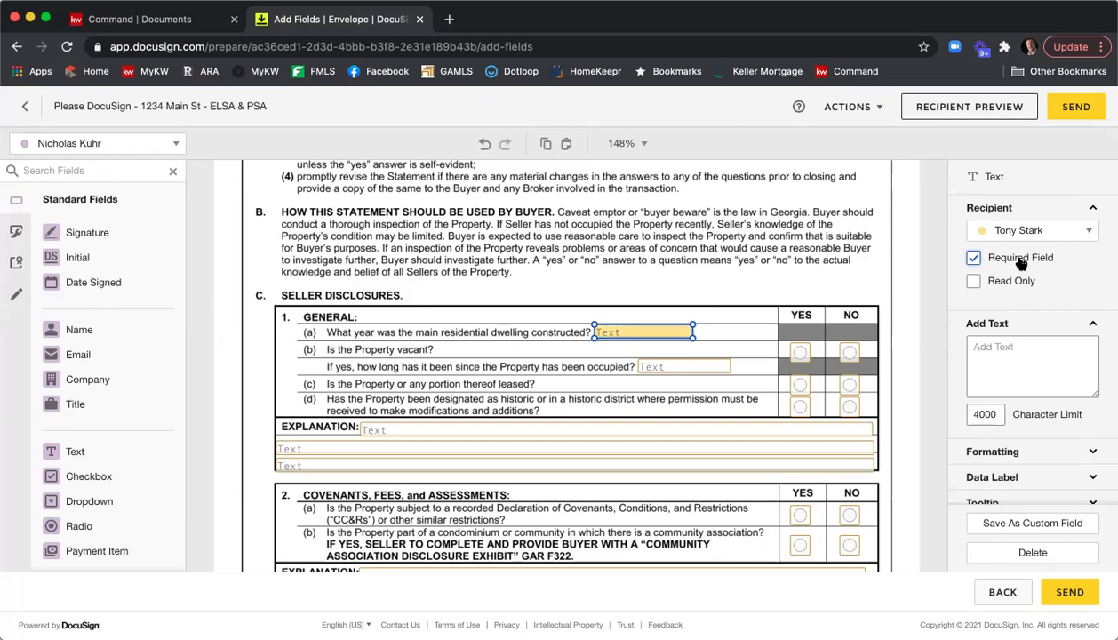
{"action": "left_click", "coordinate": [797, 265]}
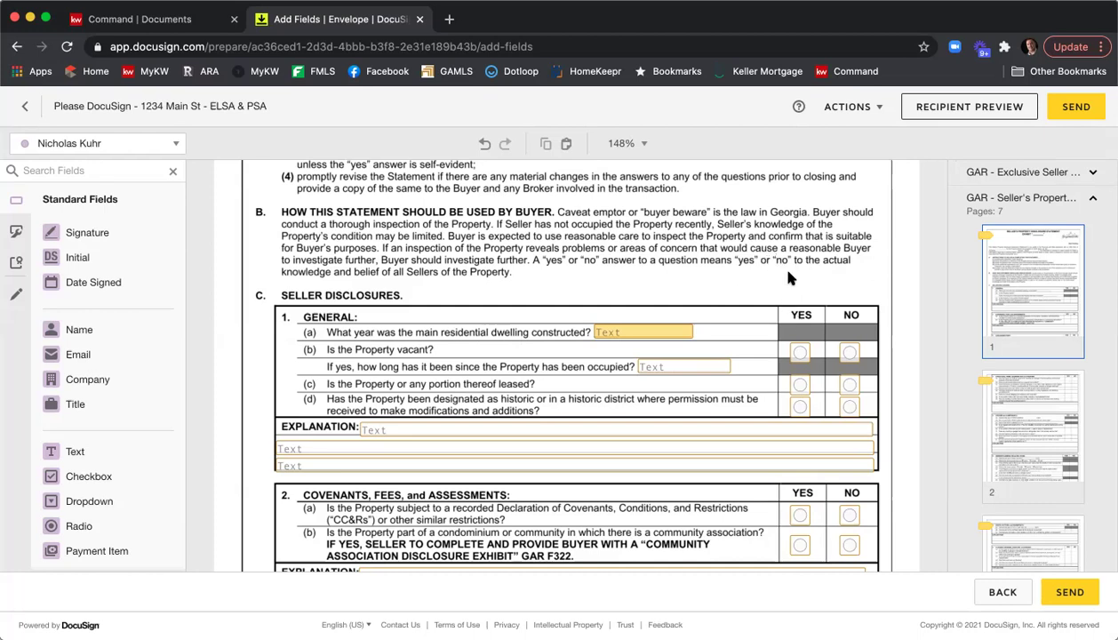
Scroll through disclosure pages 2–7 down to the Community Association Disclosure Exhibit.
{"action": "scroll", "coordinate": [786, 276], "scroll_direction": "down", "scroll_amount": 1}
{"action": "scroll", "coordinate": [786, 275], "scroll_direction": "down", "scroll_amount": 1}
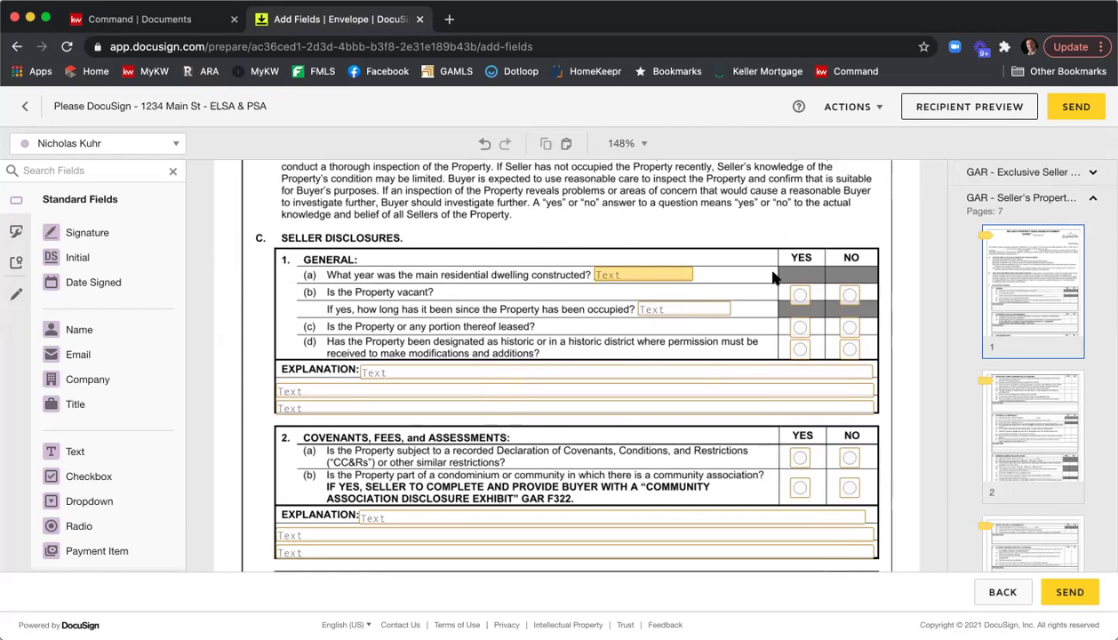
{"action": "scroll", "coordinate": [778, 289], "scroll_direction": "down", "scroll_amount": 5}
{"action": "scroll", "coordinate": [772, 278], "scroll_direction": "down", "scroll_amount": 7}
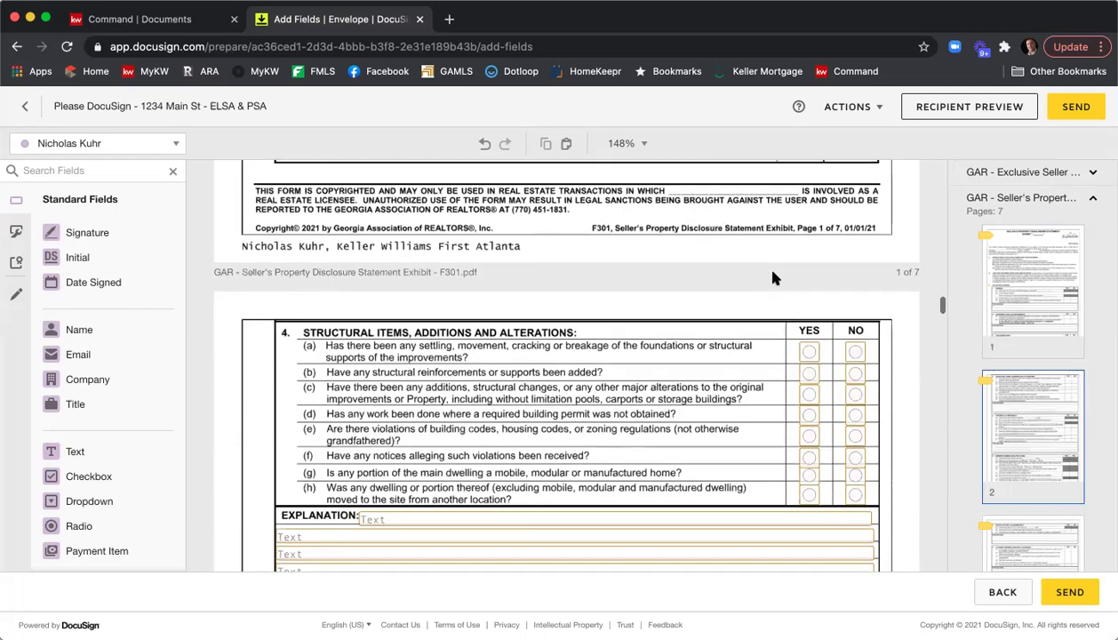
{"action": "scroll", "coordinate": [773, 278], "scroll_direction": "down", "scroll_amount": 6}
{"action": "scroll", "coordinate": [772, 279], "scroll_direction": "down", "scroll_amount": 7}
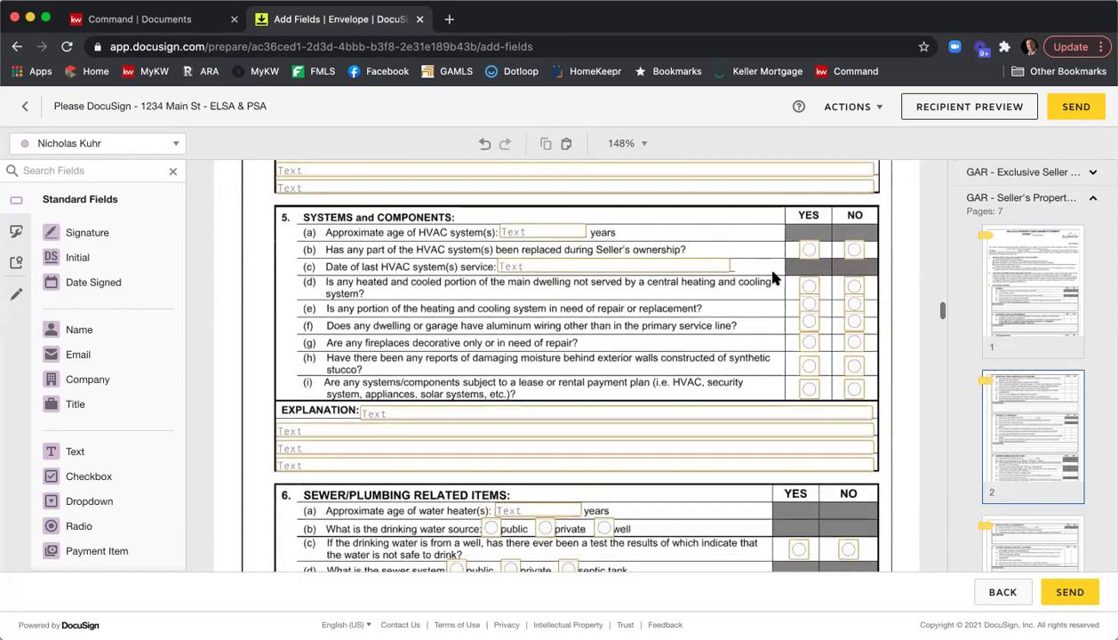
{"action": "scroll", "coordinate": [773, 278], "scroll_direction": "down", "scroll_amount": 10}
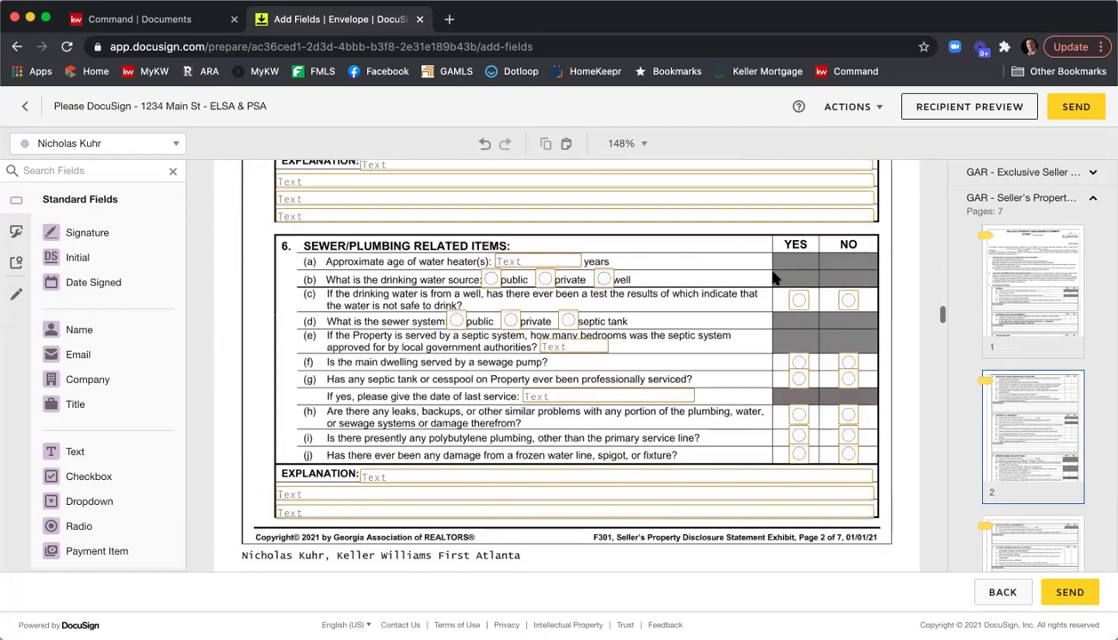
{"action": "scroll", "coordinate": [772, 278], "scroll_direction": "down", "scroll_amount": 10}
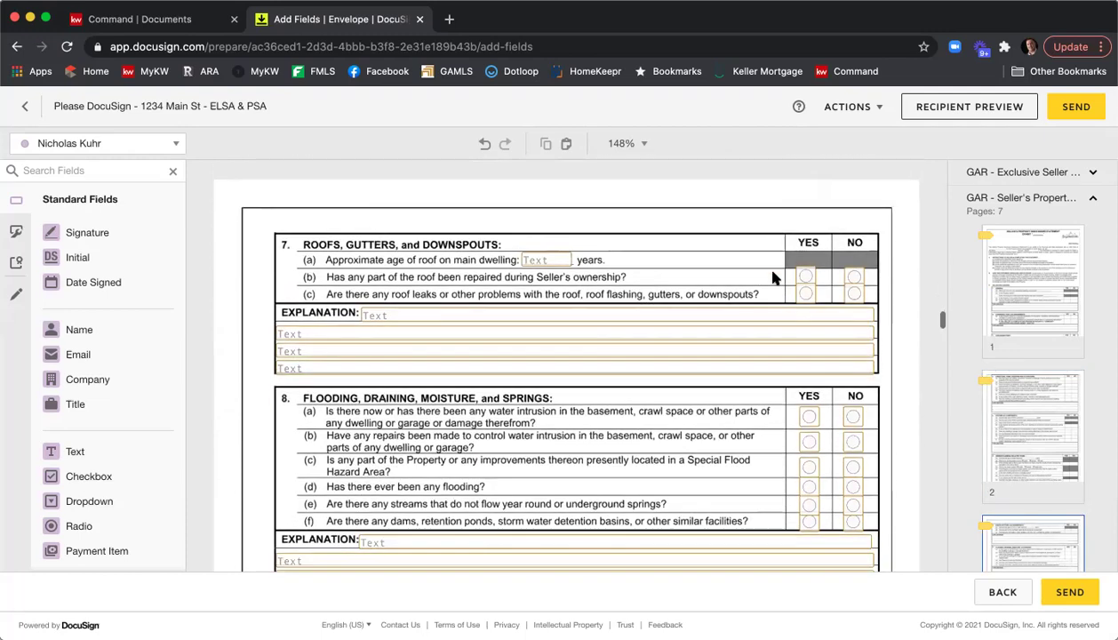
{"action": "scroll", "coordinate": [772, 278], "scroll_direction": "down", "scroll_amount": 14}
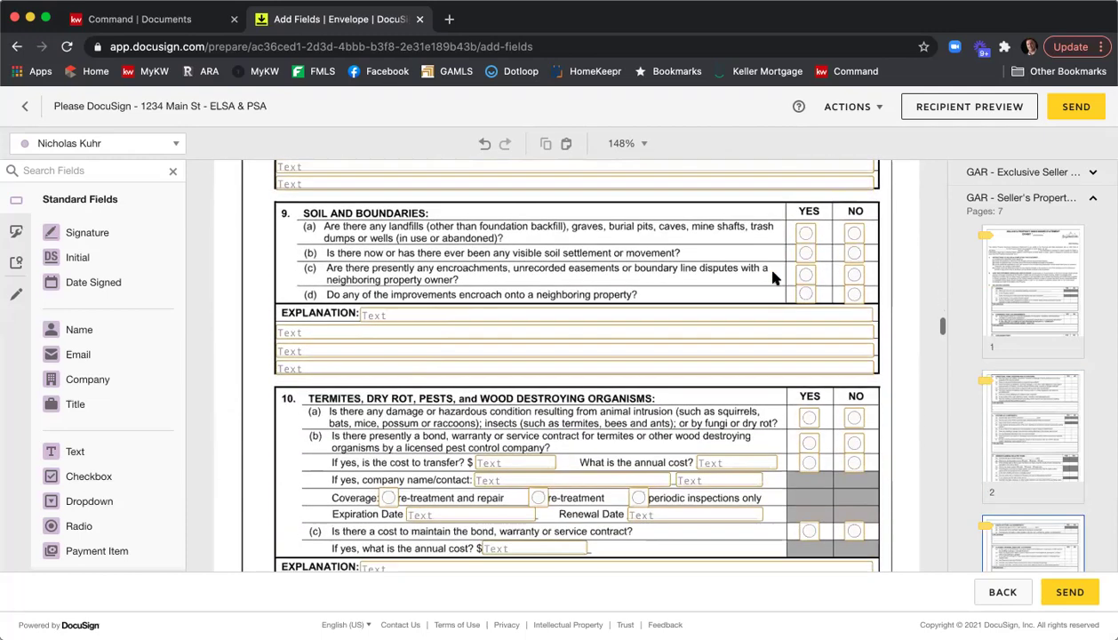
{"action": "scroll", "coordinate": [772, 278], "scroll_direction": "down", "scroll_amount": 12}
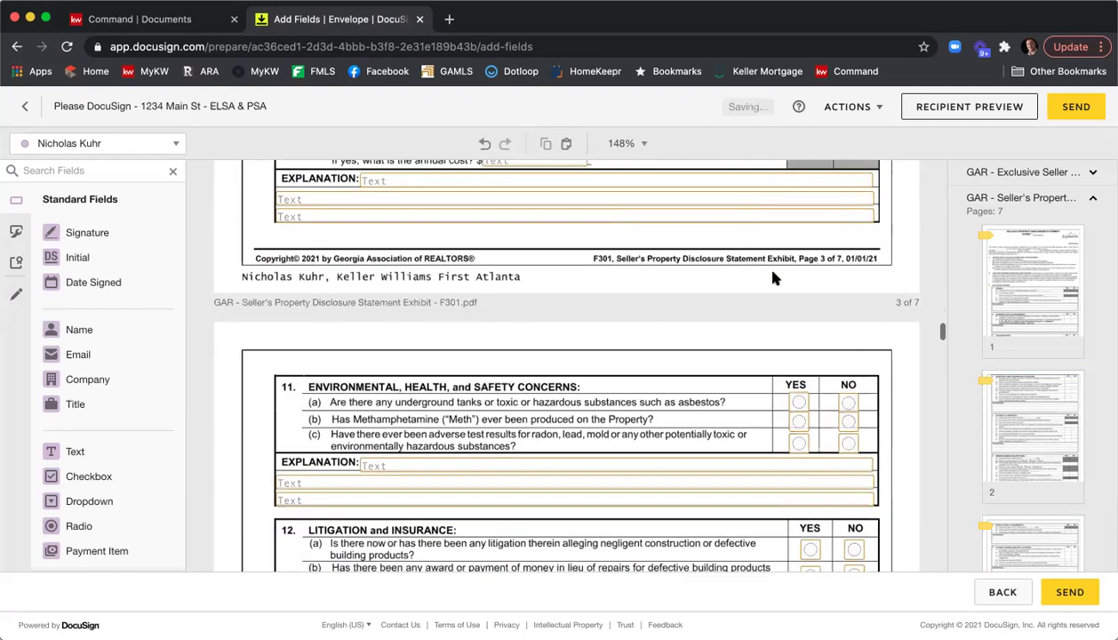
{"action": "scroll", "coordinate": [774, 280], "scroll_direction": "down", "scroll_amount": 9}
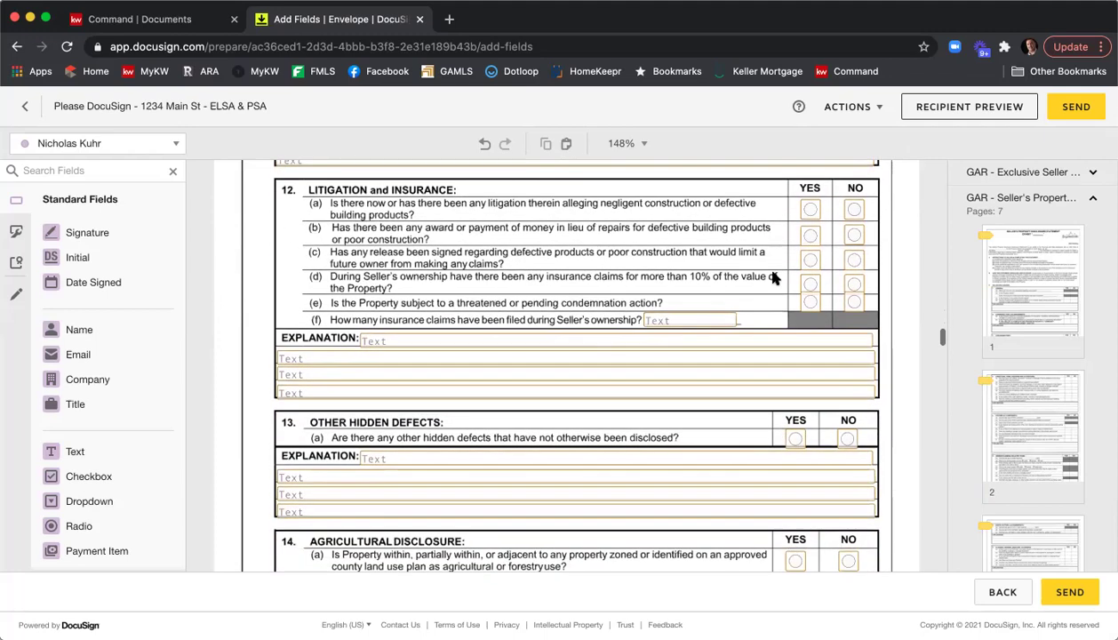
{"action": "scroll", "coordinate": [772, 278], "scroll_direction": "down", "scroll_amount": 11}
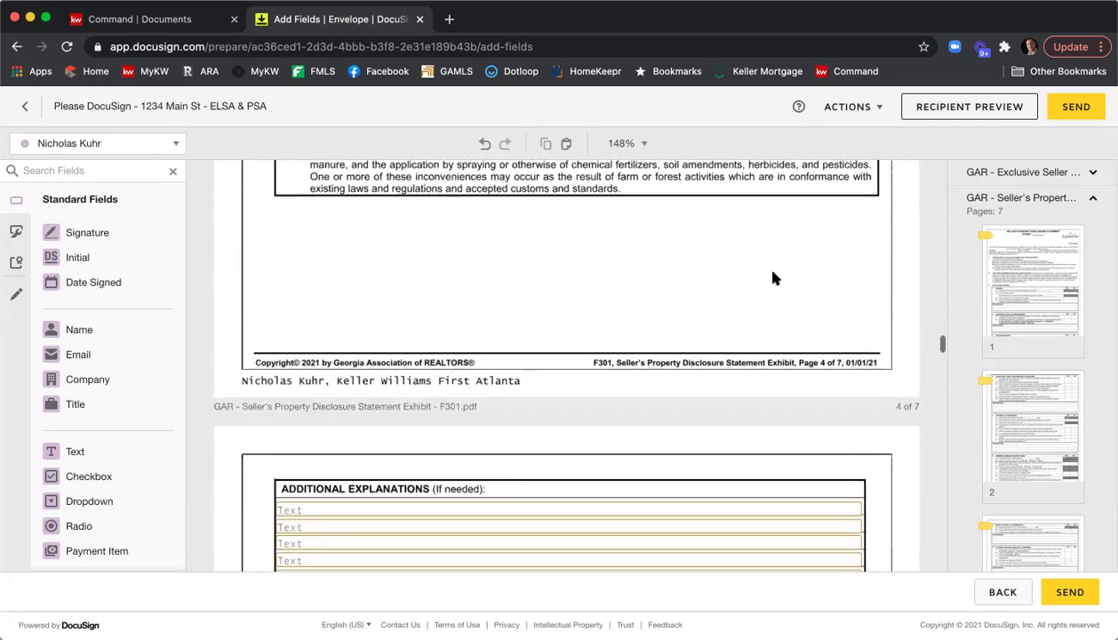
{"action": "scroll", "coordinate": [773, 278], "scroll_direction": "down", "scroll_amount": 16}
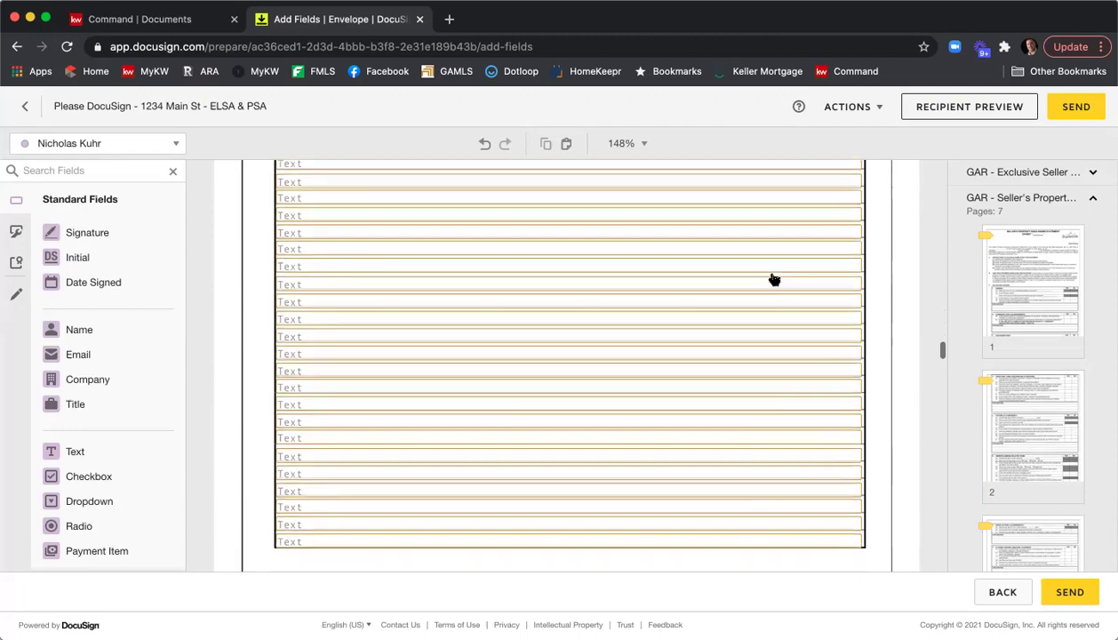
{"action": "scroll", "coordinate": [774, 280], "scroll_direction": "down", "scroll_amount": 14}
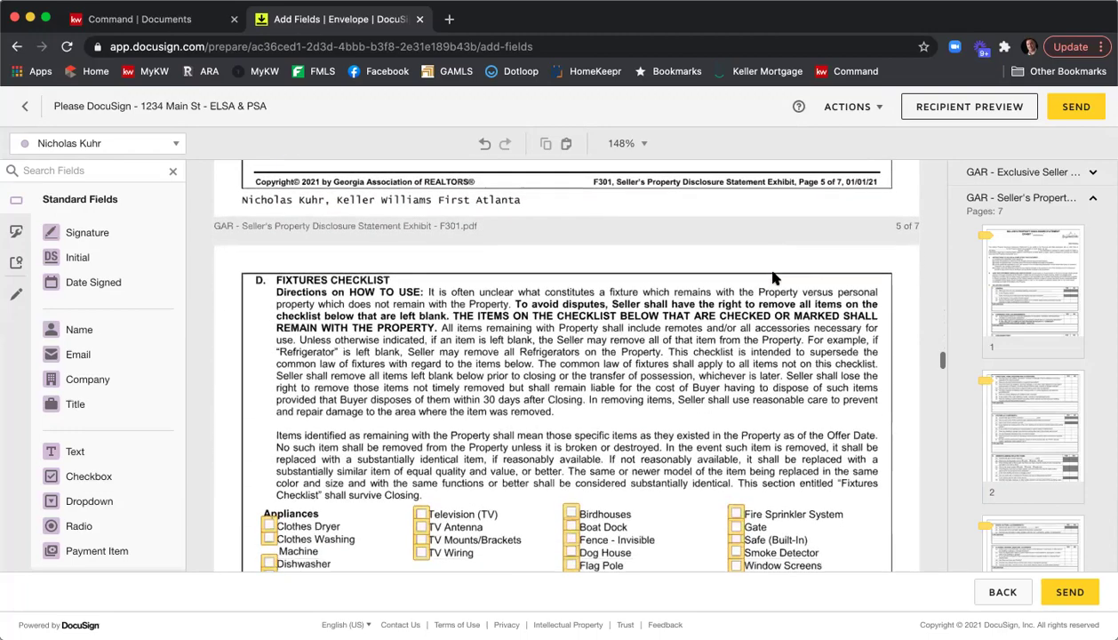
{"action": "scroll", "coordinate": [772, 278], "scroll_direction": "down", "scroll_amount": 10}
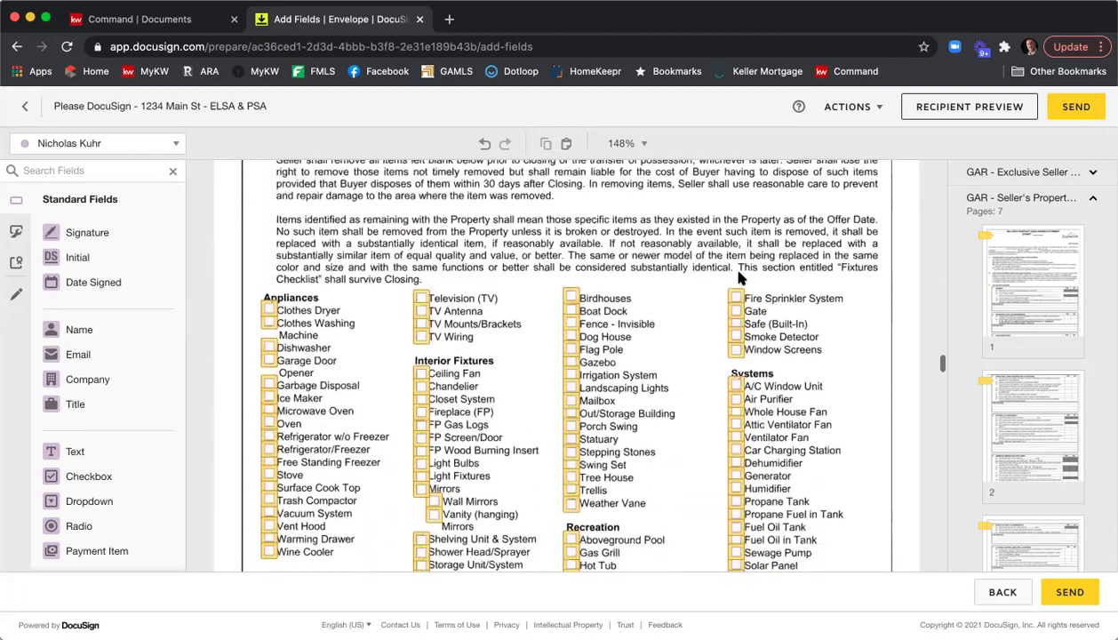
{"action": "scroll", "coordinate": [740, 280], "scroll_direction": "down", "scroll_amount": 14}
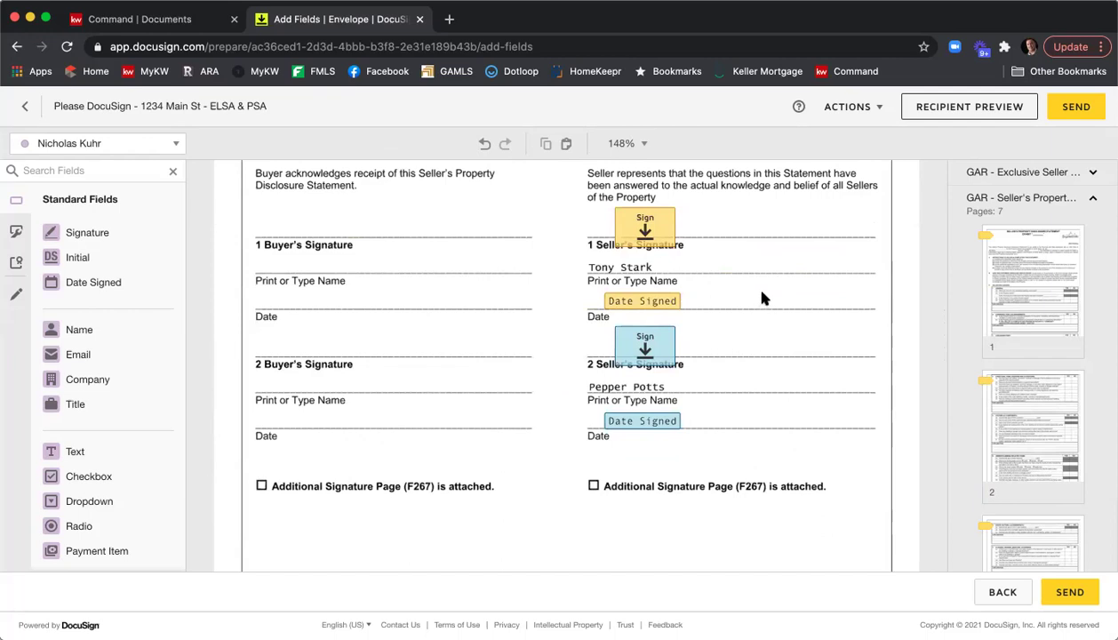
{"action": "scroll", "coordinate": [761, 300], "scroll_direction": "down", "scroll_amount": 10}
{"action": "scroll", "coordinate": [761, 300], "scroll_direction": "down", "scroll_amount": 10}
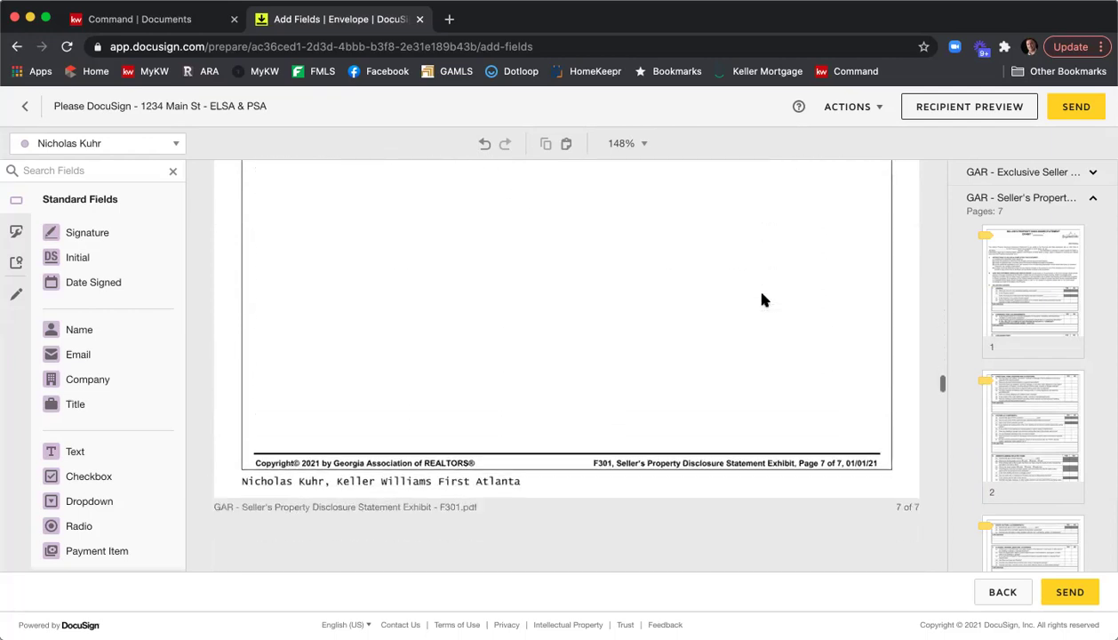
In section C of the exhibit, set the Name of Association(s) text field to Required.
{"action": "scroll", "coordinate": [761, 301], "scroll_direction": "down", "scroll_amount": 2}
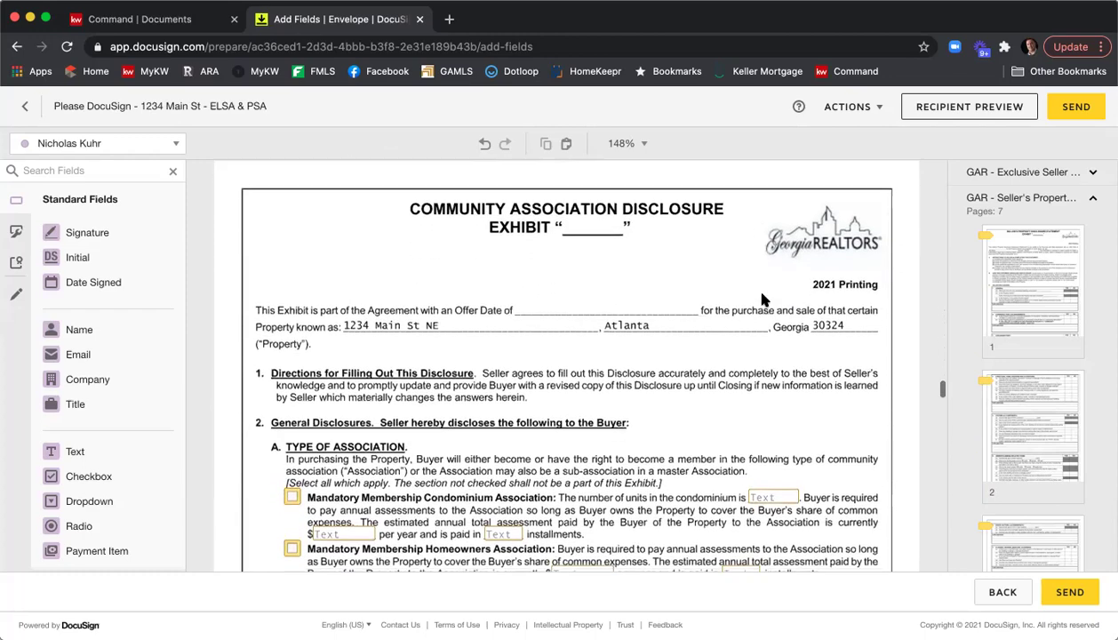
{"action": "scroll", "coordinate": [755, 298], "scroll_direction": "down", "scroll_amount": 4}
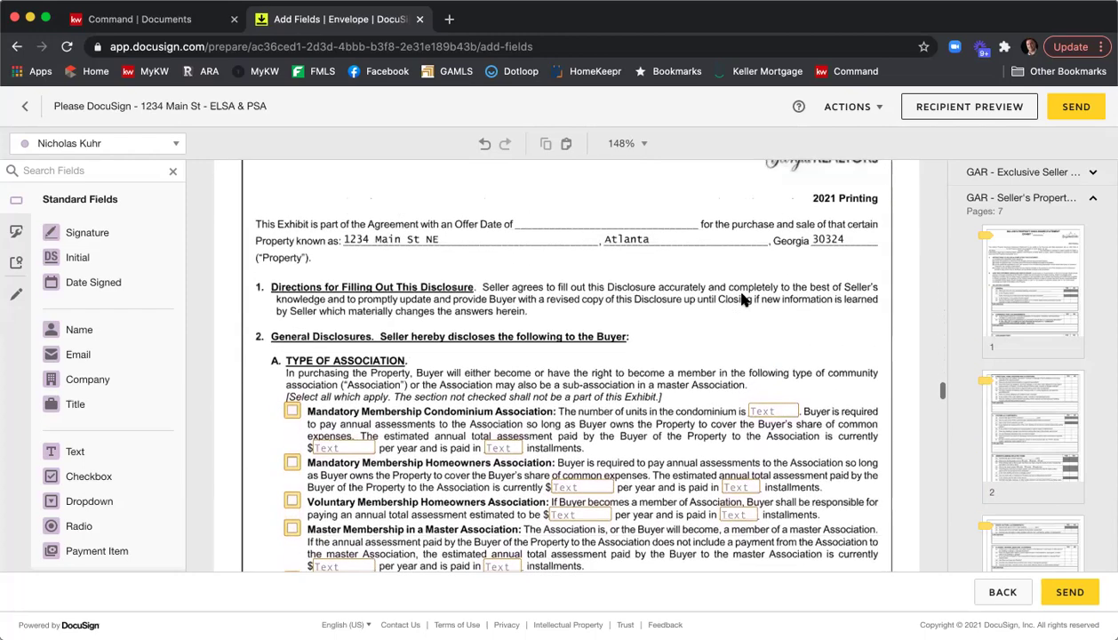
{"action": "scroll", "coordinate": [737, 298], "scroll_direction": "down", "scroll_amount": 1}
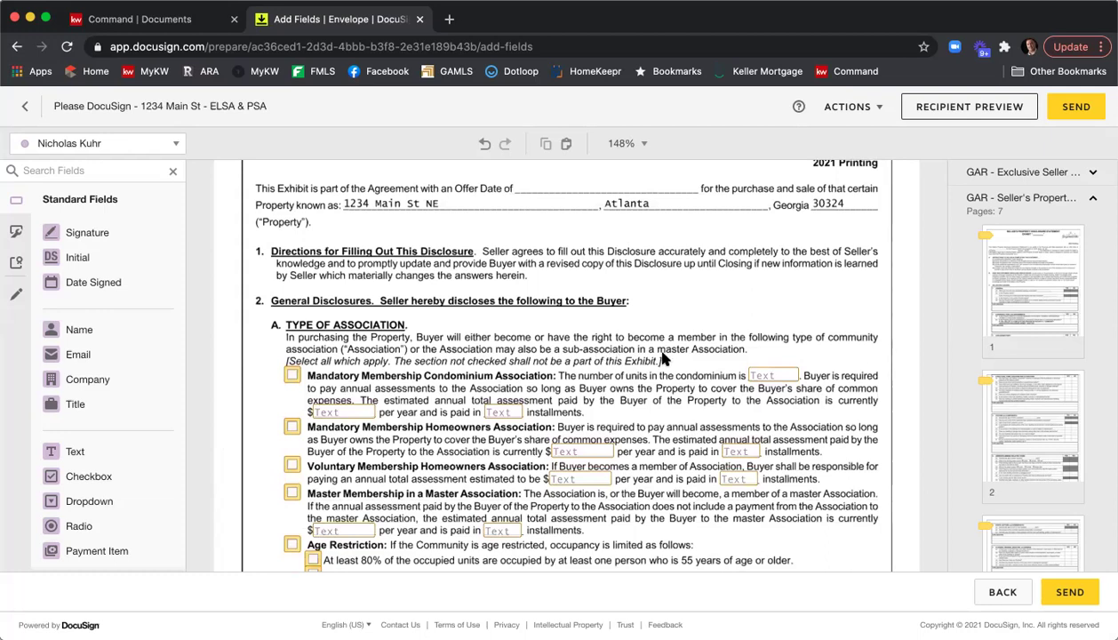
{"action": "scroll", "coordinate": [662, 357], "scroll_direction": "down", "scroll_amount": 3}
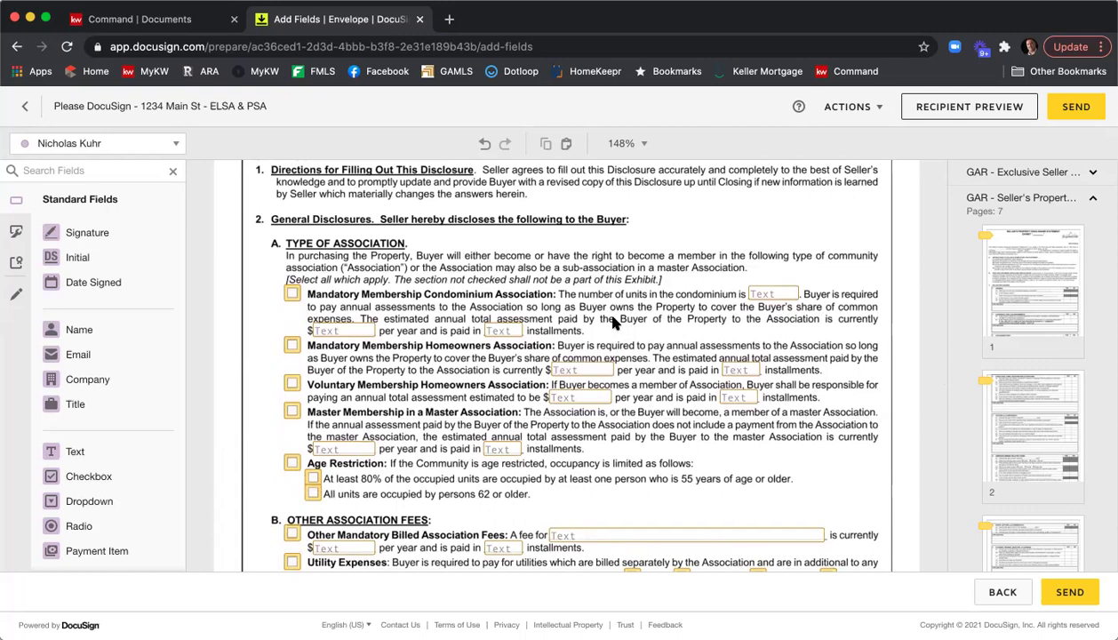
{"action": "scroll", "coordinate": [612, 322], "scroll_direction": "down", "scroll_amount": 6}
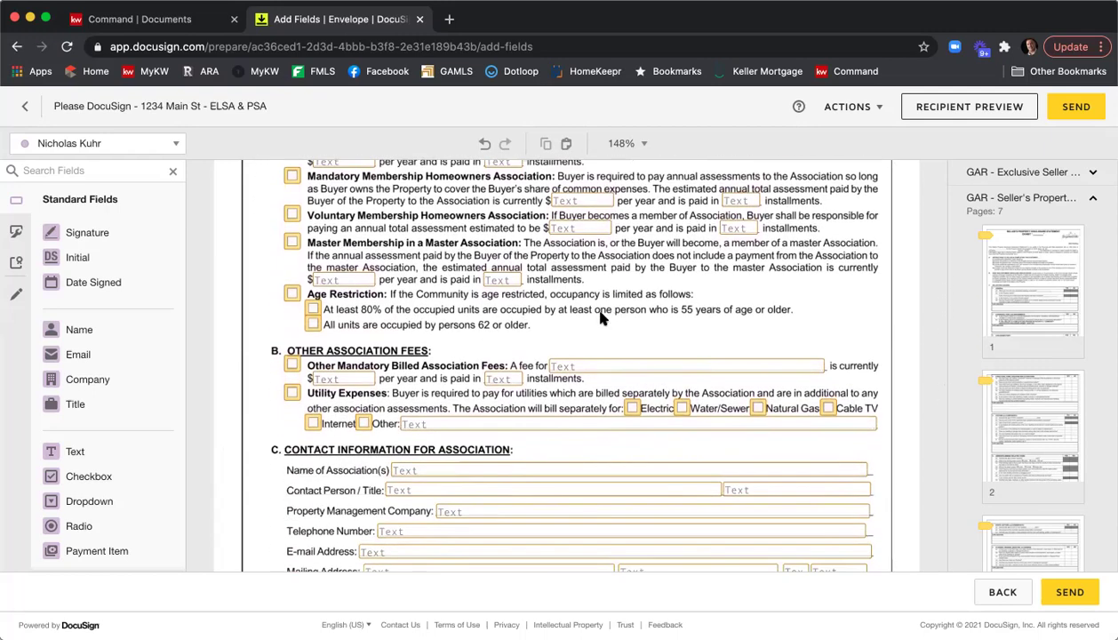
{"action": "scroll", "coordinate": [374, 294], "scroll_direction": "up", "scroll_amount": 1}
{"action": "scroll", "coordinate": [374, 293], "scroll_direction": "up", "scroll_amount": 2}
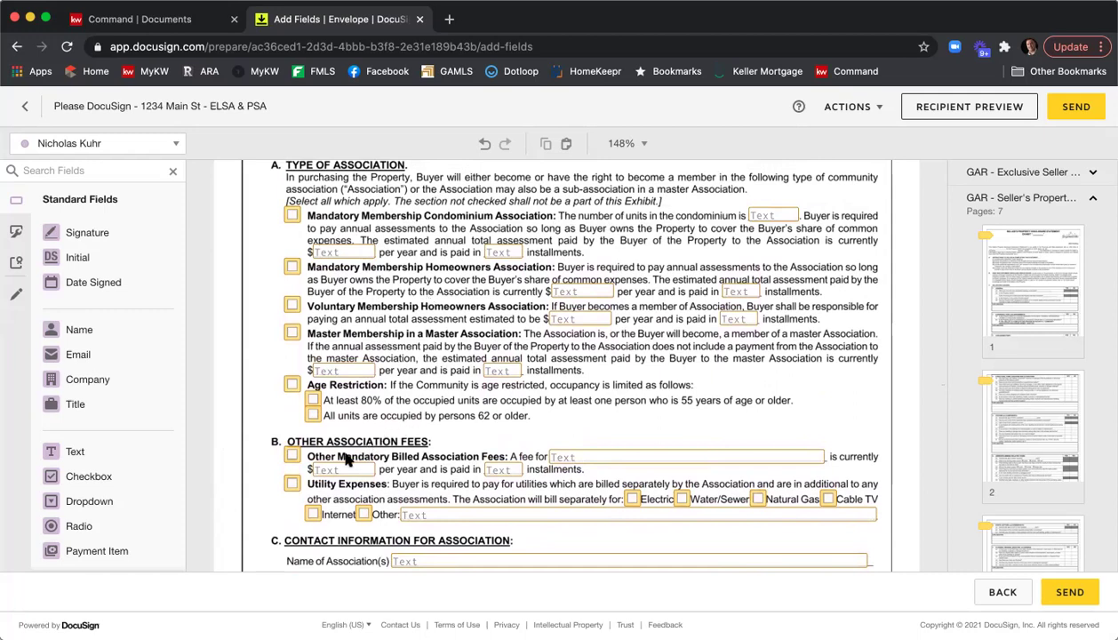
{"action": "scroll", "coordinate": [383, 432], "scroll_direction": "down", "scroll_amount": 1}
{"action": "scroll", "coordinate": [383, 432], "scroll_direction": "down", "scroll_amount": 2}
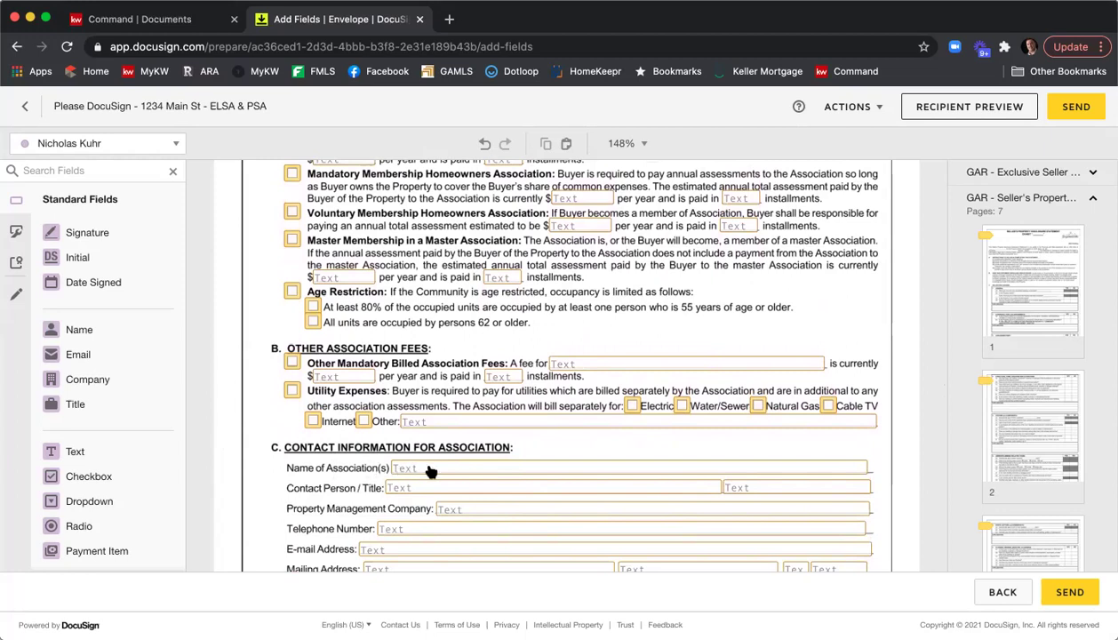
{"action": "left_click", "coordinate": [430, 470]}
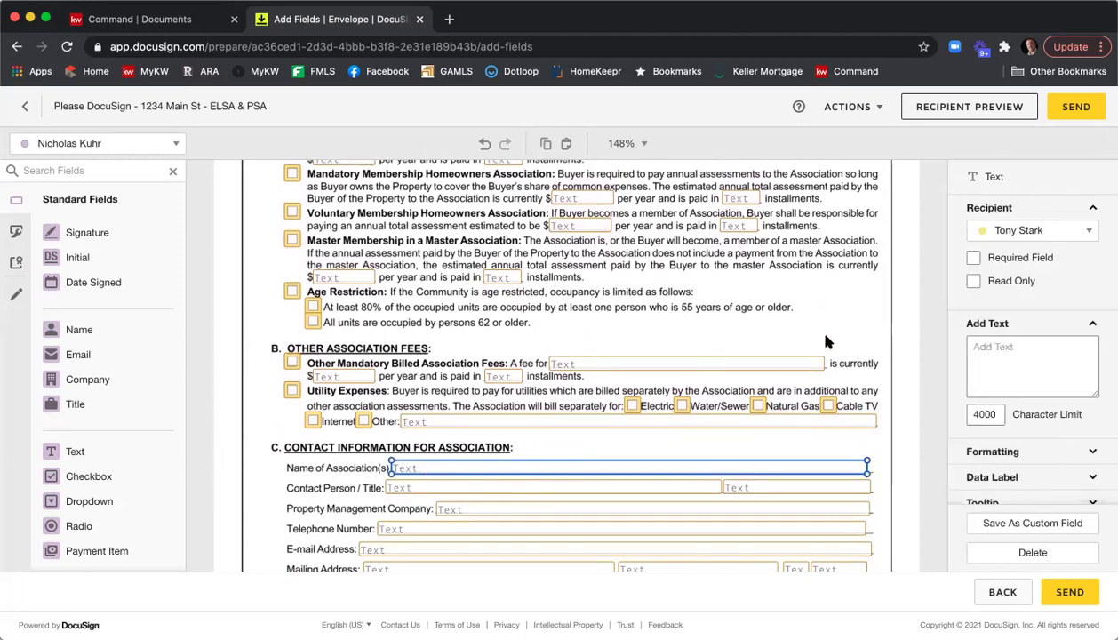
{"action": "left_click", "coordinate": [1041, 267]}
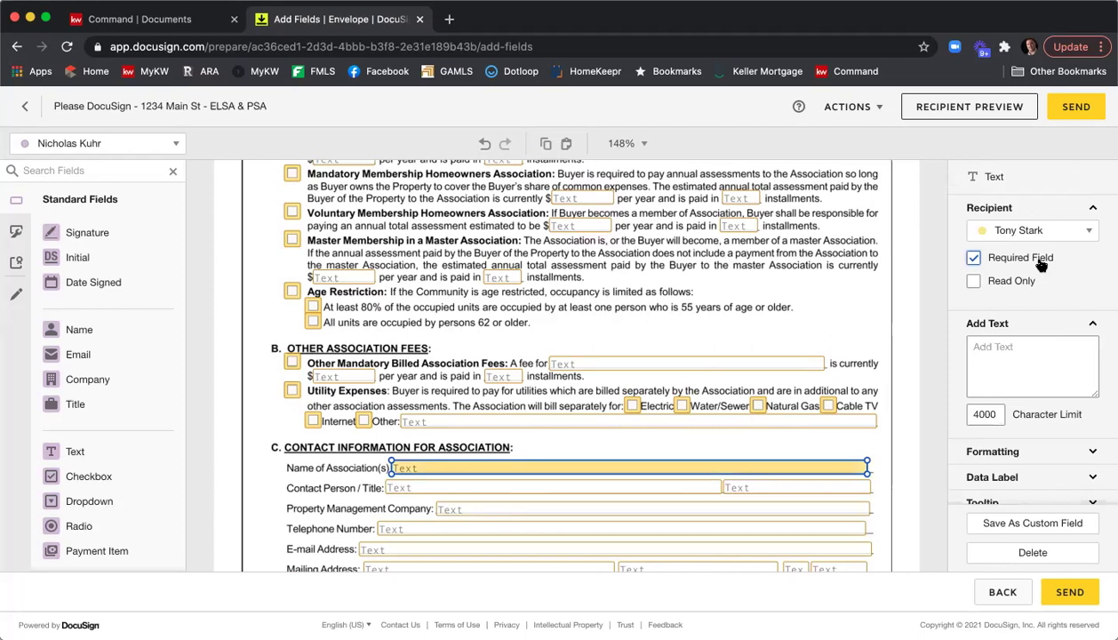
{"action": "left_click", "coordinate": [898, 288]}
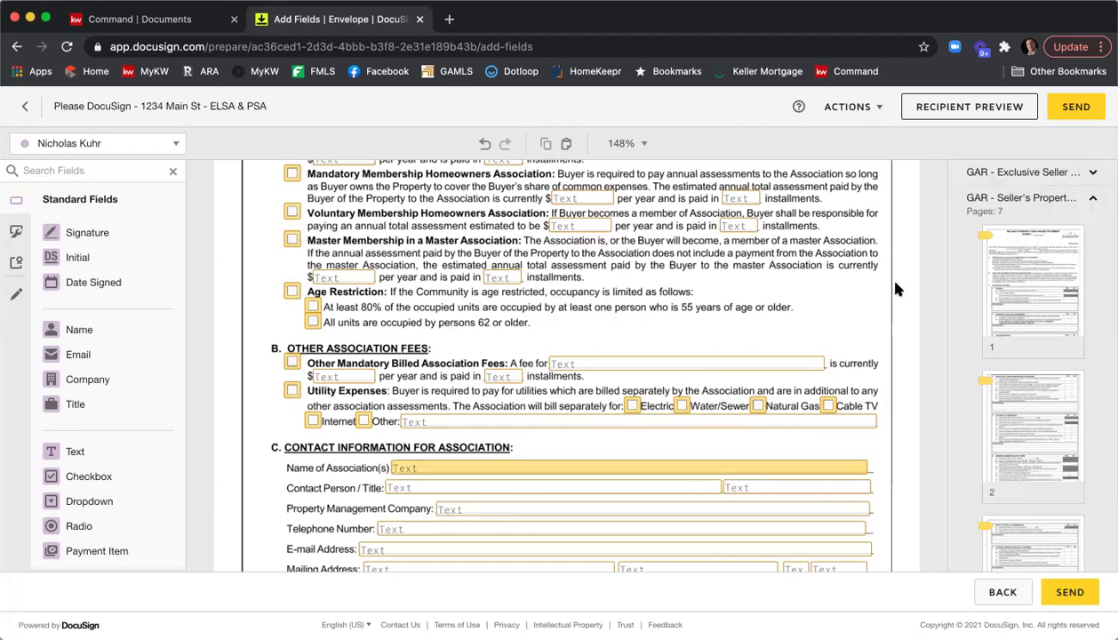
Scroll down to the Identity Theft and Wire Fraud notice's signature, name and date table.
{"action": "scroll", "coordinate": [880, 285], "scroll_direction": "up", "scroll_amount": 1}
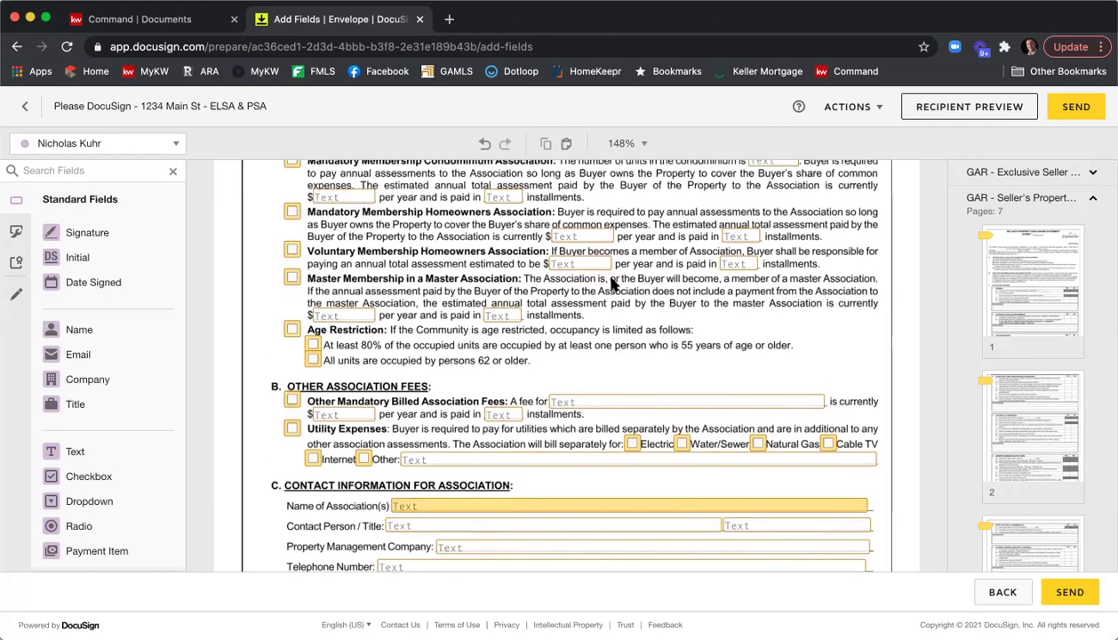
{"action": "scroll", "coordinate": [753, 306], "scroll_direction": "down", "scroll_amount": 5}
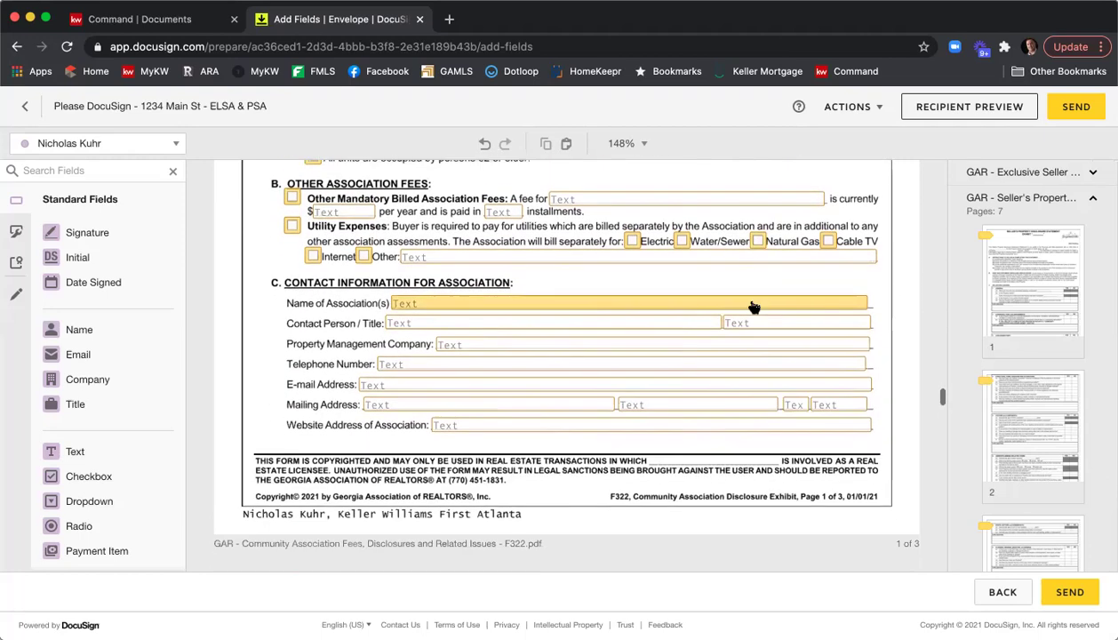
{"action": "scroll", "coordinate": [753, 306], "scroll_direction": "down", "scroll_amount": 5}
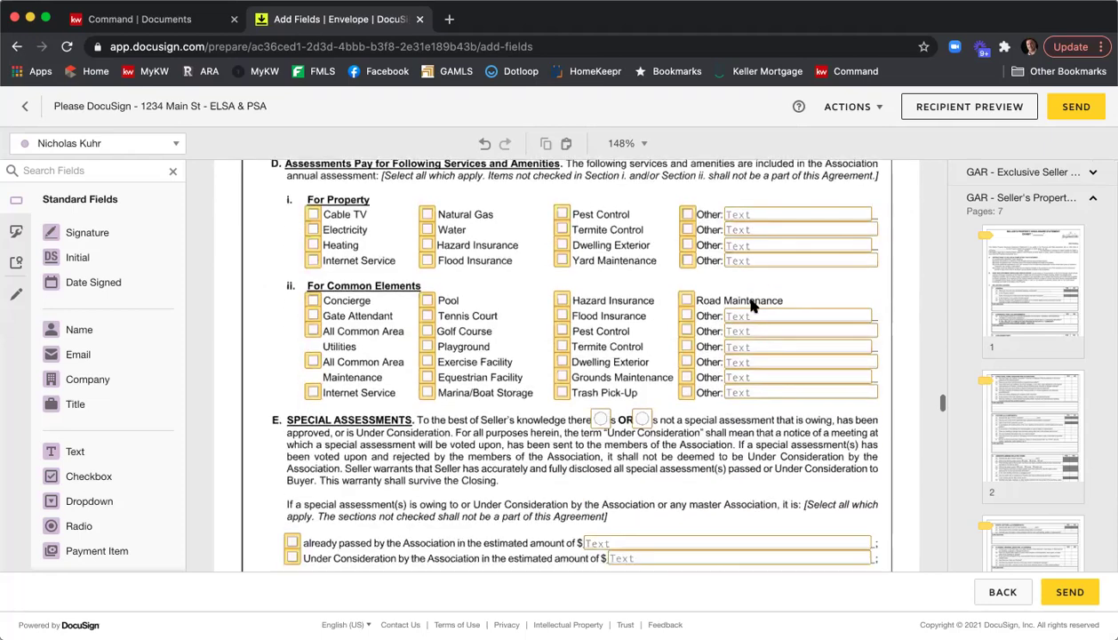
{"action": "scroll", "coordinate": [751, 306], "scroll_direction": "down", "scroll_amount": 6}
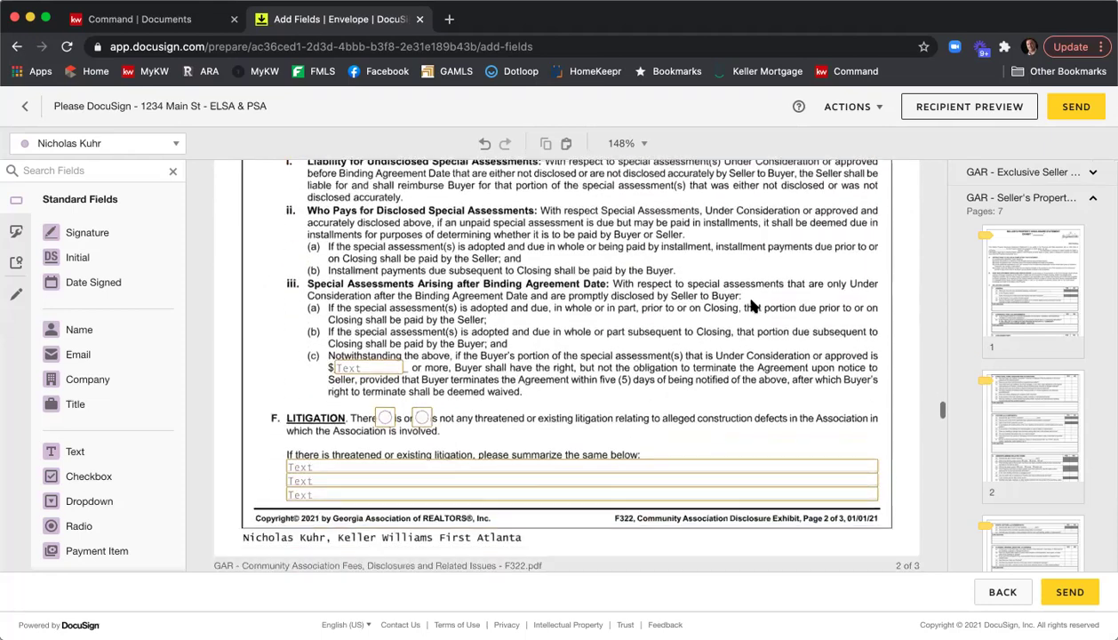
{"action": "scroll", "coordinate": [751, 306], "scroll_direction": "down", "scroll_amount": 6}
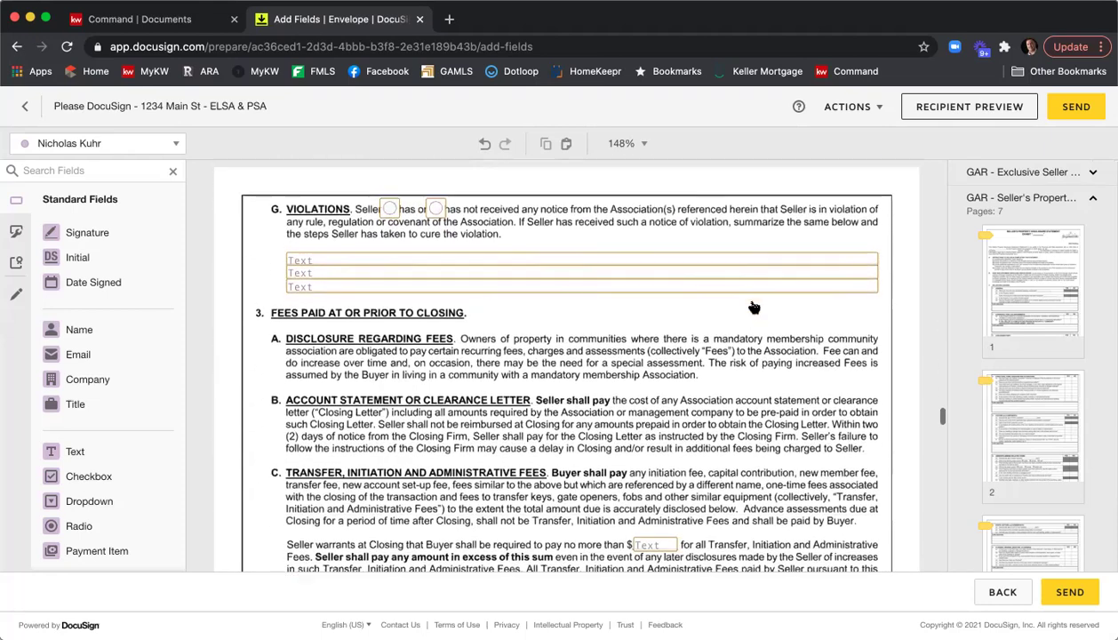
{"action": "scroll", "coordinate": [751, 305], "scroll_direction": "down", "scroll_amount": 5}
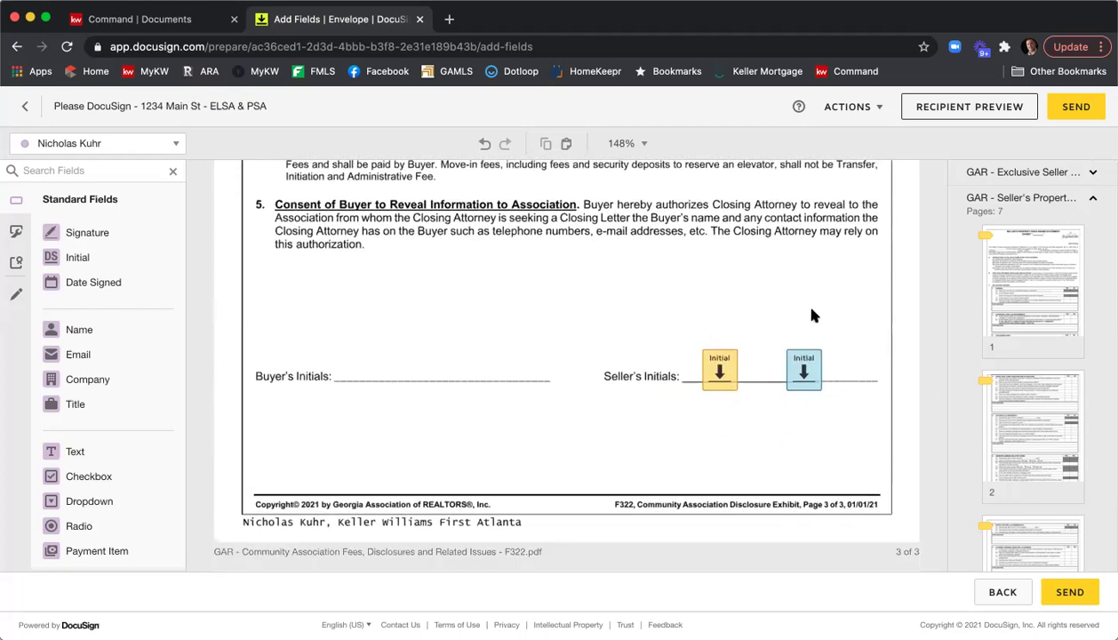
{"action": "scroll", "coordinate": [689, 313], "scroll_direction": "down", "scroll_amount": 4}
{"action": "scroll", "coordinate": [689, 311], "scroll_direction": "down", "scroll_amount": 5}
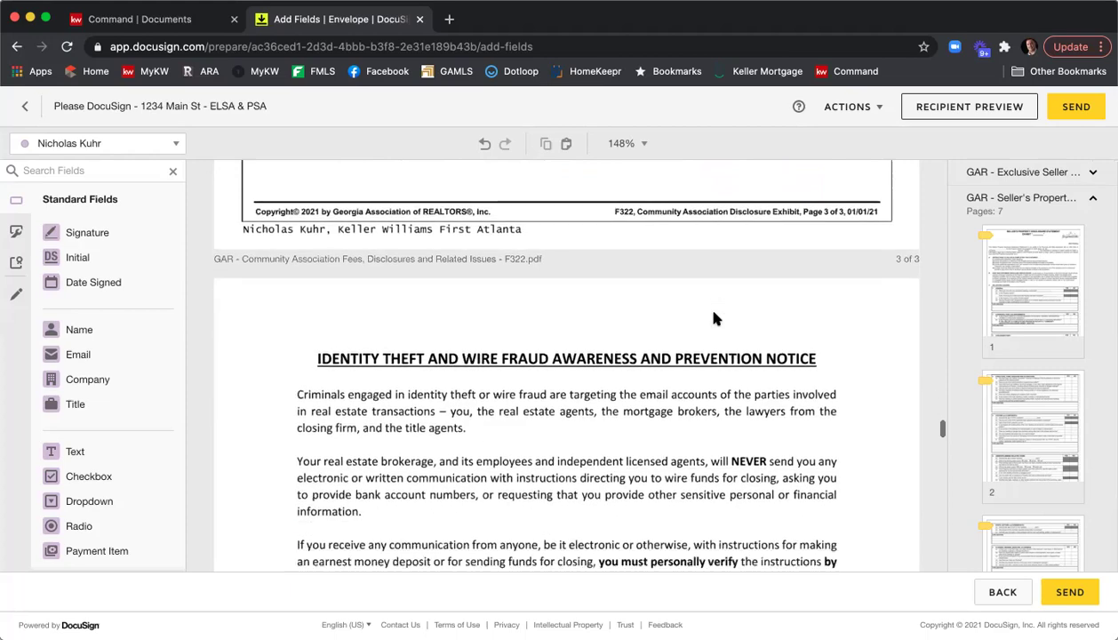
{"action": "scroll", "coordinate": [716, 319], "scroll_direction": "down", "scroll_amount": 5}
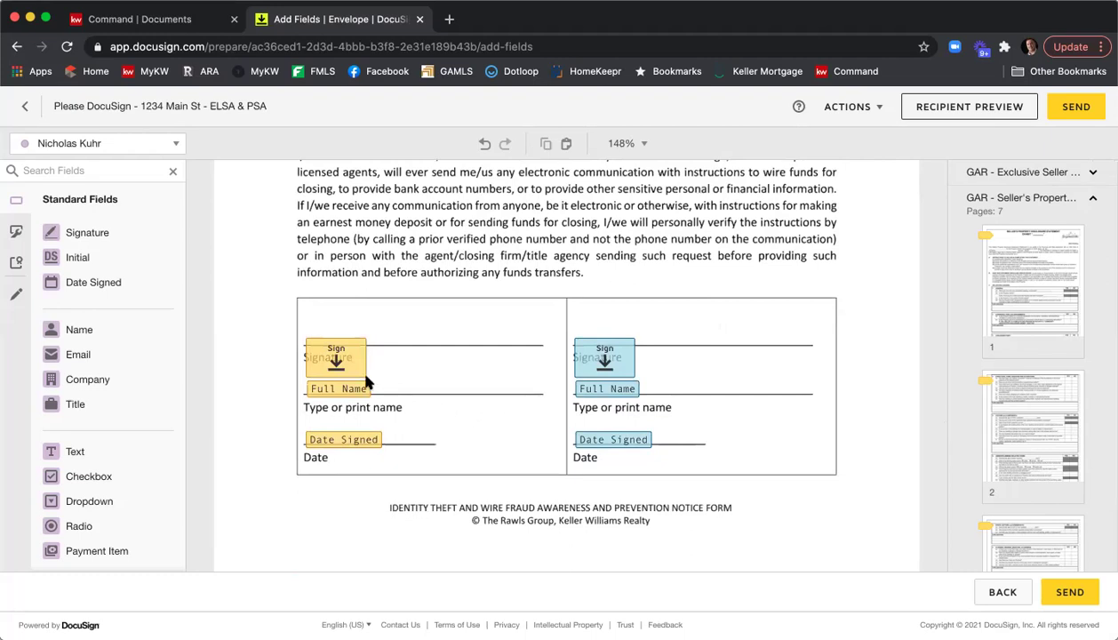
Drag the yellow and blue Sign fields up so each sits above its Signature line.
{"action": "left_click", "coordinate": [339, 372]}
{"action": "mouse_move", "coordinate": [339, 371]}
{"action": "left_mouse_down"}
{"action": "mouse_move", "coordinate": [338, 330]}
{"action": "mouse_move", "coordinate": [339, 340]}
{"action": "left_mouse_up"}
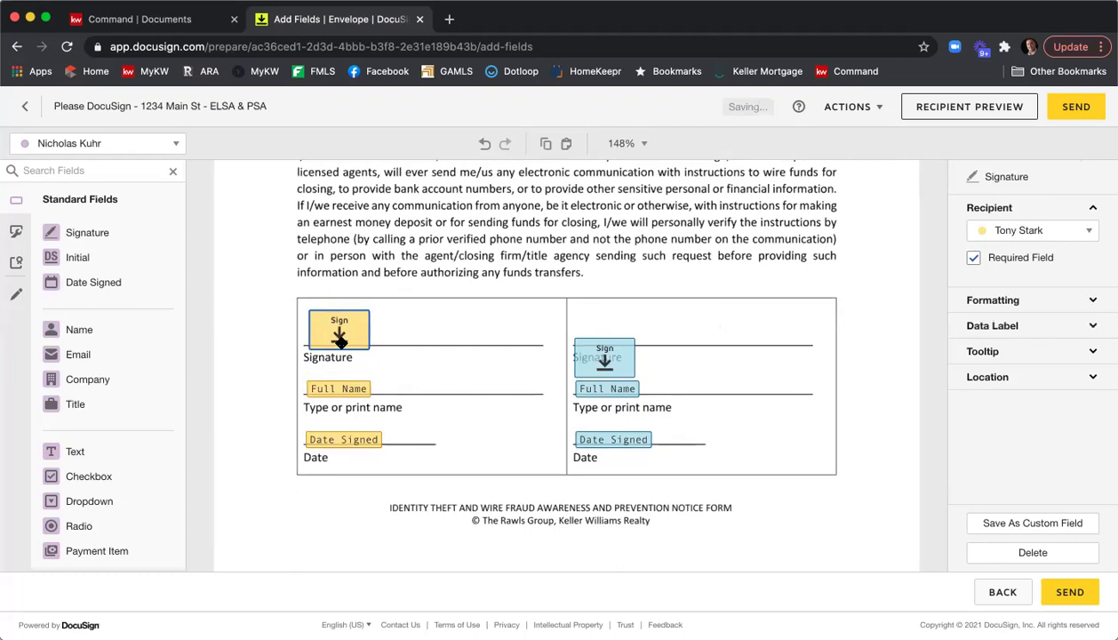
{"action": "left_click_drag", "start_coordinate": [589, 362], "coordinate": [593, 330]}
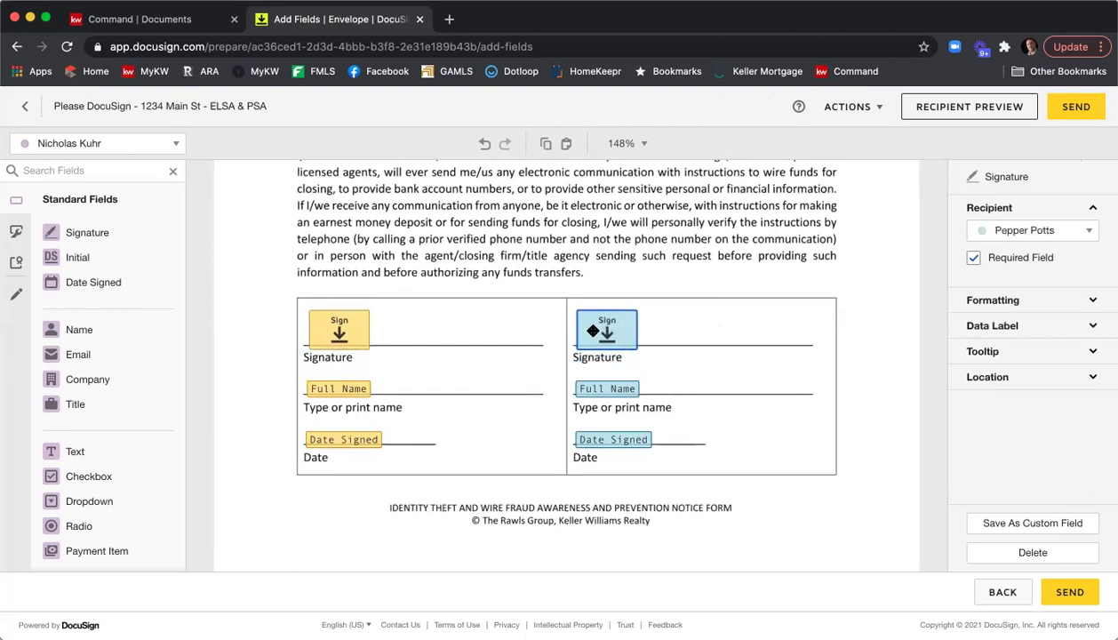
{"action": "left_click", "coordinate": [499, 293]}
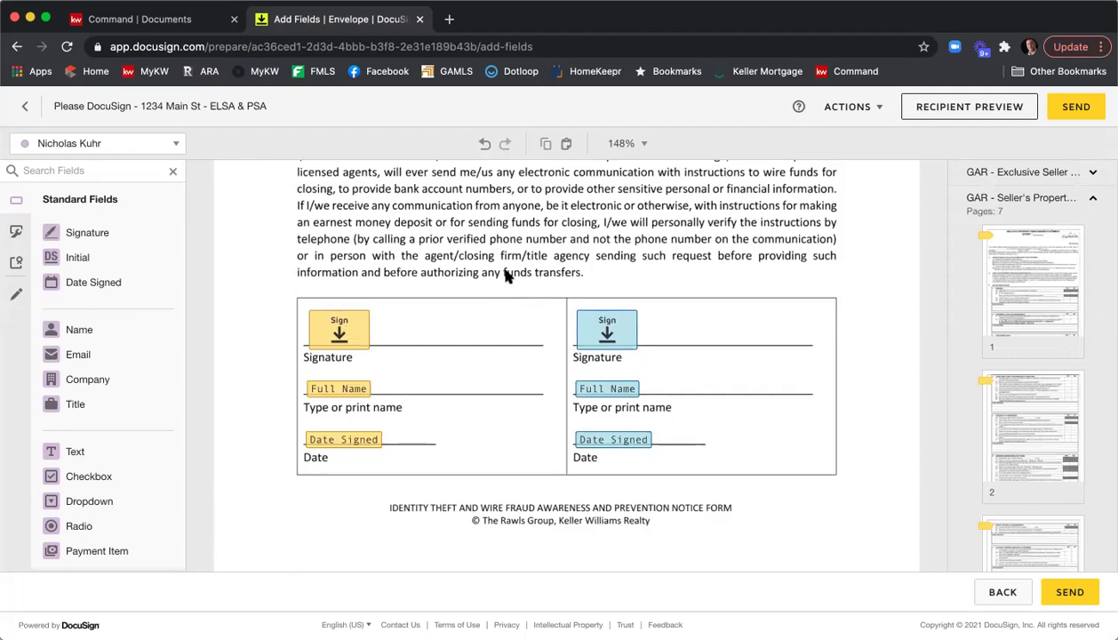
Scroll through the Affiliated Marketing Disclosure down to its Client and Date boxes.
{"action": "scroll", "coordinate": [523, 264], "scroll_direction": "down", "scroll_amount": 7}
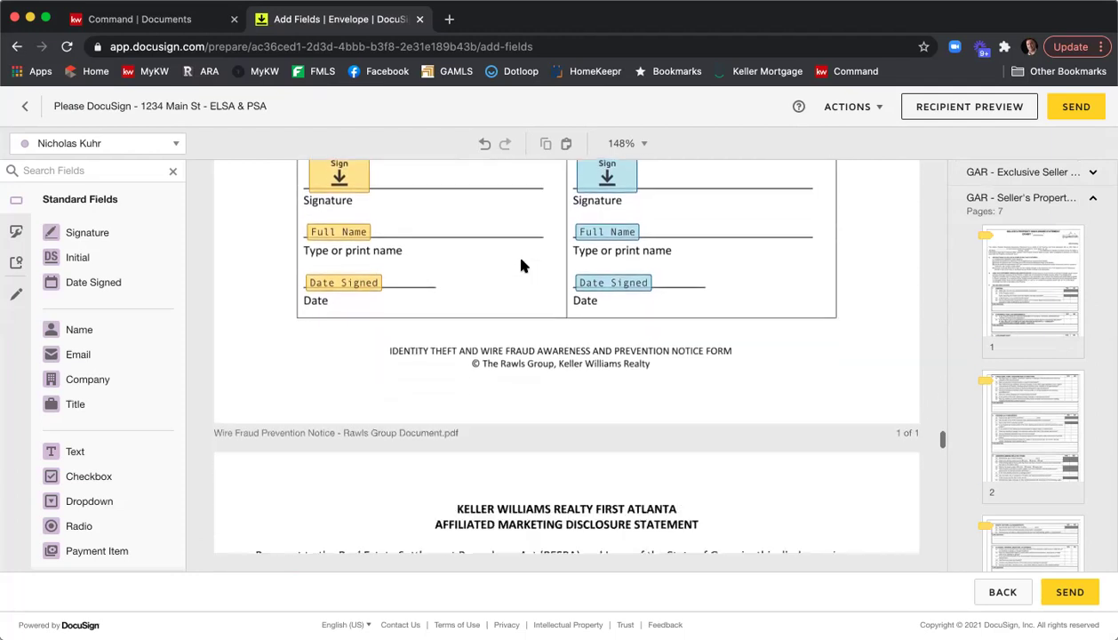
{"action": "scroll", "coordinate": [523, 265], "scroll_direction": "down", "scroll_amount": 8}
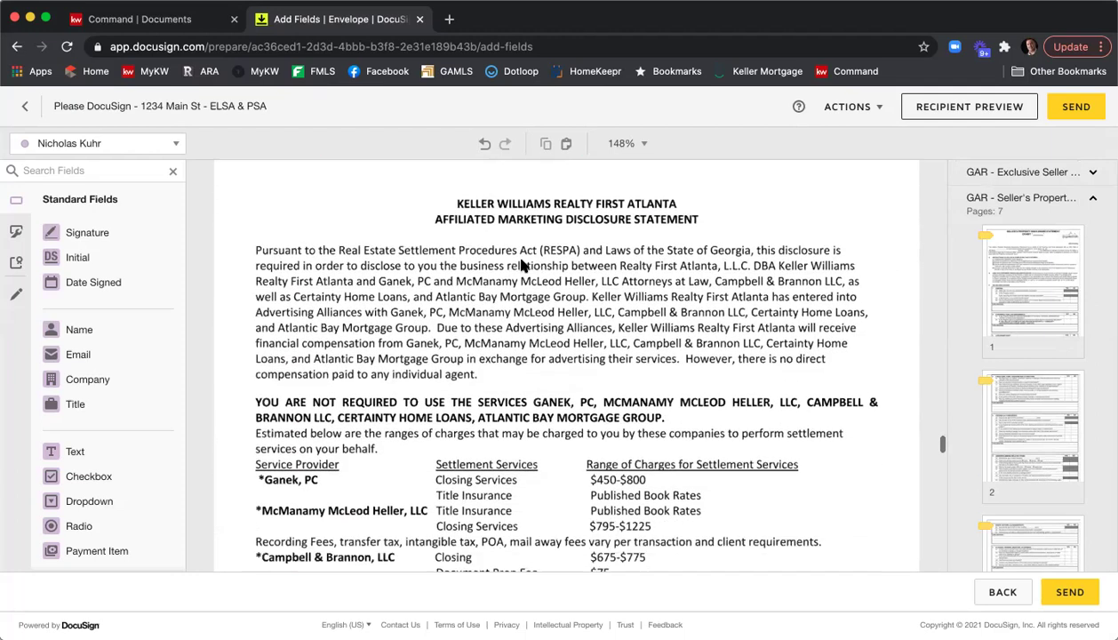
{"action": "scroll", "coordinate": [523, 265], "scroll_direction": "down", "scroll_amount": 7}
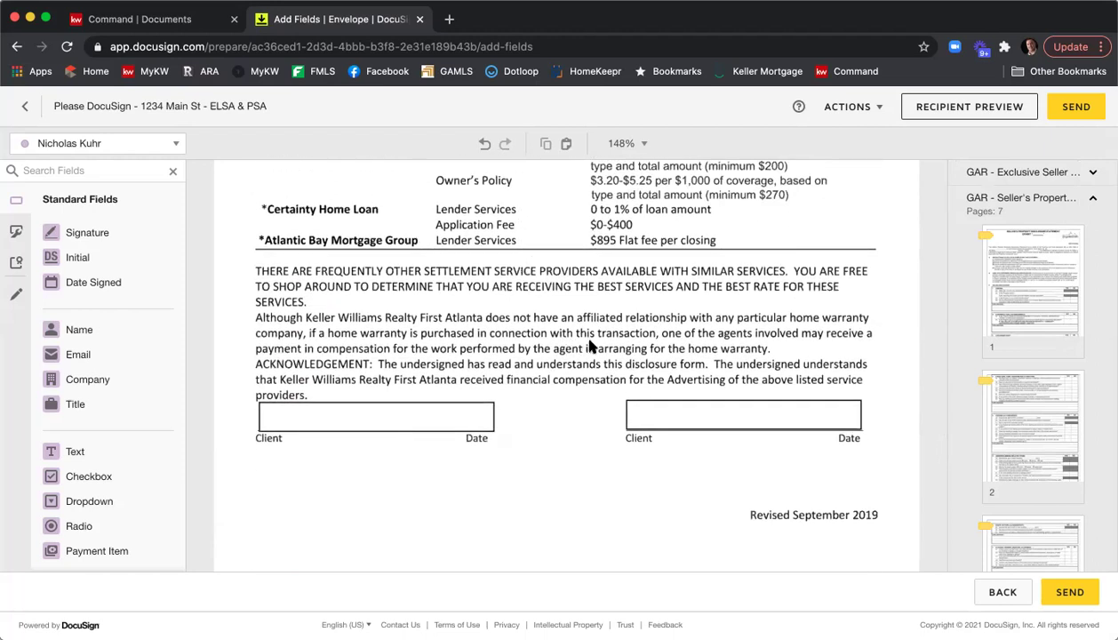
Place the first seller's signature and date-signed fields in the left Client box.
{"action": "left_click", "coordinate": [165, 143]}
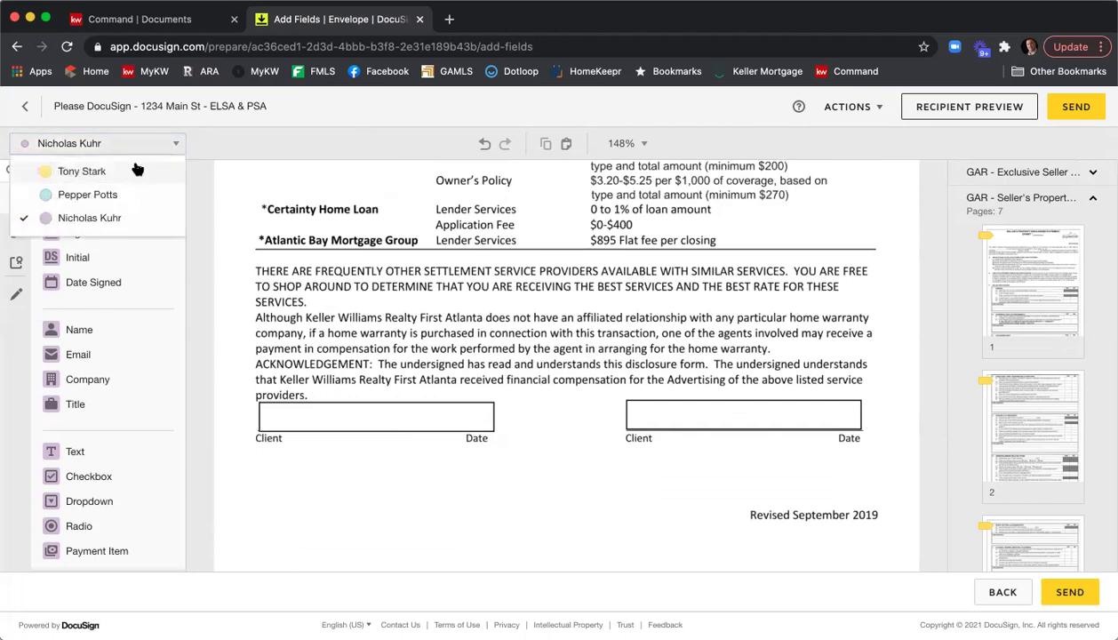
{"action": "left_click", "coordinate": [134, 172]}
{"action": "mouse_move", "coordinate": [89, 232]}
{"action": "left_mouse_down"}
{"action": "mouse_move", "coordinate": [271, 364]}
{"action": "mouse_move", "coordinate": [278, 397]}
{"action": "mouse_move", "coordinate": [264, 397]}
{"action": "left_mouse_up"}
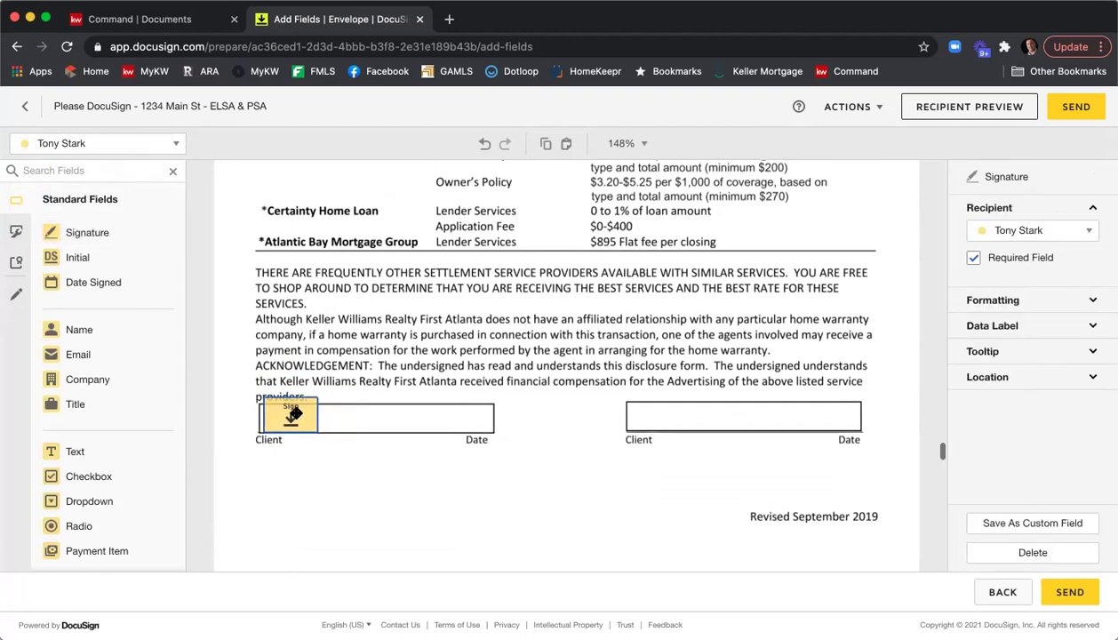
{"action": "scroll", "coordinate": [295, 417], "scroll_direction": "down", "scroll_amount": 1}
{"action": "left_click_drag", "start_coordinate": [89, 282], "coordinate": [375, 411]}
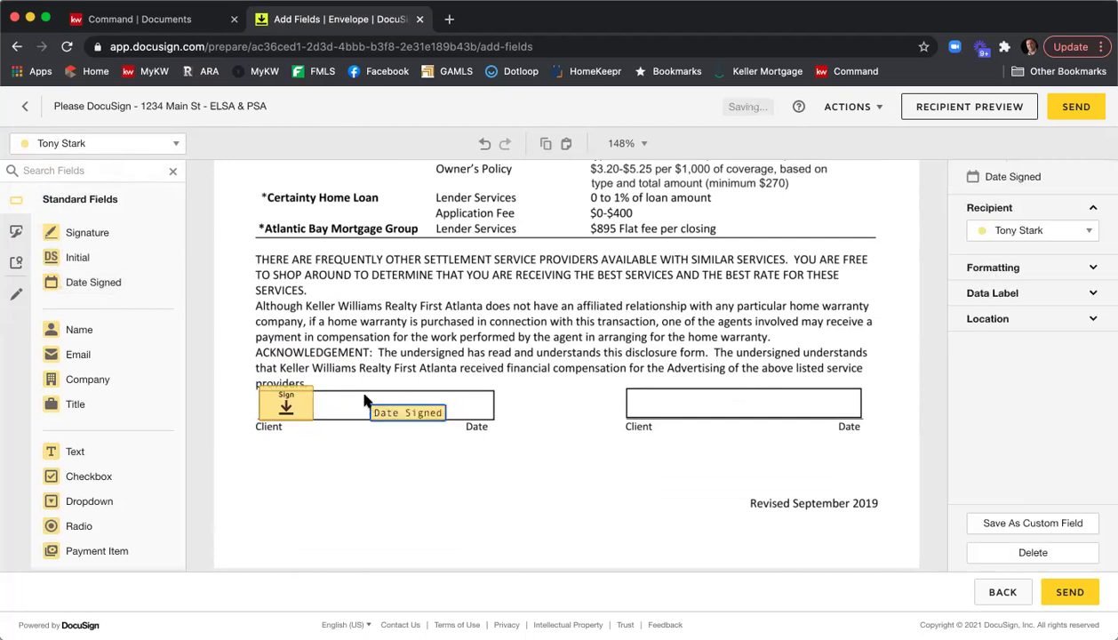
Place the second seller's signature and date-signed fields in the right Client box.
{"action": "left_click", "coordinate": [115, 144]}
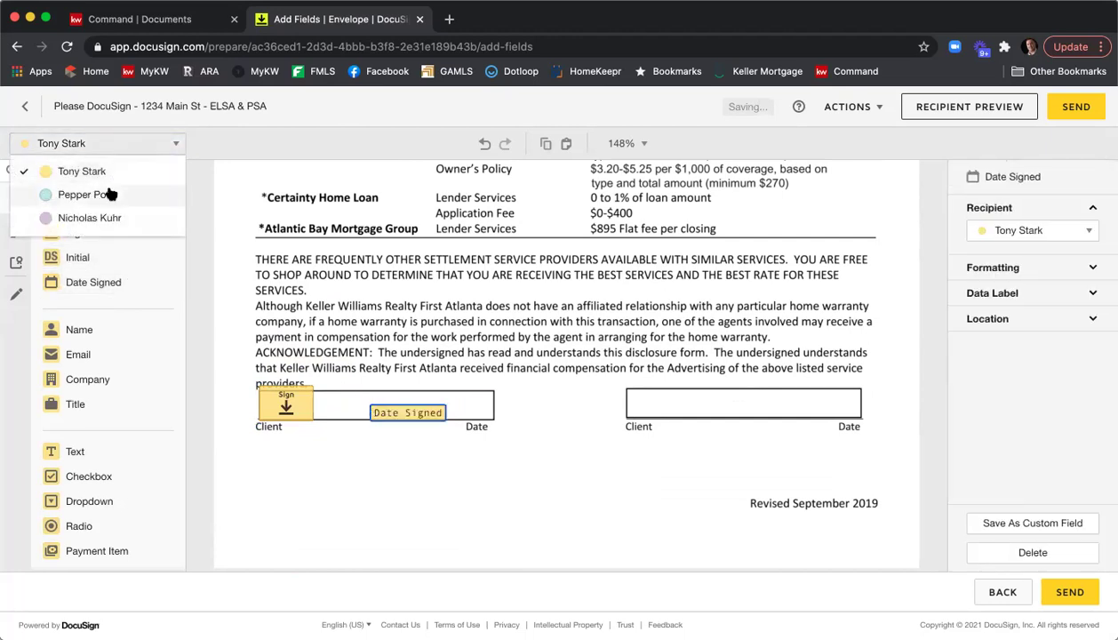
{"action": "left_click", "coordinate": [108, 194]}
{"action": "mouse_move", "coordinate": [57, 232]}
{"action": "left_mouse_down"}
{"action": "mouse_move", "coordinate": [645, 299]}
{"action": "mouse_move", "coordinate": [622, 378]}
{"action": "mouse_move", "coordinate": [632, 388]}
{"action": "left_mouse_up"}
{"action": "left_click_drag", "start_coordinate": [116, 282], "coordinate": [719, 402]}
{"action": "left_click", "coordinate": [631, 322]}
Scroll through the Purchase and Sale Agreement to page 7's Special Stipulations section.
{"action": "scroll", "coordinate": [633, 327], "scroll_direction": "down", "scroll_amount": 2}
{"action": "scroll", "coordinate": [633, 324], "scroll_direction": "down", "scroll_amount": 4}
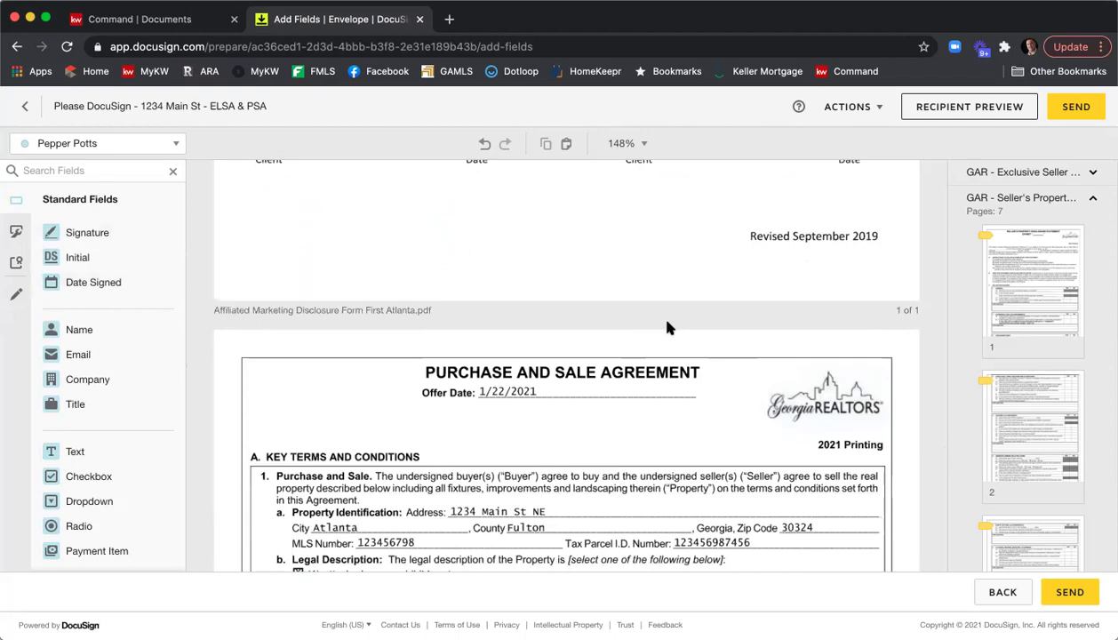
{"action": "scroll", "coordinate": [681, 300], "scroll_direction": "down", "scroll_amount": 4}
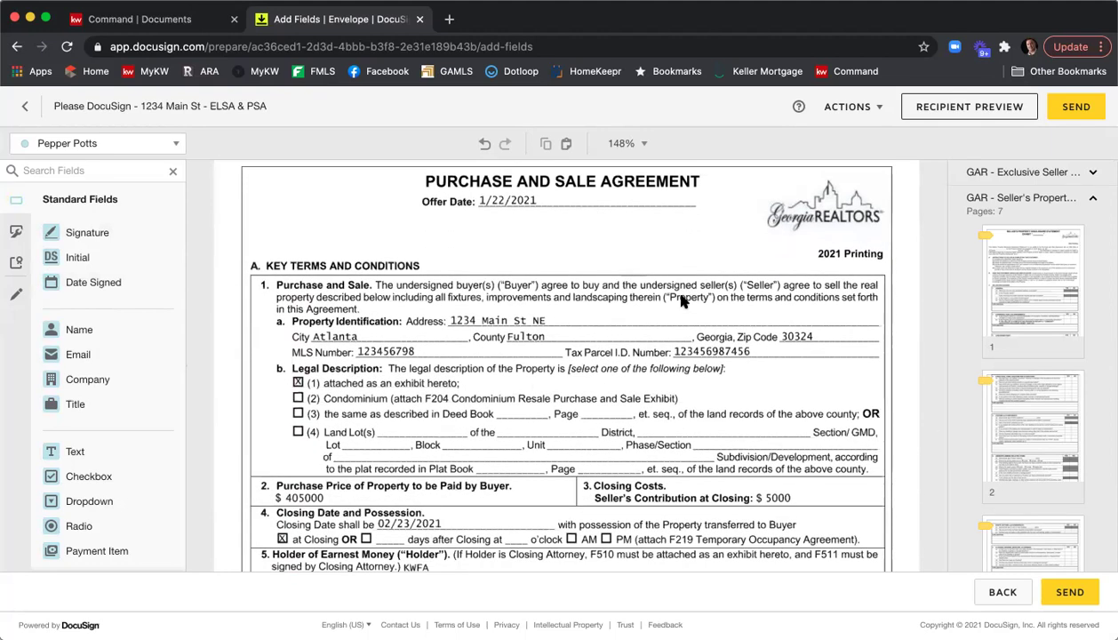
{"action": "scroll", "coordinate": [681, 301], "scroll_direction": "down", "scroll_amount": 4}
{"action": "scroll", "coordinate": [683, 300], "scroll_direction": "down", "scroll_amount": 5}
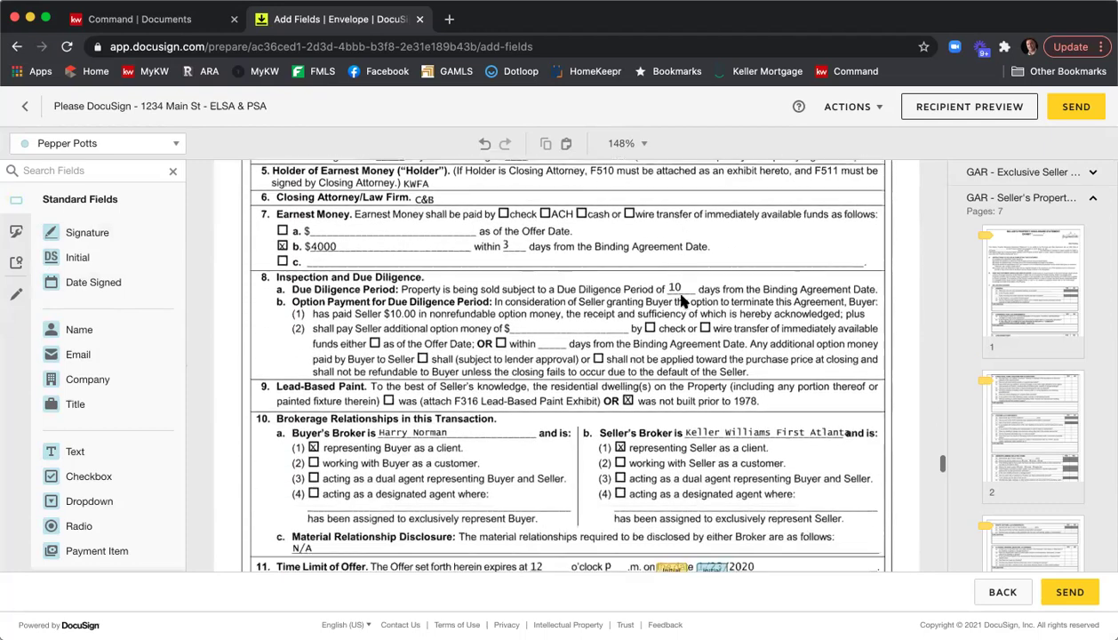
{"action": "scroll", "coordinate": [683, 301], "scroll_direction": "down", "scroll_amount": 2}
{"action": "scroll", "coordinate": [683, 301], "scroll_direction": "down", "scroll_amount": 2}
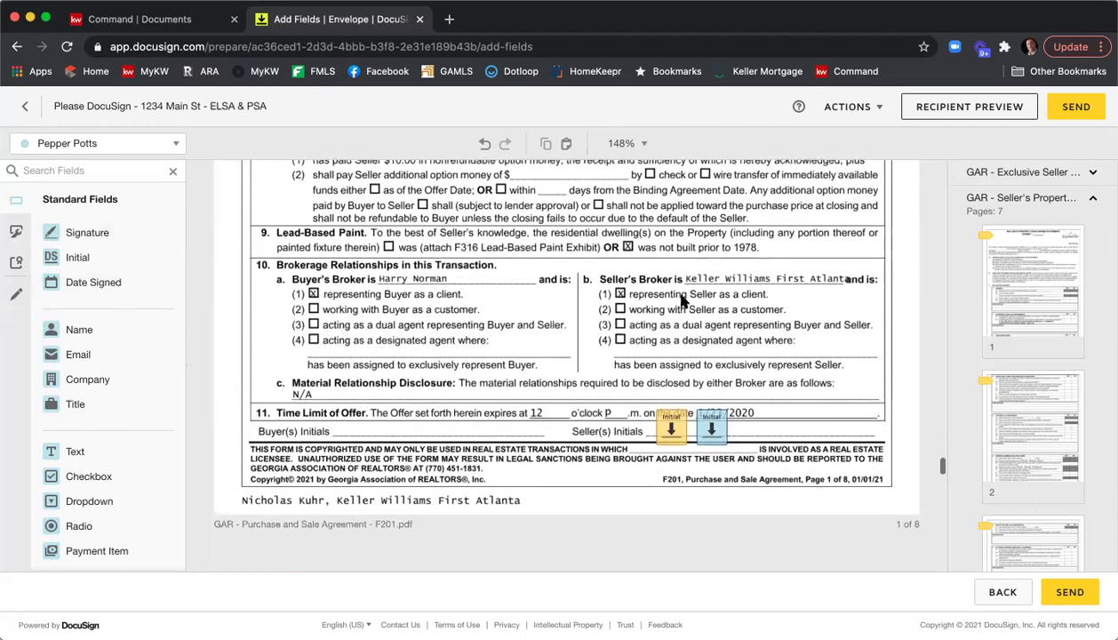
{"action": "scroll", "coordinate": [682, 301], "scroll_direction": "down", "scroll_amount": 2}
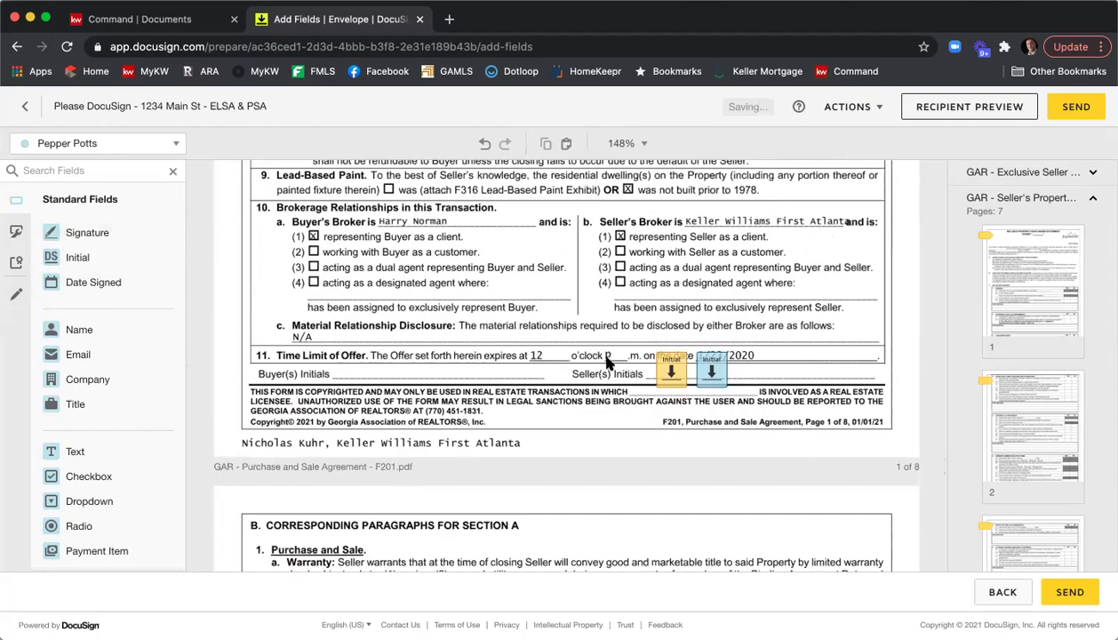
{"action": "scroll", "coordinate": [591, 320], "scroll_direction": "down", "scroll_amount": 3}
{"action": "scroll", "coordinate": [579, 328], "scroll_direction": "down", "scroll_amount": 15}
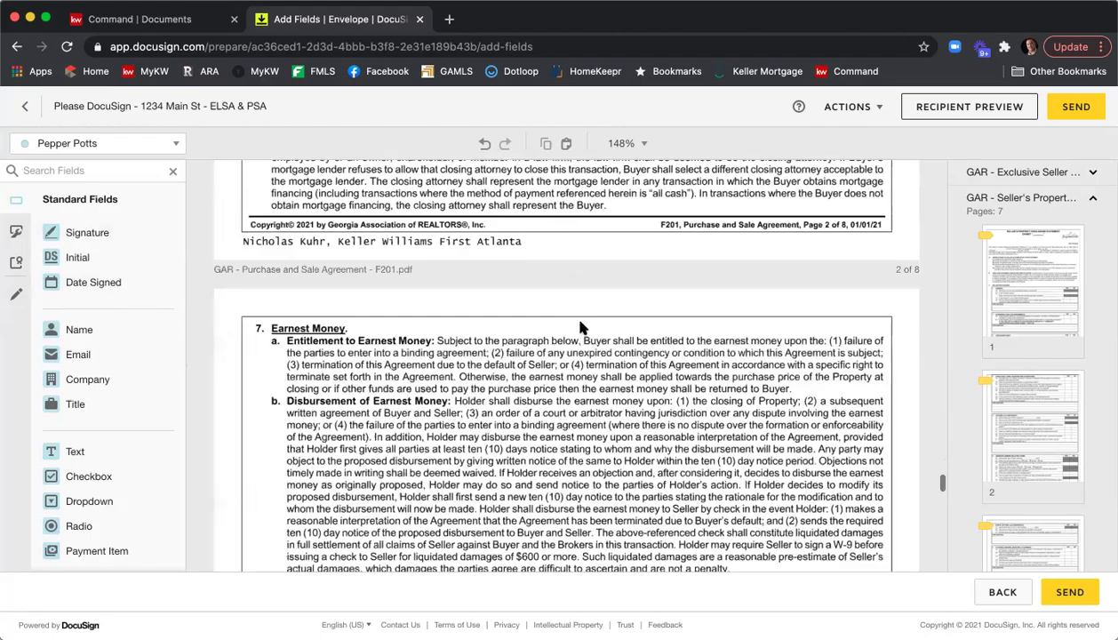
{"action": "scroll", "coordinate": [579, 327], "scroll_direction": "down", "scroll_amount": 10}
{"action": "scroll", "coordinate": [582, 328], "scroll_direction": "down", "scroll_amount": 10}
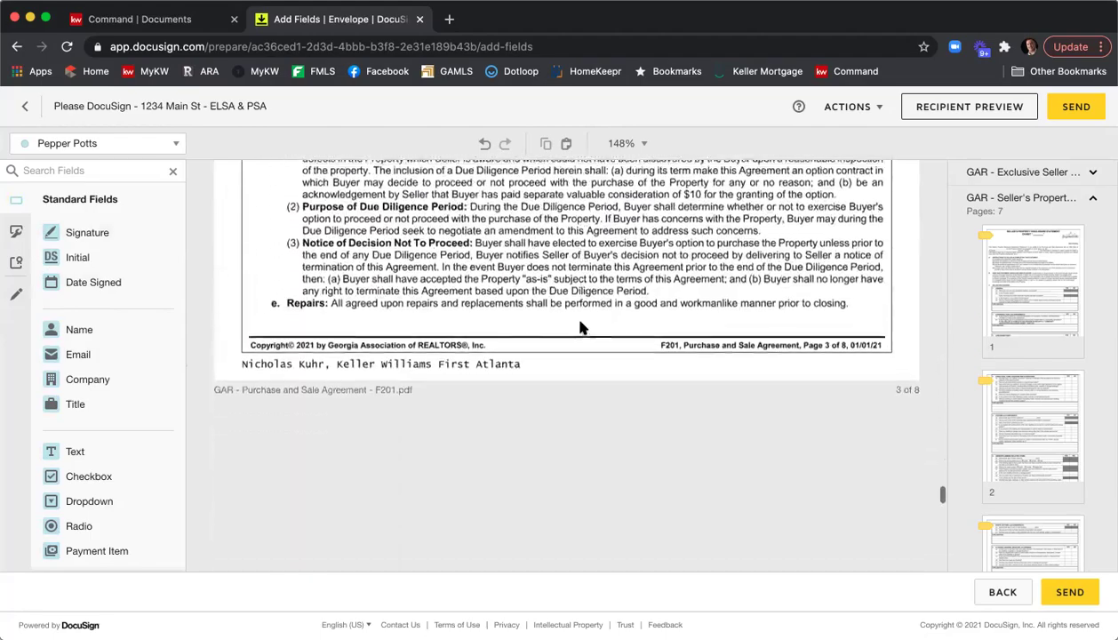
{"action": "scroll", "coordinate": [579, 328], "scroll_direction": "down", "scroll_amount": 12}
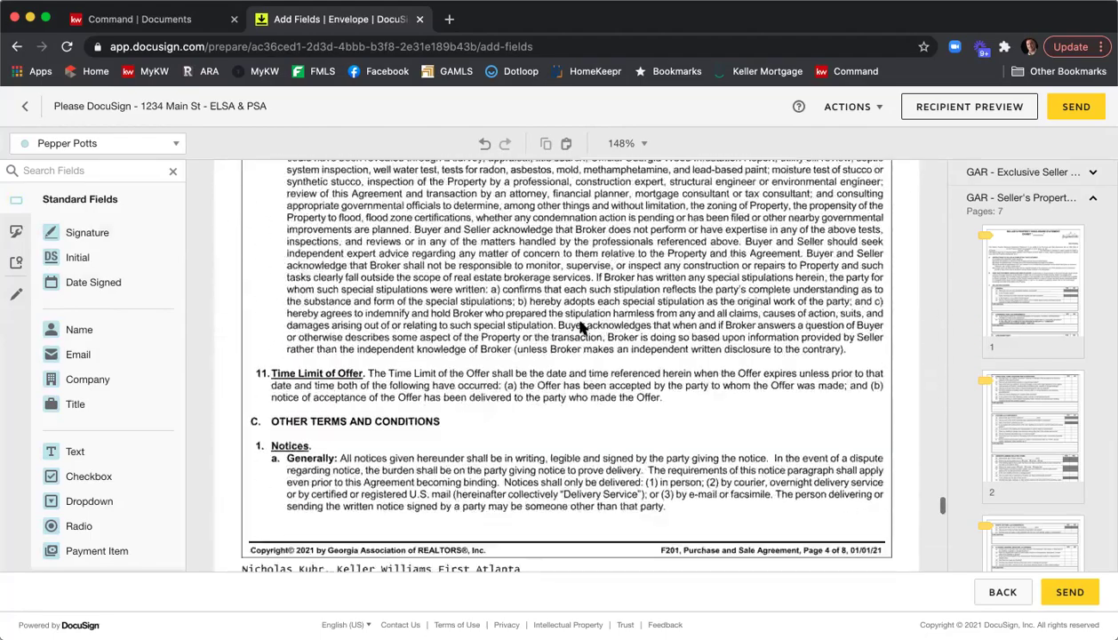
{"action": "scroll", "coordinate": [582, 328], "scroll_direction": "down", "scroll_amount": 12}
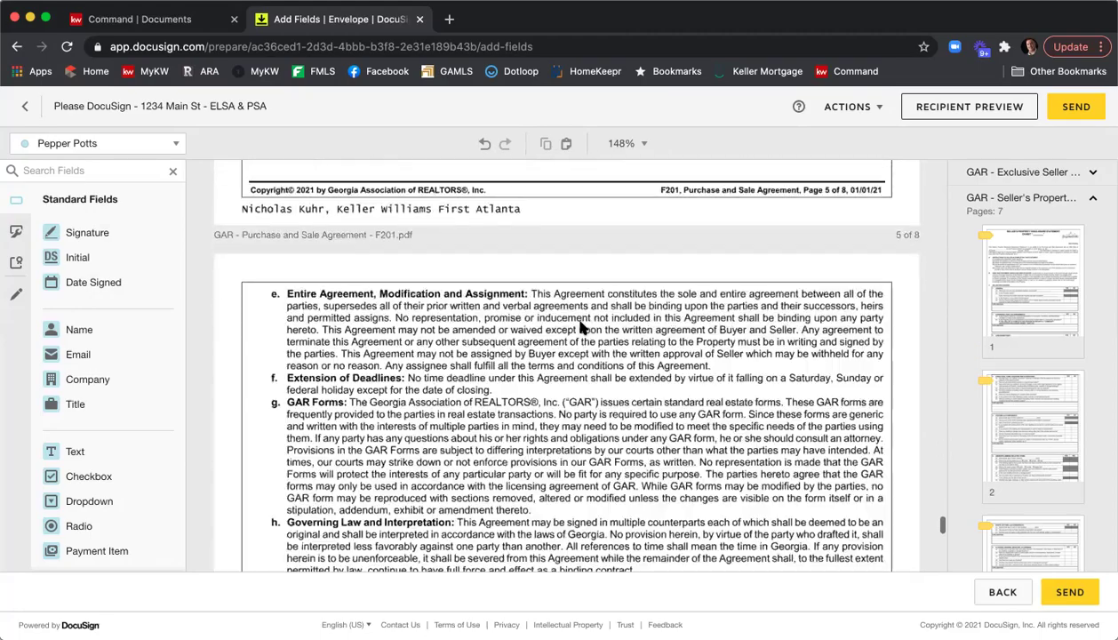
{"action": "scroll", "coordinate": [582, 328], "scroll_direction": "down", "scroll_amount": 10}
{"action": "scroll", "coordinate": [579, 328], "scroll_direction": "down", "scroll_amount": 8}
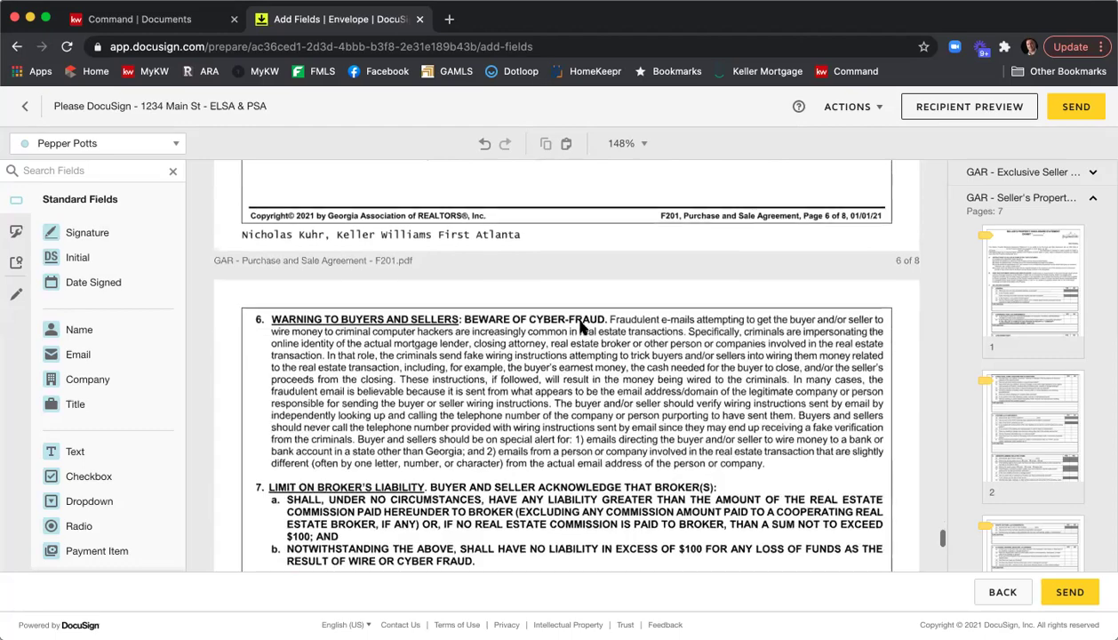
{"action": "scroll", "coordinate": [579, 326], "scroll_direction": "down", "scroll_amount": 1}
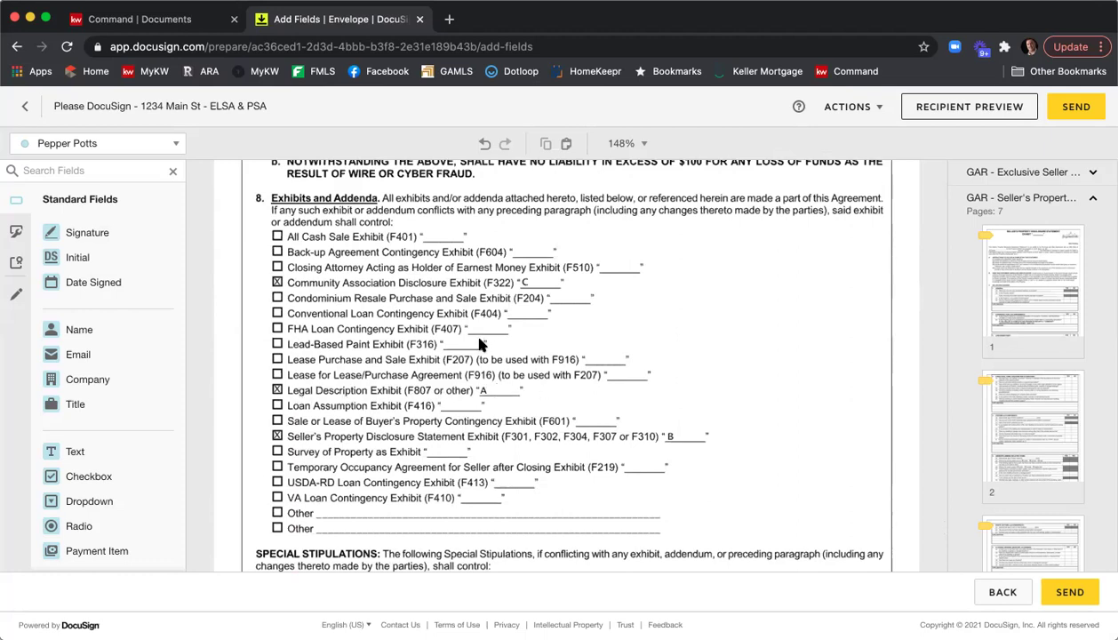
{"action": "scroll", "coordinate": [478, 344], "scroll_direction": "down", "scroll_amount": 5}
{"action": "scroll", "coordinate": [480, 342], "scroll_direction": "down", "scroll_amount": 3}
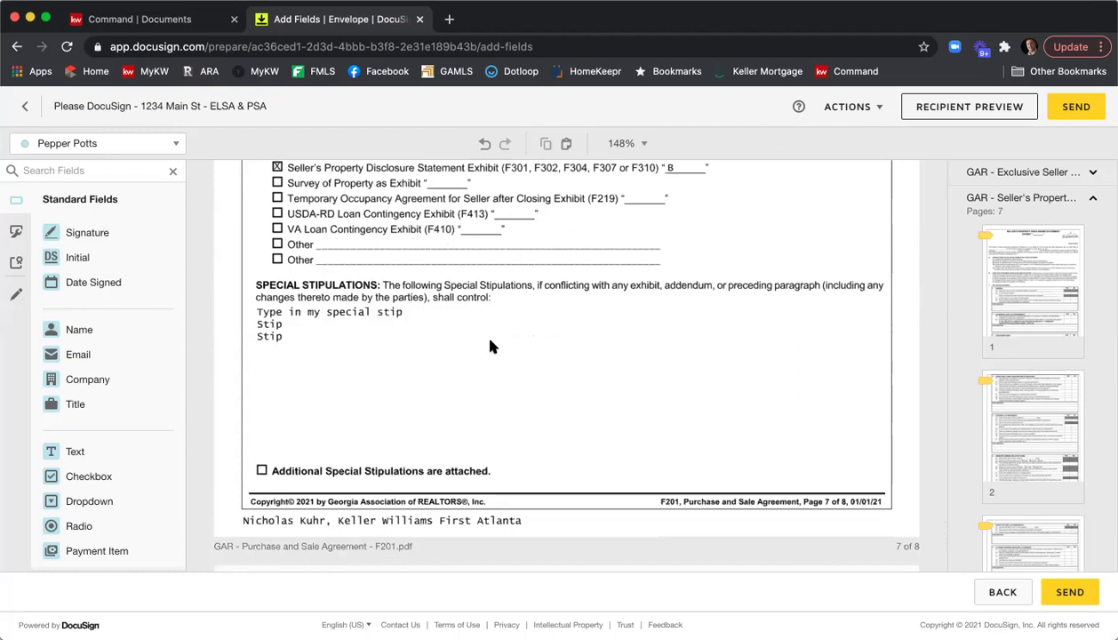
{"action": "scroll", "coordinate": [489, 344], "scroll_direction": "down", "scroll_amount": 1}
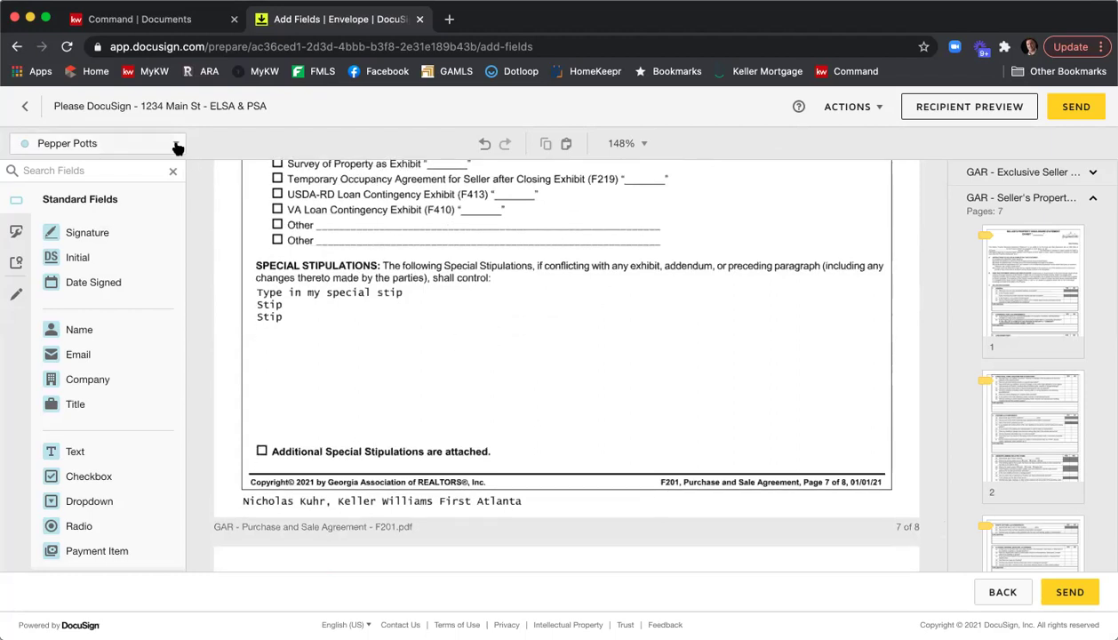
Add an enlarged text field below the Stip lines and start typing 'Type in'.
{"action": "left_click", "coordinate": [147, 146]}
{"action": "left_click", "coordinate": [141, 171]}
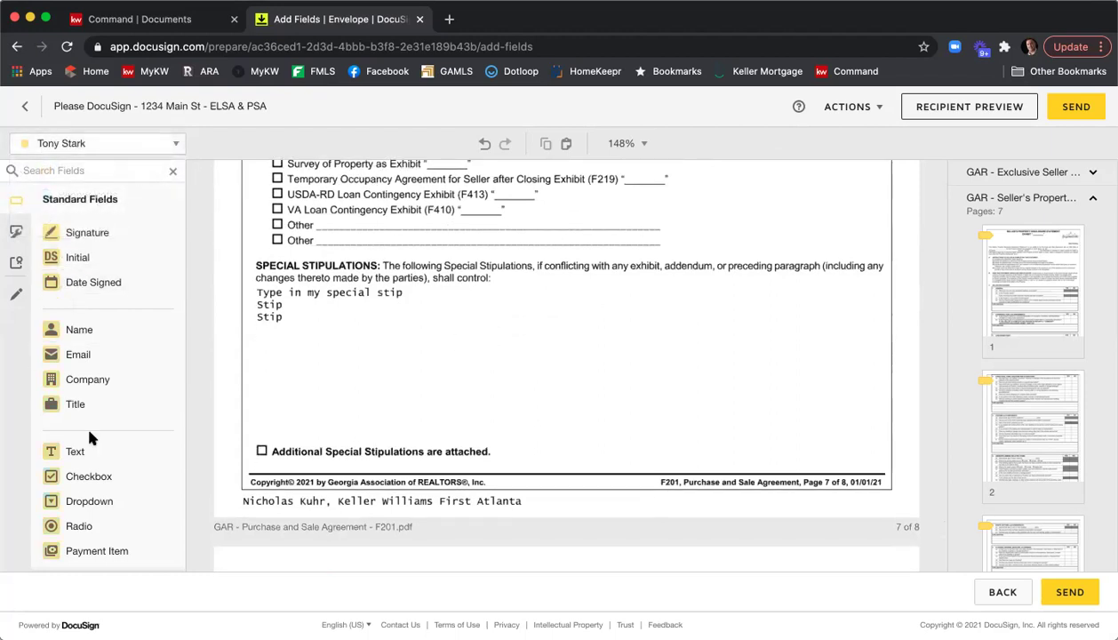
{"action": "left_click_drag", "start_coordinate": [92, 450], "coordinate": [261, 331]}
{"action": "left_click_drag", "start_coordinate": [345, 346], "coordinate": [880, 437]}
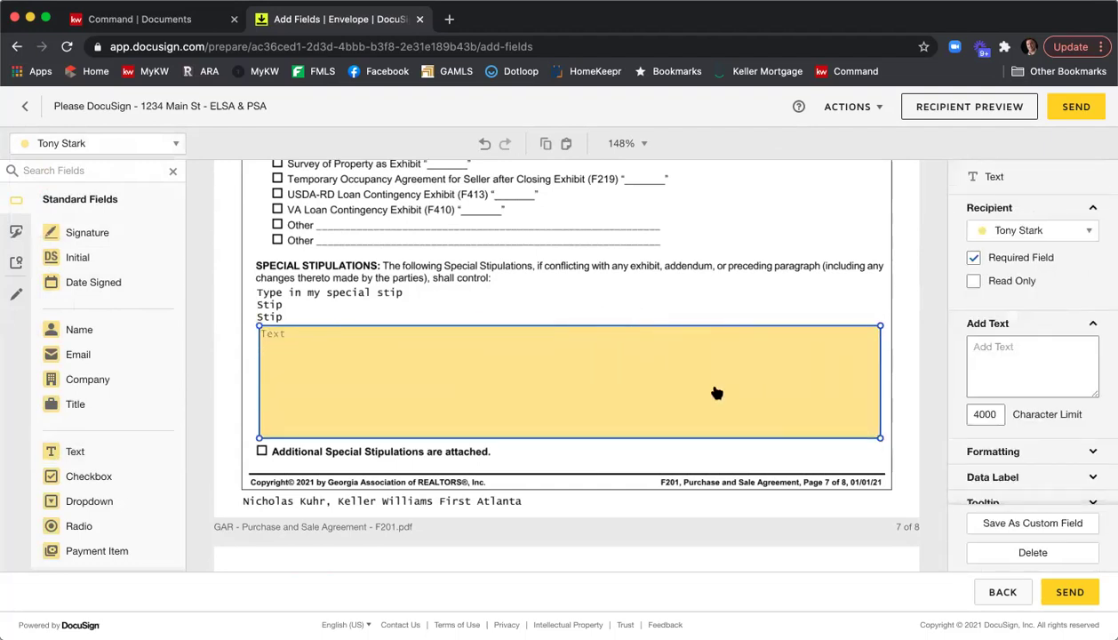
{"action": "left_click", "coordinate": [716, 392]}
{"action": "type", "text": "Typ"}
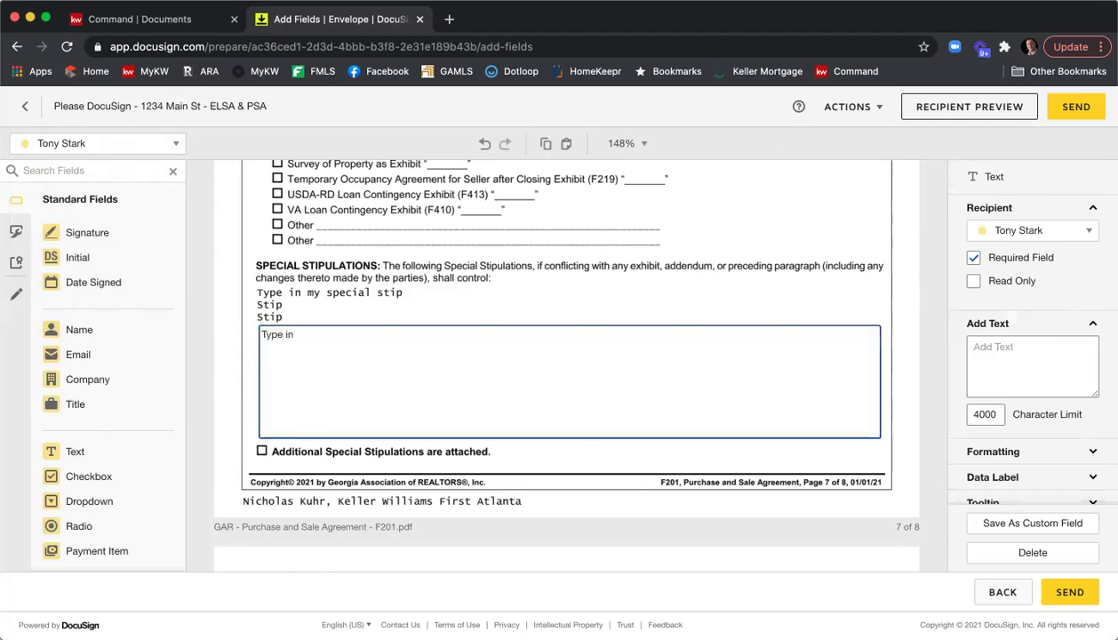
{"action": "type", "text": "e in"}
Assign the stipulations field to the listing agent, add more lines, and select all its text.
{"action": "left_click", "coordinate": [1079, 233]}
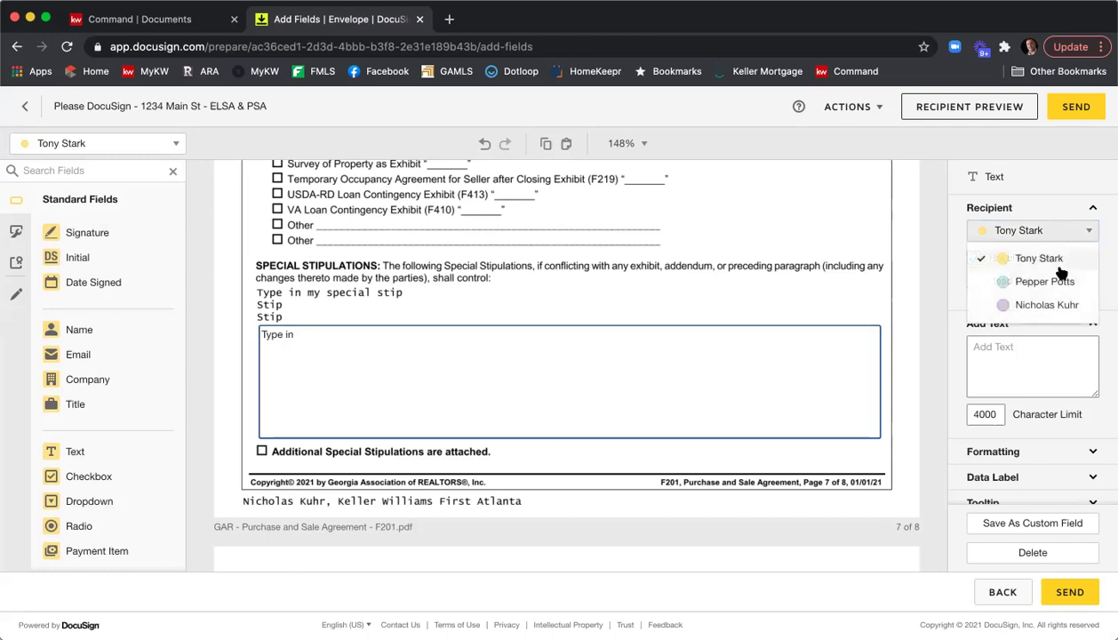
{"action": "left_click", "coordinate": [1051, 307]}
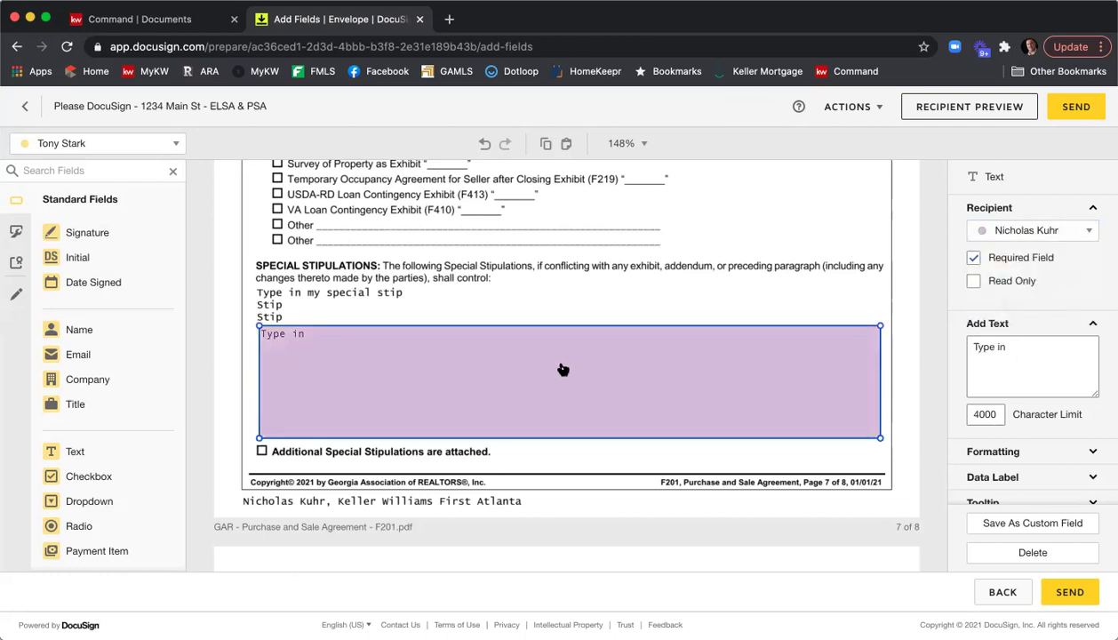
{"action": "left_click", "coordinate": [322, 338]}
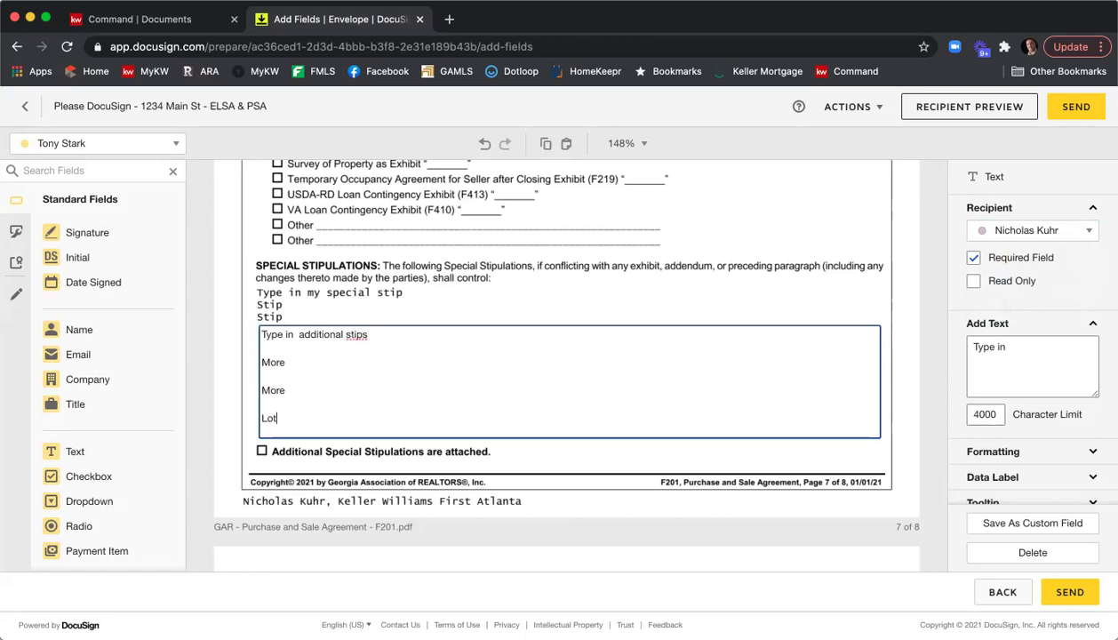
{"action": "type", "text": "ore"}
{"action": "key", "text": "Return"}
{"action": "key", "text": "Return"}
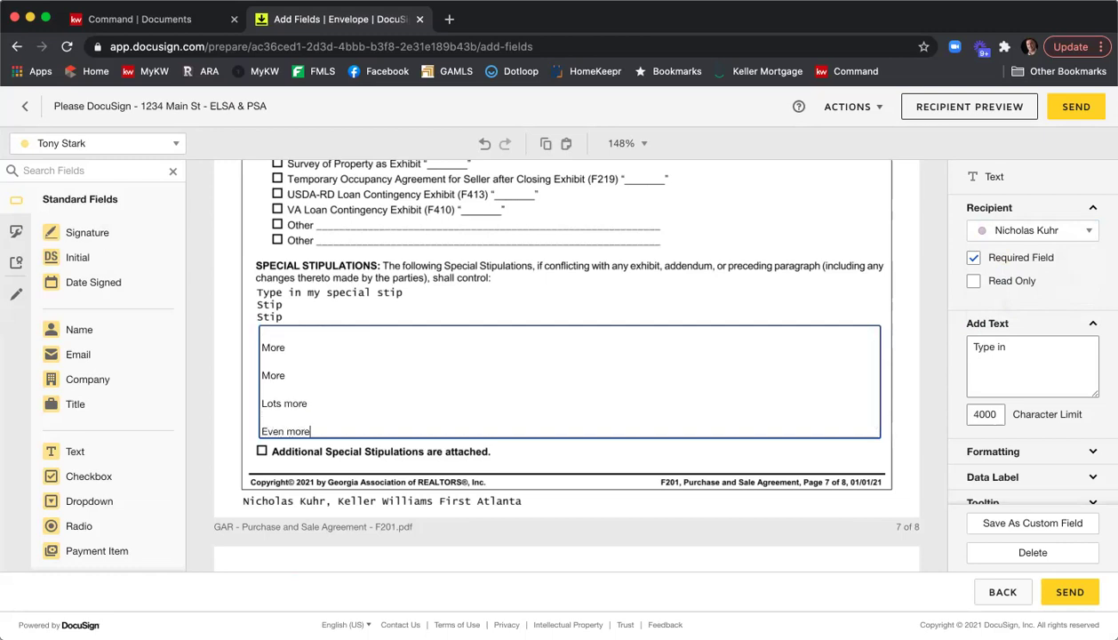
{"action": "scroll", "coordinate": [357, 346], "scroll_direction": "up", "scroll_amount": 2}
{"action": "scroll", "coordinate": [363, 357], "scroll_direction": "down", "scroll_amount": 2}
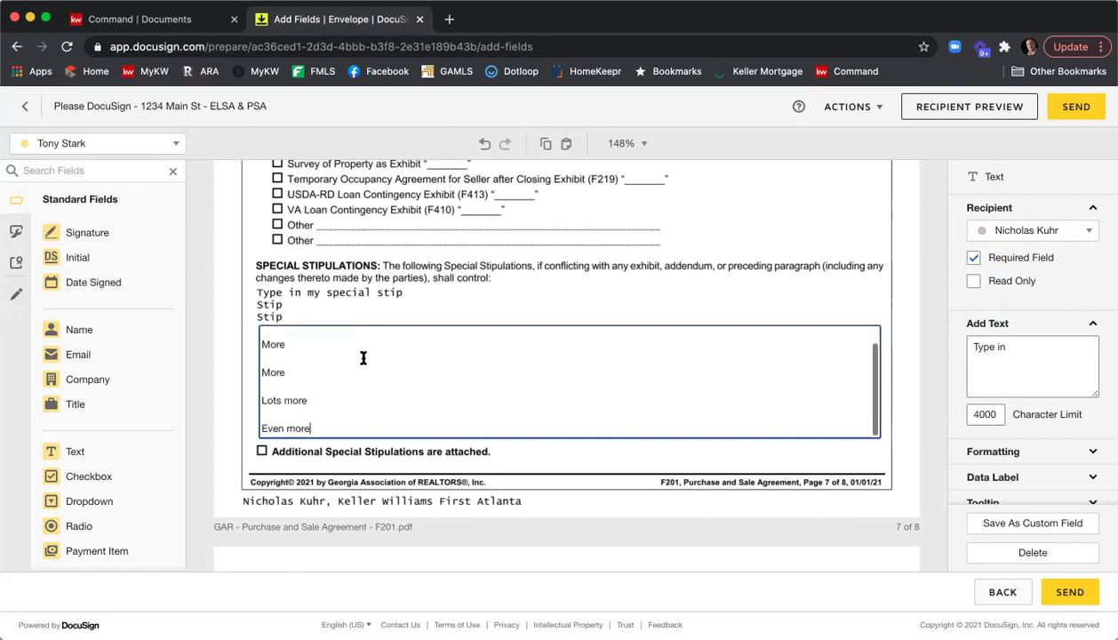
{"action": "scroll", "coordinate": [363, 358], "scroll_direction": "up", "scroll_amount": 2}
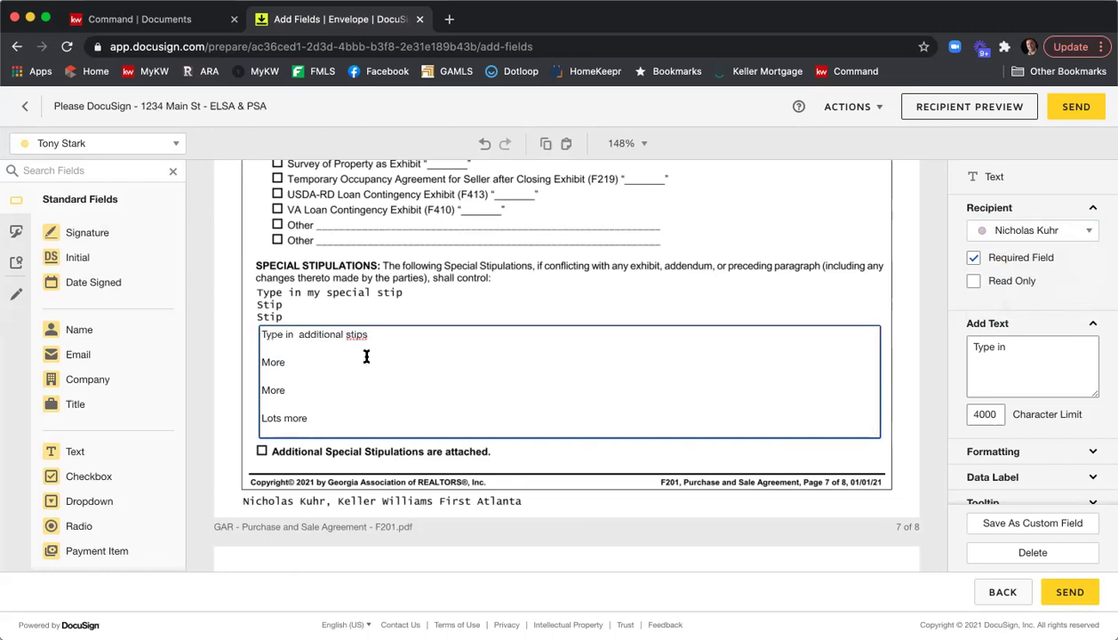
{"action": "key", "text": "super+a"}
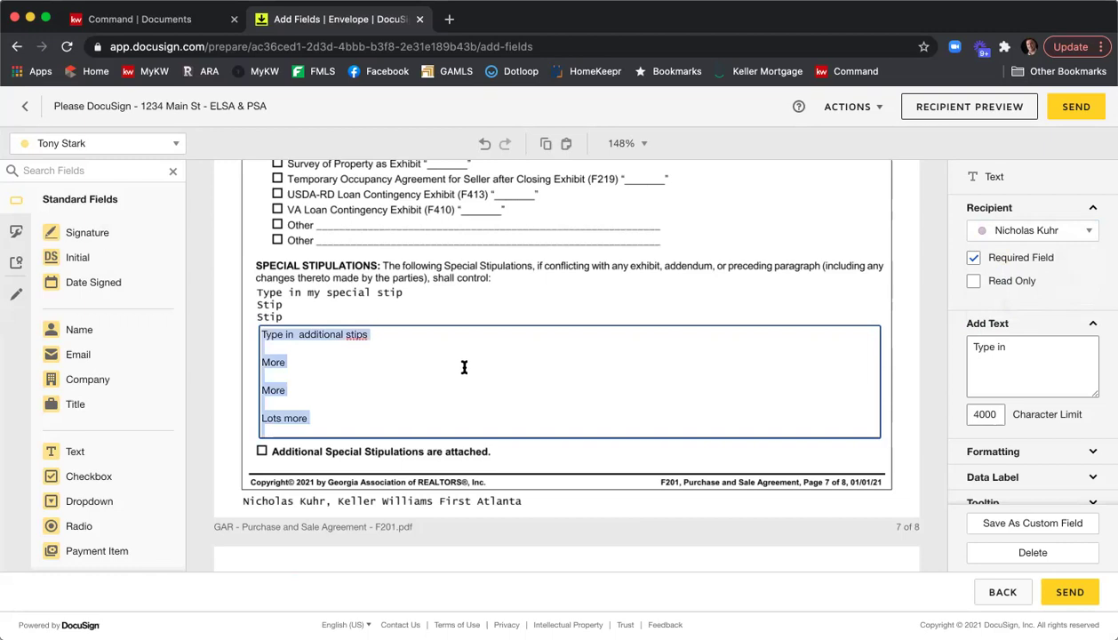
{"action": "scroll", "coordinate": [1078, 300], "scroll_direction": "down", "scroll_amount": 3}
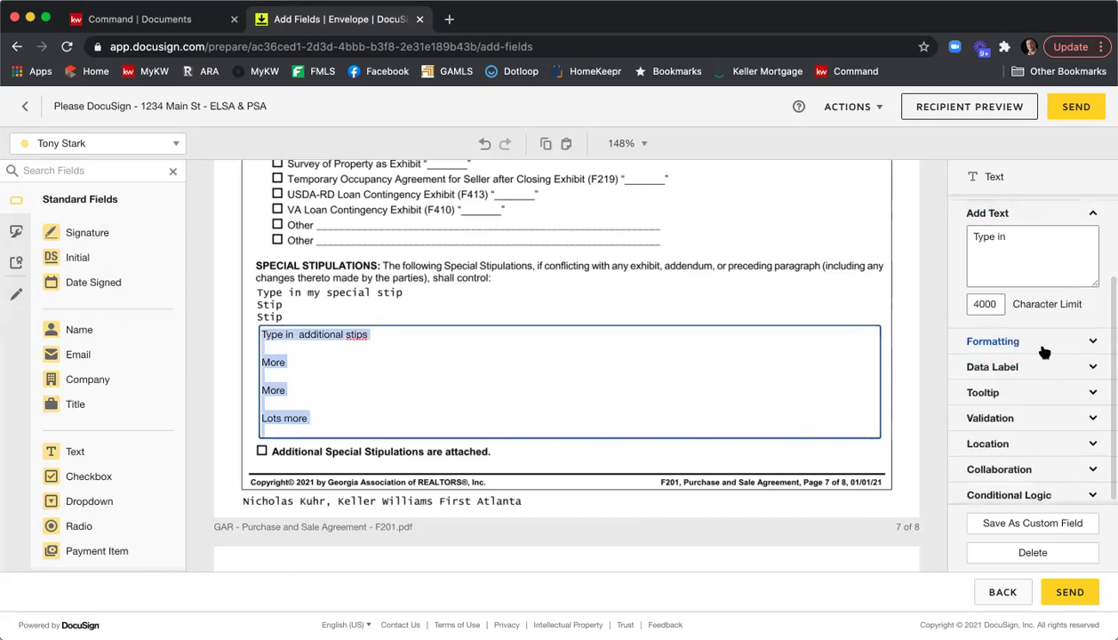
Set the stipulations field's font size to 7 and switch it from Required to Read Only.
{"action": "left_click", "coordinate": [1043, 345]}
{"action": "scroll", "coordinate": [1047, 343], "scroll_direction": "down", "scroll_amount": 2}
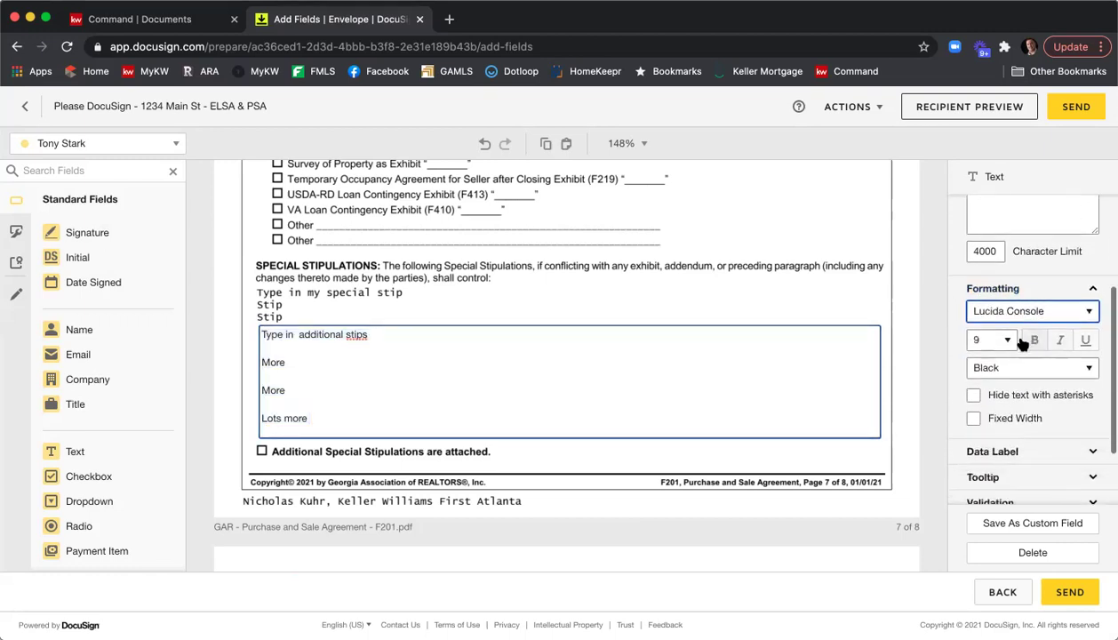
{"action": "left_click", "coordinate": [1008, 340]}
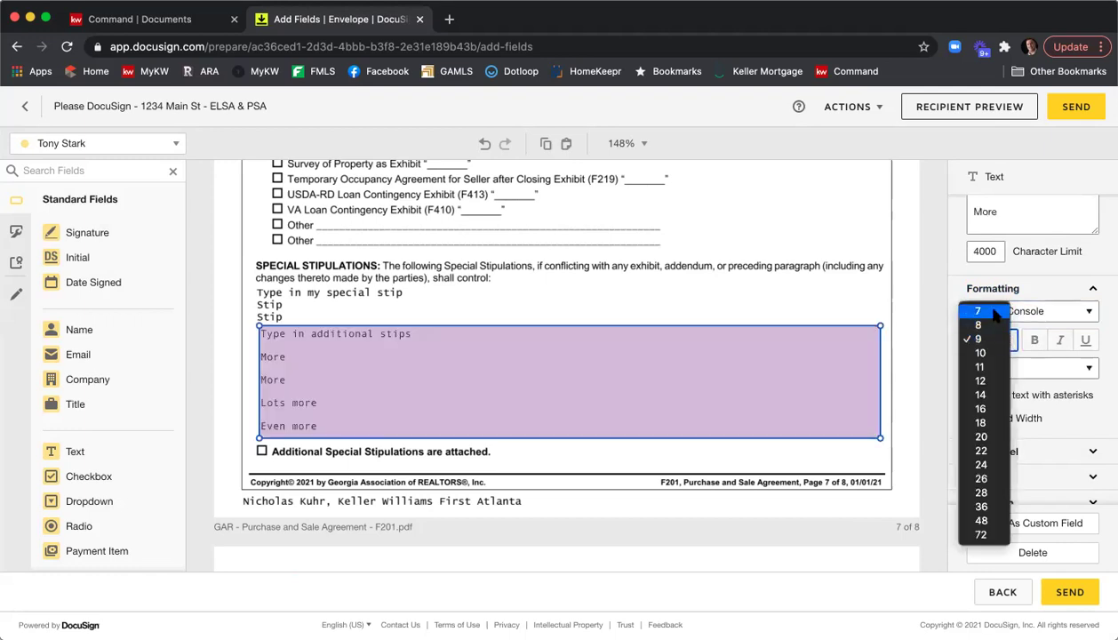
{"action": "left_click", "coordinate": [988, 311]}
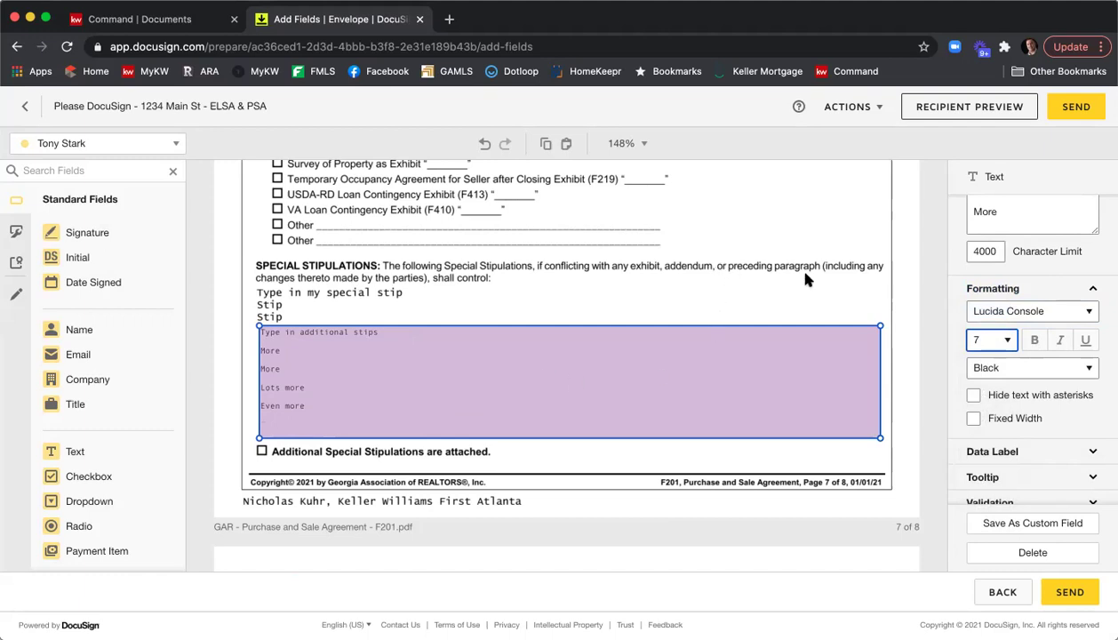
{"action": "scroll", "coordinate": [1004, 306], "scroll_direction": "up", "scroll_amount": 4}
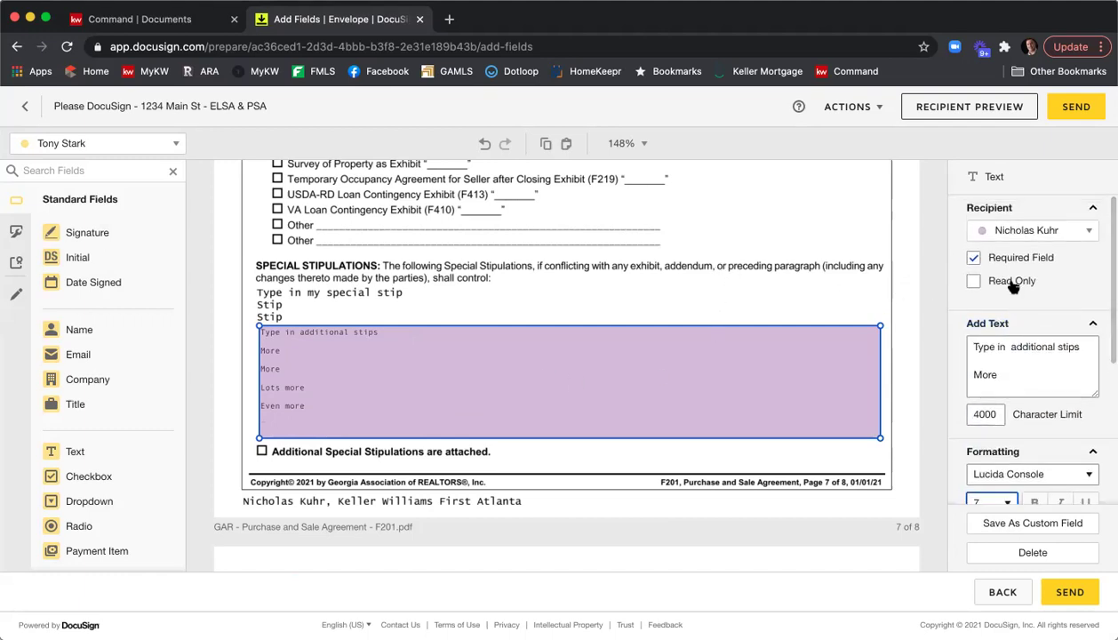
{"action": "left_click", "coordinate": [988, 281]}
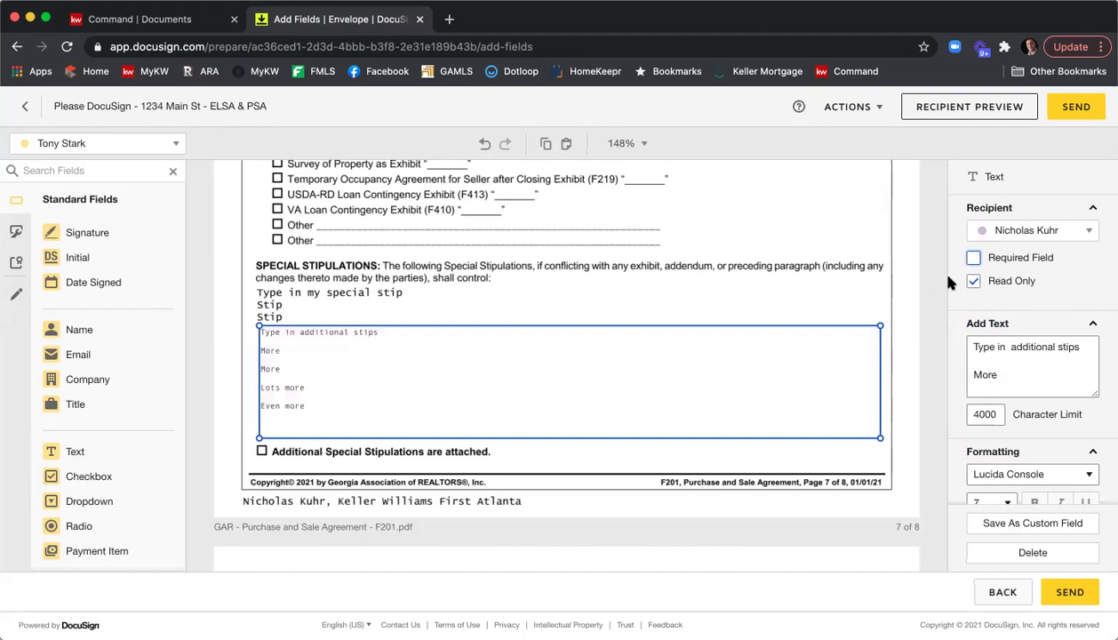
{"action": "left_click", "coordinate": [871, 262]}
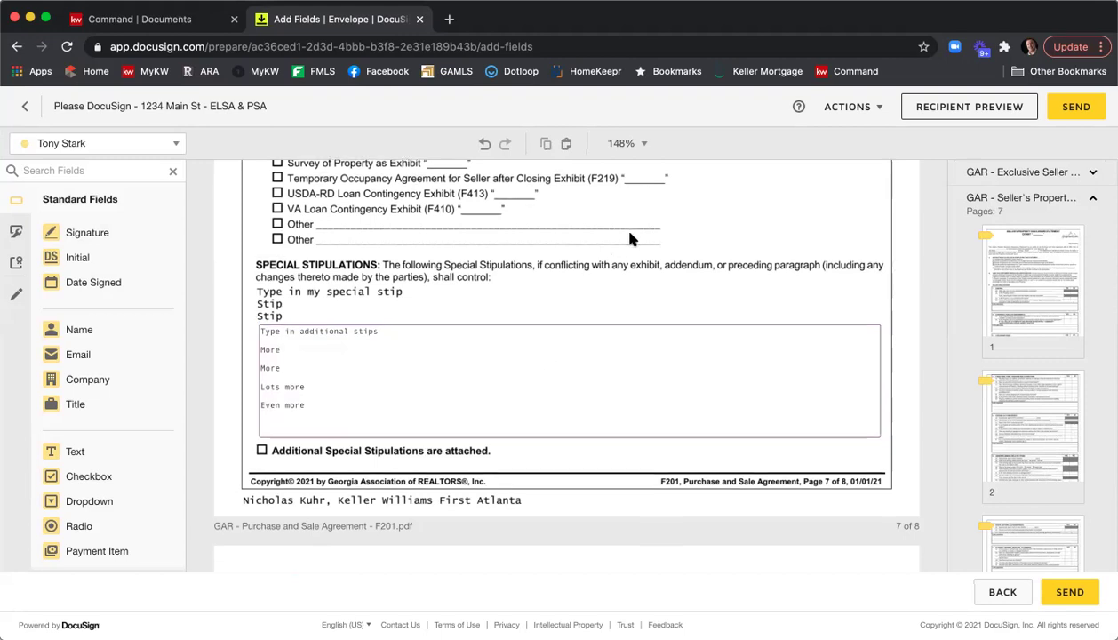
Cover the first seller's e-mail address with a black markup line of thickness 10.
{"action": "scroll", "coordinate": [624, 240], "scroll_direction": "down", "scroll_amount": 10}
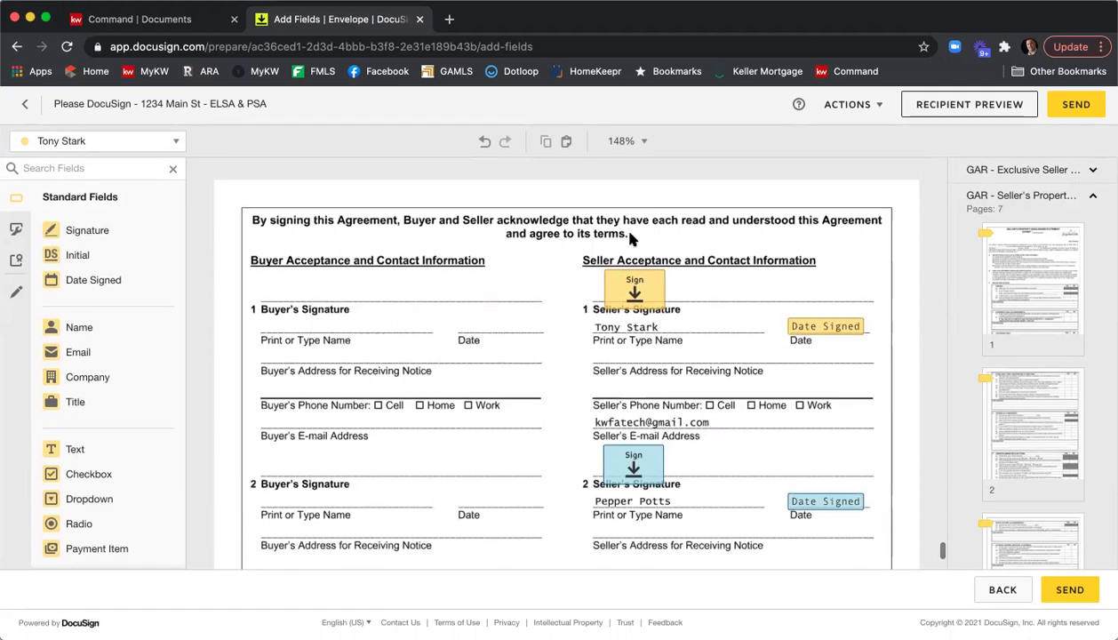
{"action": "scroll", "coordinate": [613, 266], "scroll_direction": "down", "scroll_amount": 2}
{"action": "scroll", "coordinate": [636, 312], "scroll_direction": "down", "scroll_amount": 2}
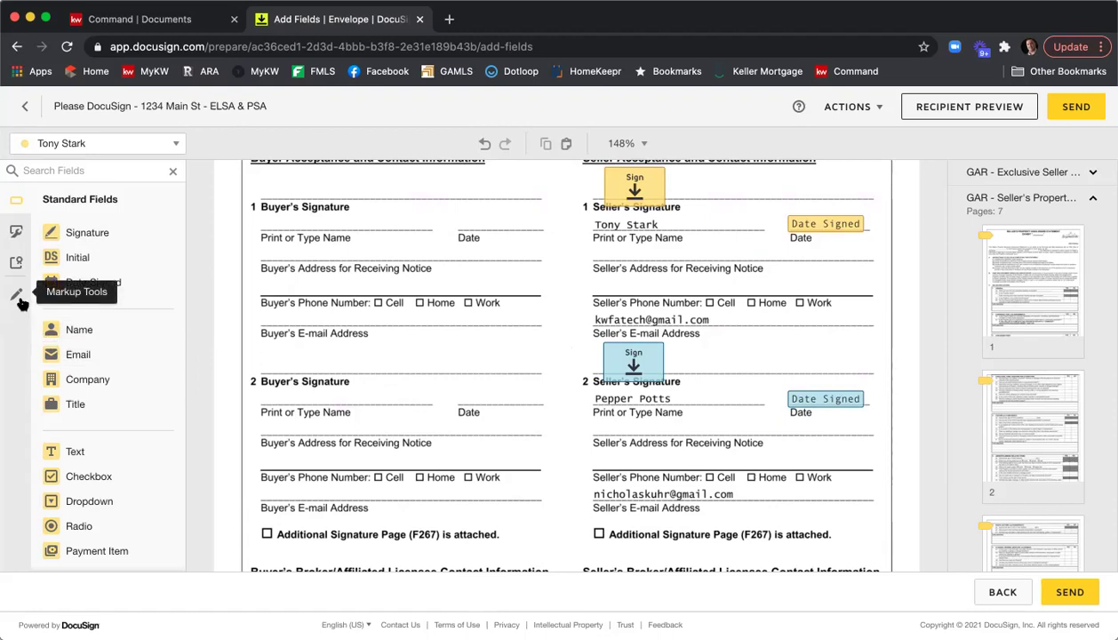
{"action": "left_click", "coordinate": [17, 296]}
{"action": "left_click", "coordinate": [60, 238]}
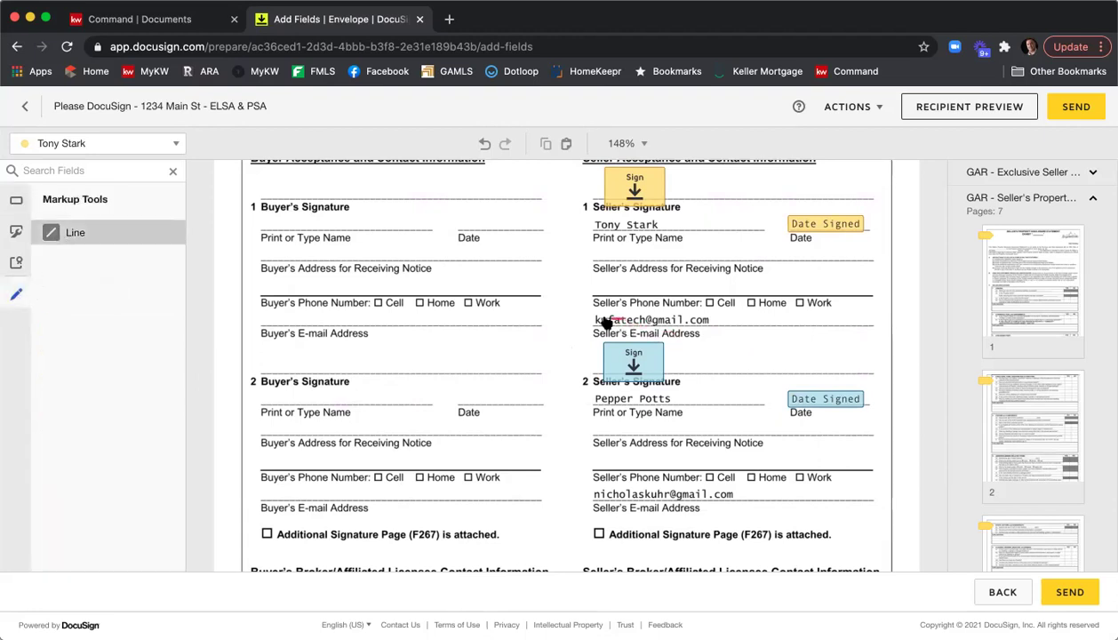
{"action": "left_click_drag", "start_coordinate": [595, 314], "coordinate": [732, 316]}
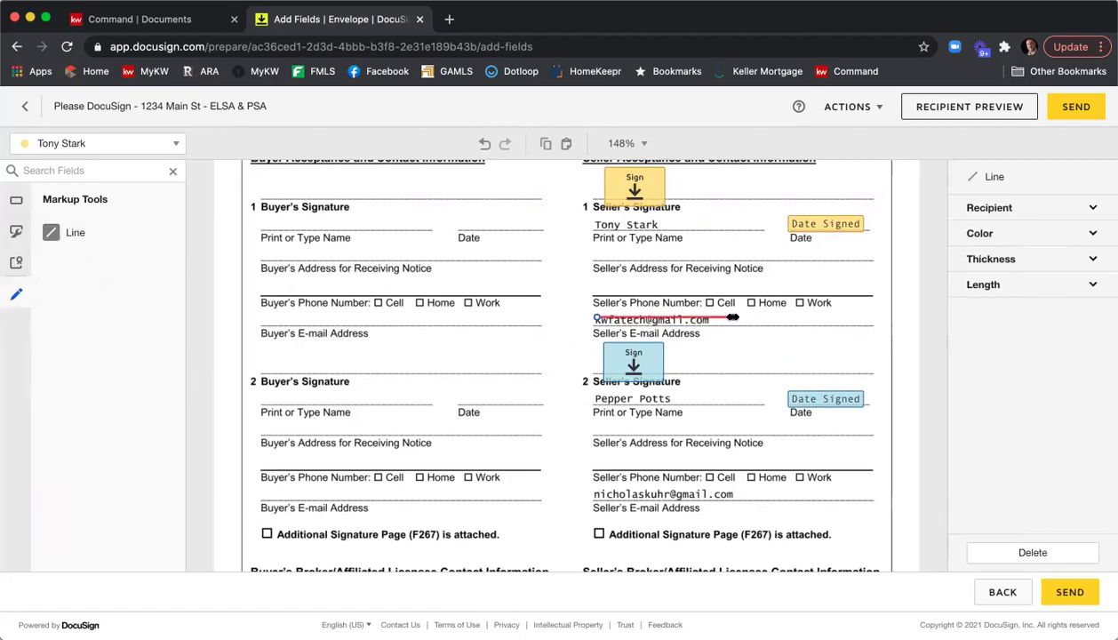
{"action": "left_click", "coordinate": [978, 232]}
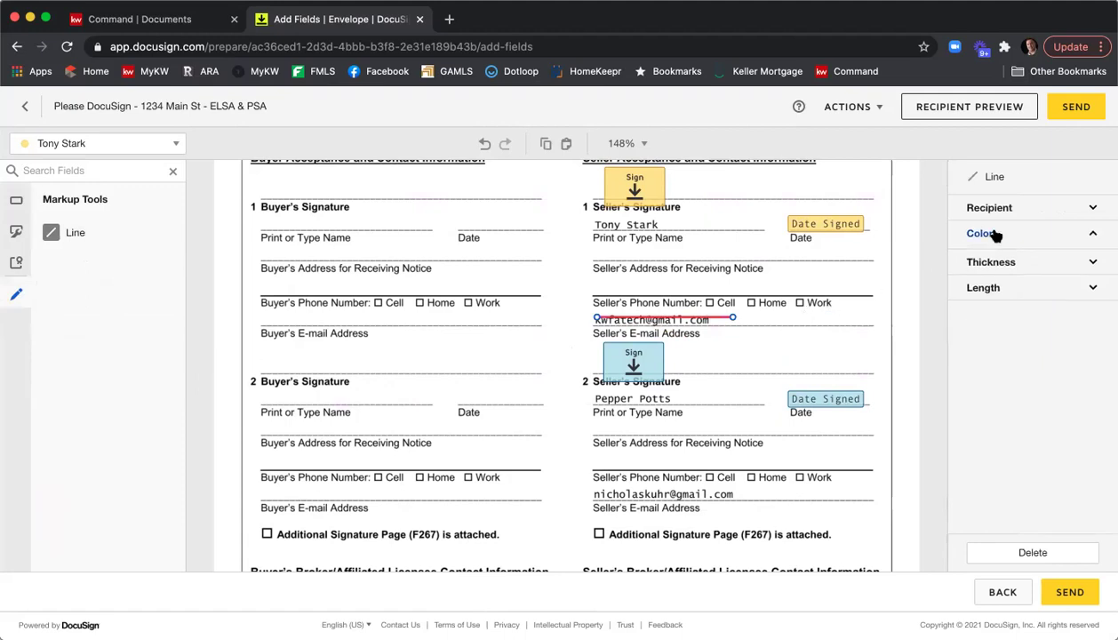
{"action": "left_click", "coordinate": [1000, 255]}
{"action": "left_click", "coordinate": [1019, 289]}
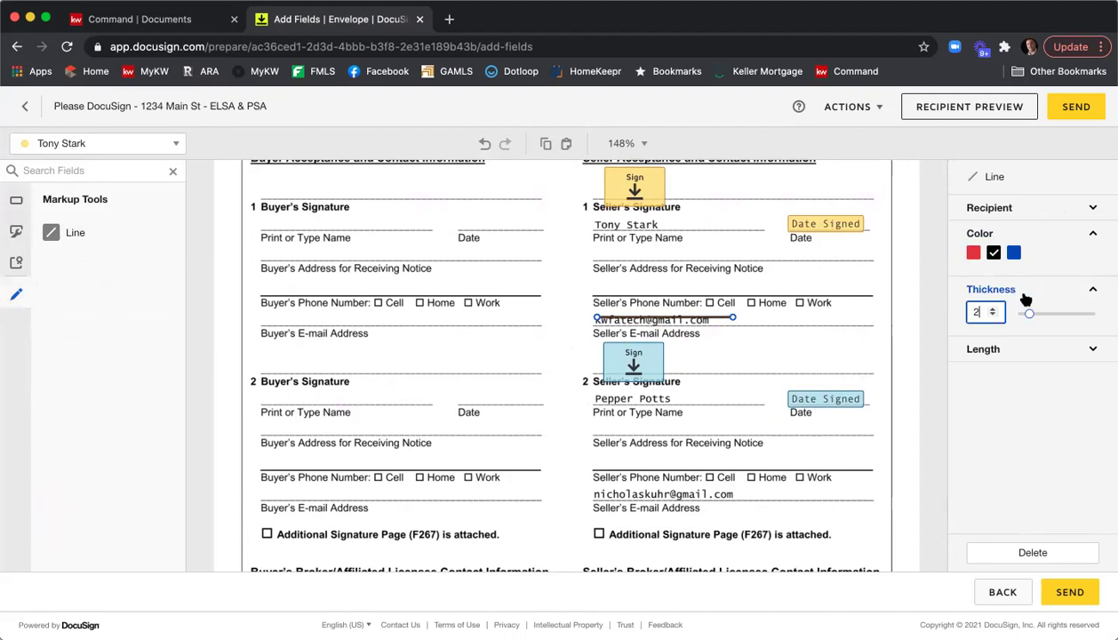
{"action": "left_click_drag", "start_coordinate": [1028, 314], "coordinate": [1093, 313]}
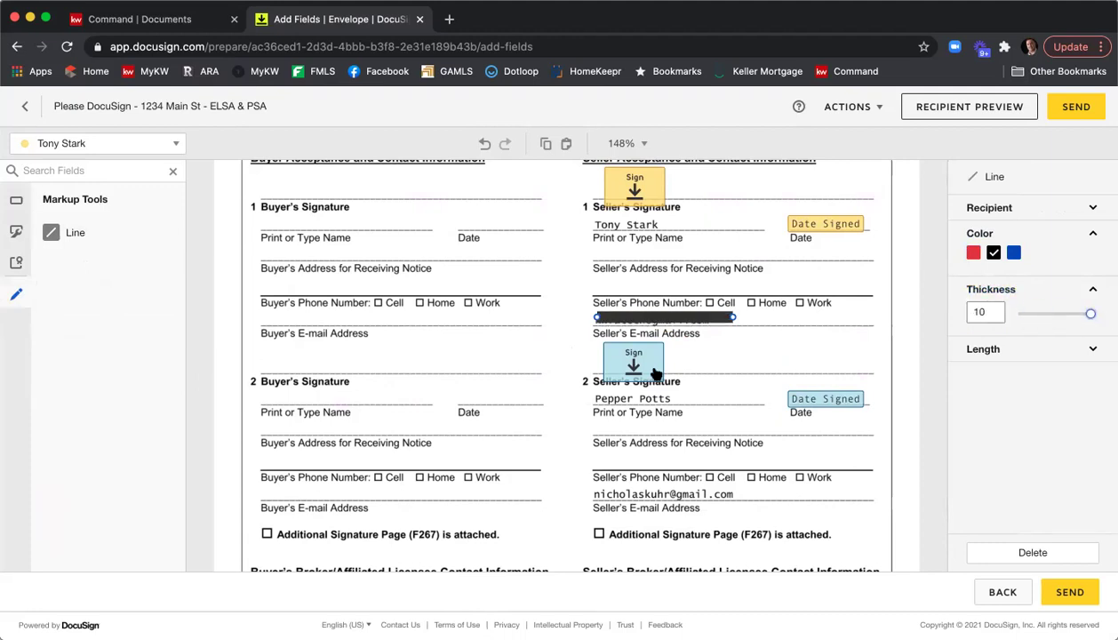
{"action": "left_click_drag", "start_coordinate": [665, 320], "coordinate": [673, 320]}
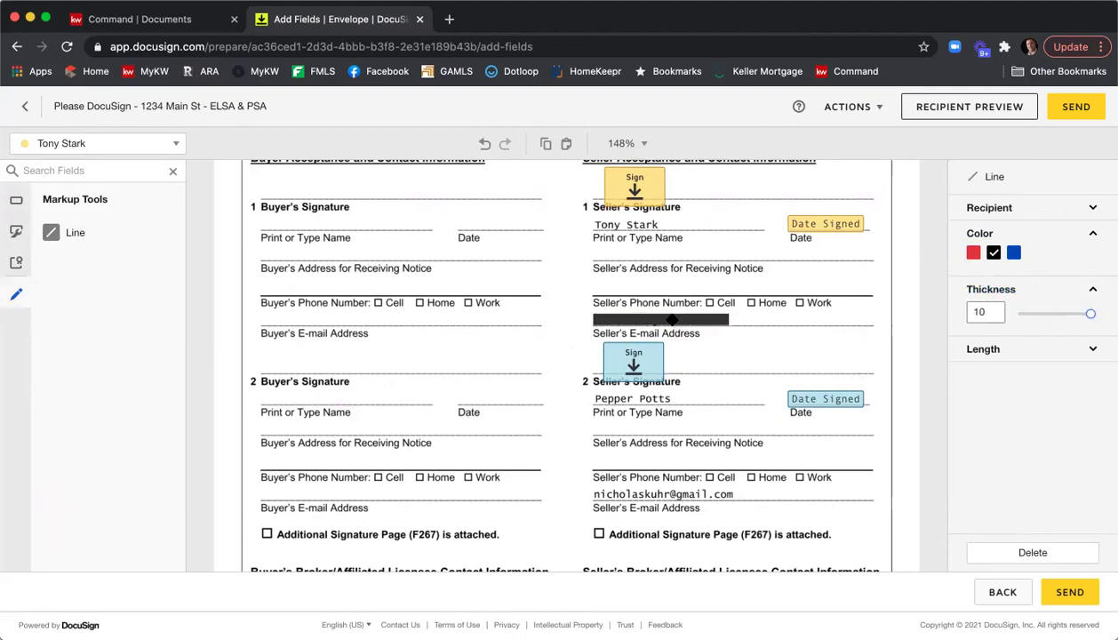
{"action": "left_click", "coordinate": [734, 338]}
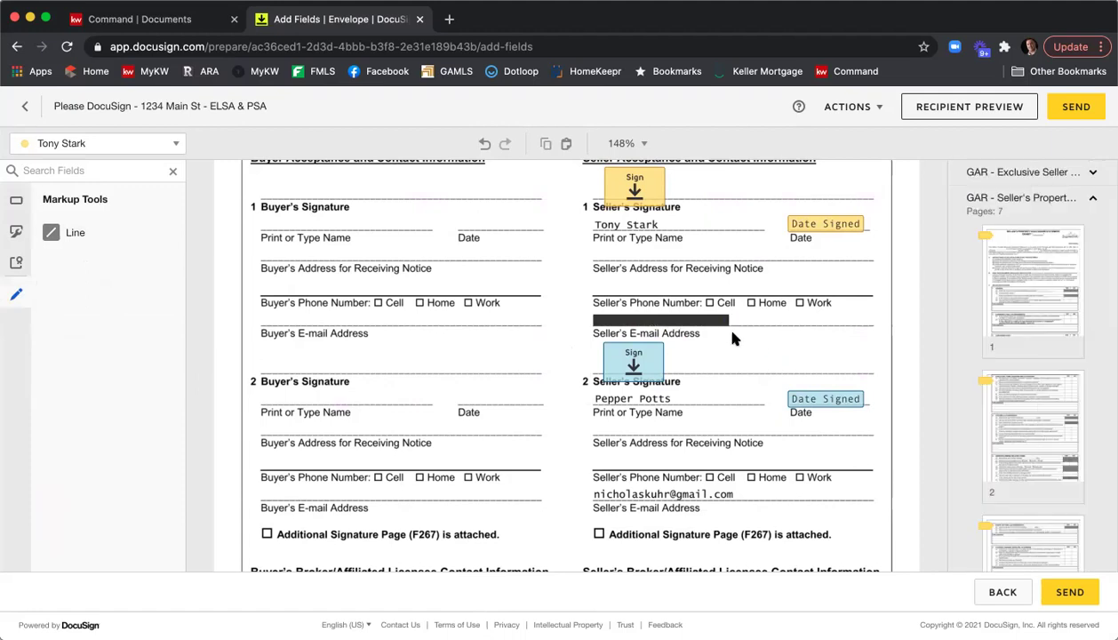
Copy the black line and paste it over the second seller's e-mail address.
{"action": "left_click", "coordinate": [682, 321]}
{"action": "right_click", "coordinate": [690, 322]}
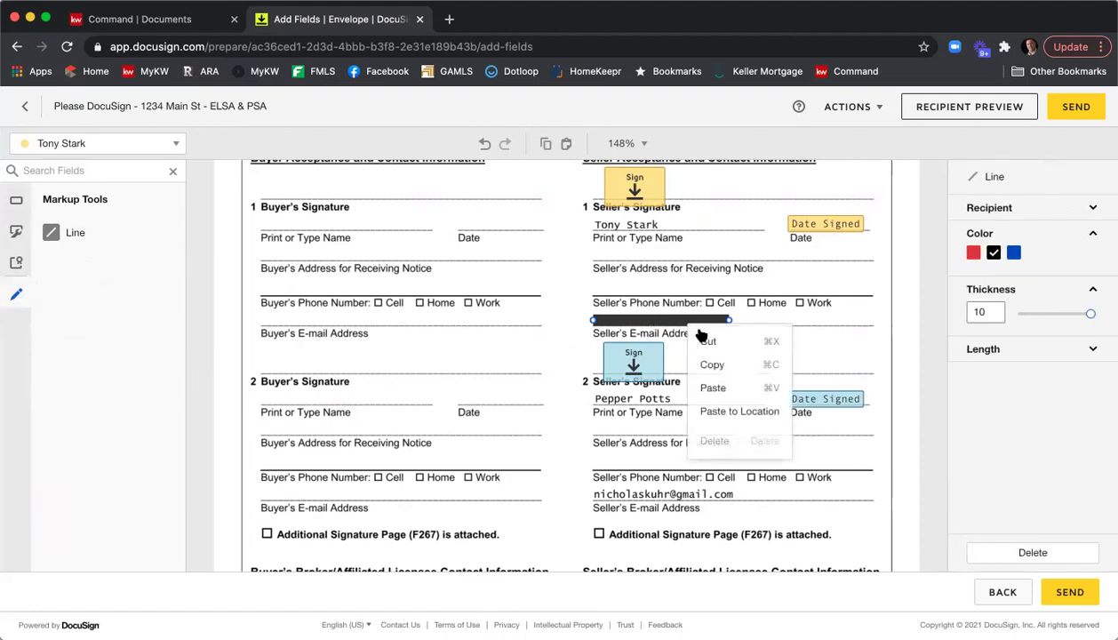
{"action": "right_click", "coordinate": [715, 366]}
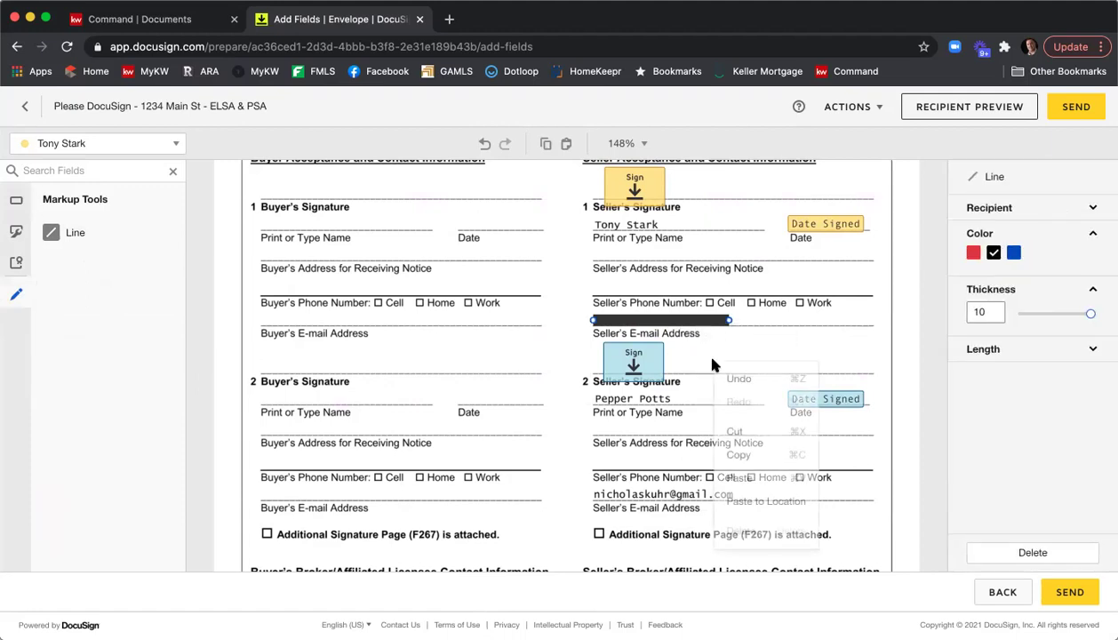
{"action": "left_click", "coordinate": [738, 478]}
{"action": "left_click_drag", "start_coordinate": [674, 327], "coordinate": [744, 495]}
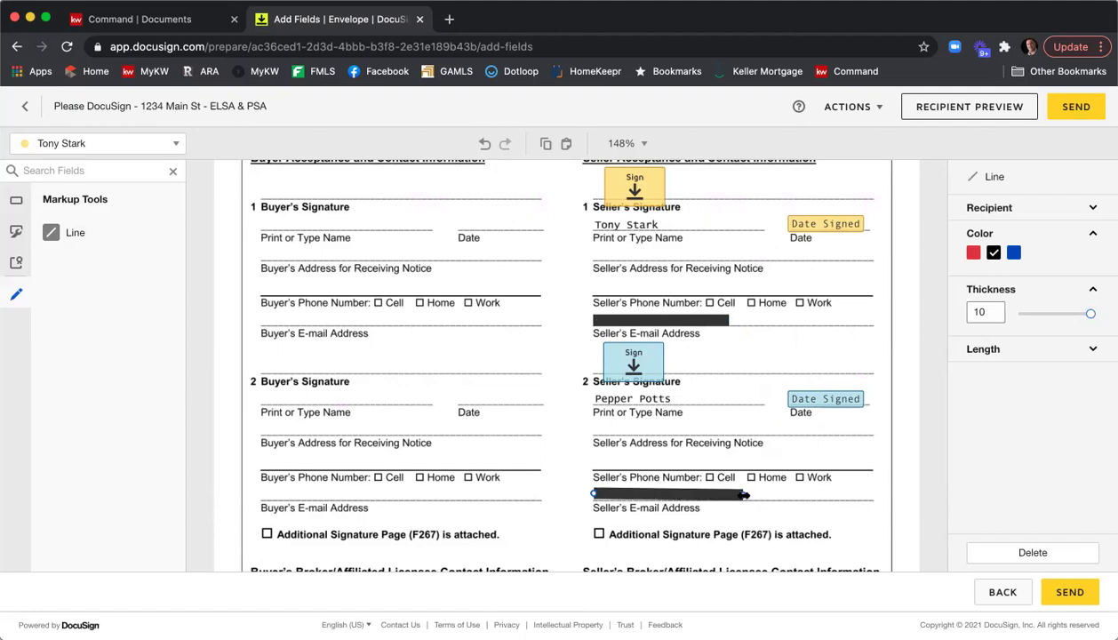
{"action": "left_click", "coordinate": [737, 444]}
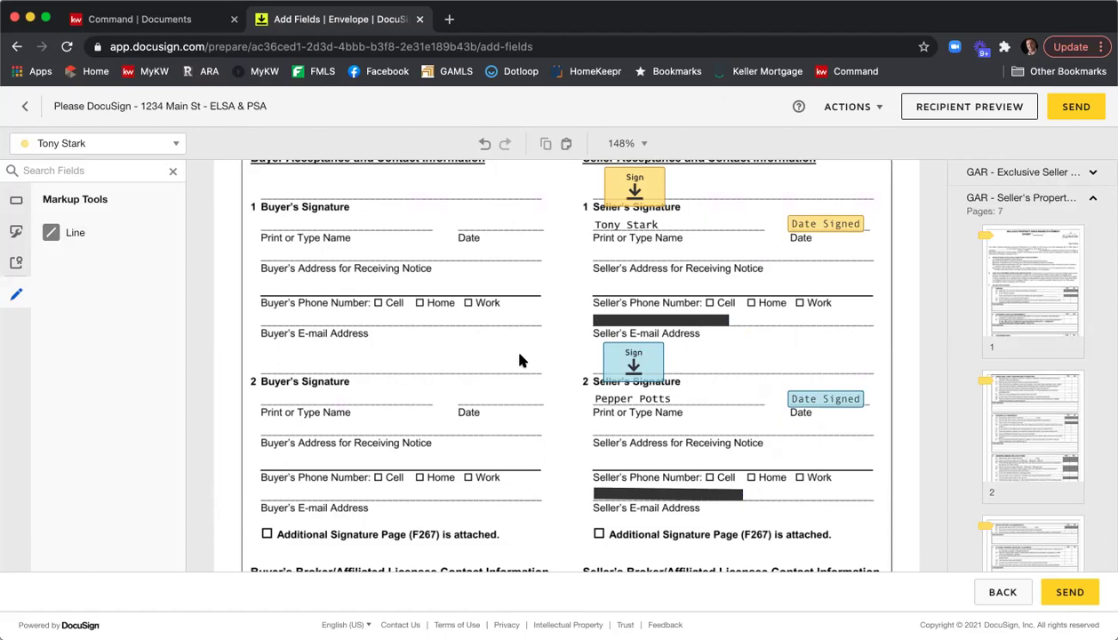
{"action": "scroll", "coordinate": [537, 331], "scroll_direction": "down", "scroll_amount": 5}
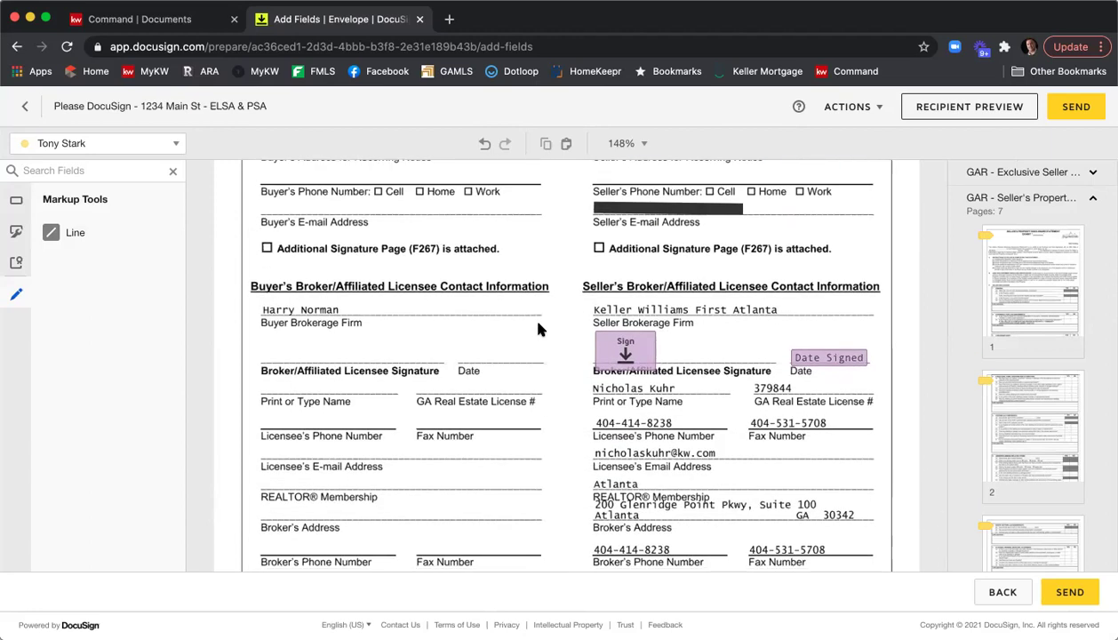
{"action": "scroll", "coordinate": [538, 329], "scroll_direction": "down", "scroll_amount": 2}
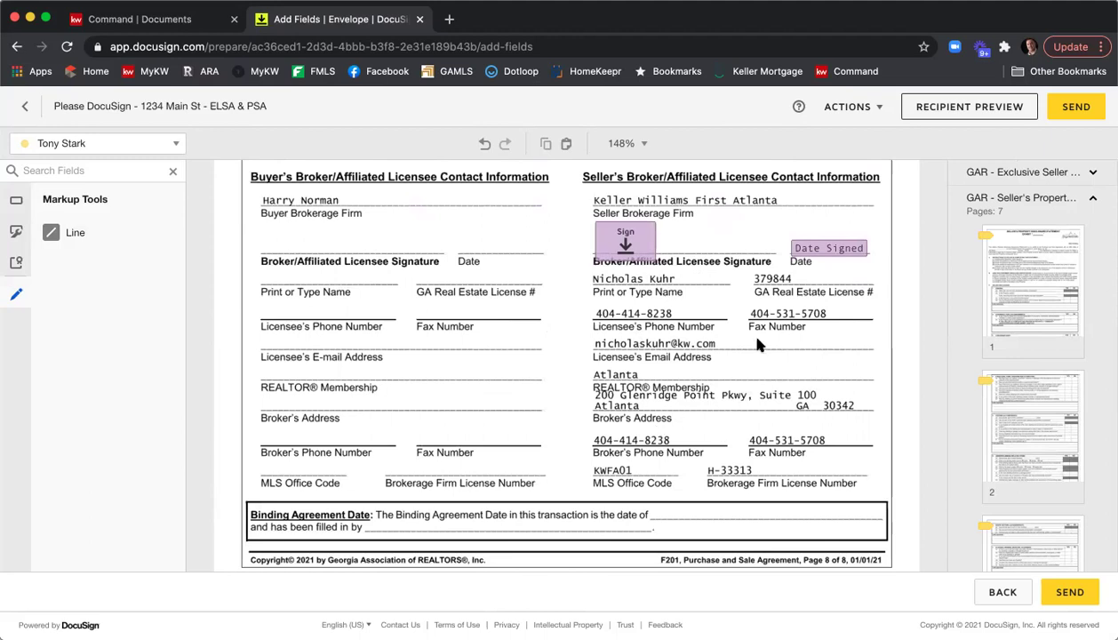
{"action": "scroll", "coordinate": [611, 329], "scroll_direction": "down", "scroll_amount": 1}
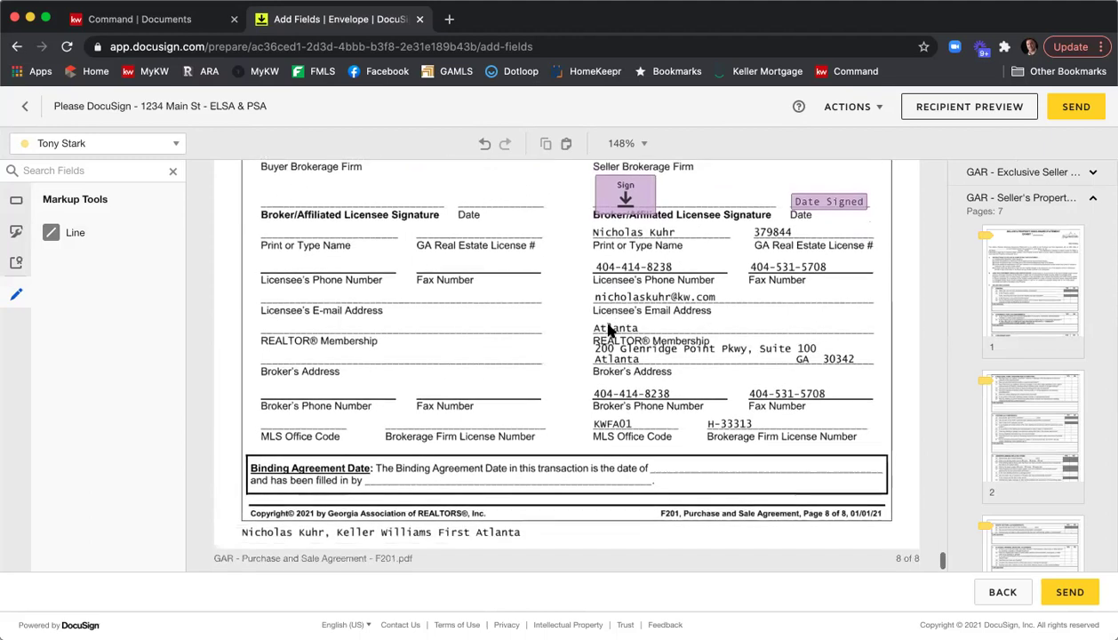
{"action": "scroll", "coordinate": [609, 329], "scroll_direction": "up", "scroll_amount": 2}
{"action": "scroll", "coordinate": [609, 328], "scroll_direction": "down", "scroll_amount": 1}
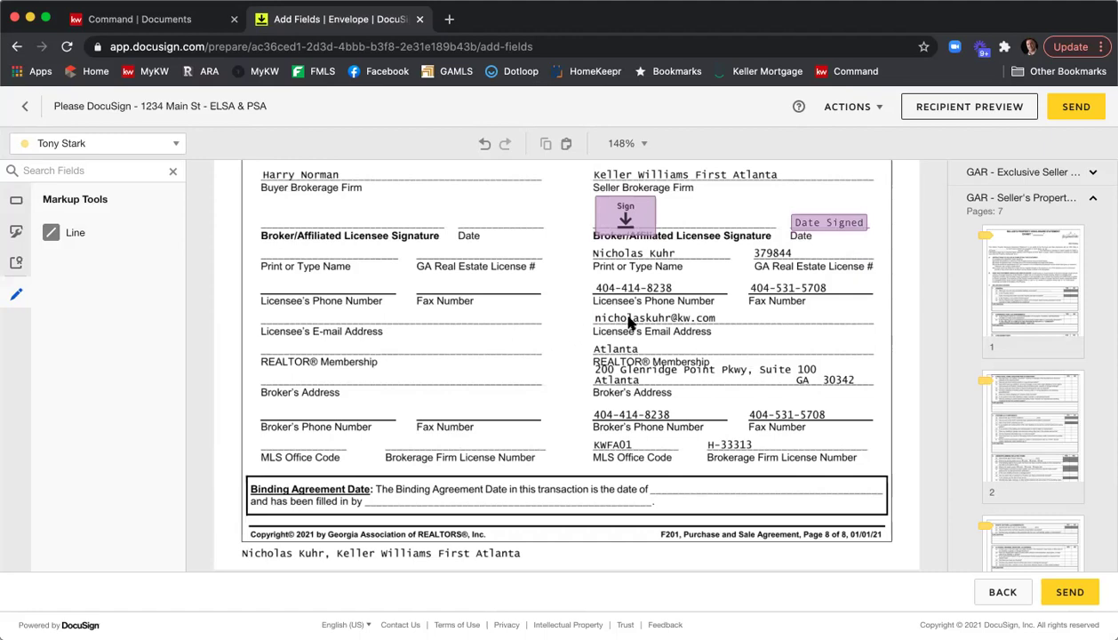
Open Recipient Preview for the first seller, switch from tablet to mobile layout, and scroll through.
{"action": "left_click", "coordinate": [938, 118]}
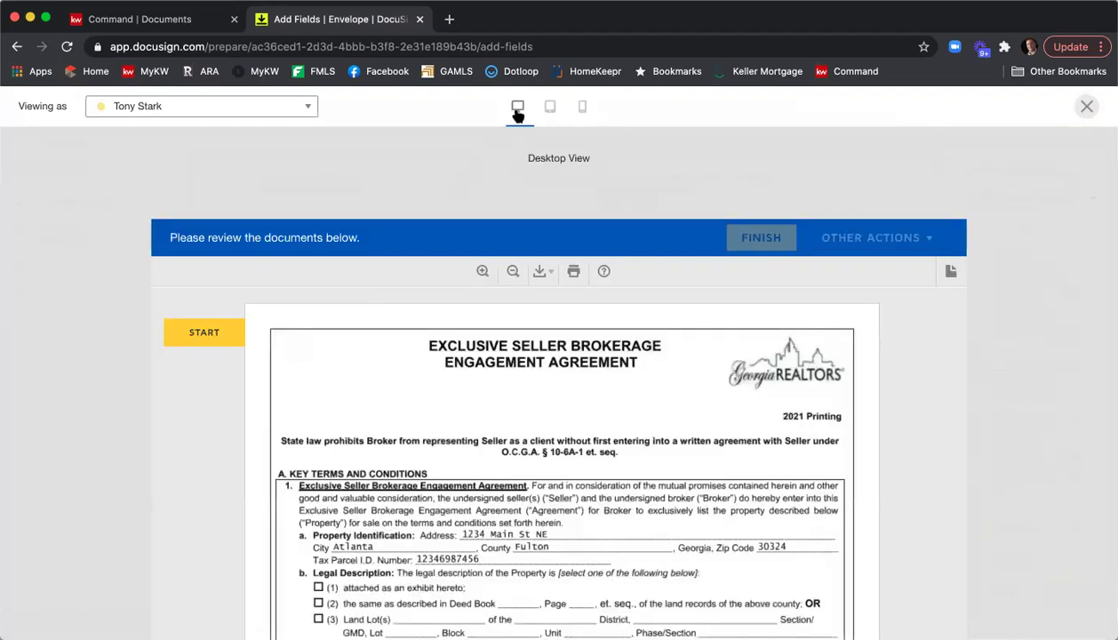
{"action": "left_click", "coordinate": [550, 107]}
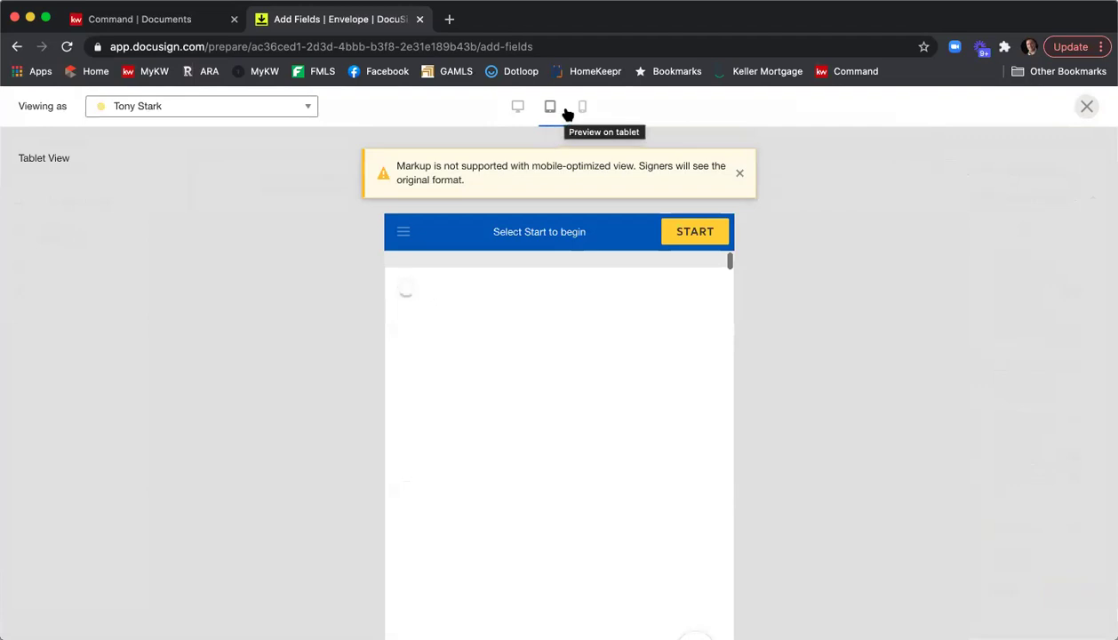
{"action": "left_click", "coordinate": [581, 109]}
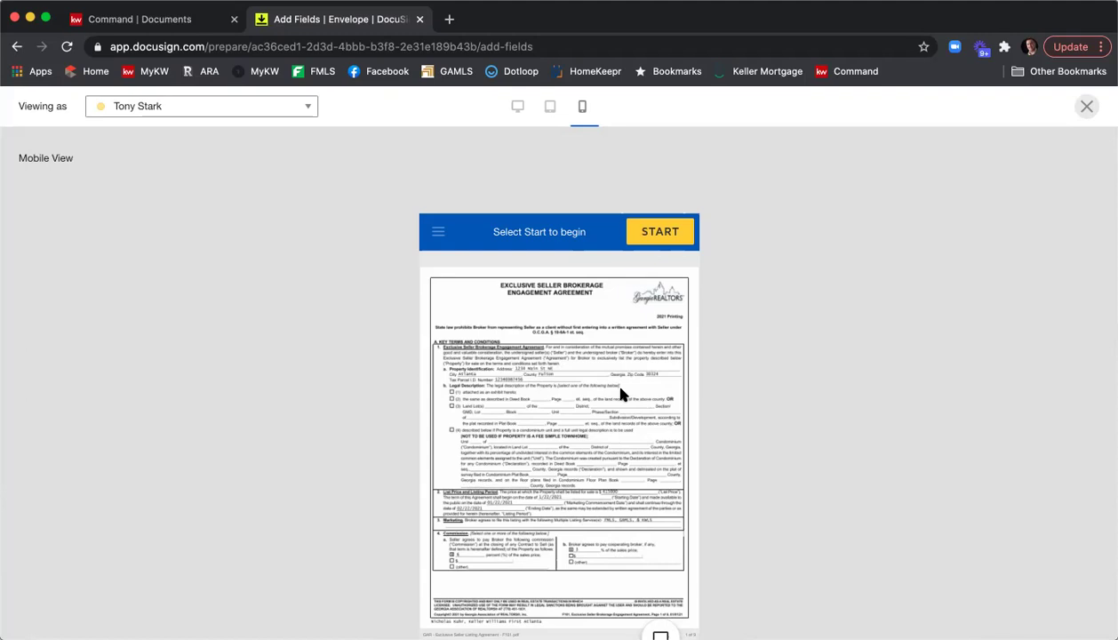
{"action": "scroll", "coordinate": [621, 395], "scroll_direction": "down", "scroll_amount": 5}
{"action": "scroll", "coordinate": [621, 398], "scroll_direction": "down", "scroll_amount": 5}
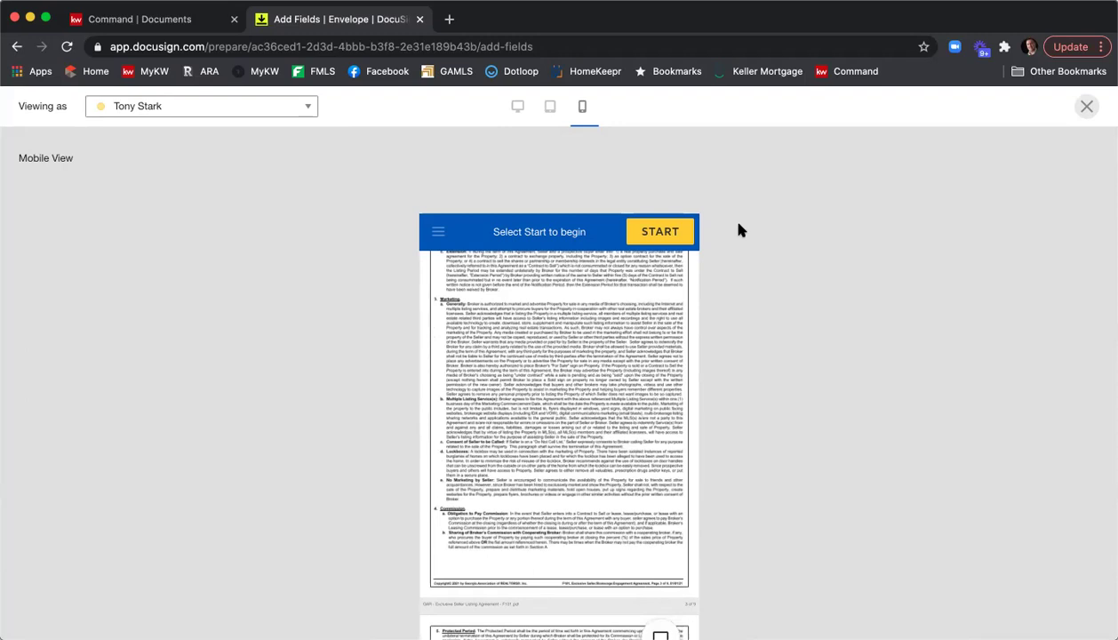
Close the recipient preview and send the 1234 Main St ELSA & PSA envelope.
{"action": "left_click", "coordinate": [1085, 108]}
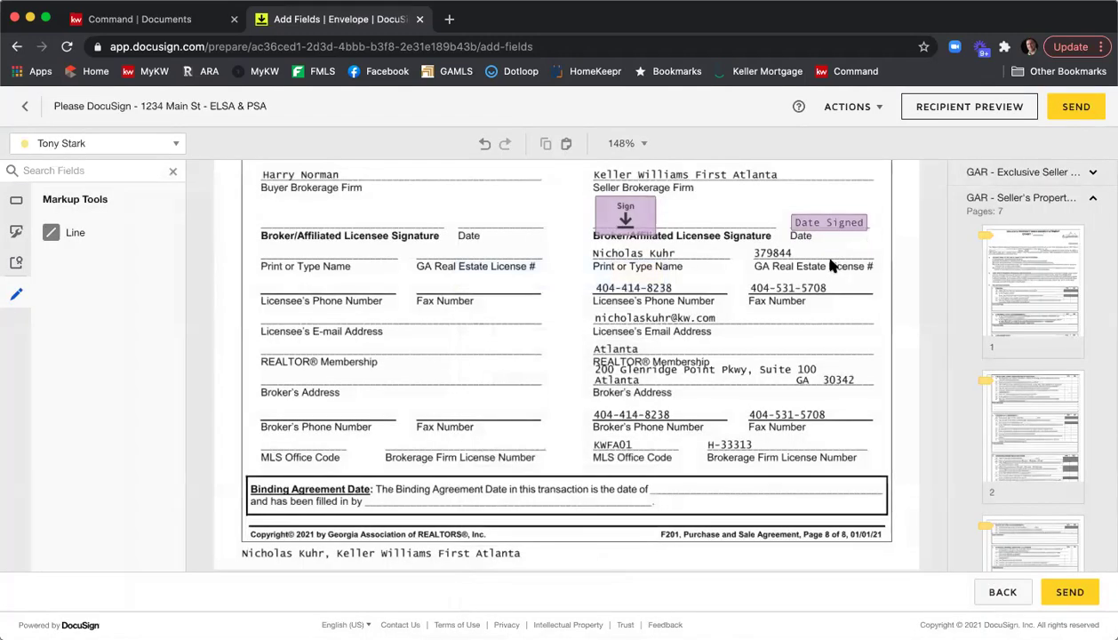
{"action": "left_click", "coordinate": [1069, 116]}
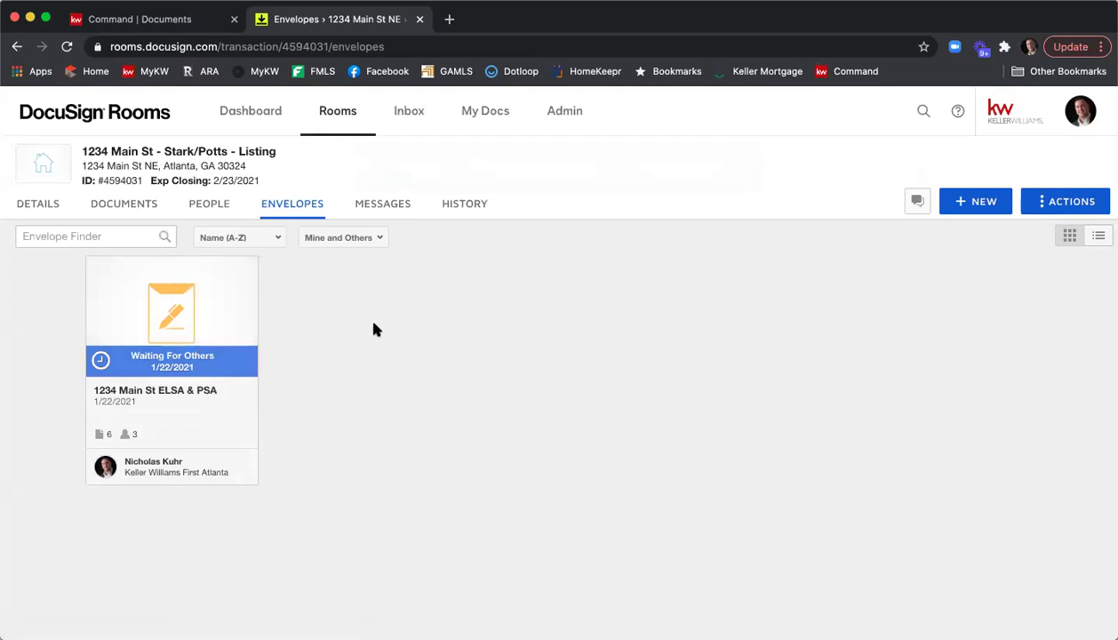
Open Gmail in a new tab and switch to the other seller's mail account.
{"action": "left_click", "coordinate": [449, 20]}
{"action": "type", "text": "gmail"}
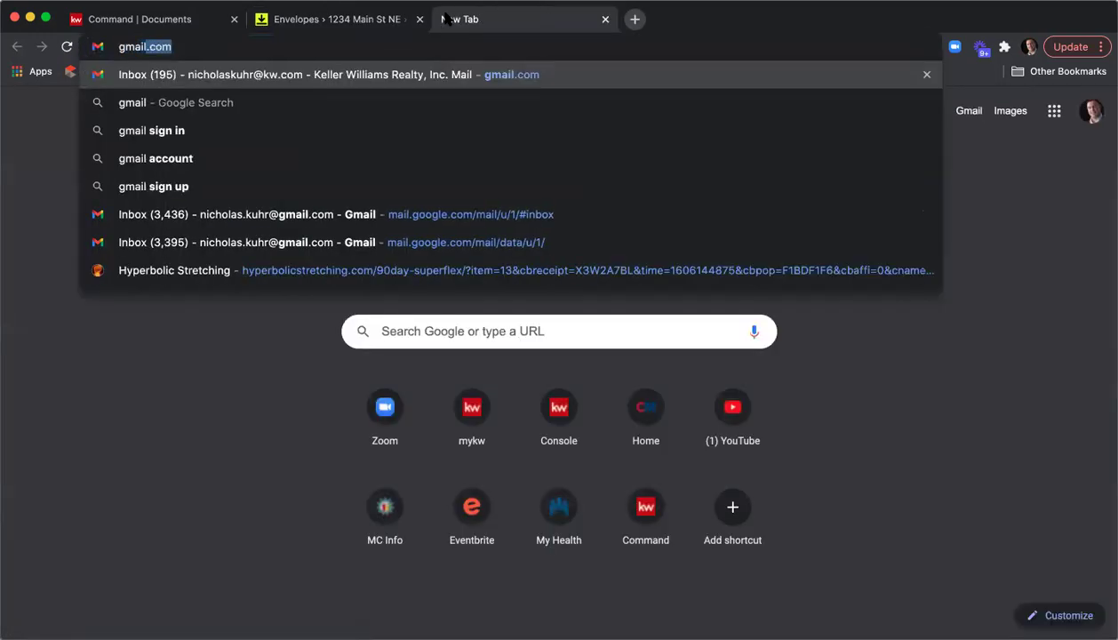
{"action": "key", "text": "Return"}
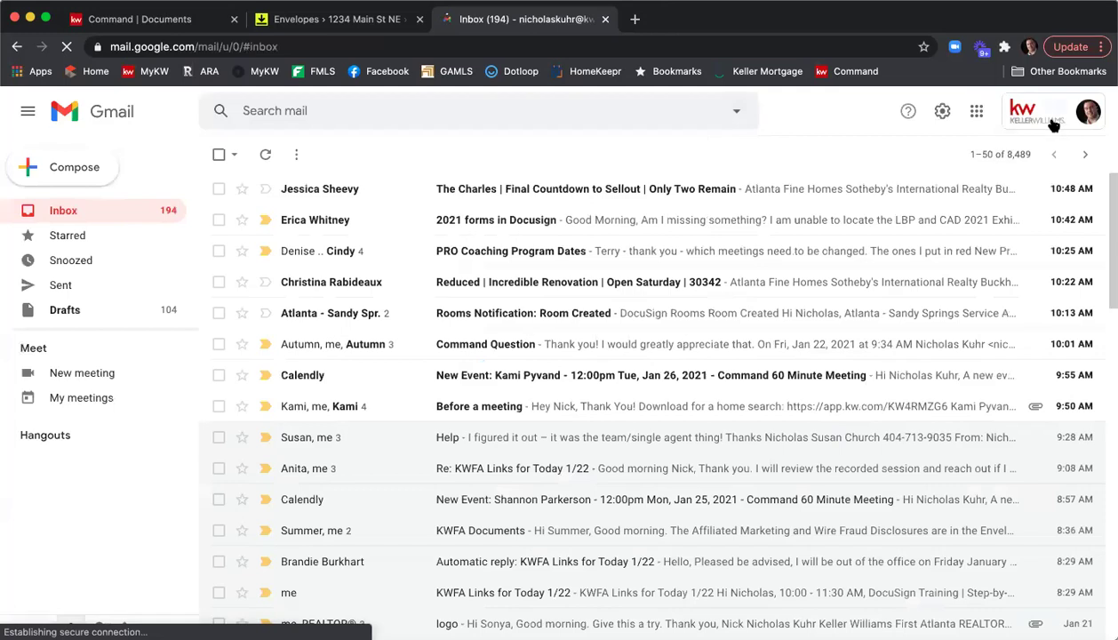
{"action": "left_click", "coordinate": [1052, 123]}
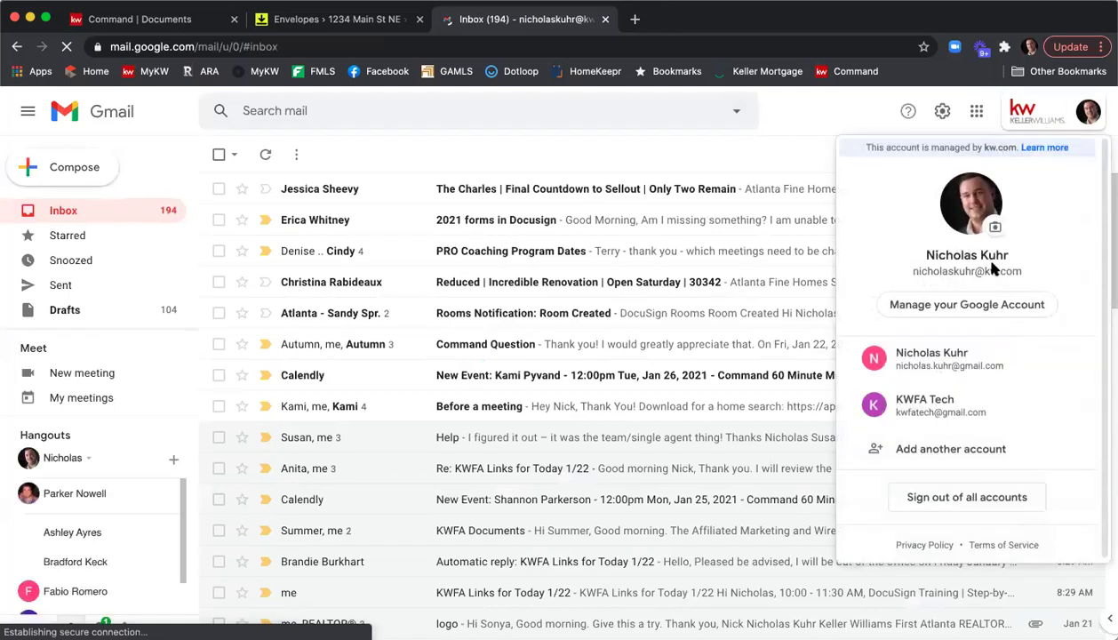
{"action": "left_click", "coordinate": [975, 405]}
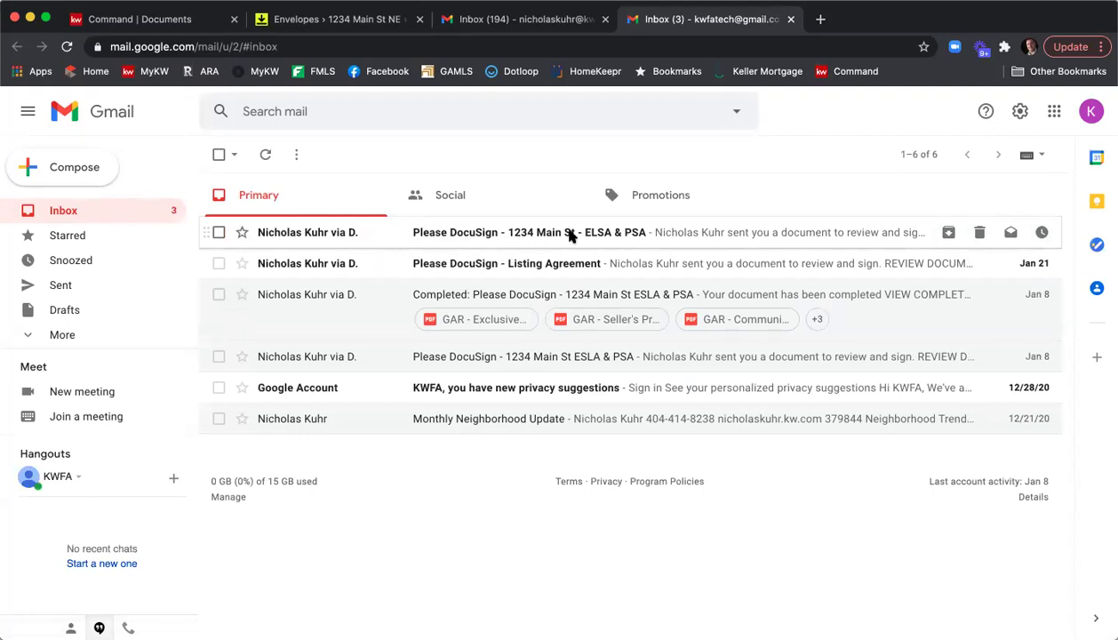
Open the 'Please DocuSign - 1234 Main St - ELSA & PSA' email and its documents for signing.
{"action": "left_click", "coordinate": [568, 233]}
{"action": "scroll", "coordinate": [846, 289], "scroll_direction": "down", "scroll_amount": 5}
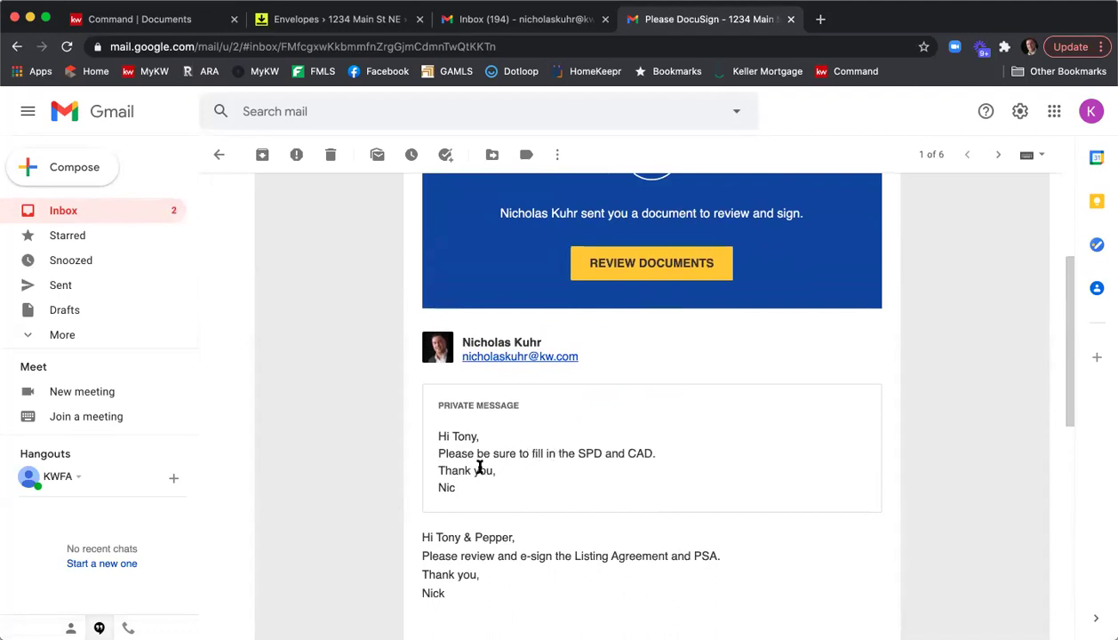
{"action": "scroll", "coordinate": [647, 447], "scroll_direction": "down", "scroll_amount": 3}
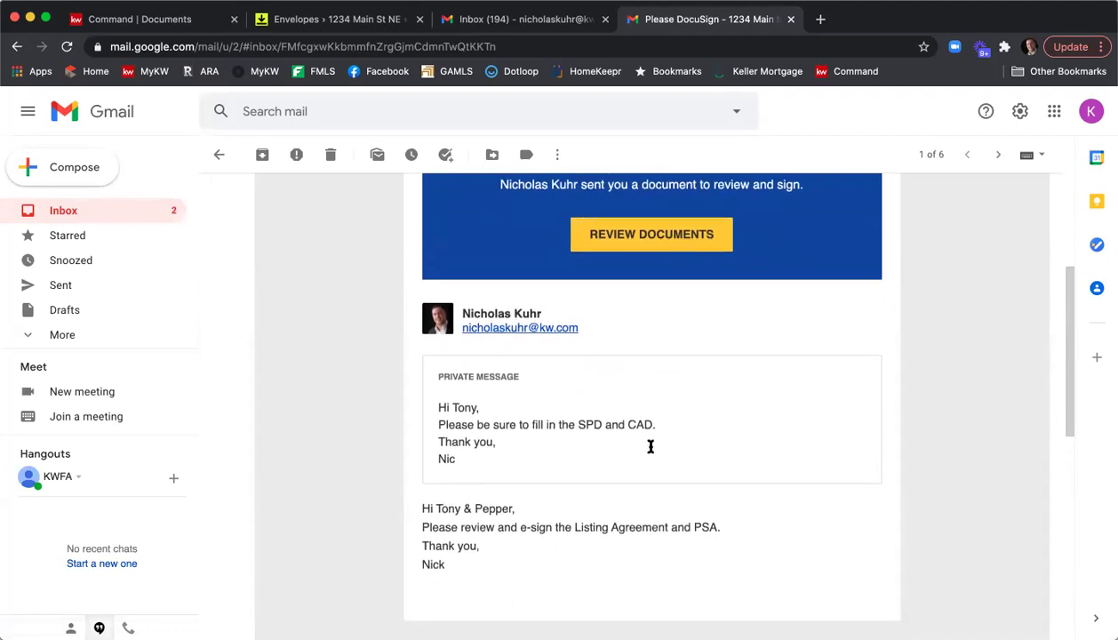
{"action": "scroll", "coordinate": [551, 451], "scroll_direction": "down", "scroll_amount": 2}
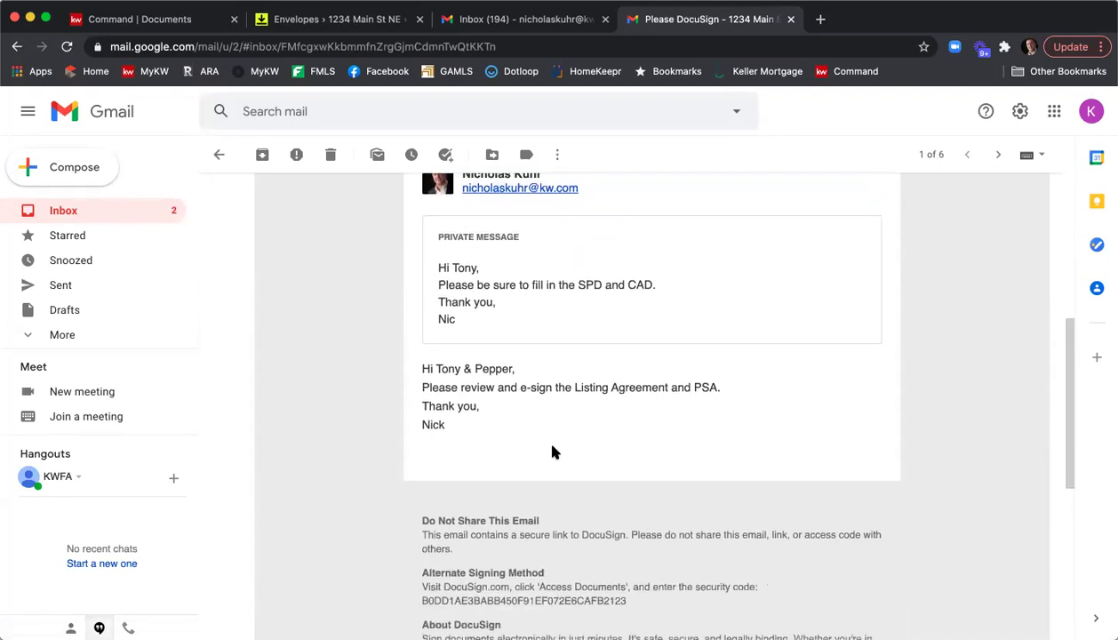
{"action": "scroll", "coordinate": [551, 451], "scroll_direction": "up", "scroll_amount": 5}
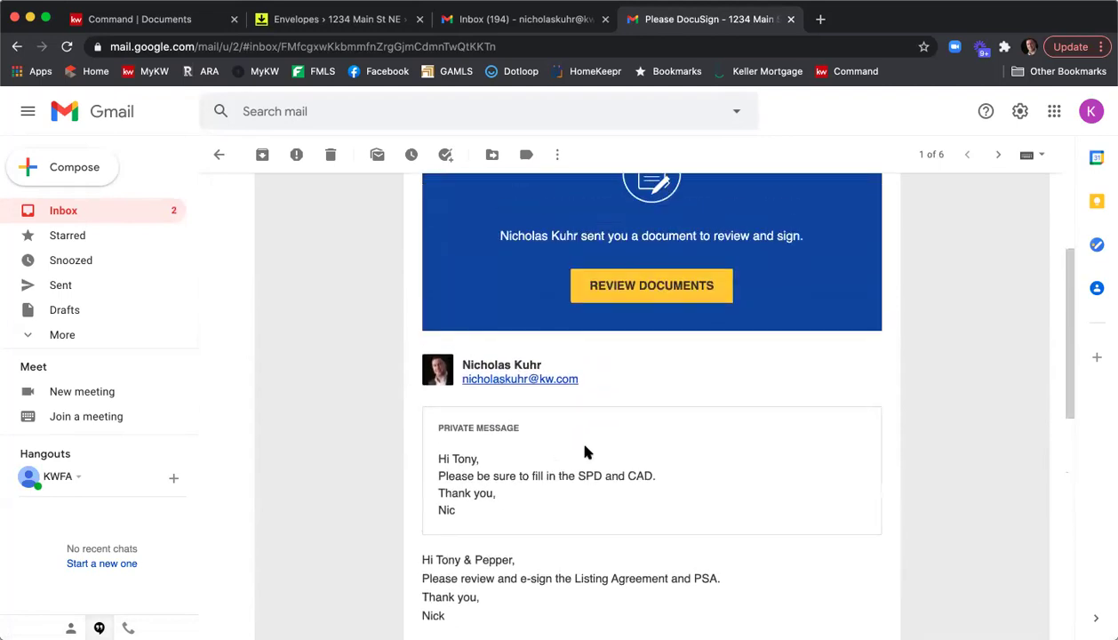
{"action": "left_click", "coordinate": [613, 291]}
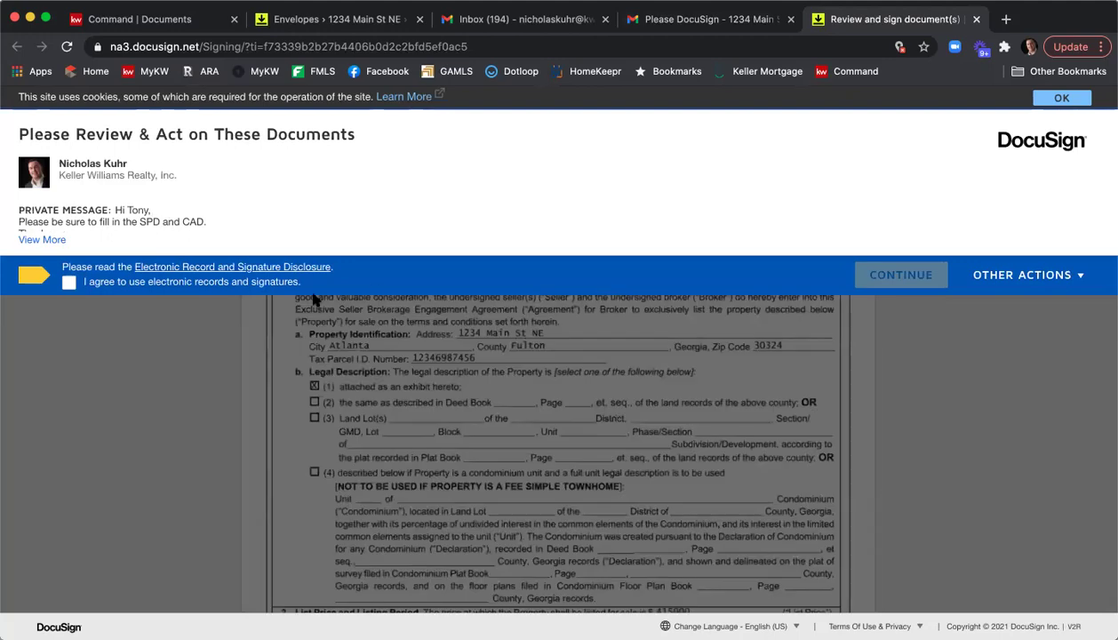
Agree to electronic records, start signing, and adopt the first seller's signature on the signature line.
{"action": "left_click", "coordinate": [70, 283]}
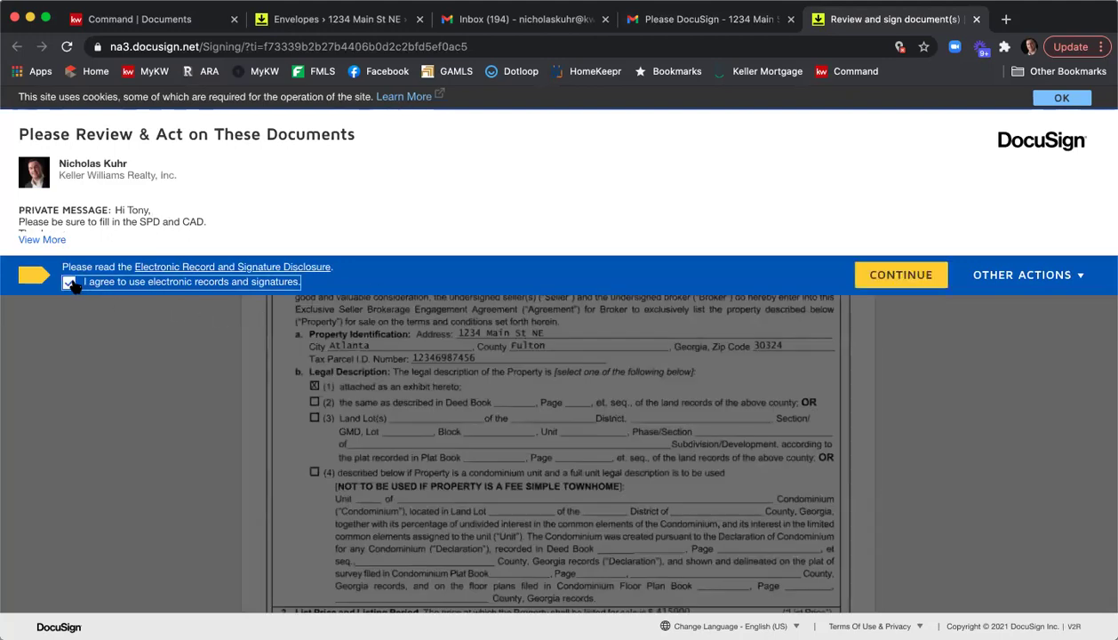
{"action": "left_click", "coordinate": [868, 281]}
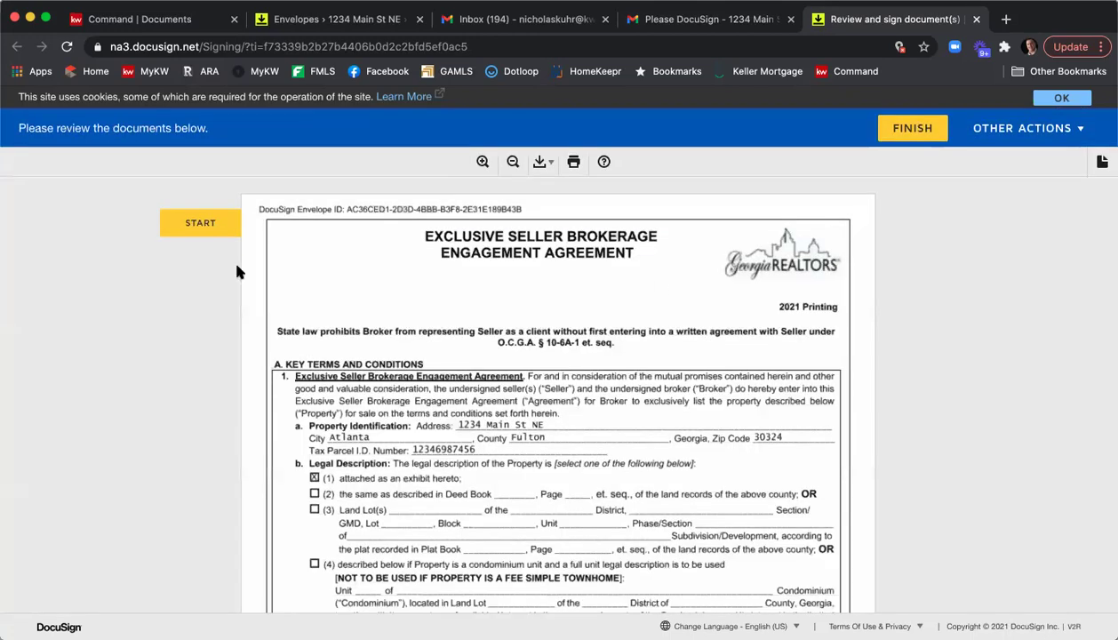
{"action": "left_click", "coordinate": [199, 224]}
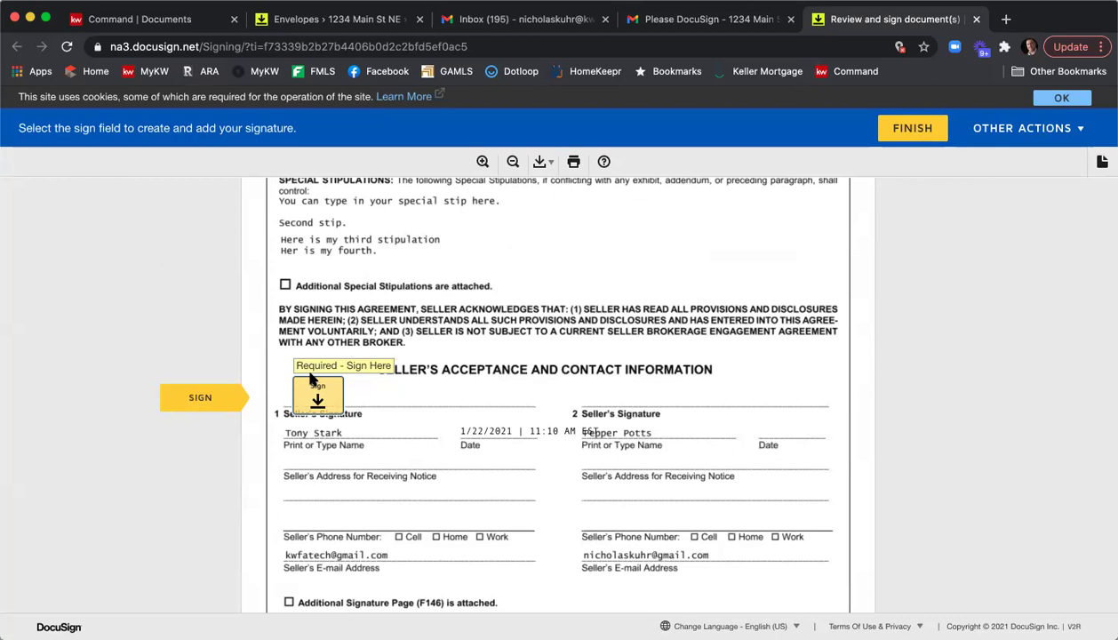
{"action": "left_click", "coordinate": [316, 391]}
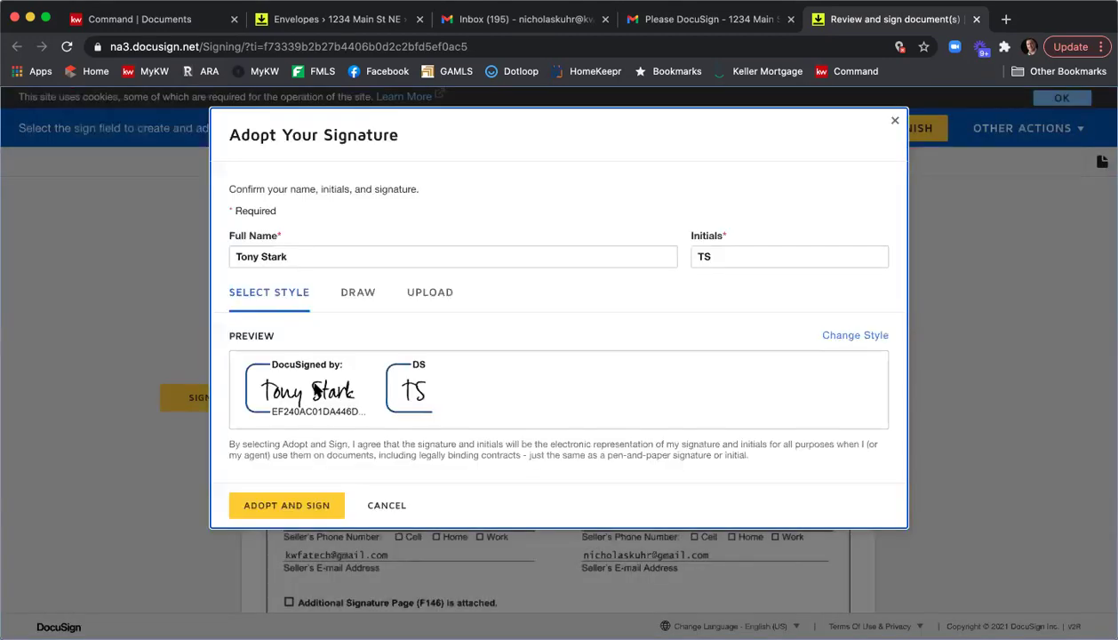
{"action": "left_click", "coordinate": [310, 506]}
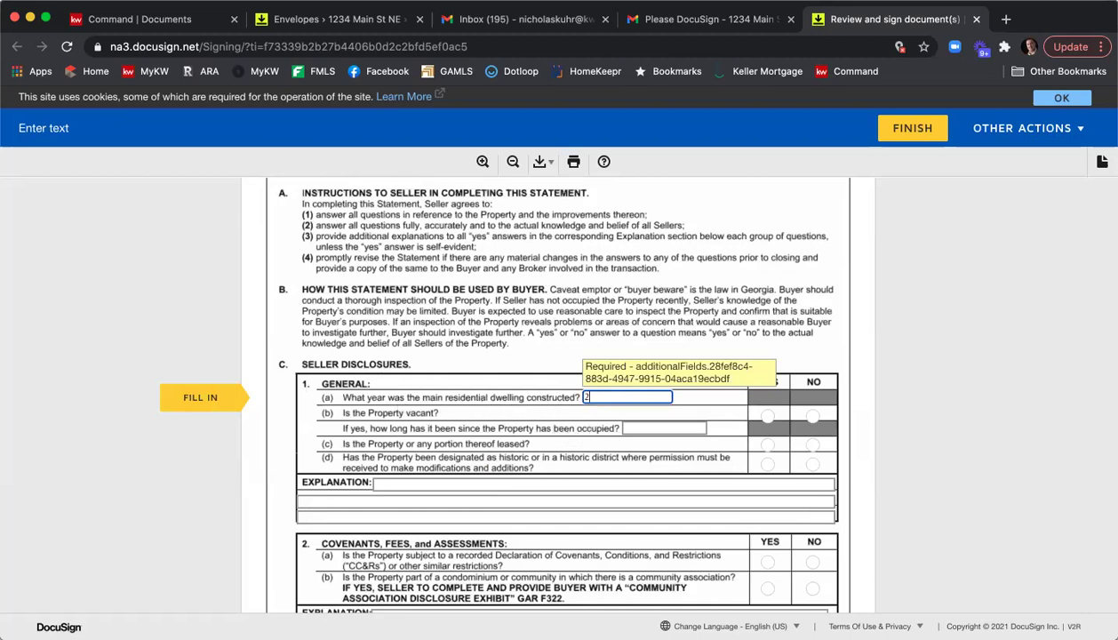
Answer YES to vacant, historic district and leased, NO to community association, and fill the 2(b) explanation lines.
{"action": "left_click", "coordinate": [767, 416]}
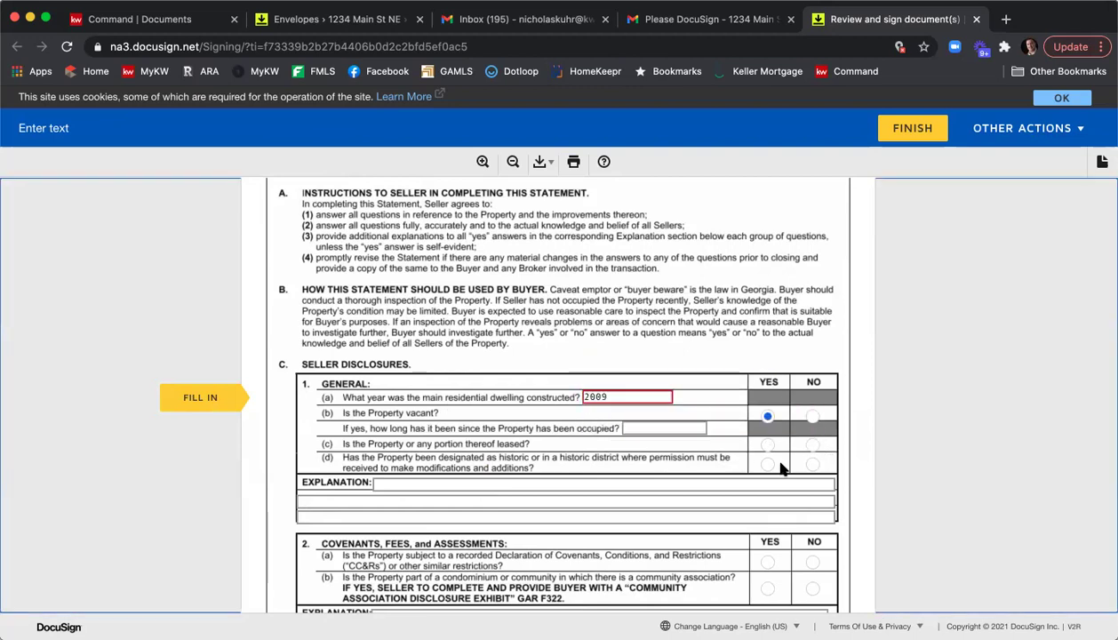
{"action": "left_click", "coordinate": [768, 463]}
{"action": "left_click", "coordinate": [767, 445]}
{"action": "scroll", "coordinate": [771, 452], "scroll_direction": "down", "scroll_amount": 3}
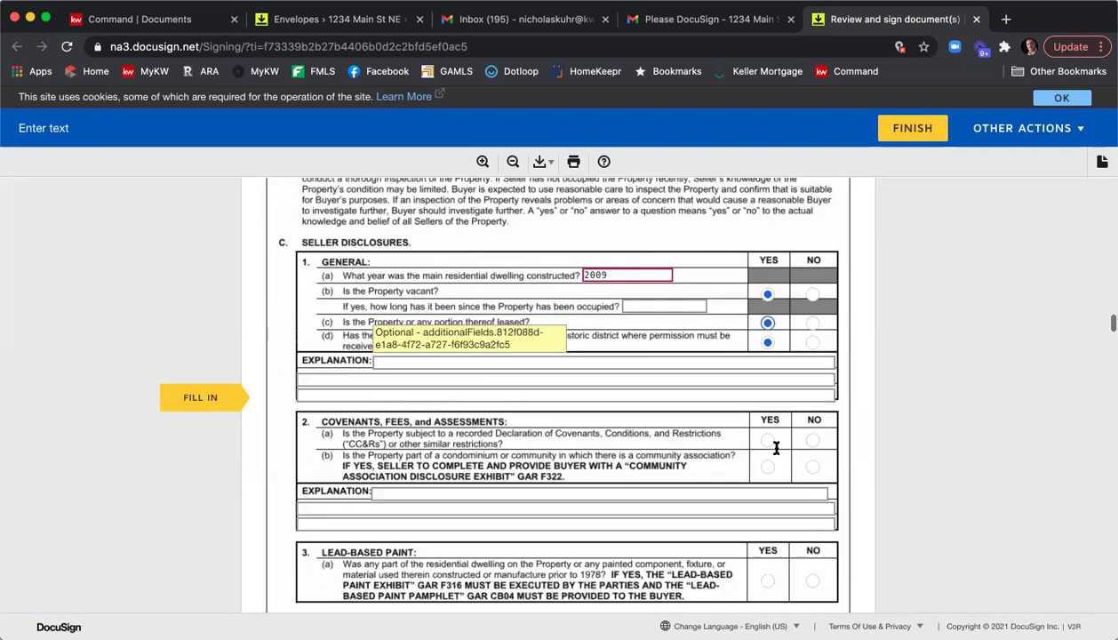
{"action": "left_click", "coordinate": [812, 468]}
{"action": "scroll", "coordinate": [805, 471], "scroll_direction": "down", "scroll_amount": 3}
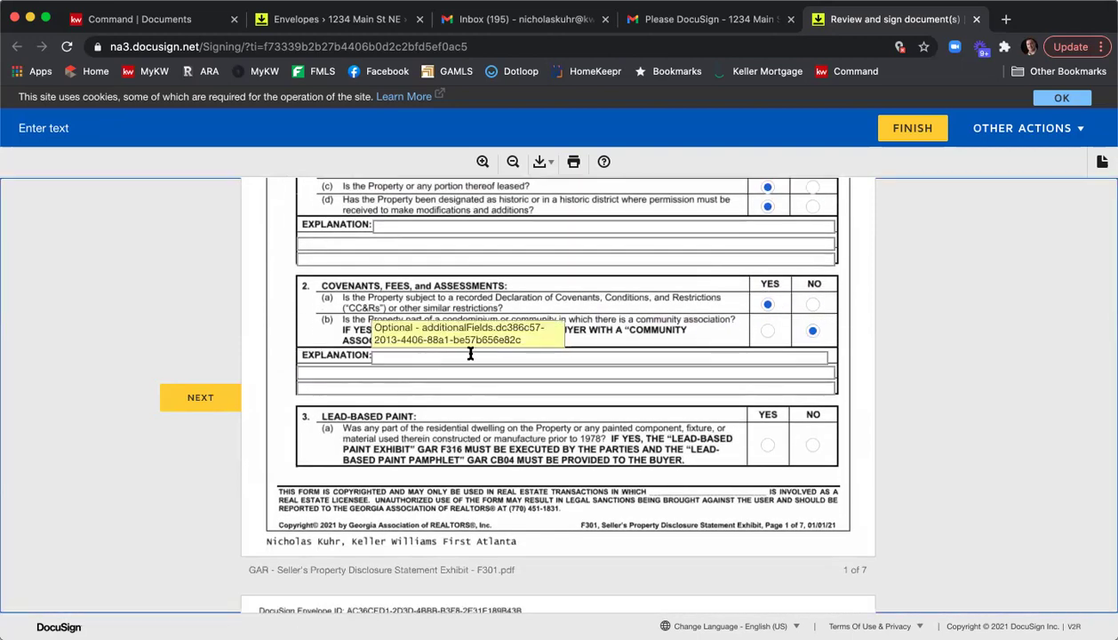
{"action": "scroll", "coordinate": [470, 354], "scroll_direction": "down", "scroll_amount": 10}
{"action": "scroll", "coordinate": [470, 353], "scroll_direction": "up", "scroll_amount": 8}
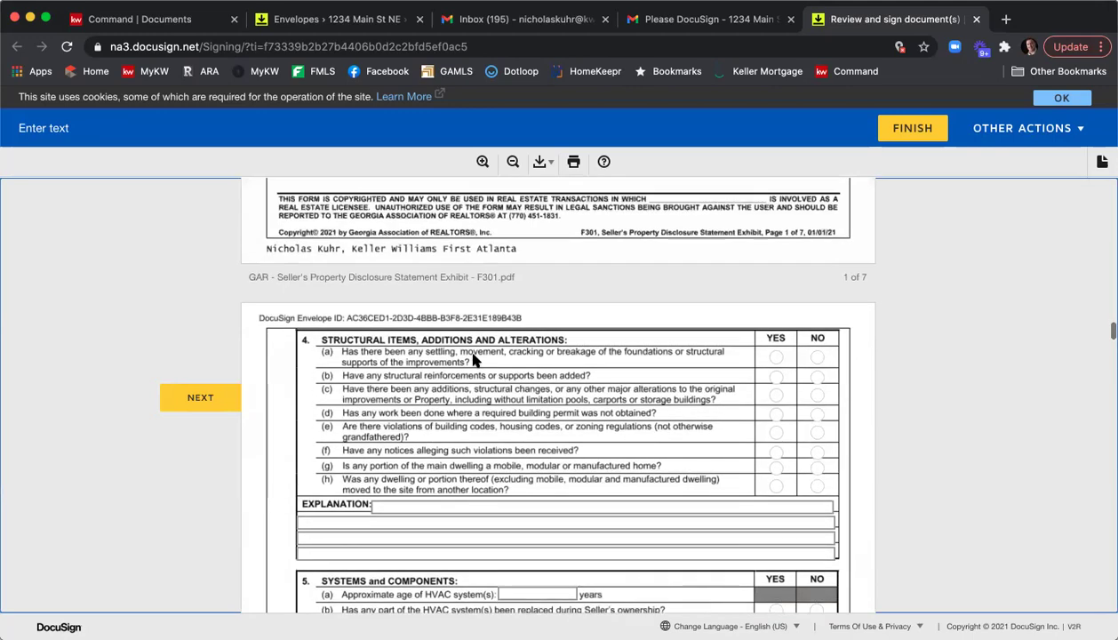
{"action": "left_click", "coordinate": [392, 285]}
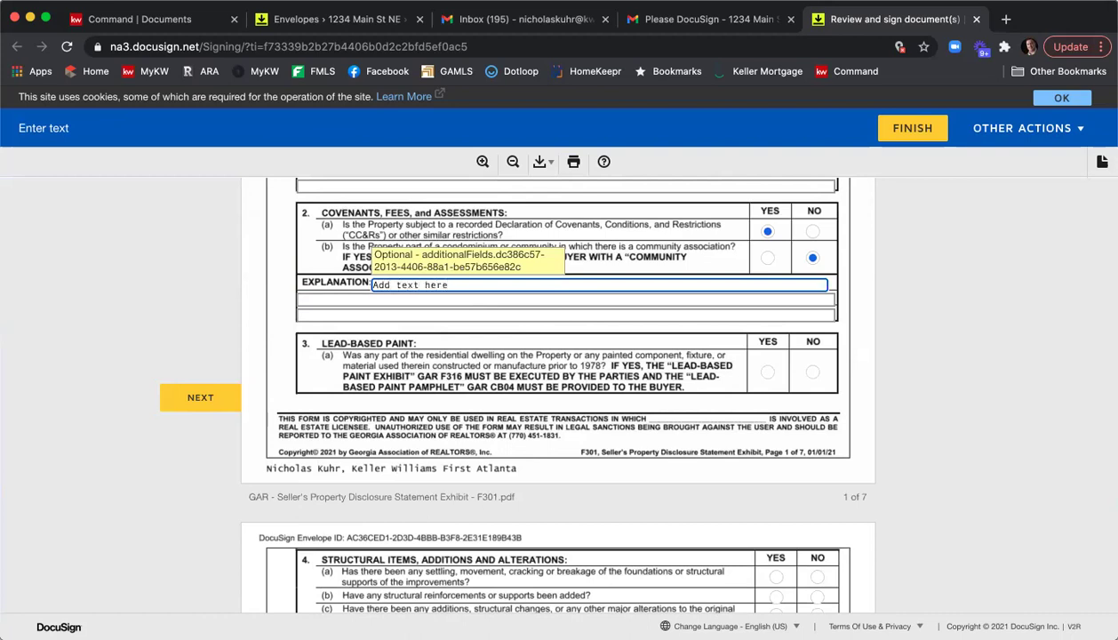
{"action": "left_click", "coordinate": [299, 299]}
{"action": "type", "text": "More"}
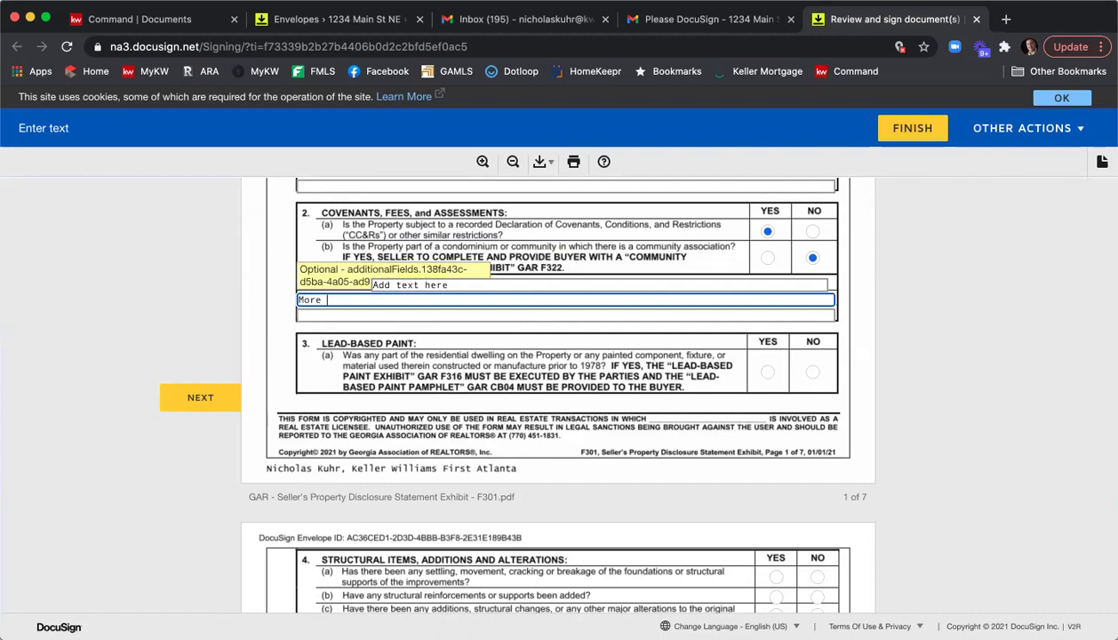
{"action": "key", "text": "Tab"}
{"action": "type", "text": "more"}
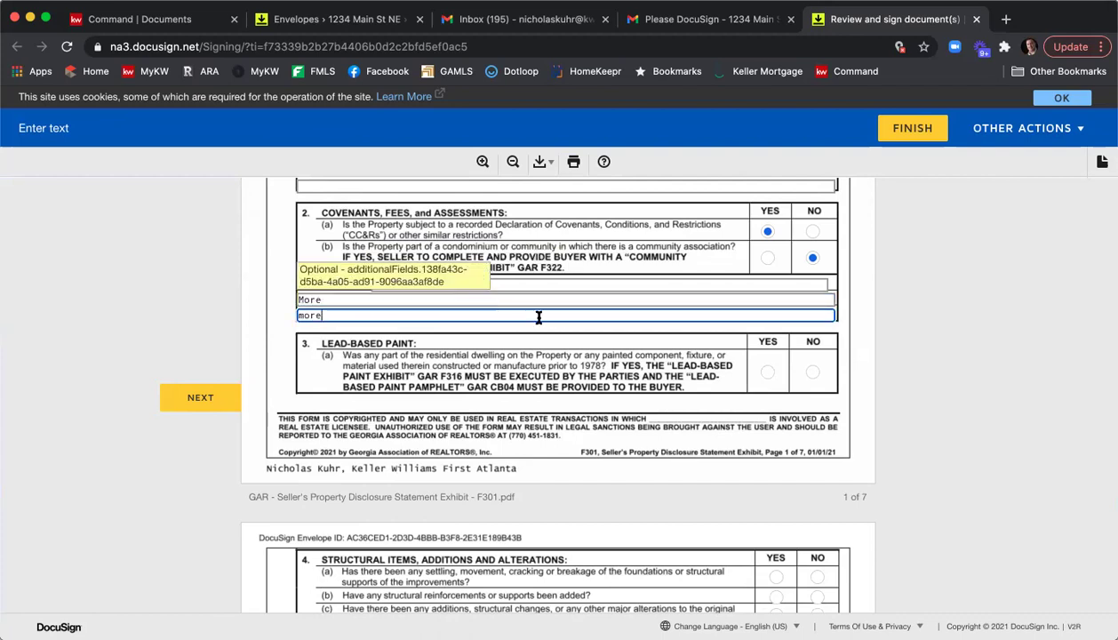
Answer NO to lead-based paint and the structural questions 4(a)–4(h) with alternating YES/NO.
{"action": "left_click", "coordinate": [811, 371]}
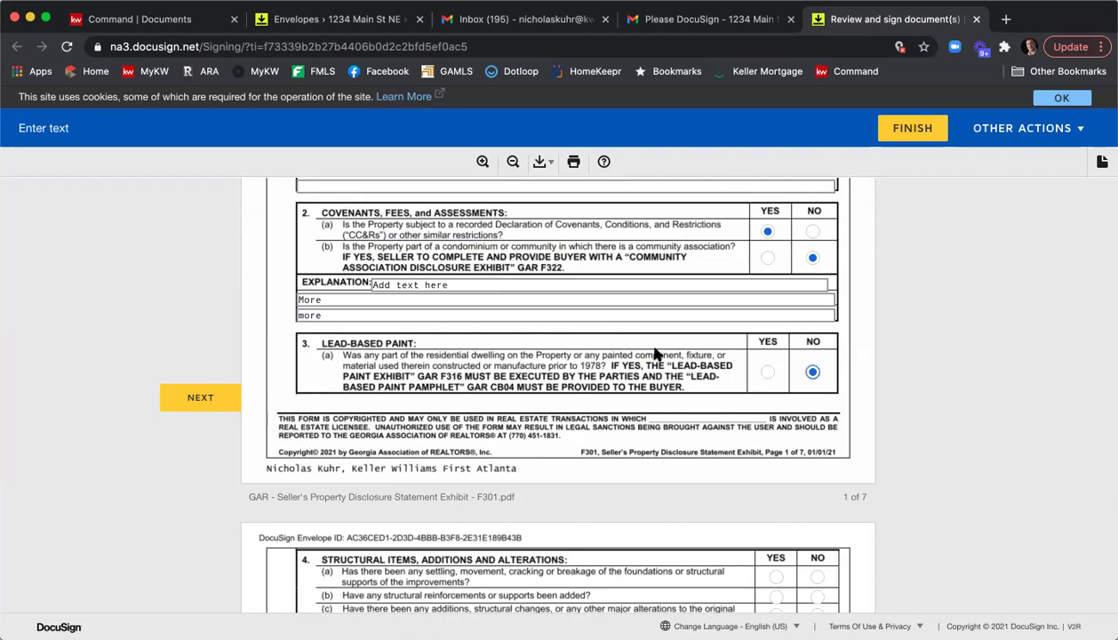
{"action": "scroll", "coordinate": [655, 354], "scroll_direction": "down", "scroll_amount": 5}
{"action": "left_click", "coordinate": [776, 344]}
{"action": "left_click", "coordinate": [817, 363]}
{"action": "left_click", "coordinate": [776, 382]}
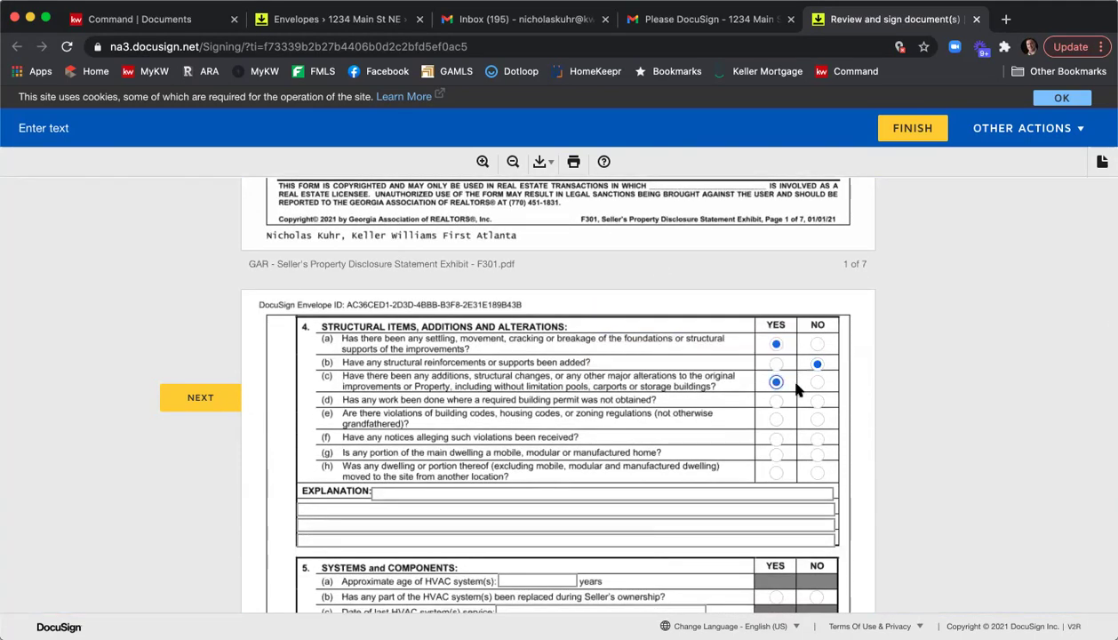
{"action": "left_click", "coordinate": [815, 401]}
{"action": "left_click", "coordinate": [776, 455]}
{"action": "left_click", "coordinate": [817, 472]}
{"action": "scroll", "coordinate": [702, 371], "scroll_direction": "down", "scroll_amount": 3}
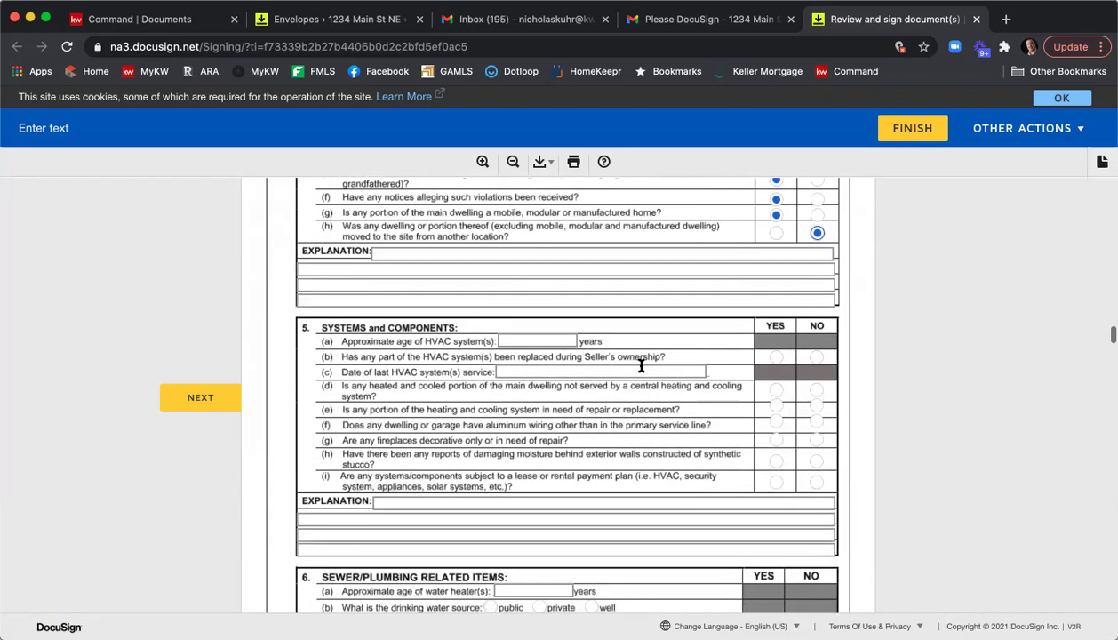
Enter HVAC age 8 and last service 11/1/2020, then answer systems questions 5(b)–5(i).
{"action": "left_click", "coordinate": [561, 340]}
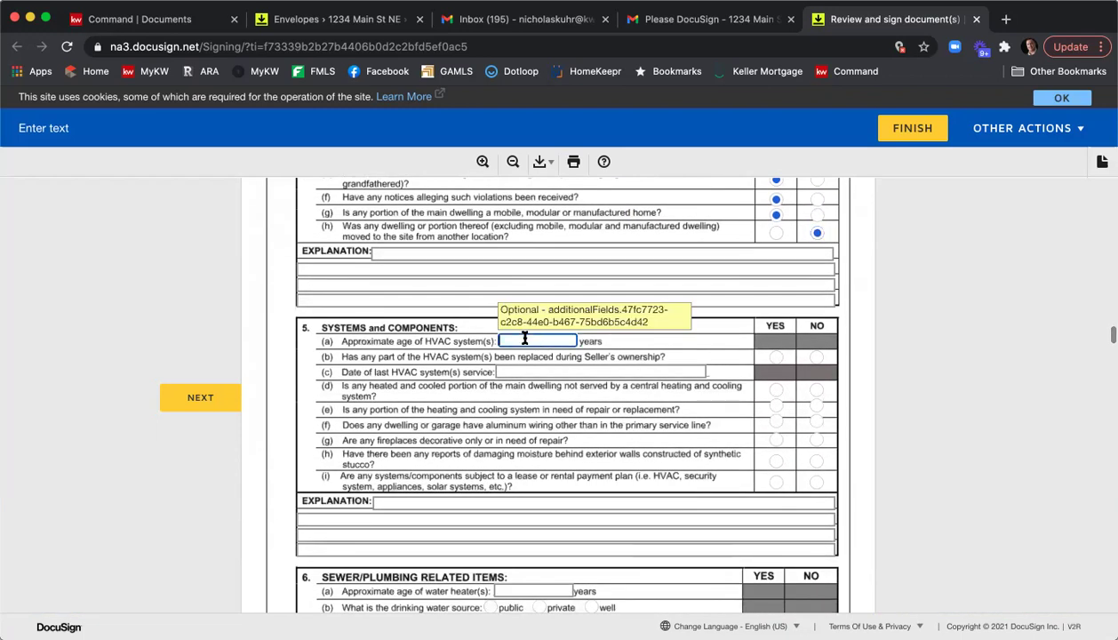
{"action": "left_click", "coordinate": [563, 367]}
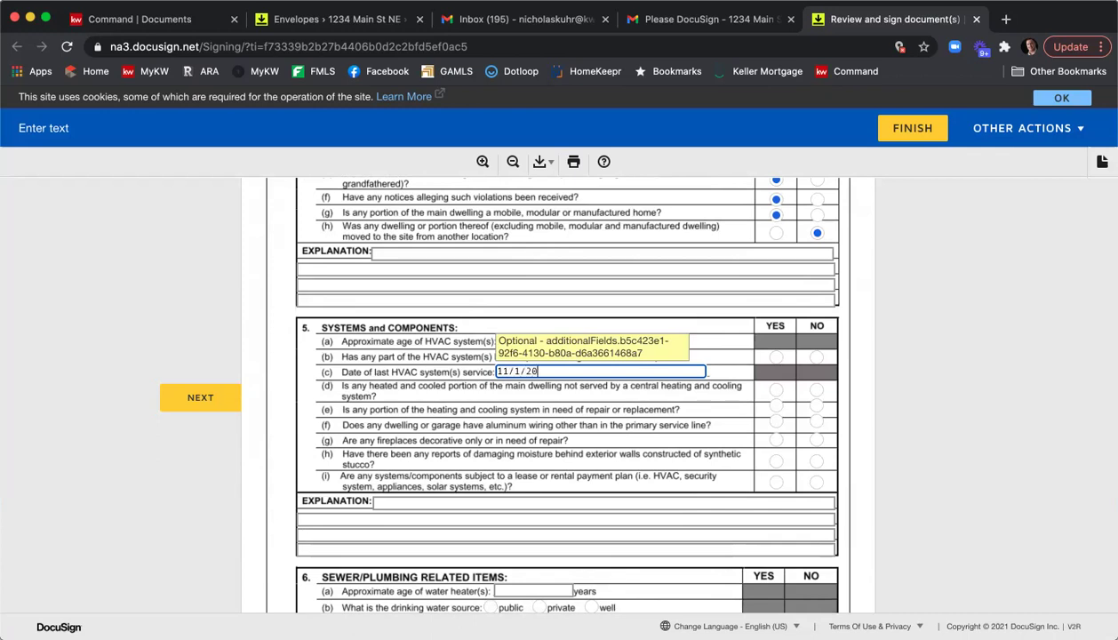
{"action": "left_click", "coordinate": [776, 356]}
{"action": "left_click", "coordinate": [776, 389]}
{"action": "left_click", "coordinate": [816, 405]}
{"action": "left_click", "coordinate": [815, 421]}
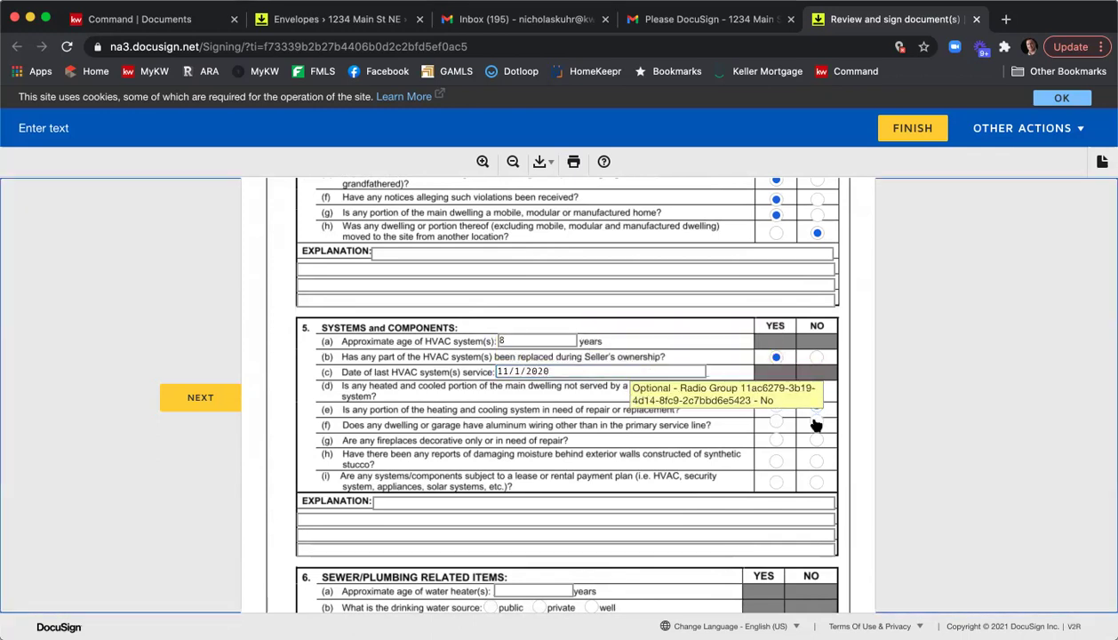
{"action": "left_click", "coordinate": [776, 461]}
{"action": "left_click", "coordinate": [776, 481]}
{"action": "scroll", "coordinate": [765, 458], "scroll_direction": "down", "scroll_amount": 3}
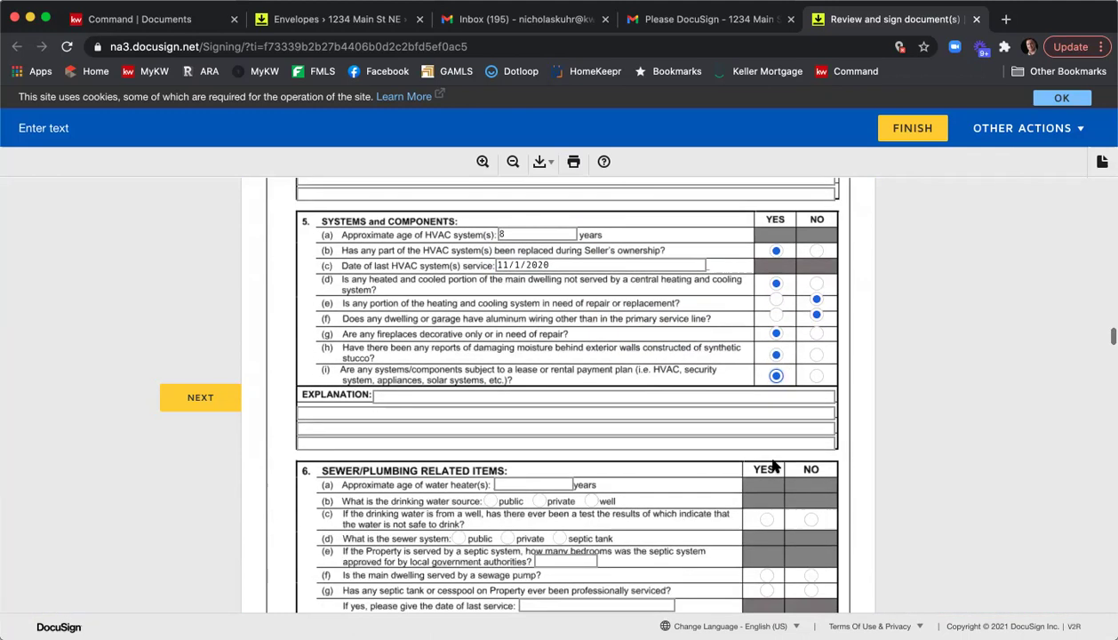
Enter water heater age 1 and answer YES to the well water test question 6(c).
{"action": "left_click", "coordinate": [514, 489]}
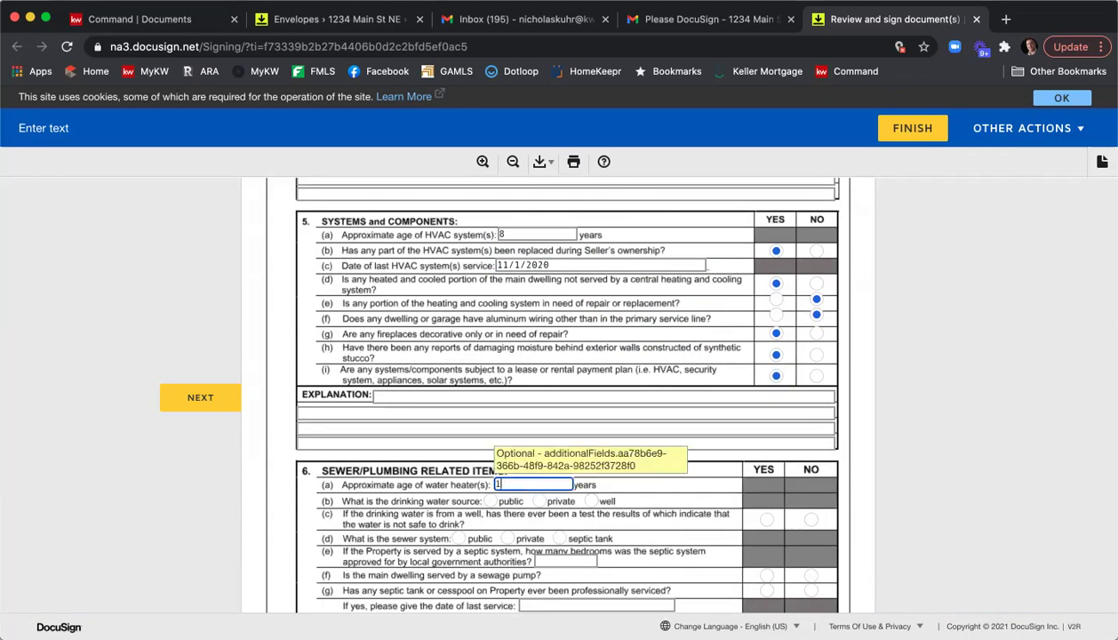
{"action": "type", "text": "1"}
{"action": "scroll", "coordinate": [702, 355], "scroll_direction": "down", "scroll_amount": 5}
{"action": "left_click", "coordinate": [766, 270]}
{"action": "scroll", "coordinate": [789, 346], "scroll_direction": "down", "scroll_amount": 5}
{"action": "scroll", "coordinate": [782, 351], "scroll_direction": "down", "scroll_amount": 7}
{"action": "scroll", "coordinate": [721, 356], "scroll_direction": "down", "scroll_amount": 14}
{"action": "scroll", "coordinate": [573, 321], "scroll_direction": "down", "scroll_amount": 20}
{"action": "scroll", "coordinate": [573, 321], "scroll_direction": "down", "scroll_amount": 10}
Check washer, dishwasher, microwave, stove, vacuum system, cable remotes, speakers, and satellite receiver and dish.
{"action": "left_click", "coordinate": [292, 280]}
{"action": "left_click", "coordinate": [291, 302]}
{"action": "left_click", "coordinate": [292, 359]}
{"action": "left_click", "coordinate": [291, 416]}
{"action": "left_click", "coordinate": [292, 451]}
{"action": "scroll", "coordinate": [293, 471], "scroll_direction": "down", "scroll_amount": 1}
{"action": "left_click", "coordinate": [292, 484]}
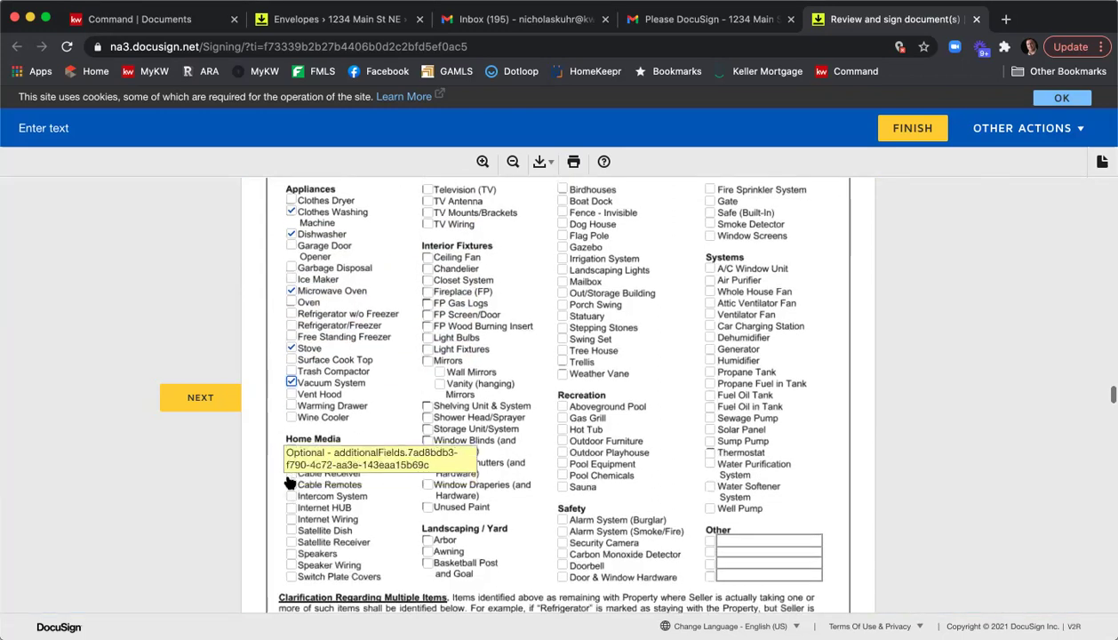
{"action": "left_click", "coordinate": [291, 553]}
{"action": "left_click", "coordinate": [292, 541]}
{"action": "left_click", "coordinate": [292, 531]}
Check closet system, fireplace, shelving, boat dock, invisible fence, dog house, mailbox, gas grill and pool chemicals.
{"action": "left_click", "coordinate": [426, 280]}
{"action": "left_click", "coordinate": [427, 291]}
{"action": "left_click", "coordinate": [426, 406]}
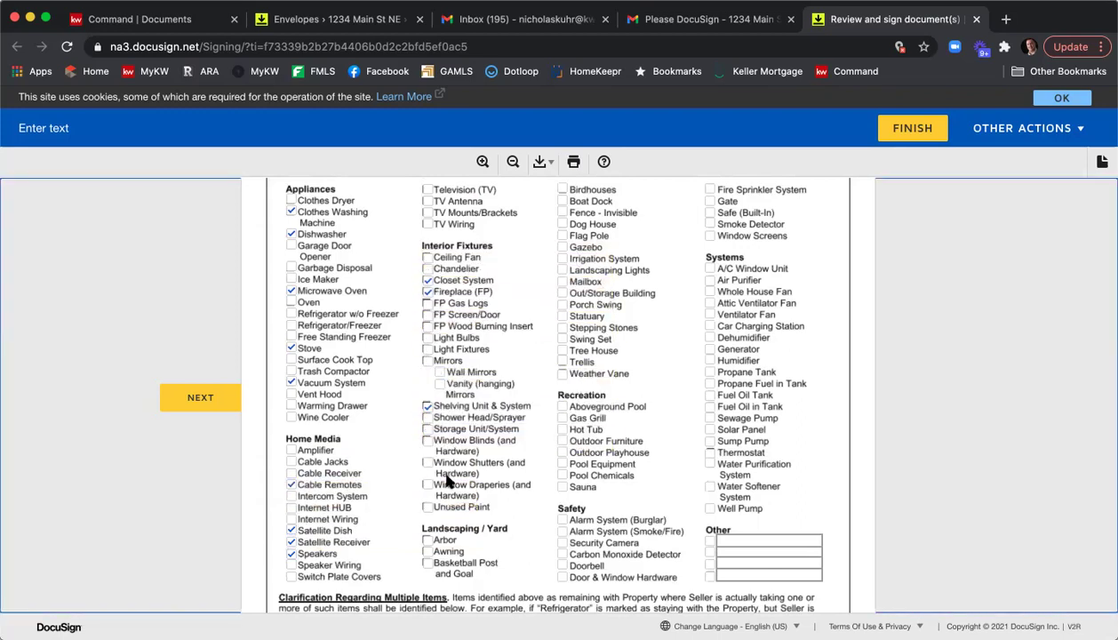
{"action": "left_click", "coordinate": [561, 201]}
{"action": "left_click", "coordinate": [561, 213]}
{"action": "left_click", "coordinate": [562, 224]}
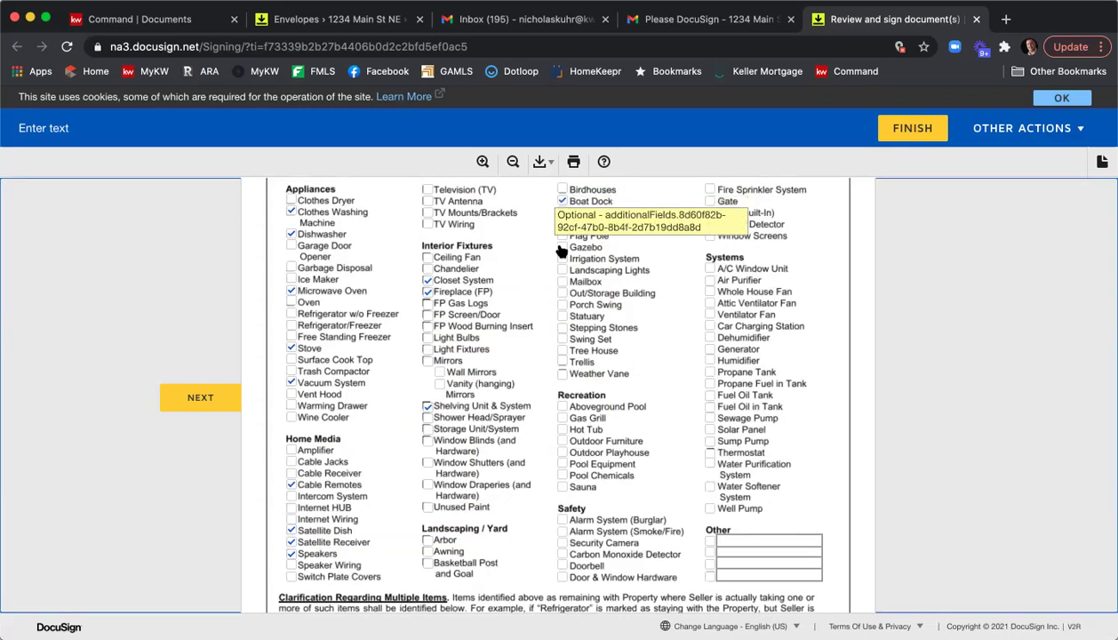
{"action": "left_click", "coordinate": [562, 283]}
{"action": "left_click", "coordinate": [562, 418]}
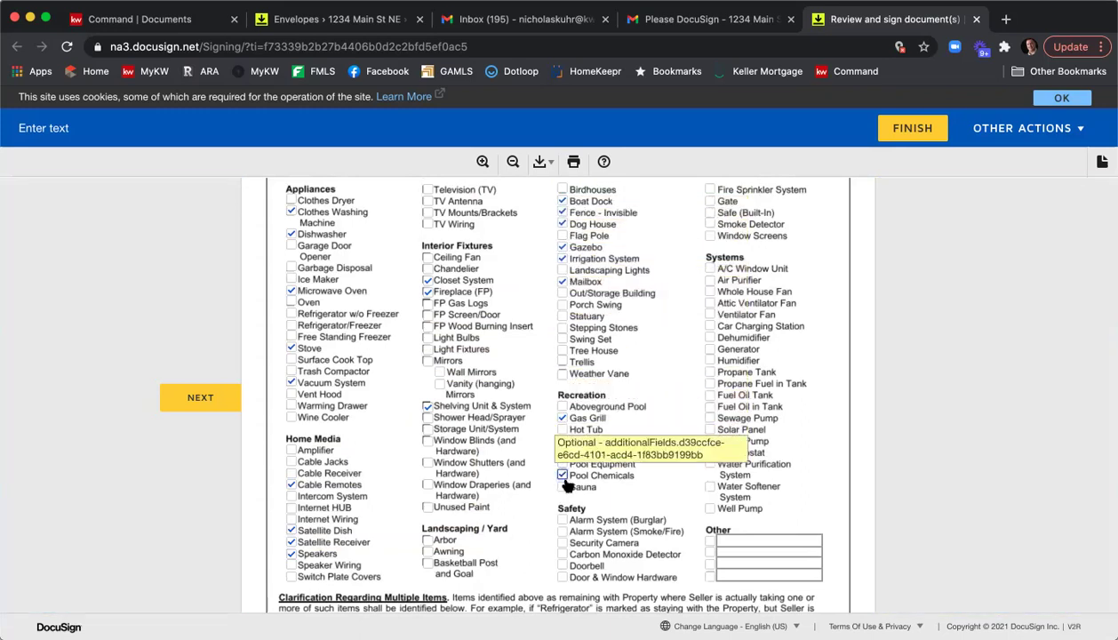
{"action": "left_click", "coordinate": [563, 475]}
Check burglar alarm, security camera, ventilator fan, dehumidifier, humidifier, fuel oil, solar panel, sump pump, sprinkler and gate.
{"action": "left_click", "coordinate": [561, 519]}
{"action": "left_click", "coordinate": [561, 543]}
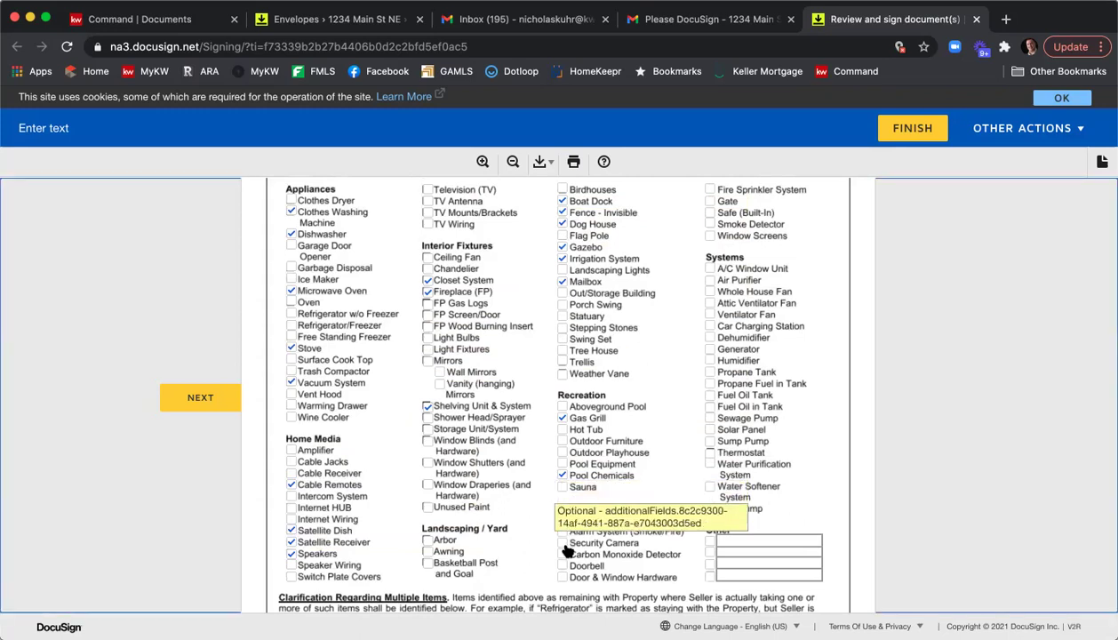
{"action": "left_click", "coordinate": [710, 315]}
{"action": "left_click", "coordinate": [710, 337]}
{"action": "left_click", "coordinate": [710, 360]}
{"action": "left_click", "coordinate": [710, 406]}
{"action": "left_click", "coordinate": [710, 429]}
{"action": "left_click", "coordinate": [710, 441]}
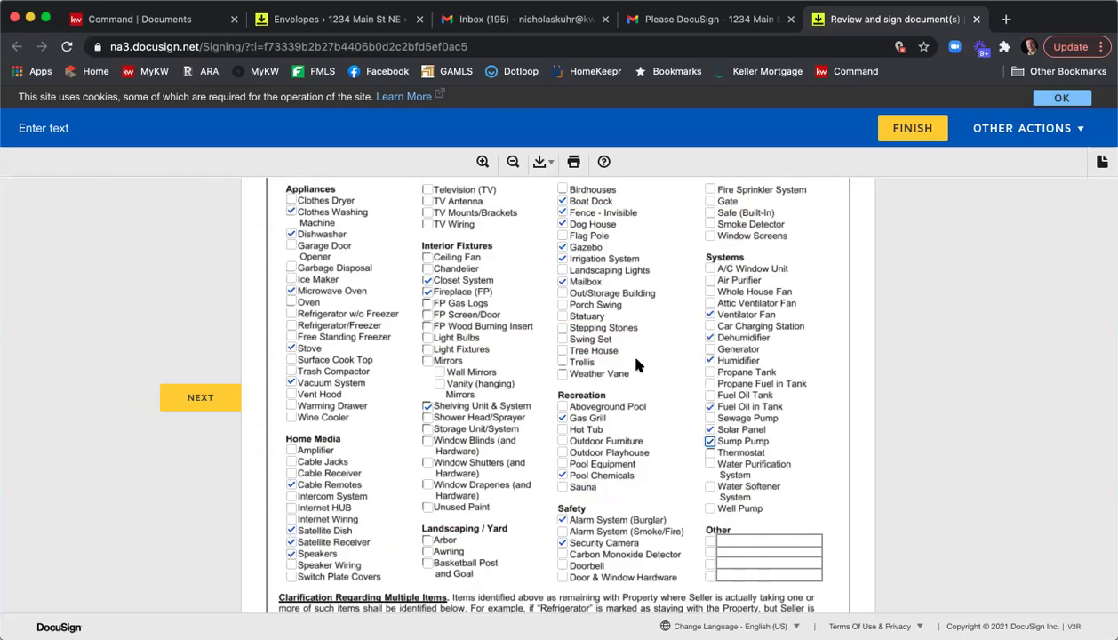
{"action": "scroll", "coordinate": [712, 292], "scroll_direction": "up", "scroll_amount": 2}
{"action": "left_click", "coordinate": [711, 287]}
{"action": "left_click", "coordinate": [711, 298]}
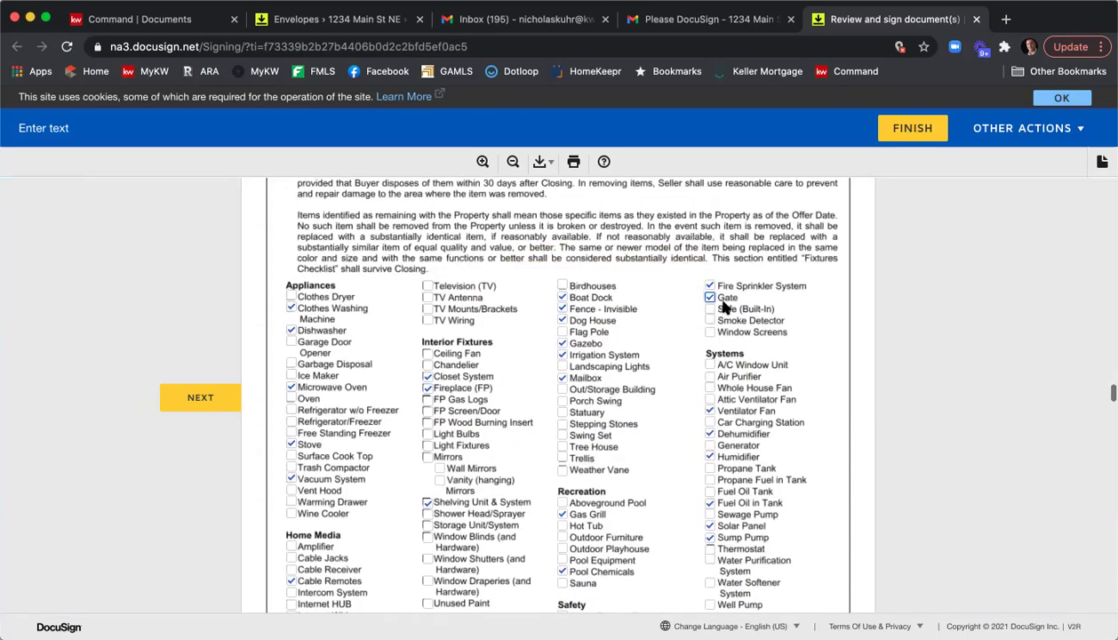
{"action": "scroll", "coordinate": [678, 286], "scroll_direction": "down", "scroll_amount": 10}
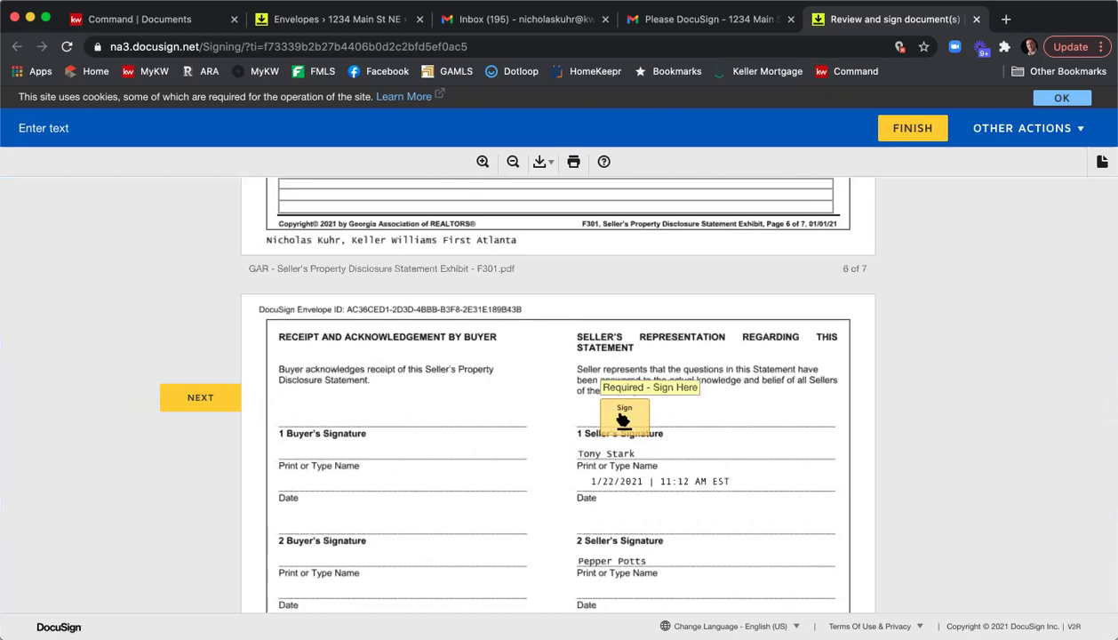
Sign the seller line, name the HOA, and mark it a mandatory association at $1000 yearly in 4 installments.
{"action": "left_click", "coordinate": [624, 419]}
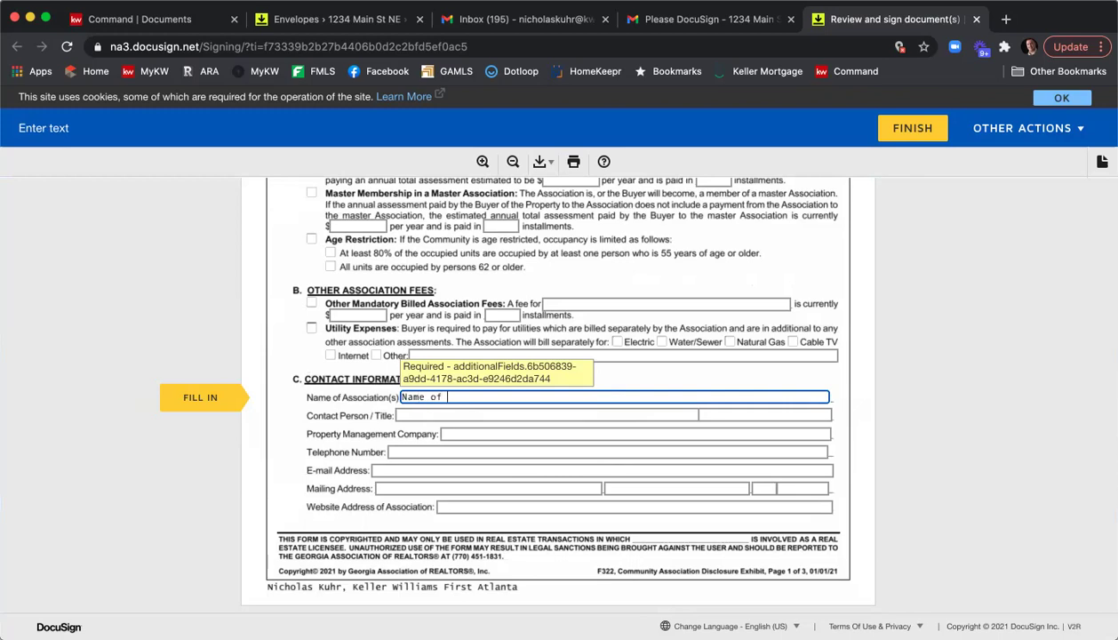
{"action": "type", "text": "A"}
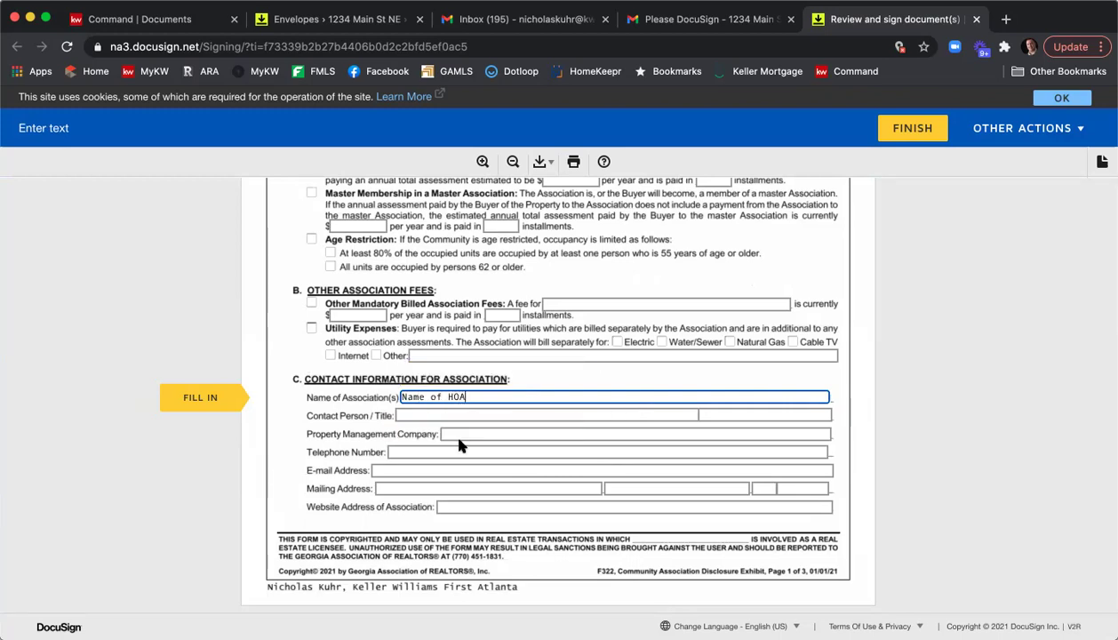
{"action": "scroll", "coordinate": [467, 435], "scroll_direction": "up", "scroll_amount": 3}
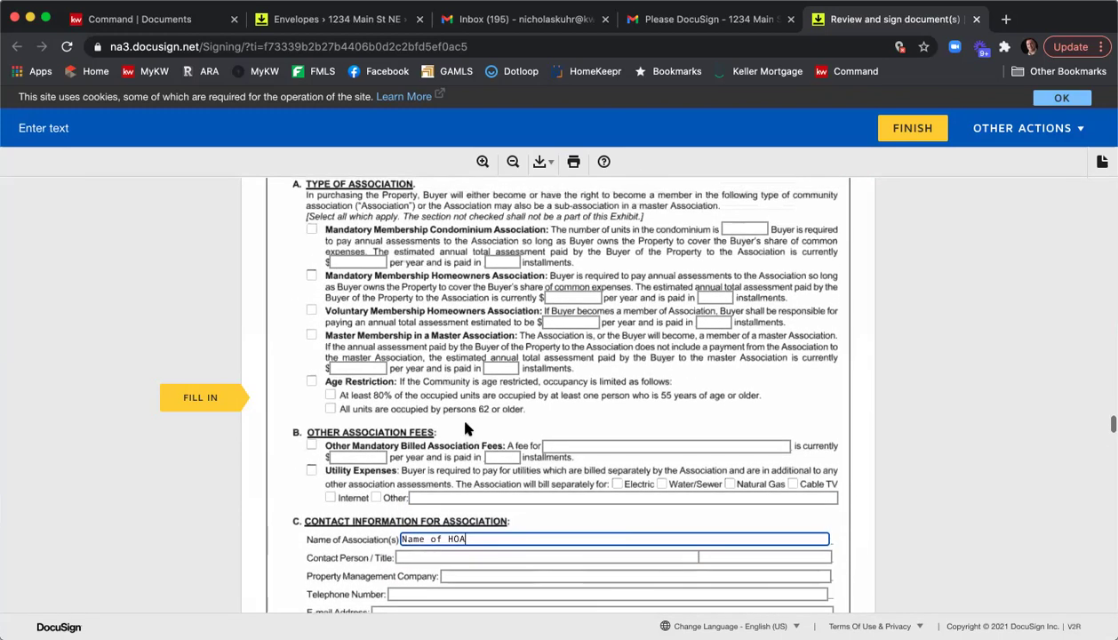
{"action": "left_click", "coordinate": [311, 283]}
{"action": "left_click", "coordinate": [311, 282]}
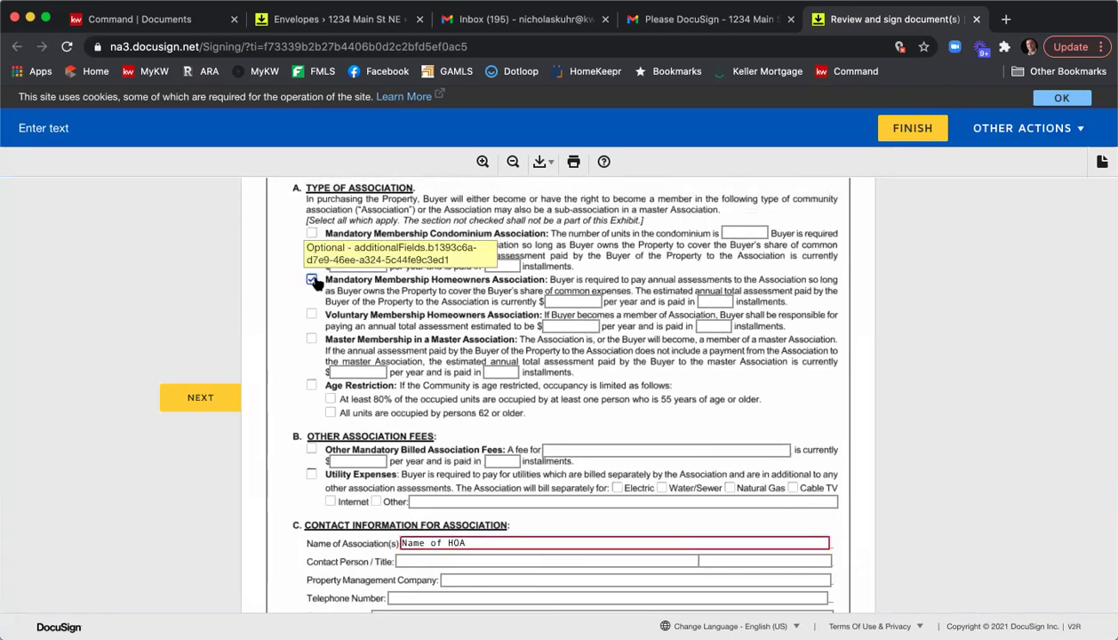
{"action": "left_click", "coordinate": [577, 299]}
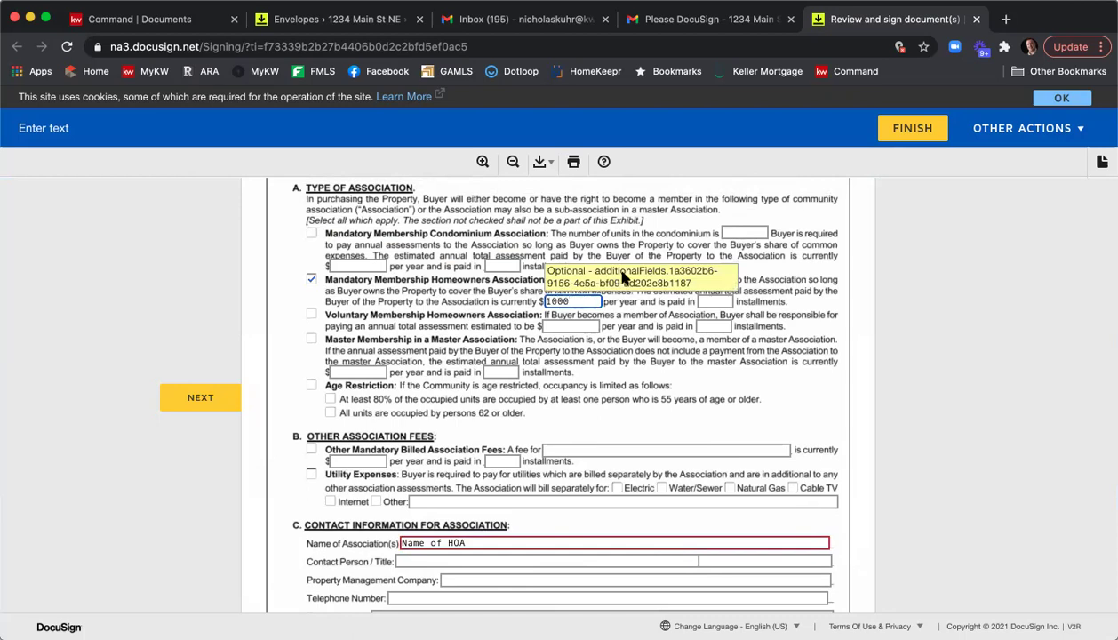
{"action": "left_click", "coordinate": [711, 302]}
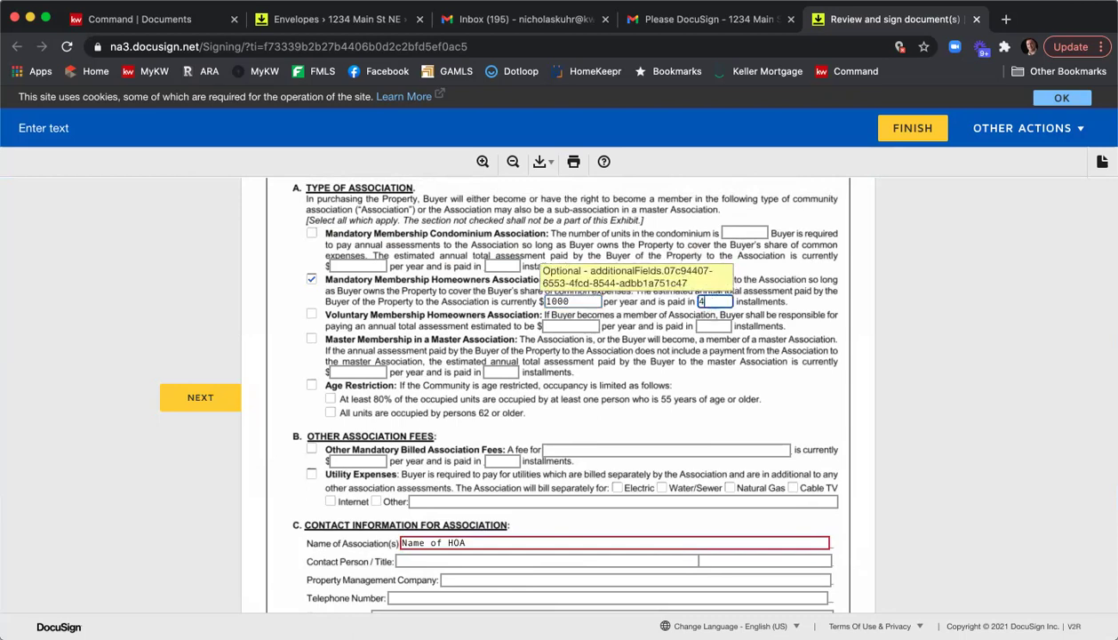
{"action": "type", "text": "4"}
Fill in the association's contact person and e-mail address.
{"action": "scroll", "coordinate": [826, 291], "scroll_direction": "down", "scroll_amount": 2}
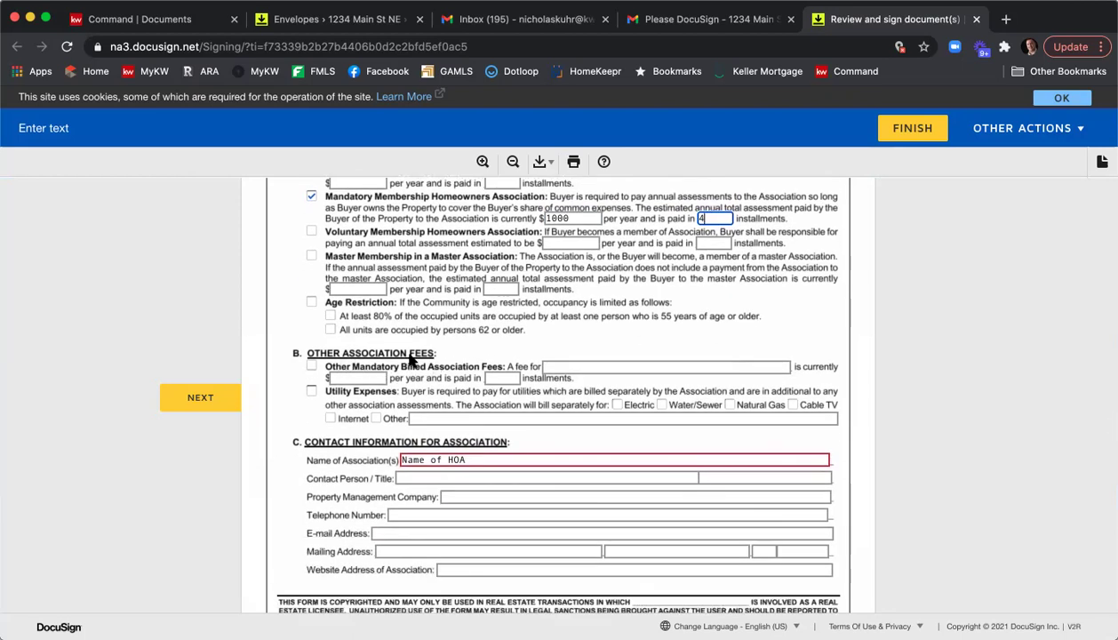
{"action": "scroll", "coordinate": [411, 359], "scroll_direction": "down", "scroll_amount": 1}
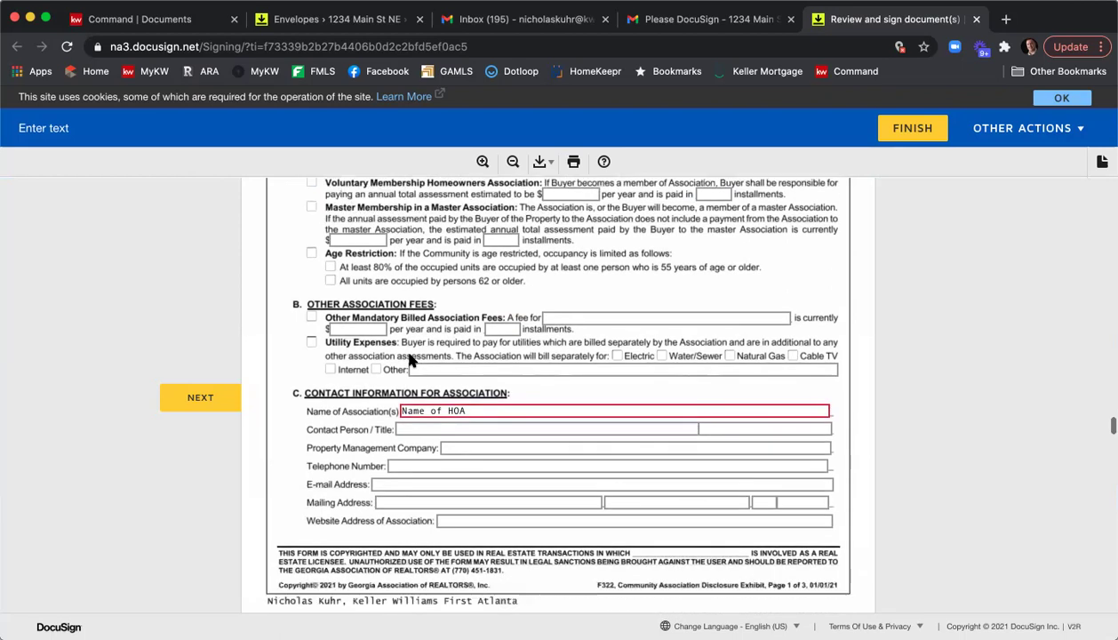
{"action": "scroll", "coordinate": [412, 359], "scroll_direction": "down", "scroll_amount": 2}
{"action": "left_click", "coordinate": [437, 360]}
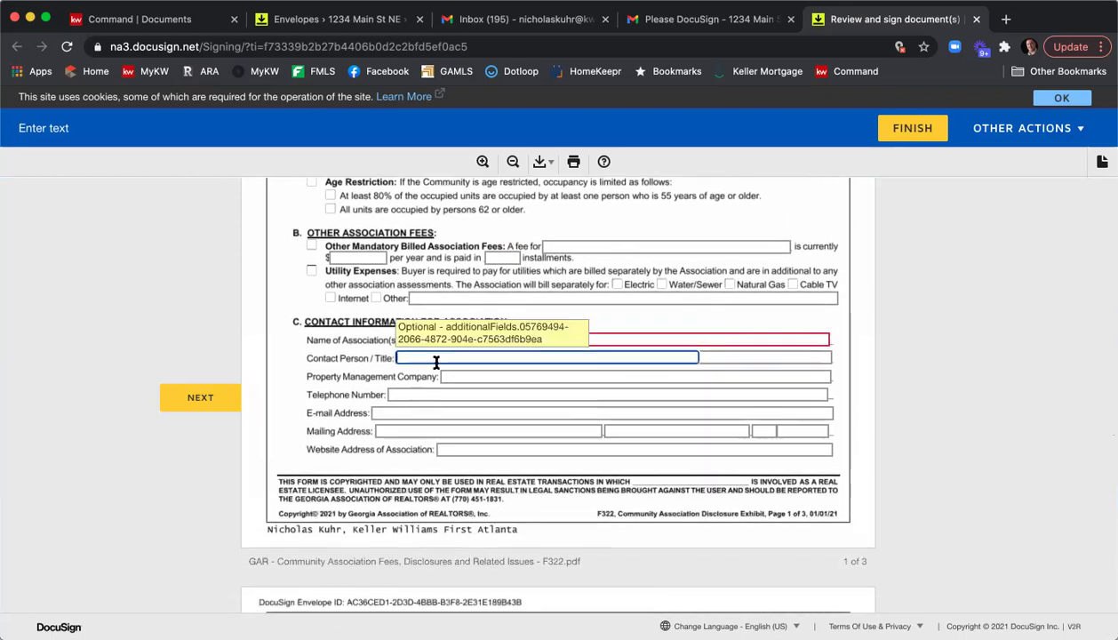
{"action": "type", "text": "Person's Name"}
{"action": "key", "text": "Tab"}
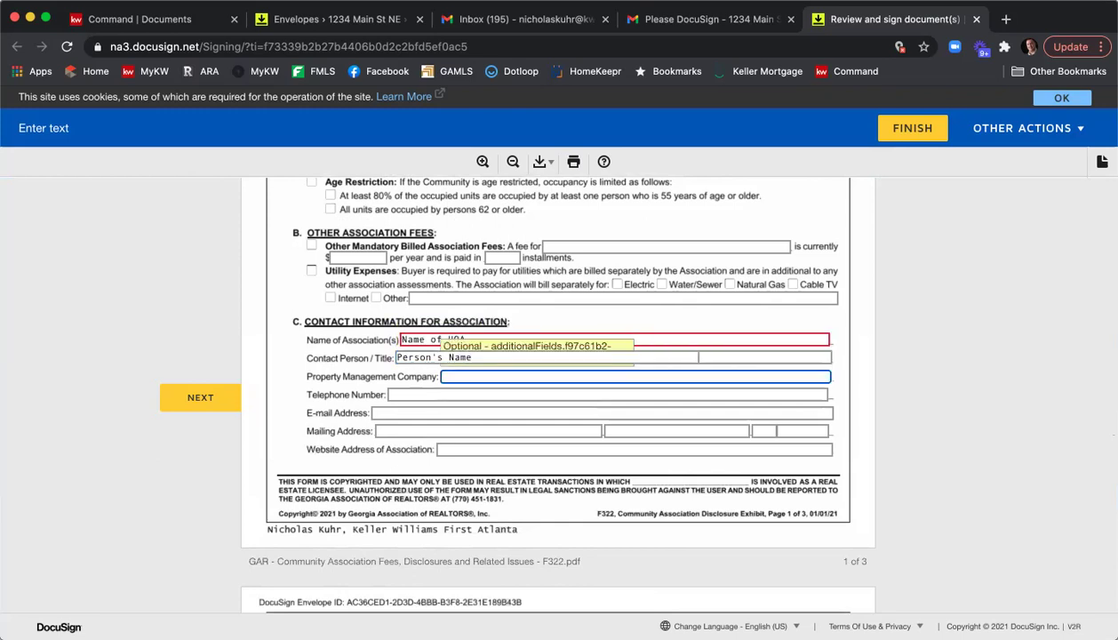
{"action": "key", "text": "Tab"}
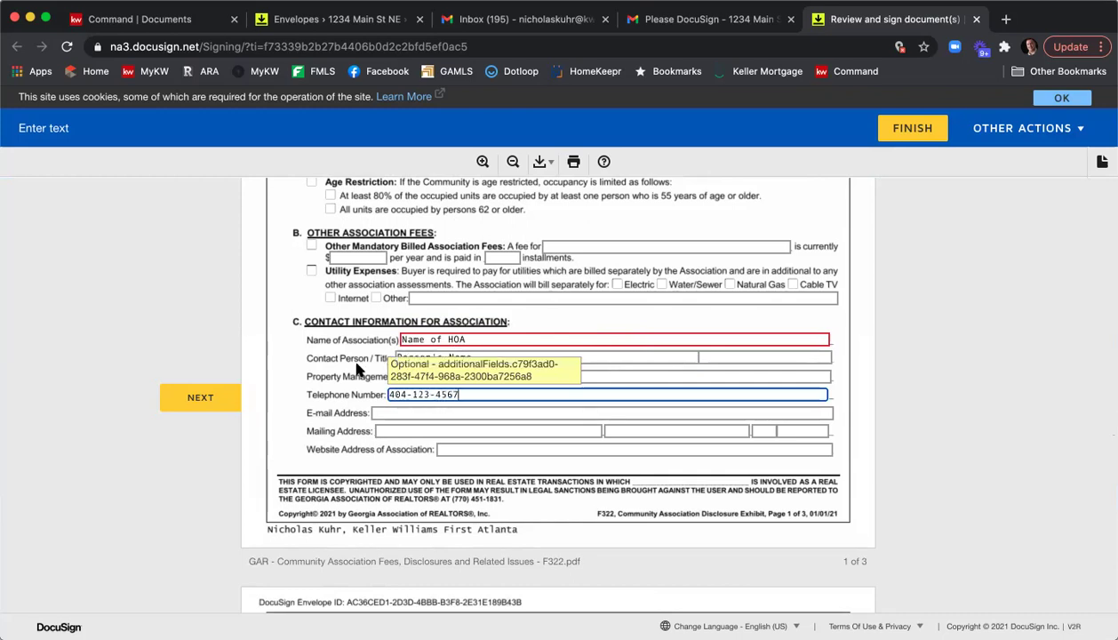
{"action": "left_click", "coordinate": [396, 412]}
{"action": "type", "text": "email"}
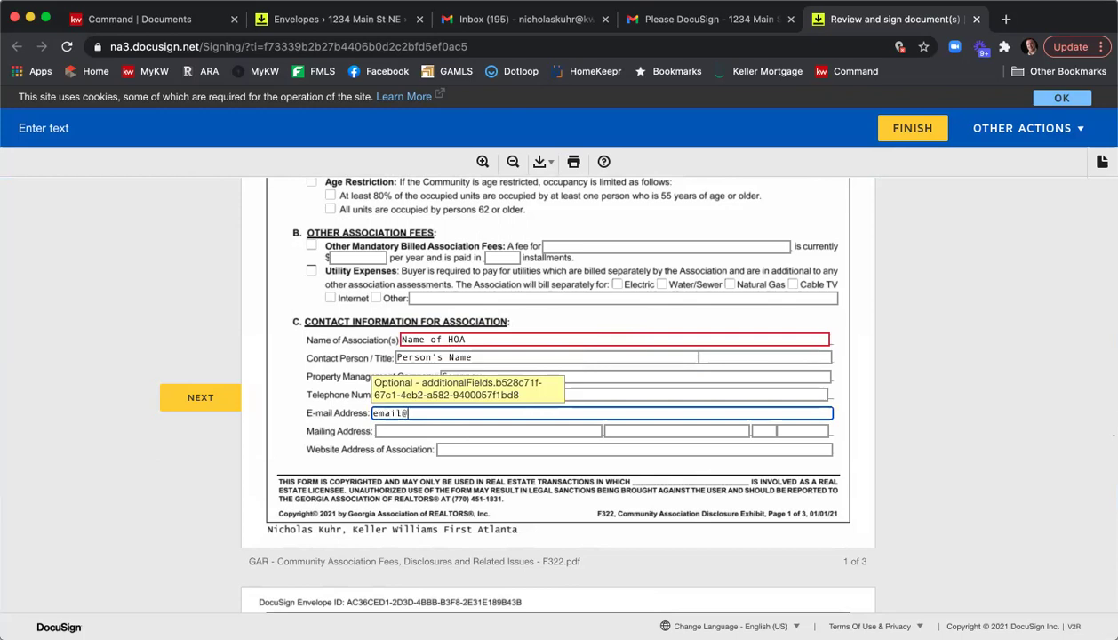
{"action": "type", "text": "@email.co.m"}
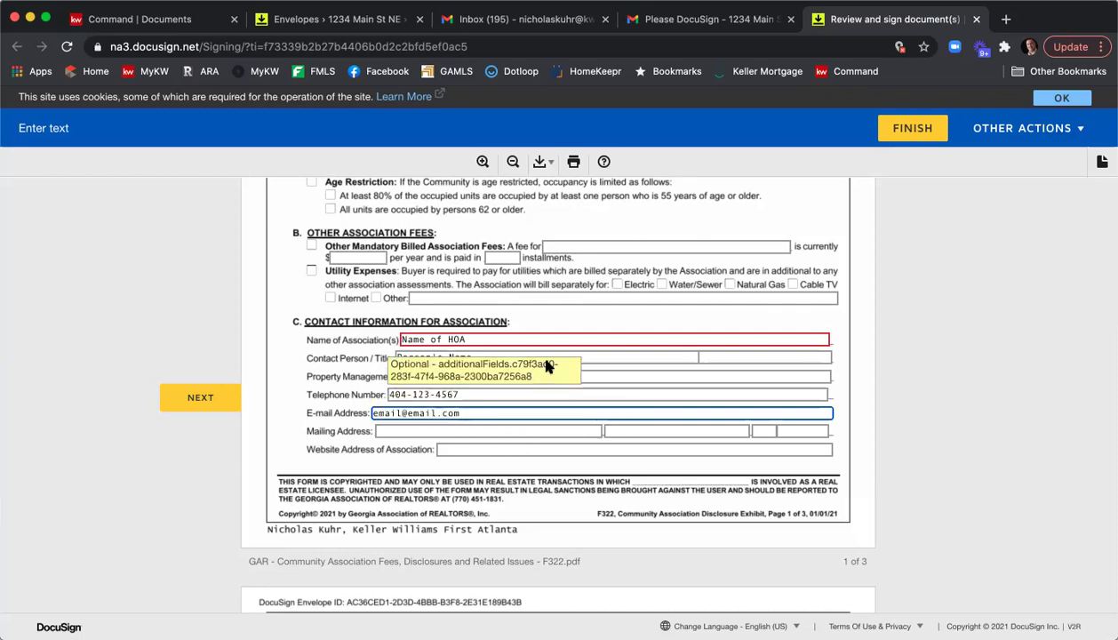
Tick the covered services: electricity, heating, water, hazard insurance, golf course, equestrian, pest and termite control, and more.
{"action": "scroll", "coordinate": [546, 367], "scroll_direction": "down", "scroll_amount": 2}
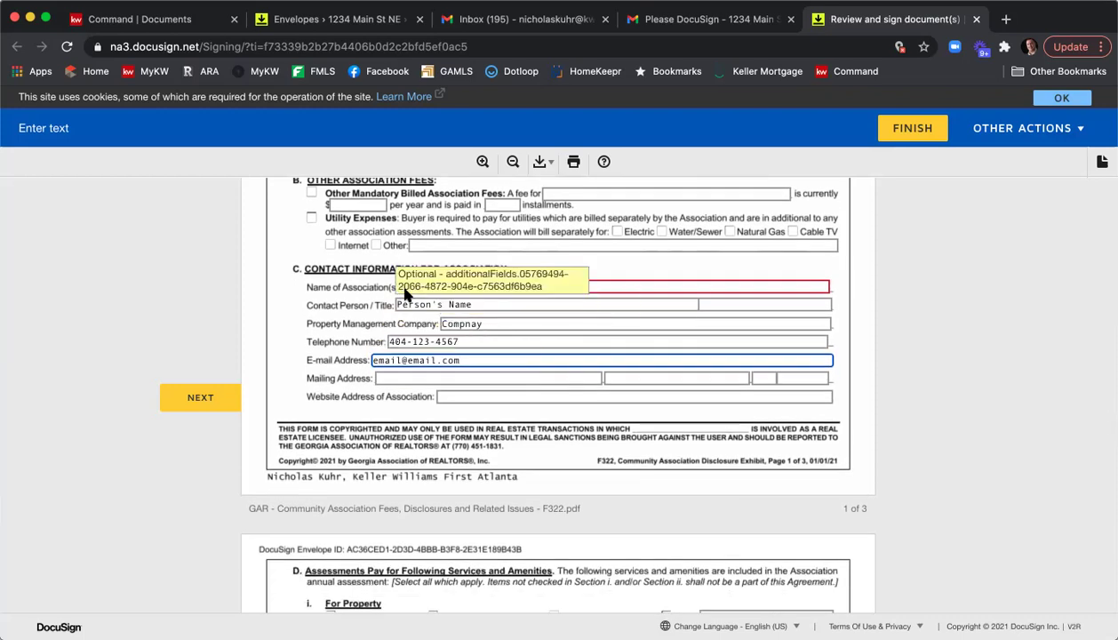
{"action": "scroll", "coordinate": [646, 376], "scroll_direction": "down", "scroll_amount": 10}
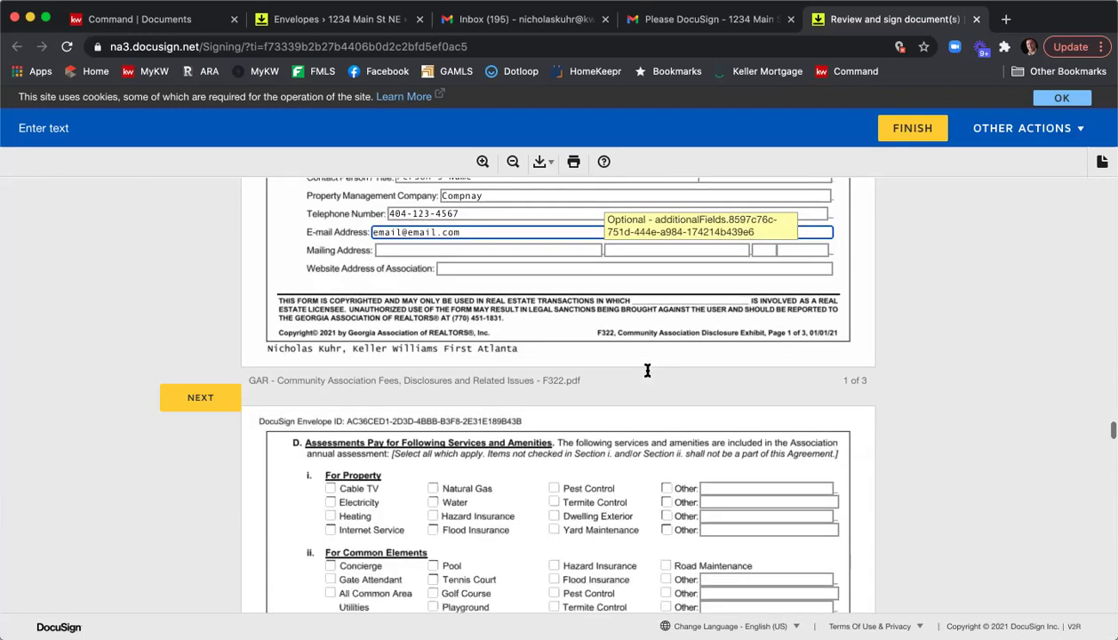
{"action": "left_click", "coordinate": [330, 325]}
{"action": "left_click", "coordinate": [330, 338]}
{"action": "left_click", "coordinate": [433, 325]}
{"action": "left_click", "coordinate": [433, 338]}
{"action": "left_click", "coordinate": [330, 403]}
{"action": "left_click", "coordinate": [330, 416]}
{"action": "left_click", "coordinate": [433, 416]}
{"action": "left_click", "coordinate": [433, 458]}
{"action": "left_click", "coordinate": [554, 444]}
{"action": "left_click", "coordinate": [554, 430]}
{"action": "left_click", "coordinate": [553, 325]}
{"action": "left_click", "coordinate": [554, 338]}
{"action": "scroll", "coordinate": [643, 335], "scroll_direction": "down", "scroll_amount": 3}
Initial and sign the seller's remaining required fields on the exhibit pages.
{"action": "scroll", "coordinate": [656, 353], "scroll_direction": "down", "scroll_amount": 2}
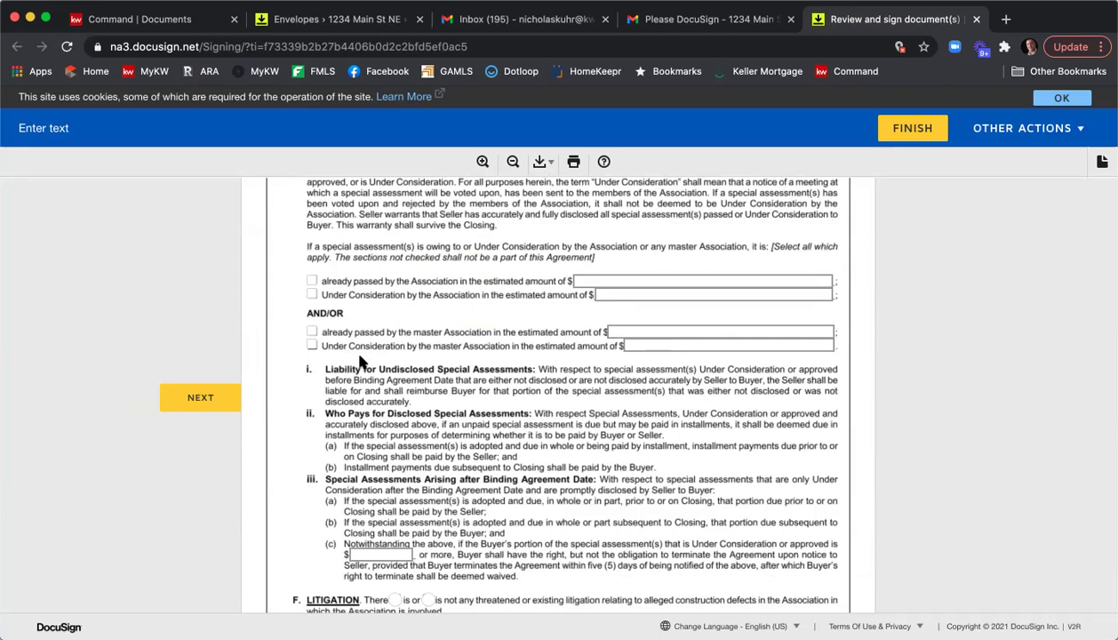
{"action": "scroll", "coordinate": [337, 341], "scroll_direction": "down", "scroll_amount": 8}
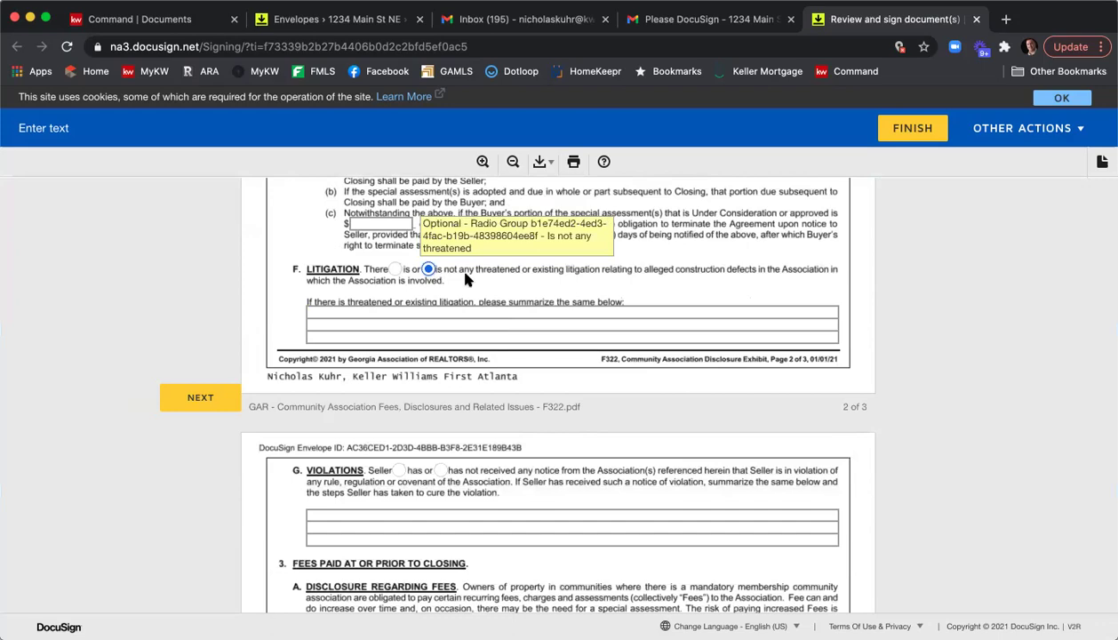
{"action": "scroll", "coordinate": [487, 284], "scroll_direction": "down", "scroll_amount": 4}
{"action": "scroll", "coordinate": [487, 283], "scroll_direction": "down", "scroll_amount": 5}
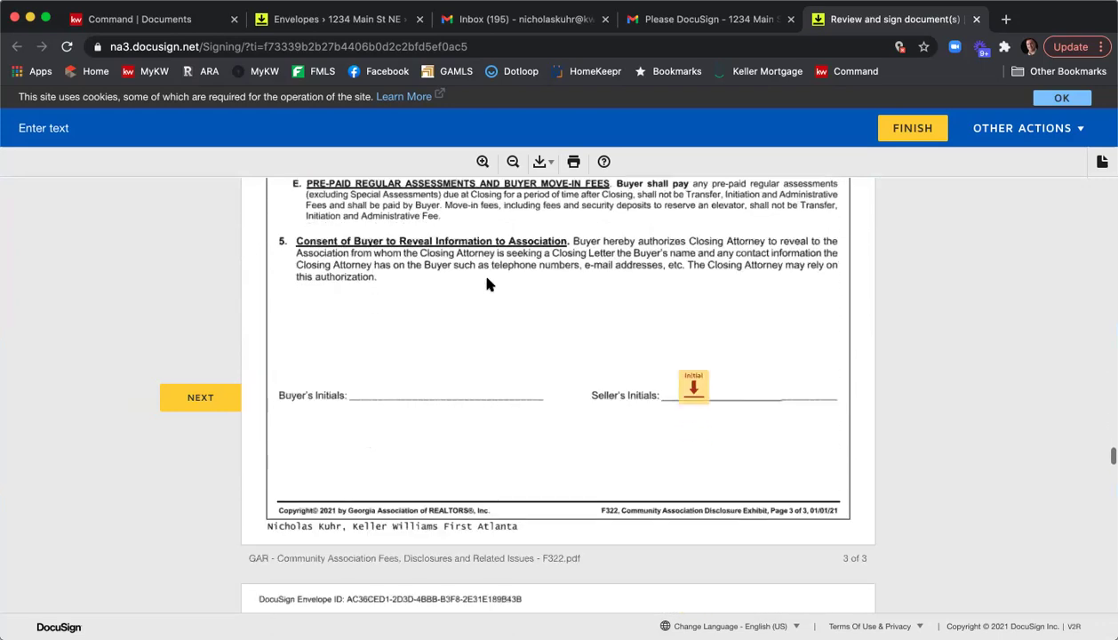
{"action": "left_click", "coordinate": [692, 351]}
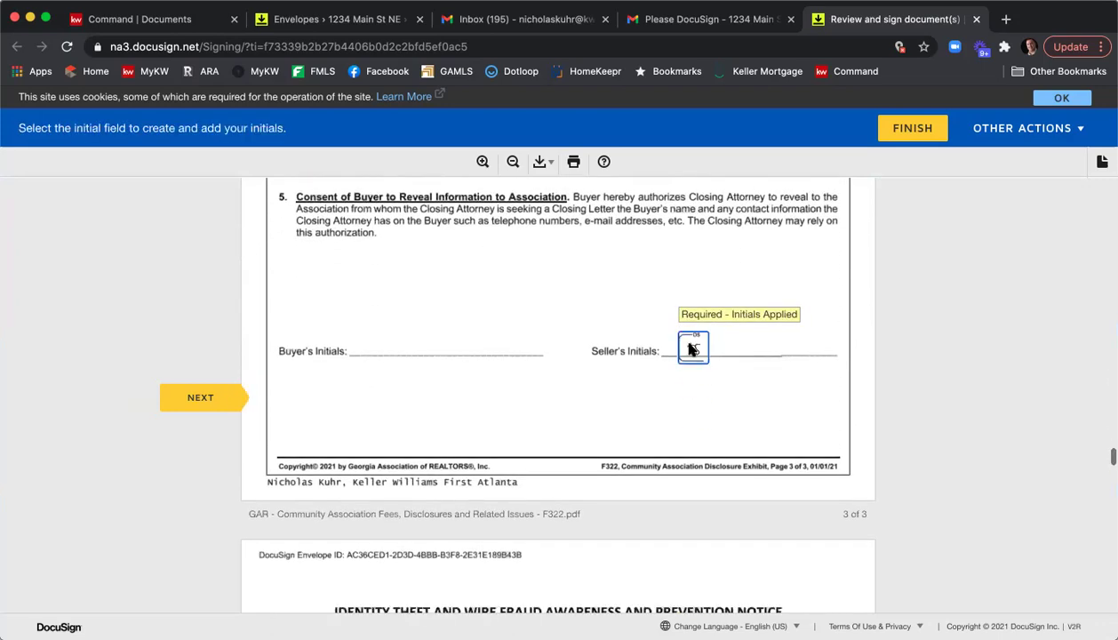
{"action": "left_click", "coordinate": [362, 402]}
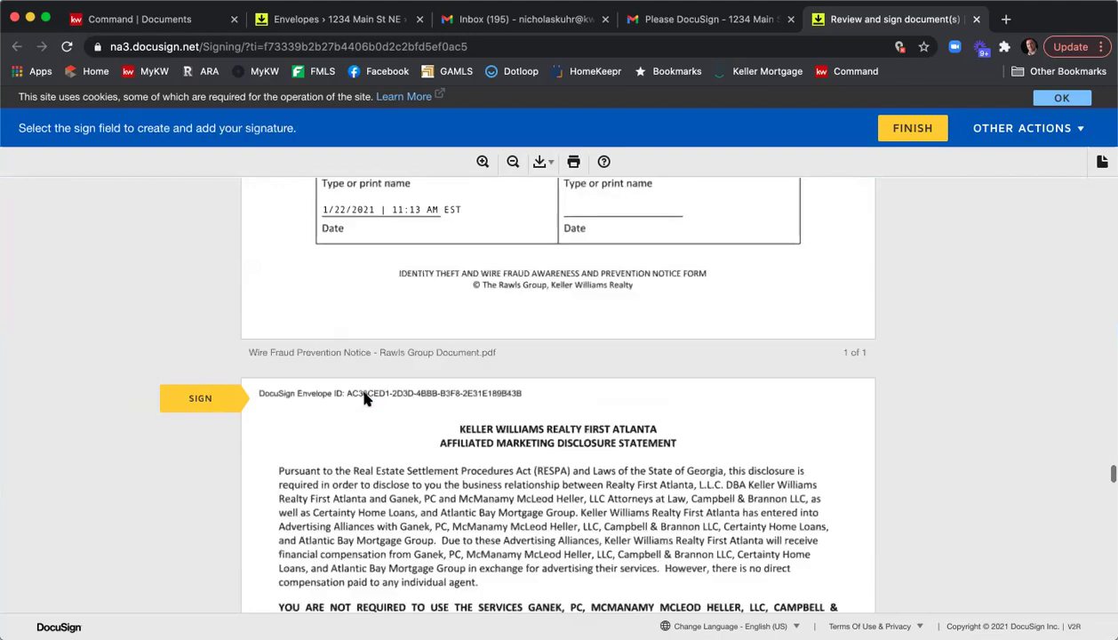
{"action": "left_click", "coordinate": [322, 398]}
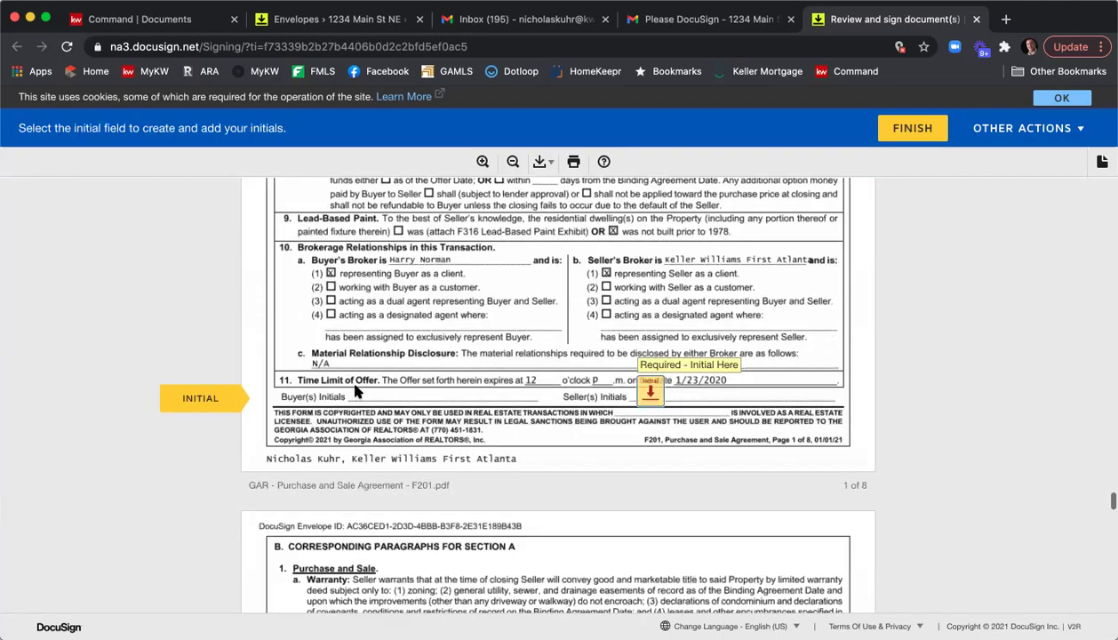
Initial the purchase agreement's first page and sign its Seller Acceptance line.
{"action": "left_click", "coordinate": [651, 391]}
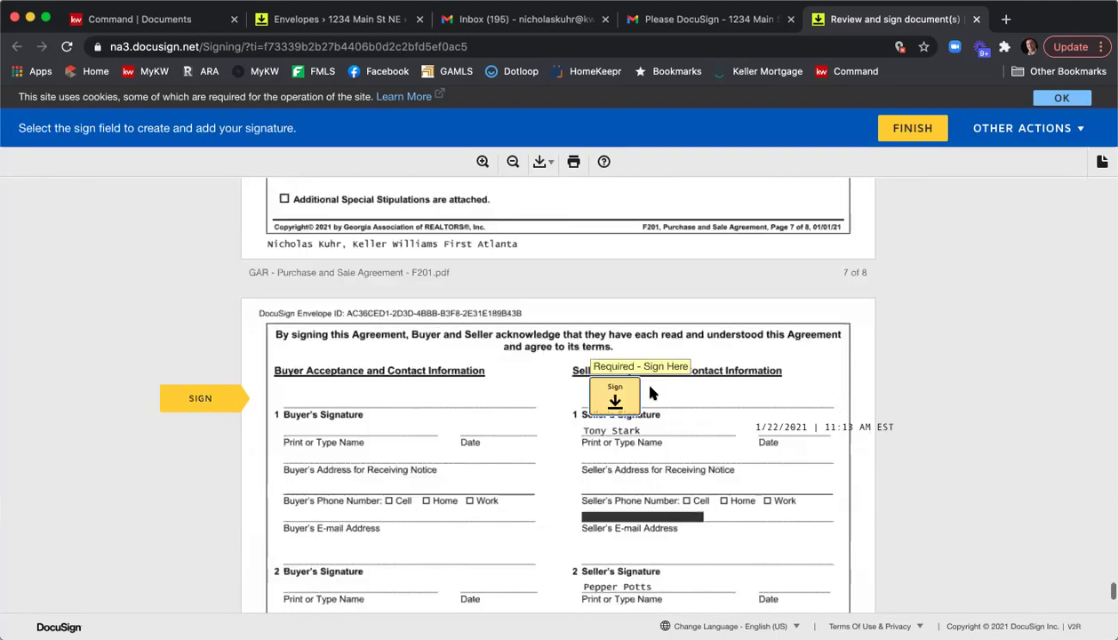
{"action": "scroll", "coordinate": [637, 375], "scroll_direction": "up", "scroll_amount": 3}
{"action": "scroll", "coordinate": [497, 364], "scroll_direction": "up", "scroll_amount": 1}
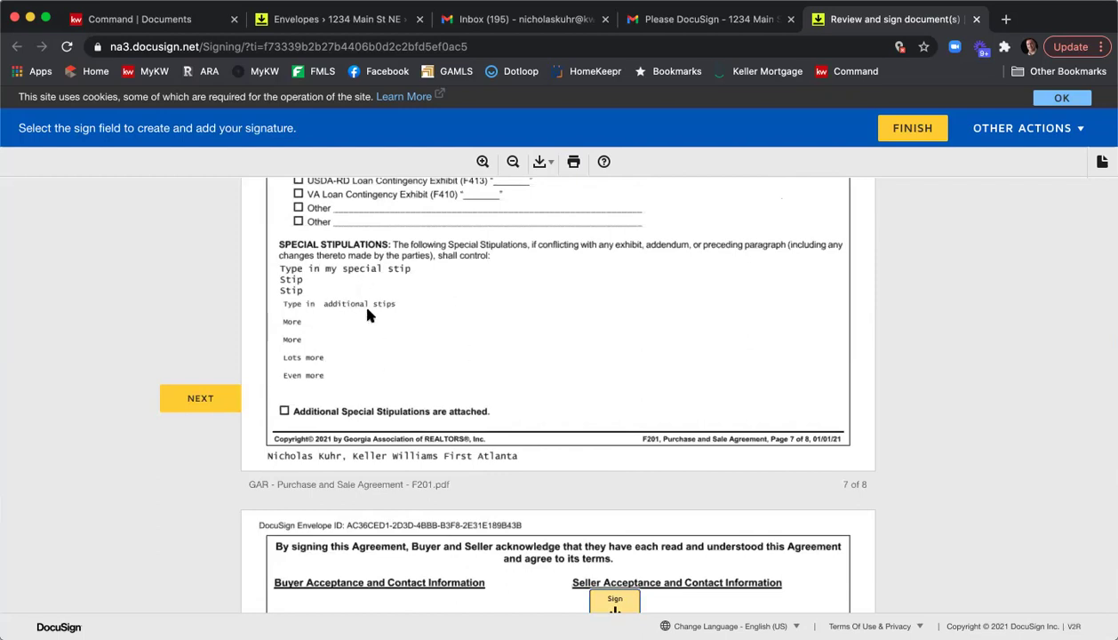
{"action": "scroll", "coordinate": [391, 324], "scroll_direction": "down", "scroll_amount": 1}
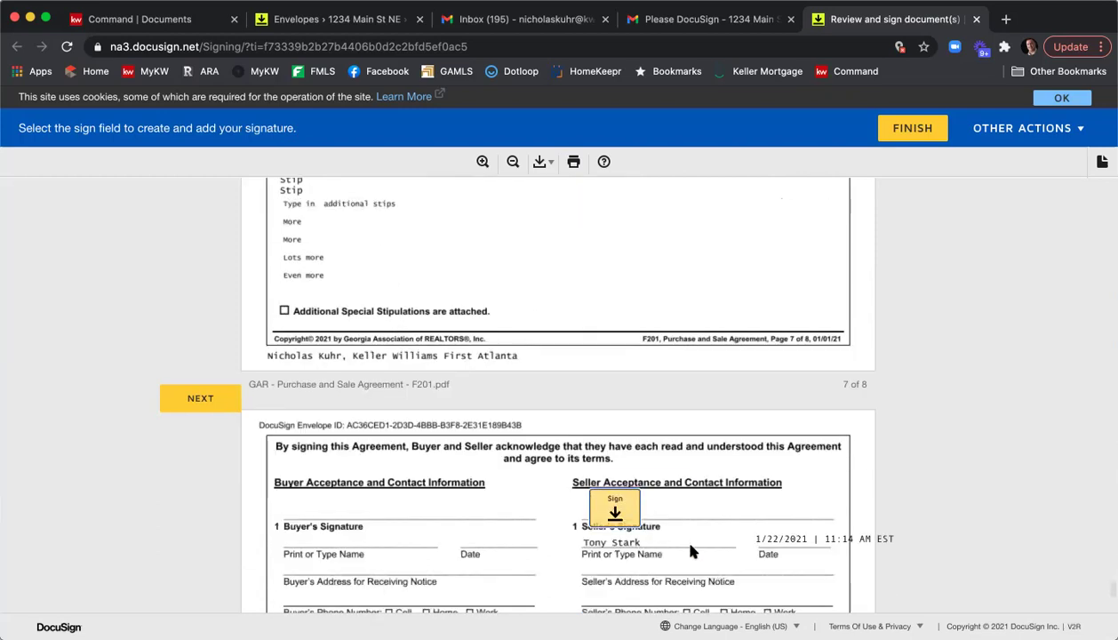
{"action": "left_click", "coordinate": [614, 509]}
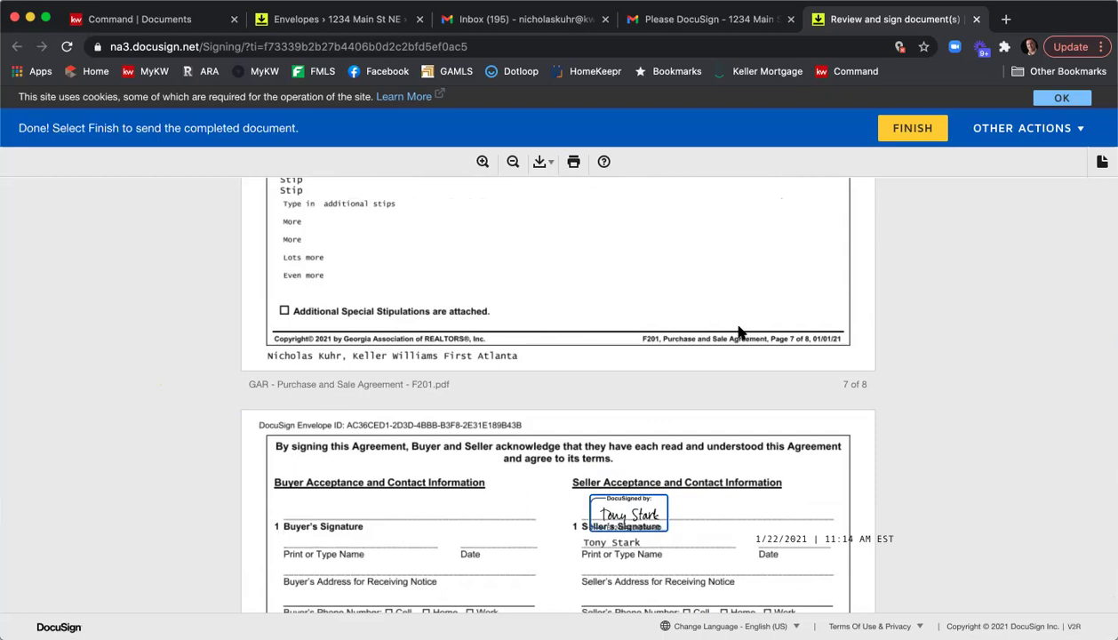
Finish the envelope and decline saving a copy, reaching the 'You're All Done!' page.
{"action": "scroll", "coordinate": [738, 331], "scroll_direction": "down", "scroll_amount": 5}
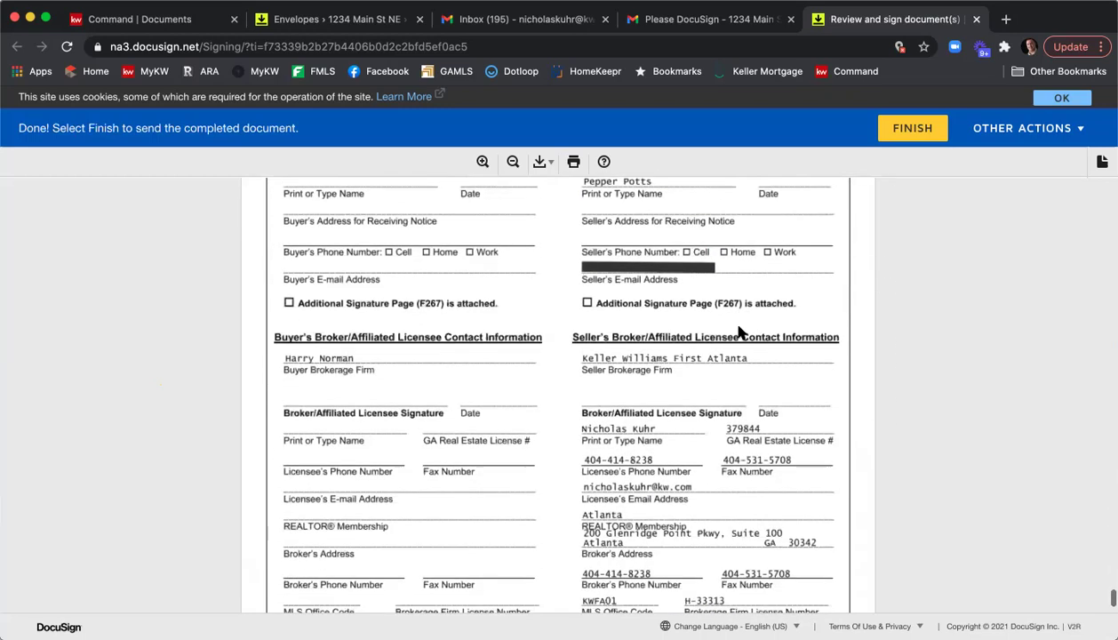
{"action": "scroll", "coordinate": [738, 331], "scroll_direction": "down", "scroll_amount": 3}
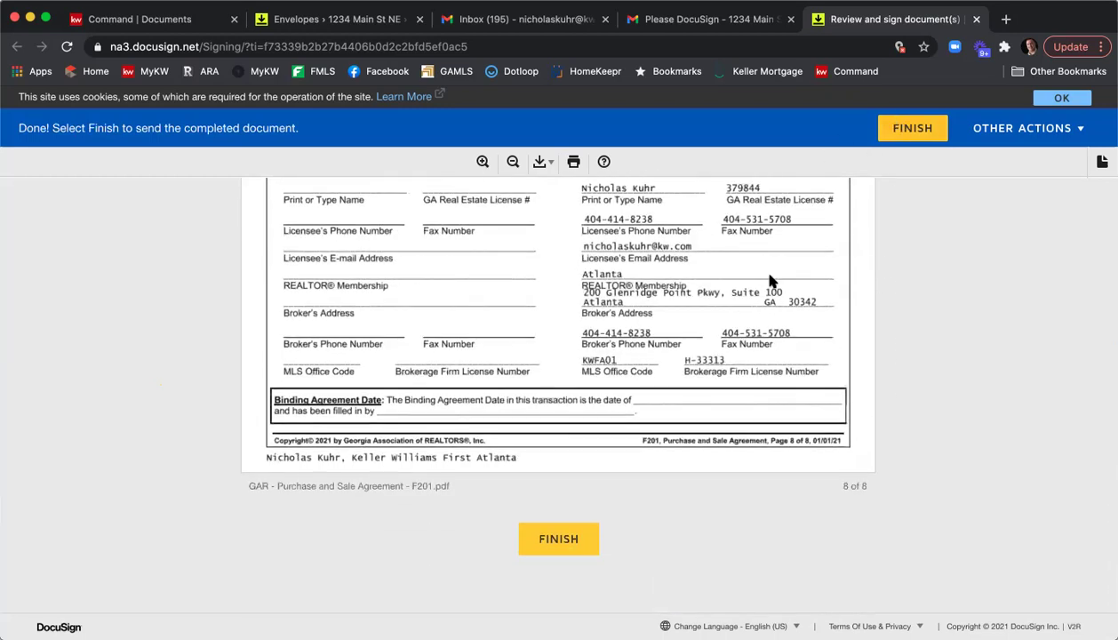
{"action": "left_click", "coordinate": [573, 540]}
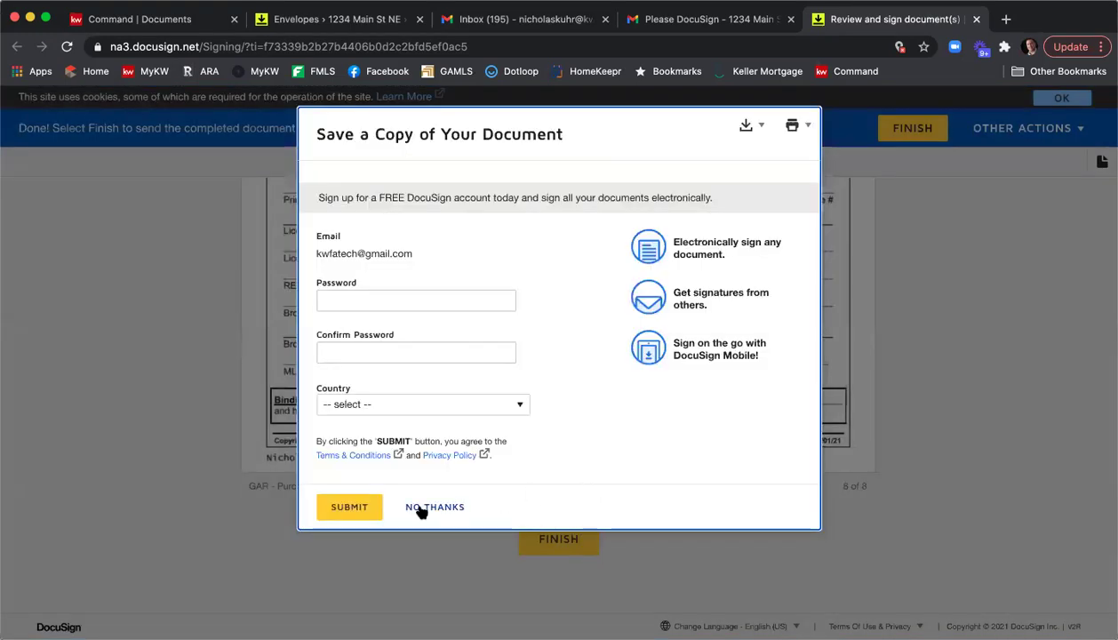
{"action": "left_click", "coordinate": [420, 509]}
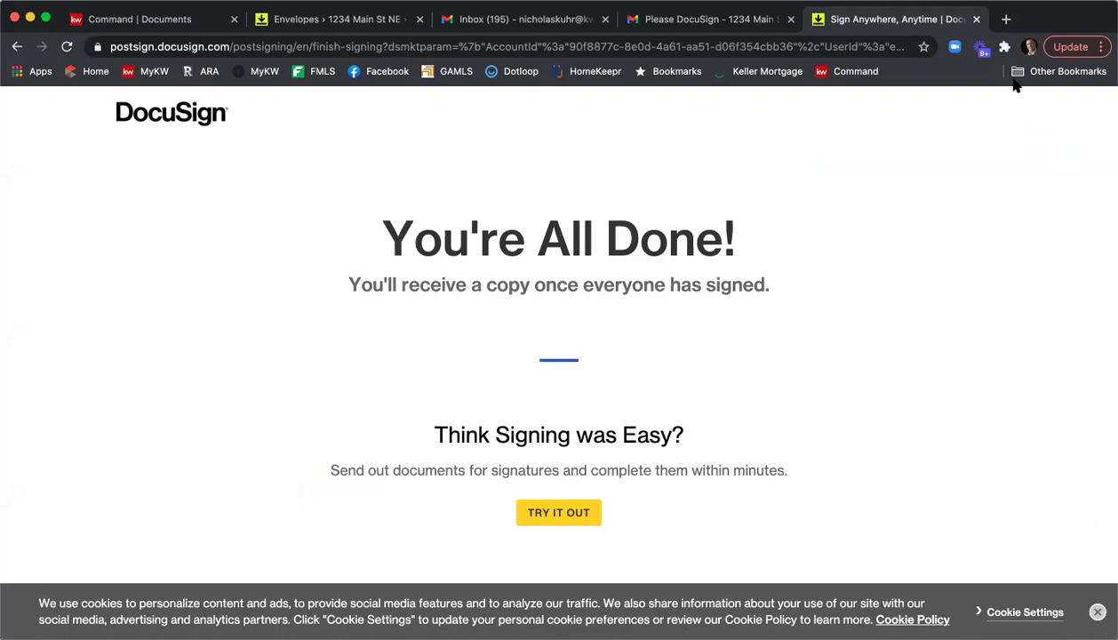
Close the DocuSign tab and switch Gmail to the second seller's mailbox.
{"action": "left_click", "coordinate": [975, 19]}
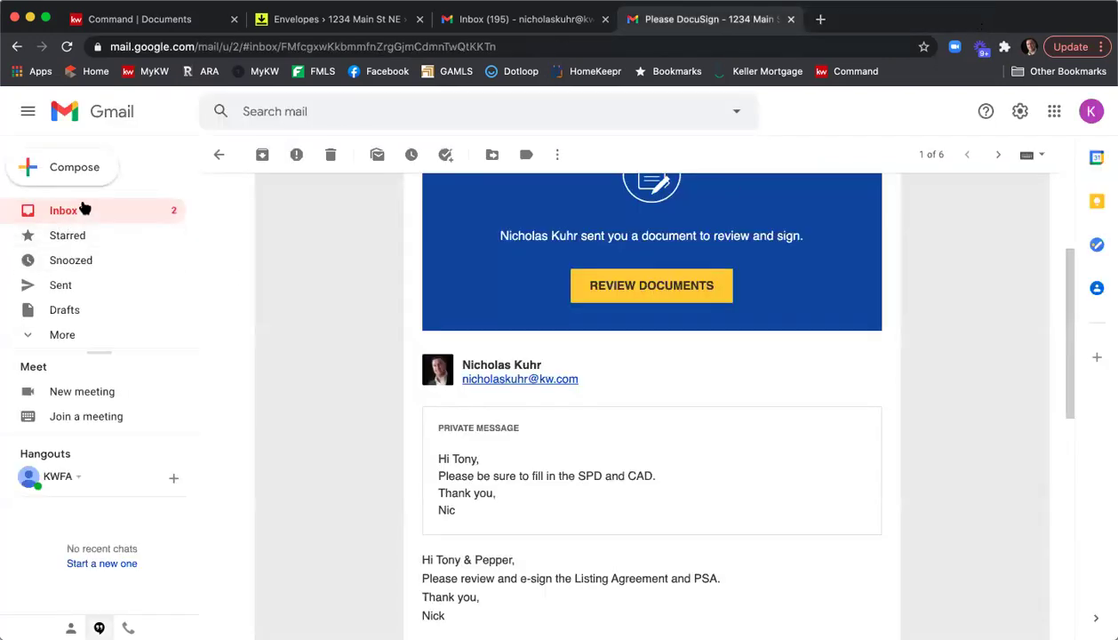
{"action": "left_click", "coordinate": [80, 210]}
{"action": "left_click", "coordinate": [1091, 111]}
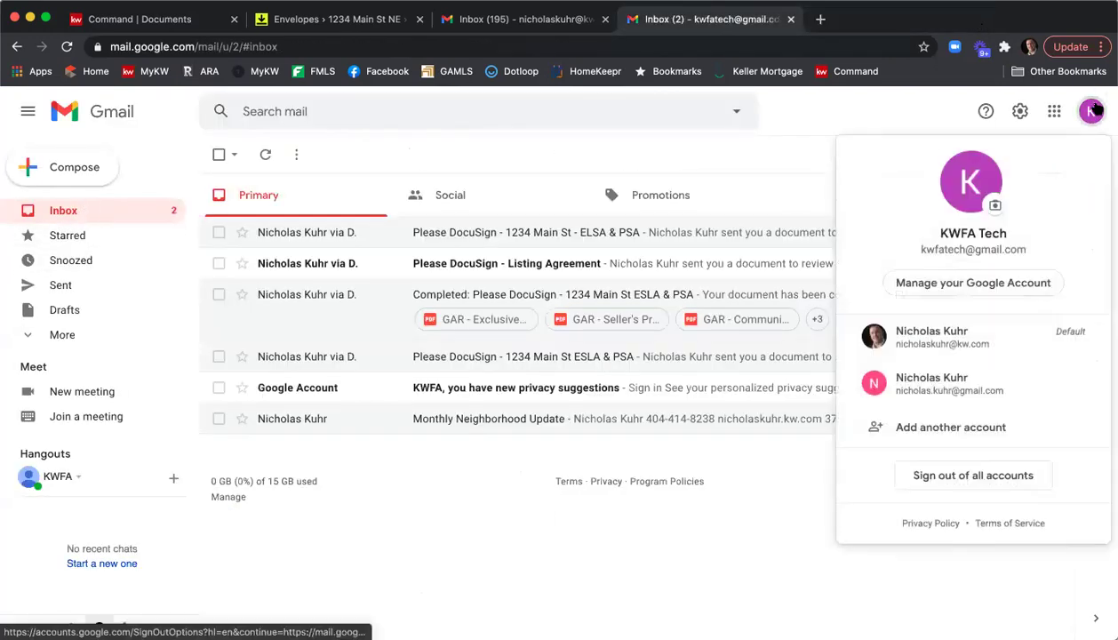
{"action": "left_click", "coordinate": [1029, 343]}
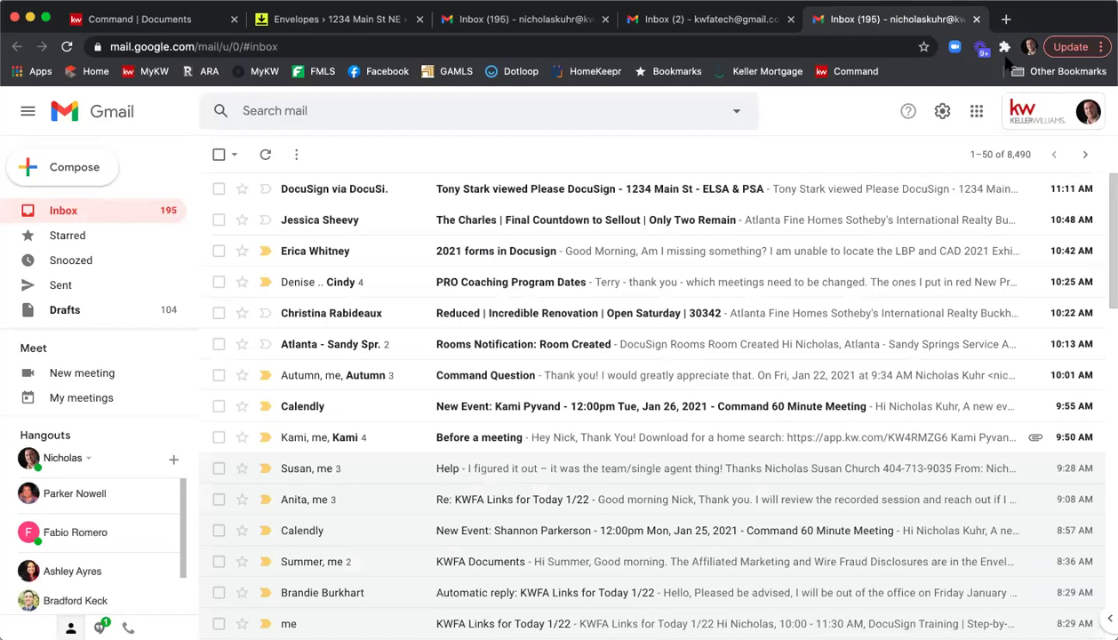
{"action": "left_click", "coordinate": [976, 20]}
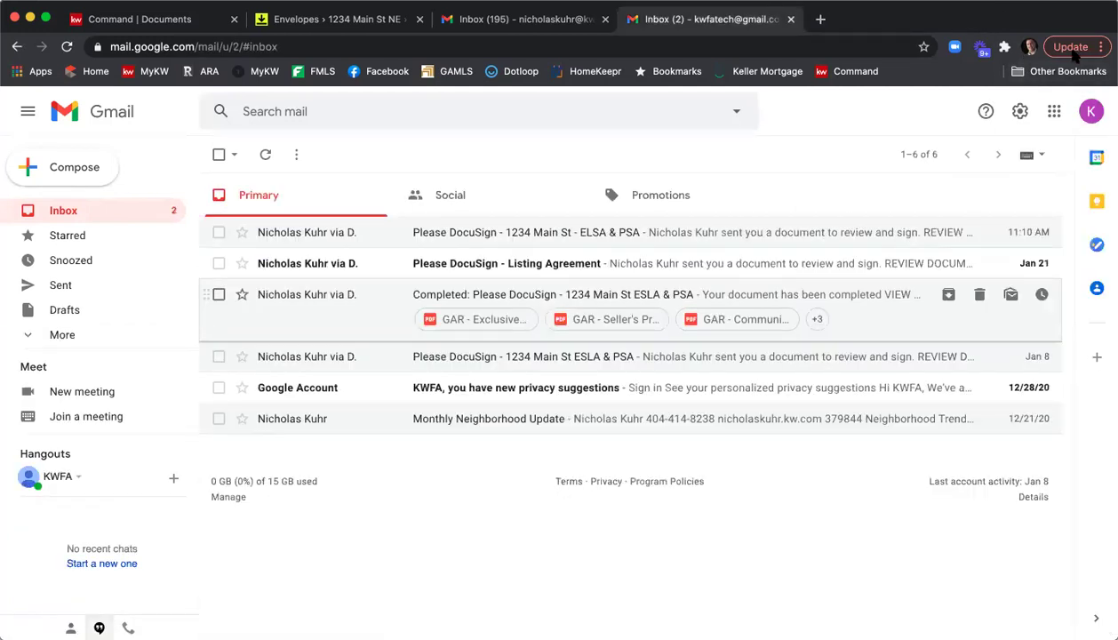
{"action": "left_click", "coordinate": [1092, 111]}
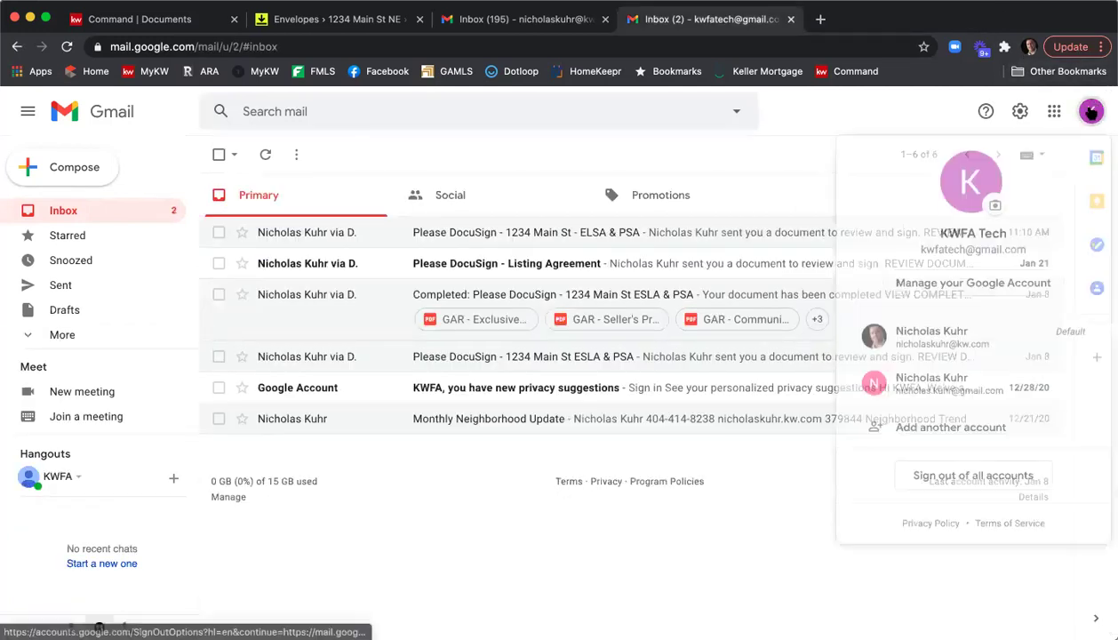
{"action": "left_click", "coordinate": [1027, 384]}
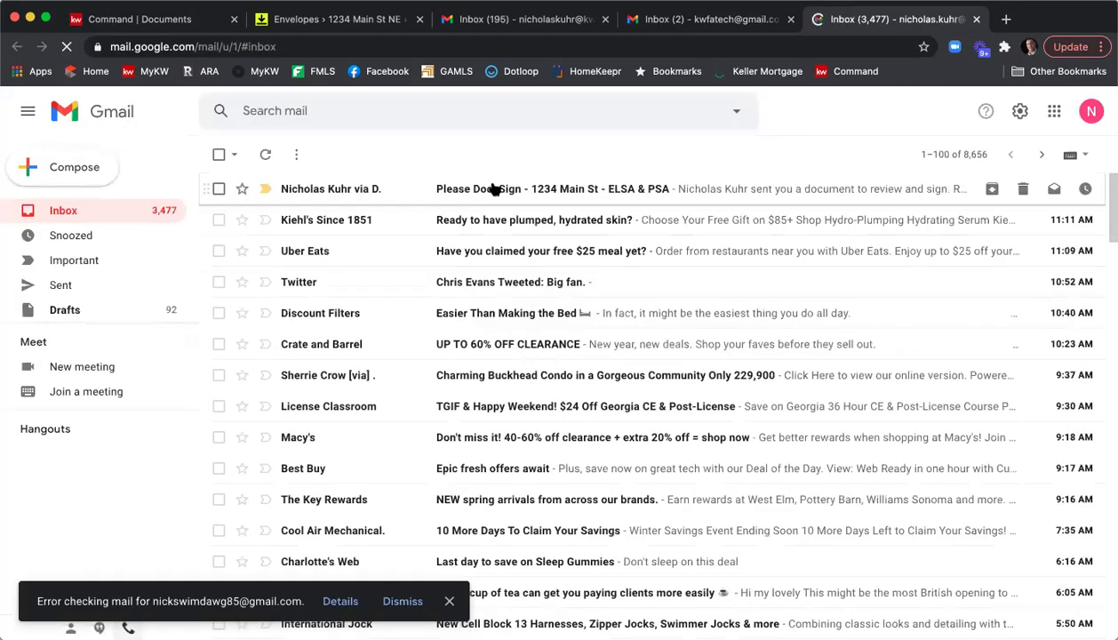
Open the 1234 Main St ELSA & PSA signing email and dismiss the error notice.
{"action": "left_click", "coordinate": [494, 189]}
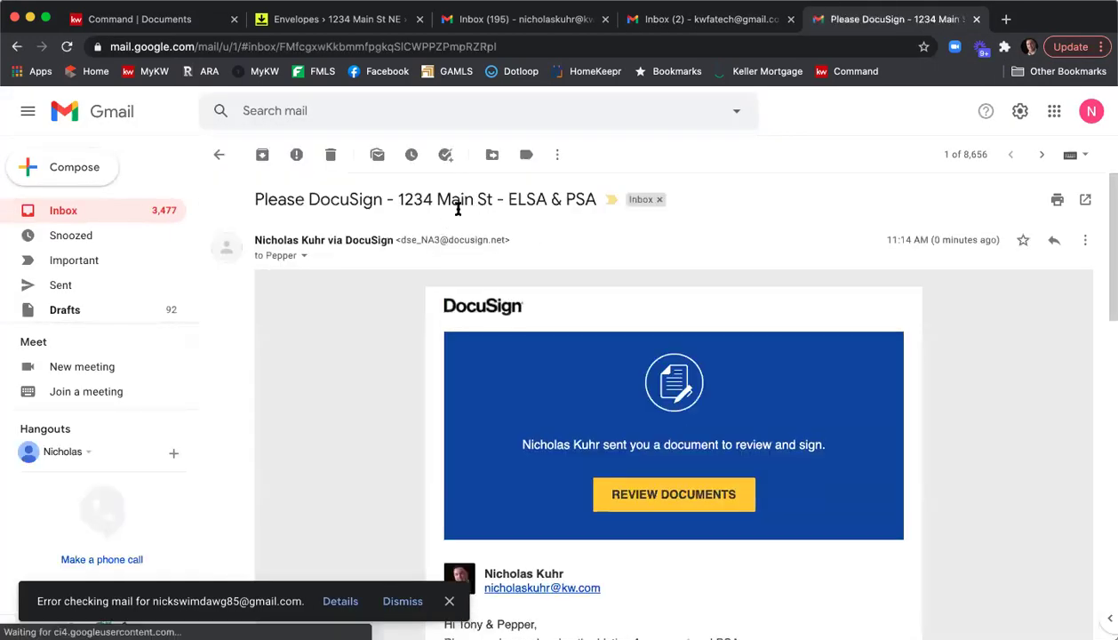
{"action": "scroll", "coordinate": [573, 216], "scroll_direction": "down", "scroll_amount": 4}
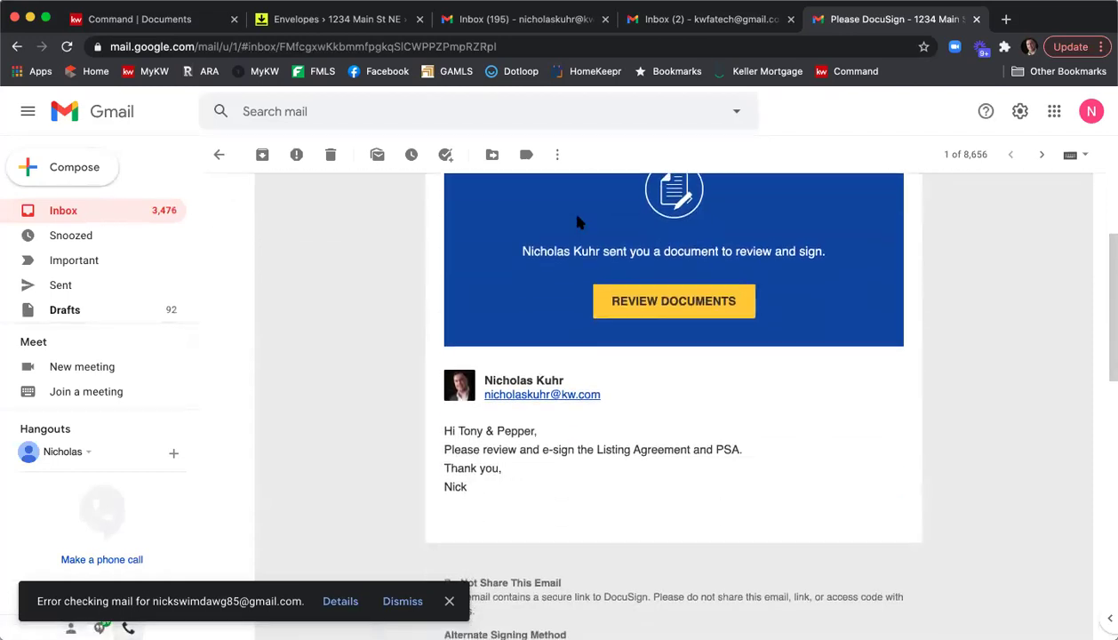
{"action": "left_click", "coordinate": [400, 600]}
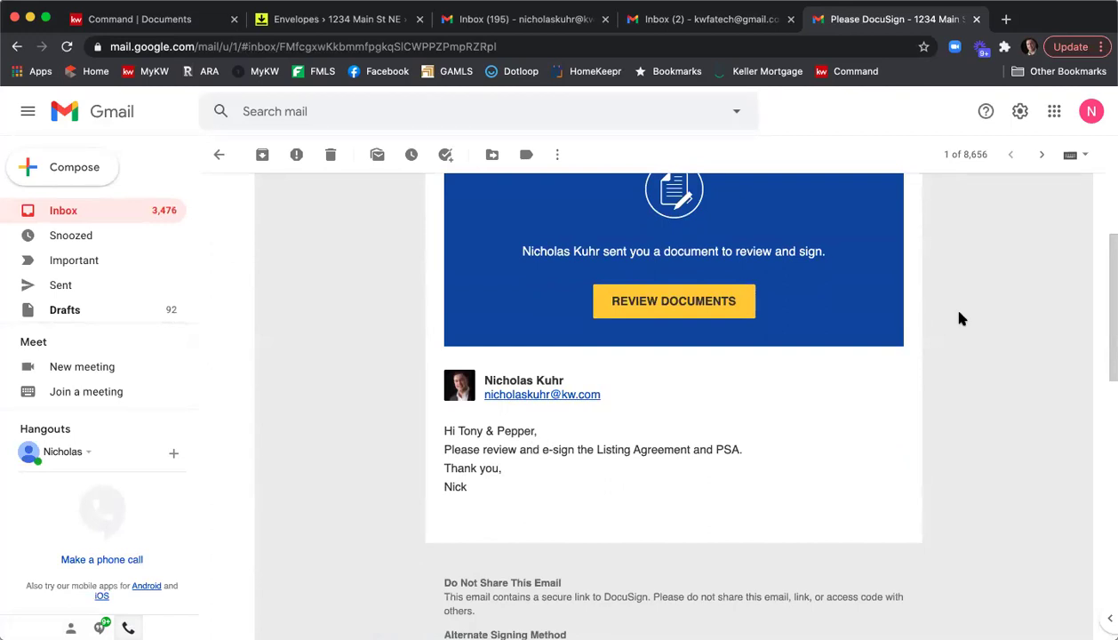
Agree to electronic signing, adopt a signature and apply it to the listing agreement's second seller line.
{"action": "left_click", "coordinate": [679, 300]}
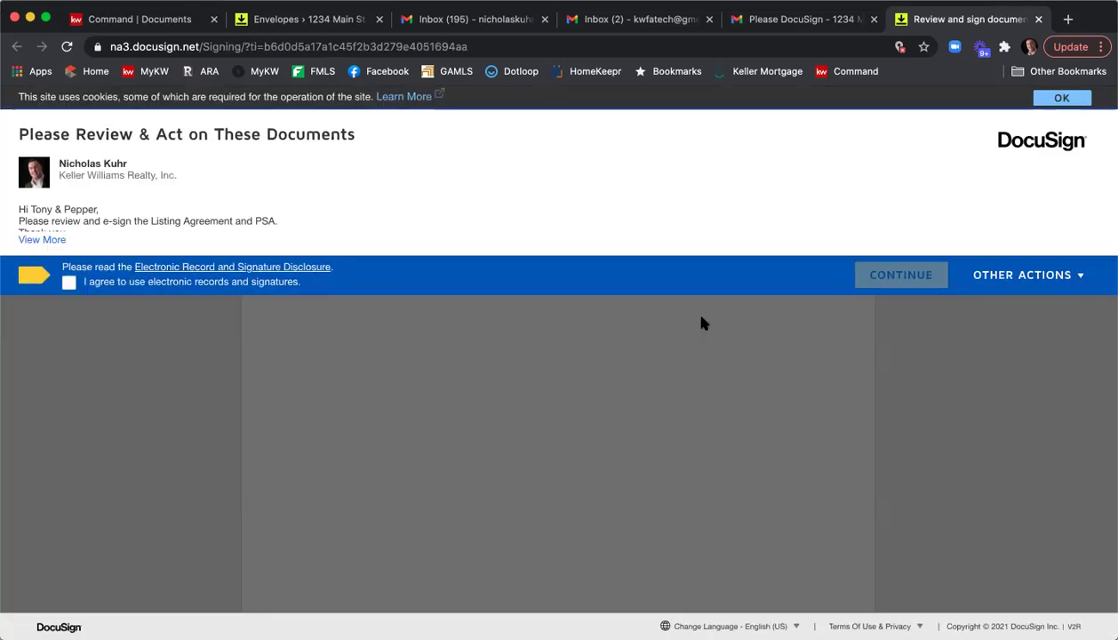
{"action": "left_click", "coordinate": [69, 282]}
{"action": "left_click", "coordinate": [907, 276]}
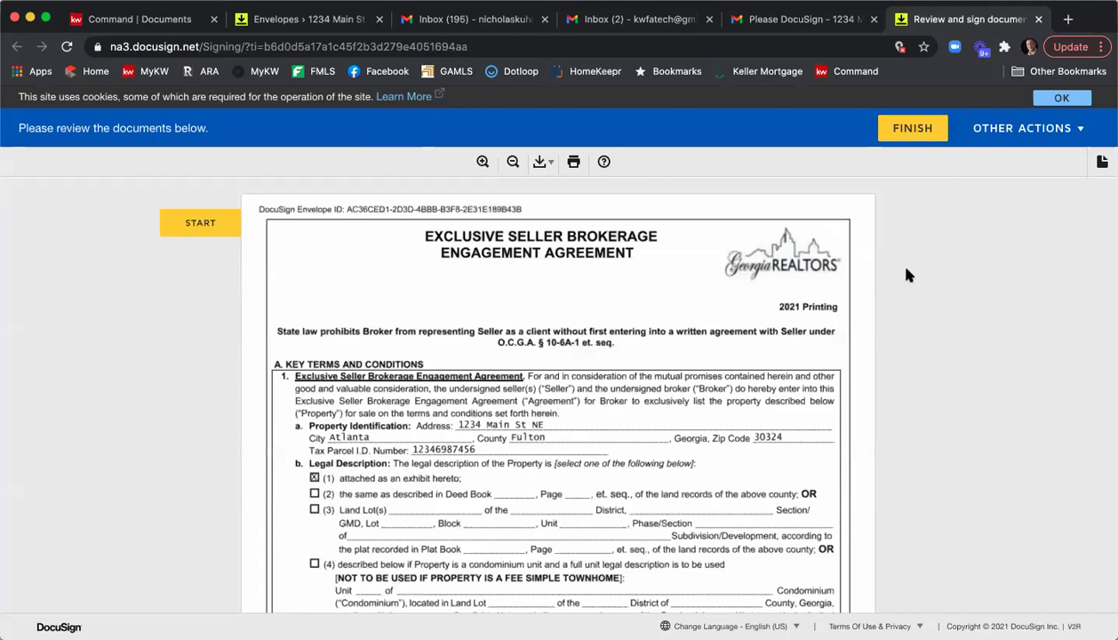
{"action": "left_click", "coordinate": [209, 225]}
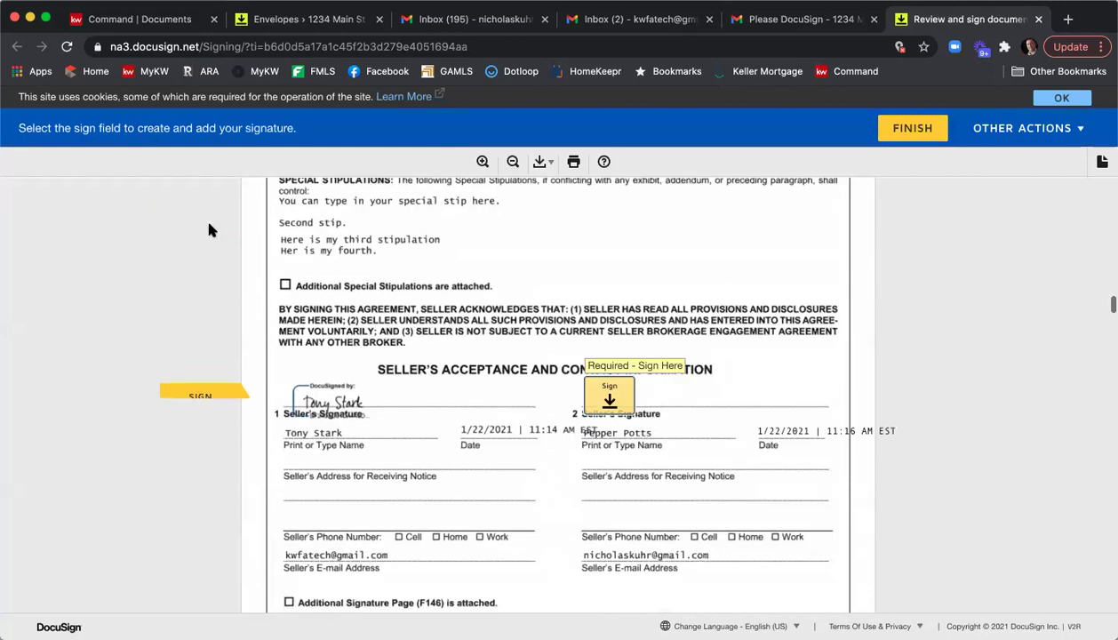
{"action": "left_click", "coordinate": [612, 396]}
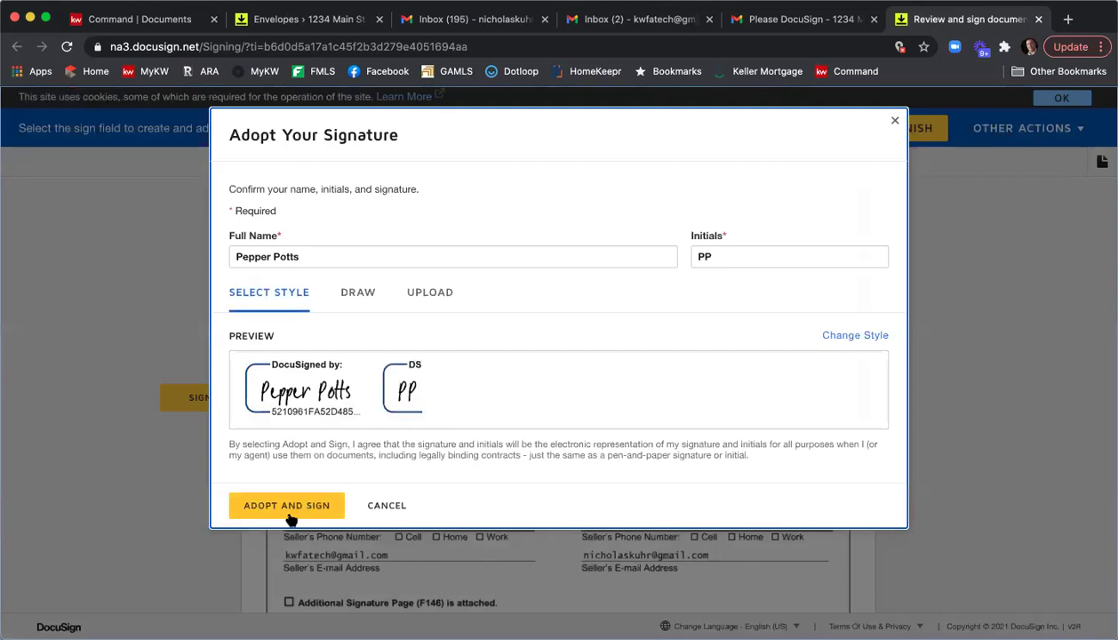
{"action": "left_click", "coordinate": [293, 506]}
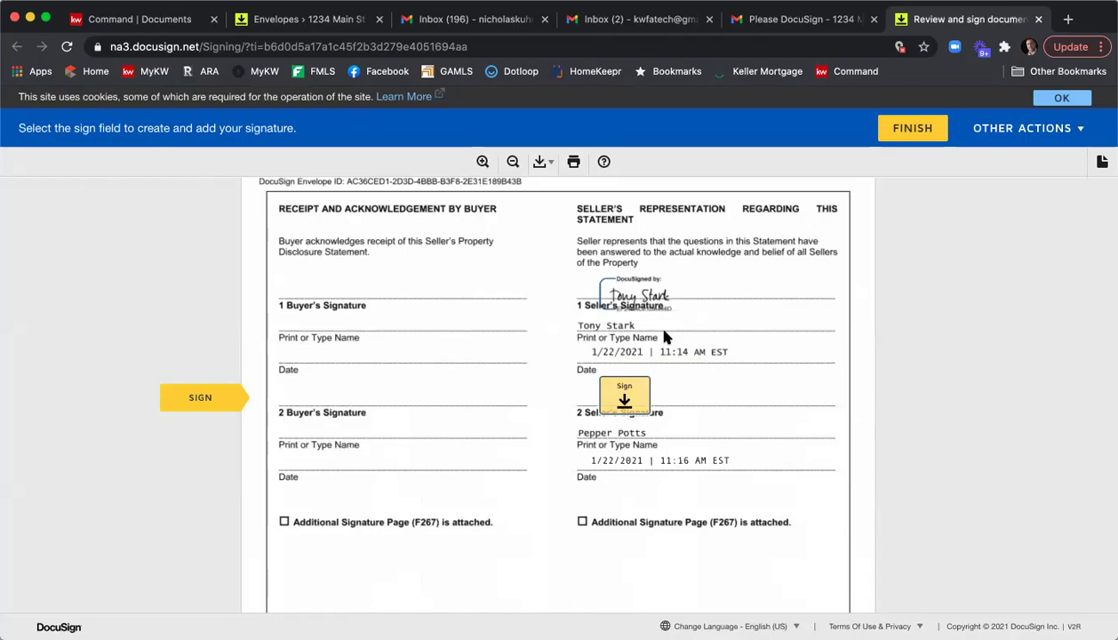
{"action": "scroll", "coordinate": [665, 338], "scroll_direction": "up", "scroll_amount": 15}
{"action": "scroll", "coordinate": [665, 349], "scroll_direction": "up", "scroll_amount": 20}
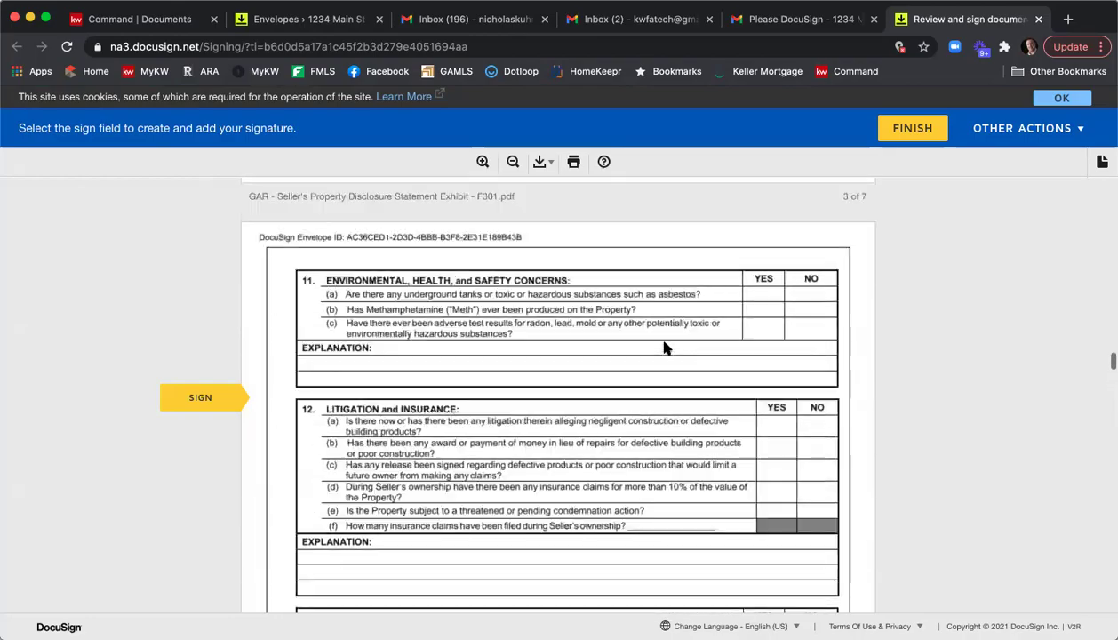
{"action": "scroll", "coordinate": [664, 349], "scroll_direction": "up", "scroll_amount": 20}
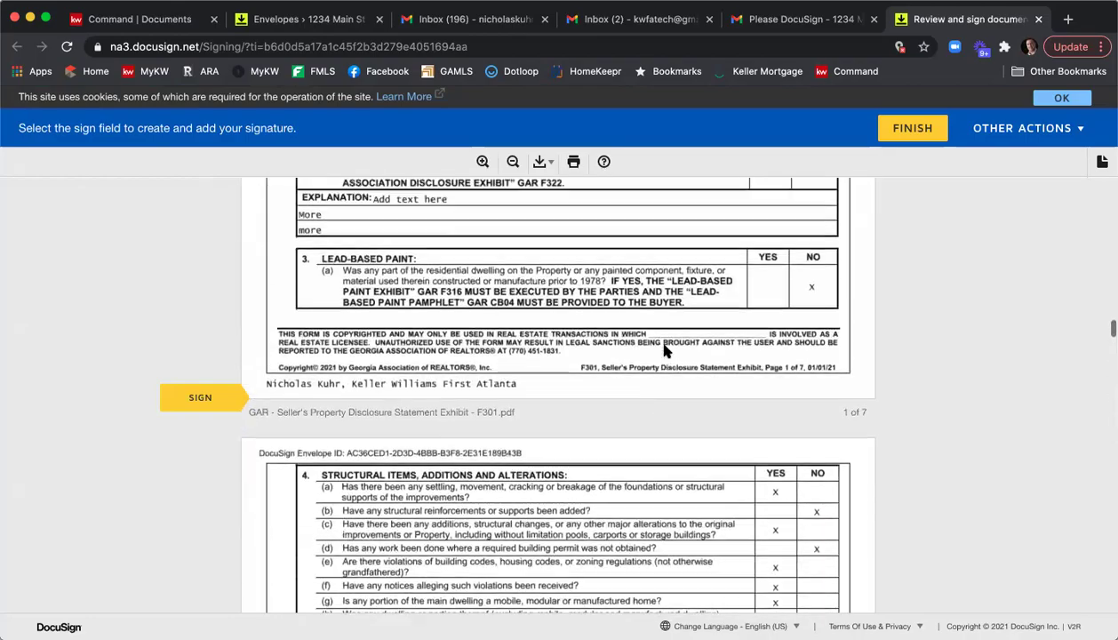
{"action": "scroll", "coordinate": [665, 353], "scroll_direction": "down", "scroll_amount": 8}
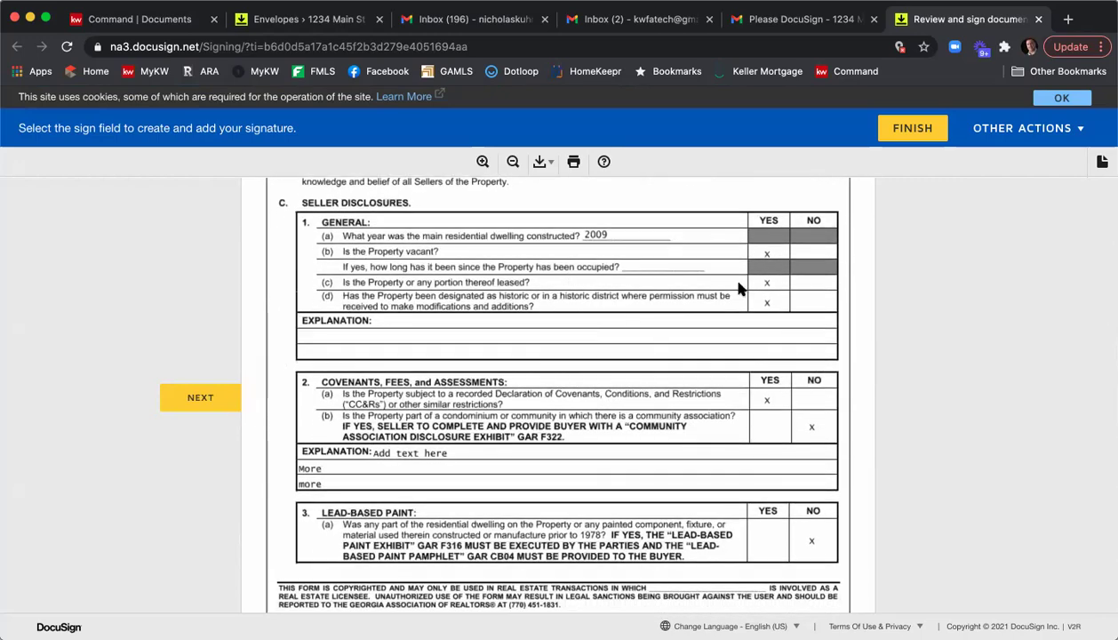
{"action": "scroll", "coordinate": [743, 284], "scroll_direction": "down", "scroll_amount": 2}
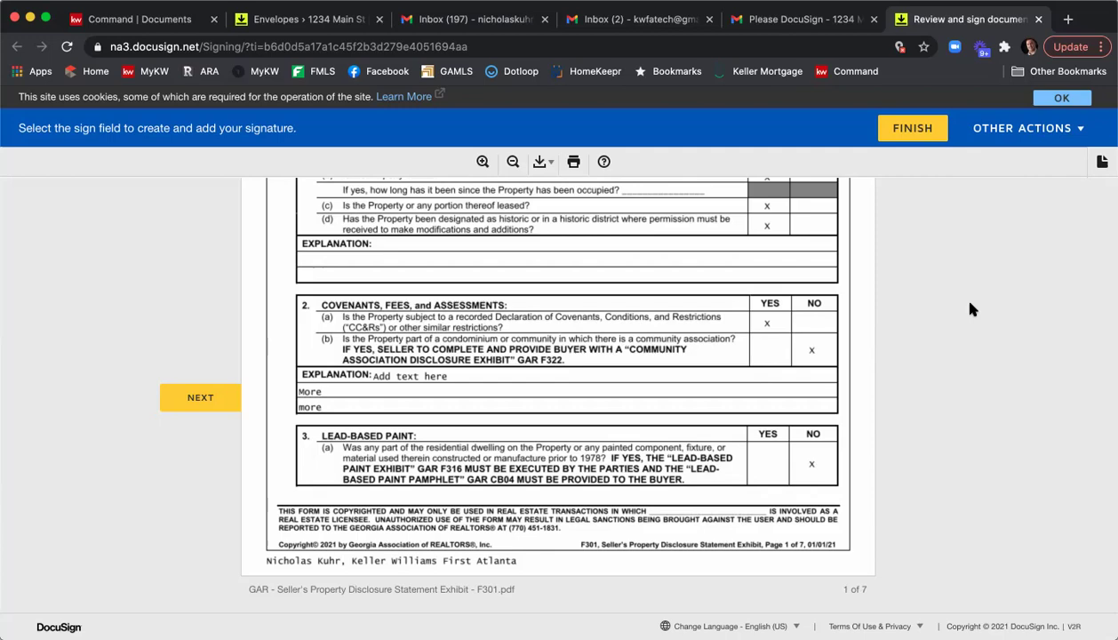
{"action": "scroll", "coordinate": [970, 309], "scroll_direction": "down", "scroll_amount": 5}
{"action": "scroll", "coordinate": [849, 320], "scroll_direction": "down", "scroll_amount": 4}
{"action": "scroll", "coordinate": [711, 280], "scroll_direction": "down", "scroll_amount": 15}
{"action": "scroll", "coordinate": [711, 280], "scroll_direction": "down", "scroll_amount": 15}
{"action": "scroll", "coordinate": [711, 280], "scroll_direction": "down", "scroll_amount": 10}
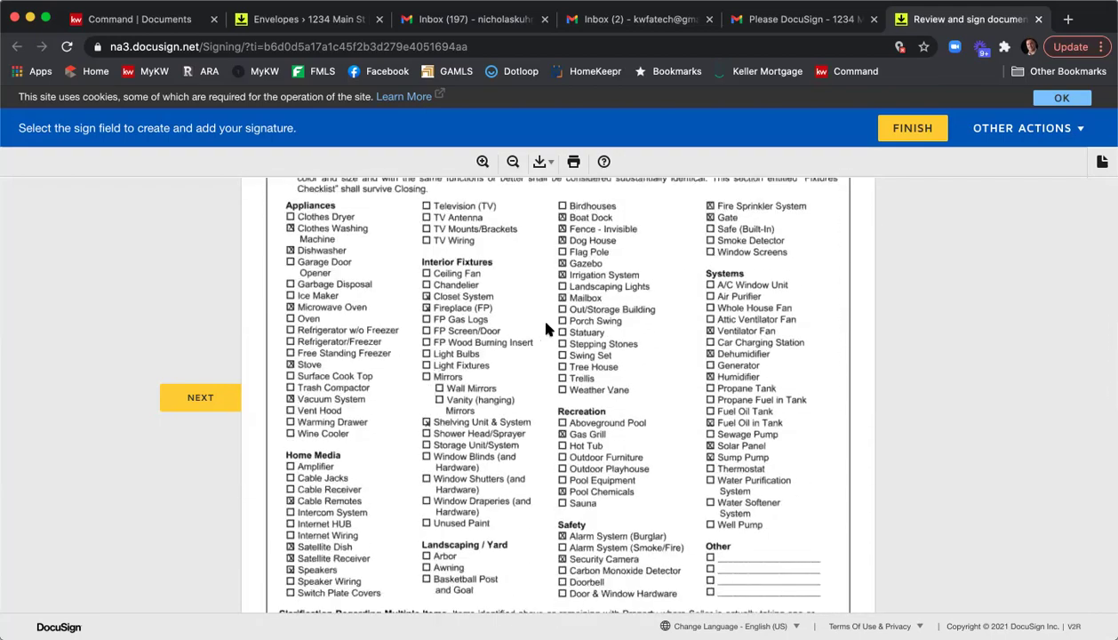
{"action": "scroll", "coordinate": [794, 356], "scroll_direction": "down", "scroll_amount": 5}
{"action": "scroll", "coordinate": [779, 347], "scroll_direction": "down", "scroll_amount": 3}
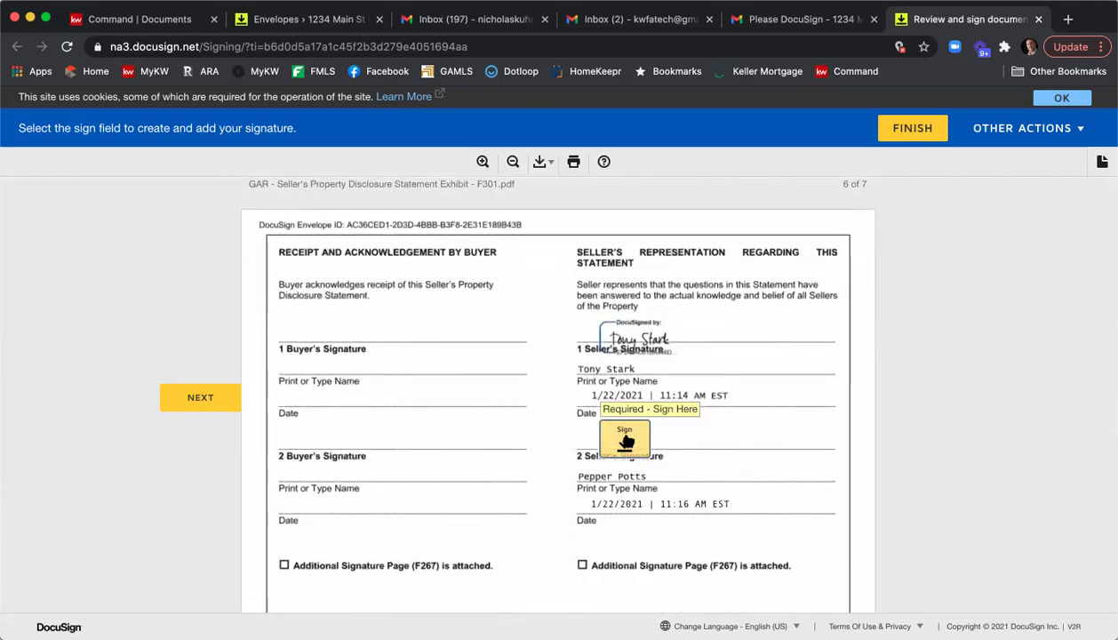
Sign the second seller's line on the disclosure statement.
{"action": "left_click", "coordinate": [626, 439]}
{"action": "scroll", "coordinate": [617, 428], "scroll_direction": "down", "scroll_amount": 10}
{"action": "scroll", "coordinate": [619, 428], "scroll_direction": "up", "scroll_amount": 10}
{"action": "scroll", "coordinate": [622, 425], "scroll_direction": "down", "scroll_amount": 5}
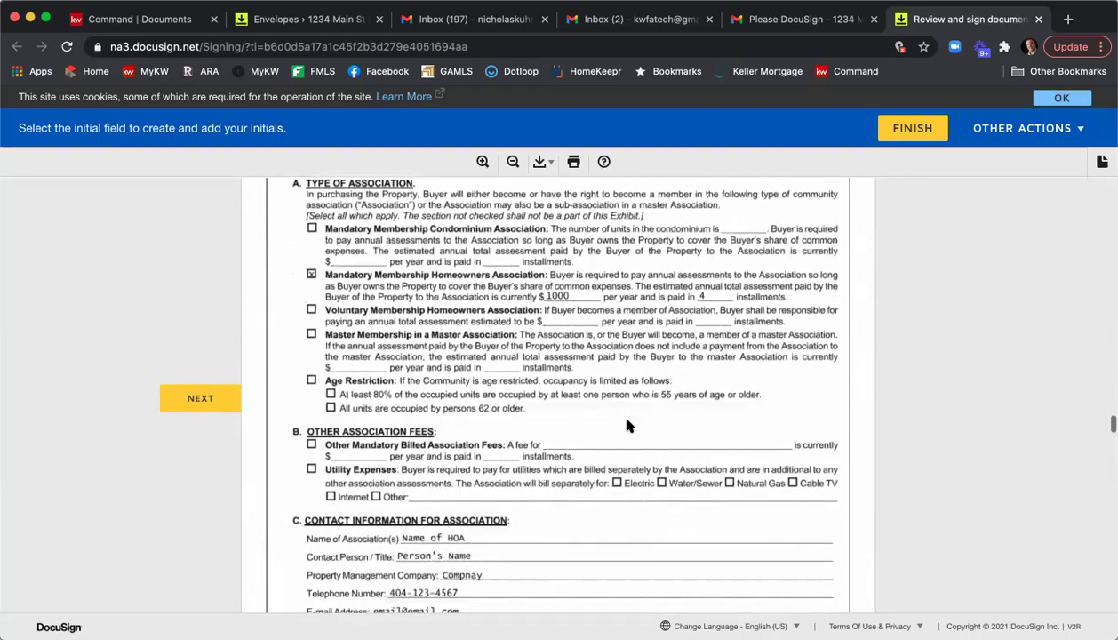
{"action": "scroll", "coordinate": [627, 426], "scroll_direction": "down", "scroll_amount": 2}
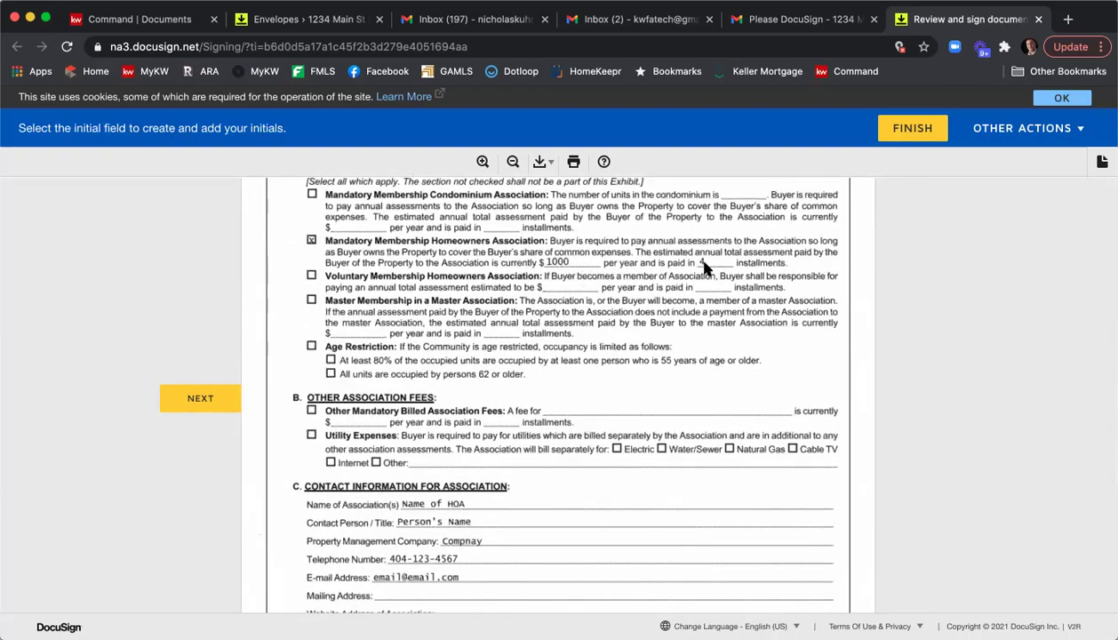
{"action": "scroll", "coordinate": [525, 374], "scroll_direction": "down", "scroll_amount": 10}
{"action": "scroll", "coordinate": [551, 373], "scroll_direction": "down", "scroll_amount": 17}
{"action": "scroll", "coordinate": [614, 400], "scroll_direction": "down", "scroll_amount": 20}
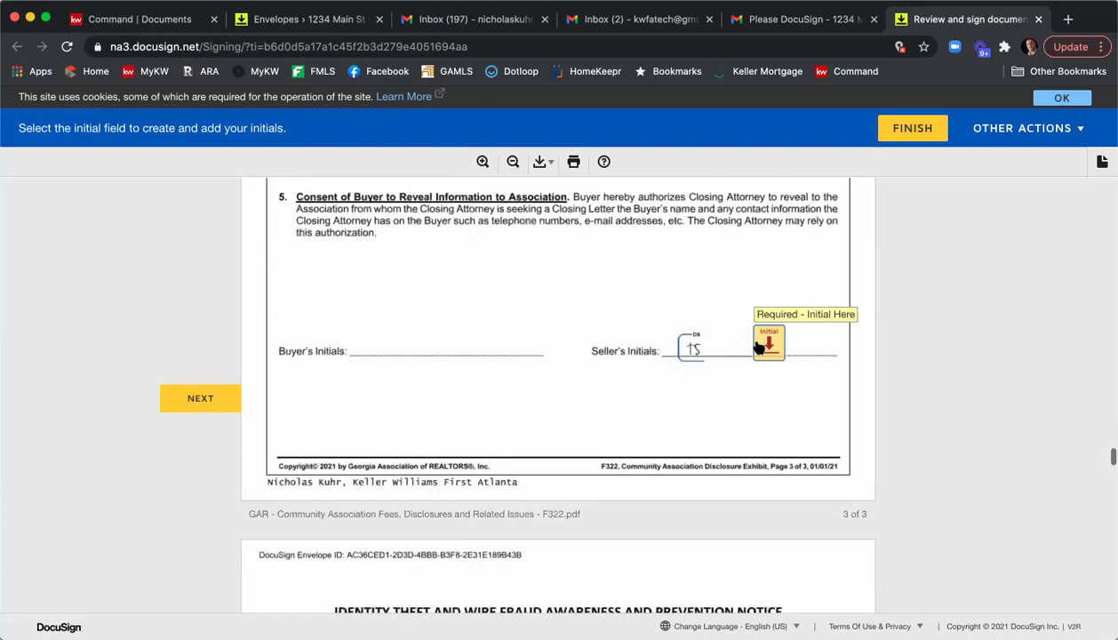
{"action": "scroll", "coordinate": [760, 346], "scroll_direction": "down", "scroll_amount": 20}
Sign and initial the acknowledgment and purchase agreement fields, then finish without saving a copy.
{"action": "left_click", "coordinate": [603, 406]}
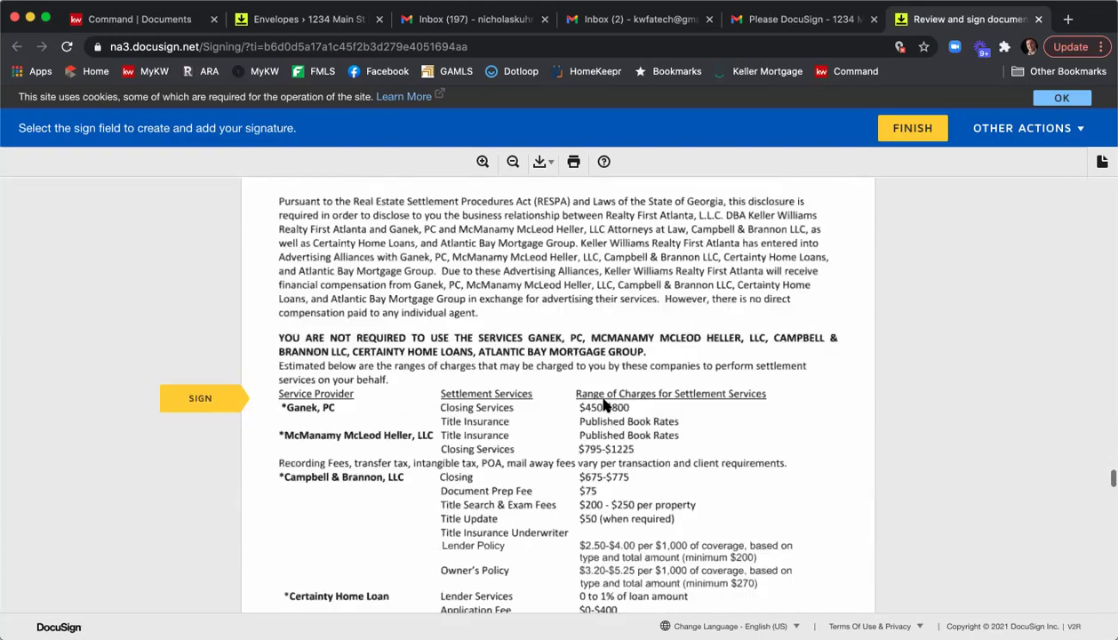
{"action": "left_click", "coordinate": [613, 399]}
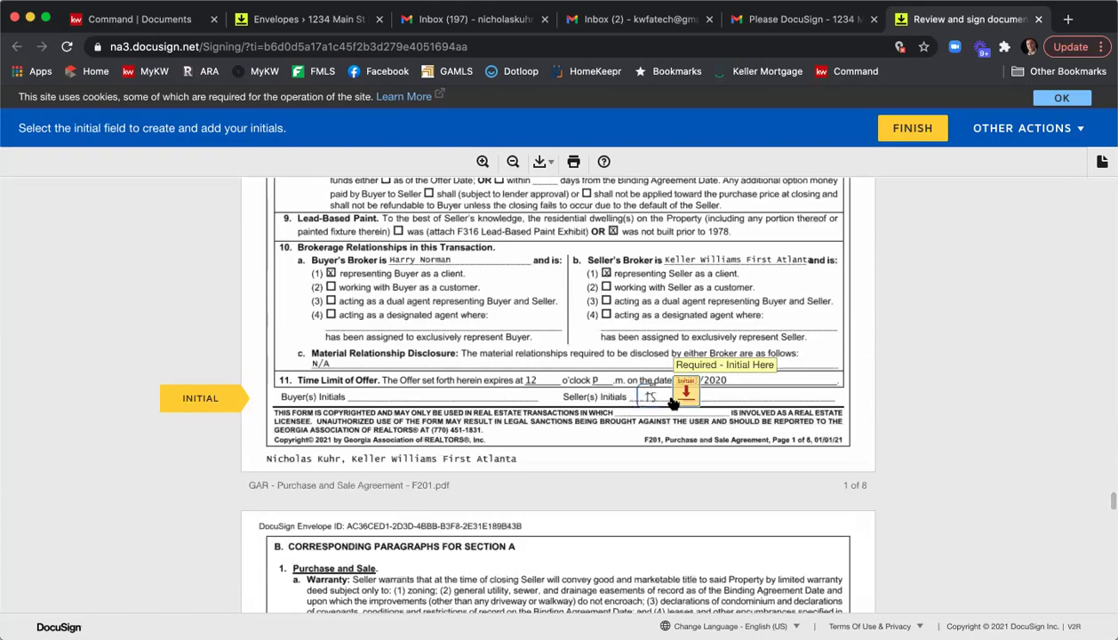
{"action": "left_click", "coordinate": [684, 397]}
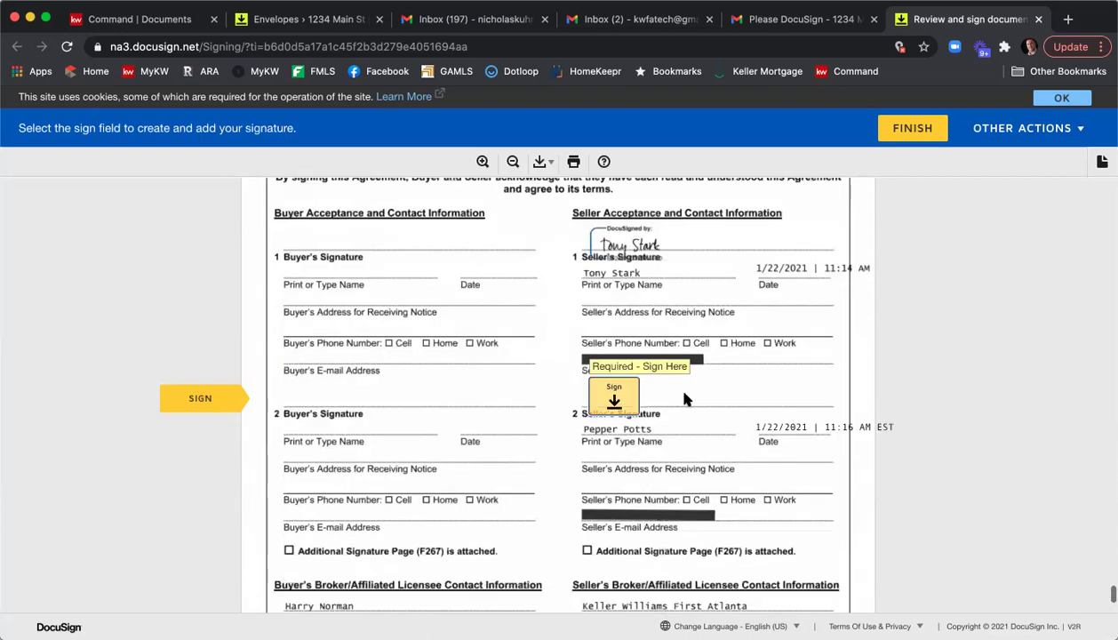
{"action": "left_click", "coordinate": [618, 402]}
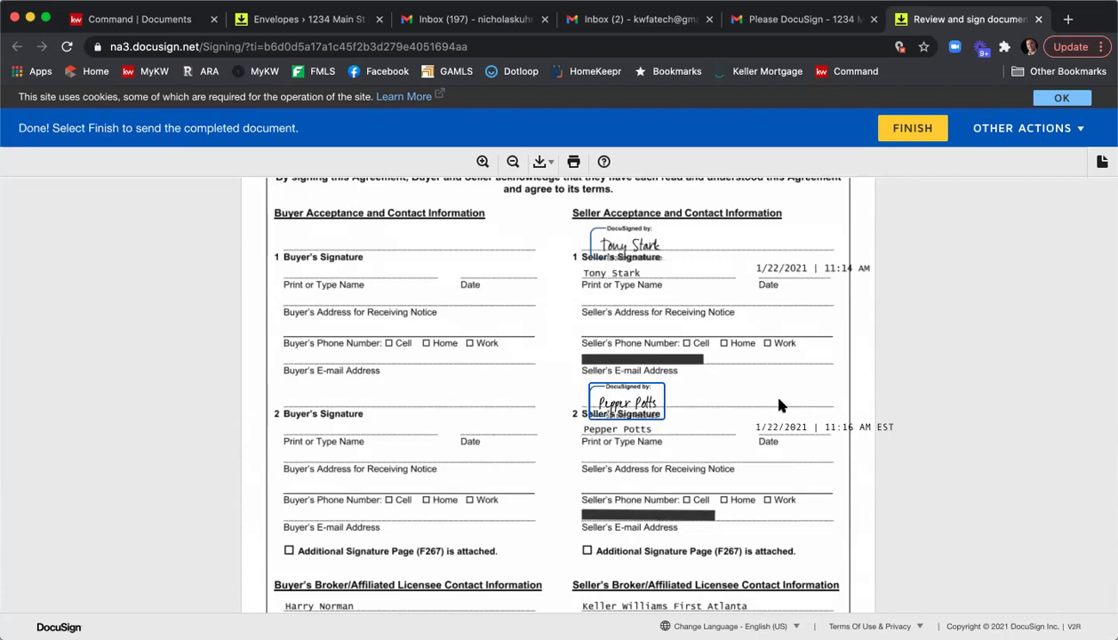
{"action": "left_click", "coordinate": [911, 132]}
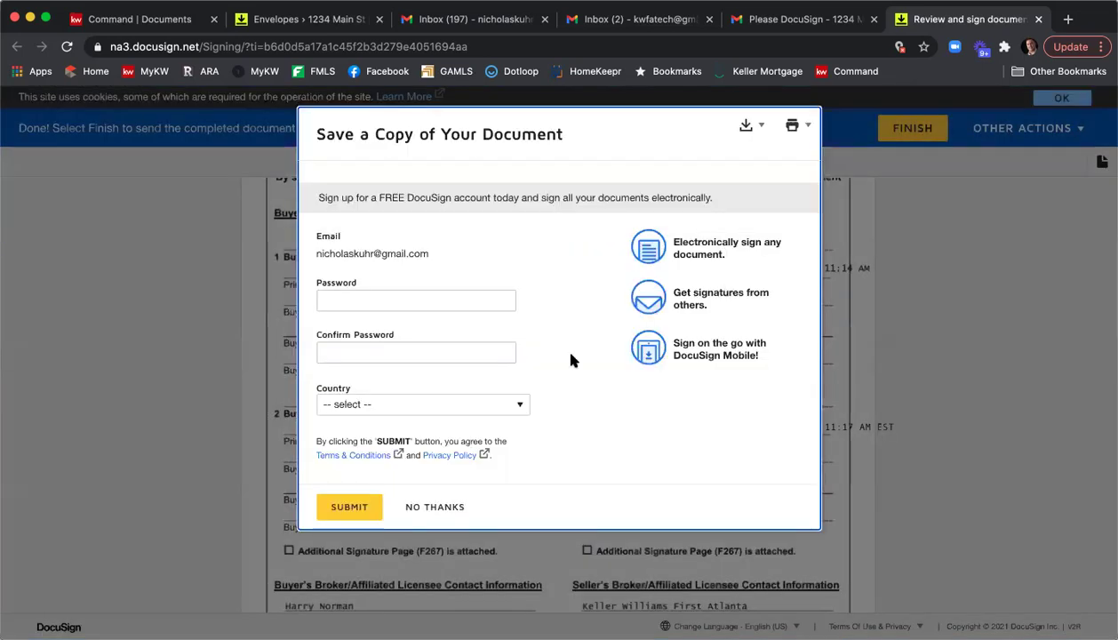
{"action": "left_click", "coordinate": [420, 508]}
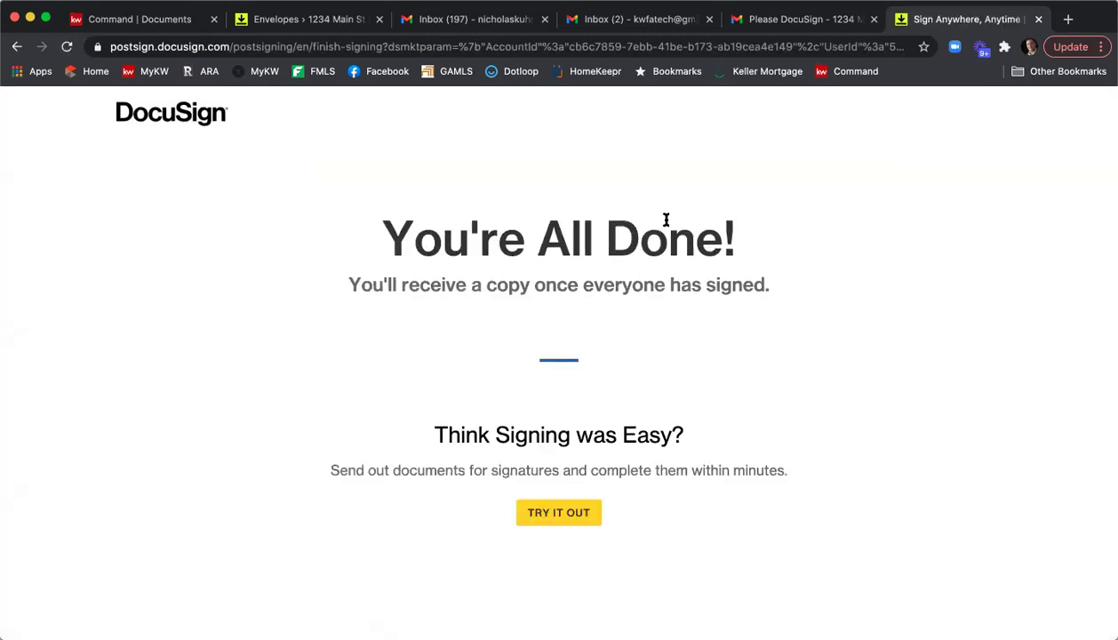
In the agent's own inbox, open the 1234 Main St Please DocuSign email and start reviewing the documents.
{"action": "left_click", "coordinate": [1039, 19]}
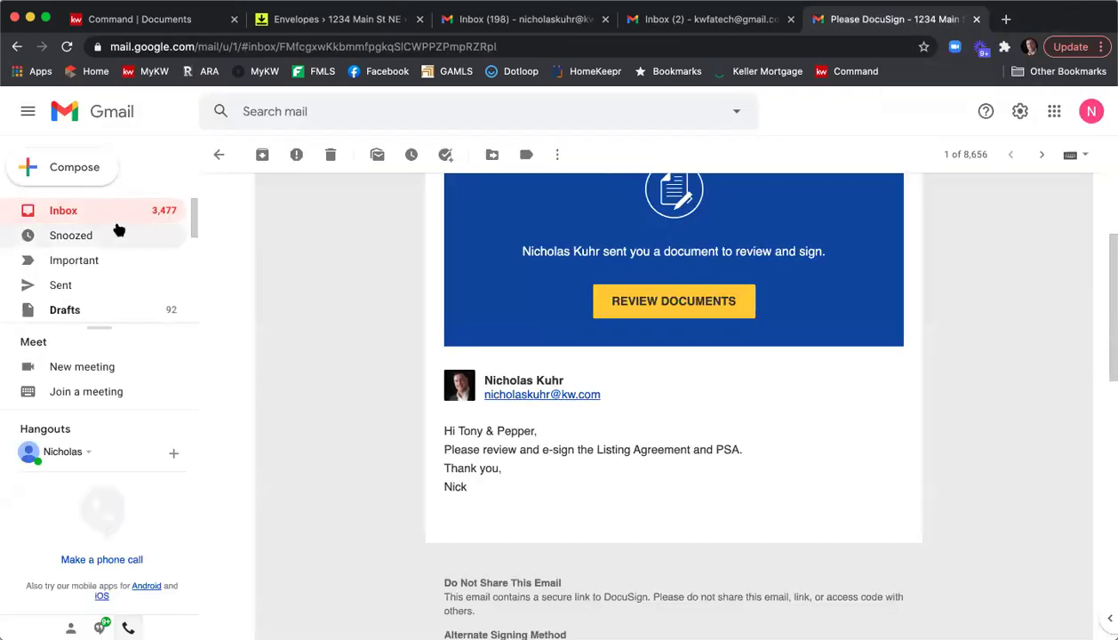
{"action": "left_click", "coordinate": [218, 153]}
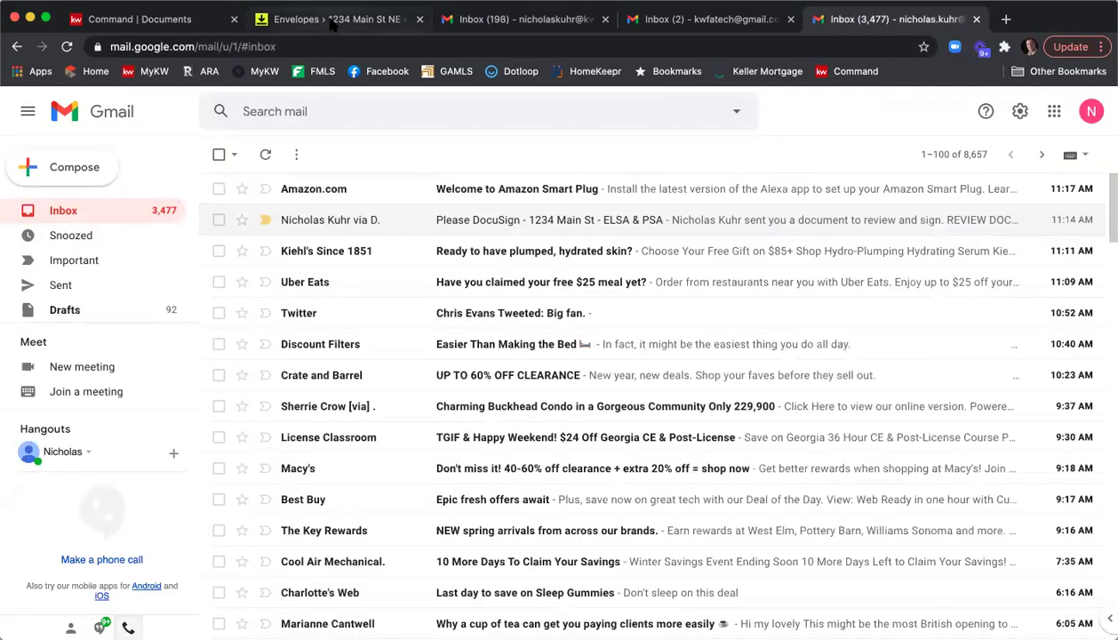
{"action": "left_click", "coordinate": [332, 21]}
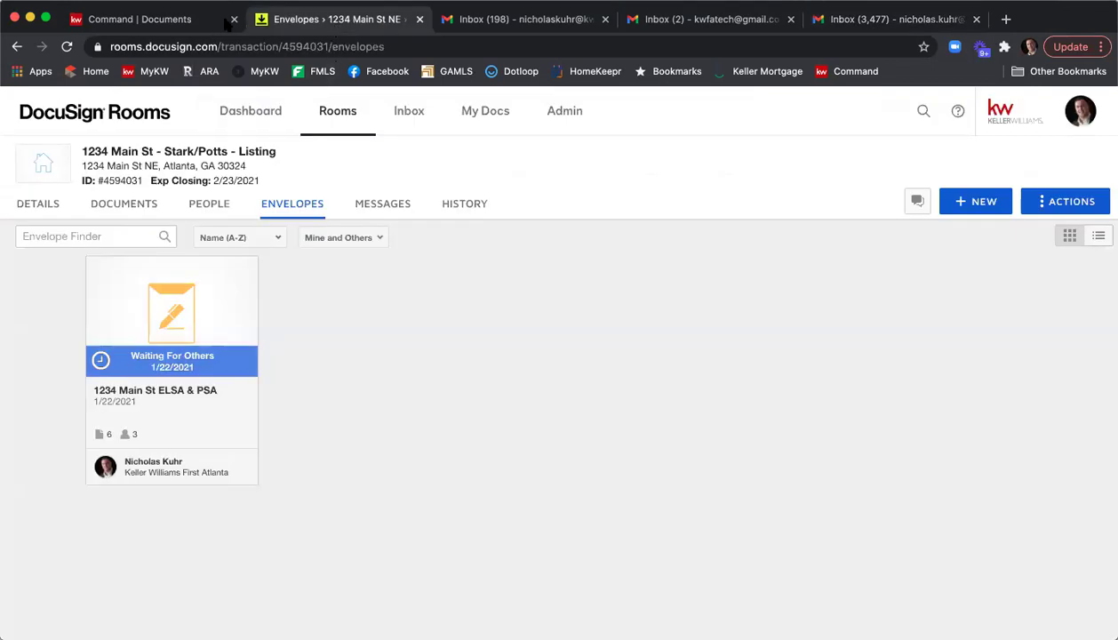
{"action": "left_click", "coordinate": [520, 16]}
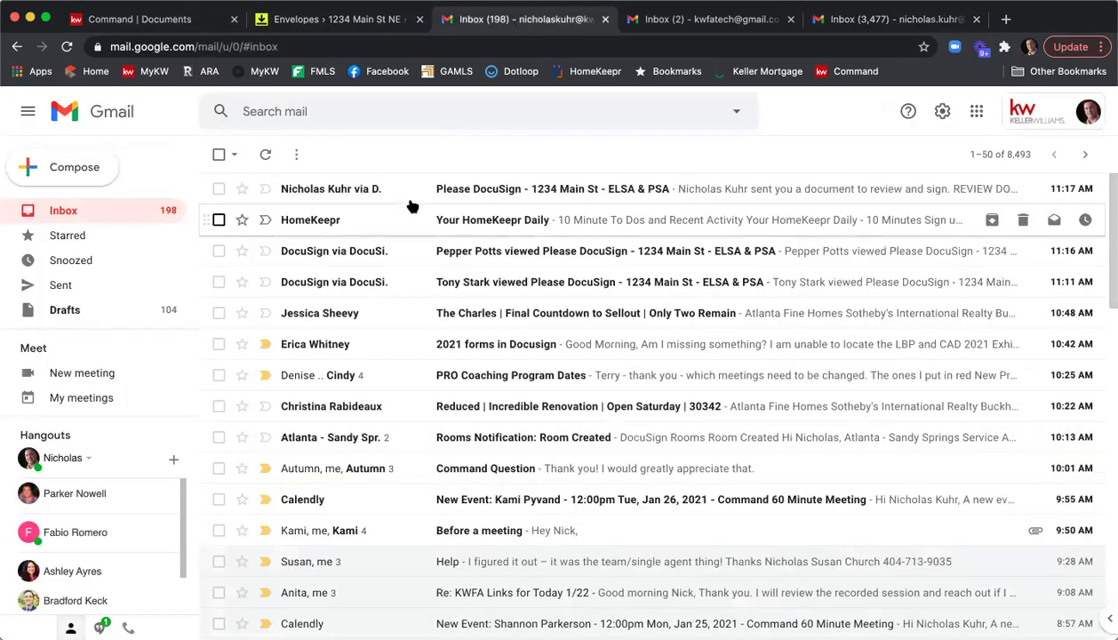
{"action": "left_click", "coordinate": [477, 192]}
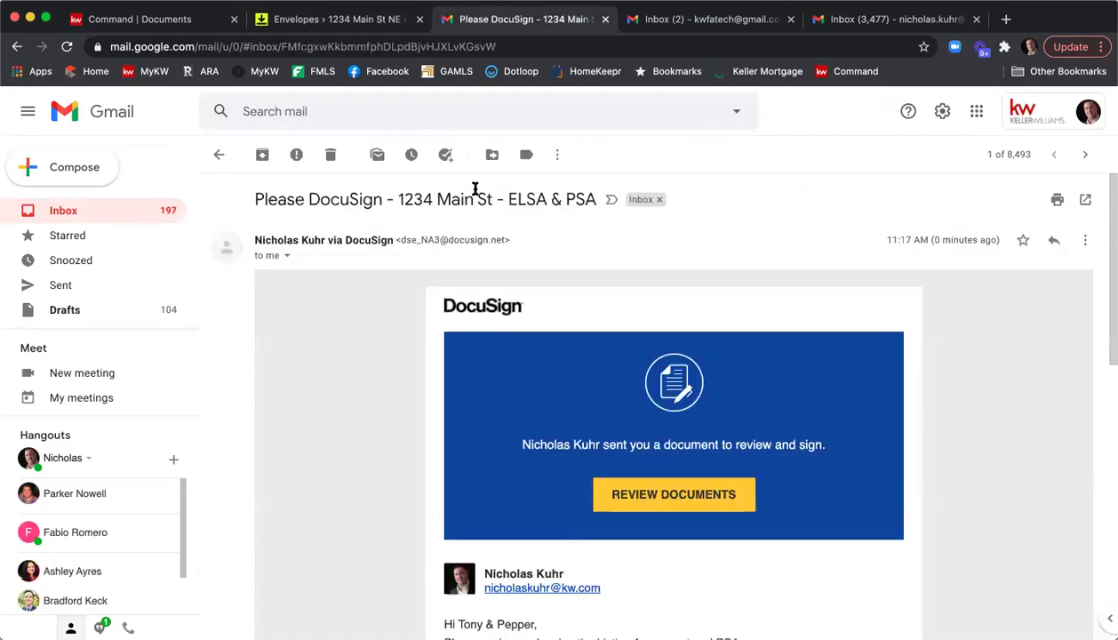
{"action": "scroll", "coordinate": [436, 404], "scroll_direction": "down", "scroll_amount": 3}
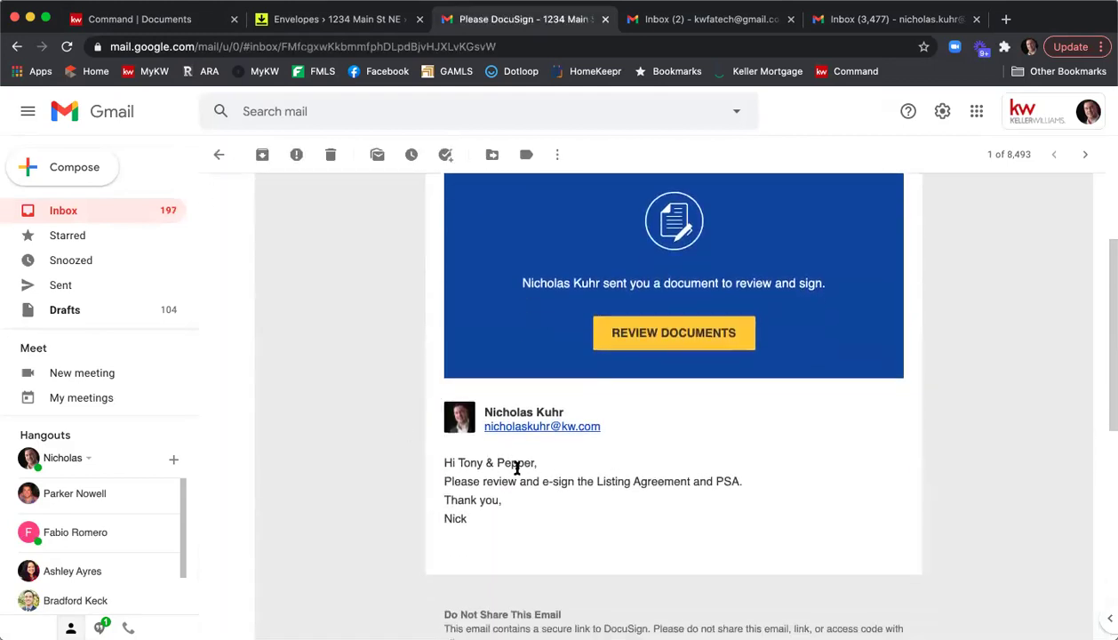
{"action": "left_click", "coordinate": [669, 333]}
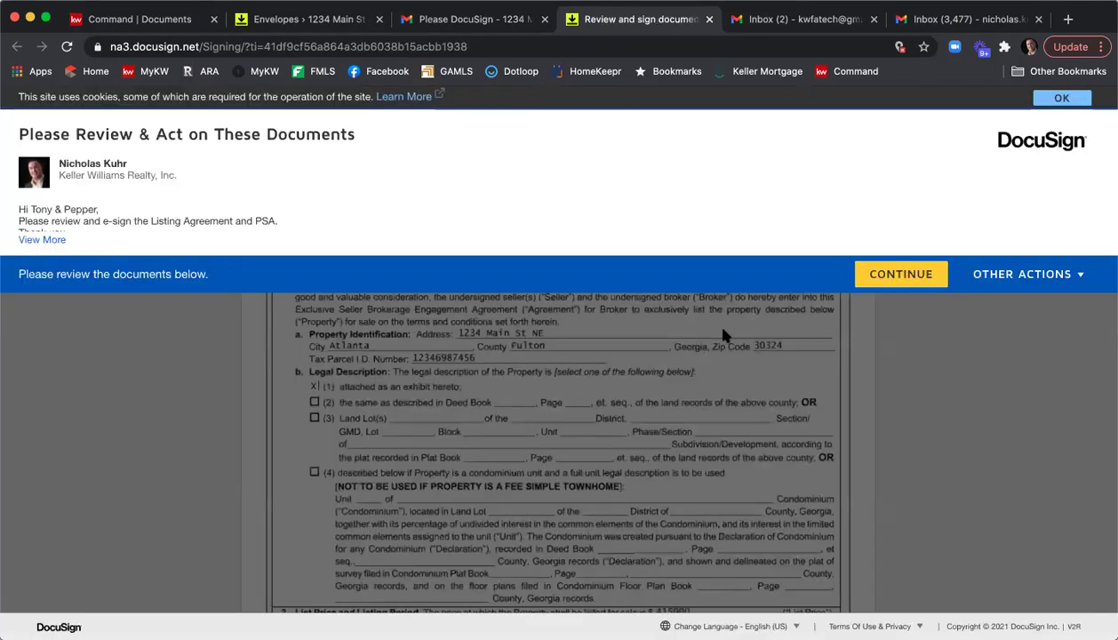
Sign the broker's affiliated licensee line and enter an 11 a.m. acceptance time.
{"action": "left_click", "coordinate": [893, 273]}
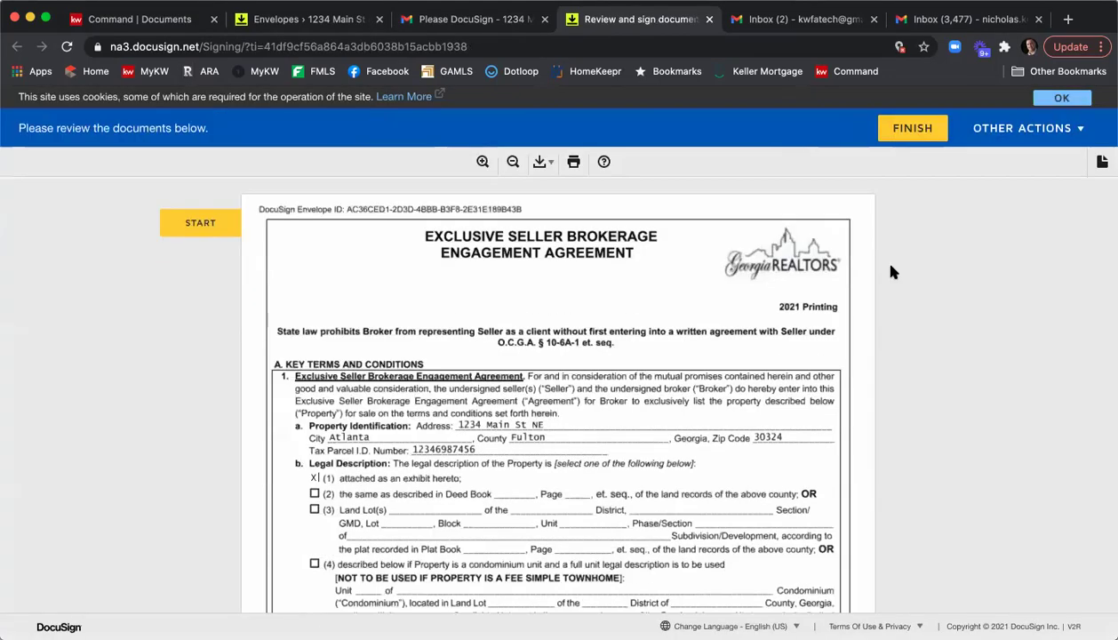
{"action": "left_click", "coordinate": [200, 223]}
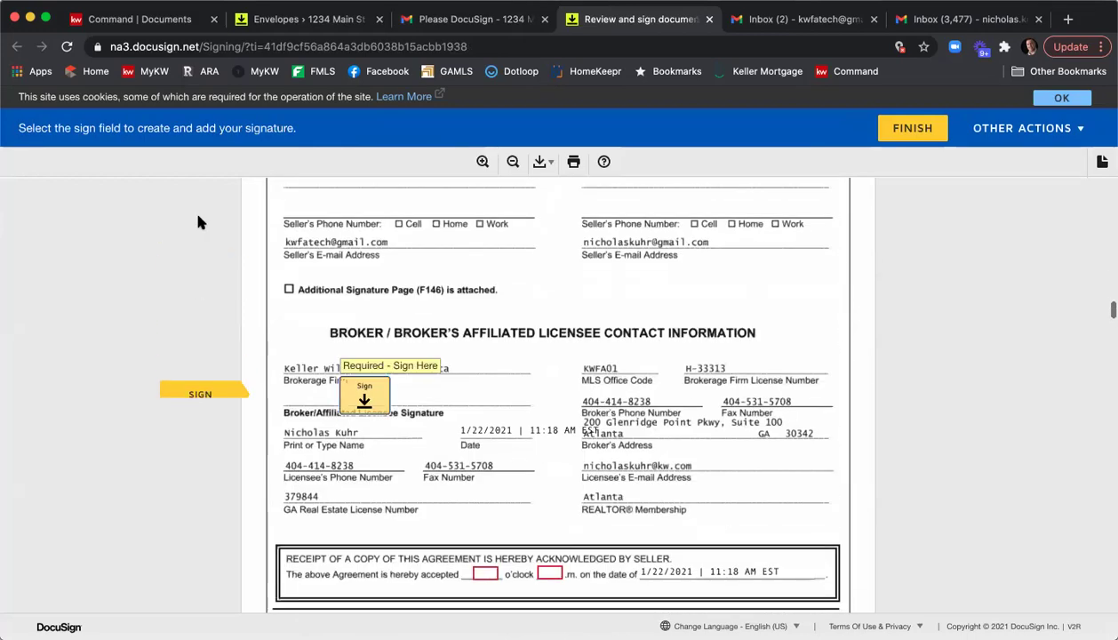
{"action": "left_click", "coordinate": [365, 397]}
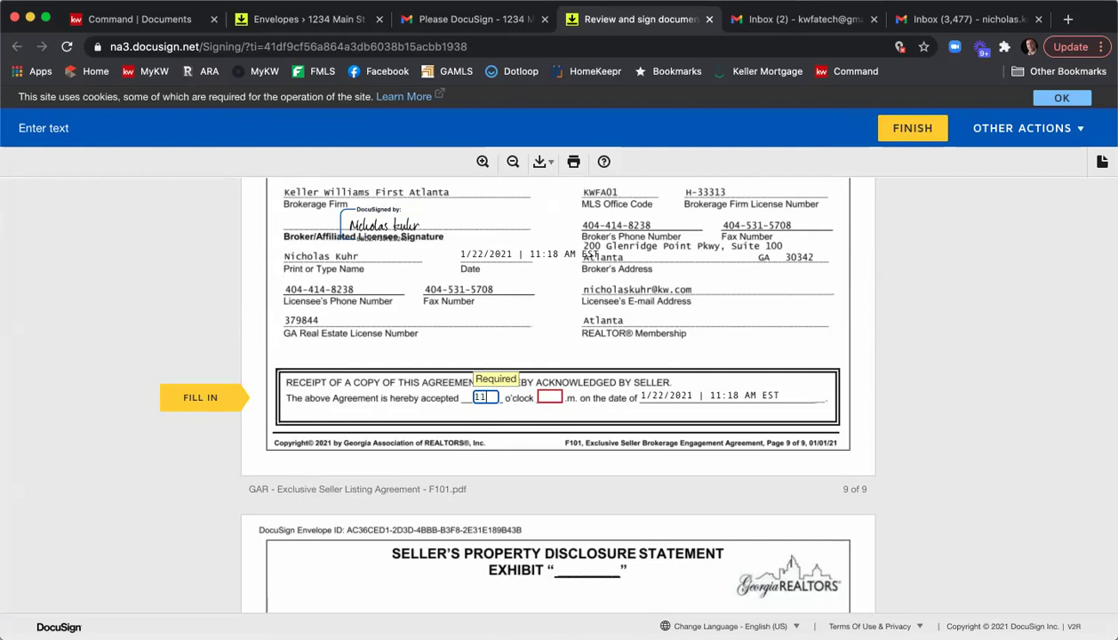
{"action": "type", "text": "11"}
{"action": "key", "text": "Tab"}
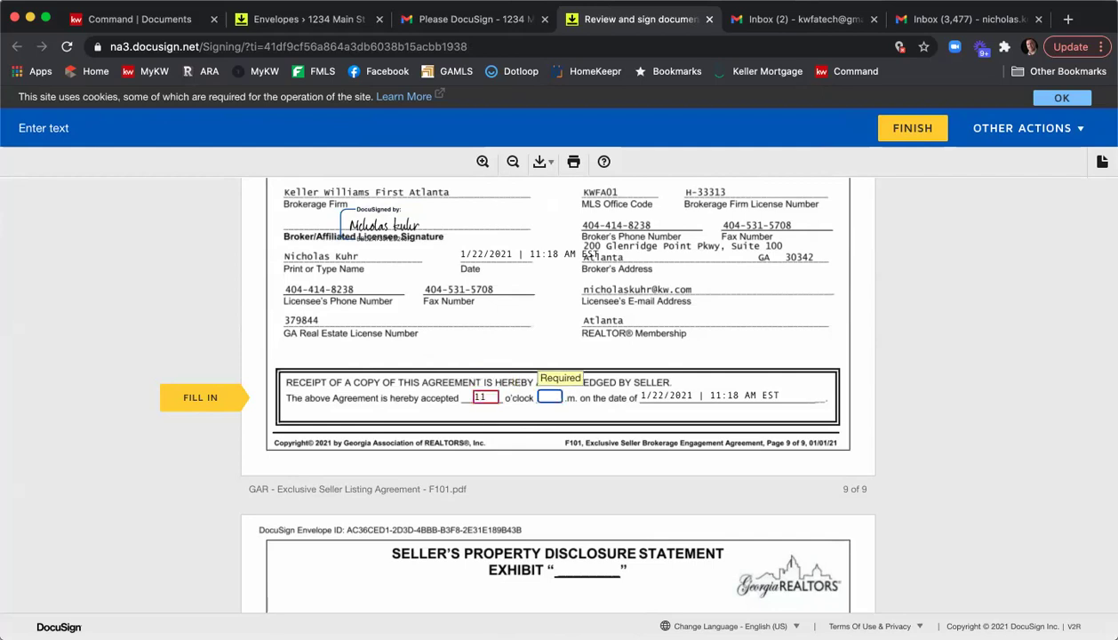
{"action": "left_click", "coordinate": [692, 400]}
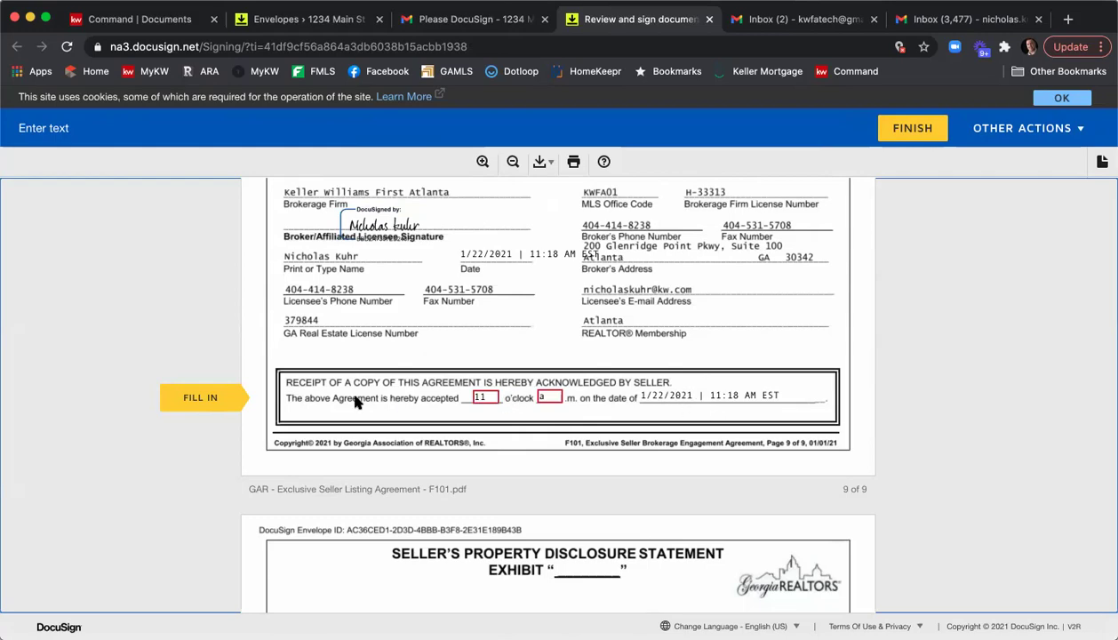
Sign the seller's broker licensee line, submit without logging in, and close the signing tab.
{"action": "left_click", "coordinate": [220, 397]}
{"action": "left_click", "coordinate": [222, 399]}
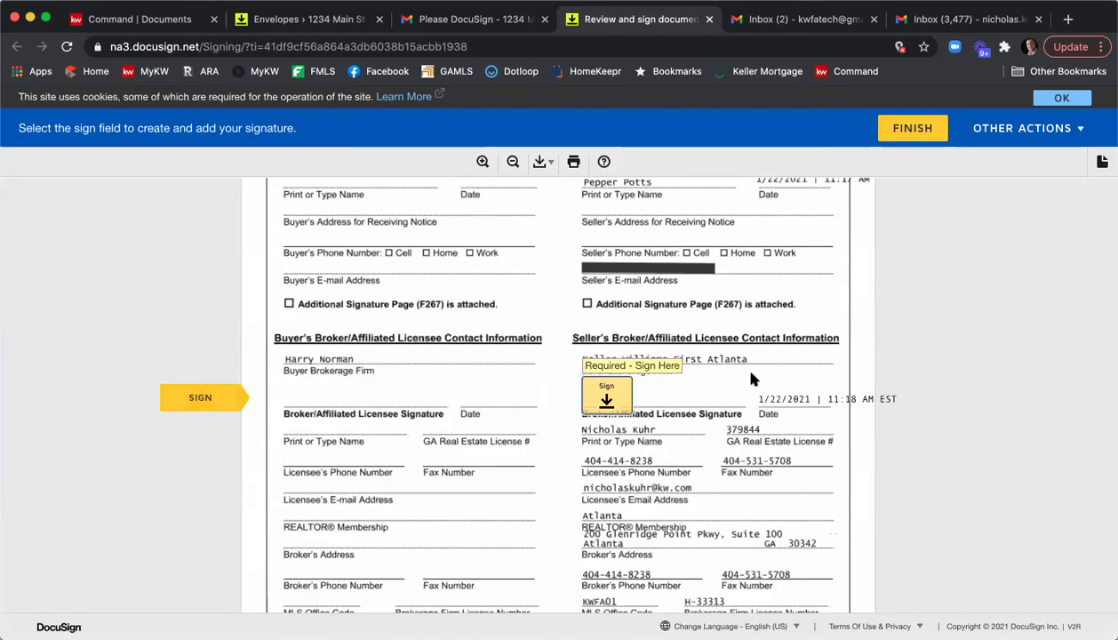
{"action": "left_click", "coordinate": [603, 392]}
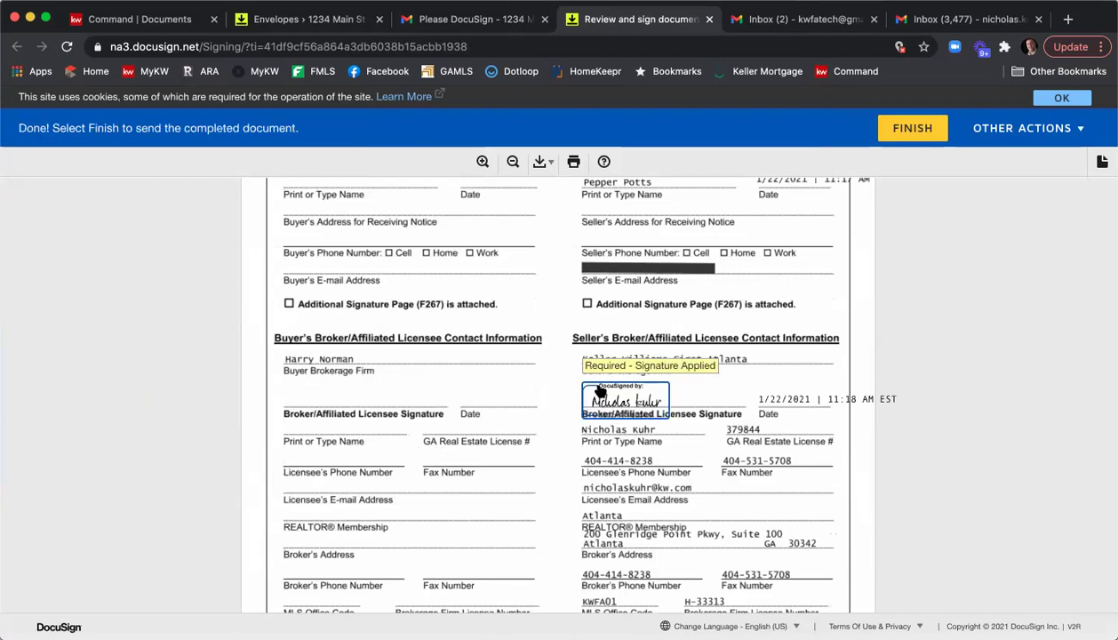
{"action": "scroll", "coordinate": [760, 337], "scroll_direction": "down", "scroll_amount": 5}
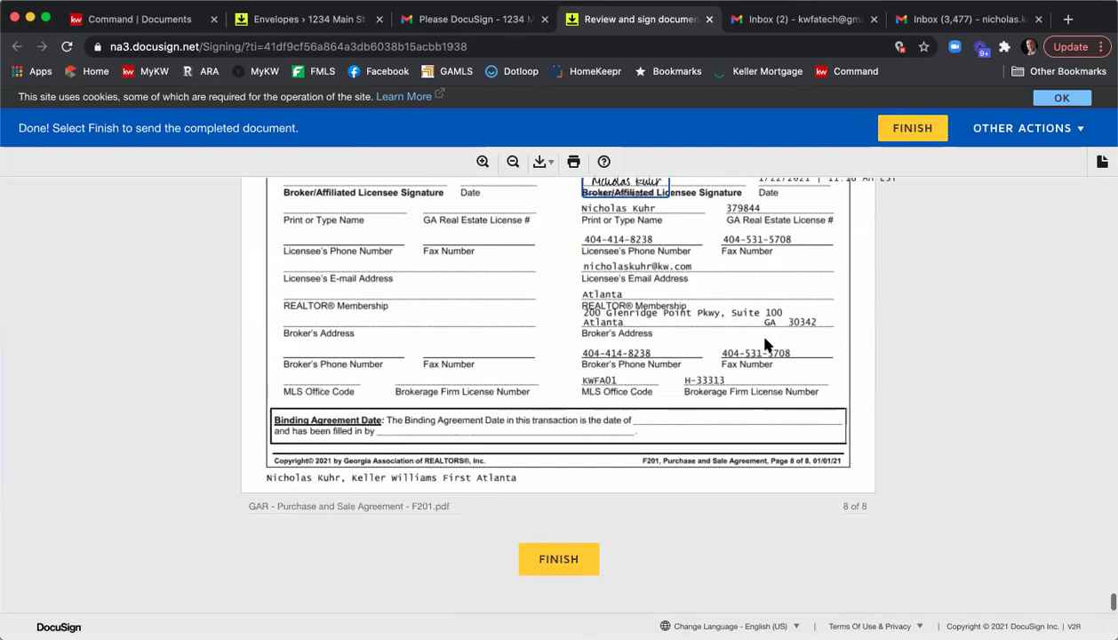
{"action": "left_click", "coordinate": [580, 565]}
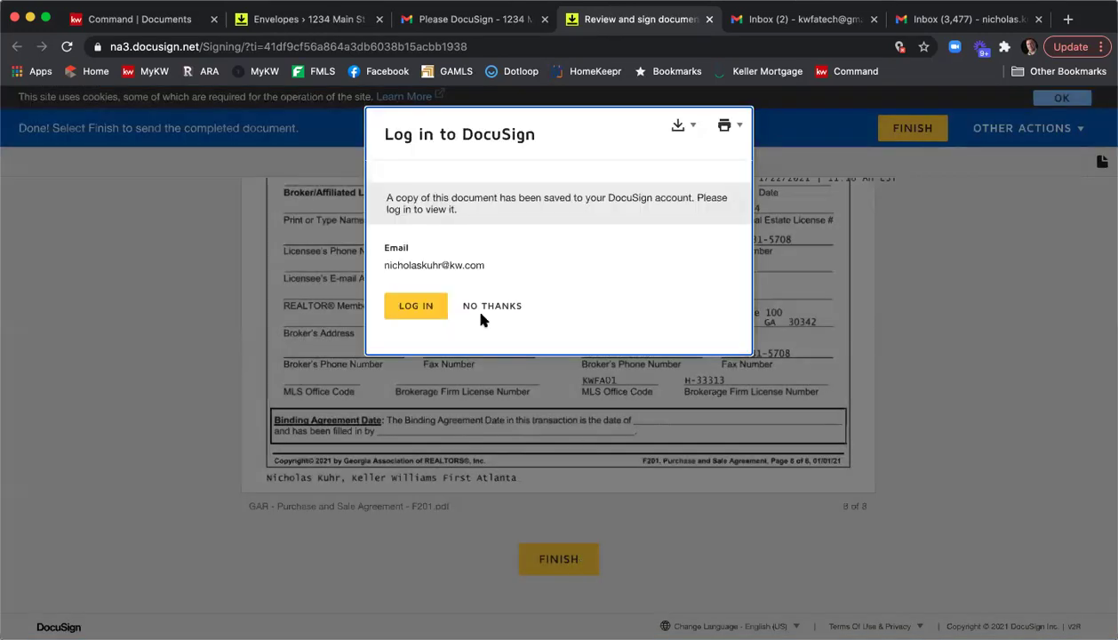
{"action": "left_click", "coordinate": [482, 307]}
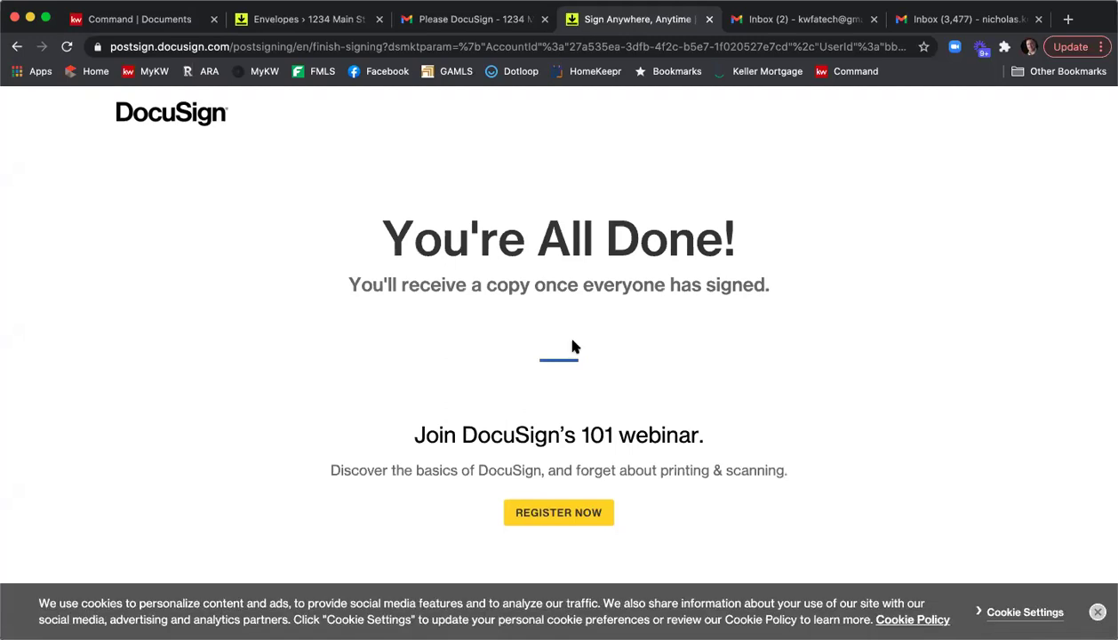
{"action": "left_click", "coordinate": [709, 19]}
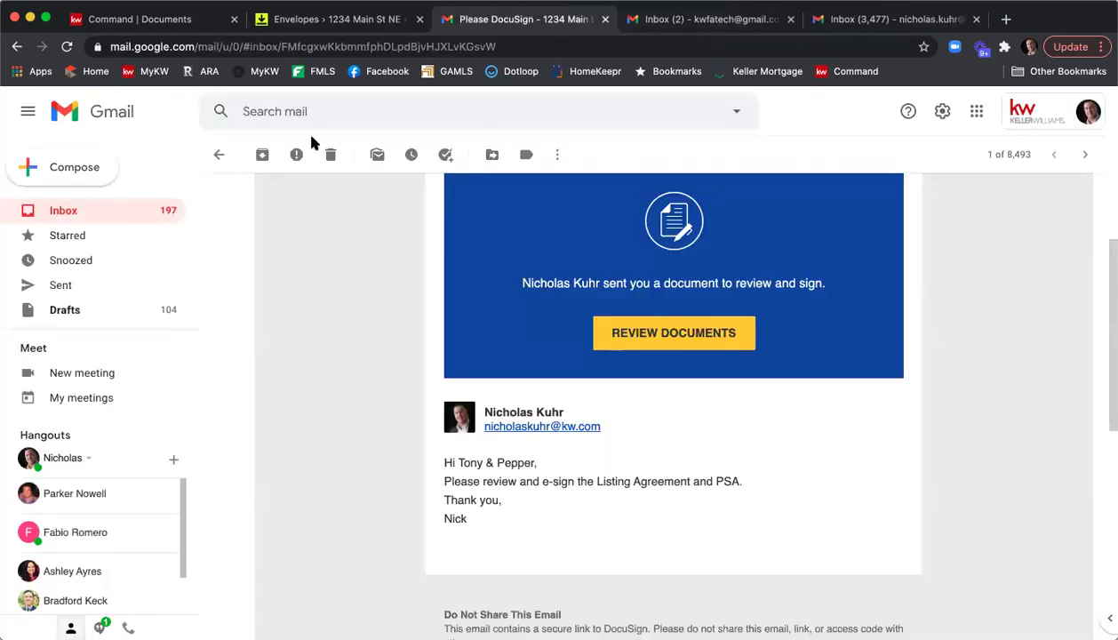
Refresh the other inbox and open the 'Completed: Please DocuSign' email down to its six PDF attachments.
{"action": "left_click", "coordinate": [676, 20]}
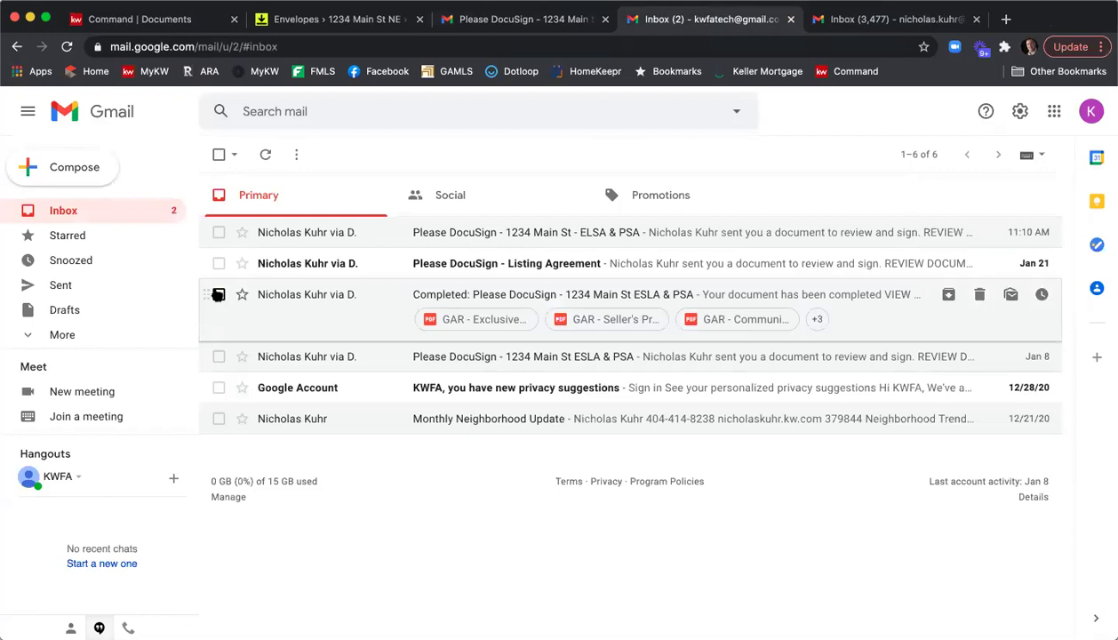
{"action": "left_click", "coordinate": [77, 214]}
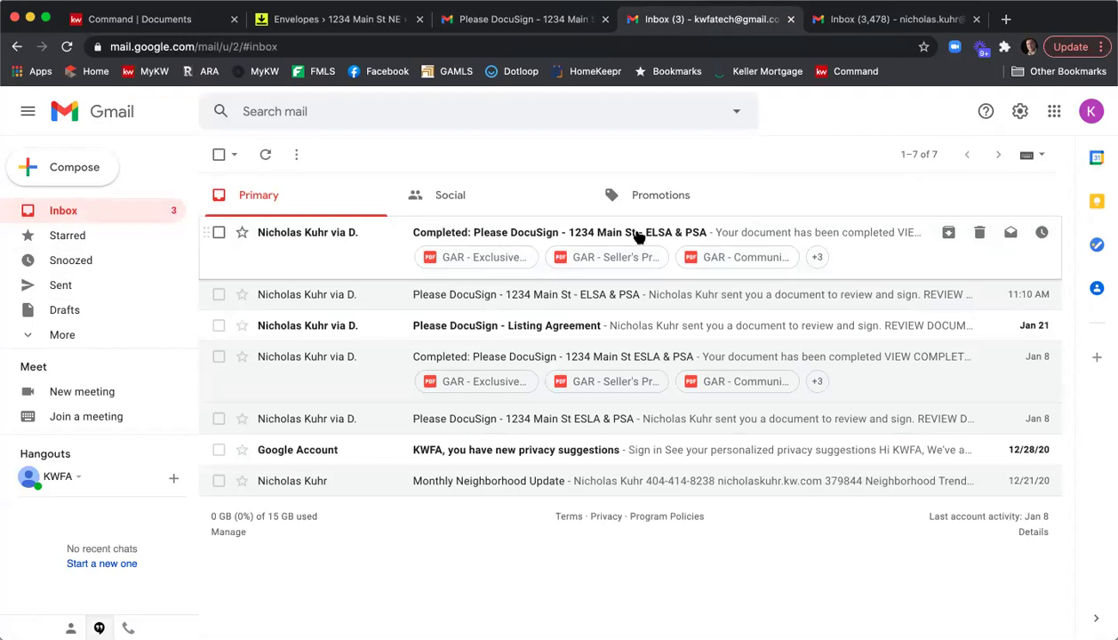
{"action": "left_click", "coordinate": [354, 232]}
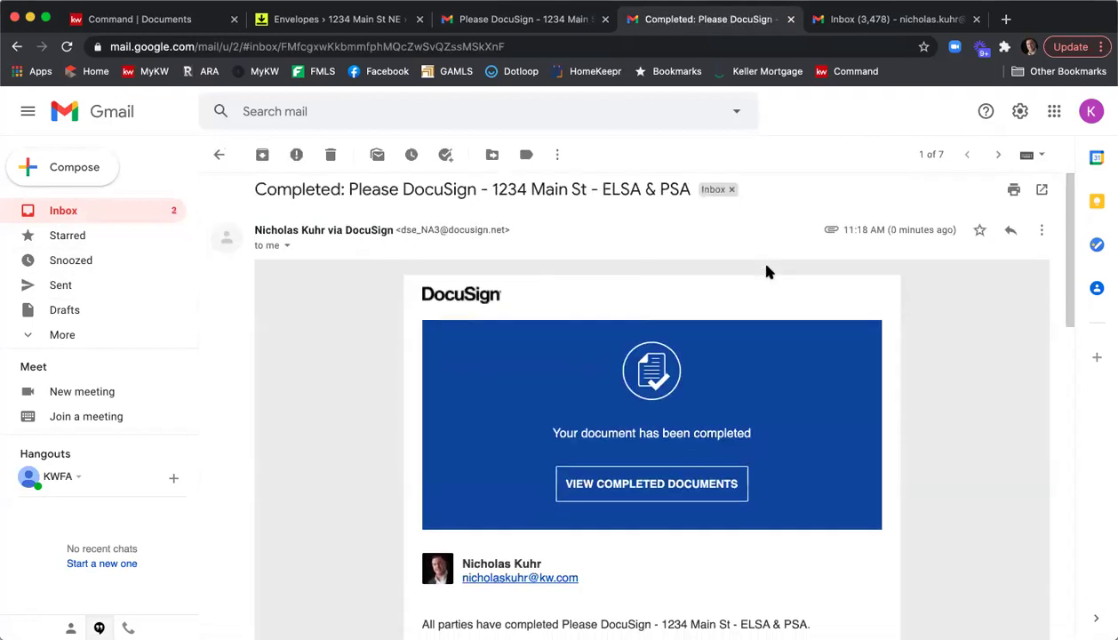
{"action": "scroll", "coordinate": [788, 275], "scroll_direction": "down", "scroll_amount": 5}
{"action": "scroll", "coordinate": [790, 307], "scroll_direction": "down", "scroll_amount": 5}
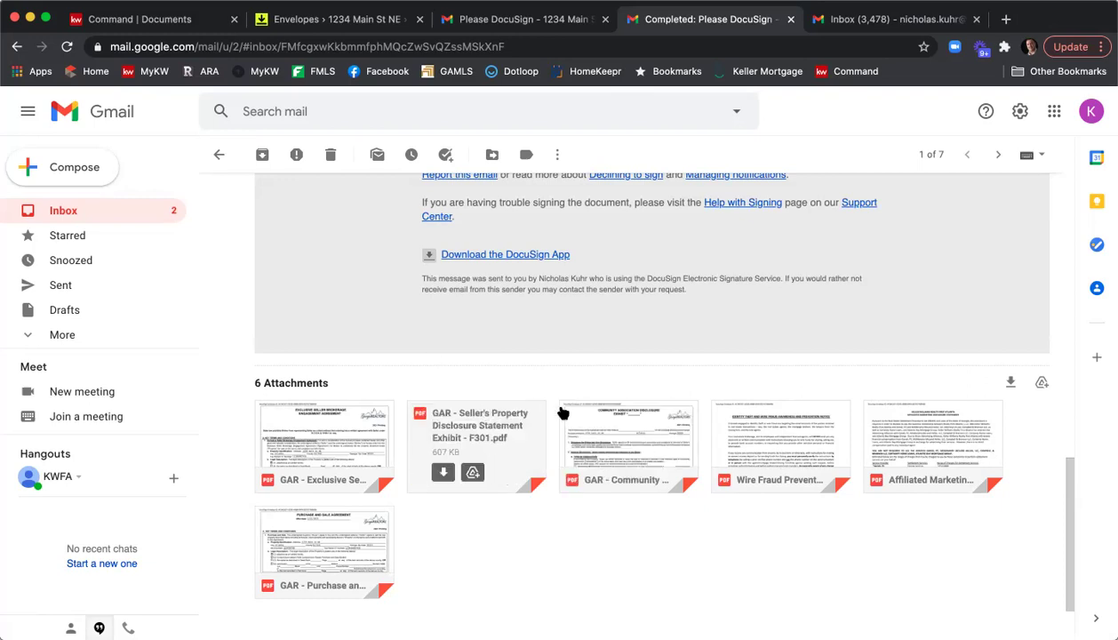
Reload the room's envelopes, confirm all three recipients signed the ELSA & PSA envelope, then view Documents.
{"action": "left_click", "coordinate": [331, 18]}
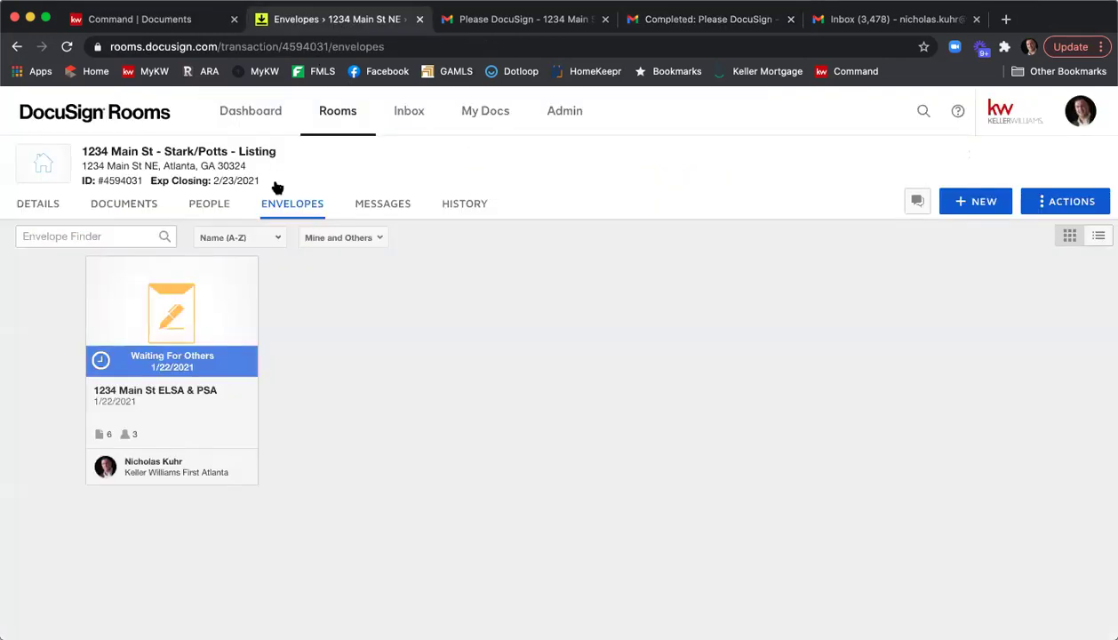
{"action": "left_click", "coordinate": [68, 47]}
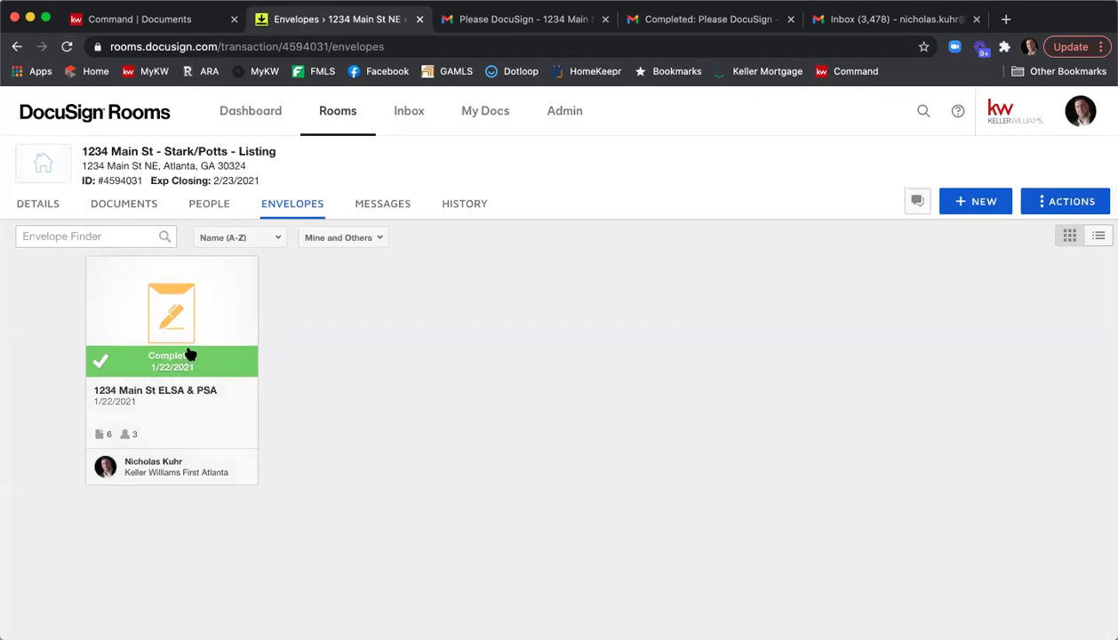
{"action": "left_click", "coordinate": [174, 314]}
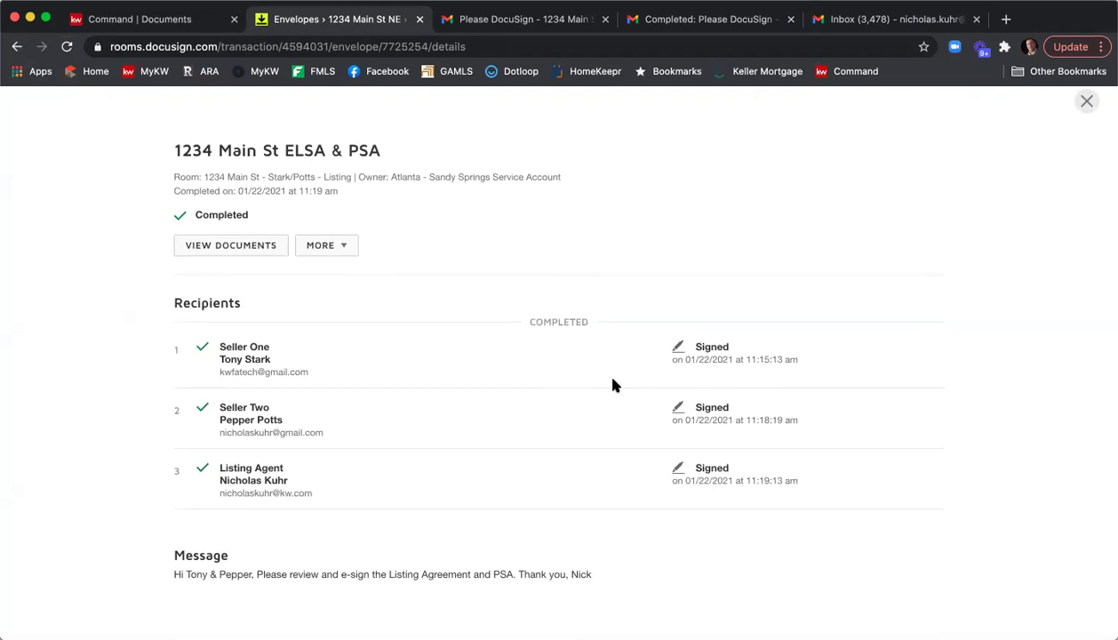
{"action": "left_click", "coordinate": [1086, 107]}
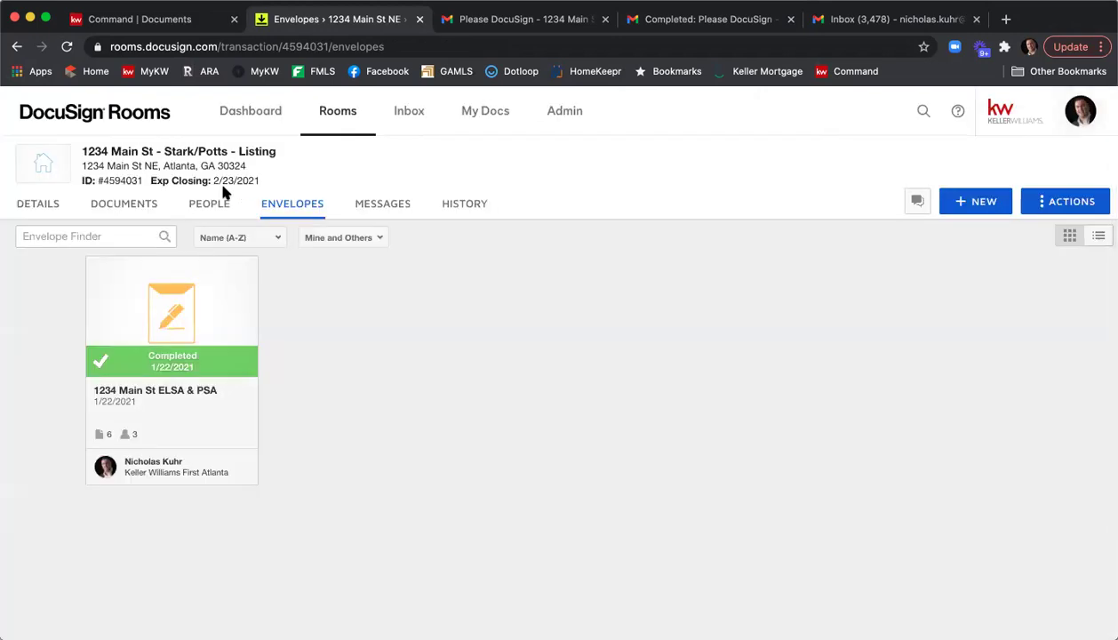
{"action": "left_click", "coordinate": [112, 207]}
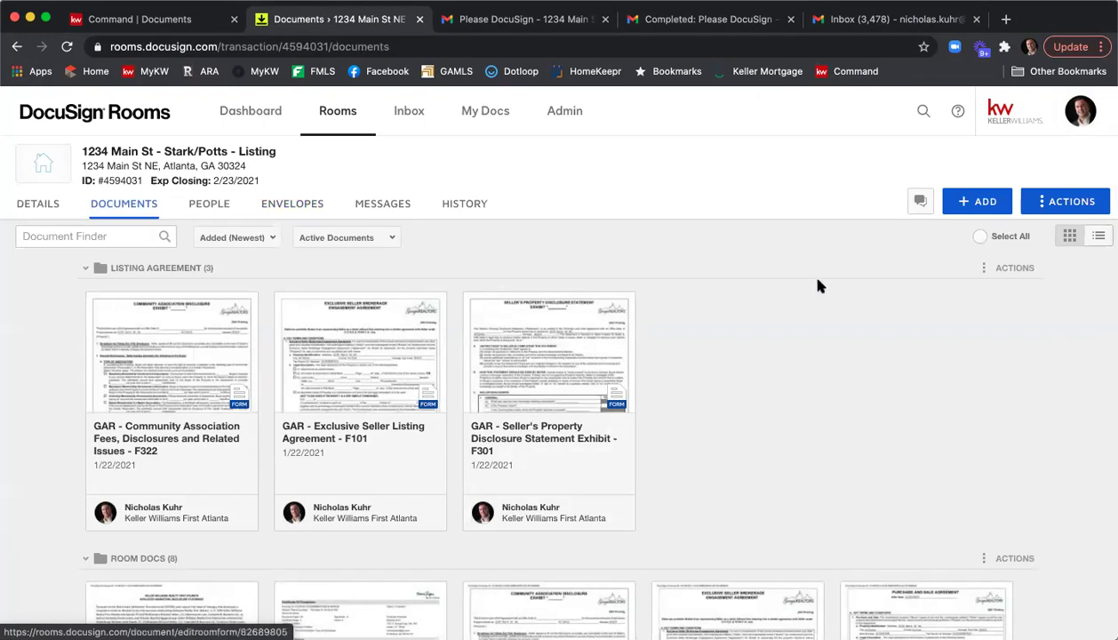
Select the five signed documents: Affiliated Marketing Disclosure, Community Association Fees, Exclusive Seller Listing Agreement, Seller's Property Disclosure Statement and Wire Fraud Prevention Notice.
{"action": "scroll", "coordinate": [819, 285], "scroll_direction": "down", "scroll_amount": 5}
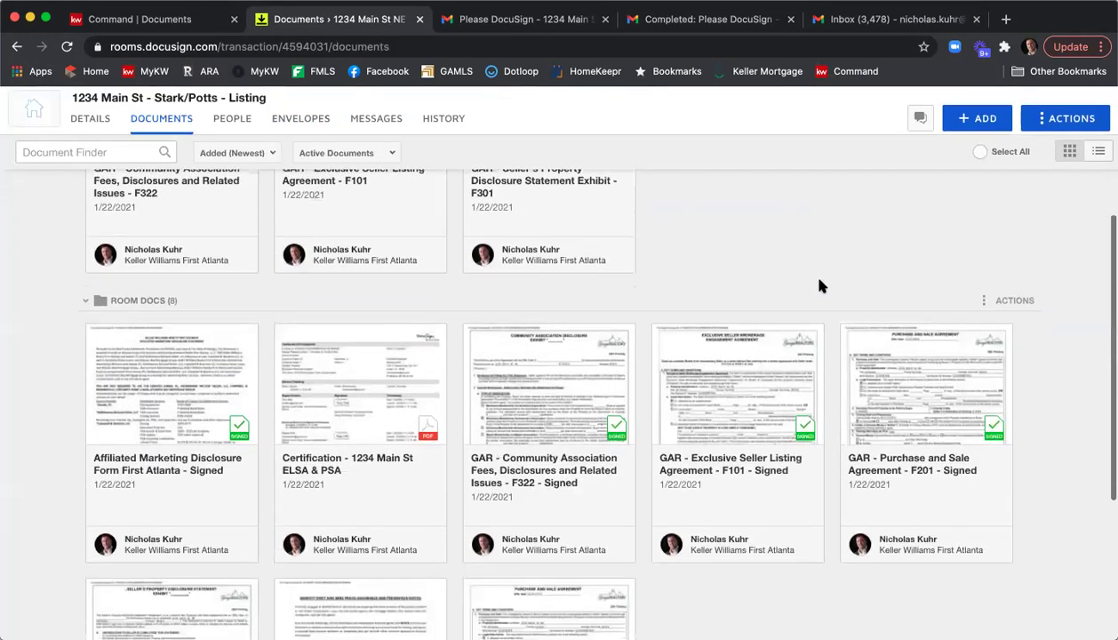
{"action": "scroll", "coordinate": [820, 285], "scroll_direction": "down", "scroll_amount": 2}
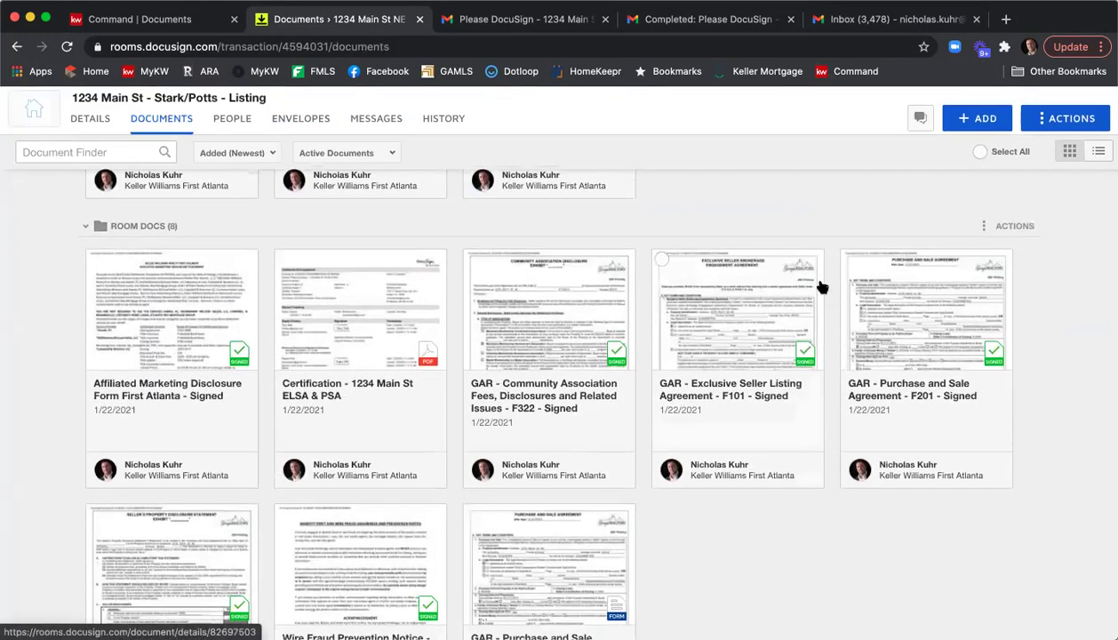
{"action": "scroll", "coordinate": [819, 286], "scroll_direction": "down", "scroll_amount": 2}
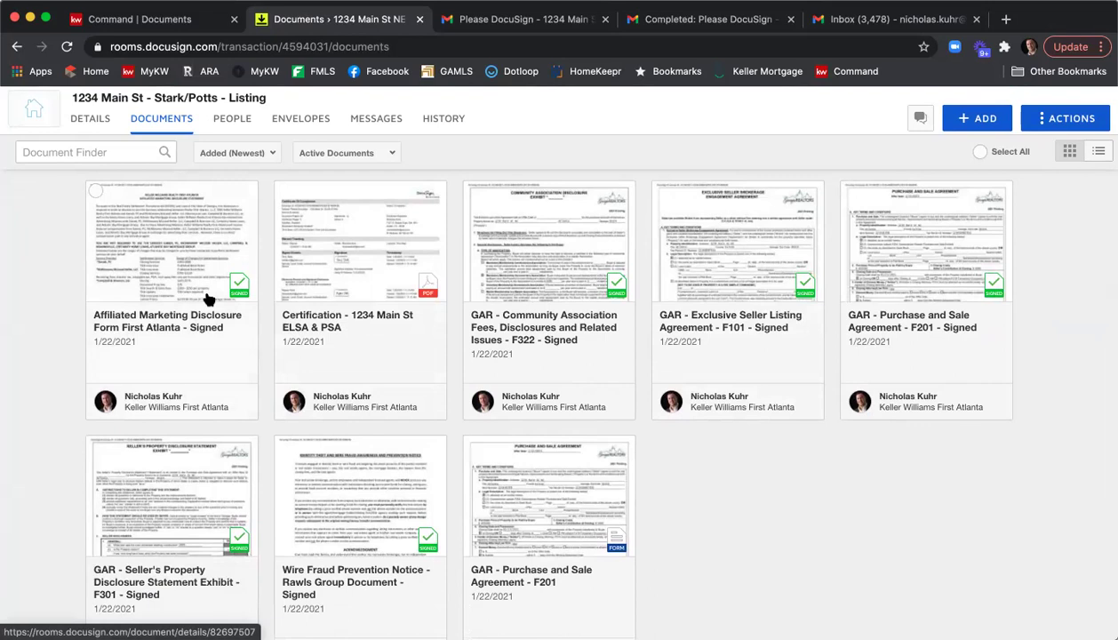
{"action": "left_click", "coordinate": [95, 191]}
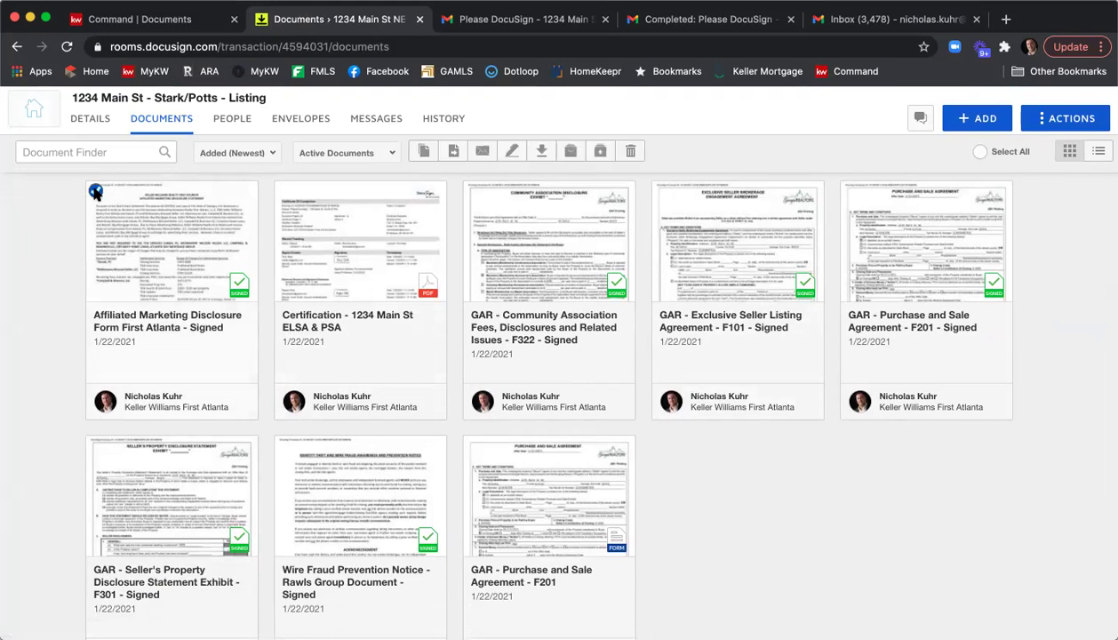
{"action": "left_click", "coordinate": [472, 192]}
{"action": "left_click", "coordinate": [660, 192]}
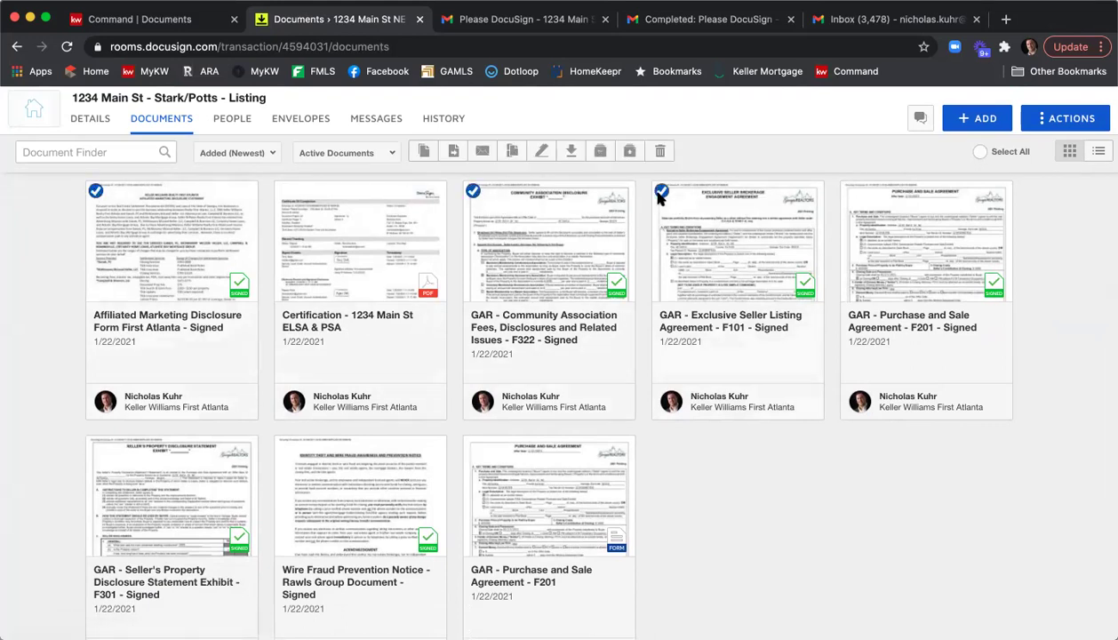
{"action": "left_click", "coordinate": [96, 445]}
{"action": "left_click", "coordinate": [284, 445]}
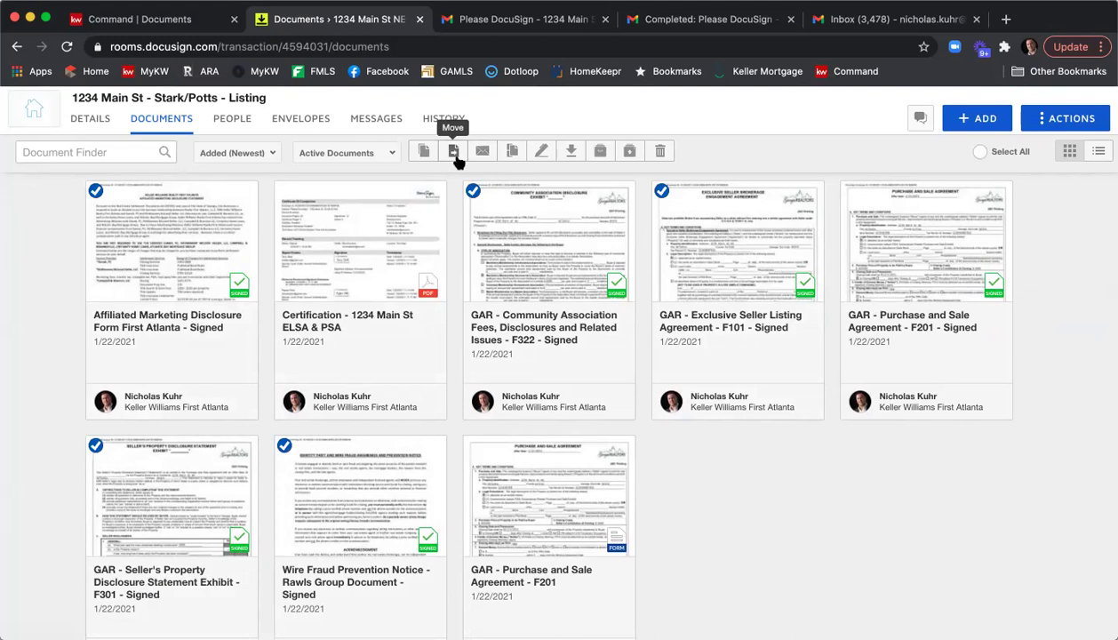
Move the selected documents into the current room's Listing Agreement folder.
{"action": "left_click", "coordinate": [453, 153]}
{"action": "left_click", "coordinate": [489, 254]}
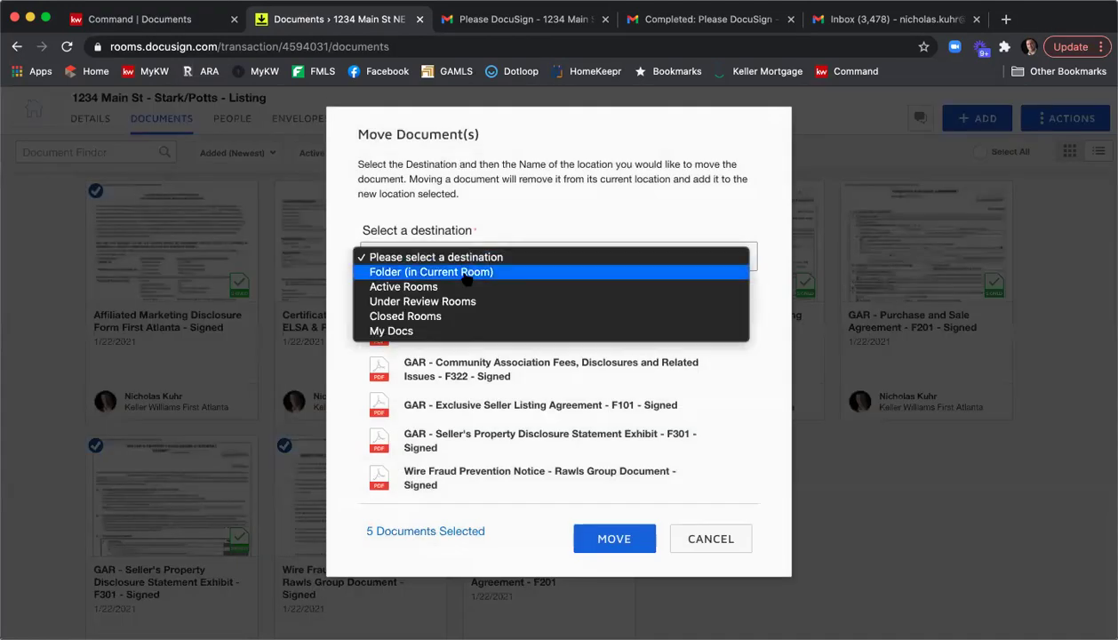
{"action": "left_click", "coordinate": [464, 275]}
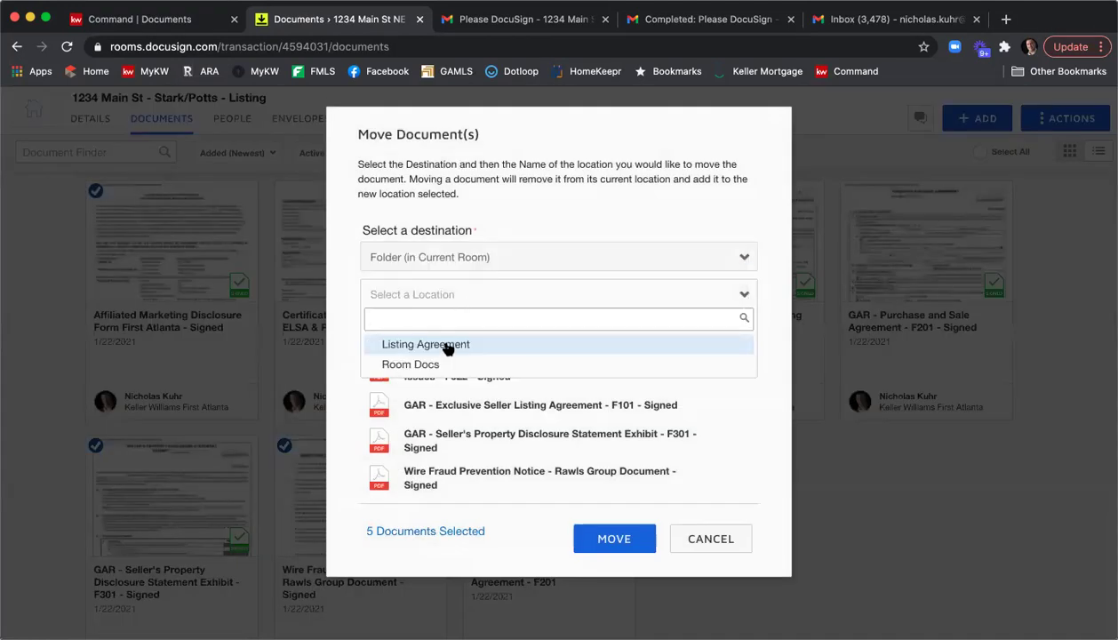
{"action": "left_click", "coordinate": [447, 346]}
{"action": "left_click", "coordinate": [601, 539]}
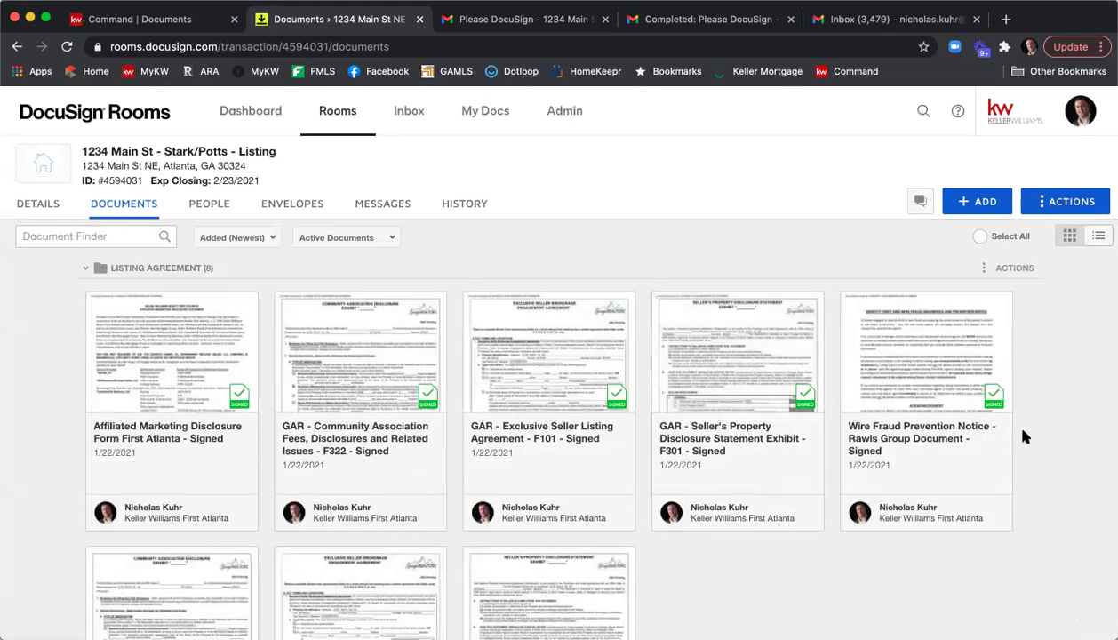
{"action": "scroll", "coordinate": [1056, 435], "scroll_direction": "down", "scroll_amount": 5}
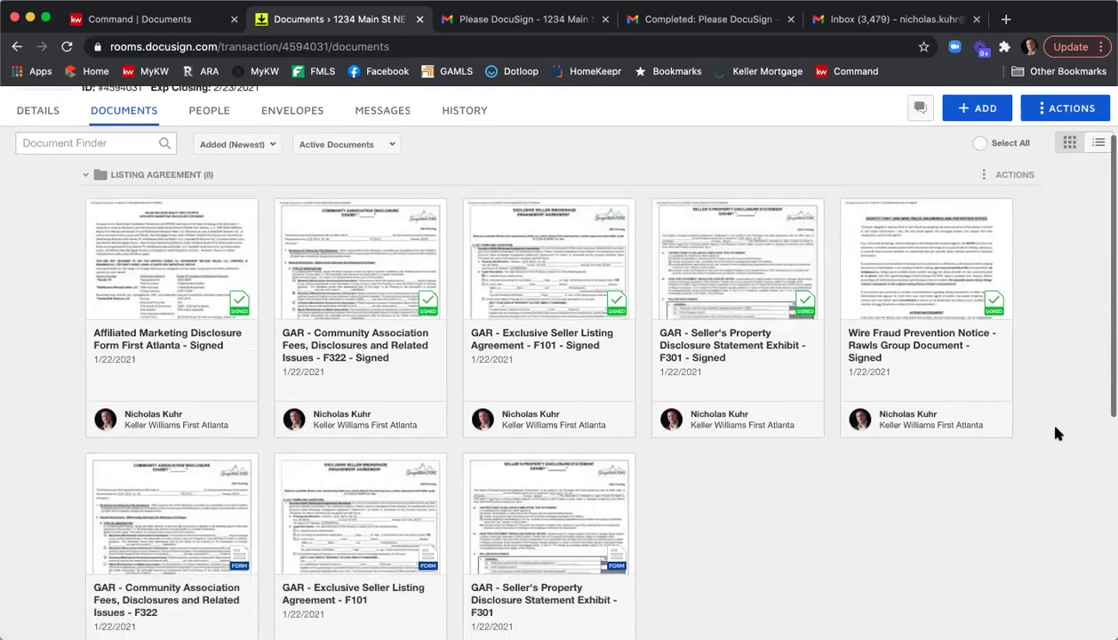
{"action": "scroll", "coordinate": [1056, 429], "scroll_direction": "down", "scroll_amount": 2}
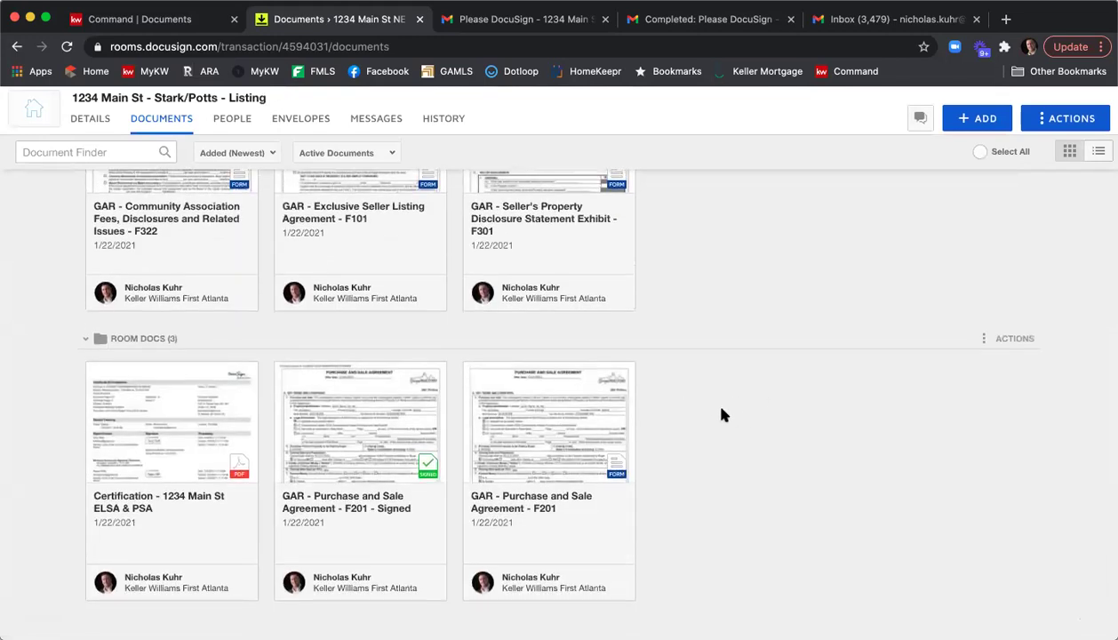
Open the Certification completion certificate, review its signer events, and close it.
{"action": "left_click", "coordinate": [179, 464]}
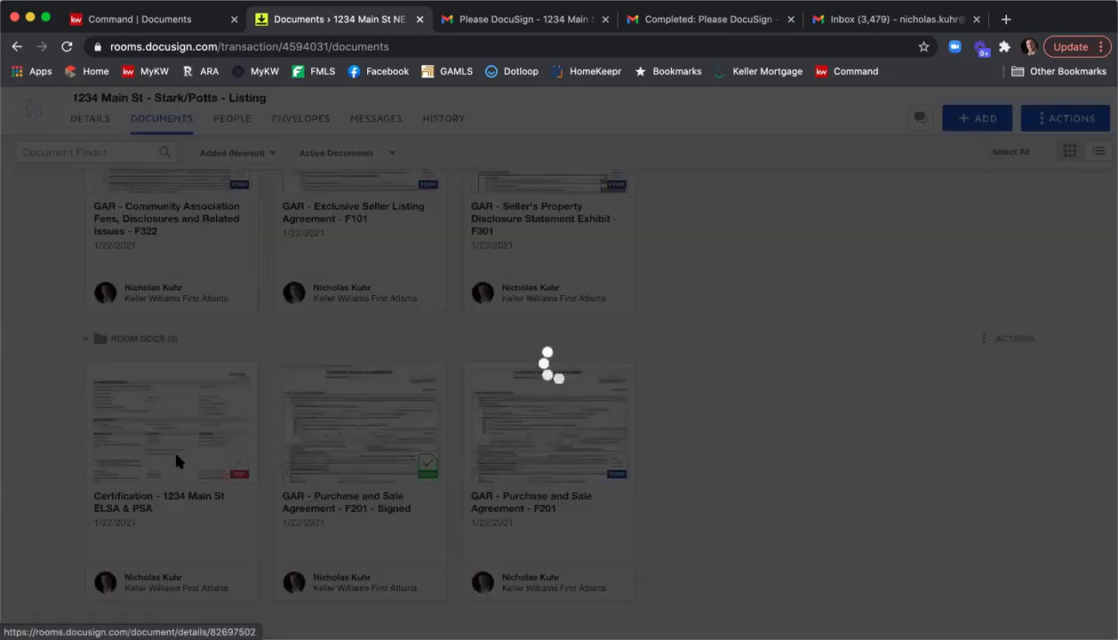
{"action": "scroll", "coordinate": [361, 433], "scroll_direction": "down", "scroll_amount": 2}
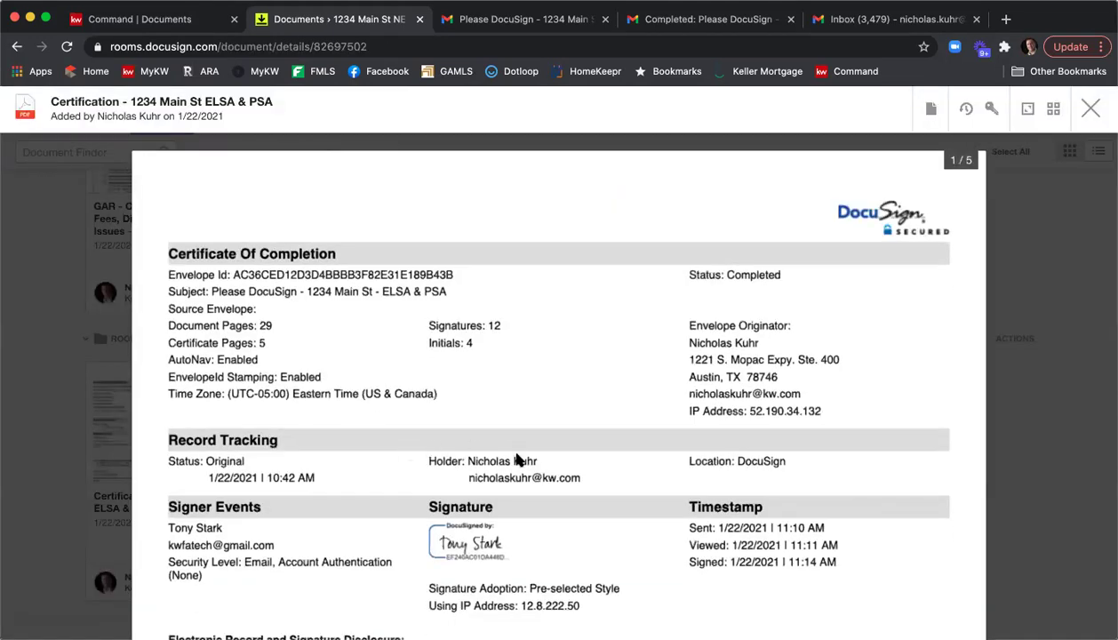
{"action": "scroll", "coordinate": [549, 449], "scroll_direction": "down", "scroll_amount": 1}
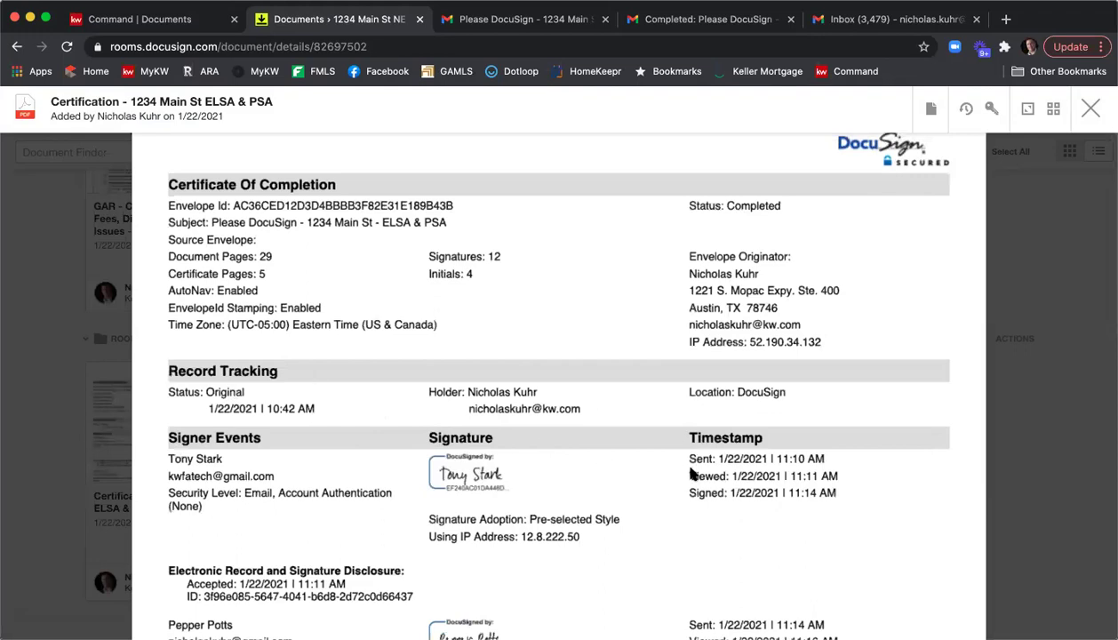
{"action": "scroll", "coordinate": [690, 476], "scroll_direction": "down", "scroll_amount": 5}
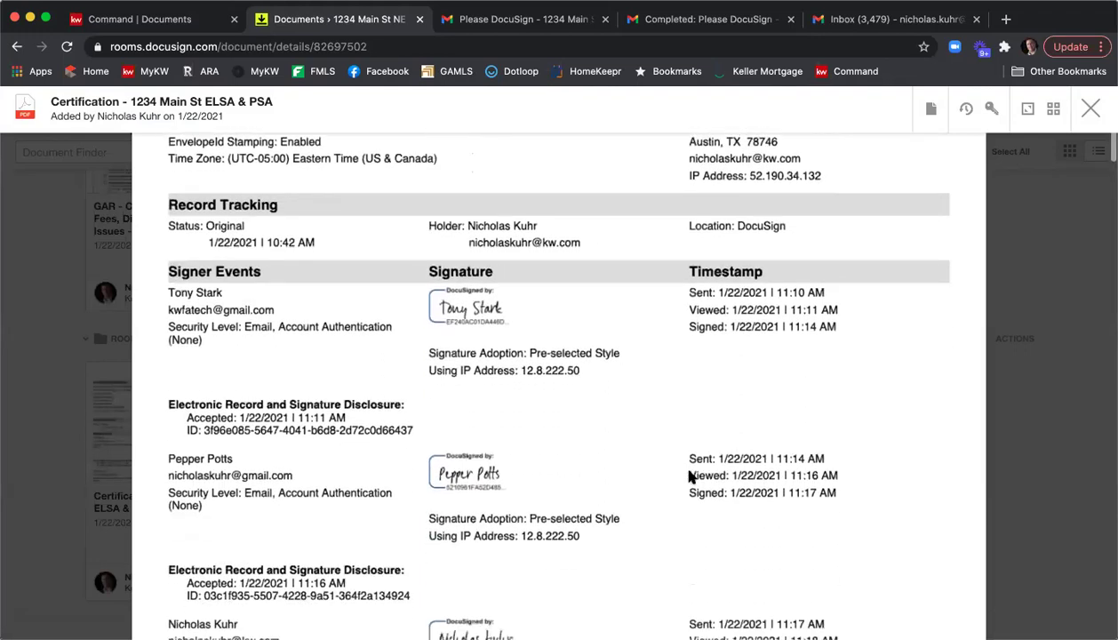
{"action": "scroll", "coordinate": [690, 477], "scroll_direction": "down", "scroll_amount": 14}
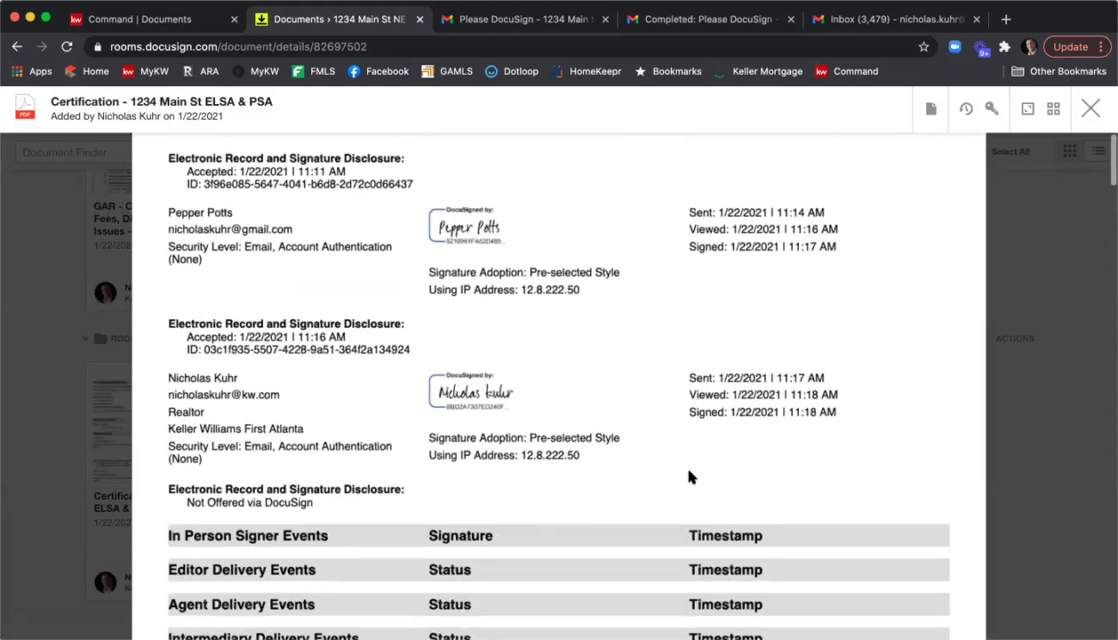
{"action": "scroll", "coordinate": [744, 456], "scroll_direction": "down", "scroll_amount": 8}
{"action": "scroll", "coordinate": [748, 452], "scroll_direction": "up", "scroll_amount": 20}
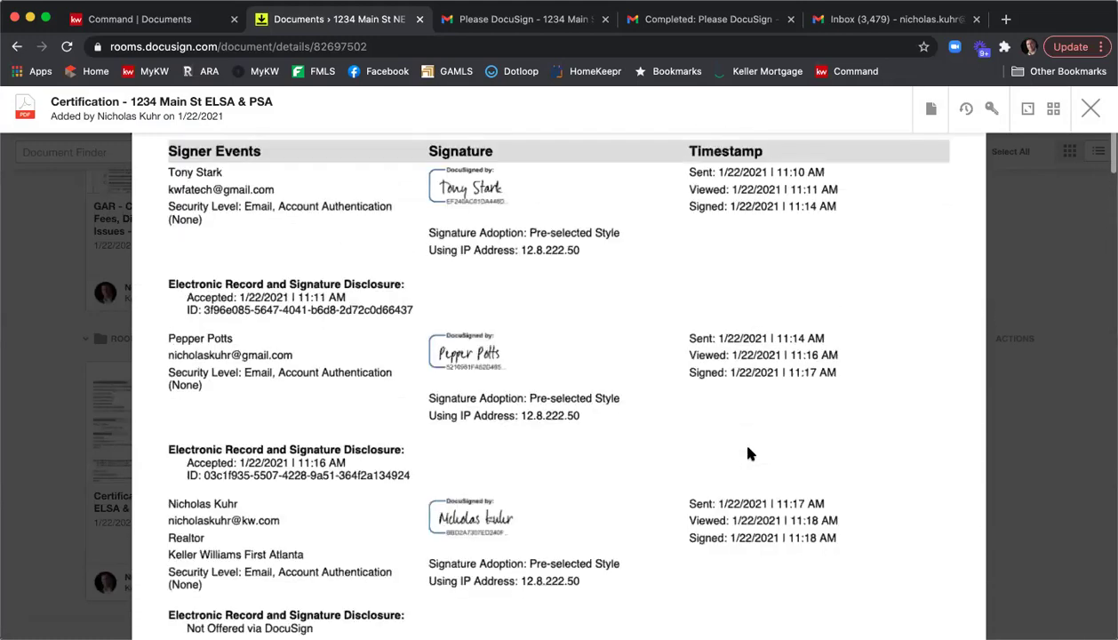
{"action": "left_click", "coordinate": [1091, 110]}
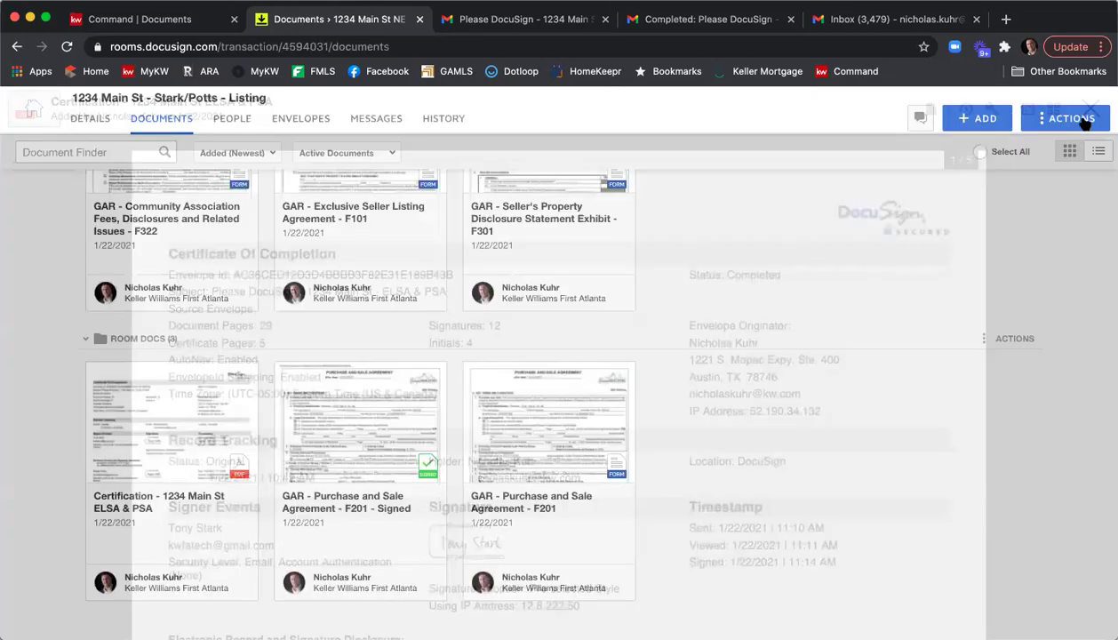
Archive the 'Certification - 1234 Main St ELSA & PSA' document.
{"action": "left_click", "coordinate": [96, 373]}
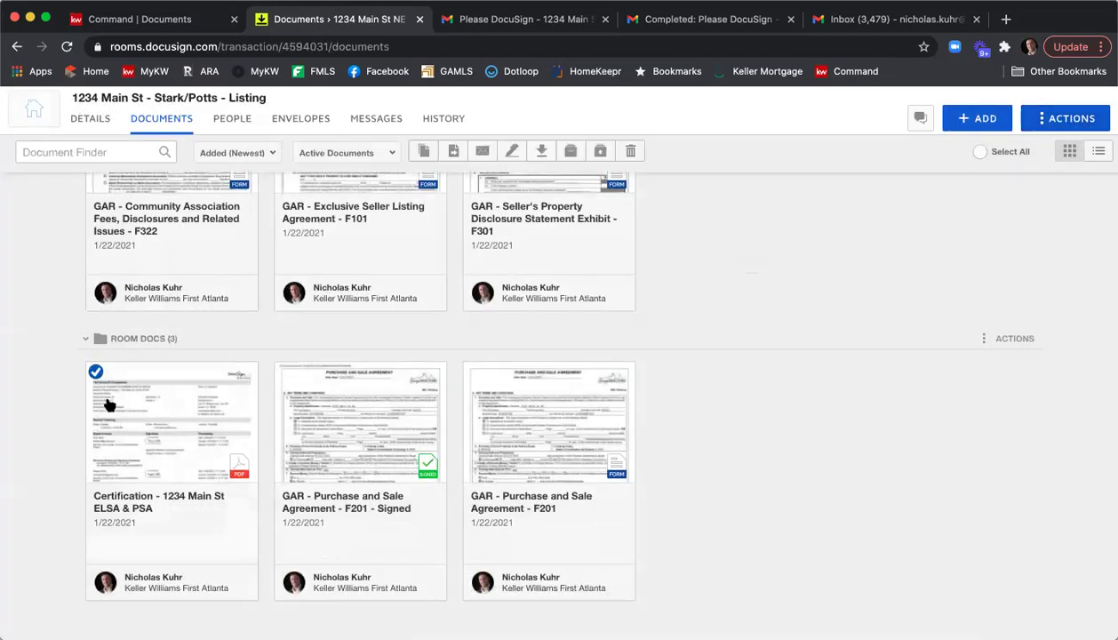
{"action": "left_click", "coordinate": [570, 153]}
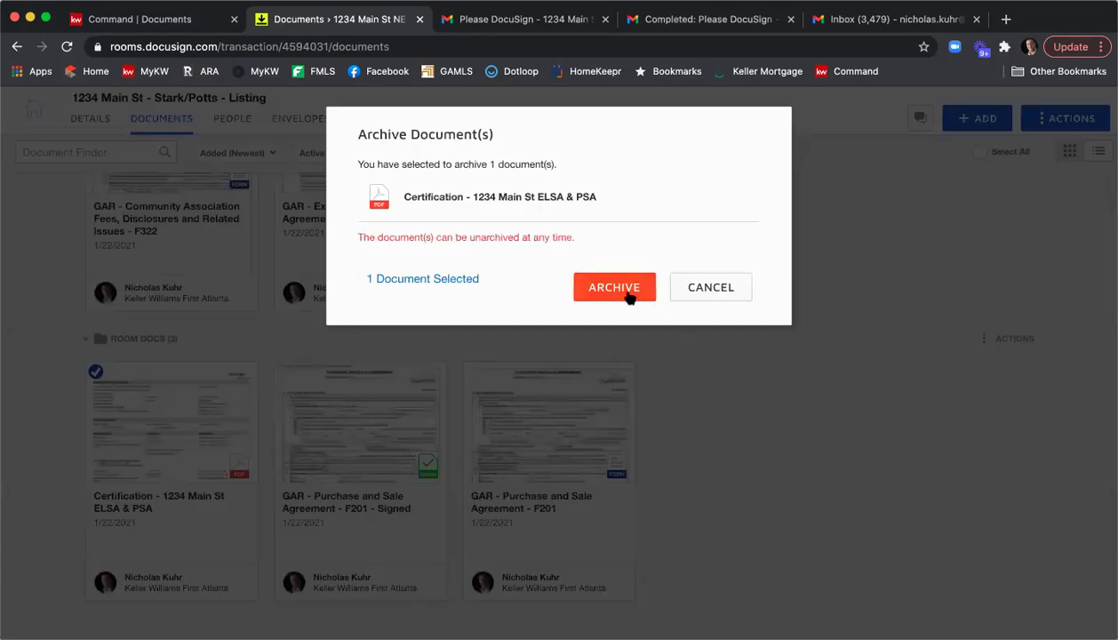
{"action": "left_click", "coordinate": [622, 289]}
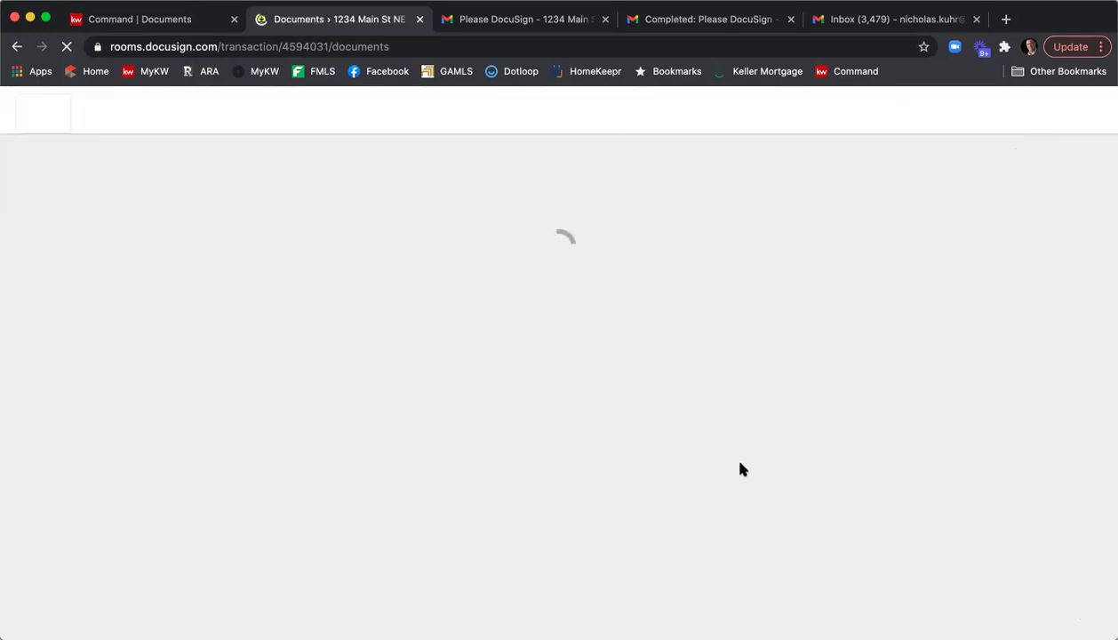
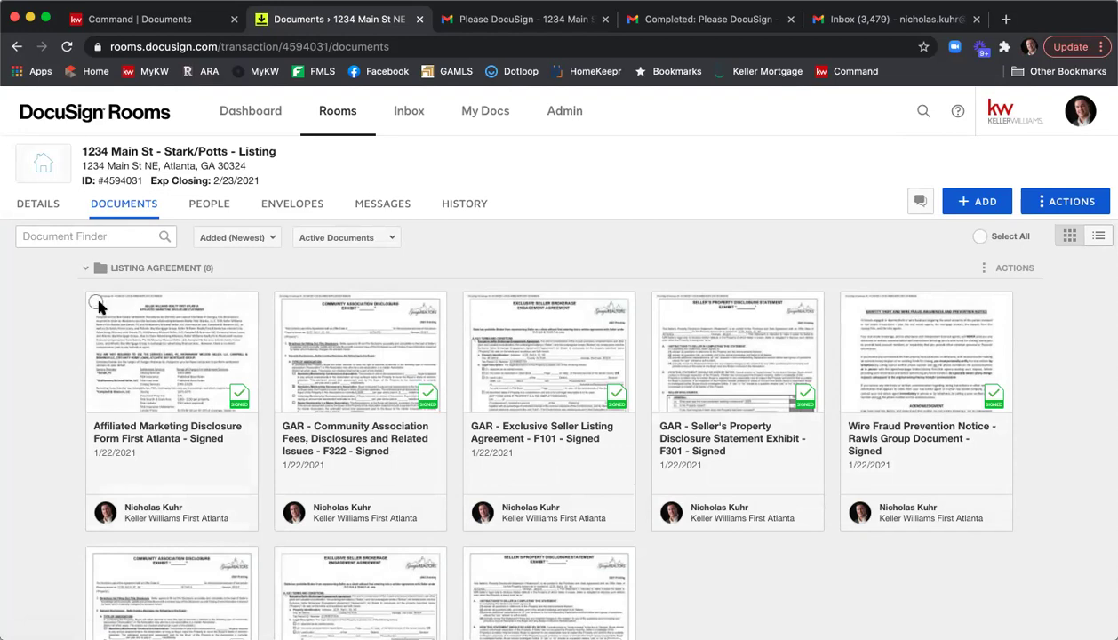
Select all five signed listing document cards, from Affiliated Marketing Disclosure to Wire Fraud Notice, and combine them.
{"action": "left_click", "coordinate": [95, 302]}
{"action": "left_click", "coordinate": [282, 305]}
{"action": "left_click", "coordinate": [471, 305]}
{"action": "left_click", "coordinate": [661, 305]}
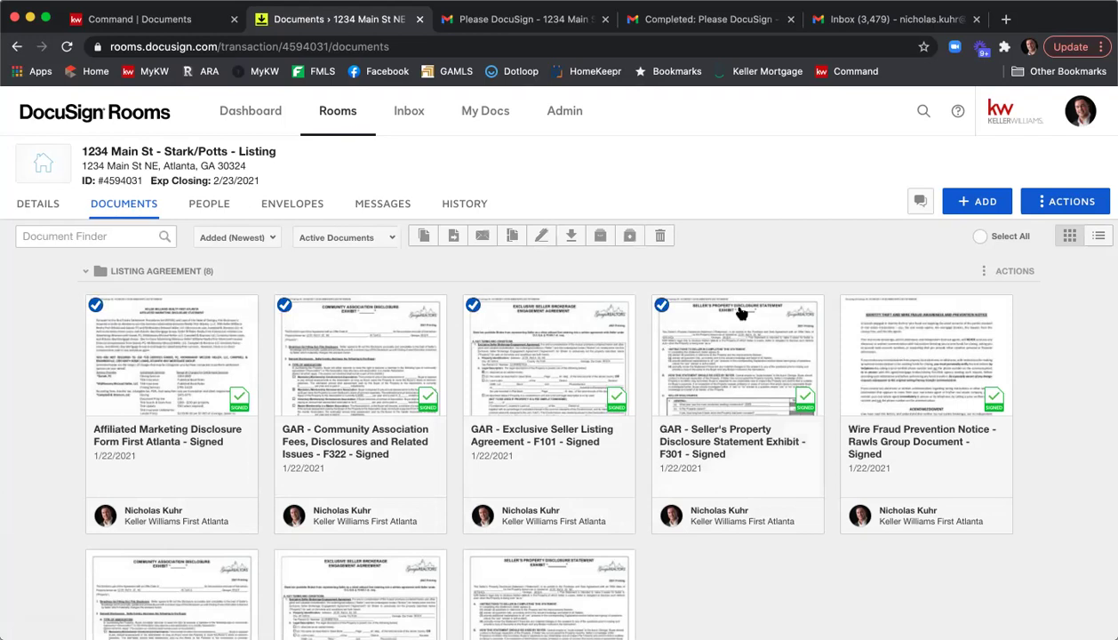
{"action": "left_click", "coordinate": [850, 305]}
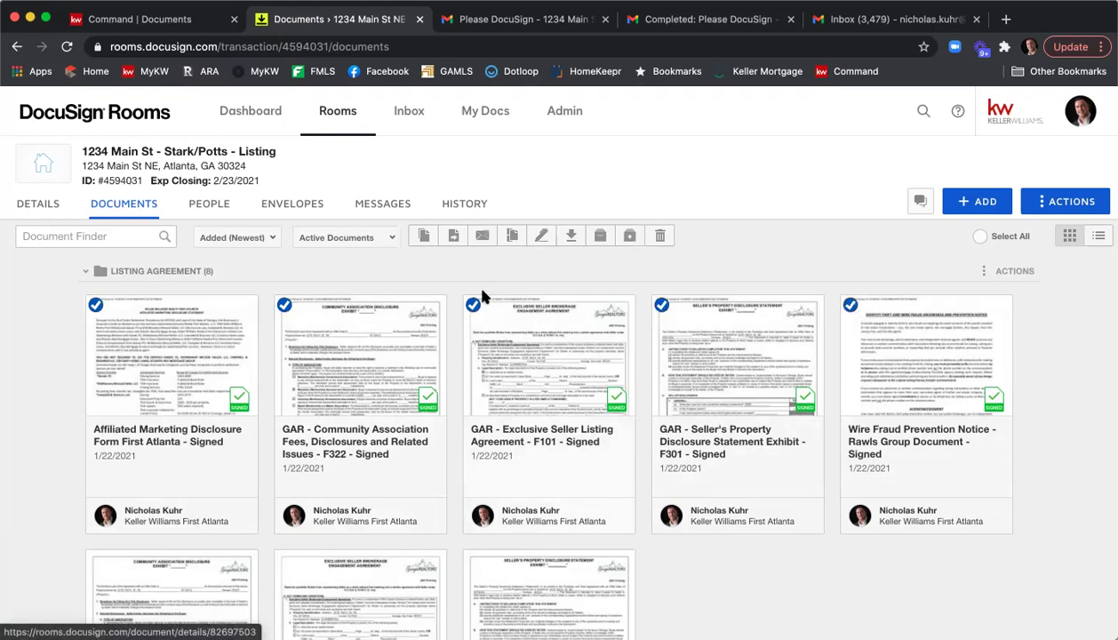
{"action": "left_click", "coordinate": [510, 238]}
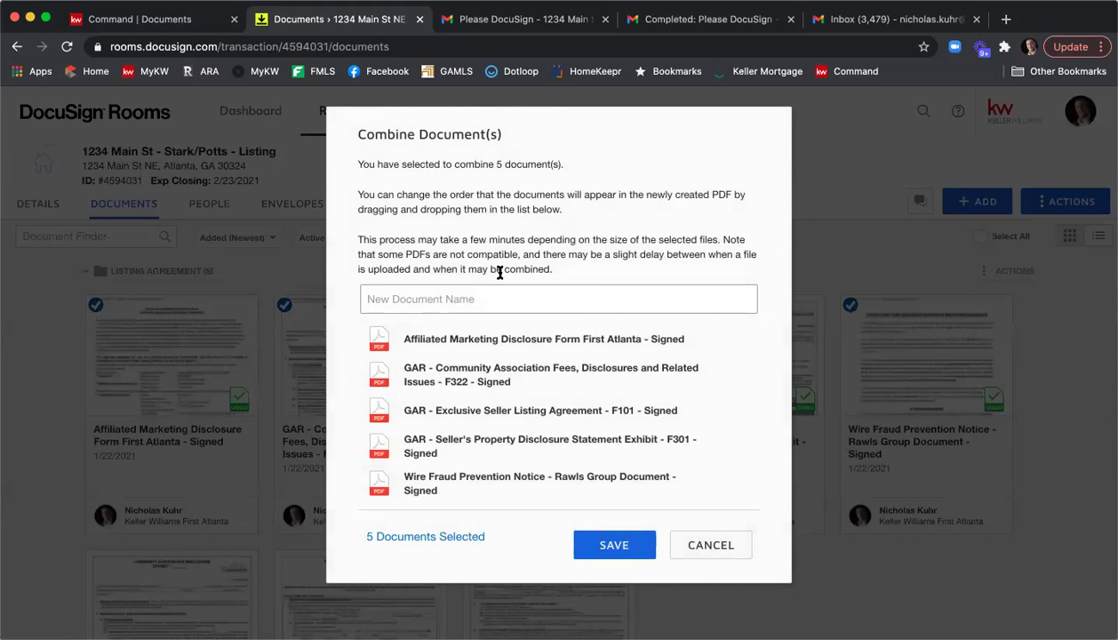
Save the combined PDF as 'Executed Listing Agreement - 1234 Main St NE', ordered listing agreement, disclosure, association fees.
{"action": "type", "text": "Executed Listing Agreement - 1234 Main St NE"}
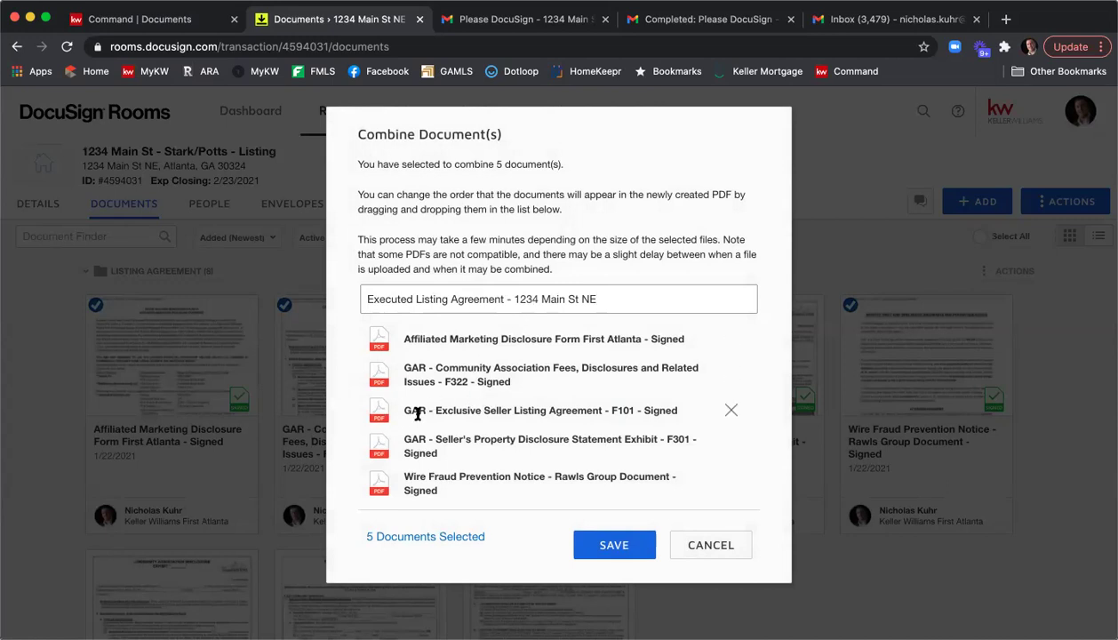
{"action": "left_click_drag", "start_coordinate": [441, 411], "coordinate": [436, 337]}
{"action": "left_click_drag", "start_coordinate": [449, 439], "coordinate": [457, 375]}
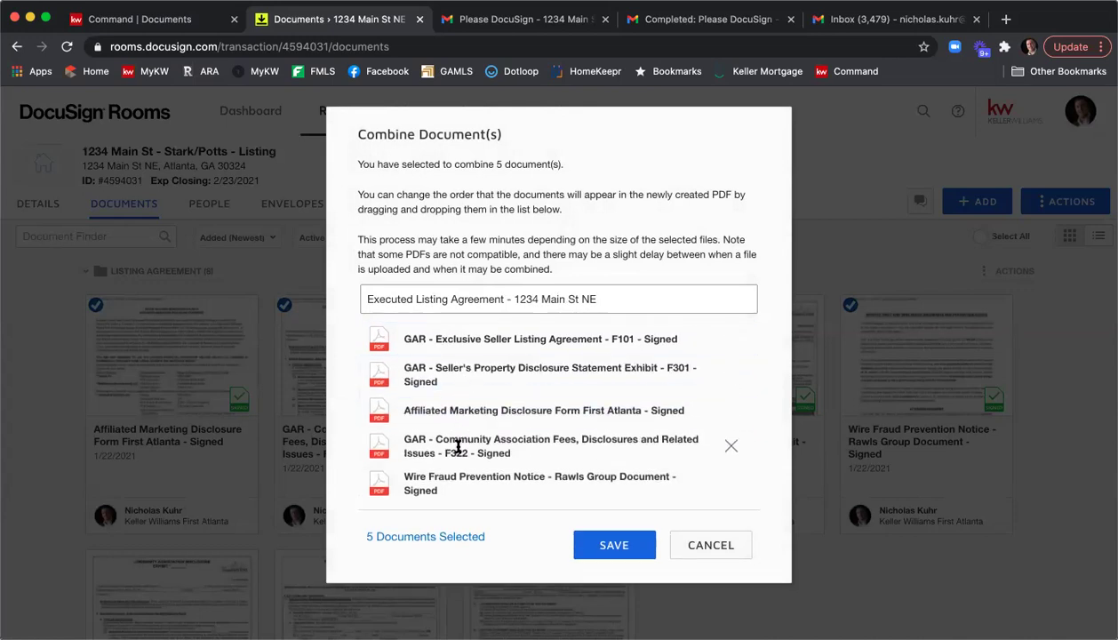
{"action": "left_click_drag", "start_coordinate": [458, 447], "coordinate": [460, 413]}
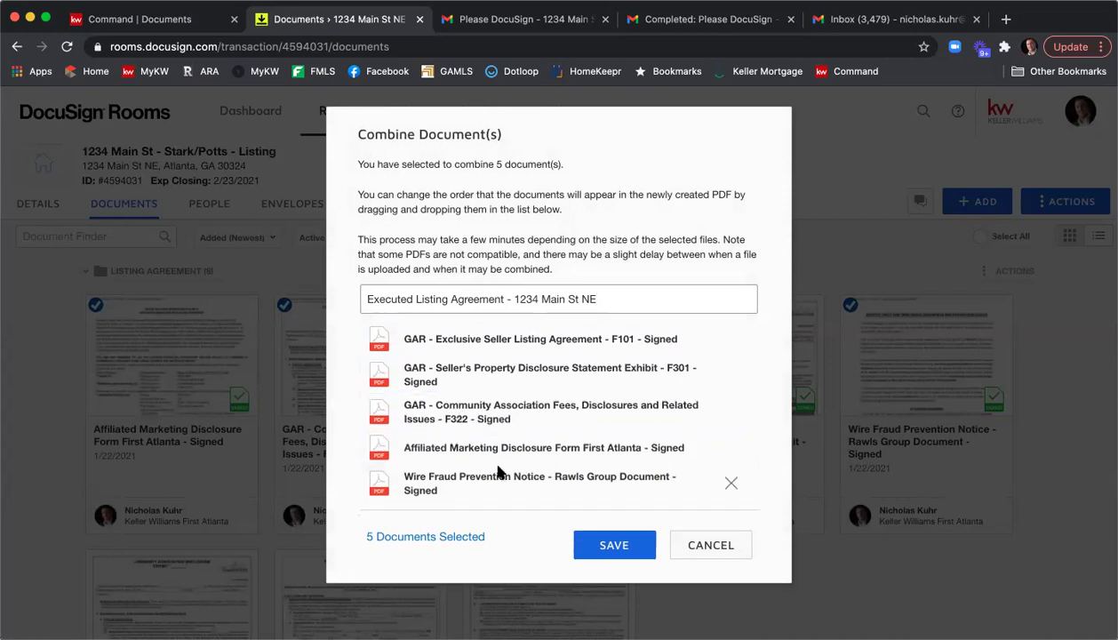
{"action": "left_click", "coordinate": [593, 548]}
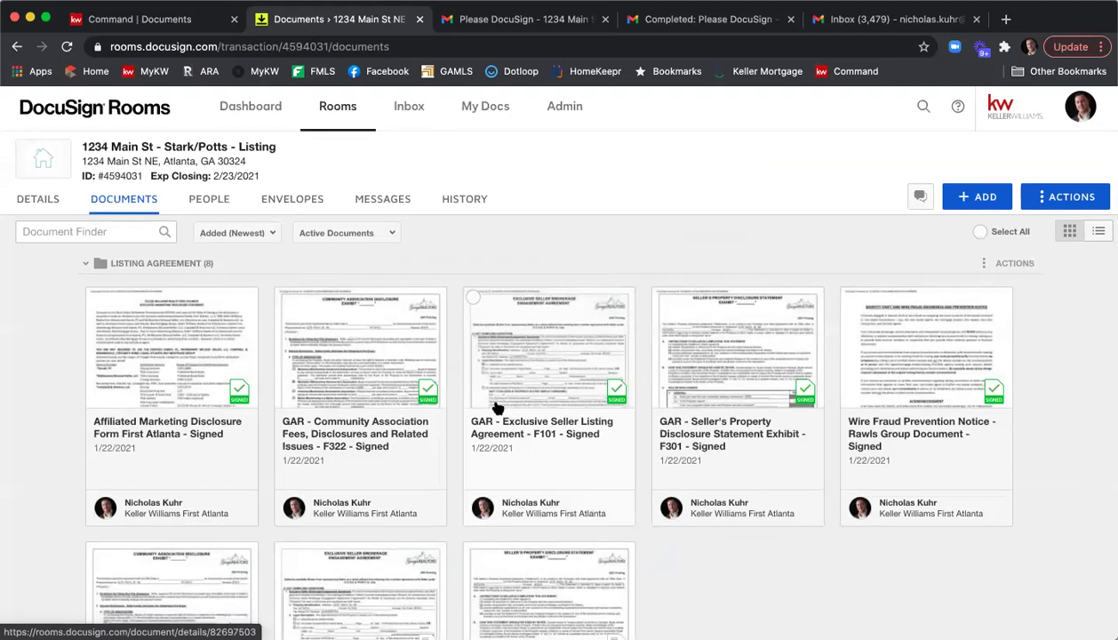
Move the Executed Listing Agreement card into the Listing Agreement folder and open it in the viewer.
{"action": "scroll", "coordinate": [495, 407], "scroll_direction": "down", "scroll_amount": 6}
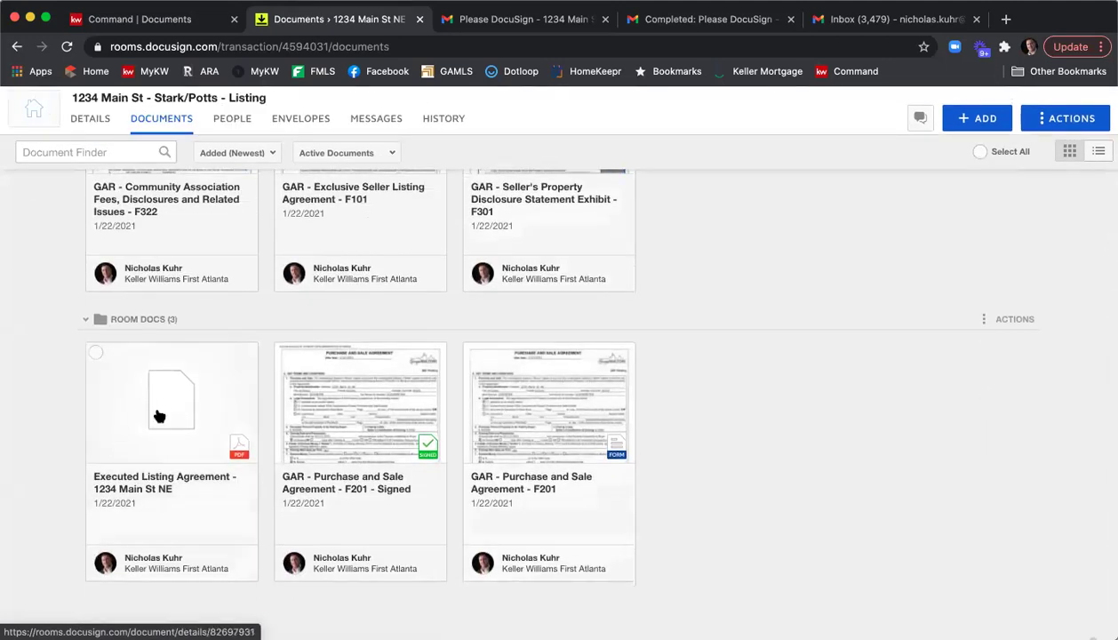
{"action": "left_click_drag", "start_coordinate": [162, 423], "coordinate": [305, 170]}
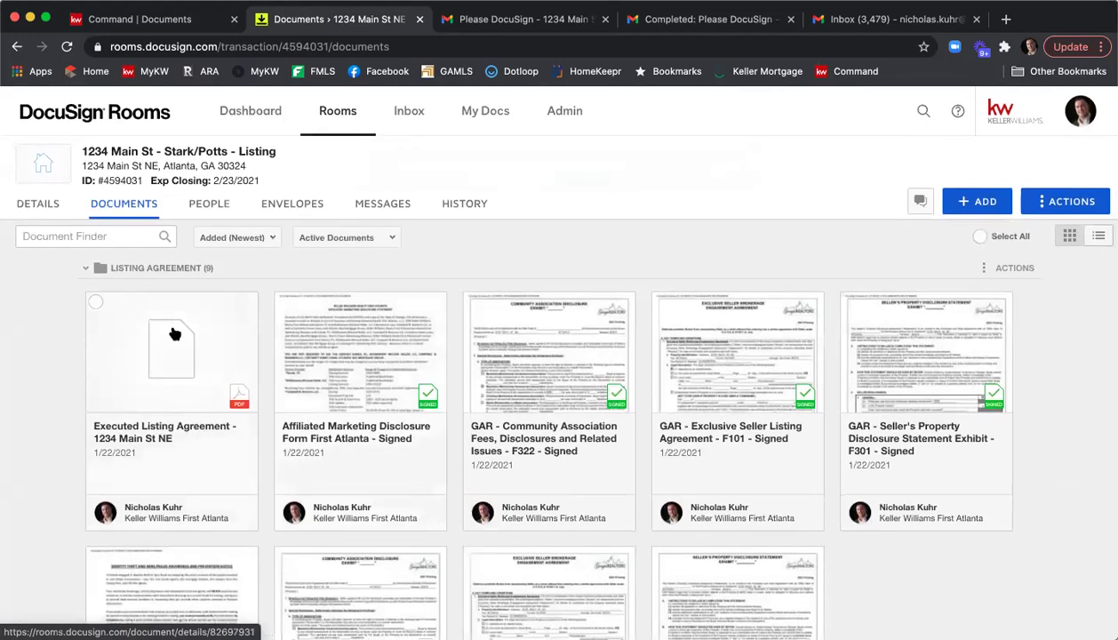
{"action": "left_click", "coordinate": [173, 340]}
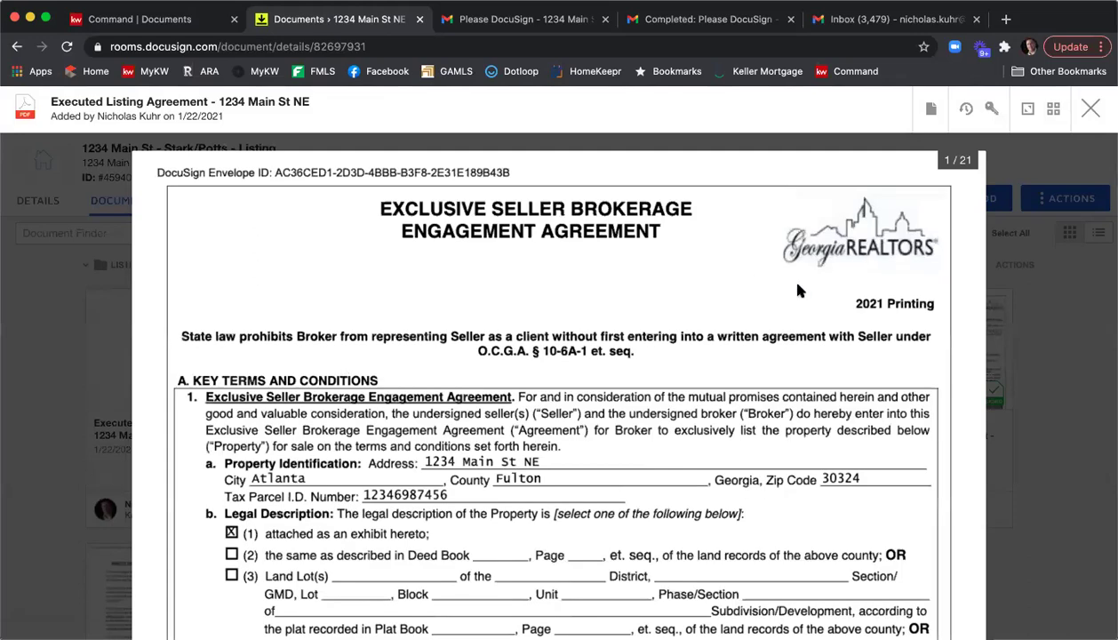
Scroll through the 21-page agreement to check the signed listing agreement and disclosure pages.
{"action": "scroll", "coordinate": [711, 293], "scroll_direction": "down", "scroll_amount": 15}
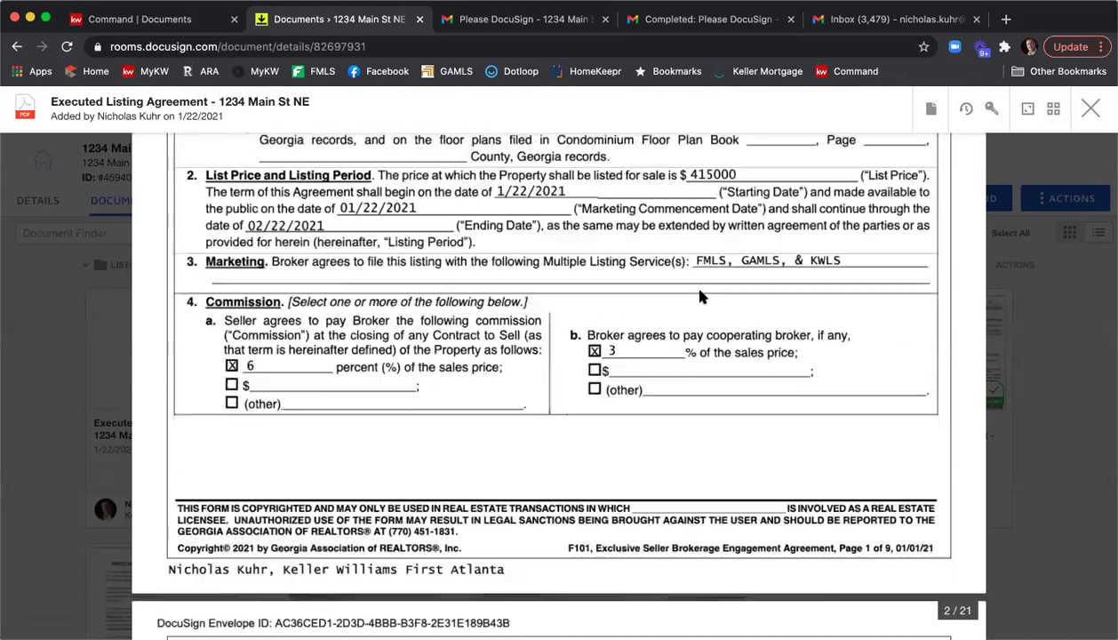
{"action": "scroll", "coordinate": [701, 297], "scroll_direction": "down", "scroll_amount": 15}
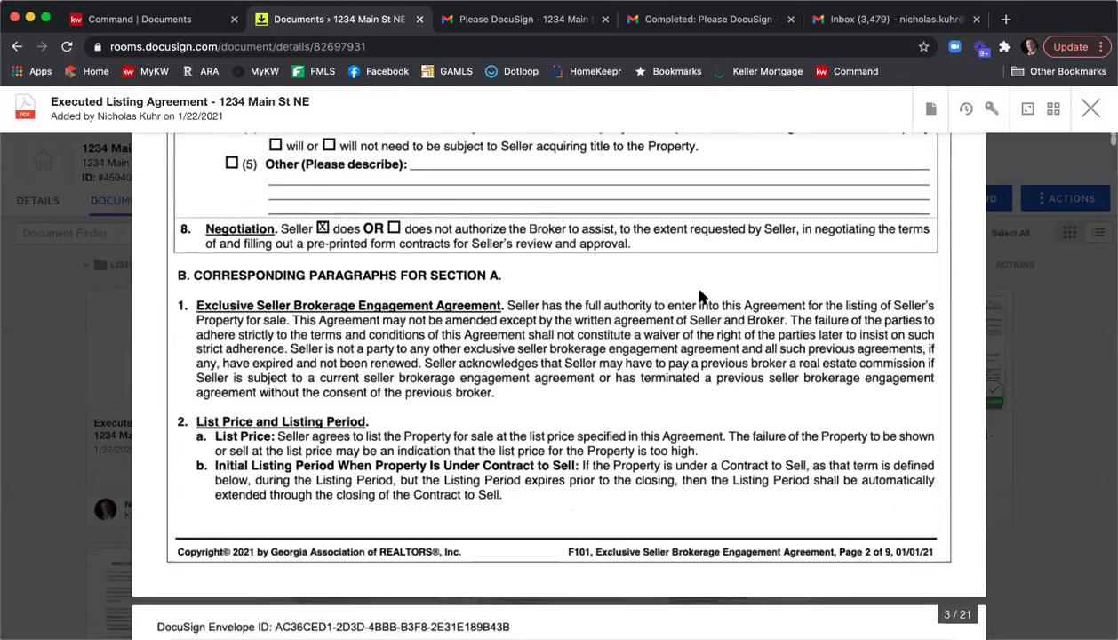
{"action": "scroll", "coordinate": [700, 297], "scroll_direction": "down", "scroll_amount": 20}
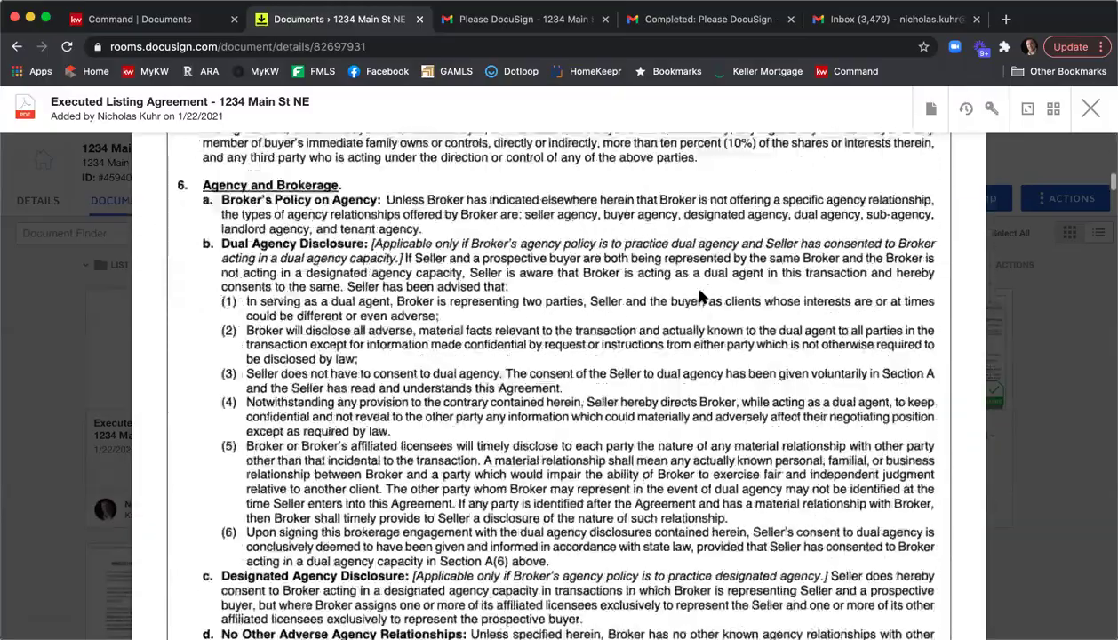
{"action": "scroll", "coordinate": [701, 297], "scroll_direction": "down", "scroll_amount": 20}
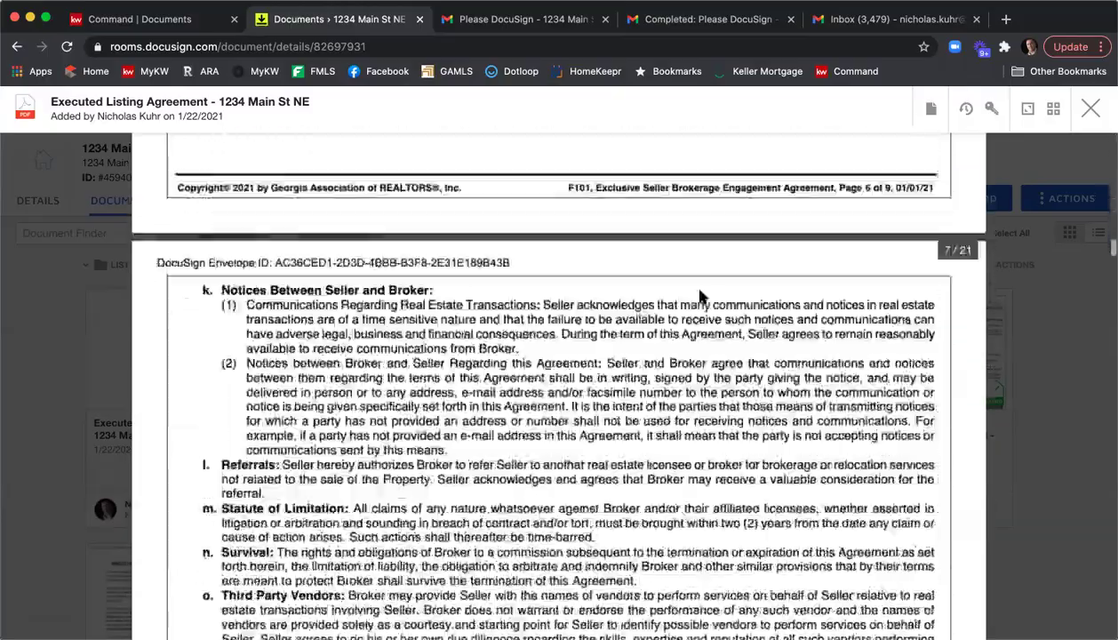
{"action": "scroll", "coordinate": [700, 297], "scroll_direction": "down", "scroll_amount": 20}
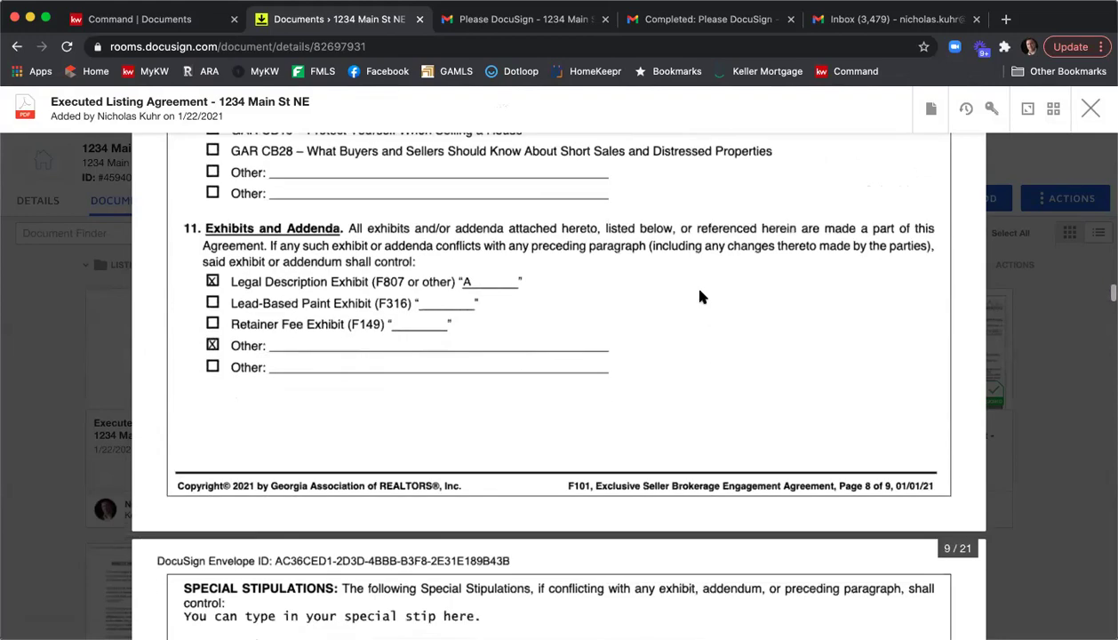
{"action": "scroll", "coordinate": [701, 296], "scroll_direction": "down", "scroll_amount": 10}
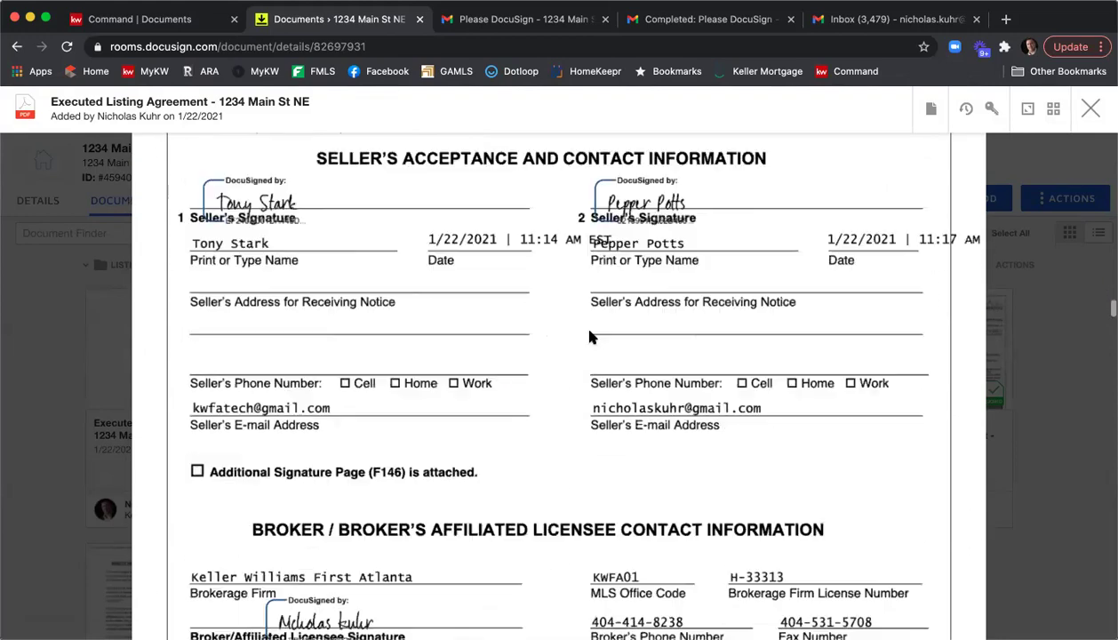
{"action": "scroll", "coordinate": [575, 349], "scroll_direction": "down", "scroll_amount": 3}
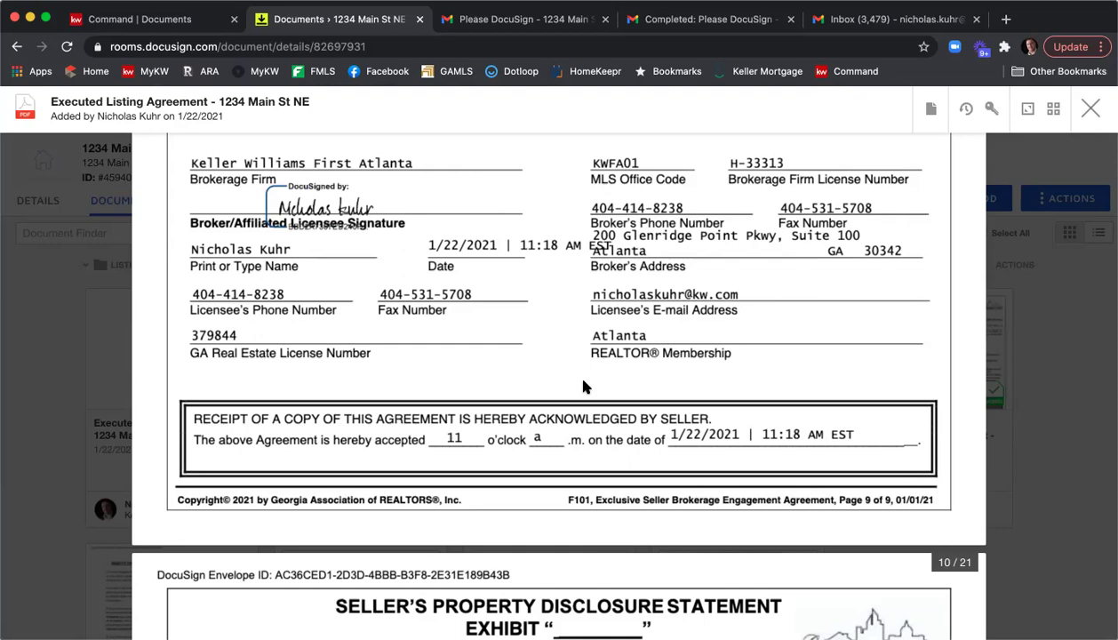
{"action": "scroll", "coordinate": [602, 379], "scroll_direction": "up", "scroll_amount": 10}
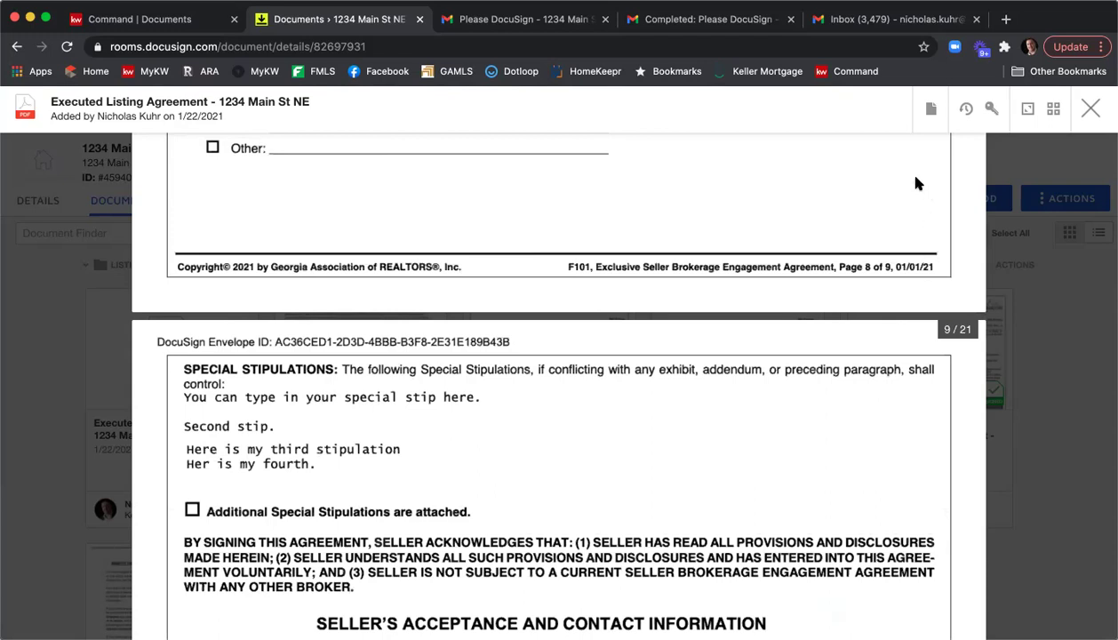
Choose Split from the Executed Listing Agreement's Document Actions menu.
{"action": "left_click", "coordinate": [931, 114]}
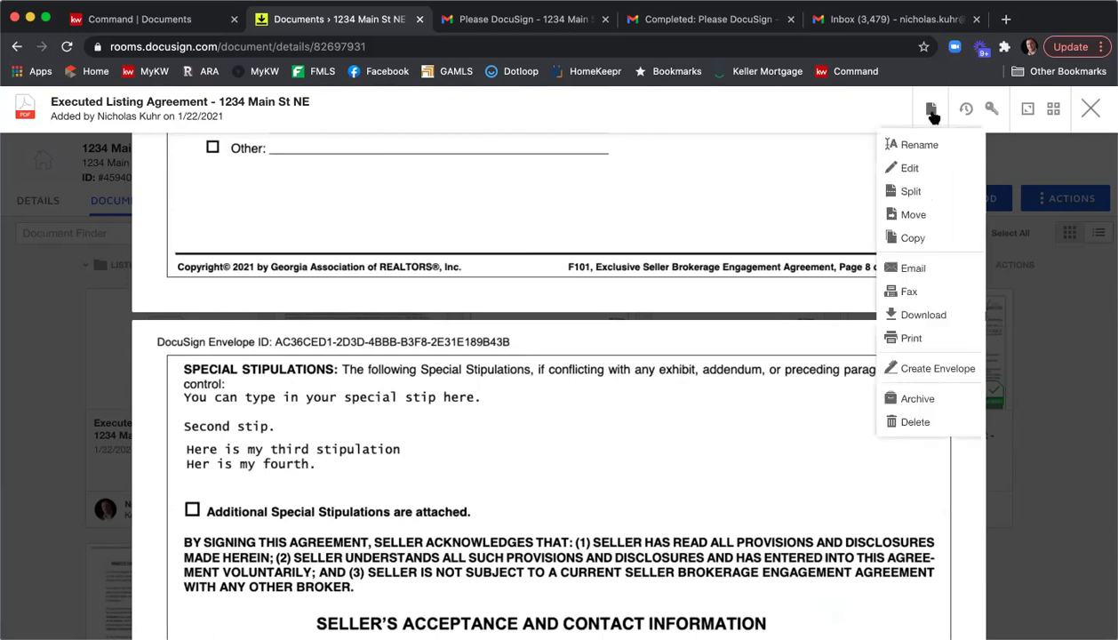
{"action": "left_click", "coordinate": [911, 191]}
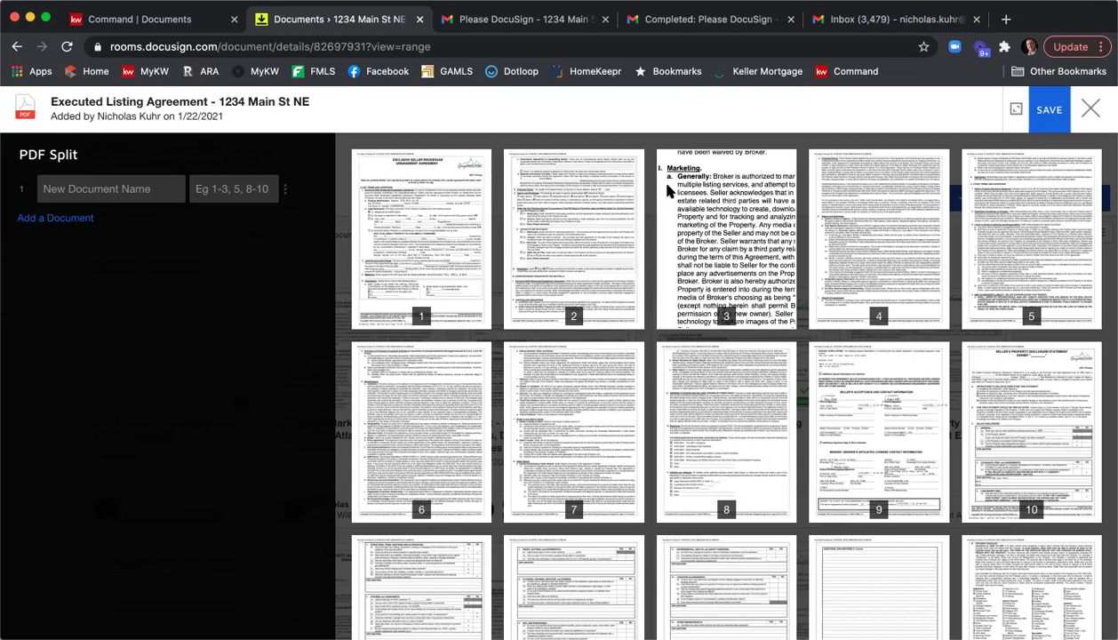
Define the first split-off document, ESLEA, covering pages 1-9.
{"action": "left_click", "coordinate": [93, 188]}
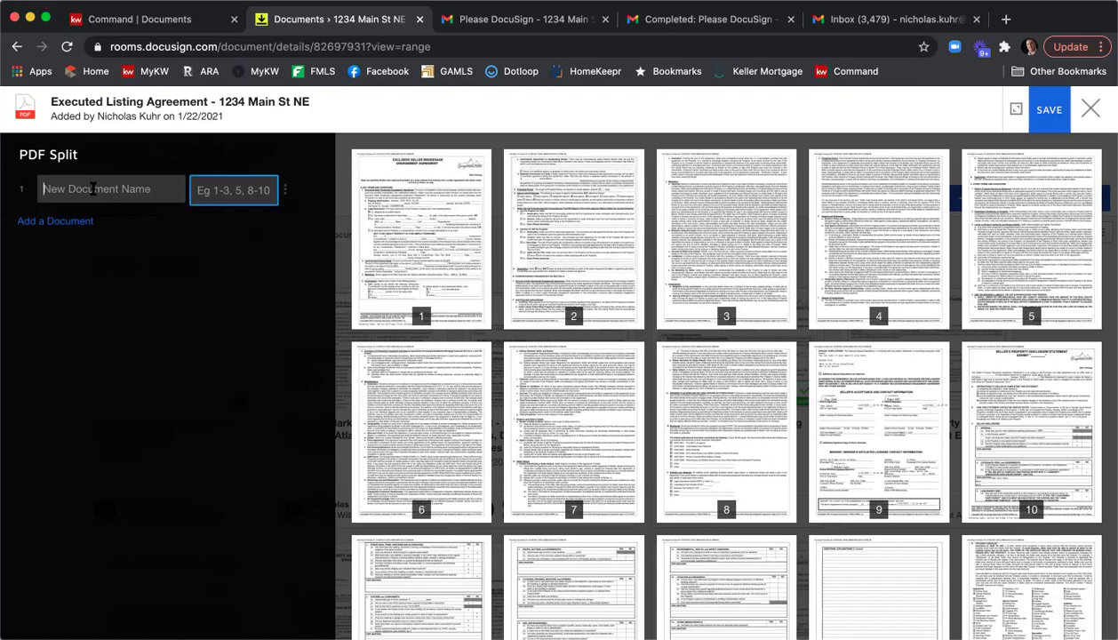
{"action": "type", "text": "ESLAE"}
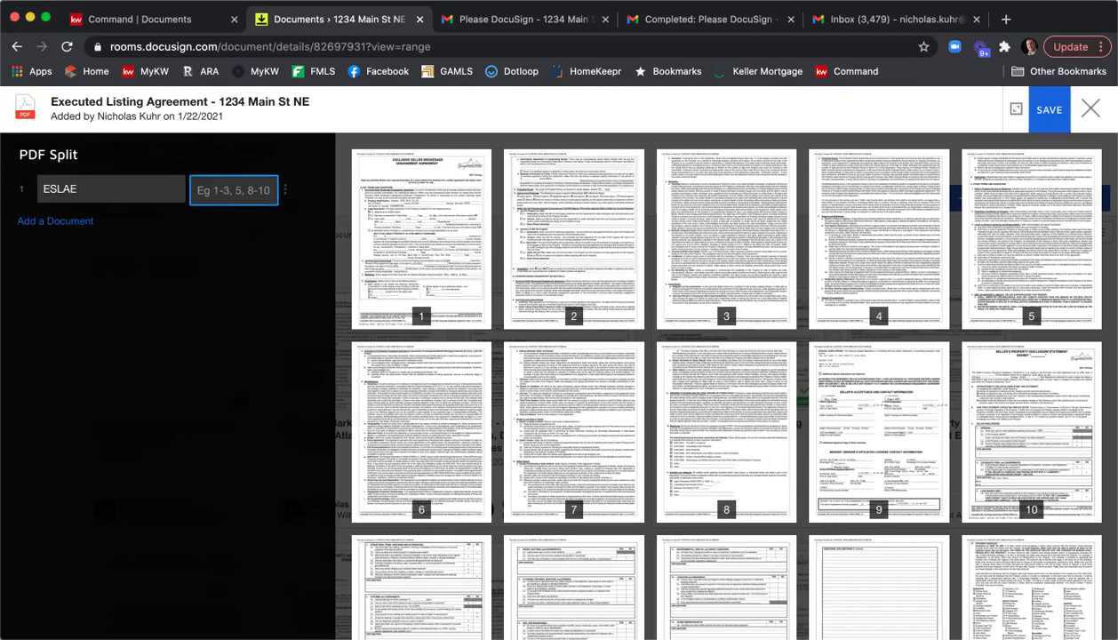
{"action": "key", "text": "BackSpace"}
{"action": "key", "text": "BackSpace"}
{"action": "type", "text": "EA"}
{"action": "type", "text": "1"}
{"action": "type", "text": "-"}
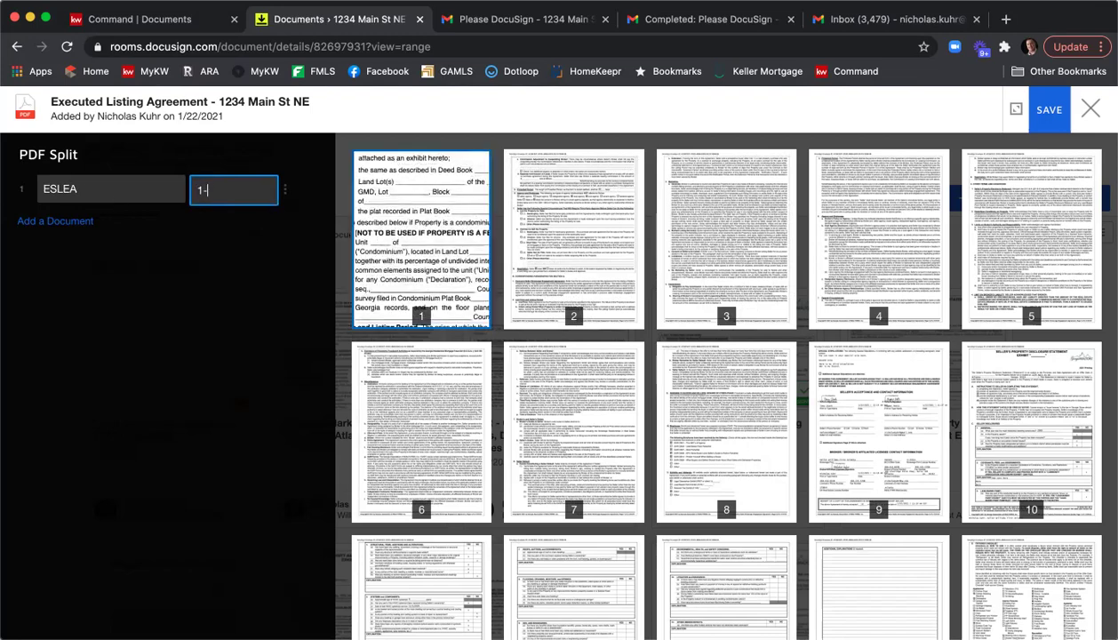
{"action": "type", "text": "9"}
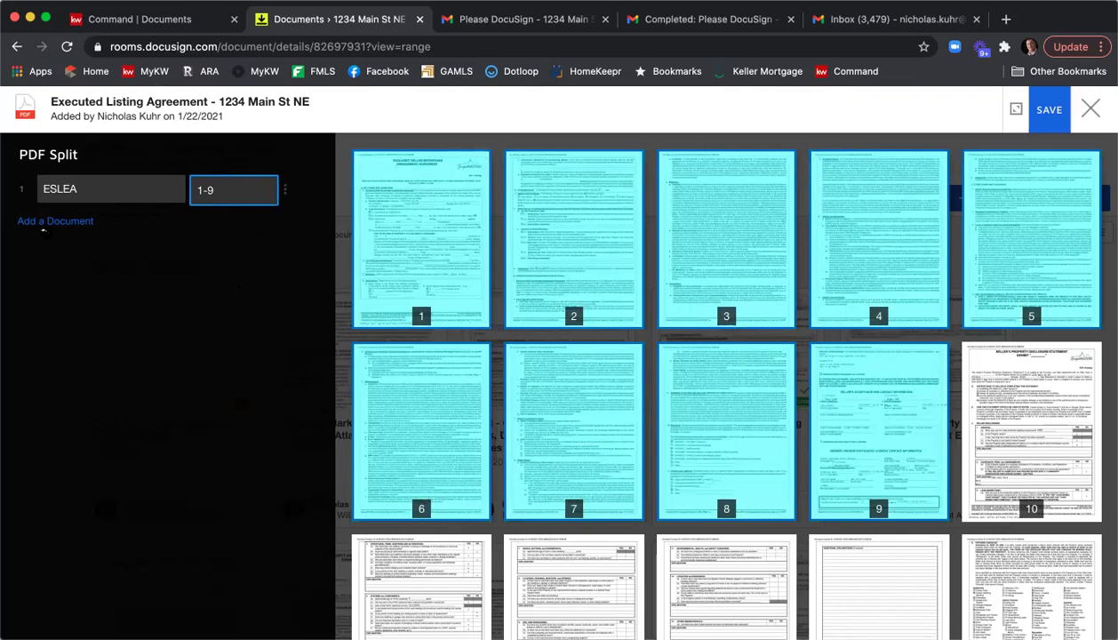
Add a second split-off document, SPD, covering pages 10-16.
{"action": "left_click", "coordinate": [40, 222]}
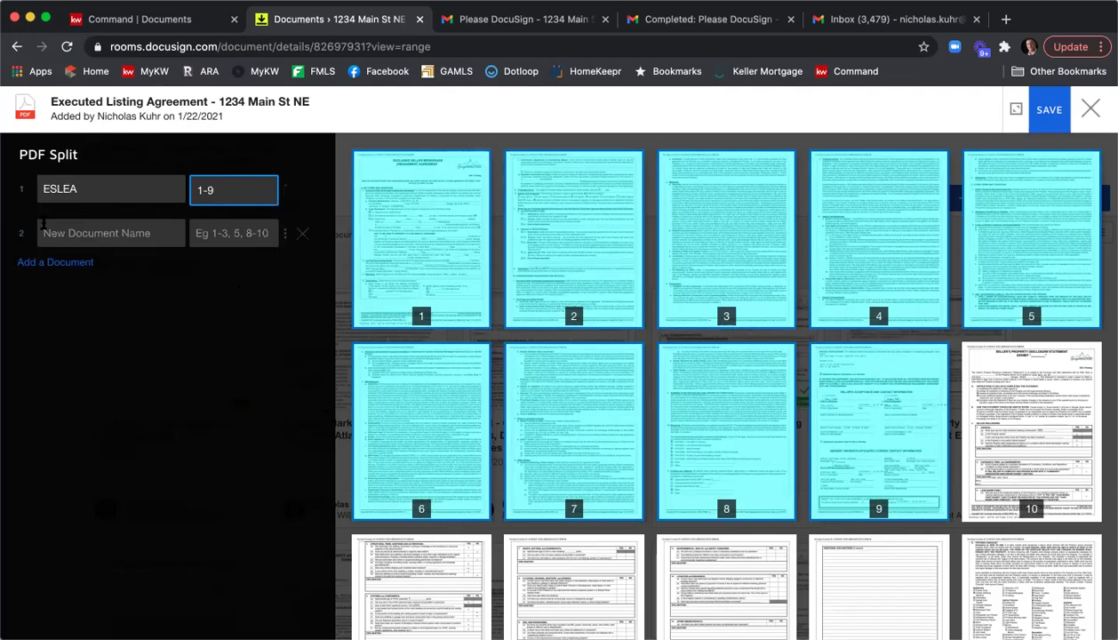
{"action": "type", "text": "SPD"}
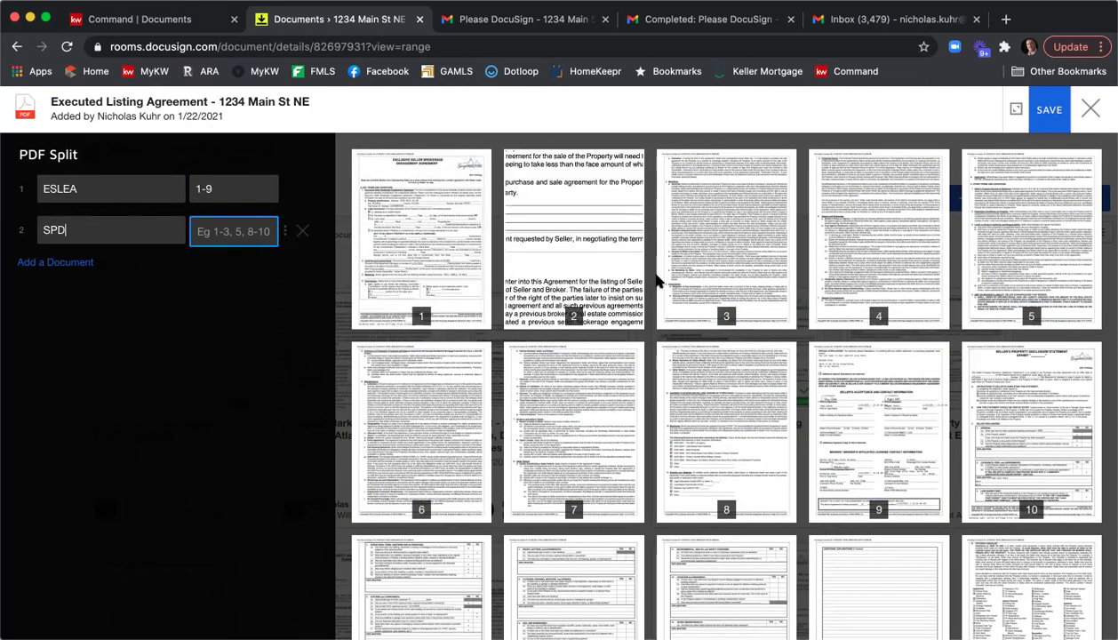
{"action": "scroll", "coordinate": [724, 288], "scroll_direction": "down", "scroll_amount": 3}
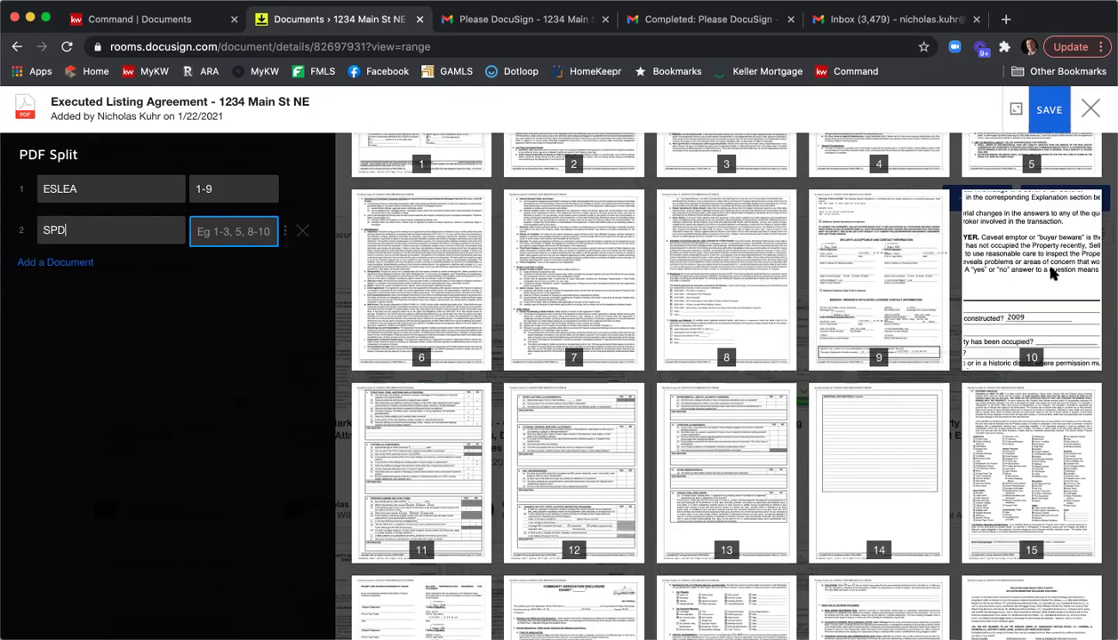
{"action": "scroll", "coordinate": [580, 496], "scroll_direction": "down", "scroll_amount": 2}
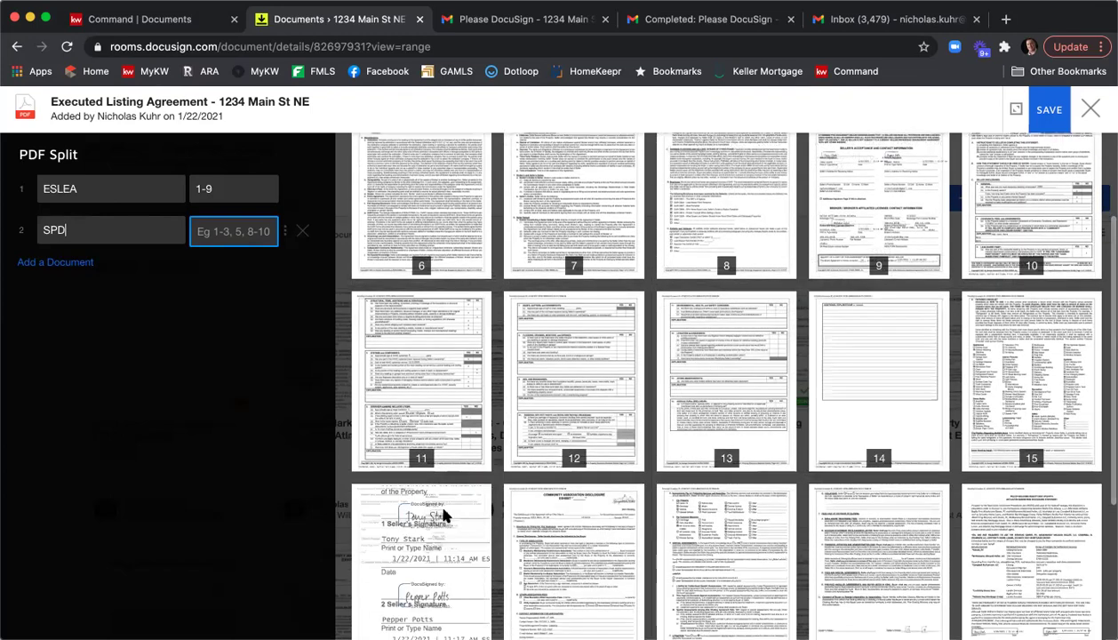
{"action": "scroll", "coordinate": [400, 513], "scroll_direction": "down", "scroll_amount": 3}
{"action": "type", "text": "10-16"}
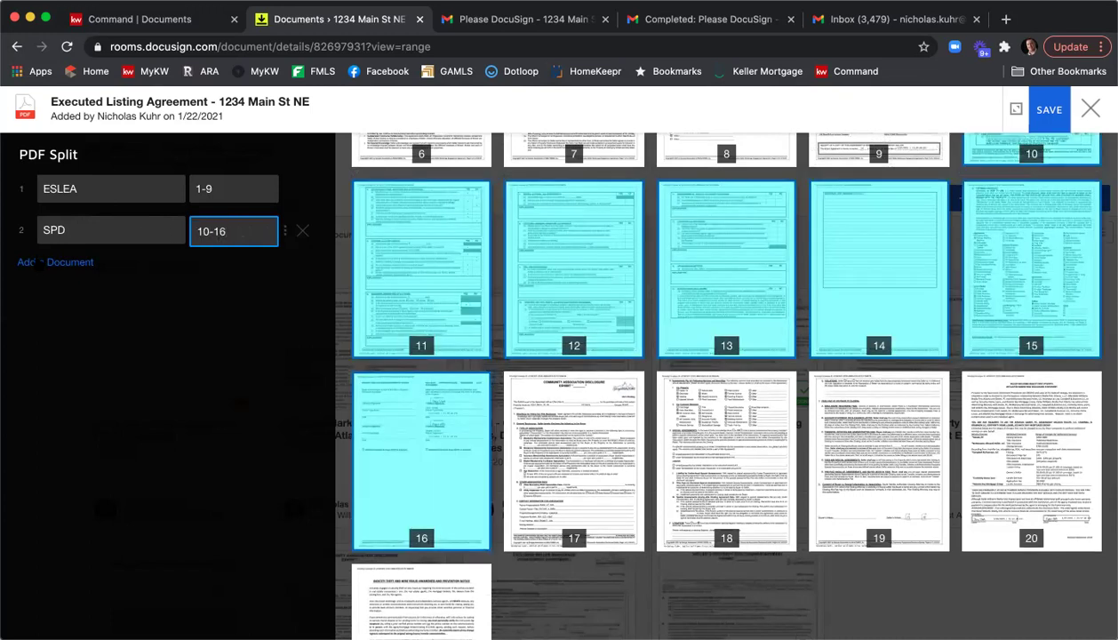
Add a third document, CAD, for pages 17-19 and save the split.
{"action": "left_click", "coordinate": [40, 263]}
{"action": "left_click", "coordinate": [84, 271]}
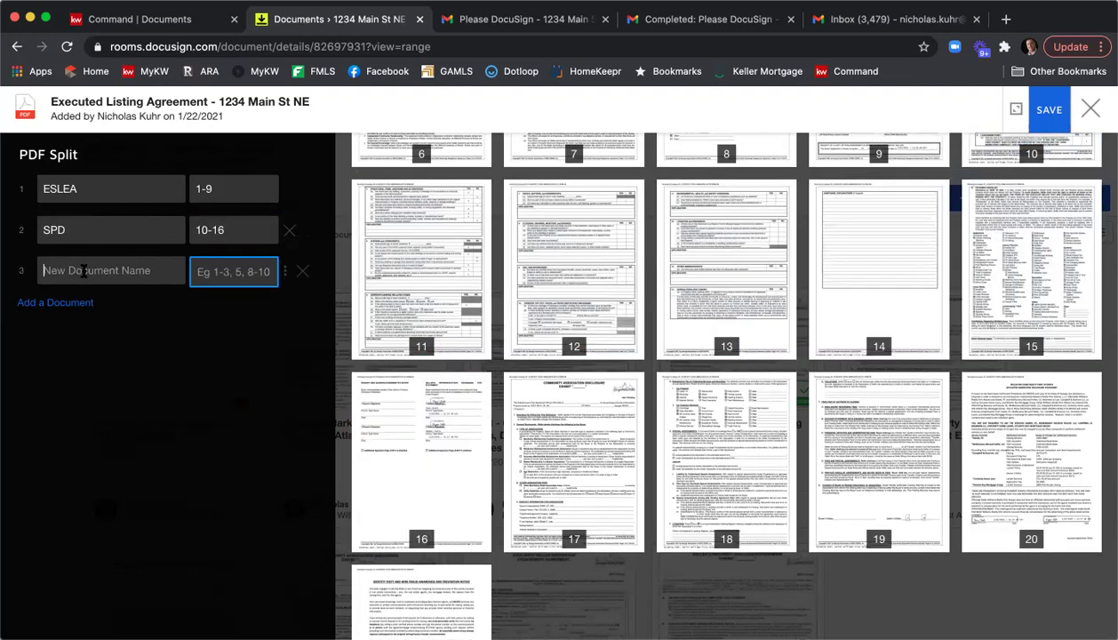
{"action": "type", "text": "CAD"}
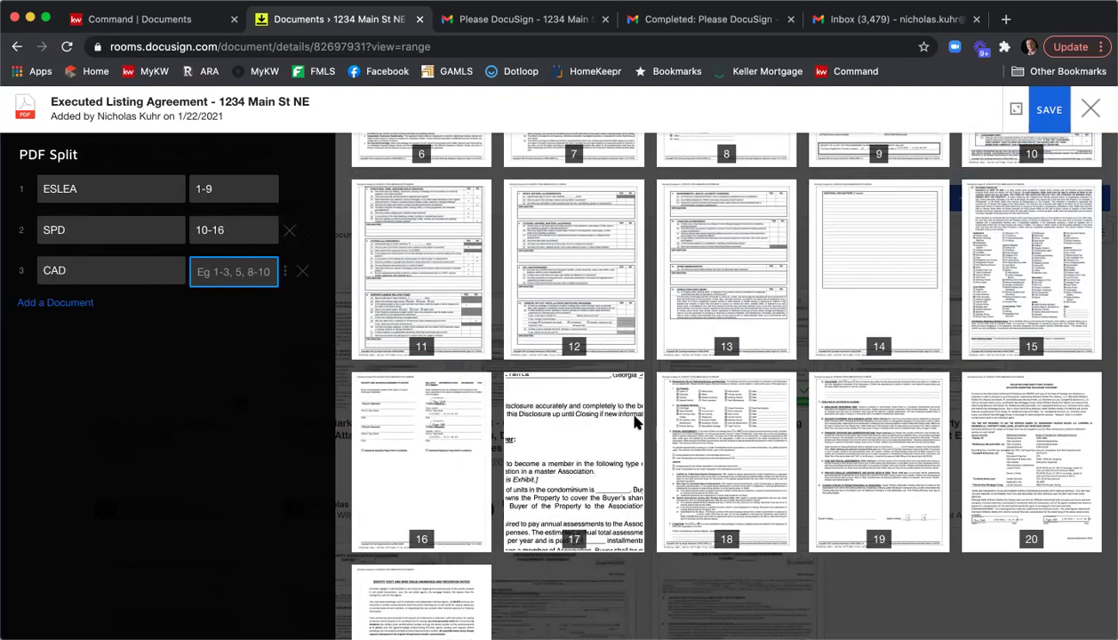
{"action": "type", "text": "17-19"}
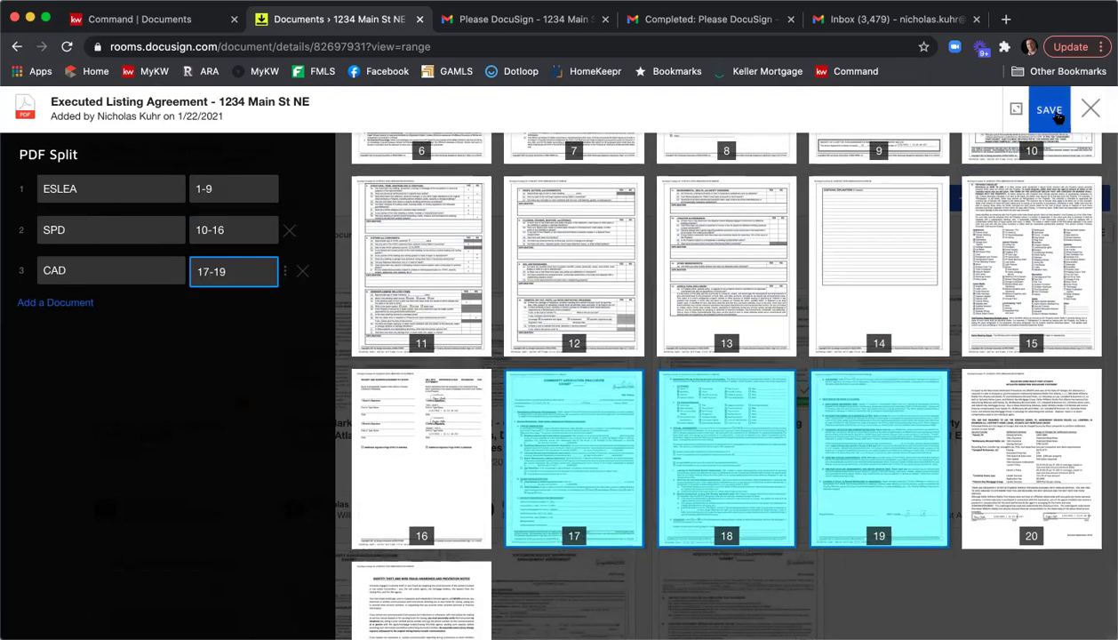
{"action": "left_click", "coordinate": [1056, 114]}
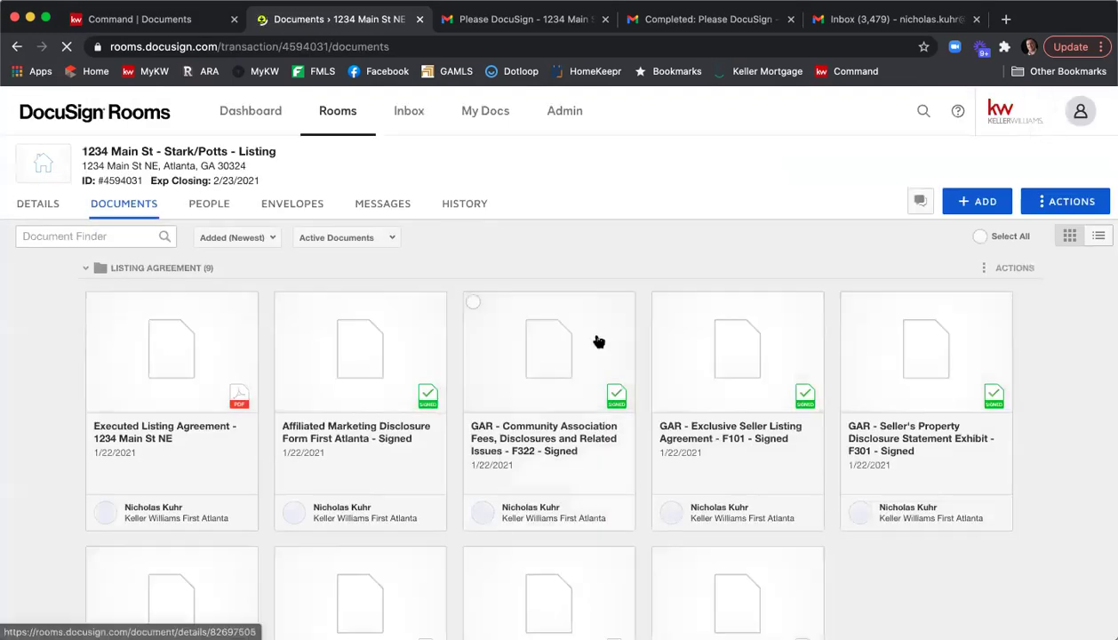
Preview the new CAD document in Room Docs, then tick the CAD and ESLEA cards.
{"action": "scroll", "coordinate": [649, 253], "scroll_direction": "down", "scroll_amount": 10}
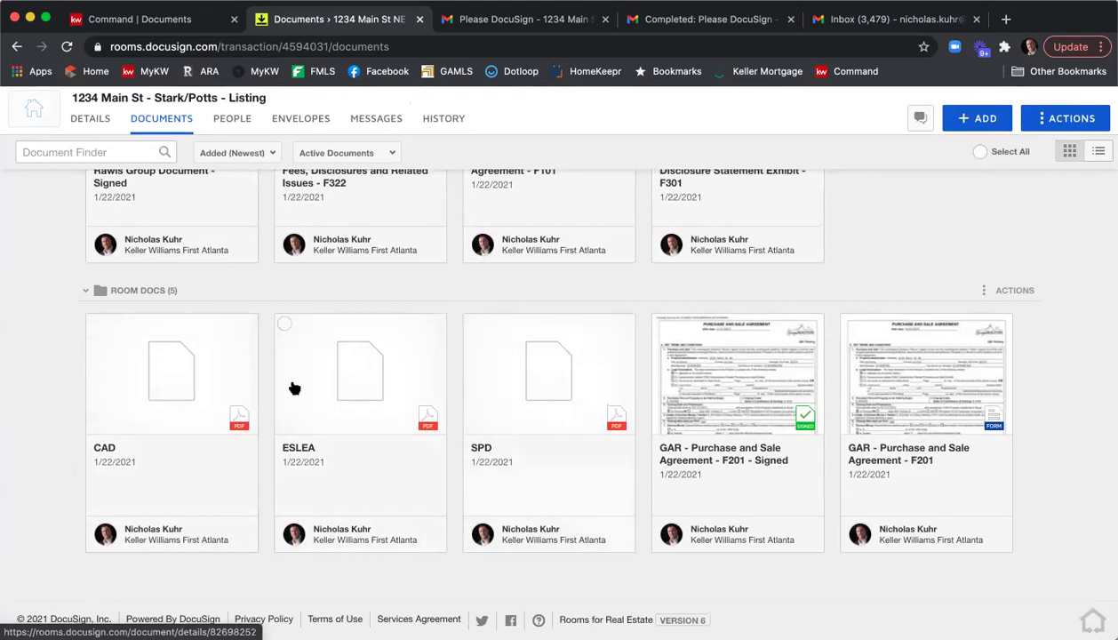
{"action": "left_click", "coordinate": [101, 328]}
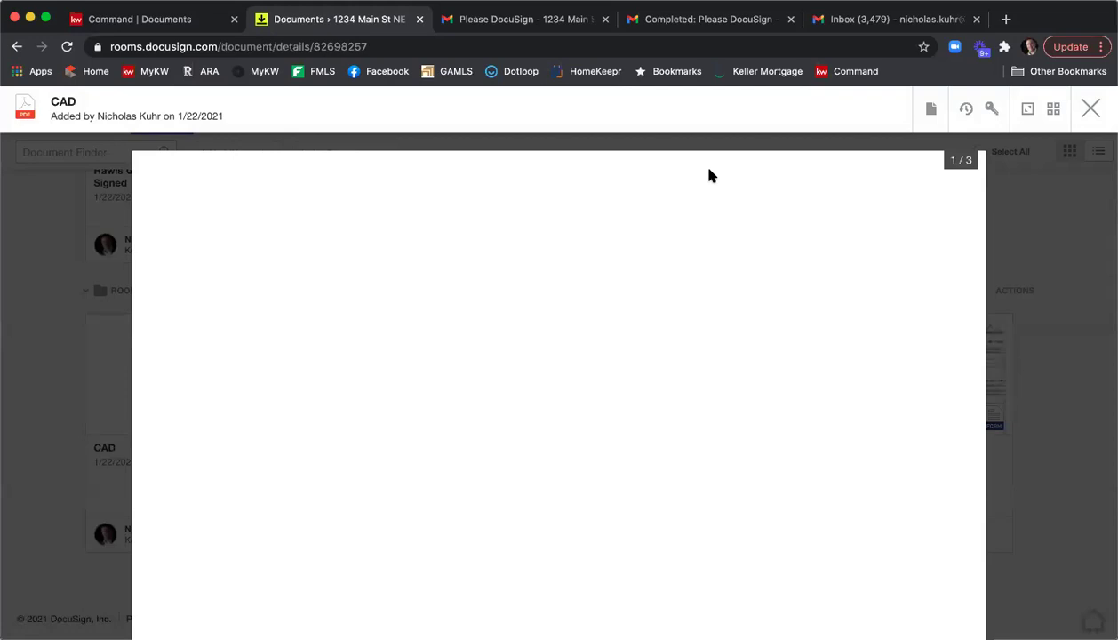
{"action": "left_click", "coordinate": [1091, 107]}
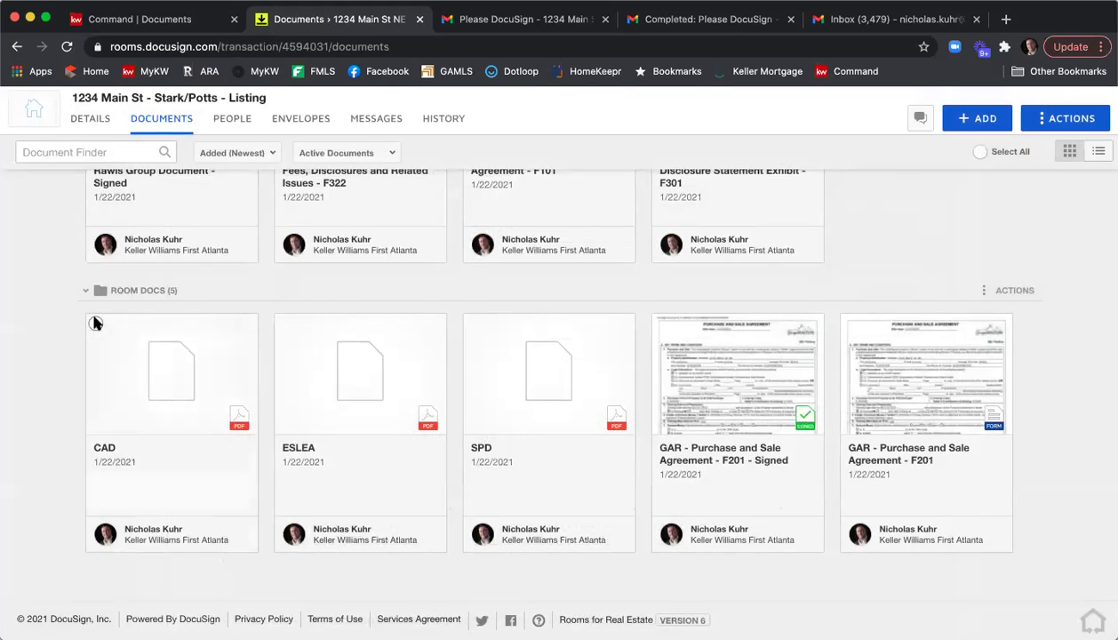
{"action": "left_click", "coordinate": [95, 324]}
{"action": "left_click", "coordinate": [284, 323]}
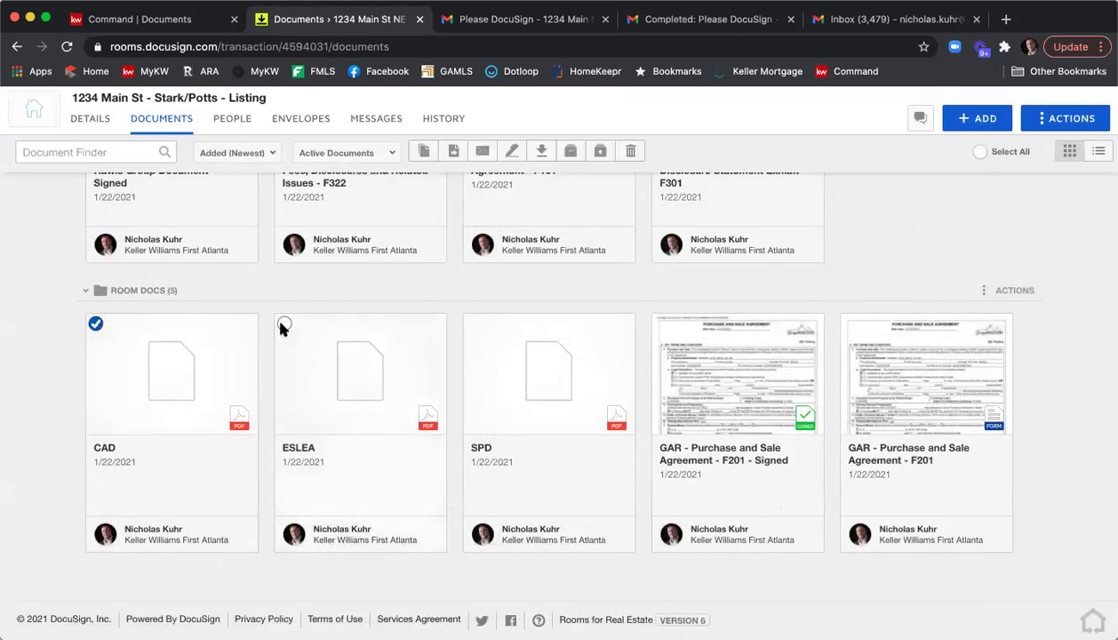
Add SPD to the selection and move CAD, ESLEA and SPD into the Listing Agreement folder.
{"action": "left_click", "coordinate": [473, 323]}
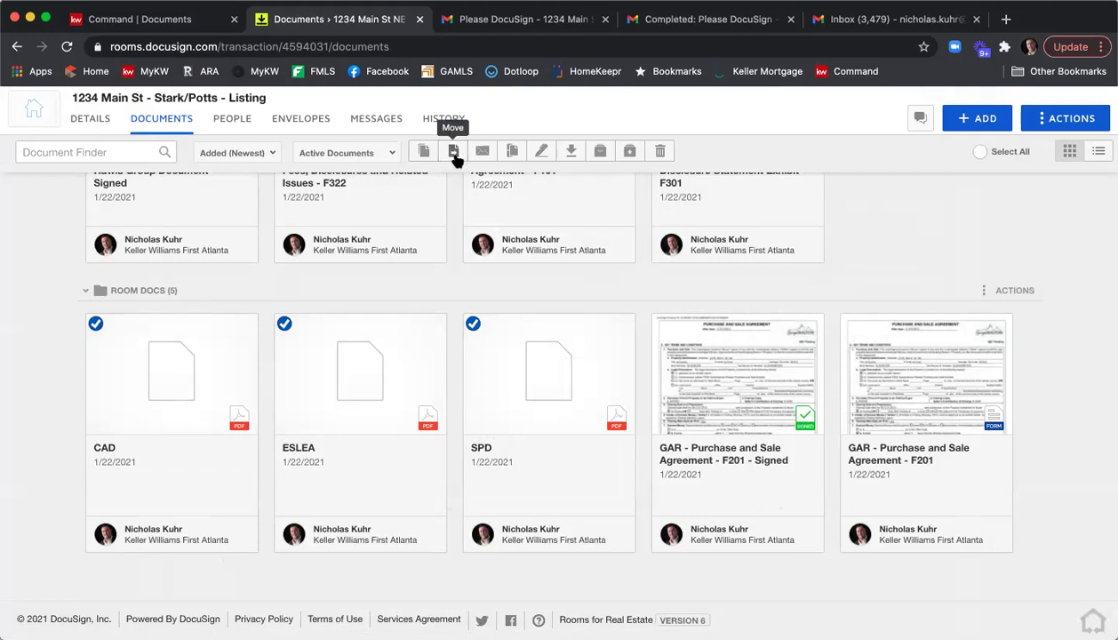
{"action": "left_click", "coordinate": [454, 153]}
{"action": "left_click", "coordinate": [466, 256]}
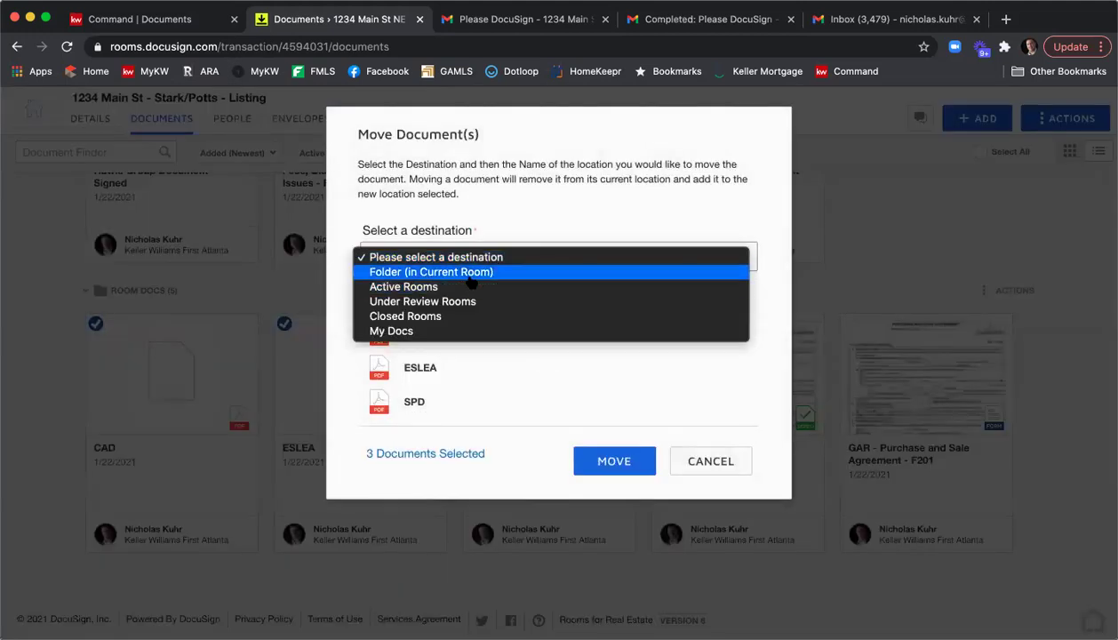
{"action": "left_click", "coordinate": [467, 274]}
{"action": "left_click", "coordinate": [451, 344]}
{"action": "left_click", "coordinate": [611, 460]}
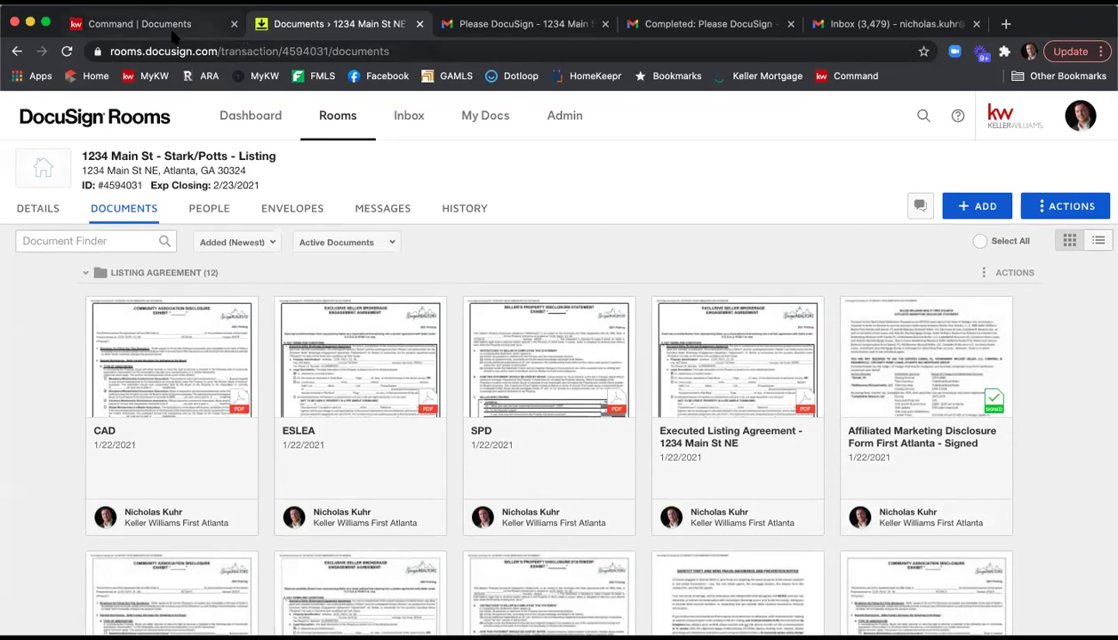
Switch to KW Command and show the 1234 Main St listing's Listed checklist of 7 documents.
{"action": "left_click", "coordinate": [174, 33]}
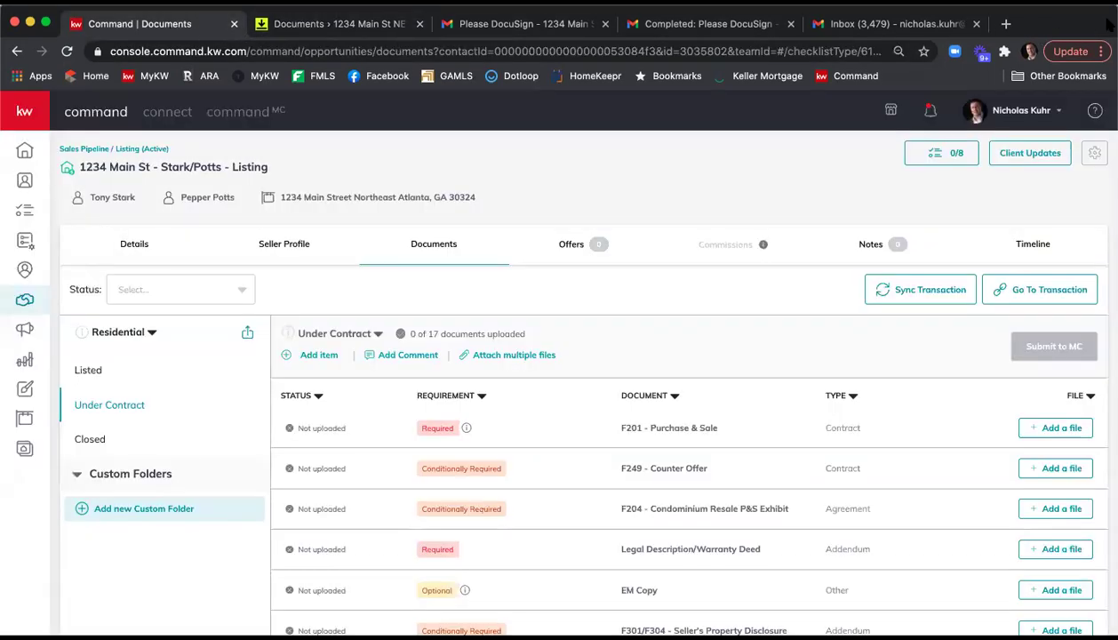
{"action": "left_click", "coordinate": [140, 372]}
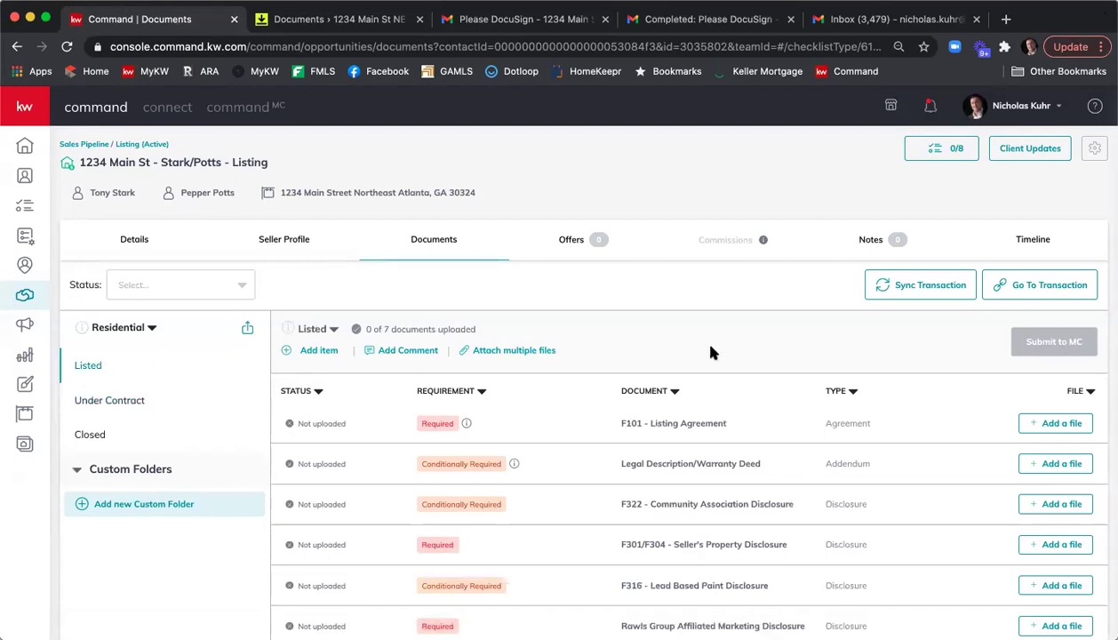
{"action": "scroll", "coordinate": [721, 328], "scroll_direction": "down", "scroll_amount": 1}
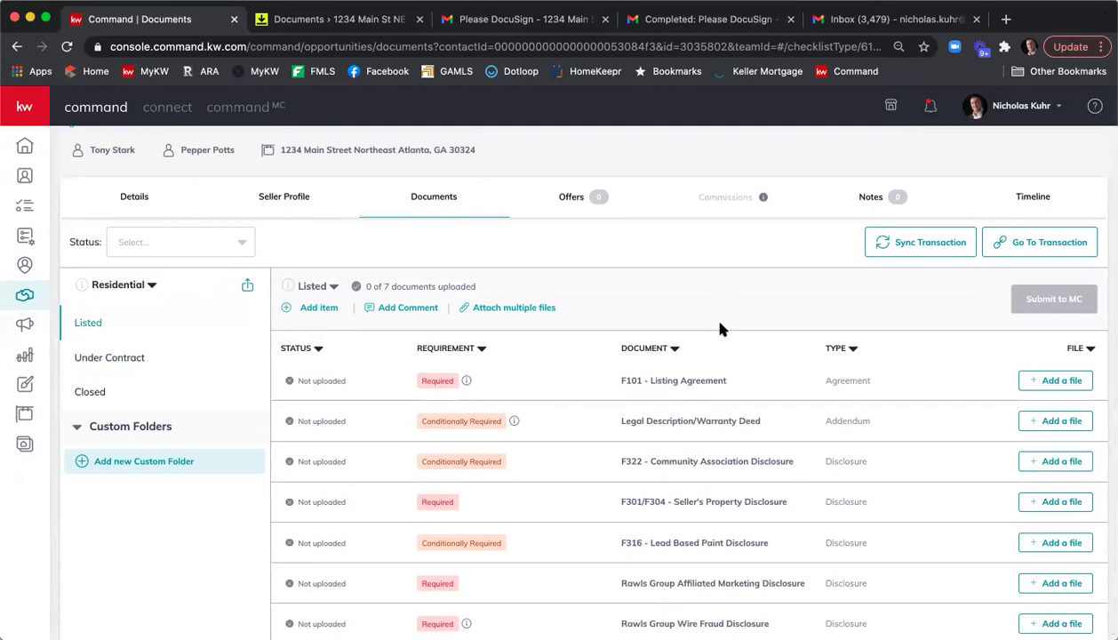
{"action": "scroll", "coordinate": [721, 328], "scroll_direction": "down", "scroll_amount": 1}
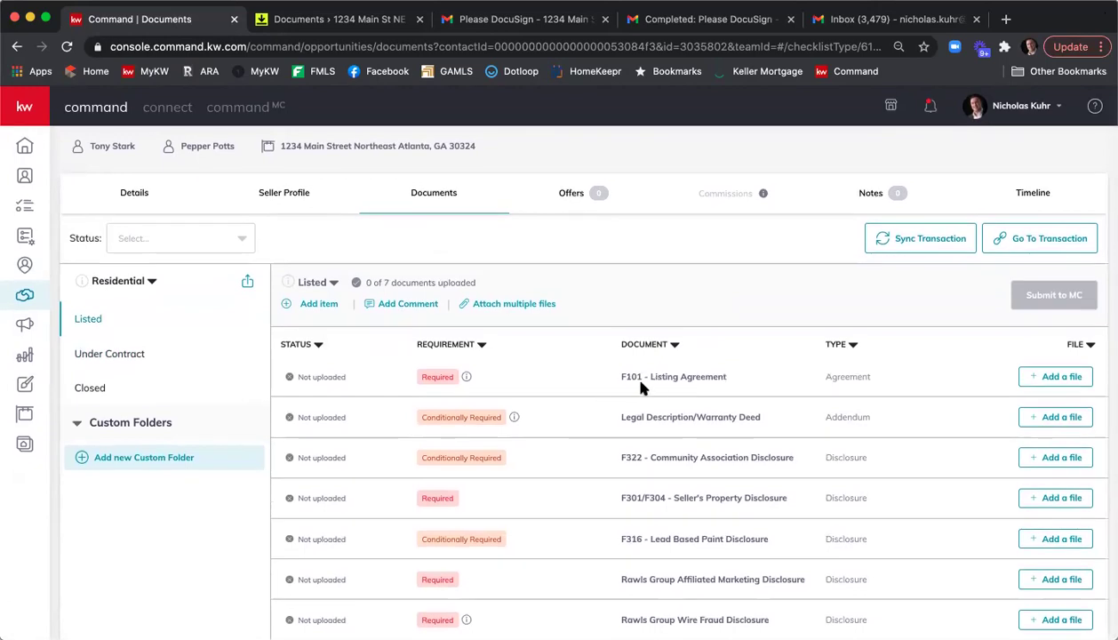
{"action": "scroll", "coordinate": [738, 386], "scroll_direction": "up", "scroll_amount": 1}
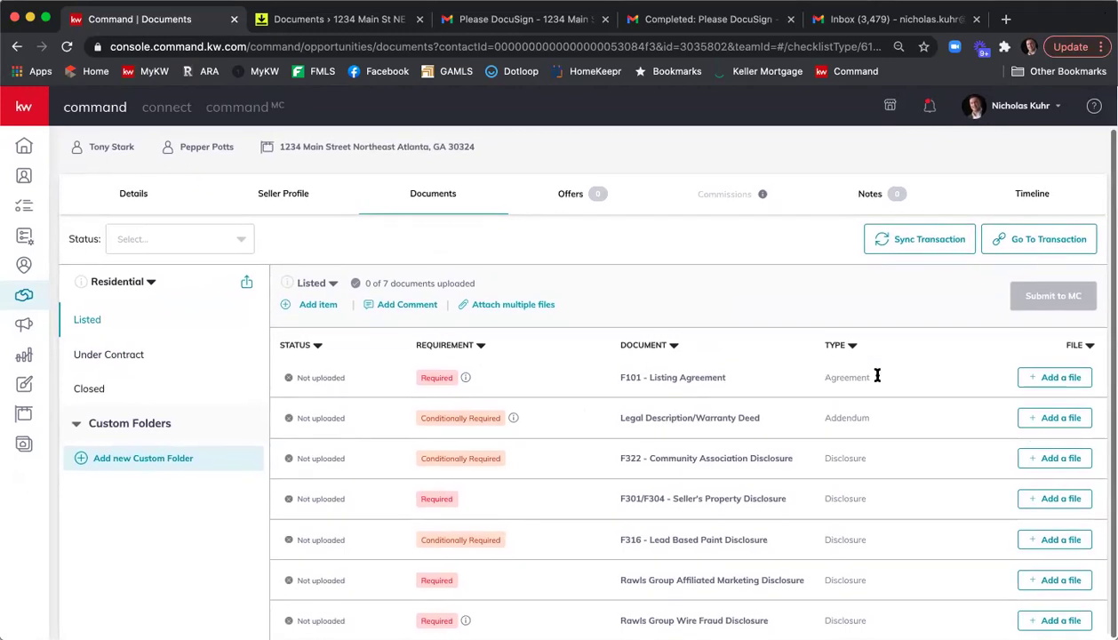
Attach 'F101 - Signed.pdf' from the DocuSign Listing Agreement folder to the F101 - Listing Agreement item.
{"action": "left_click", "coordinate": [1045, 380]}
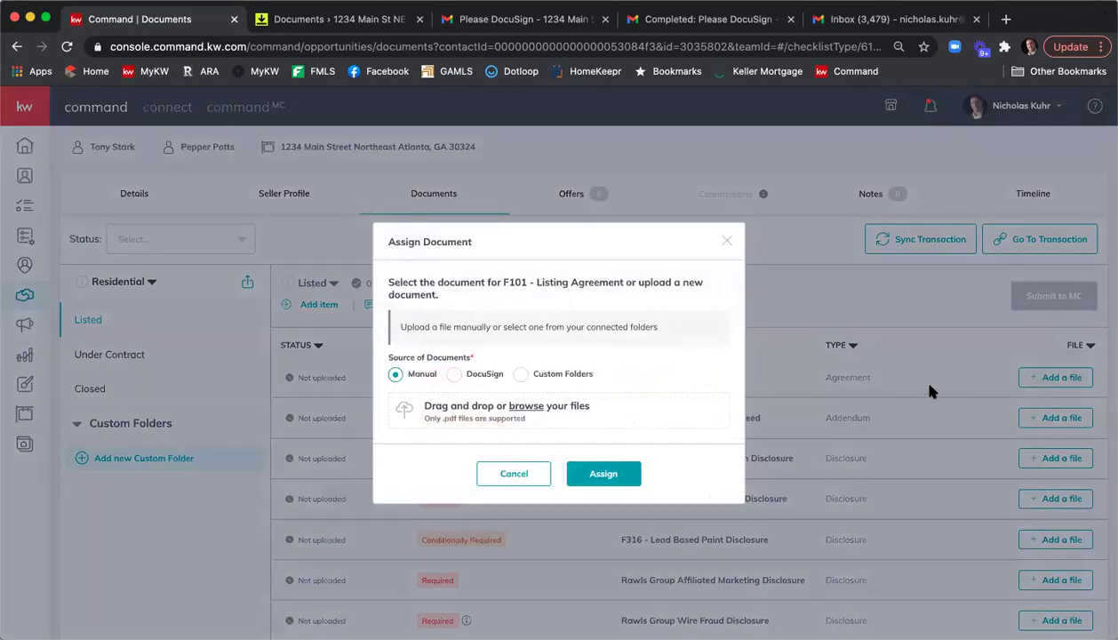
{"action": "left_click", "coordinate": [451, 375]}
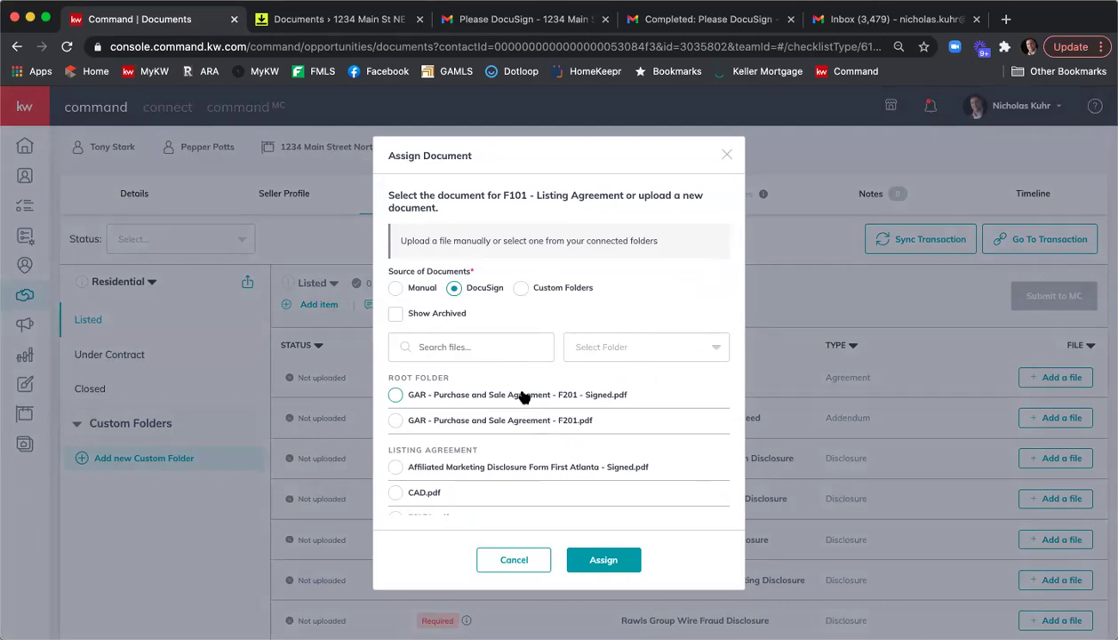
{"action": "left_click", "coordinate": [613, 346]}
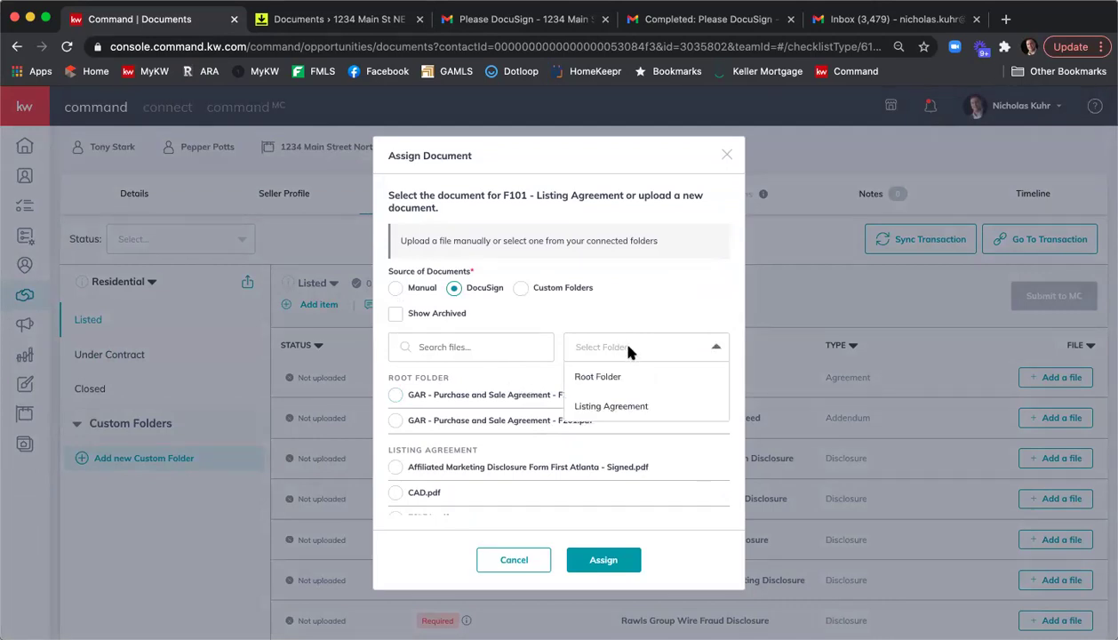
{"action": "left_click", "coordinate": [646, 406]}
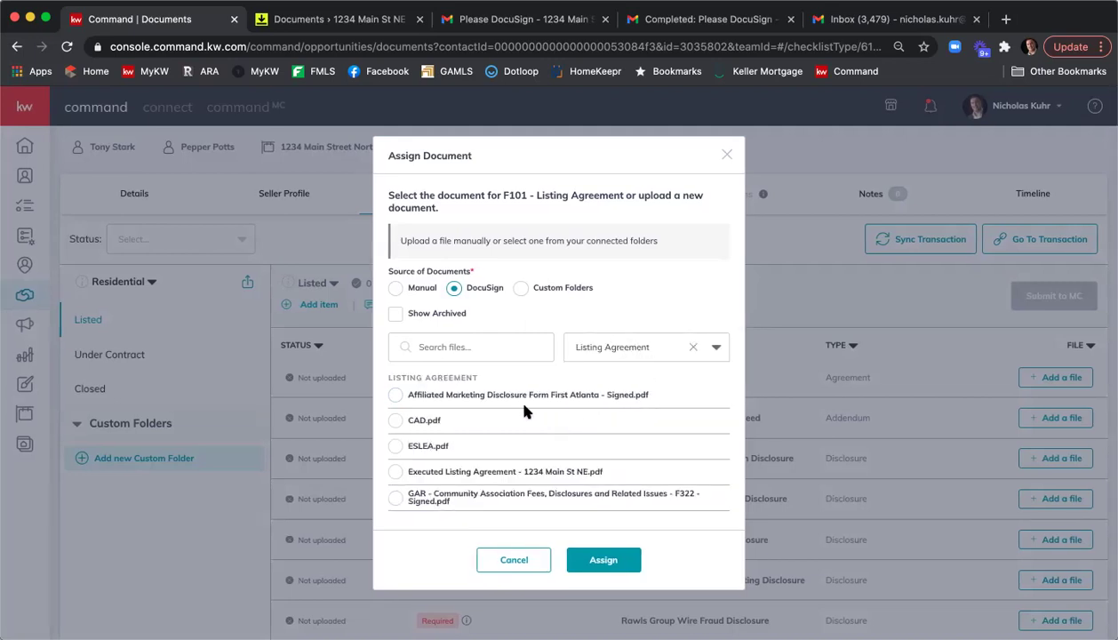
{"action": "scroll", "coordinate": [520, 410], "scroll_direction": "down", "scroll_amount": 1}
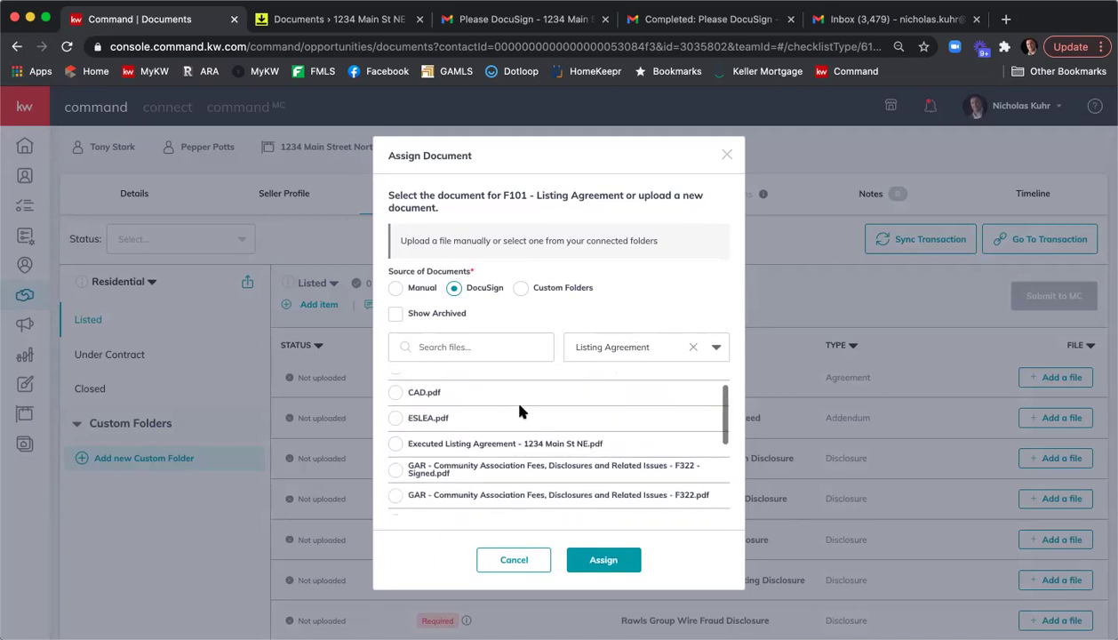
{"action": "scroll", "coordinate": [521, 410], "scroll_direction": "down", "scroll_amount": 1}
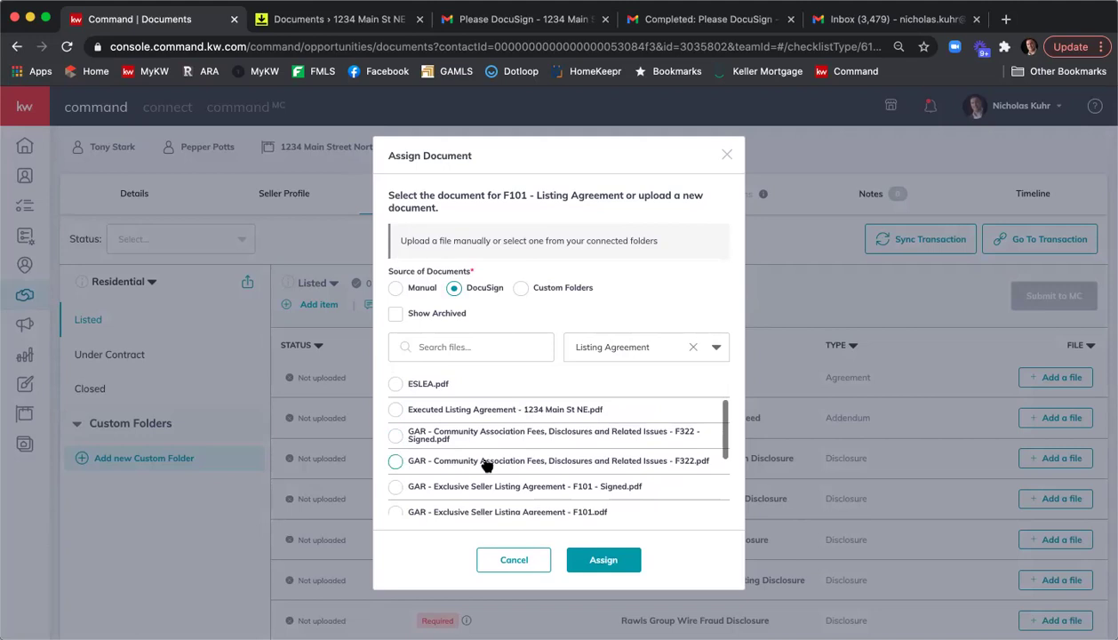
{"action": "scroll", "coordinate": [515, 470], "scroll_direction": "down", "scroll_amount": 2}
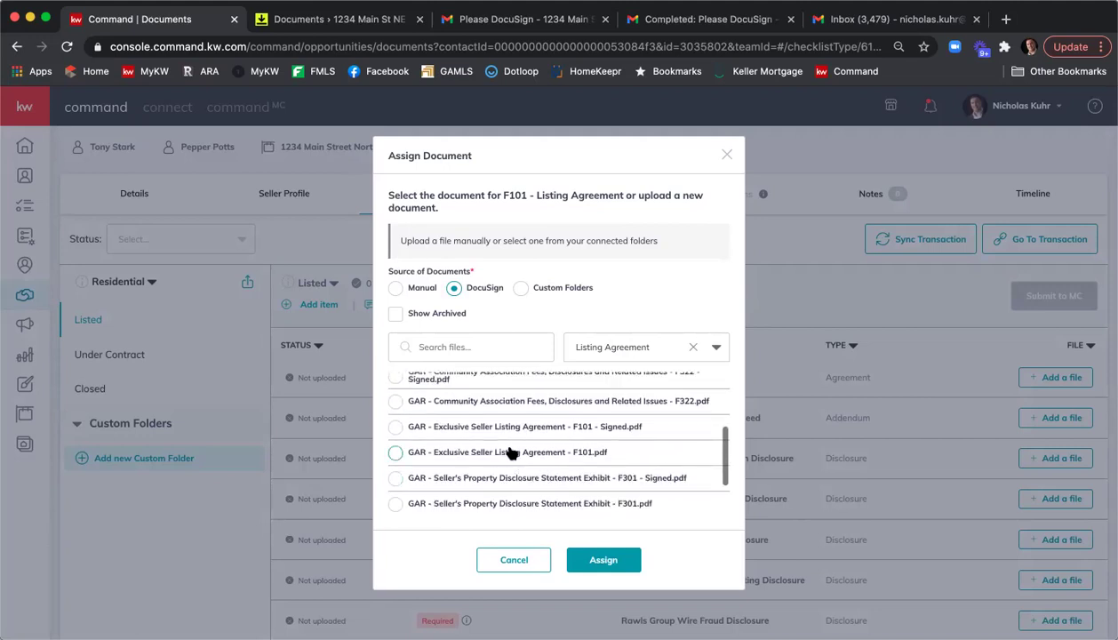
{"action": "scroll", "coordinate": [531, 455], "scroll_direction": "down", "scroll_amount": 2}
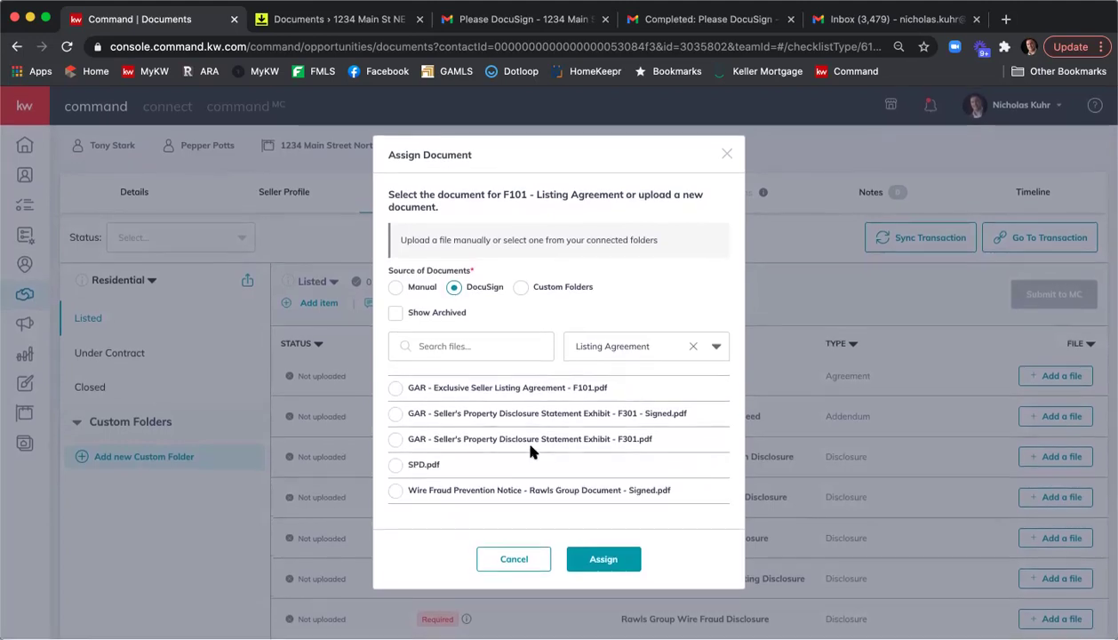
{"action": "scroll", "coordinate": [529, 449], "scroll_direction": "up", "scroll_amount": 2}
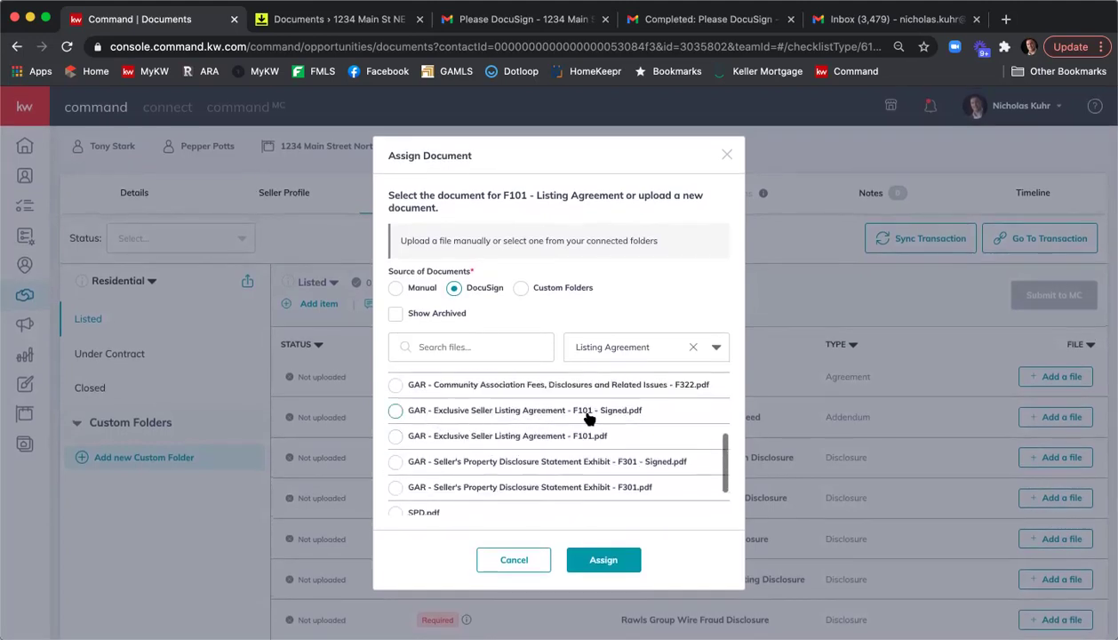
{"action": "left_click", "coordinate": [396, 412]}
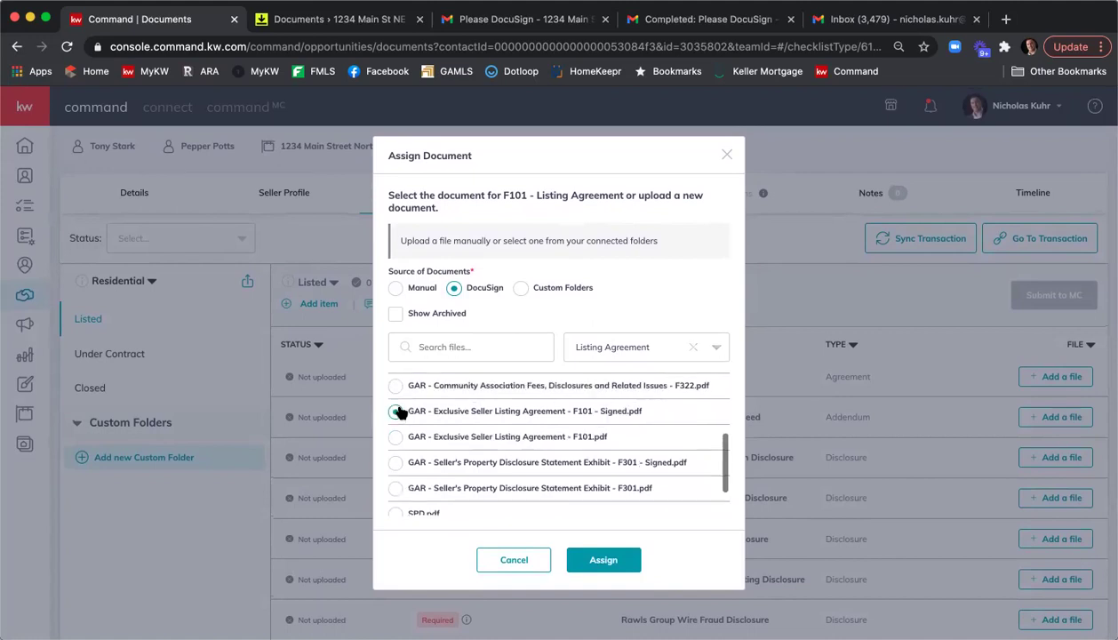
{"action": "left_click", "coordinate": [586, 564]}
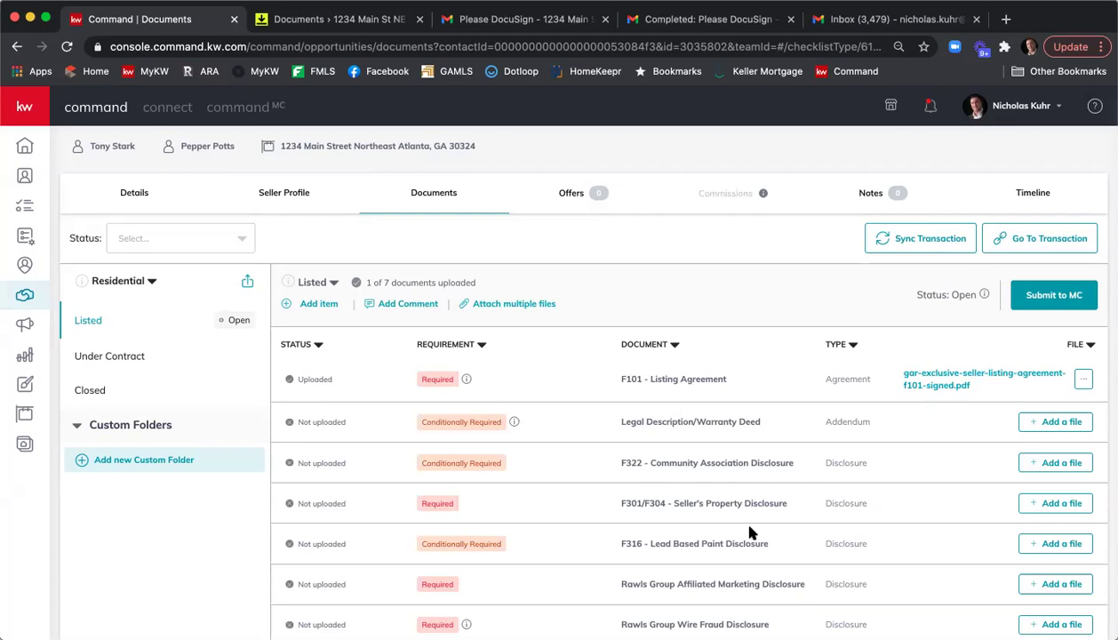
Start a bulk attach from DocuSign and assign the signed F322 Community Association Disclosure.
{"action": "left_click", "coordinate": [520, 304]}
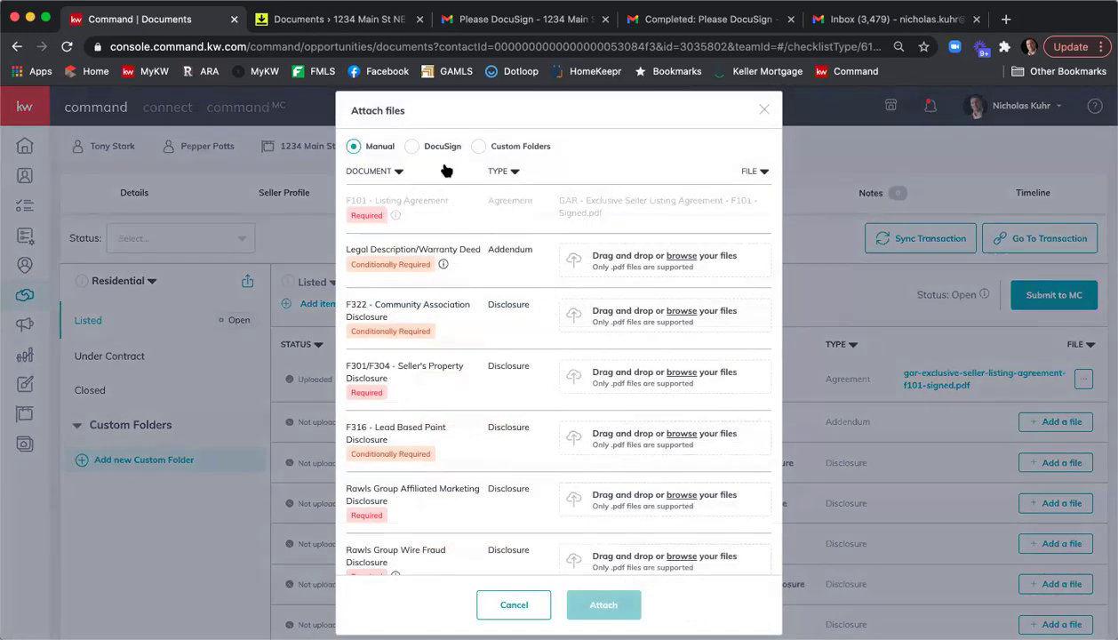
{"action": "left_click", "coordinate": [415, 148]}
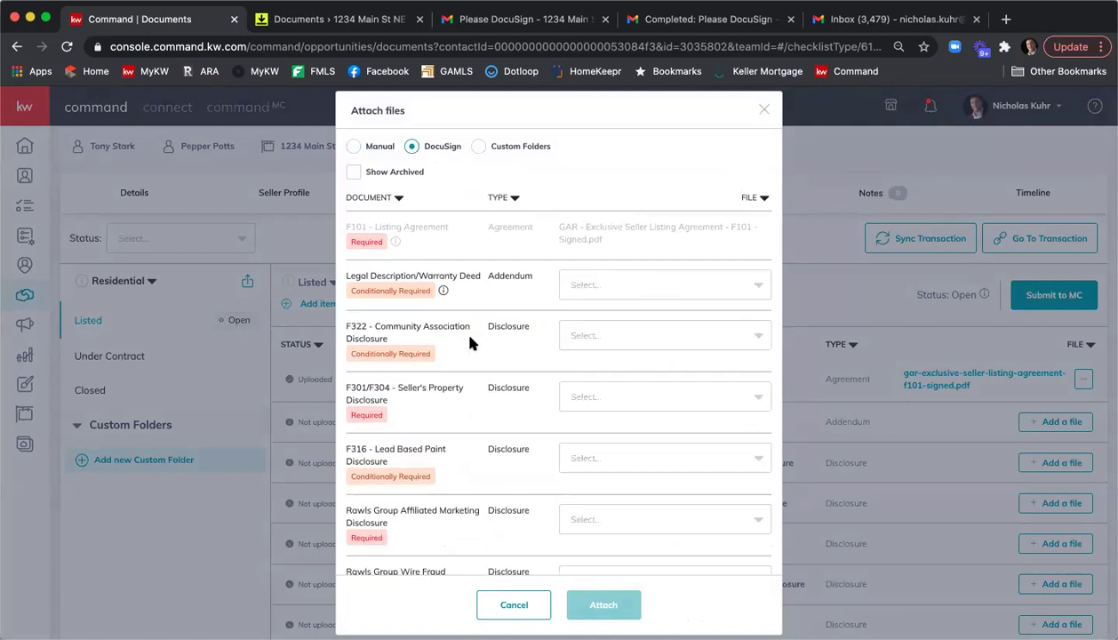
{"action": "left_click", "coordinate": [628, 338]}
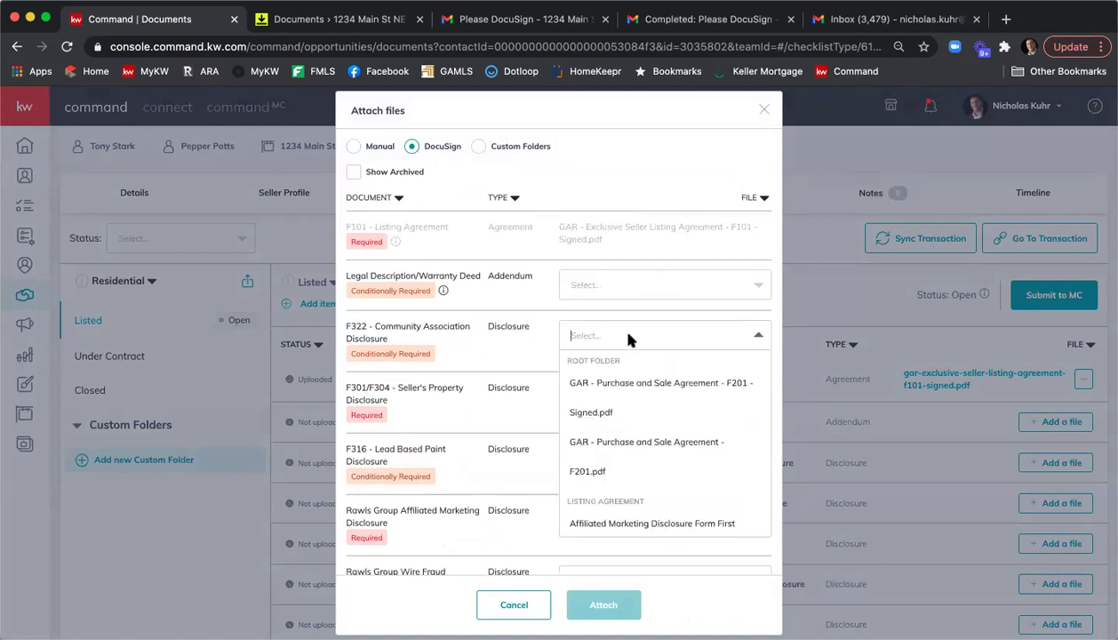
{"action": "scroll", "coordinate": [659, 401], "scroll_direction": "down", "scroll_amount": 2}
{"action": "scroll", "coordinate": [658, 402], "scroll_direction": "down", "scroll_amount": 5}
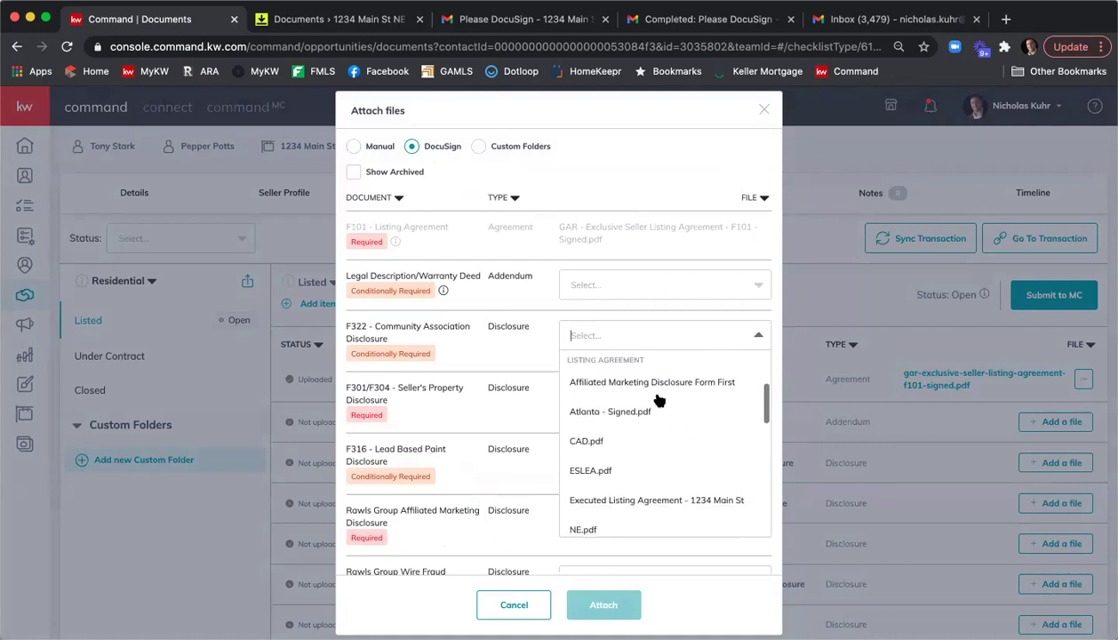
{"action": "scroll", "coordinate": [659, 402], "scroll_direction": "down", "scroll_amount": 1}
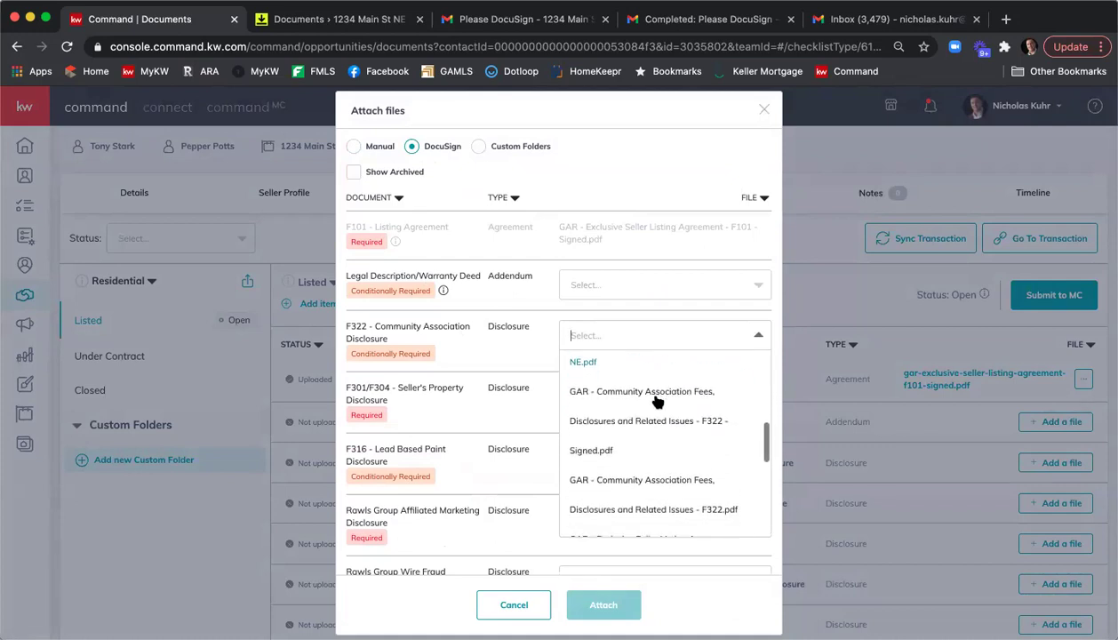
{"action": "left_click", "coordinate": [583, 451]}
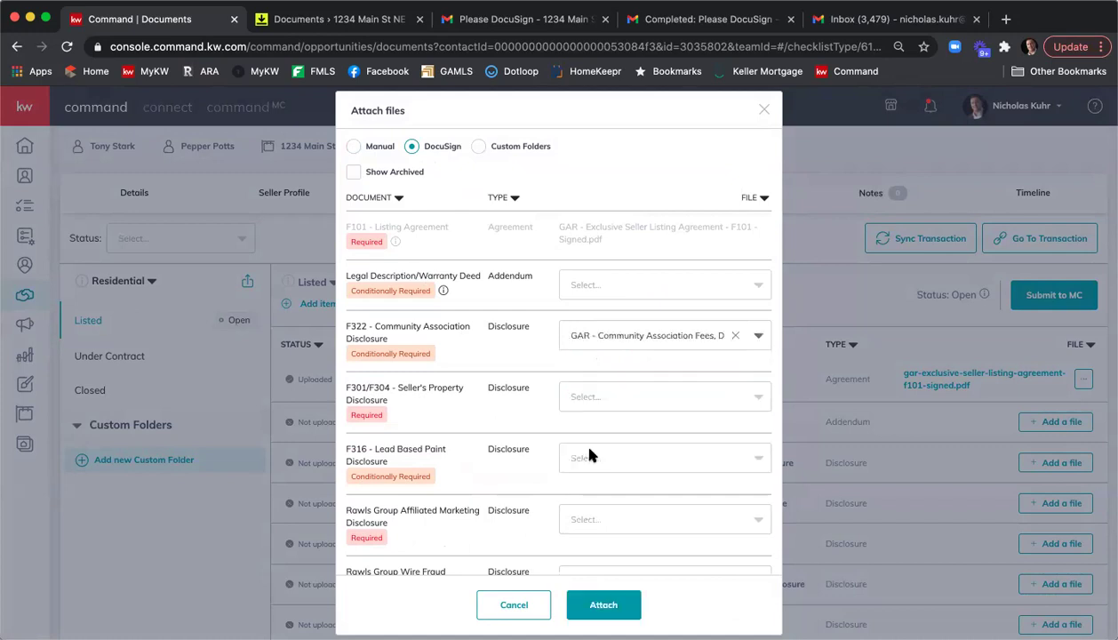
Assign the signed F301 exhibit to the F301/F304 Seller's Property Disclosure item.
{"action": "left_click", "coordinate": [591, 395]}
{"action": "scroll", "coordinate": [657, 417], "scroll_direction": "down", "scroll_amount": 1}
{"action": "scroll", "coordinate": [668, 437], "scroll_direction": "down", "scroll_amount": 5}
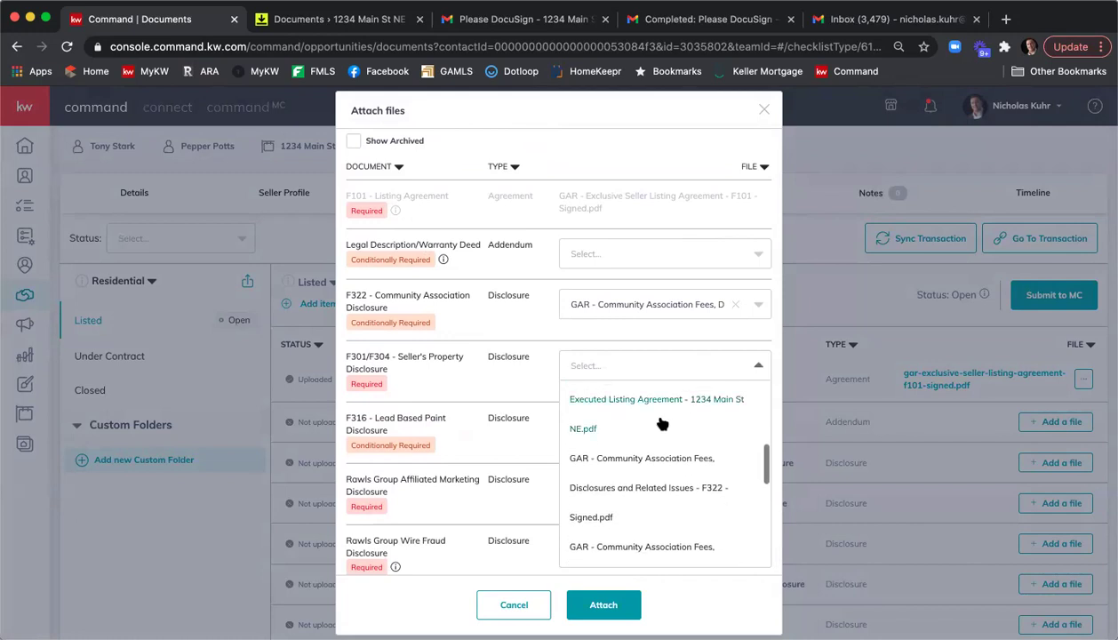
{"action": "scroll", "coordinate": [662, 423], "scroll_direction": "down", "scroll_amount": 6}
{"action": "scroll", "coordinate": [662, 424], "scroll_direction": "down", "scroll_amount": 1}
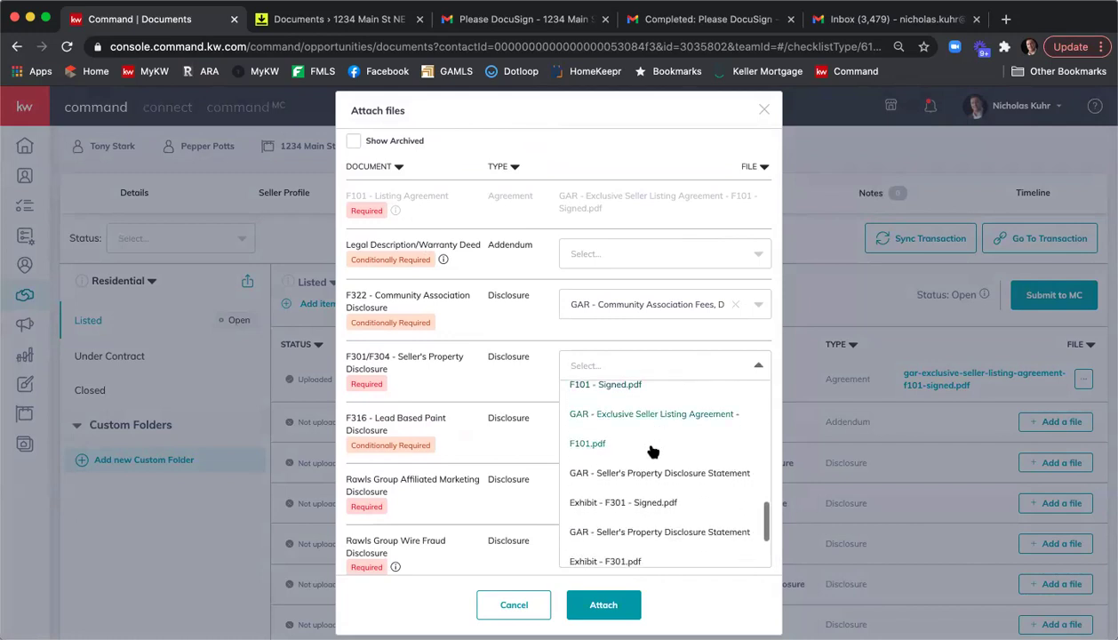
{"action": "left_click", "coordinate": [642, 496]}
Assign the signed Affiliated Marketing Disclosure to the Rawls Group Affiliated Marketing item.
{"action": "scroll", "coordinate": [503, 382], "scroll_direction": "down", "scroll_amount": 1}
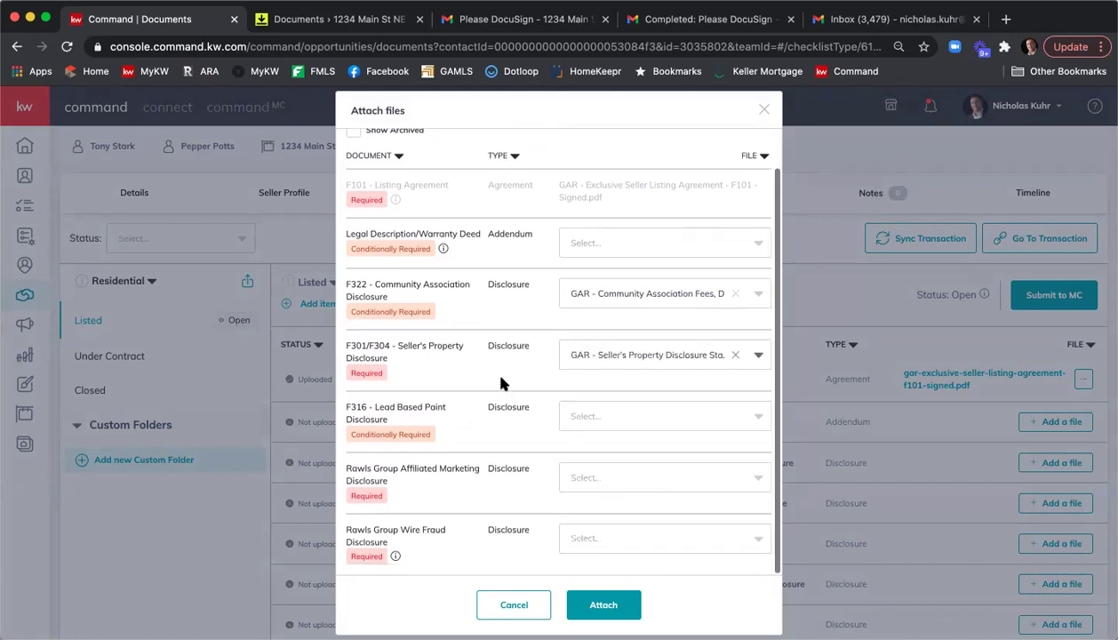
{"action": "left_click", "coordinate": [613, 477]}
{"action": "scroll", "coordinate": [676, 458], "scroll_direction": "down", "scroll_amount": 1}
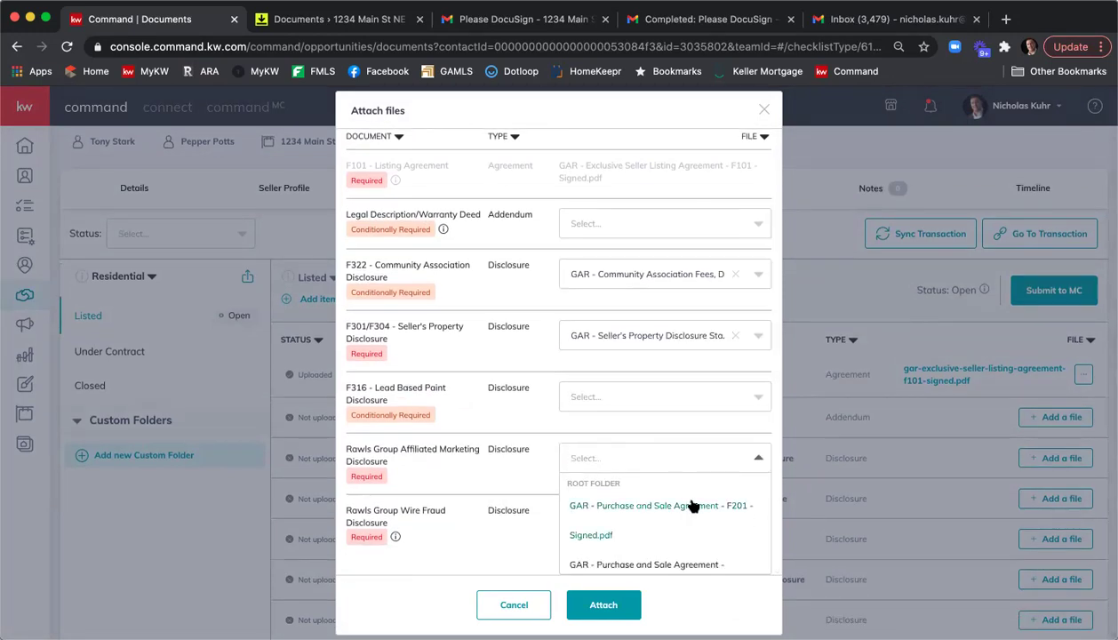
{"action": "scroll", "coordinate": [693, 505], "scroll_direction": "down", "scroll_amount": 3}
{"action": "scroll", "coordinate": [694, 505], "scroll_direction": "up", "scroll_amount": 3}
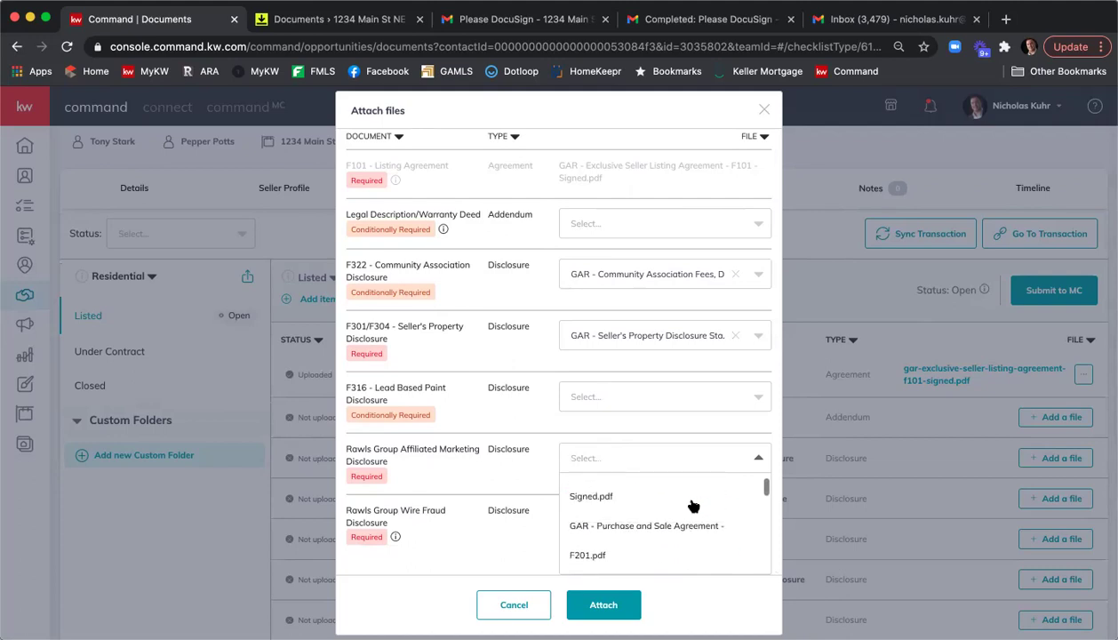
{"action": "scroll", "coordinate": [694, 505], "scroll_direction": "up", "scroll_amount": 2}
{"action": "scroll", "coordinate": [693, 505], "scroll_direction": "down", "scroll_amount": 4}
{"action": "scroll", "coordinate": [693, 505], "scroll_direction": "down", "scroll_amount": 3}
{"action": "scroll", "coordinate": [693, 505], "scroll_direction": "down", "scroll_amount": 4}
{"action": "scroll", "coordinate": [693, 505], "scroll_direction": "down", "scroll_amount": 2}
{"action": "scroll", "coordinate": [695, 505], "scroll_direction": "up", "scroll_amount": 3}
{"action": "scroll", "coordinate": [695, 506], "scroll_direction": "up", "scroll_amount": 5}
{"action": "scroll", "coordinate": [695, 505], "scroll_direction": "up", "scroll_amount": 5}
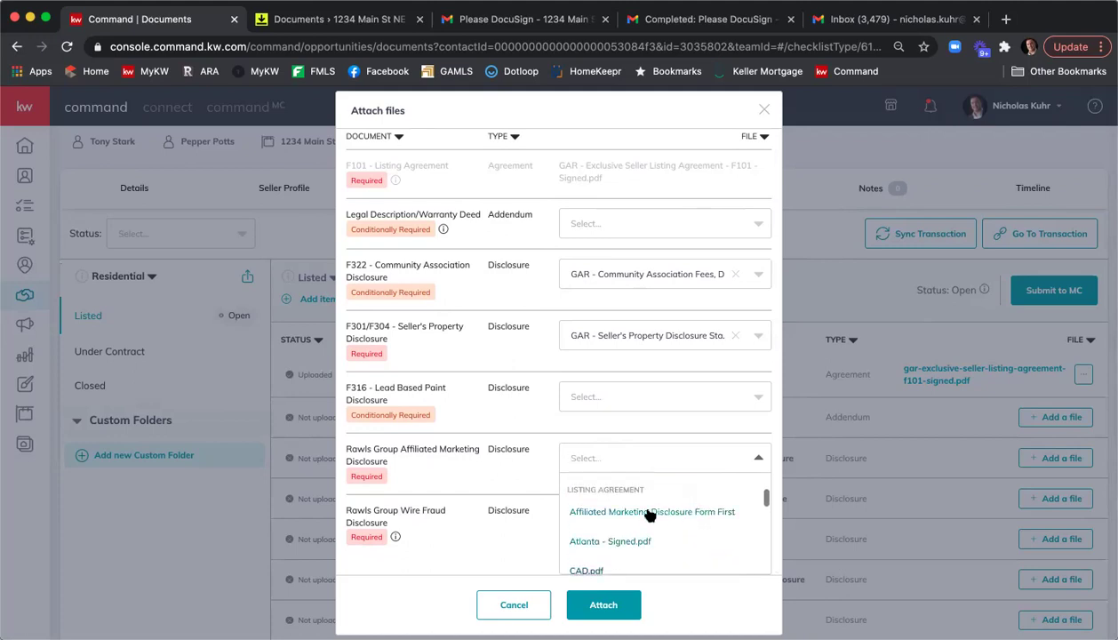
{"action": "left_click", "coordinate": [636, 525]}
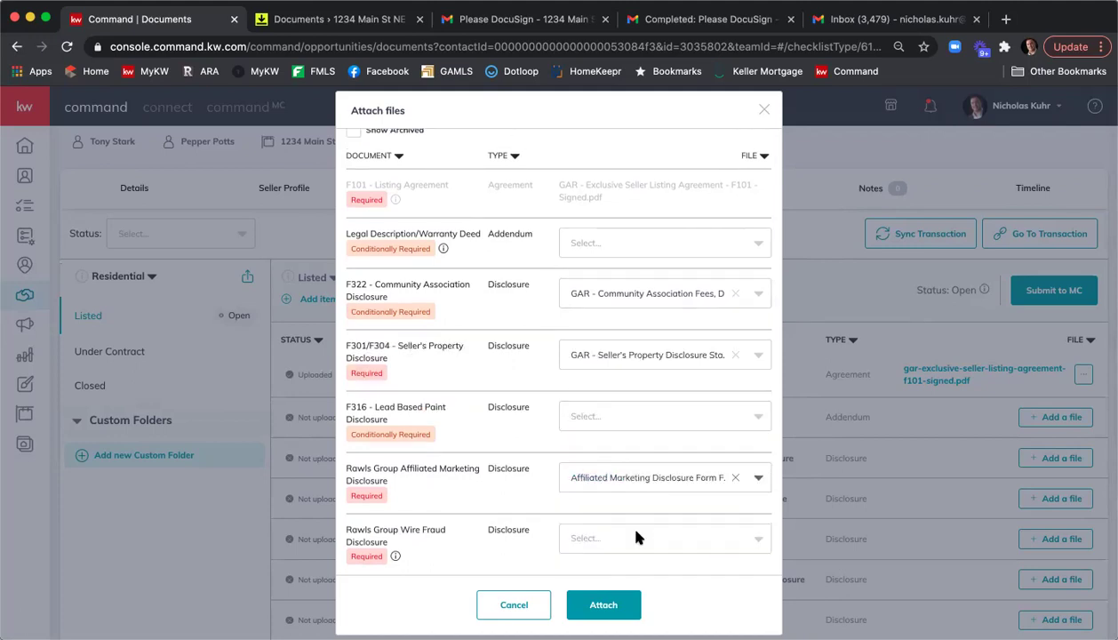
Assign the signed Wire Fraud Prevention Notice to the Rawls Group Wire Fraud item and attach all files.
{"action": "left_click", "coordinate": [605, 534]}
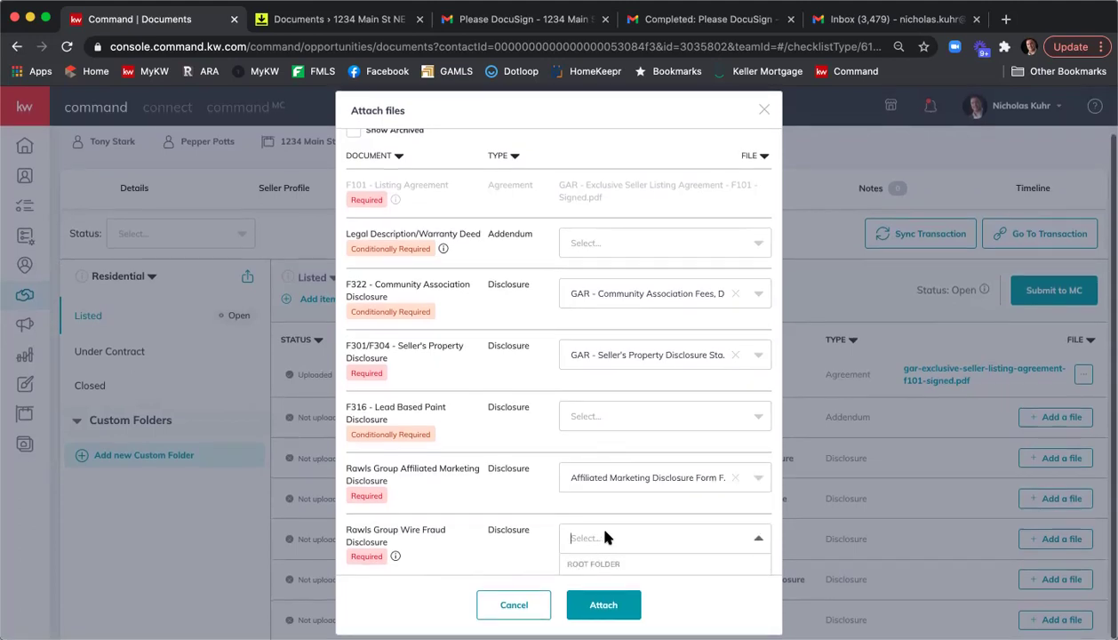
{"action": "scroll", "coordinate": [660, 543], "scroll_direction": "down", "scroll_amount": 12}
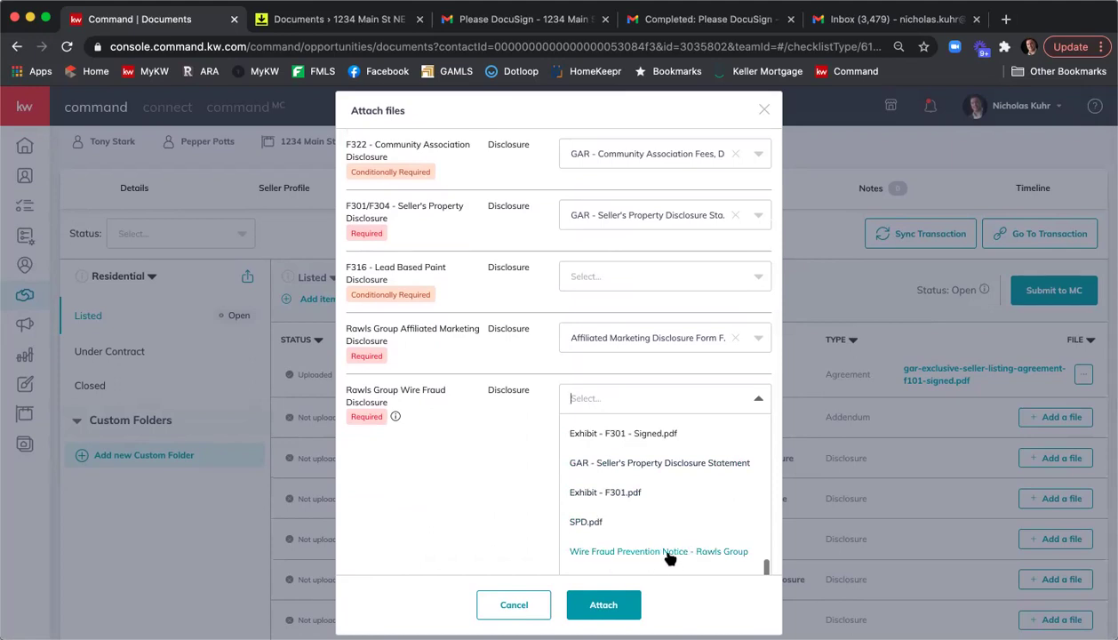
{"action": "scroll", "coordinate": [602, 535], "scroll_direction": "down", "scroll_amount": 2}
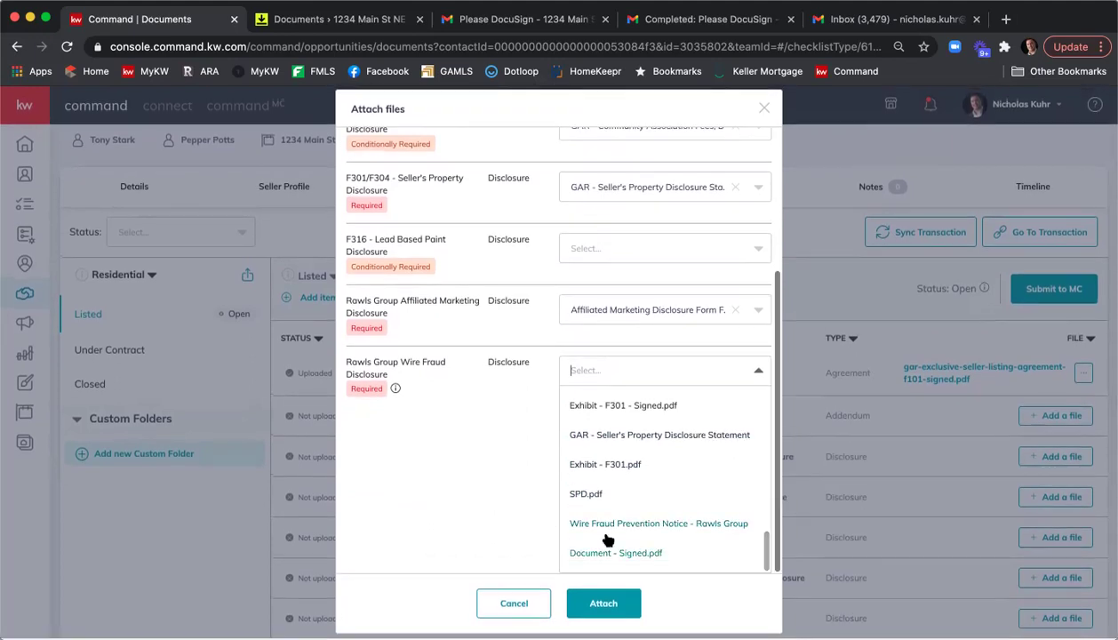
{"action": "left_click", "coordinate": [617, 549]}
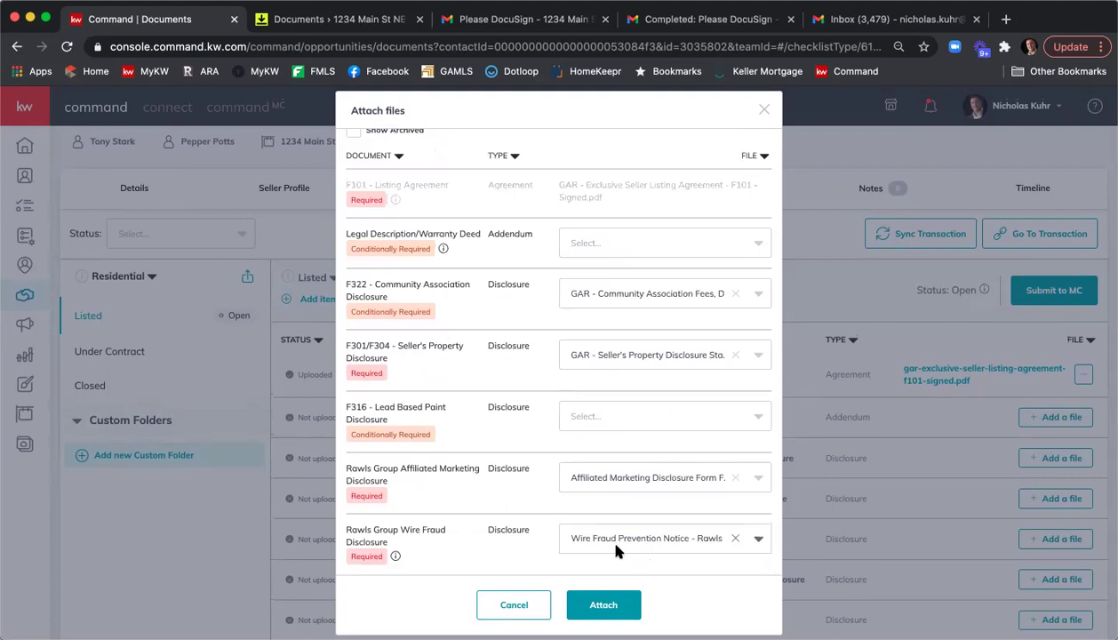
{"action": "left_click", "coordinate": [605, 604]}
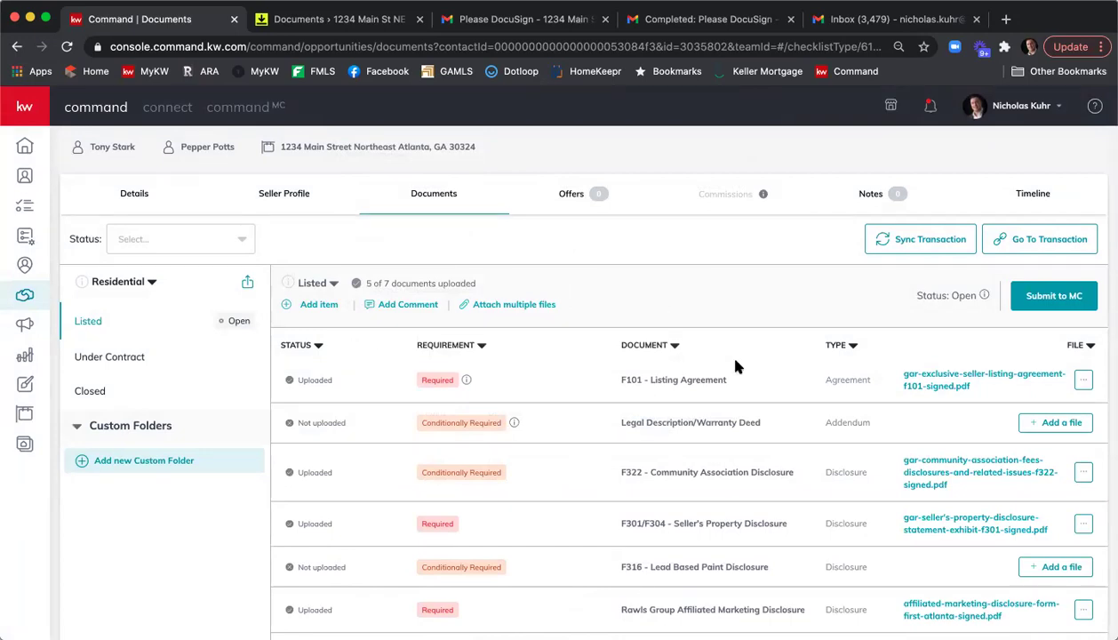
{"action": "left_click", "coordinate": [934, 386]}
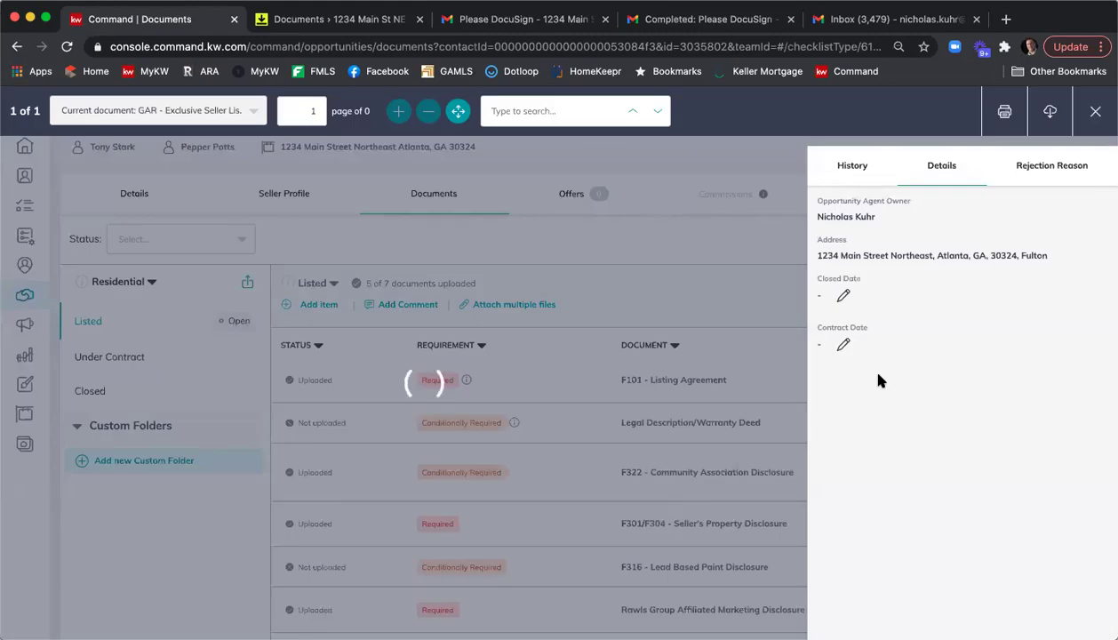
{"action": "scroll", "coordinate": [416, 294], "scroll_direction": "down", "scroll_amount": 10}
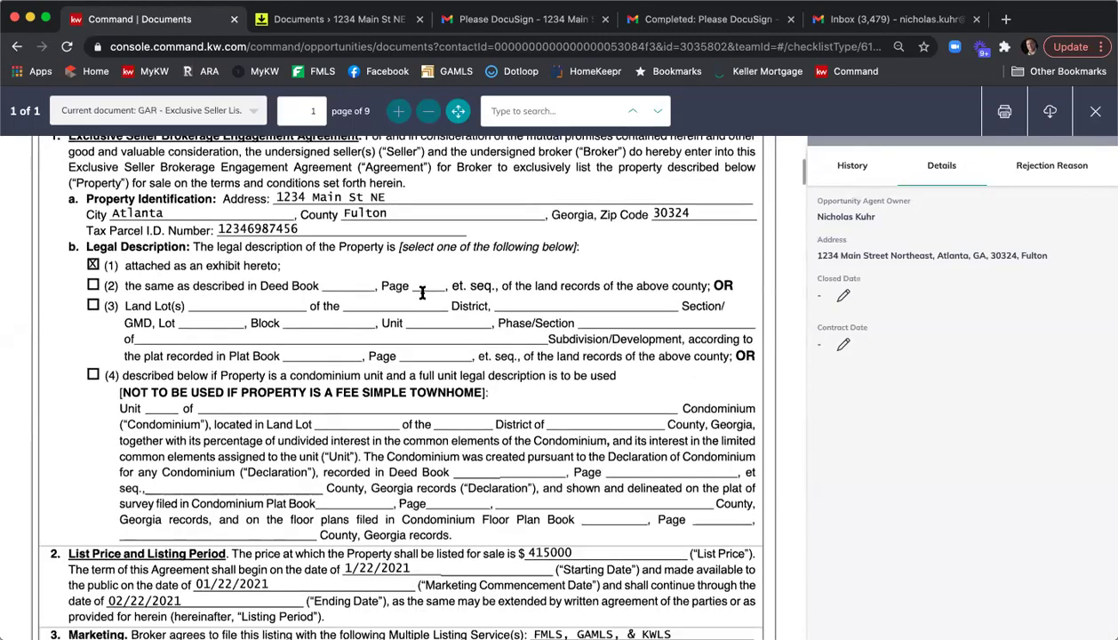
{"action": "scroll", "coordinate": [424, 297], "scroll_direction": "up", "scroll_amount": 8}
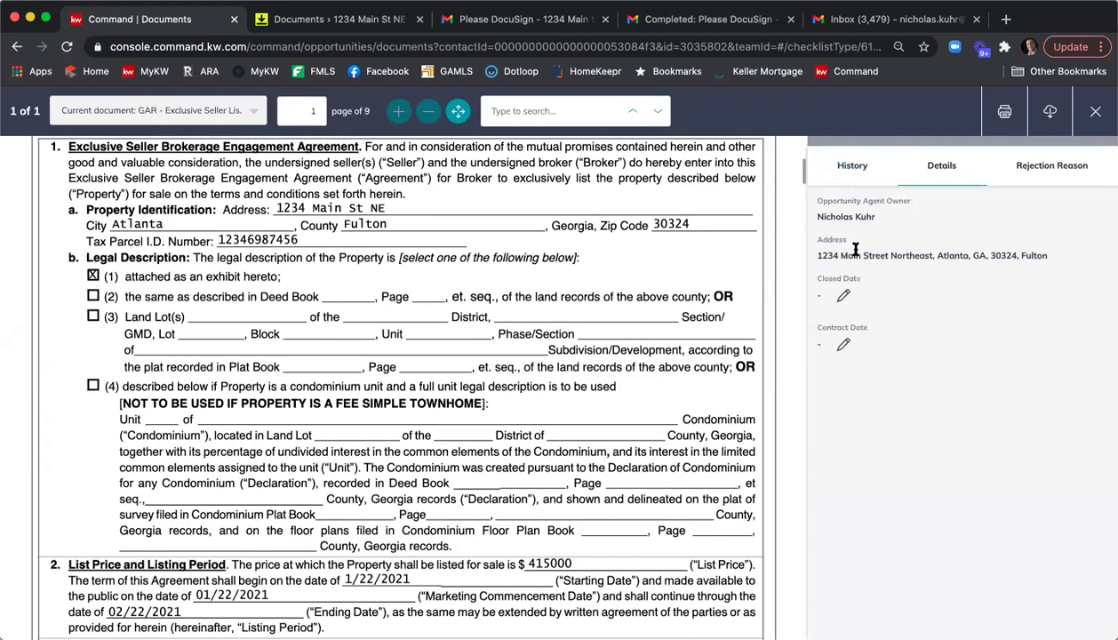
{"action": "left_click", "coordinate": [1036, 166]}
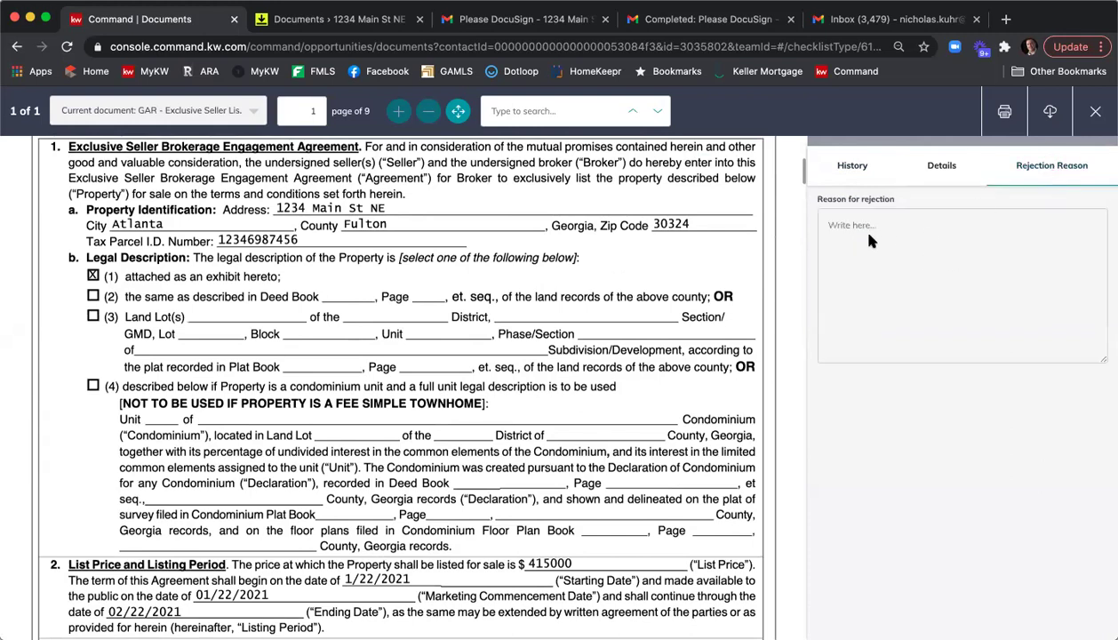
{"action": "left_click", "coordinate": [1086, 111]}
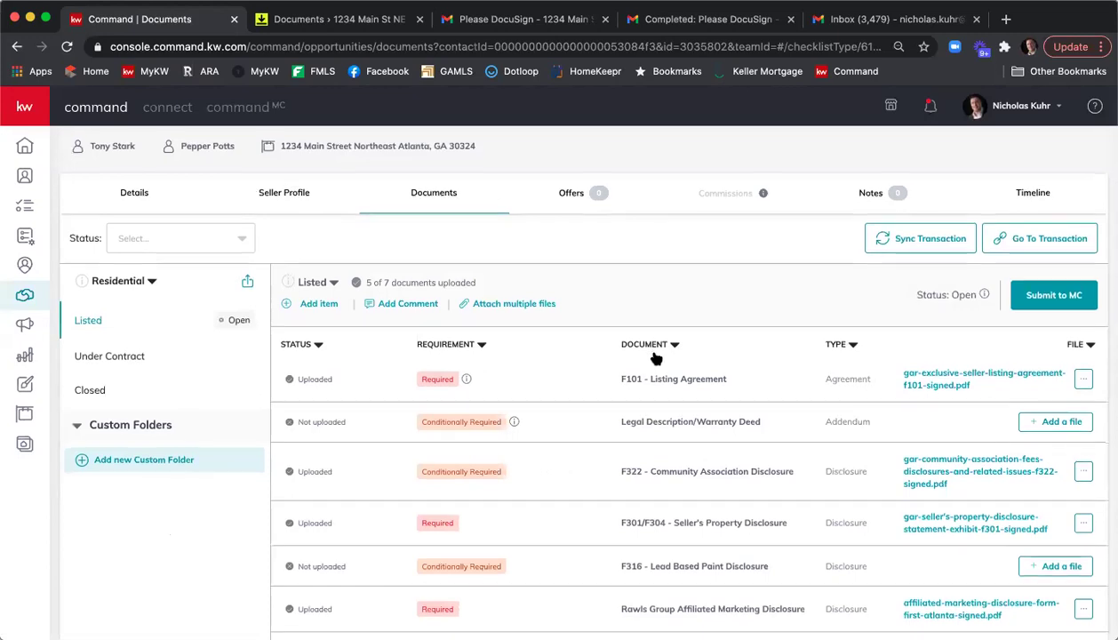
{"action": "scroll", "coordinate": [654, 356], "scroll_direction": "down", "scroll_amount": 1}
Add a new checklist item named 'Full Executed Listing Agreement'.
{"action": "scroll", "coordinate": [654, 356], "scroll_direction": "up", "scroll_amount": 2}
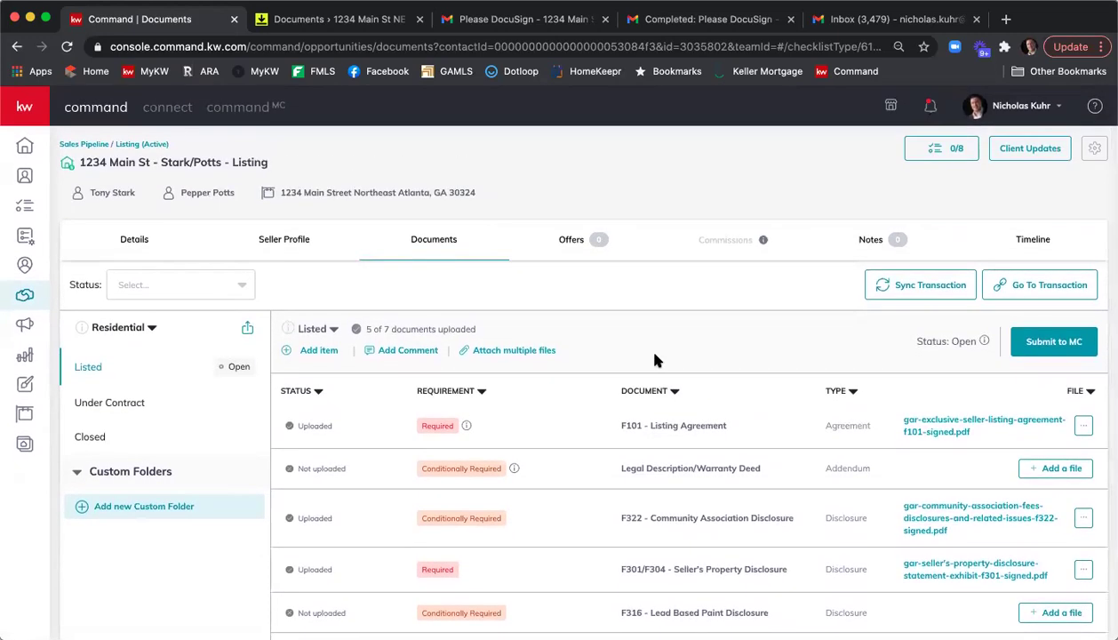
{"action": "left_click", "coordinate": [311, 351]}
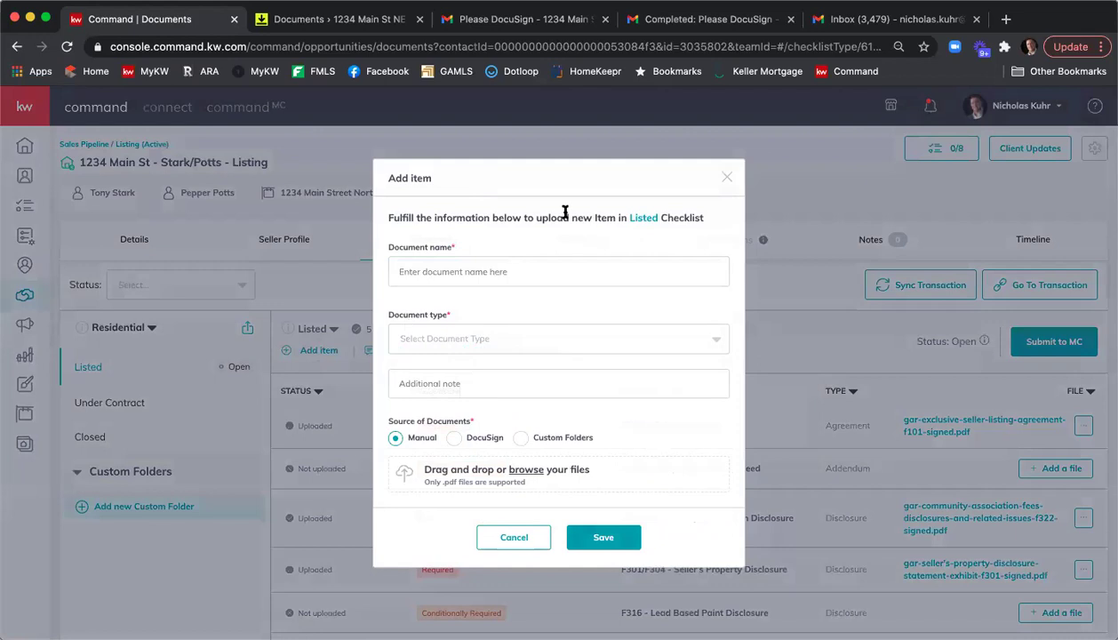
{"action": "left_click", "coordinate": [560, 264]}
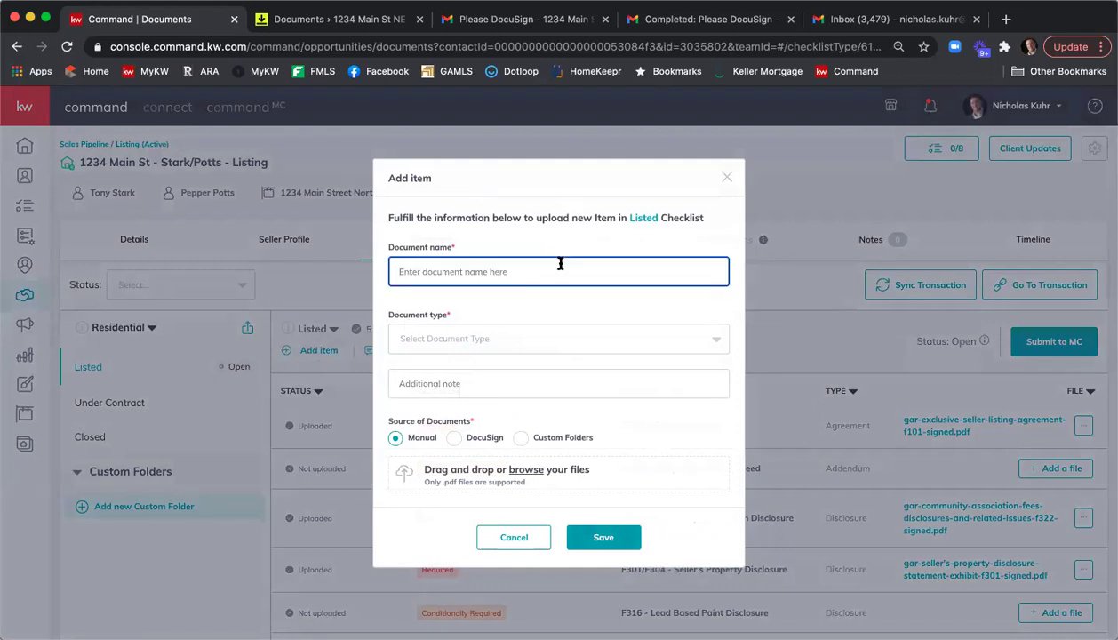
{"action": "type", "text": "Full Executed Listing Agreement"}
Set the new item's document type to Agreement.
{"action": "left_click", "coordinate": [570, 331]}
{"action": "scroll", "coordinate": [594, 387], "scroll_direction": "down", "scroll_amount": 2}
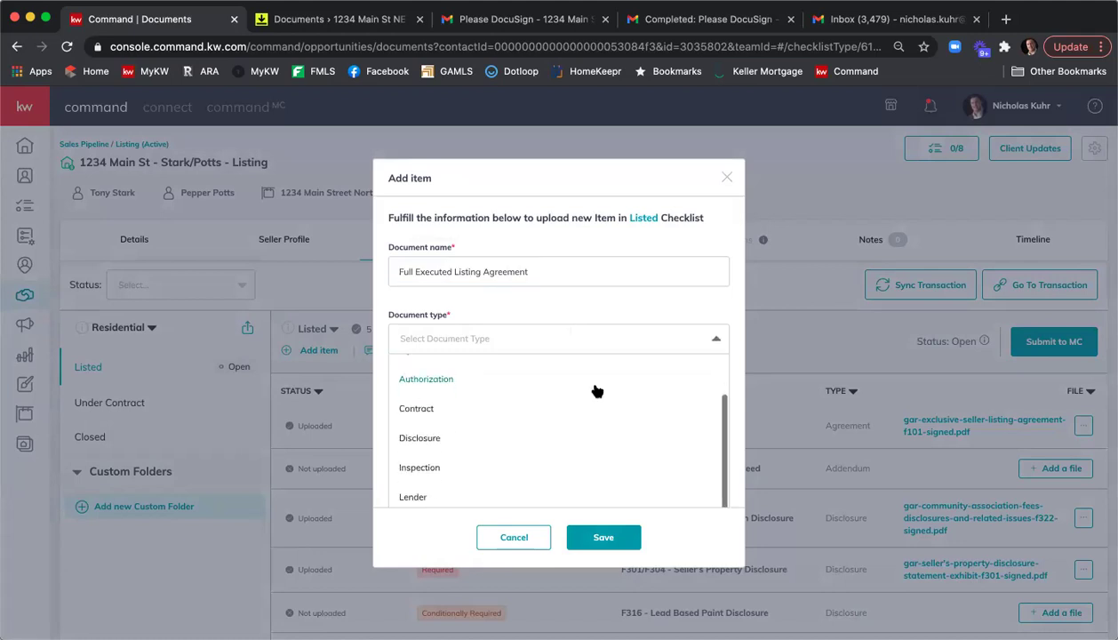
{"action": "scroll", "coordinate": [597, 391], "scroll_direction": "up", "scroll_amount": 2}
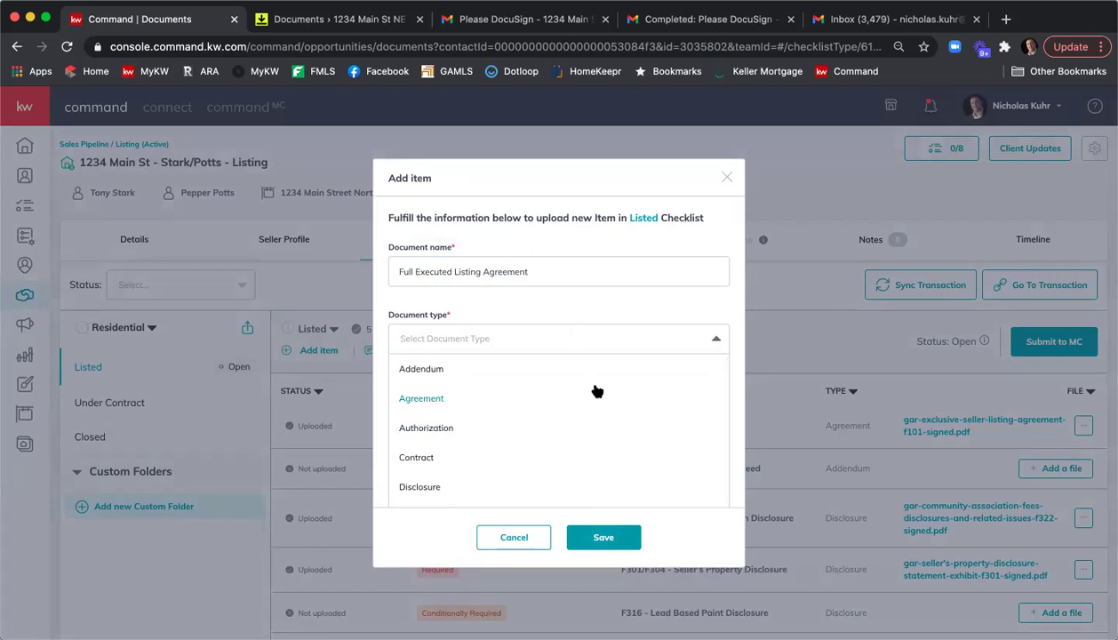
{"action": "left_click", "coordinate": [597, 391]}
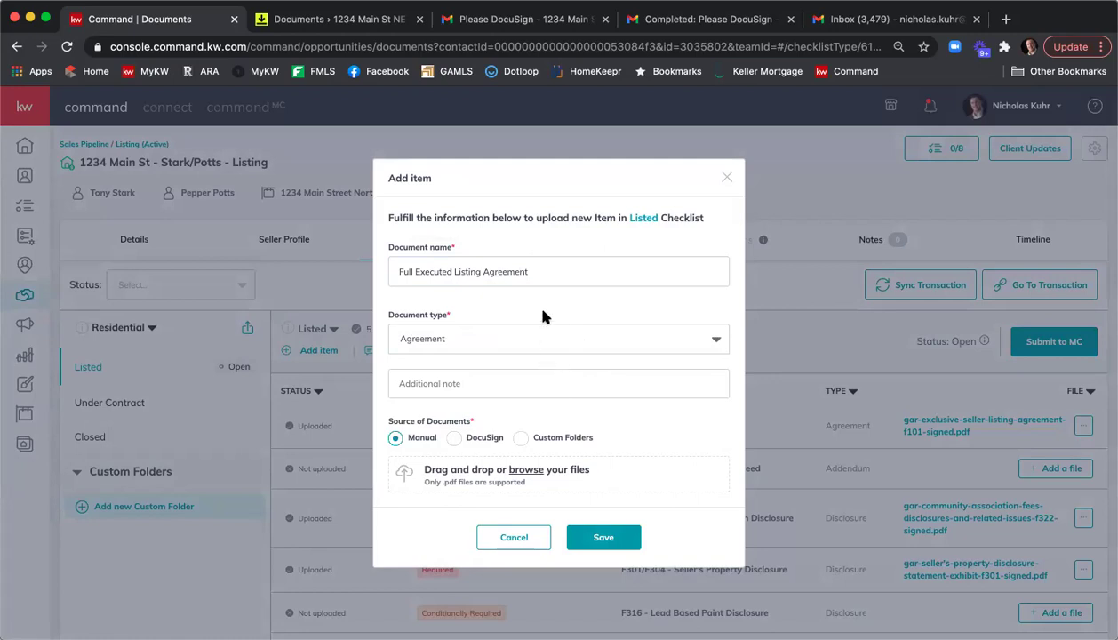
Attach 'Executed Listing Agreement - 1234 Main St NE.pdf' from DocuSign and save the item.
{"action": "scroll", "coordinate": [544, 316], "scroll_direction": "down", "scroll_amount": 2}
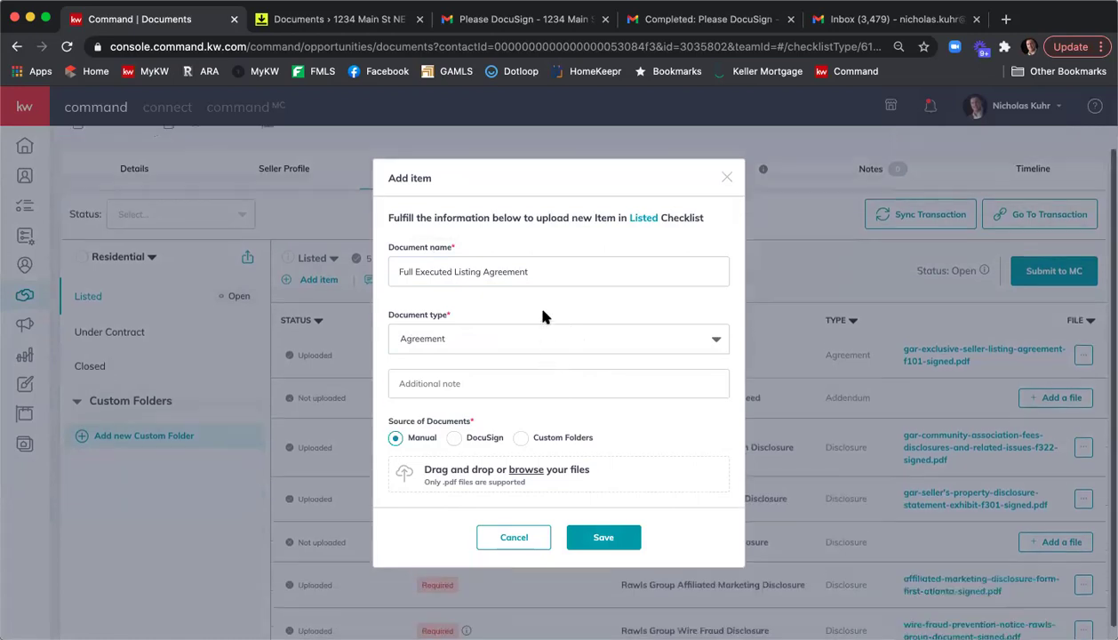
{"action": "left_click", "coordinate": [455, 437]}
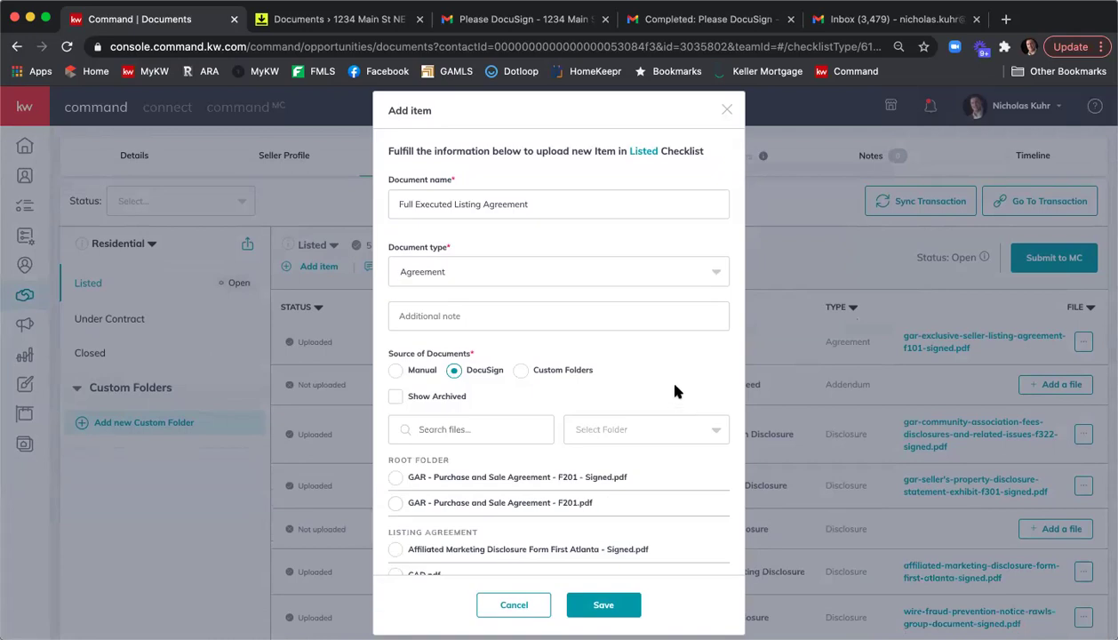
{"action": "scroll", "coordinate": [667, 378], "scroll_direction": "down", "scroll_amount": 1}
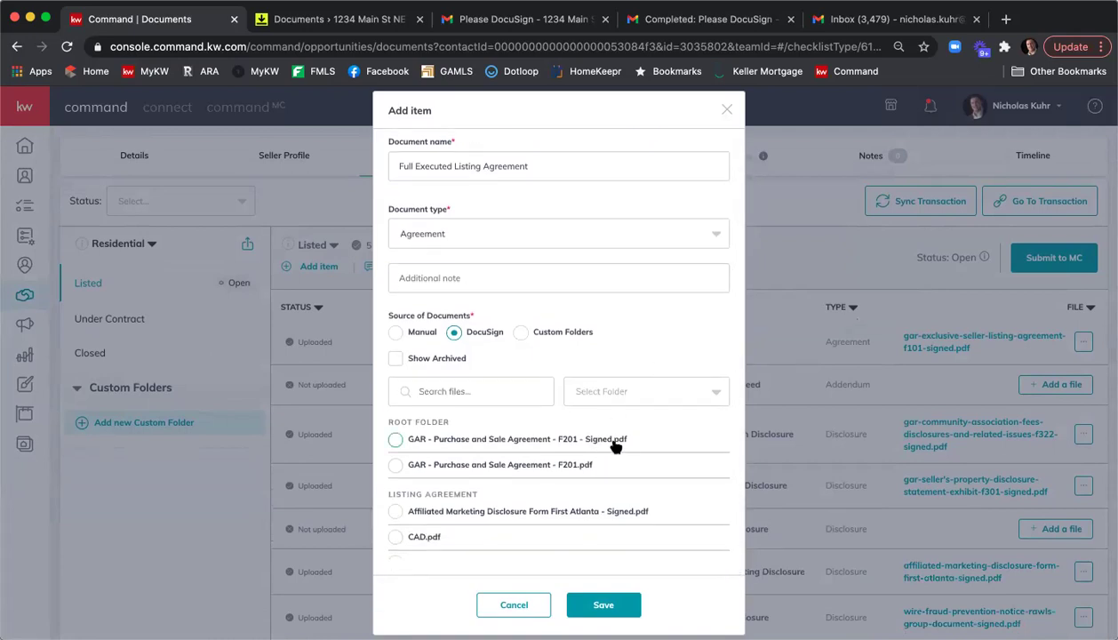
{"action": "scroll", "coordinate": [618, 446], "scroll_direction": "down", "scroll_amount": 3}
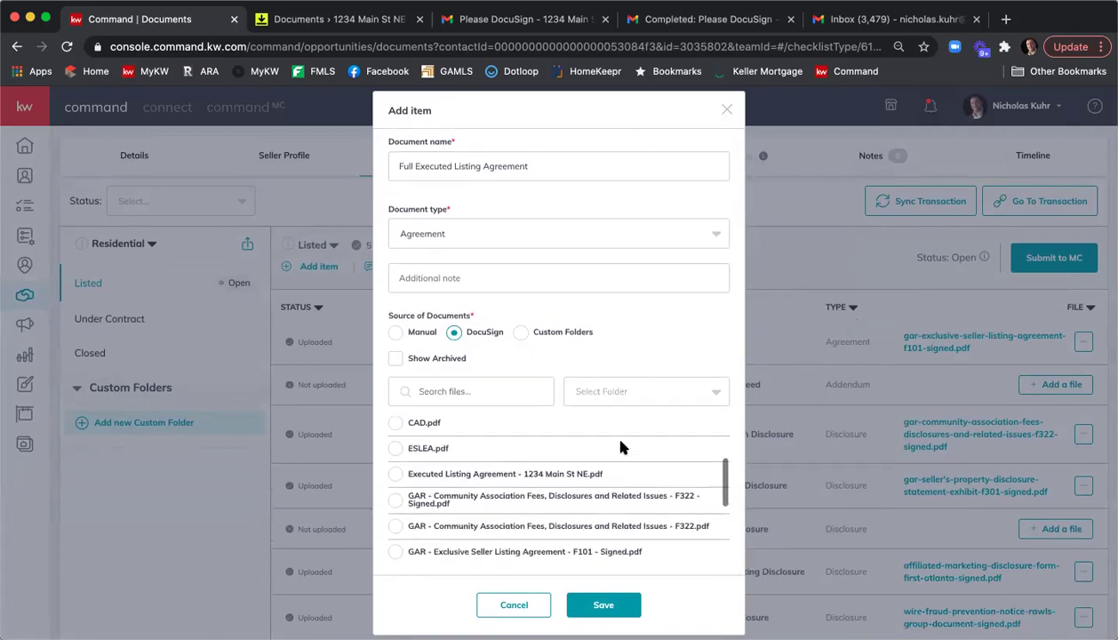
{"action": "left_click", "coordinate": [396, 475]}
{"action": "left_click", "coordinate": [601, 604]}
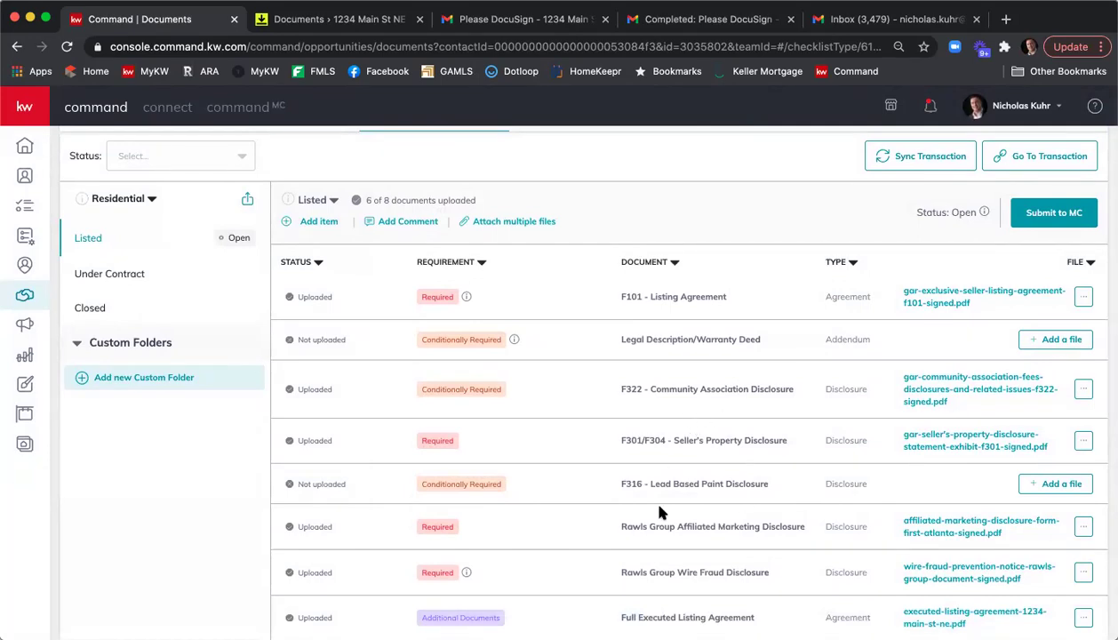
Scroll to the top of the Documents tab to see 6 of 8 documents uploaded.
{"action": "scroll", "coordinate": [660, 511], "scroll_direction": "up", "scroll_amount": 3}
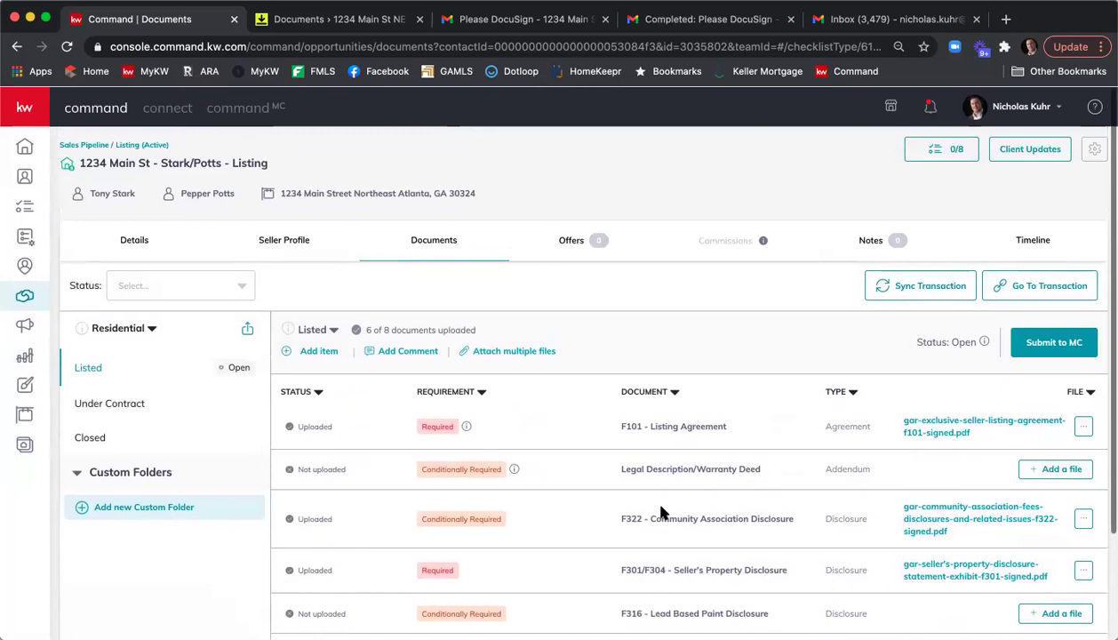